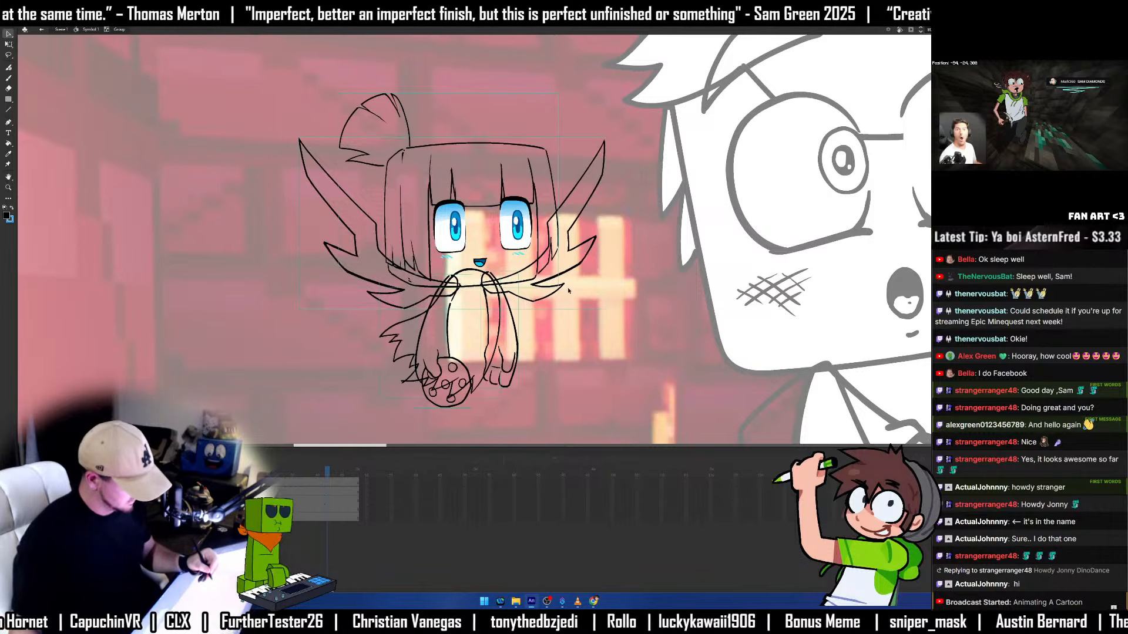
Ink the outer and inner outlines of the chibi character's cookie-holding arm with its fingers, inside a new group.
{"action": "mouse_move", "coordinate": [640, 272]}
{"action": "left_mouse_down"}
{"action": "mouse_move", "coordinate": [746, 203]}
{"action": "mouse_move", "coordinate": [616, 300]}
{"action": "left_mouse_up"}
{"action": "key", "text": "z"}
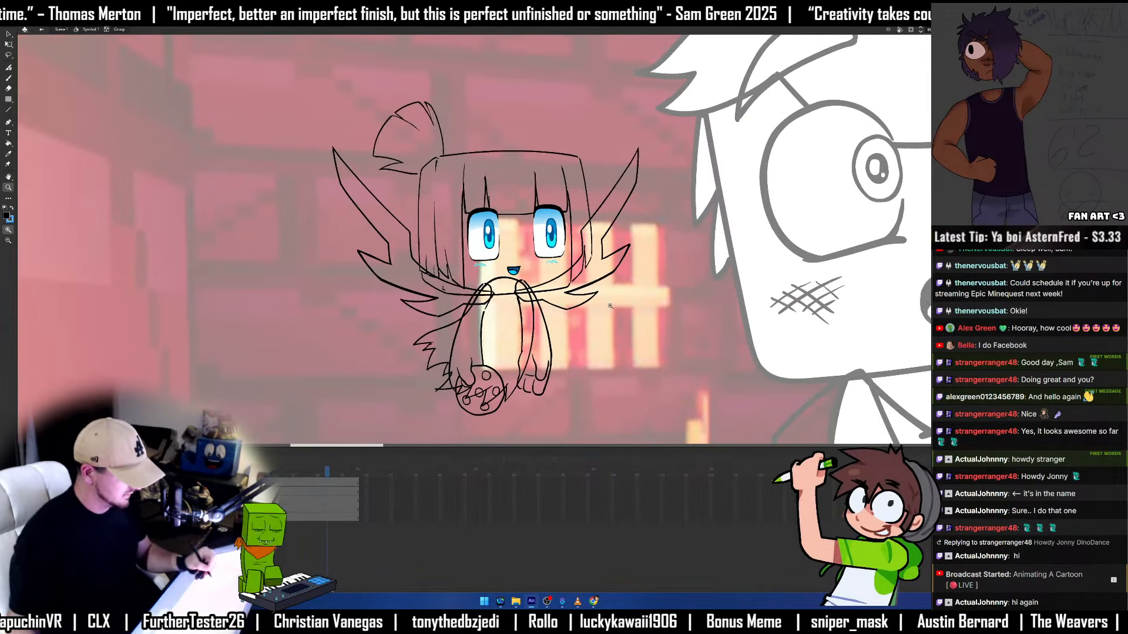
{"action": "left_click", "coordinate": [500, 310]}
{"action": "key", "text": "b"}
{"action": "left_click_drag", "start_coordinate": [548, 285], "coordinate": [627, 255]}
{"action": "key", "text": "F4"}
{"action": "key", "text": "ctrl+g"}
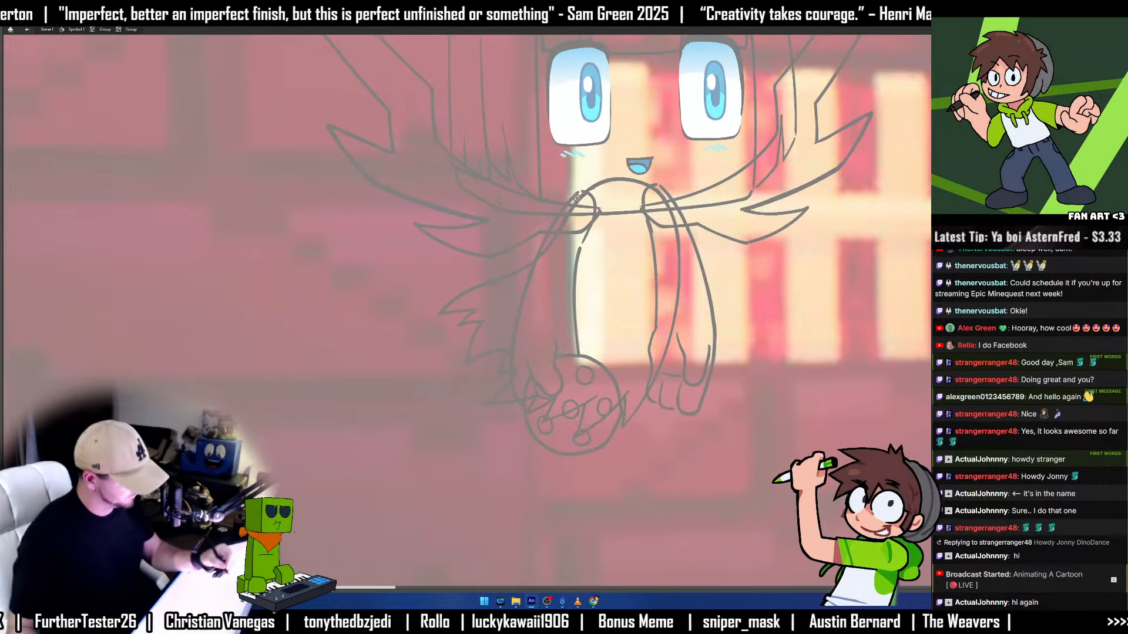
{"action": "left_click", "coordinate": [658, 207], "text": "alt"}
{"action": "mouse_move", "coordinate": [496, 302]}
{"action": "left_mouse_down"}
{"action": "mouse_move", "coordinate": [469, 355]}
{"action": "mouse_move", "coordinate": [467, 409]}
{"action": "mouse_move", "coordinate": [488, 393]}
{"action": "left_mouse_up"}
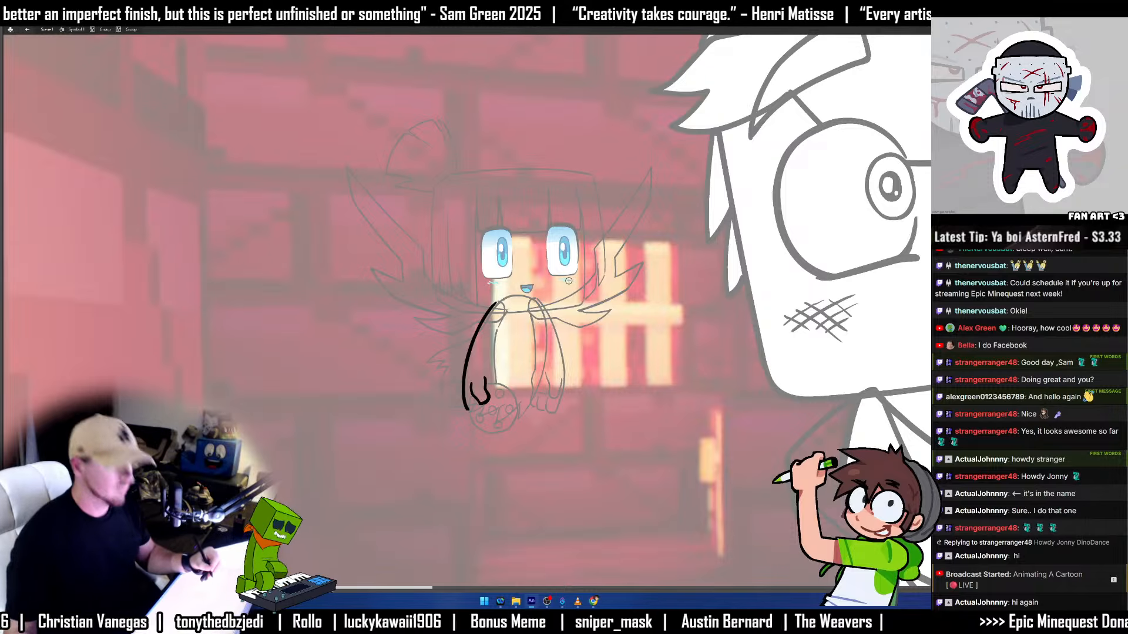
{"action": "left_click_drag", "start_coordinate": [574, 309], "coordinate": [576, 304]}
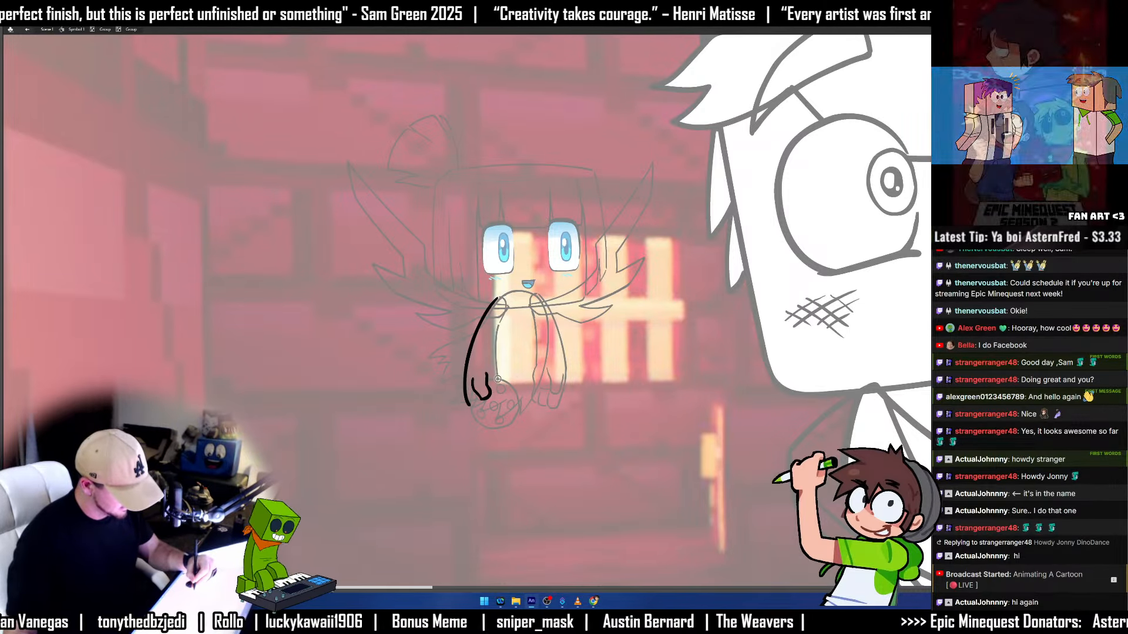
{"action": "mouse_move", "coordinate": [497, 379]}
{"action": "left_mouse_down"}
{"action": "mouse_move", "coordinate": [504, 314]}
{"action": "mouse_move", "coordinate": [496, 379]}
{"action": "mouse_move", "coordinate": [473, 416]}
{"action": "left_mouse_up"}
{"action": "key", "text": "ctrl+z"}
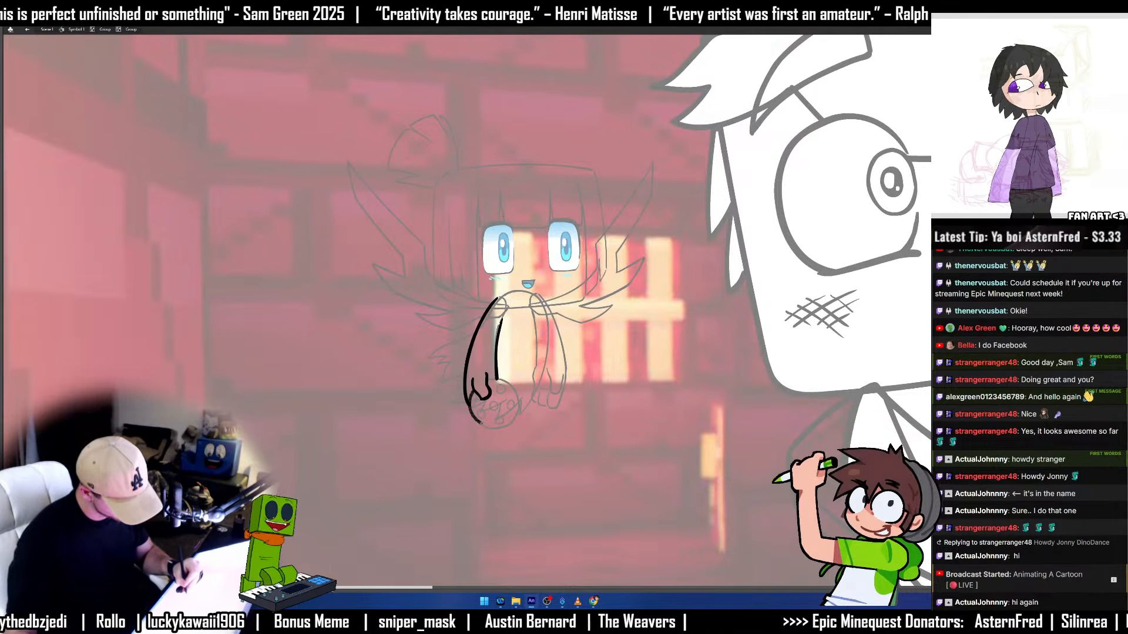
{"action": "key", "text": "ctrl+z"}
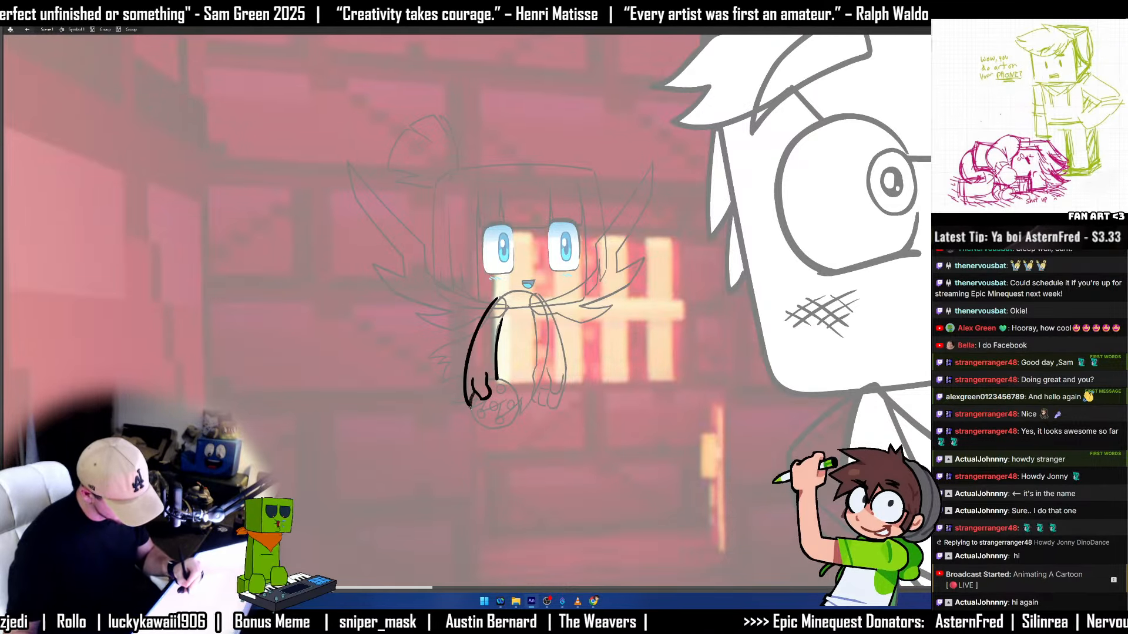
{"action": "left_click_drag", "start_coordinate": [476, 422], "coordinate": [504, 429]}
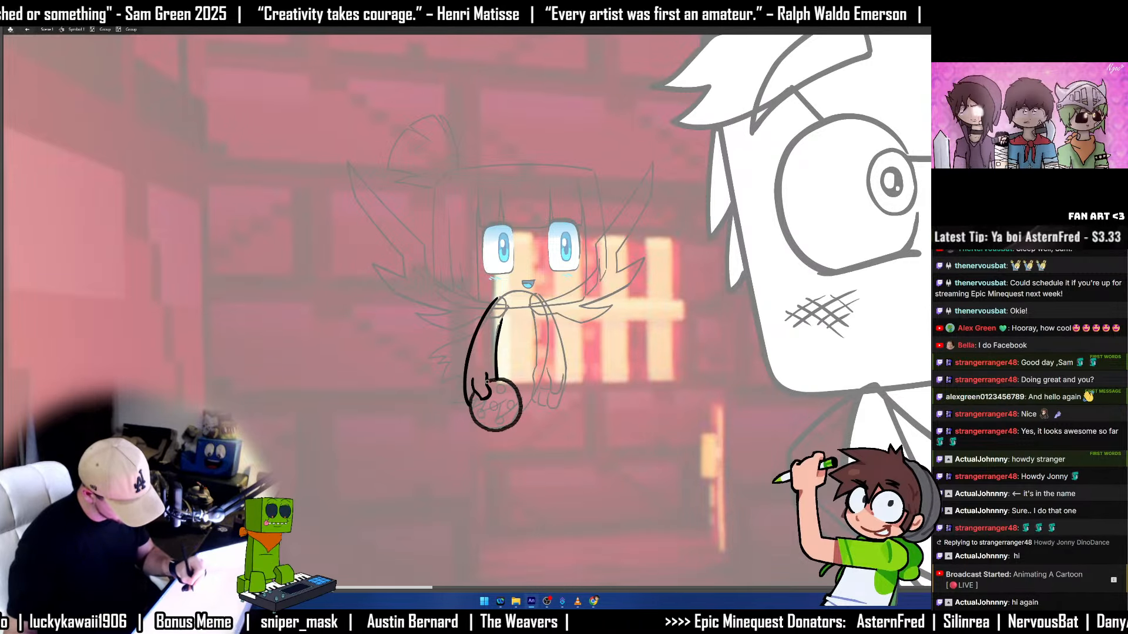
{"action": "left_click_drag", "start_coordinate": [487, 382], "coordinate": [488, 381]}
{"action": "mouse_move", "coordinate": [577, 547]}
{"action": "left_mouse_down"}
{"action": "mouse_move", "coordinate": [558, 494]}
{"action": "mouse_move", "coordinate": [534, 505]}
{"action": "mouse_move", "coordinate": [646, 410]}
{"action": "left_mouse_up"}
{"action": "key", "text": "ctrl+z"}
Draw a large cookie outline circle below the hand in a new group and smooth its line.
{"action": "key", "text": "ctrl+g"}
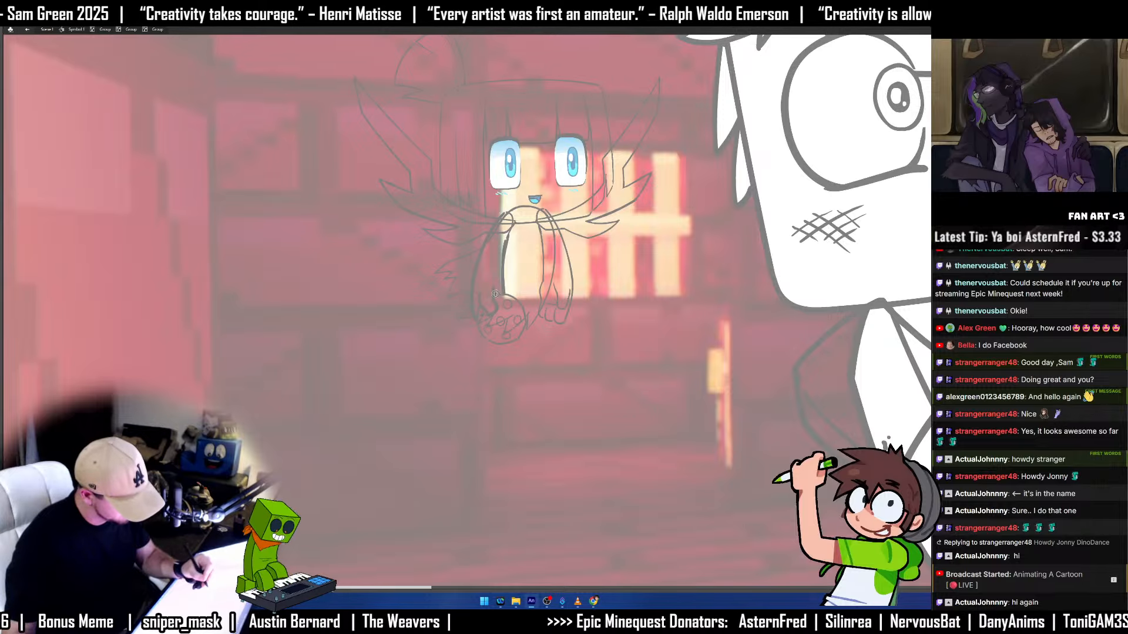
{"action": "mouse_move", "coordinate": [495, 295]}
{"action": "left_mouse_down"}
{"action": "mouse_move", "coordinate": [455, 340]}
{"action": "mouse_move", "coordinate": [464, 385]}
{"action": "mouse_move", "coordinate": [499, 409]}
{"action": "mouse_move", "coordinate": [539, 407]}
{"action": "mouse_move", "coordinate": [571, 365]}
{"action": "mouse_move", "coordinate": [570, 334]}
{"action": "mouse_move", "coordinate": [550, 307]}
{"action": "mouse_move", "coordinate": [517, 293]}
{"action": "mouse_move", "coordinate": [467, 311]}
{"action": "left_mouse_up"}
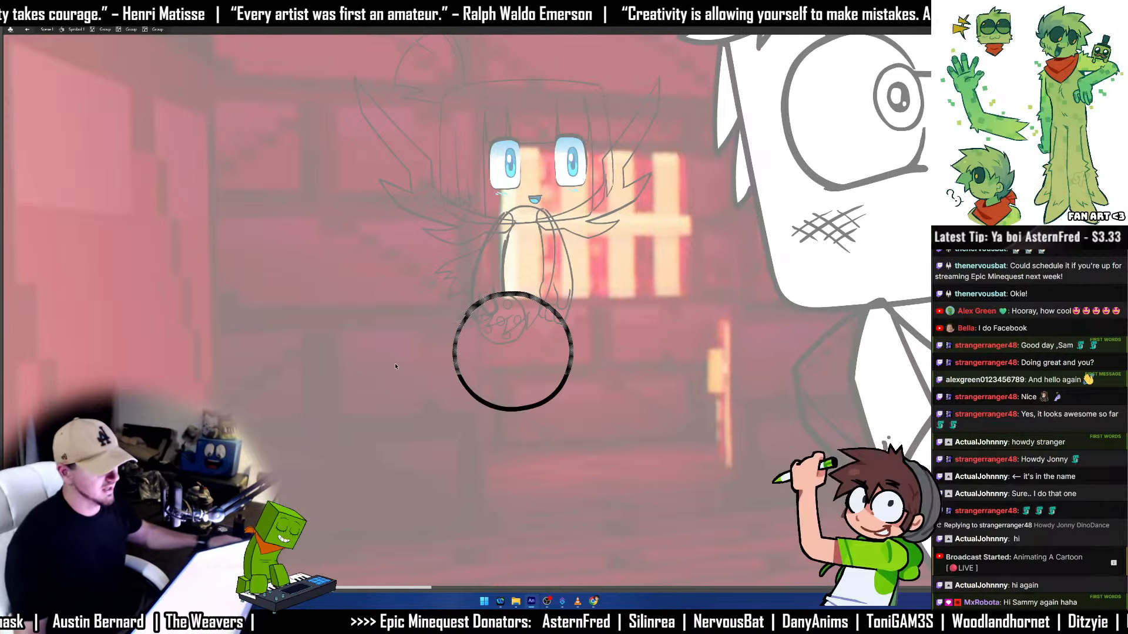
{"action": "key", "text": "F4"}
{"action": "left_click", "coordinate": [9, 230]}
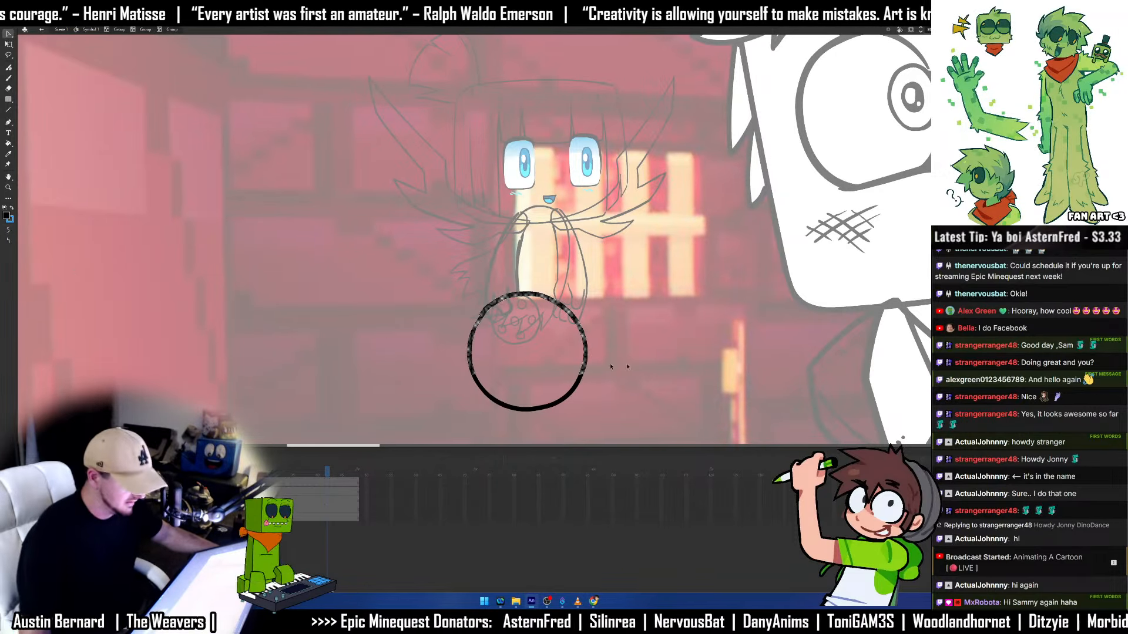
{"action": "left_click", "coordinate": [626, 368]}
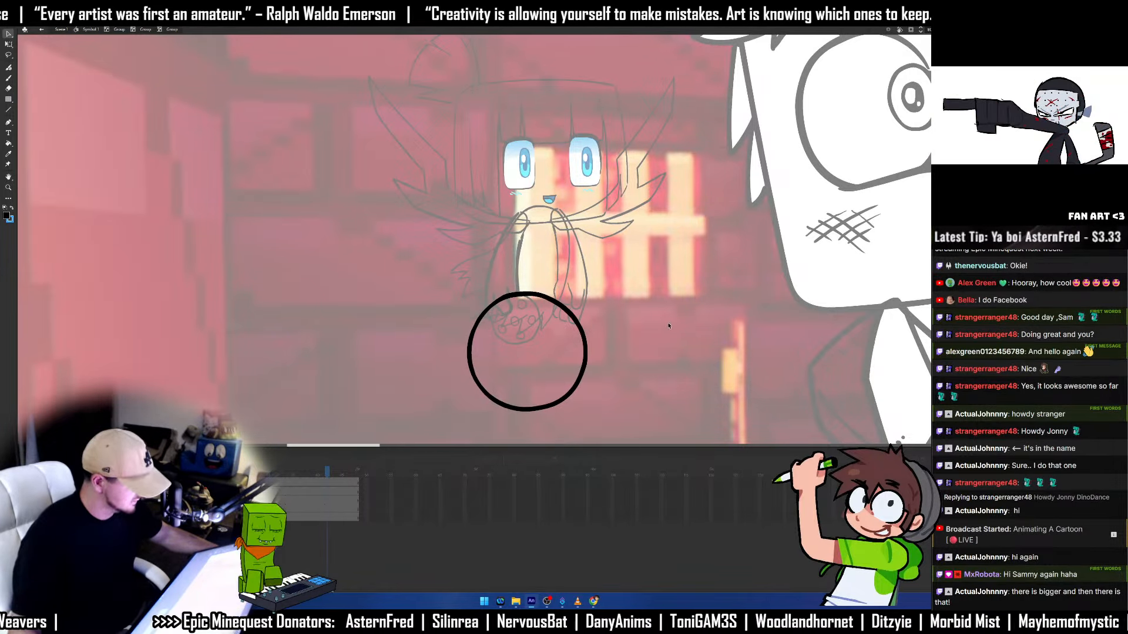
Draw seven small chocolate-chip circles of varying sizes scattered inside the cookie outline.
{"action": "key", "text": "b"}
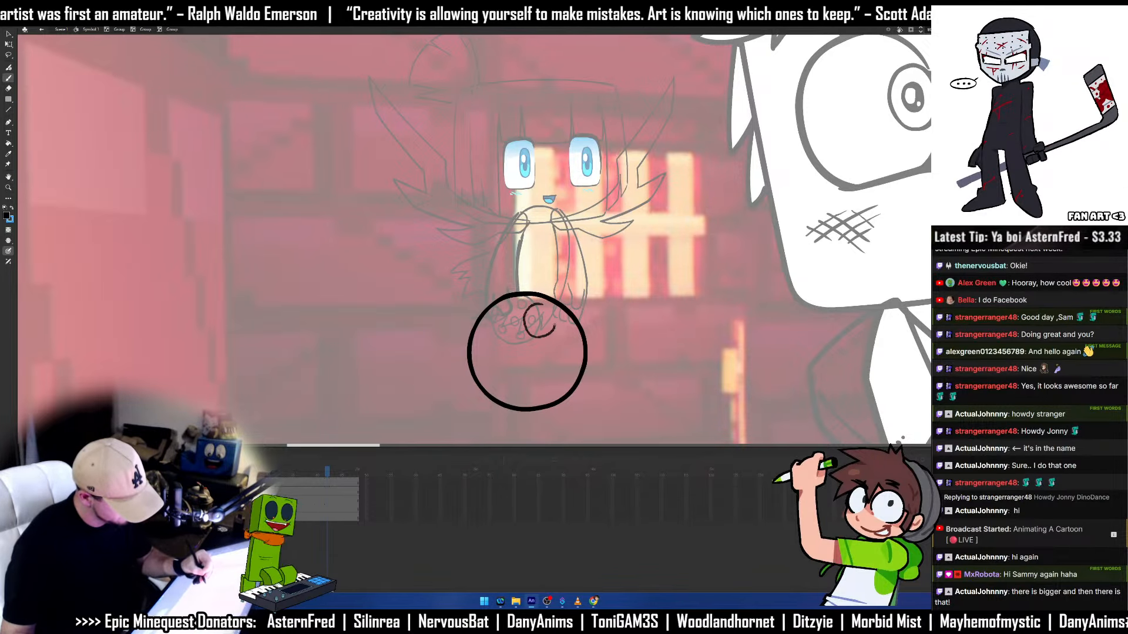
{"action": "left_click_drag", "start_coordinate": [553, 312], "coordinate": [537, 305]}
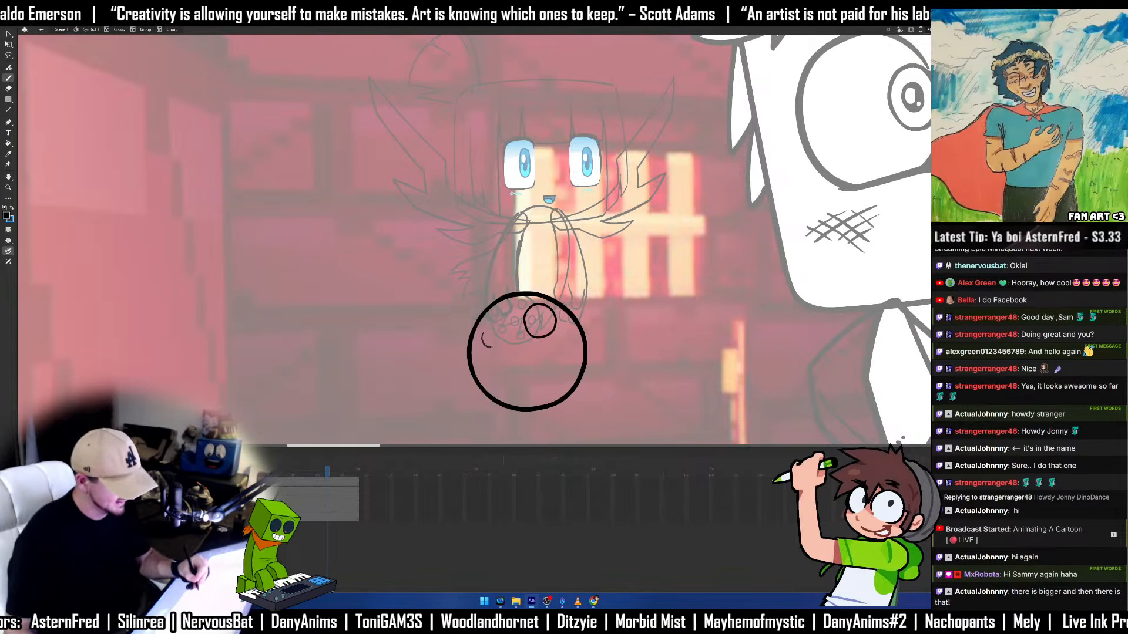
{"action": "left_click_drag", "start_coordinate": [483, 335], "coordinate": [501, 337]}
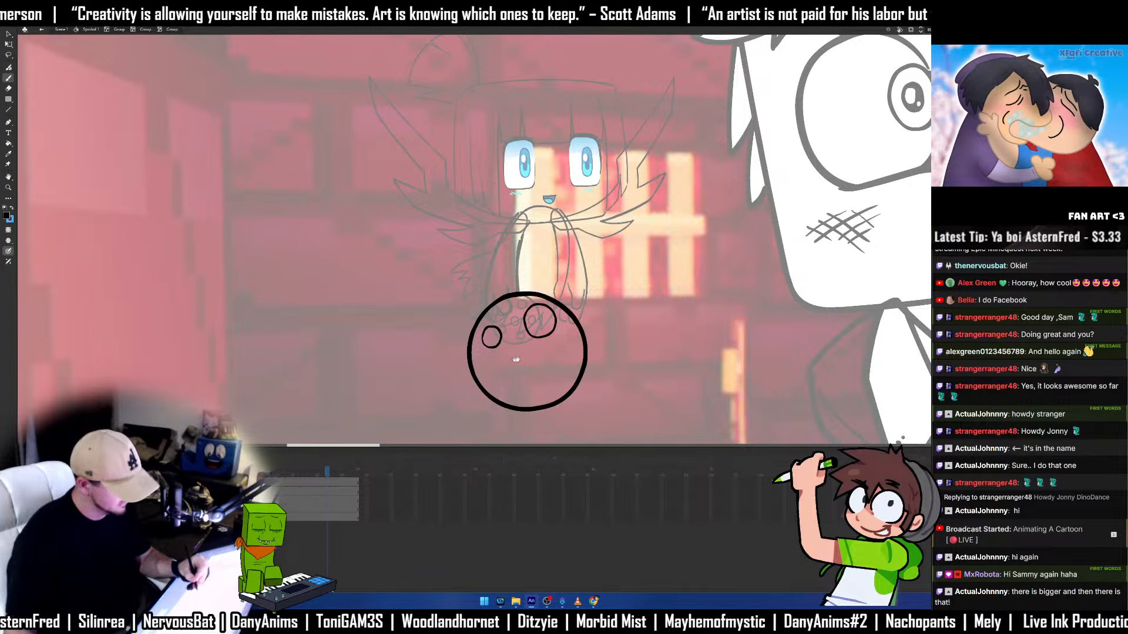
{"action": "mouse_move", "coordinate": [661, 323]}
{"action": "left_mouse_down"}
{"action": "mouse_move", "coordinate": [522, 333]}
{"action": "mouse_move", "coordinate": [755, 260]}
{"action": "mouse_move", "coordinate": [749, 246]}
{"action": "mouse_move", "coordinate": [752, 278]}
{"action": "left_mouse_up"}
{"action": "key", "text": "ctrl+z"}
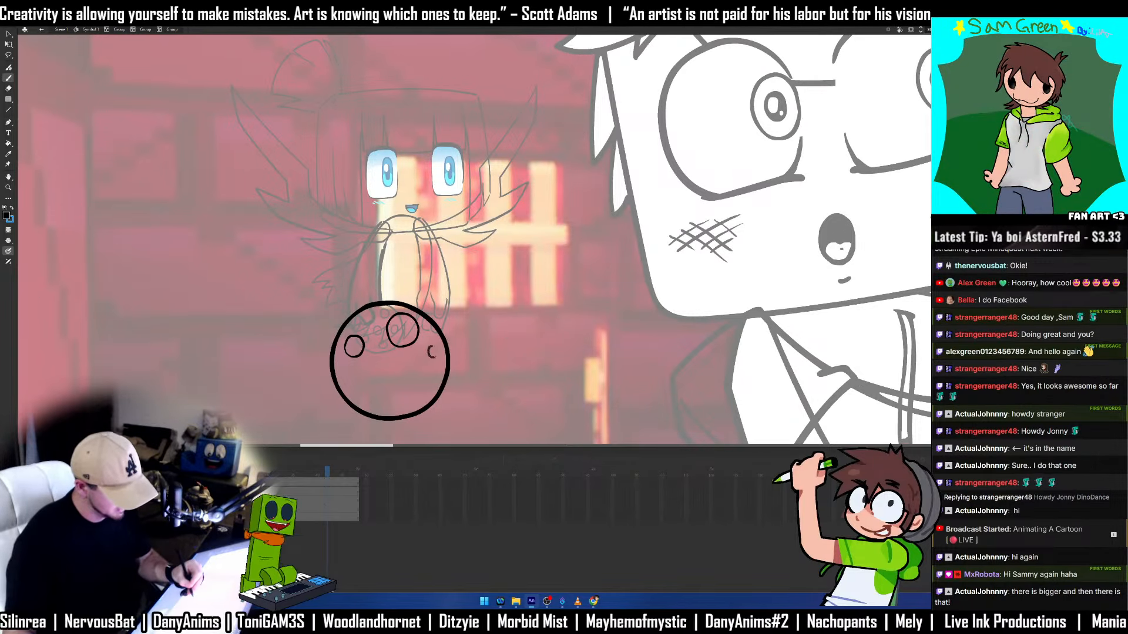
{"action": "left_click_drag", "start_coordinate": [423, 349], "coordinate": [436, 354]}
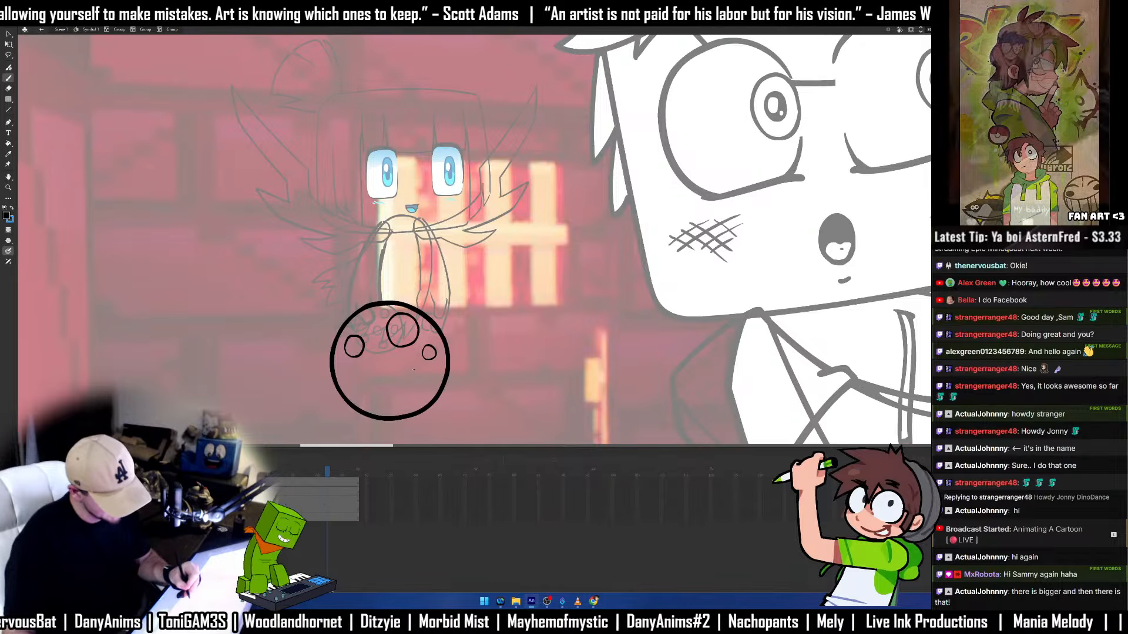
{"action": "mouse_move", "coordinate": [415, 371]}
{"action": "left_mouse_down"}
{"action": "mouse_move", "coordinate": [417, 392]}
{"action": "mouse_move", "coordinate": [419, 372]}
{"action": "mouse_move", "coordinate": [405, 390]}
{"action": "left_mouse_up"}
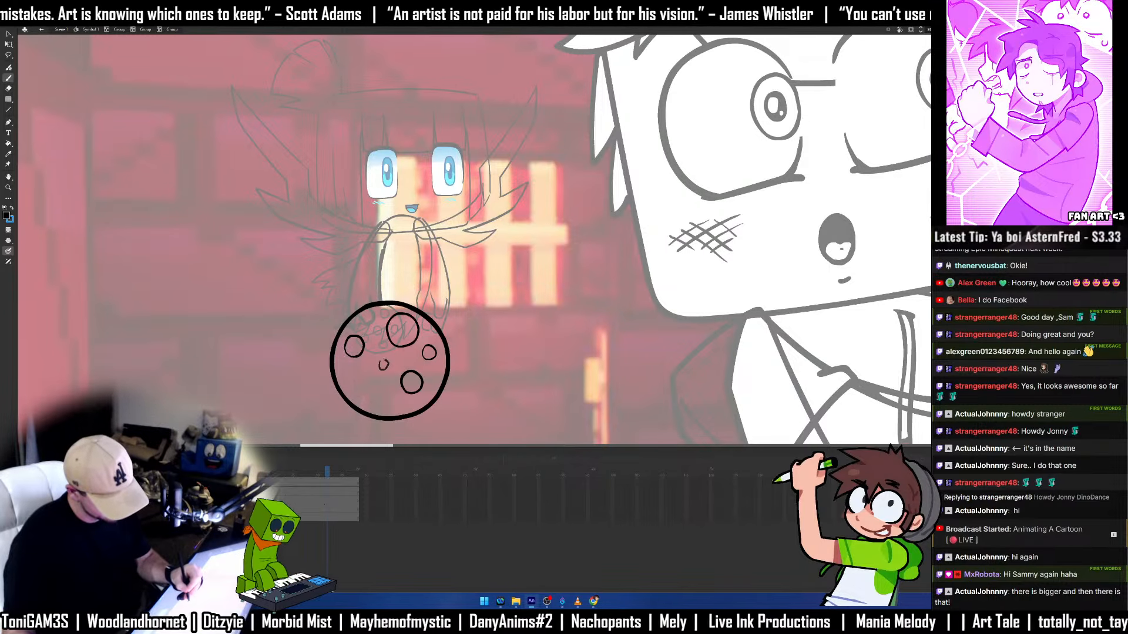
{"action": "key", "text": "ctrl+z"}
{"action": "left_click_drag", "start_coordinate": [381, 369], "coordinate": [382, 358]}
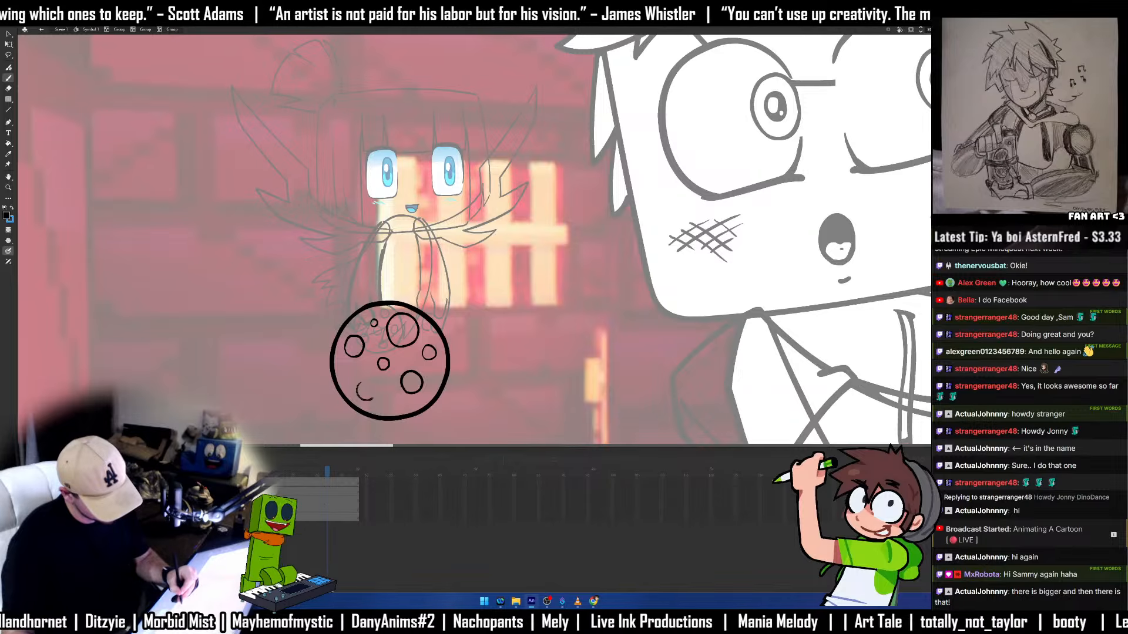
{"action": "left_click_drag", "start_coordinate": [360, 385], "coordinate": [365, 382]}
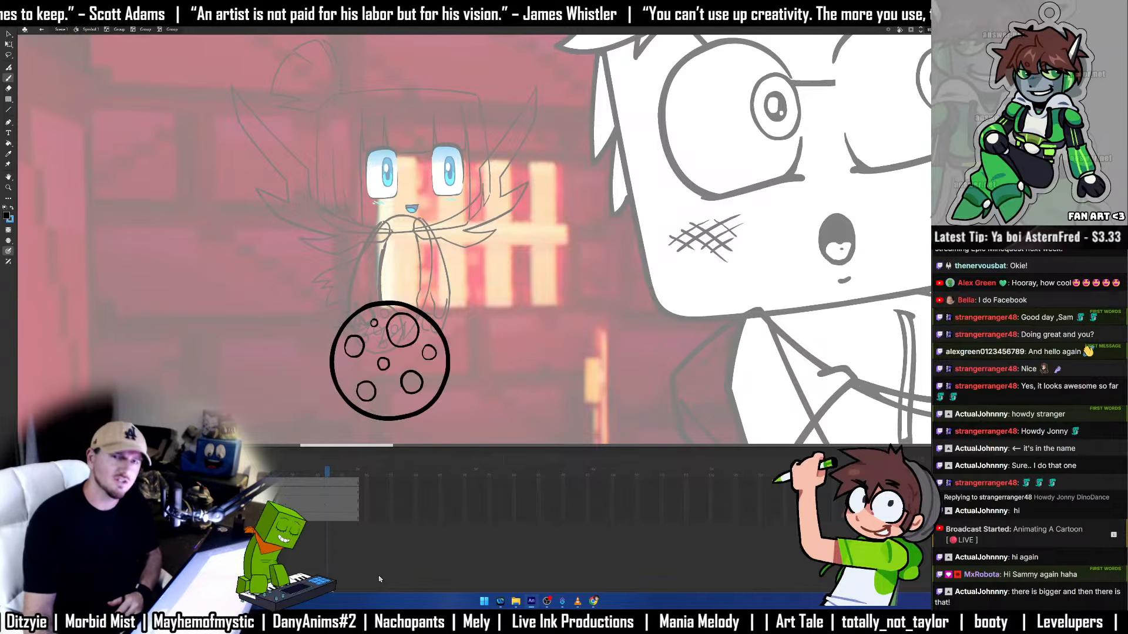
Reposition the lower-left chip closer to the cookie's edge and draw another small chip near the cookie's bottom.
{"action": "key", "text": "v"}
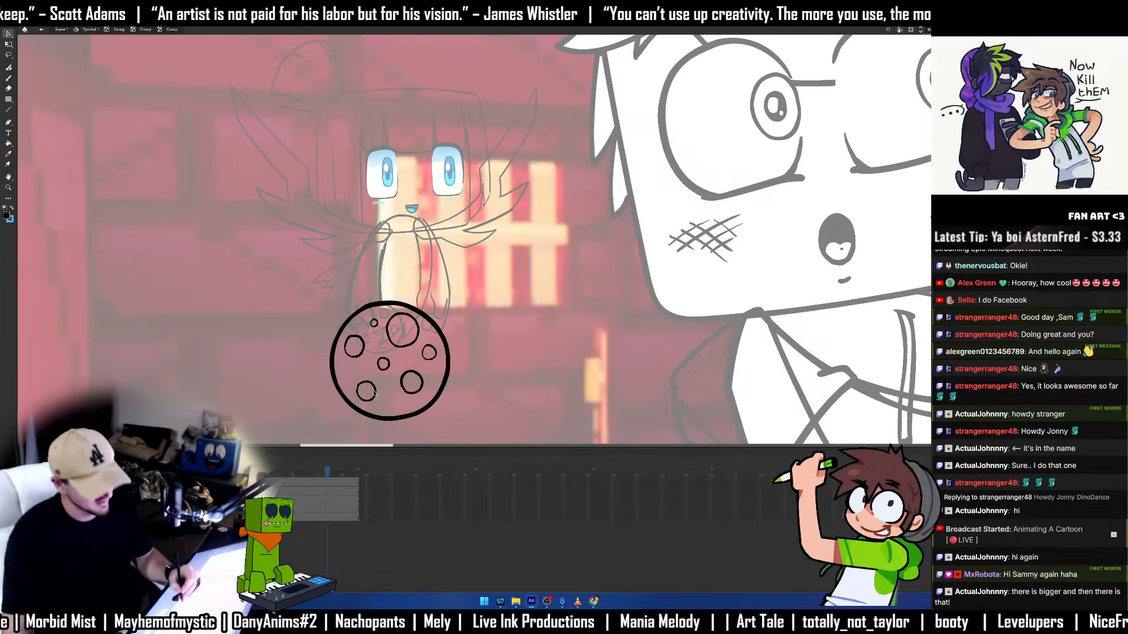
{"action": "left_click", "coordinate": [376, 394]}
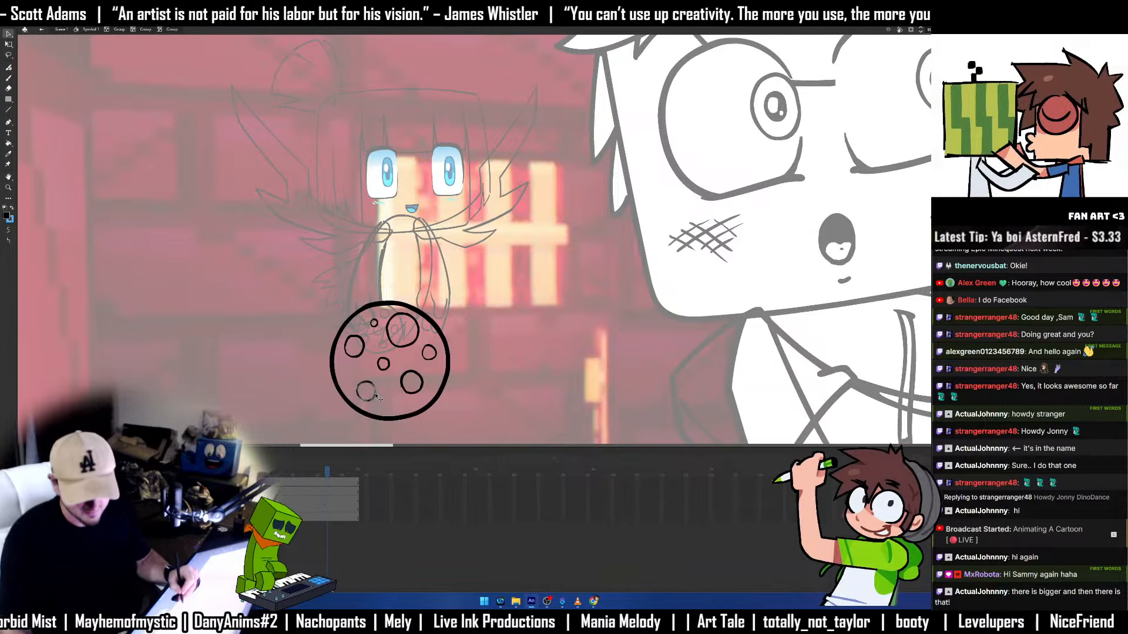
{"action": "key", "text": "Delete"}
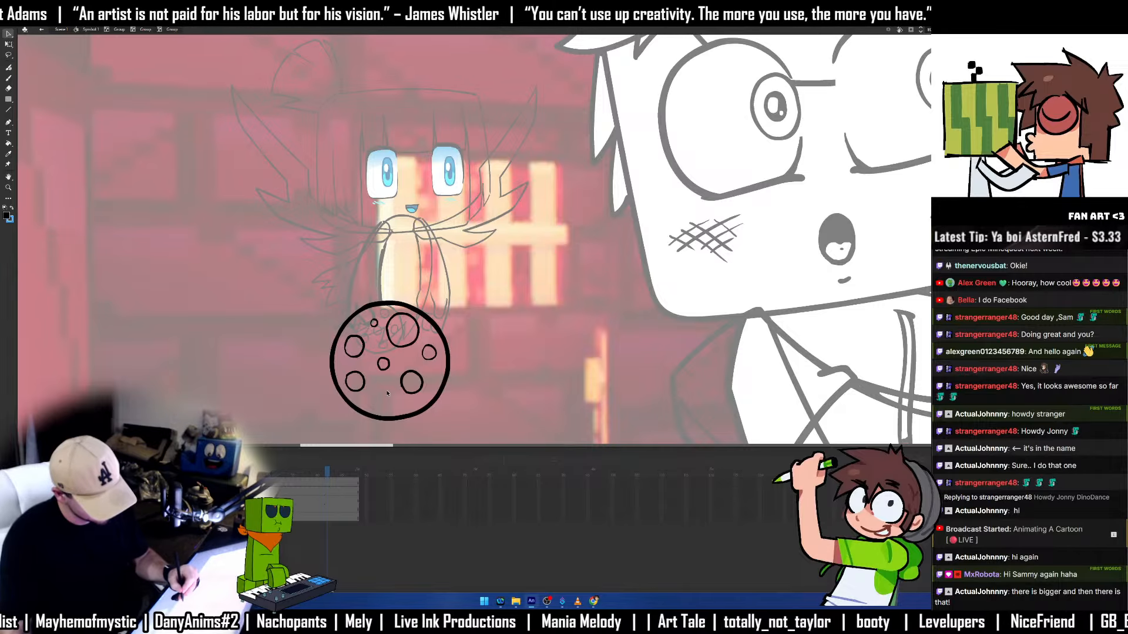
{"action": "key", "text": "b"}
{"action": "left_click_drag", "start_coordinate": [386, 390], "coordinate": [415, 338]}
Fine-tune the large upper chip, the lower-right chip and the small top chip with Free Transform.
{"action": "key", "text": "q"}
{"action": "left_click", "coordinate": [422, 383]}
{"action": "left_click", "coordinate": [419, 352]}
{"action": "left_click", "coordinate": [416, 343]}
{"action": "left_click", "coordinate": [379, 327]}
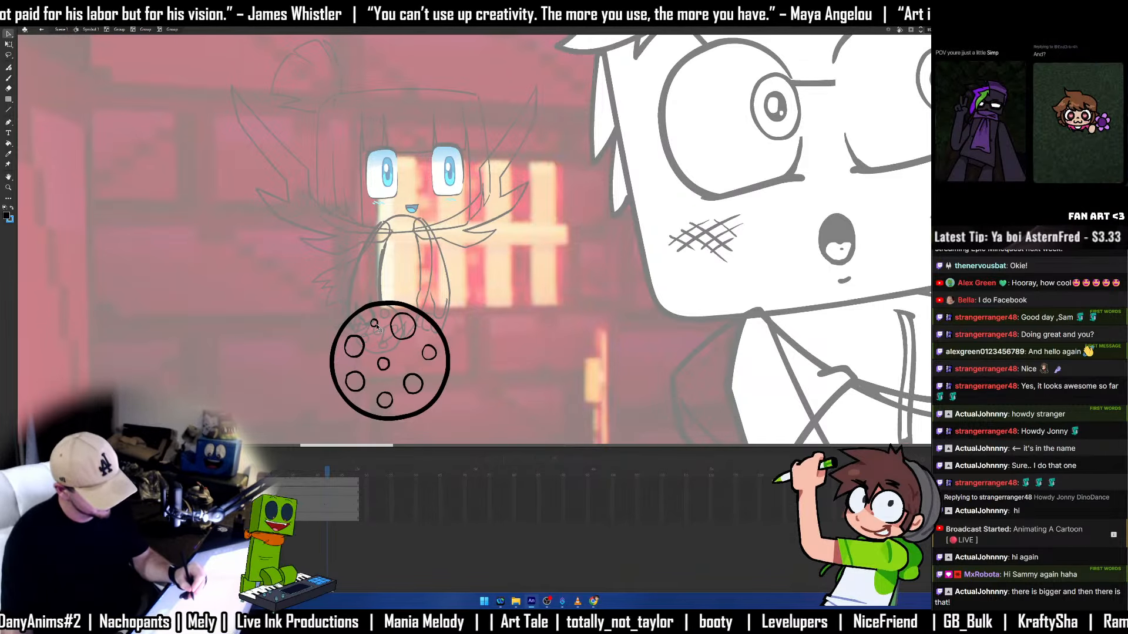
{"action": "left_click", "coordinate": [377, 324]}
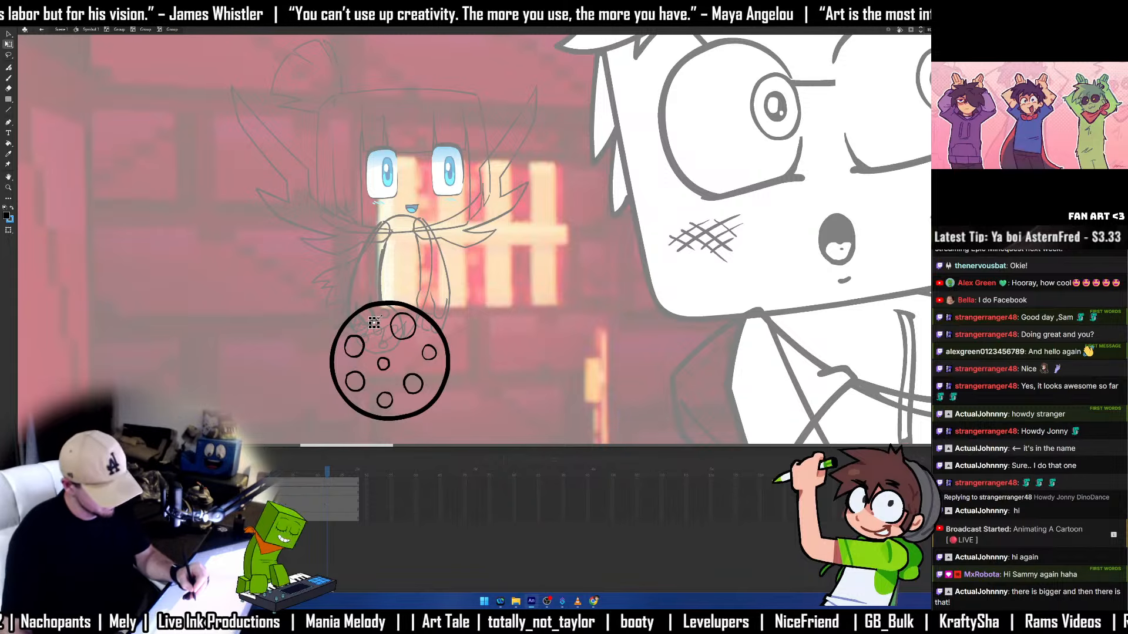
{"action": "left_click", "coordinate": [457, 315]}
{"action": "key", "text": "e"}
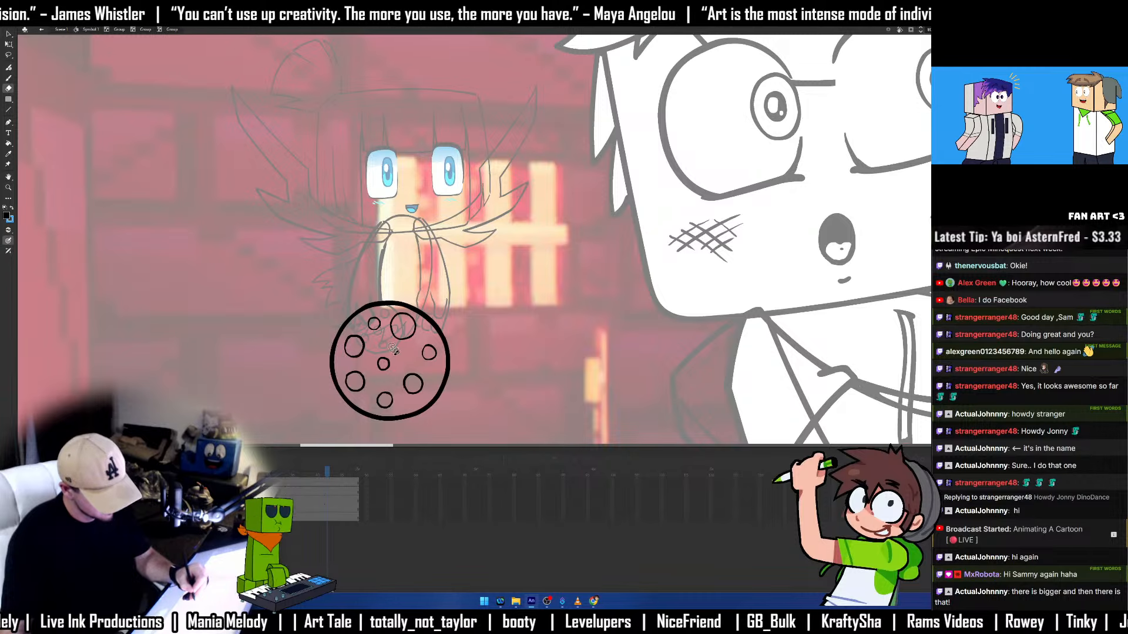
Shift the cookie's centre chip slightly to the right to even out the chip spacing.
{"action": "left_click_drag", "start_coordinate": [574, 409], "coordinate": [619, 372]}
{"action": "key", "text": "v"}
{"action": "left_click", "coordinate": [461, 348]}
{"action": "mouse_move", "coordinate": [461, 348]}
{"action": "left_mouse_down"}
{"action": "mouse_move", "coordinate": [474, 343]}
{"action": "mouse_move", "coordinate": [450, 333]}
{"action": "left_mouse_up"}
{"action": "left_click", "coordinate": [435, 330]}
{"action": "left_click", "coordinate": [459, 329]}
Convert all of the cookie artwork into a symbol and return to the parent group.
{"action": "key", "text": "ctrl+a"}
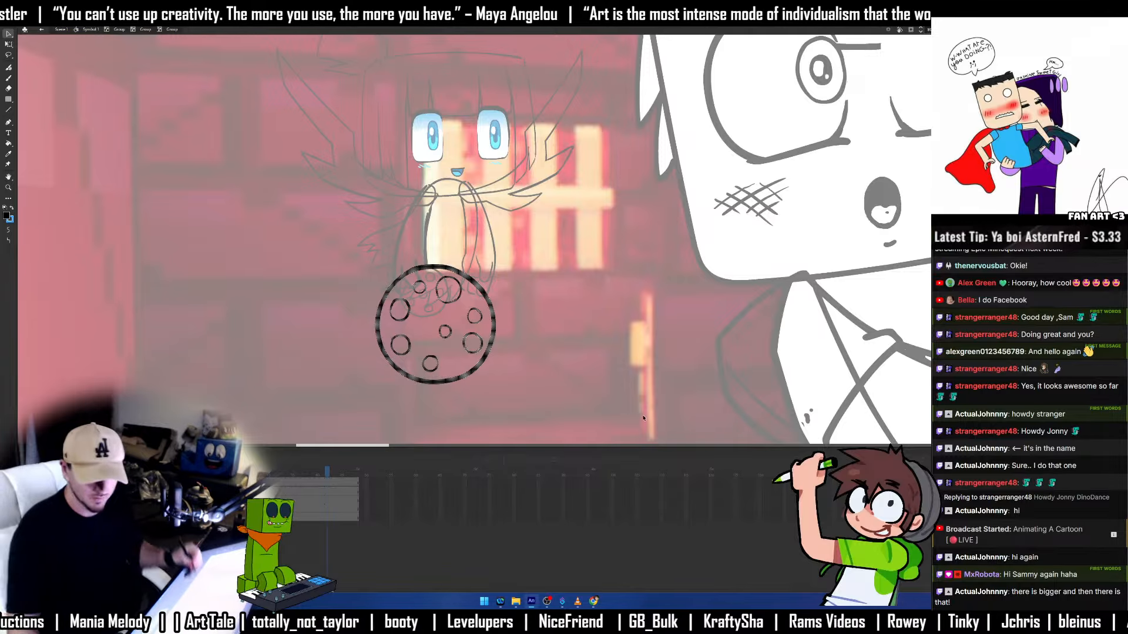
{"action": "key", "text": "F8"}
{"action": "key", "text": "Return"}
{"action": "double_click", "coordinate": [510, 333]}
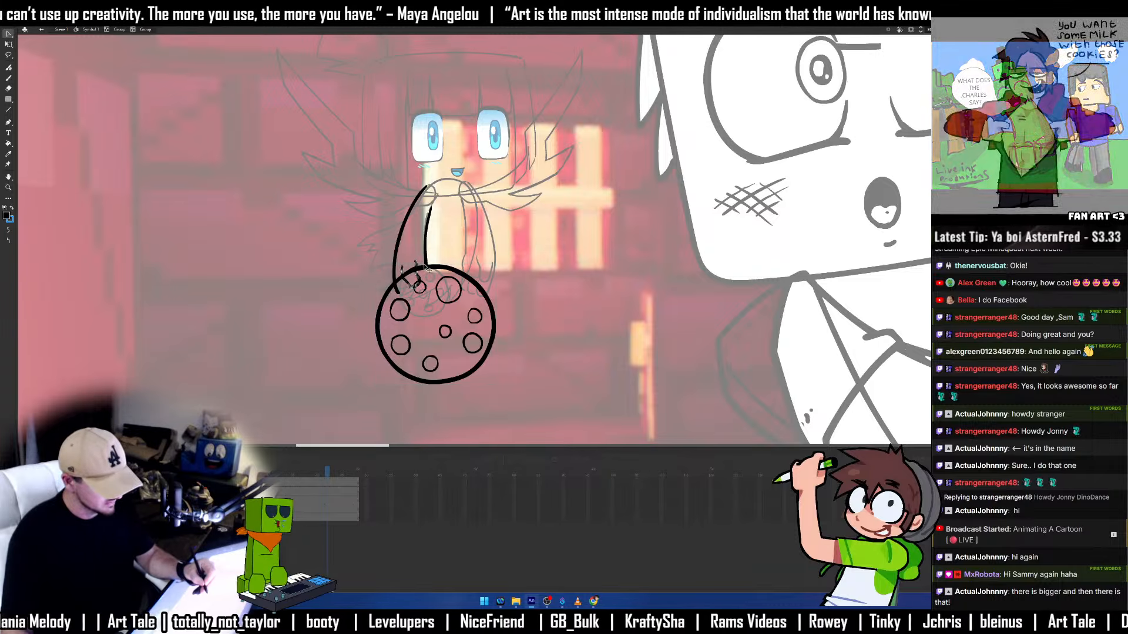
Close off the hand's outline over the cookie and convert the arm artwork into a symbol.
{"action": "key", "text": "b"}
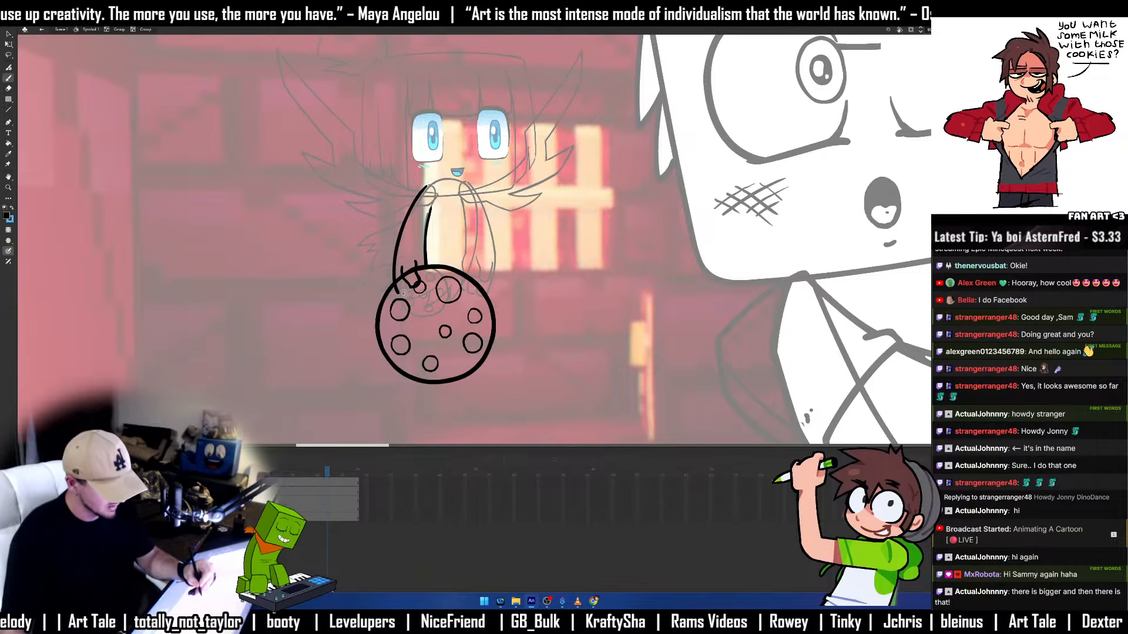
{"action": "mouse_move", "coordinate": [397, 292]}
{"action": "left_mouse_down"}
{"action": "mouse_move", "coordinate": [431, 284]}
{"action": "mouse_move", "coordinate": [426, 266]}
{"action": "left_mouse_up"}
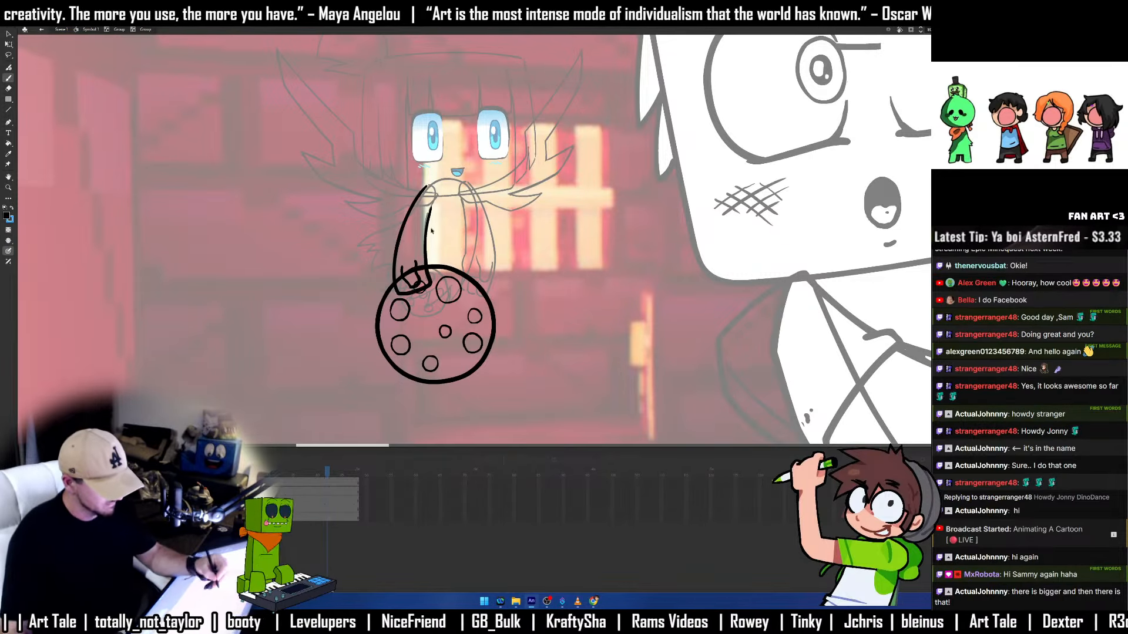
{"action": "key", "text": "ctrl+a"}
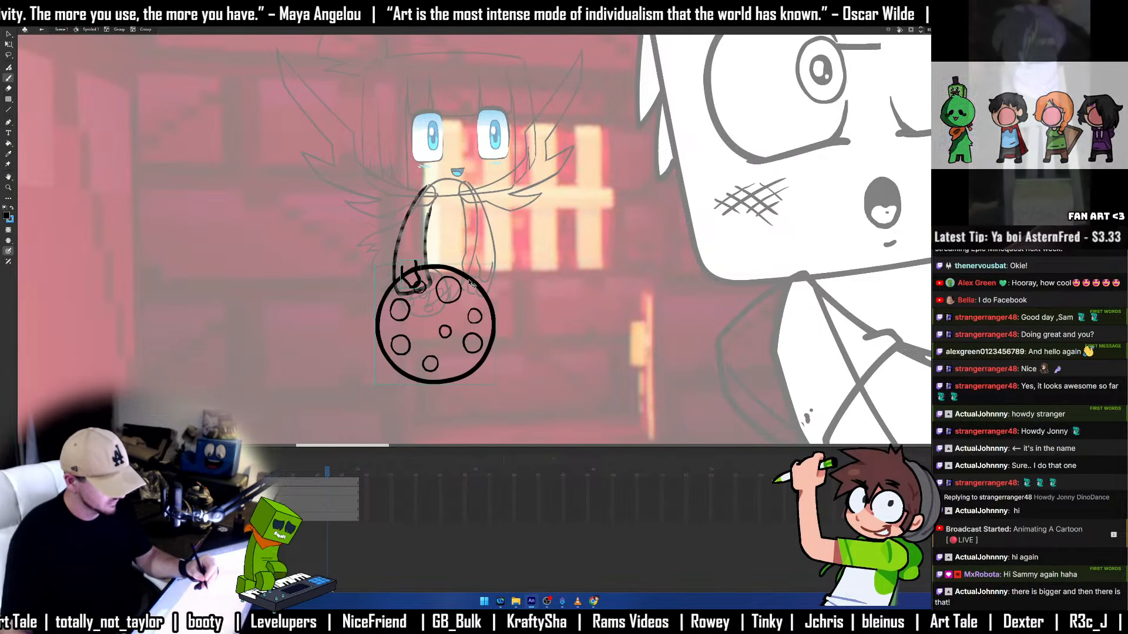
{"action": "key", "text": "ctrl+shift+a"}
{"action": "key", "text": "ctrl+a"}
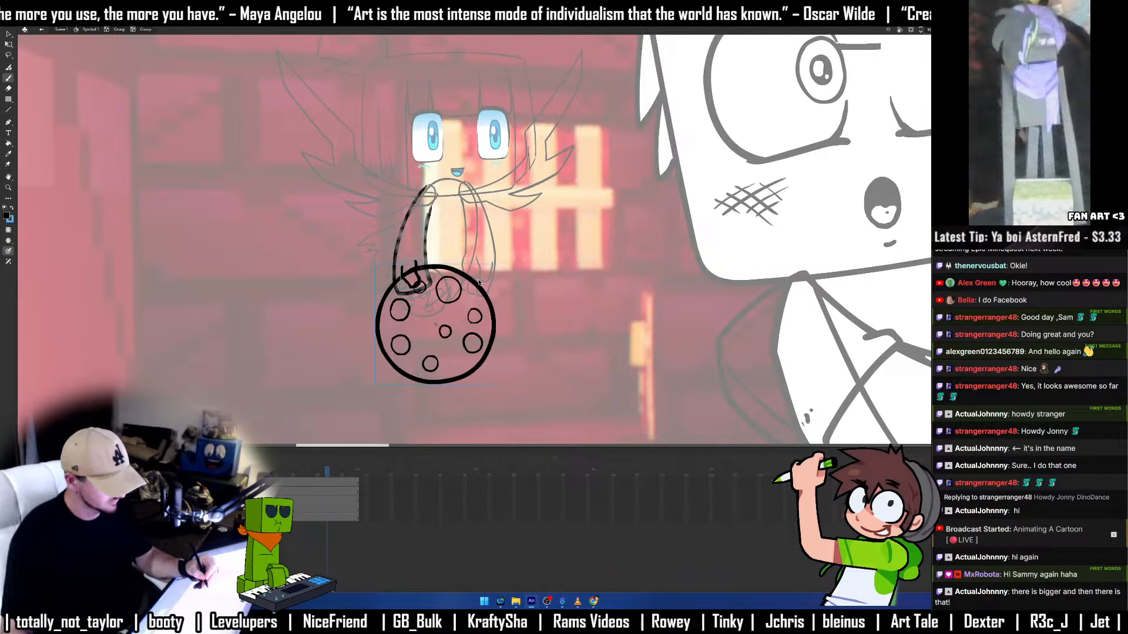
{"action": "key", "text": "v"}
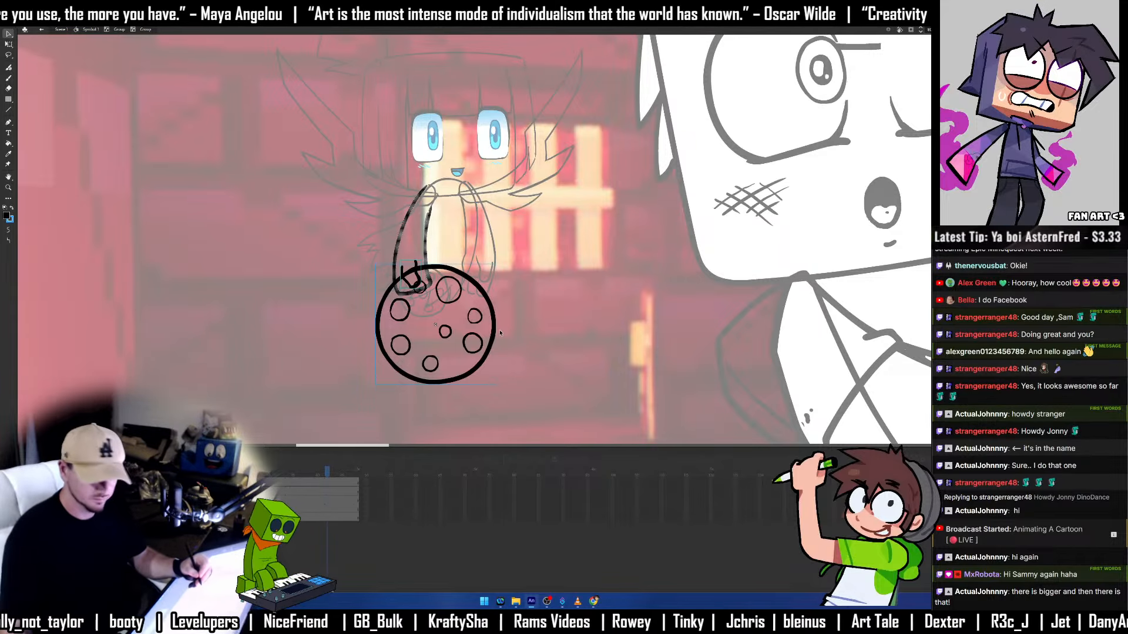
{"action": "key", "text": "F8"}
{"action": "key", "text": "Return"}
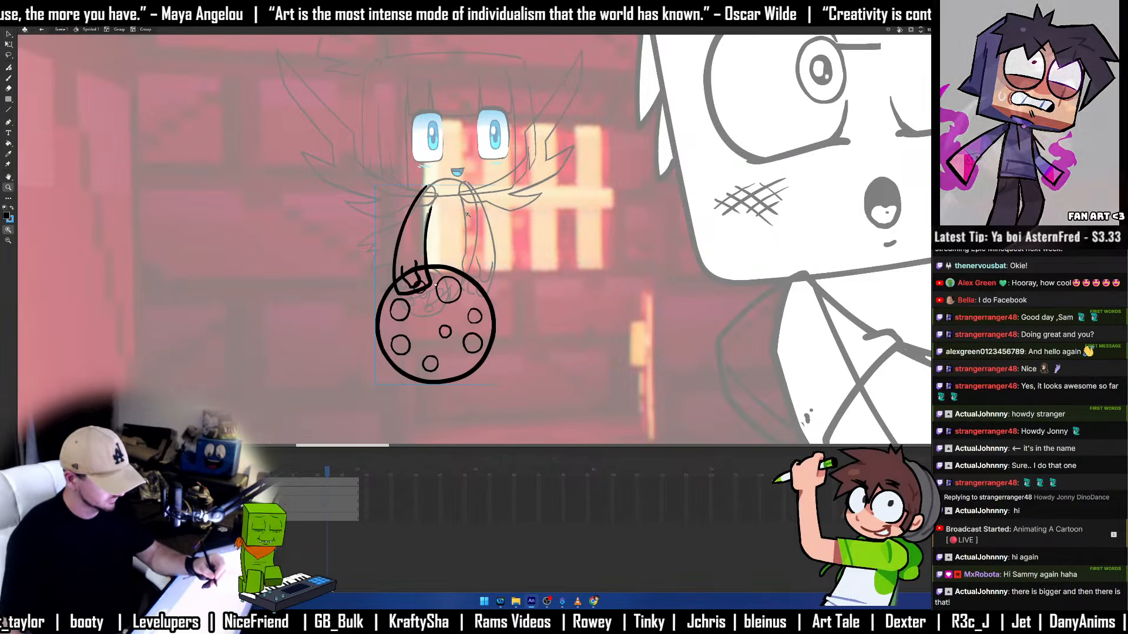
In a new group, ink the body outline as an arch under the chin sweeping down to a jagged, spiky lower edge.
{"action": "key", "text": "z"}
{"action": "left_click", "coordinate": [464, 232]}
{"action": "key", "text": "b"}
{"action": "left_click_drag", "start_coordinate": [463, 232], "coordinate": [502, 237]}
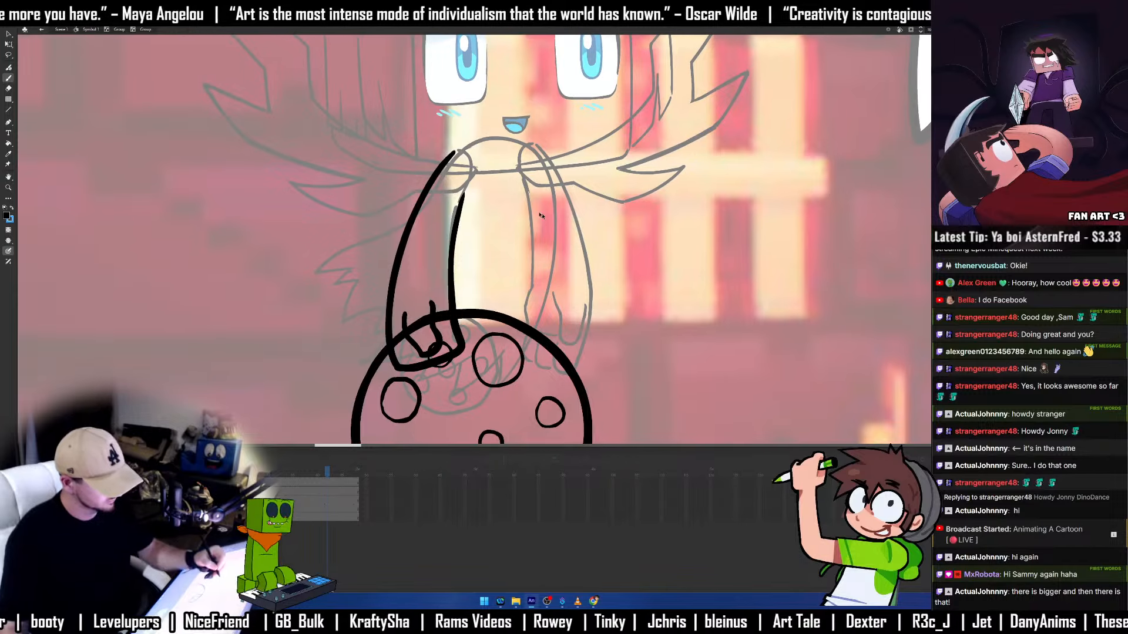
{"action": "key", "text": "ctrl+g"}
{"action": "mouse_move", "coordinate": [445, 163]}
{"action": "left_mouse_down"}
{"action": "mouse_move", "coordinate": [482, 136]}
{"action": "mouse_move", "coordinate": [557, 215]}
{"action": "mouse_move", "coordinate": [534, 326]}
{"action": "mouse_move", "coordinate": [492, 392]}
{"action": "mouse_move", "coordinate": [495, 367]}
{"action": "mouse_move", "coordinate": [451, 403]}
{"action": "mouse_move", "coordinate": [470, 356]}
{"action": "mouse_move", "coordinate": [411, 389]}
{"action": "mouse_move", "coordinate": [432, 356]}
{"action": "mouse_move", "coordinate": [355, 368]}
{"action": "mouse_move", "coordinate": [389, 334]}
{"action": "mouse_move", "coordinate": [355, 356]}
{"action": "mouse_move", "coordinate": [384, 308]}
{"action": "mouse_move", "coordinate": [332, 335]}
{"action": "mouse_move", "coordinate": [366, 278]}
{"action": "mouse_move", "coordinate": [327, 293]}
{"action": "left_mouse_up"}
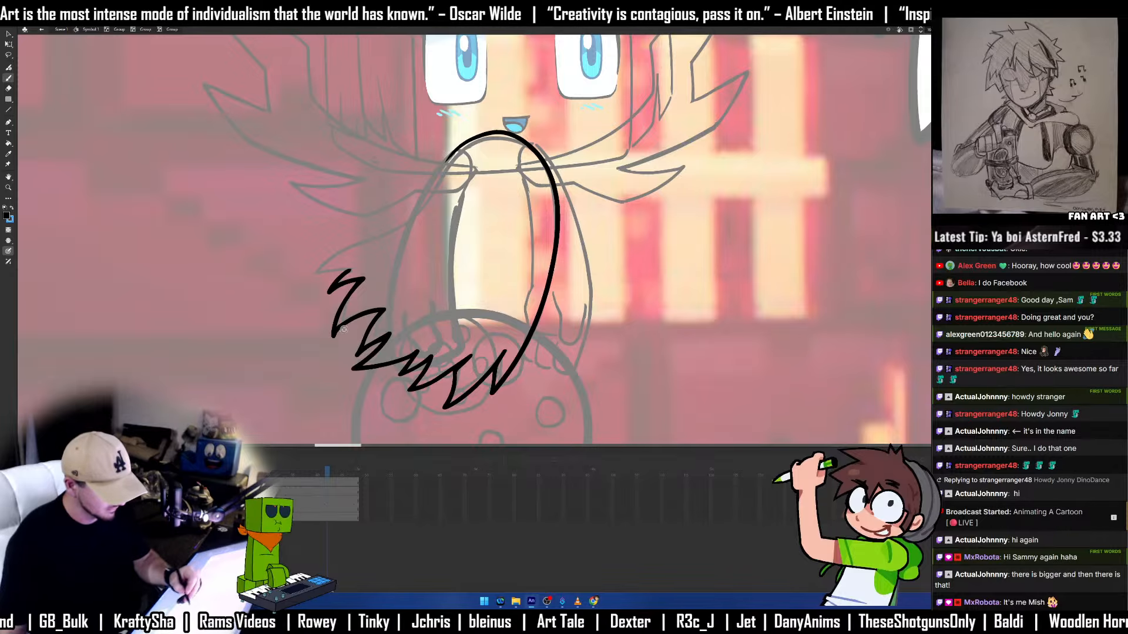
{"action": "mouse_move", "coordinate": [313, 277]}
{"action": "left_mouse_down"}
{"action": "mouse_move", "coordinate": [414, 209]}
{"action": "mouse_move", "coordinate": [465, 145]}
{"action": "left_mouse_up"}
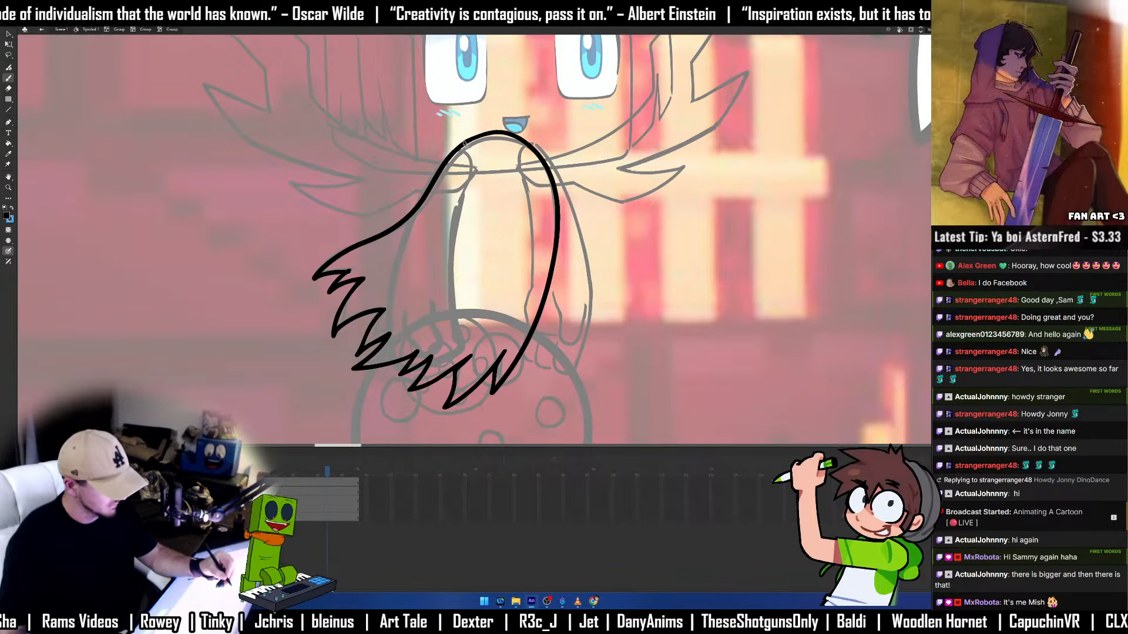
Smooth the arch at the top of the body outline, save the file, and nudge the arch slightly downward.
{"action": "key", "text": "v"}
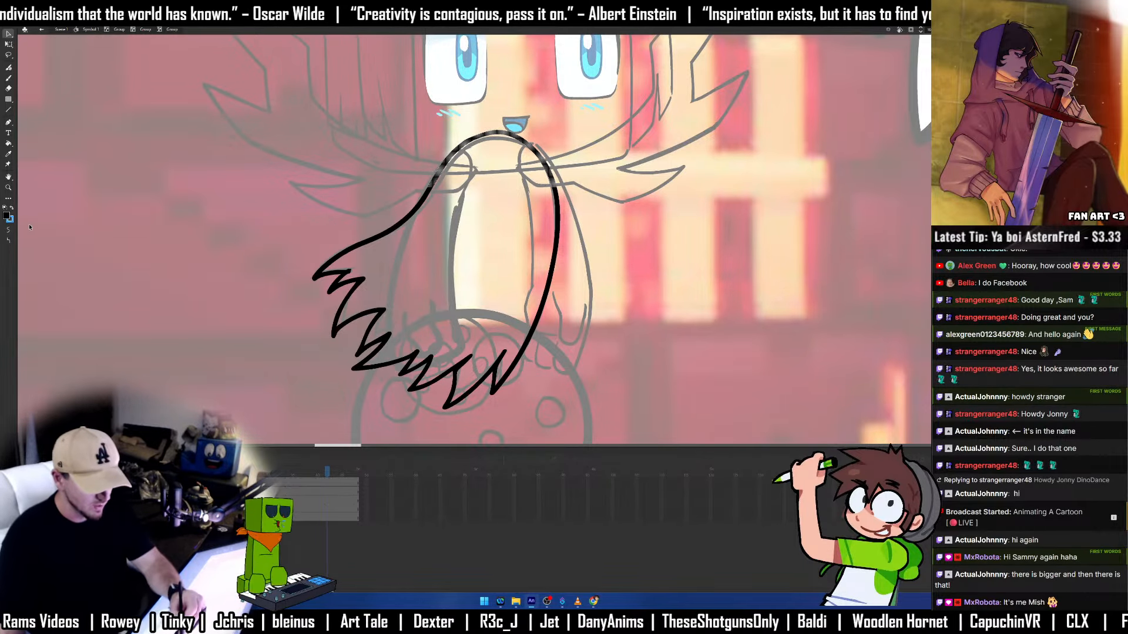
{"action": "left_click", "coordinate": [8, 229]}
{"action": "left_click", "coordinate": [597, 284]}
{"action": "key", "text": "ctrl+s"}
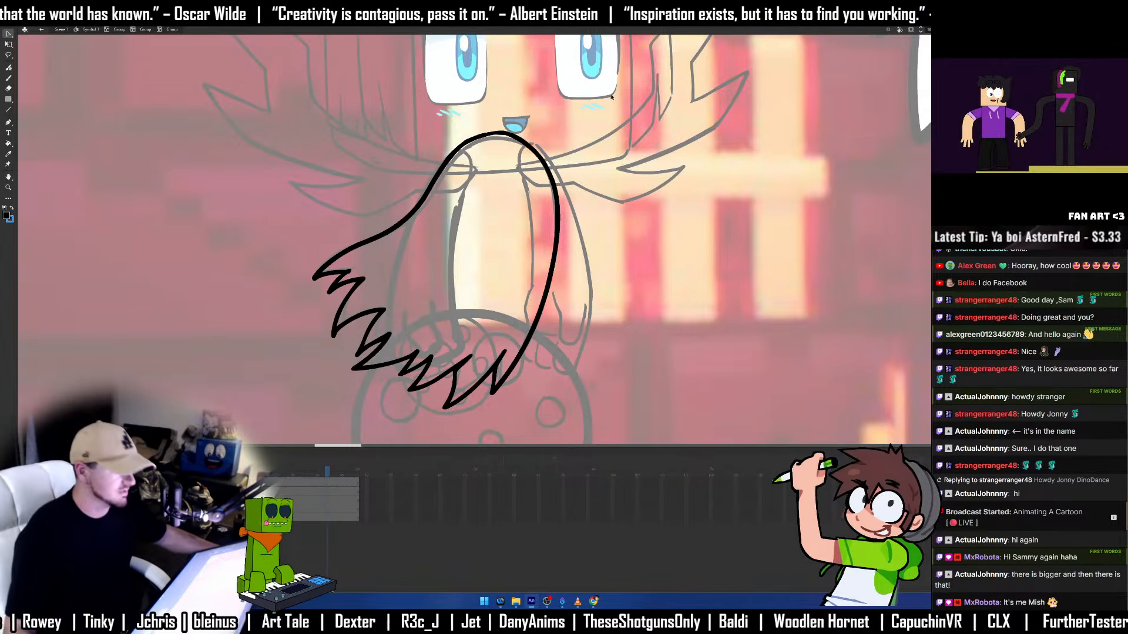
{"action": "left_click_drag", "start_coordinate": [707, 92], "coordinate": [282, 155]}
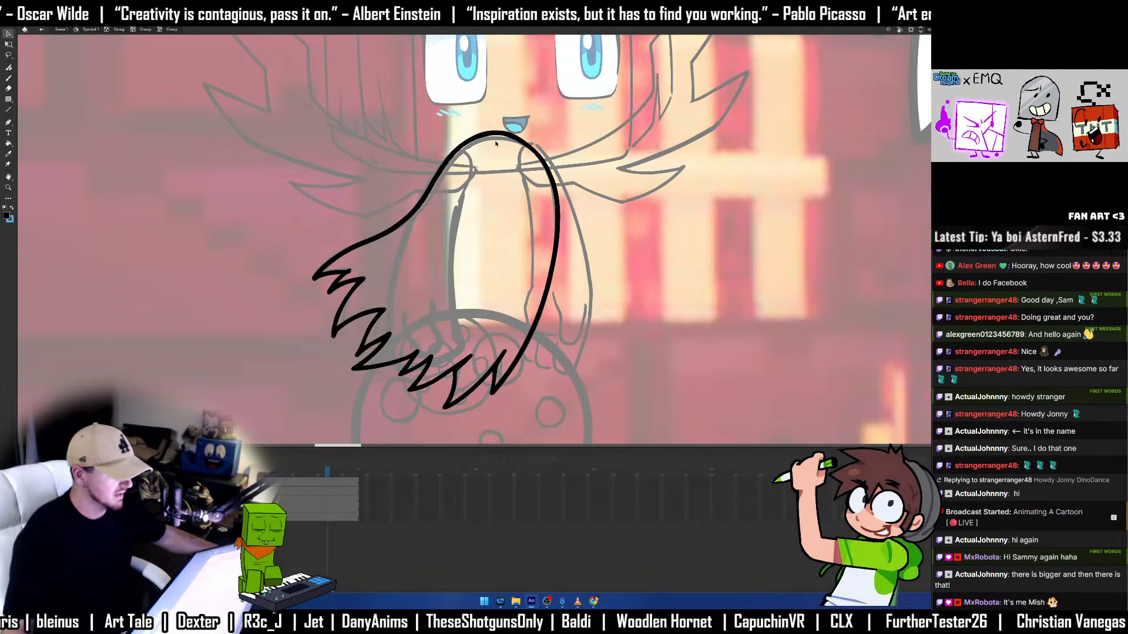
{"action": "double_click", "coordinate": [498, 133]}
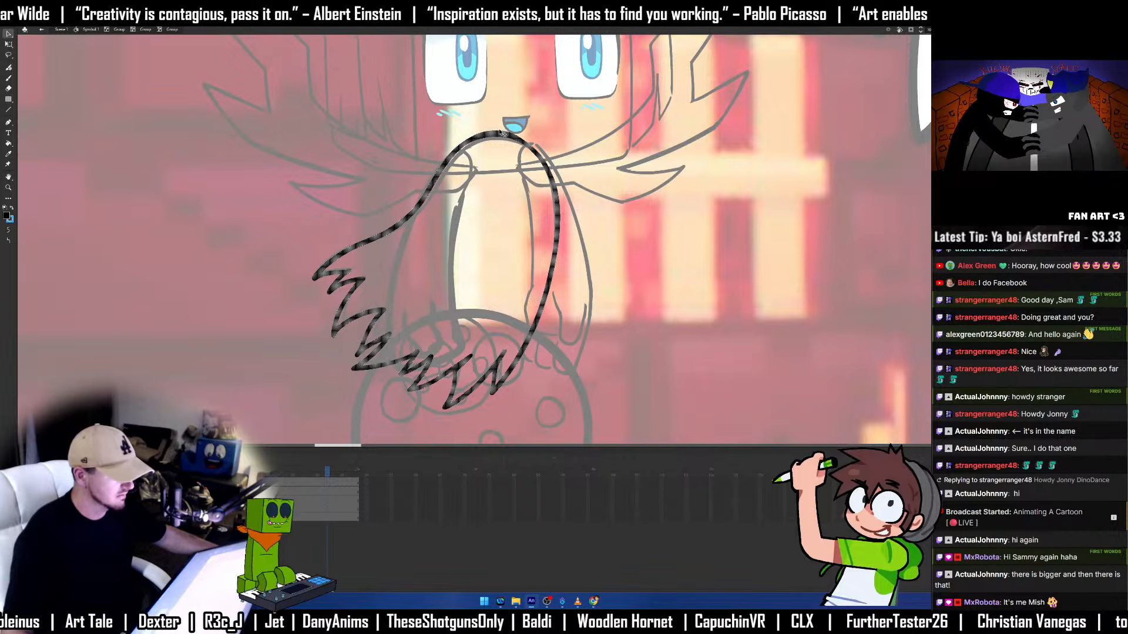
{"action": "key", "text": "Escape"}
{"action": "left_click_drag", "start_coordinate": [502, 132], "coordinate": [502, 136]}
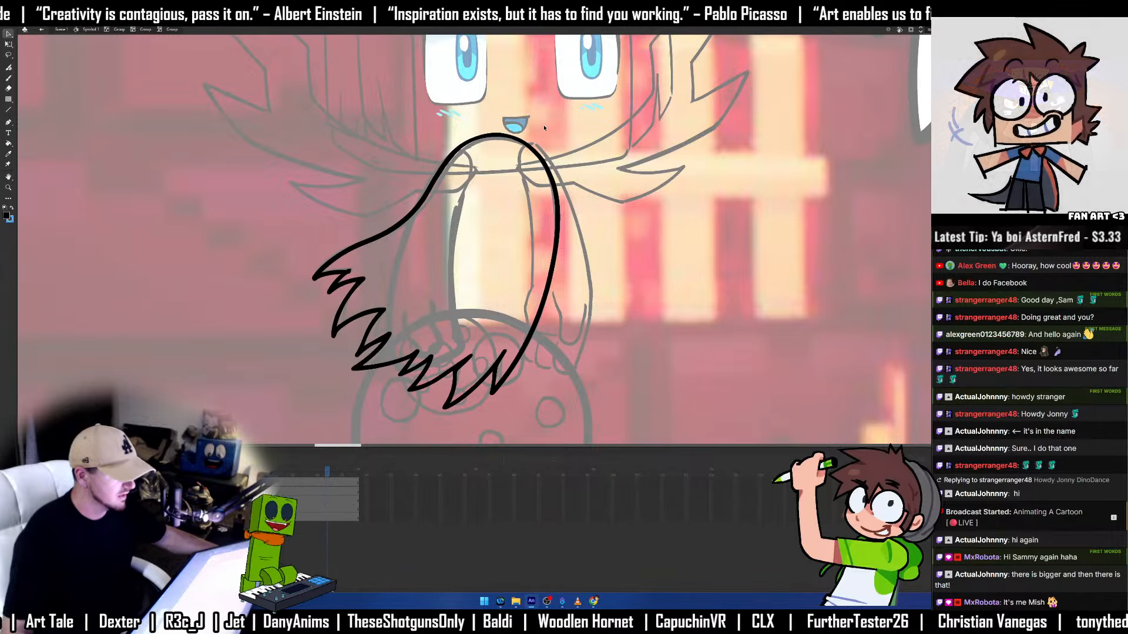
Inside the cookie-holding arm's symbol, redraw the arm outline in its own group with a rounded end behind the hand.
{"action": "double_click", "coordinate": [542, 139]}
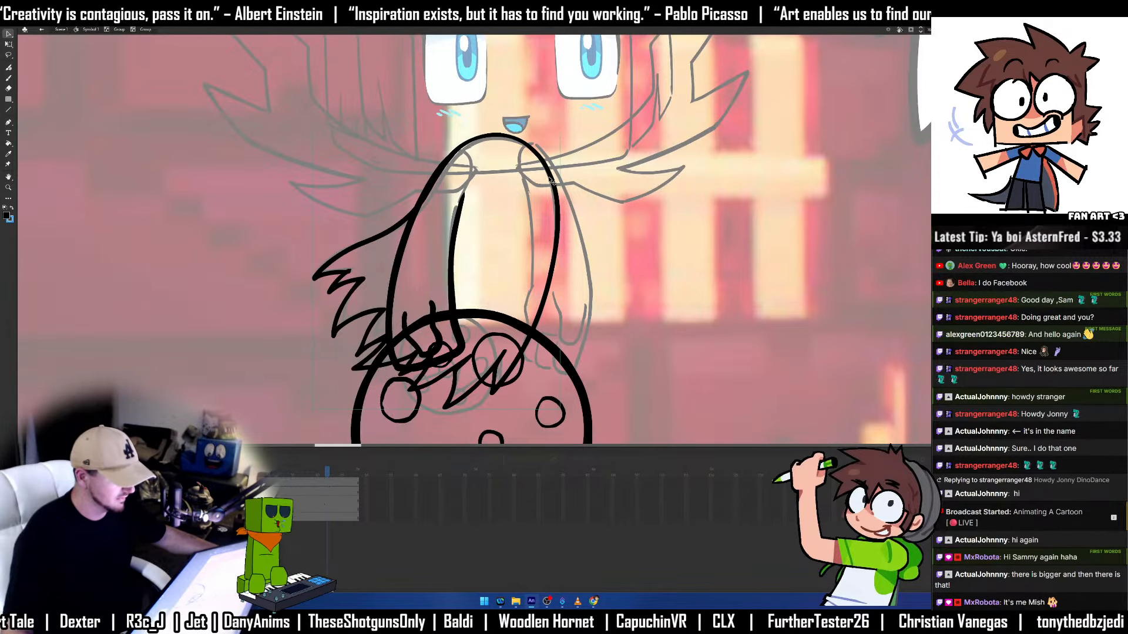
{"action": "double_click", "coordinate": [458, 286]}
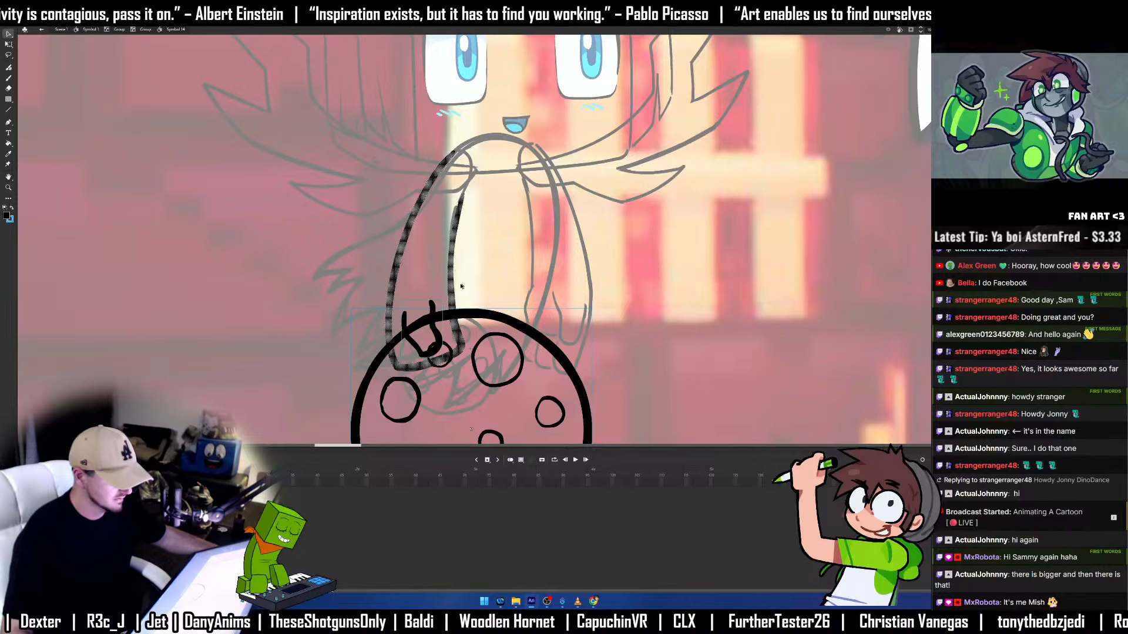
{"action": "left_click", "coordinate": [474, 275]}
{"action": "key", "text": "ctrl+g"}
{"action": "key", "text": "b"}
{"action": "mouse_move", "coordinate": [459, 149]}
{"action": "left_mouse_down"}
{"action": "mouse_move", "coordinate": [402, 246]}
{"action": "mouse_move", "coordinate": [389, 353]}
{"action": "mouse_move", "coordinate": [422, 376]}
{"action": "mouse_move", "coordinate": [458, 357]}
{"action": "mouse_move", "coordinate": [450, 267]}
{"action": "mouse_move", "coordinate": [461, 192]}
{"action": "left_mouse_up"}
{"action": "key", "text": "v"}
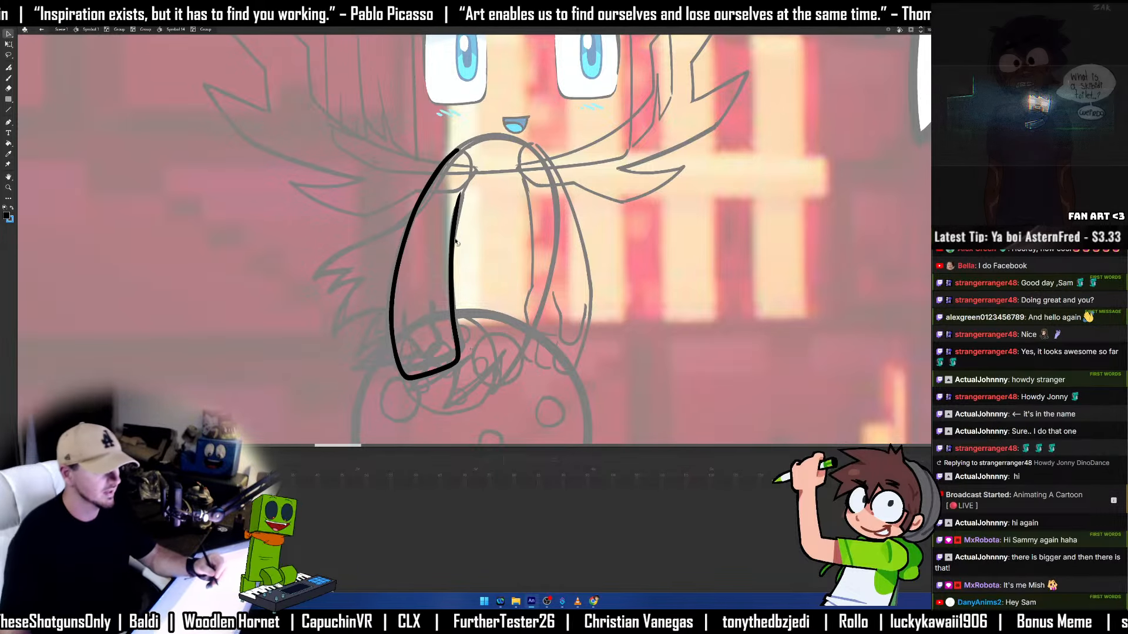
{"action": "double_click", "coordinate": [485, 296]}
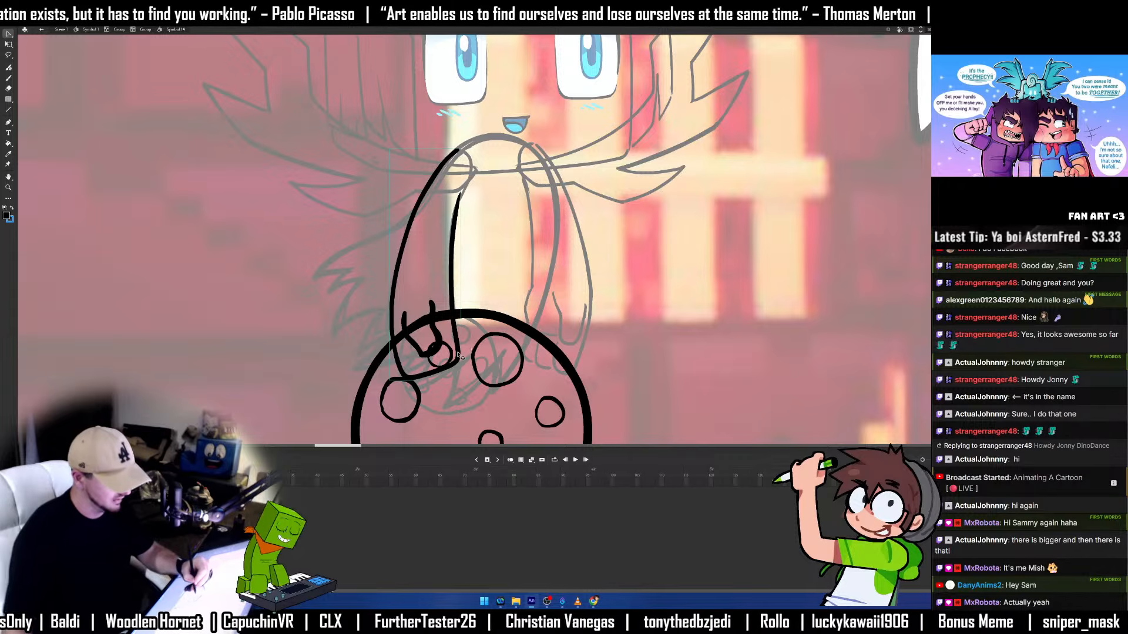
Redraw the holding hand's thumb as a clean U-shaped stroke and remove the old thicker thumb.
{"action": "double_click", "coordinate": [437, 314]}
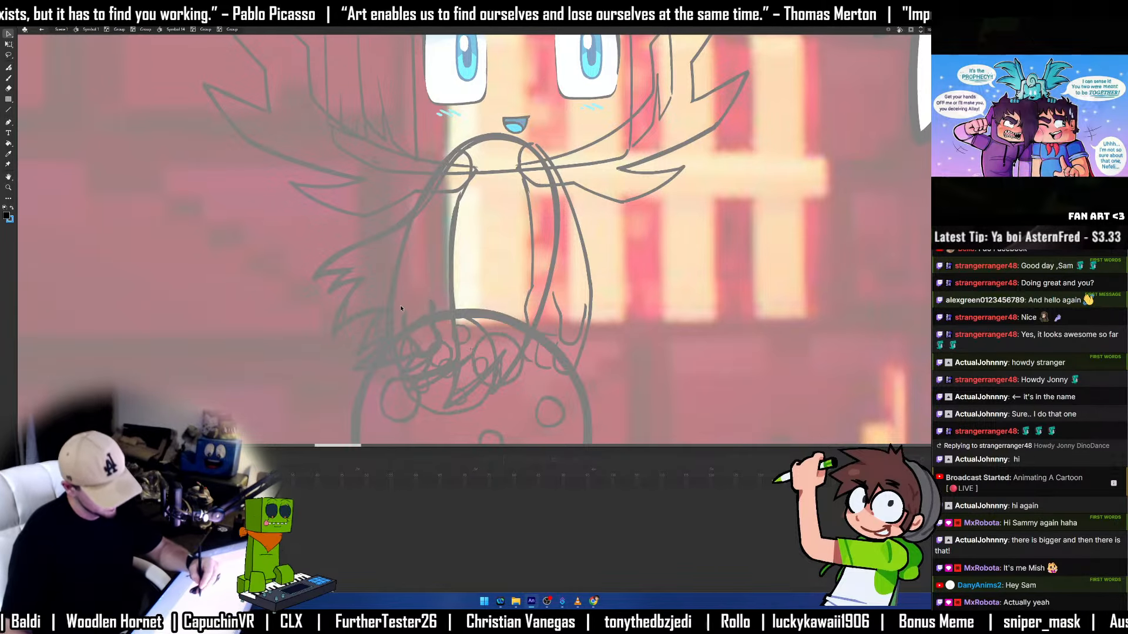
{"action": "key", "text": "b"}
{"action": "mouse_move", "coordinate": [404, 311]}
{"action": "left_mouse_down"}
{"action": "mouse_move", "coordinate": [424, 354]}
{"action": "mouse_move", "coordinate": [432, 307]}
{"action": "left_mouse_up"}
{"action": "key", "text": "e"}
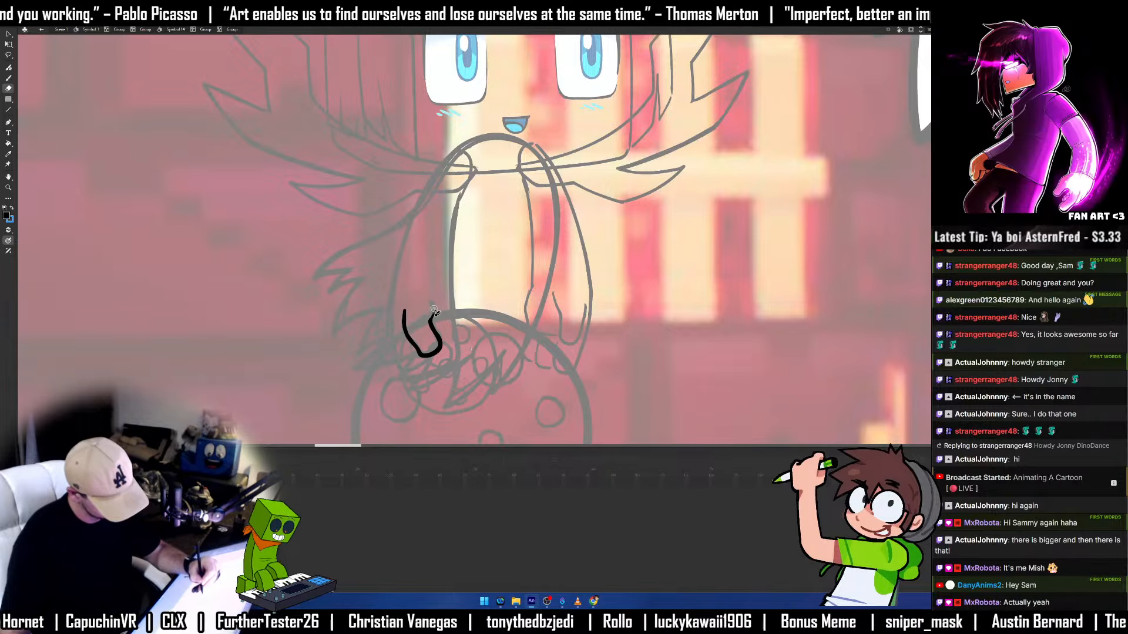
{"action": "key", "text": "v"}
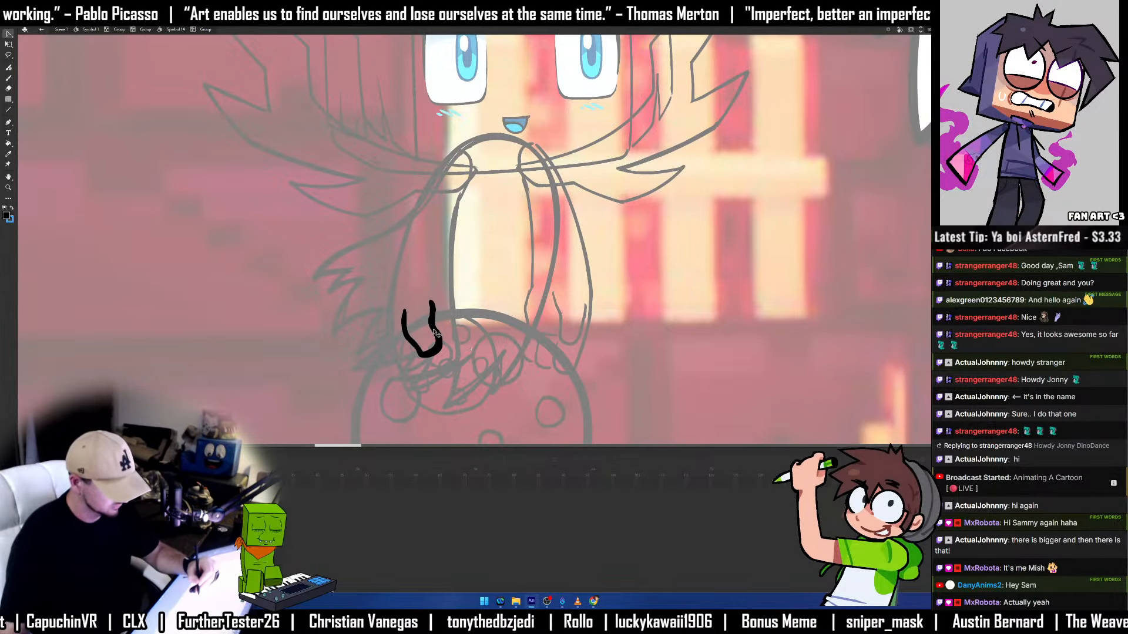
{"action": "left_click", "coordinate": [437, 330]}
{"action": "key", "text": "Delete"}
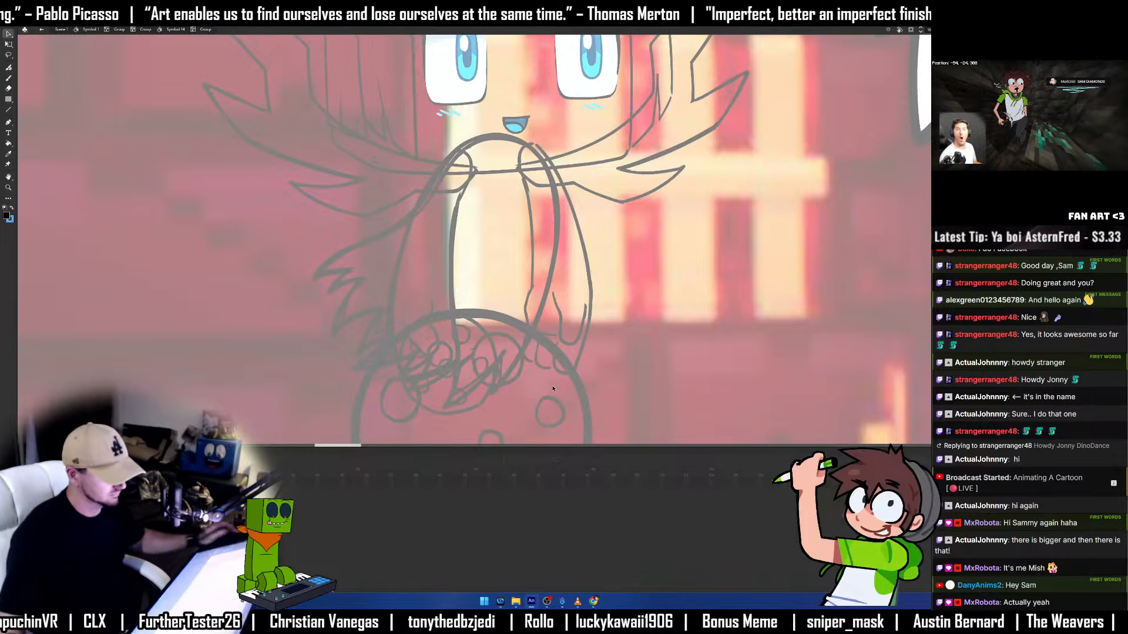
{"action": "key", "text": "ctrl+z"}
{"action": "key", "text": "b"}
{"action": "left_click", "coordinate": [550, 316]}
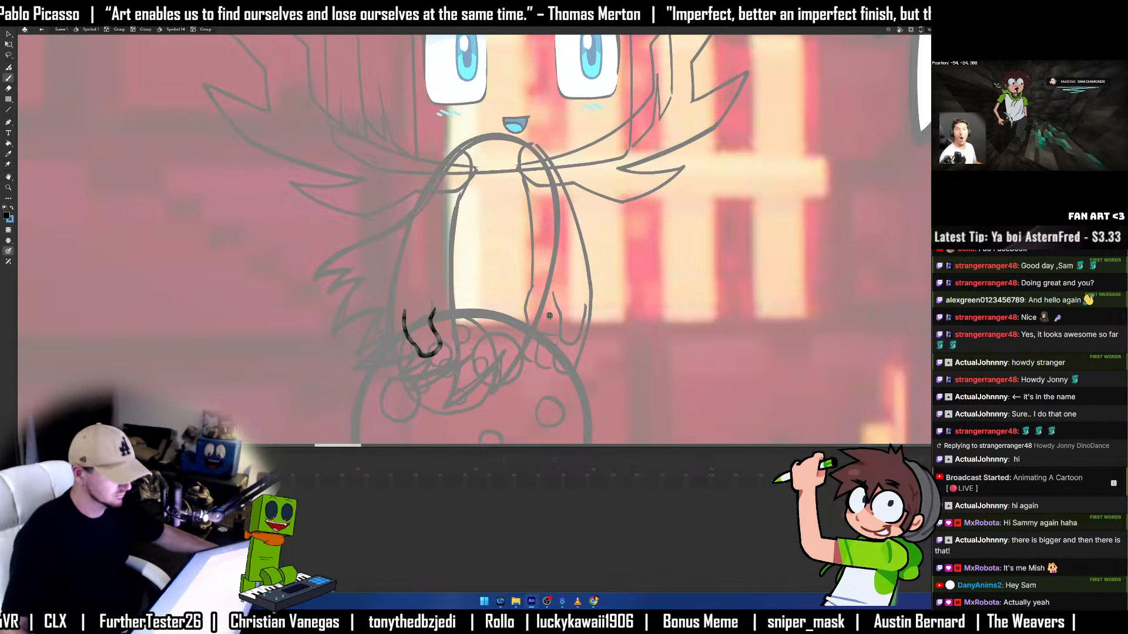
{"action": "left_click", "coordinate": [704, 327]}
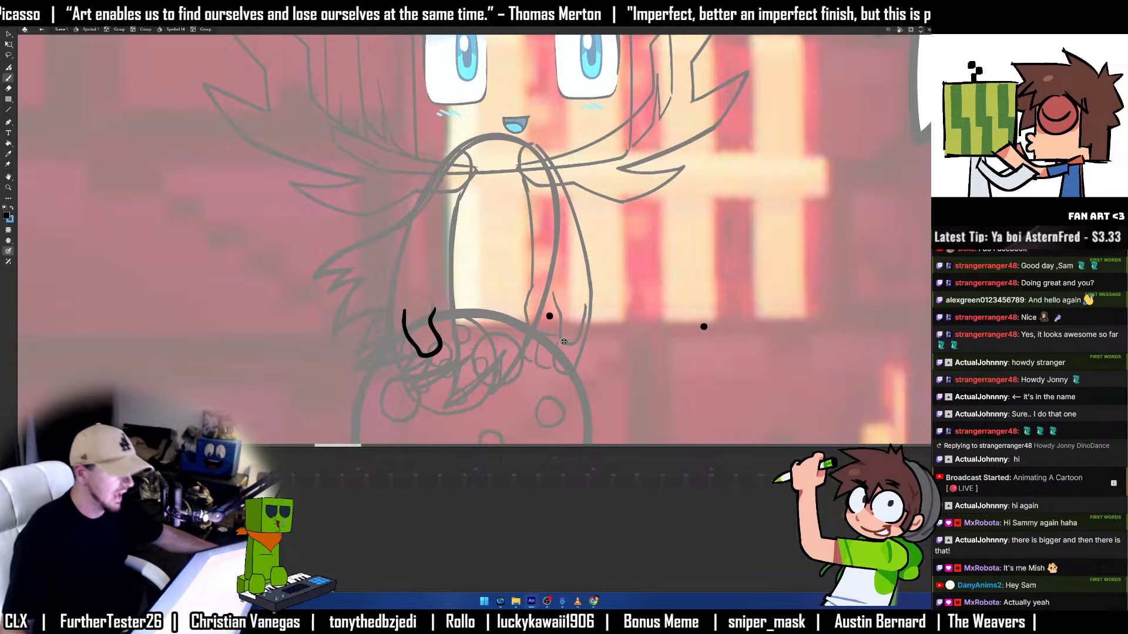
{"action": "key", "text": "v"}
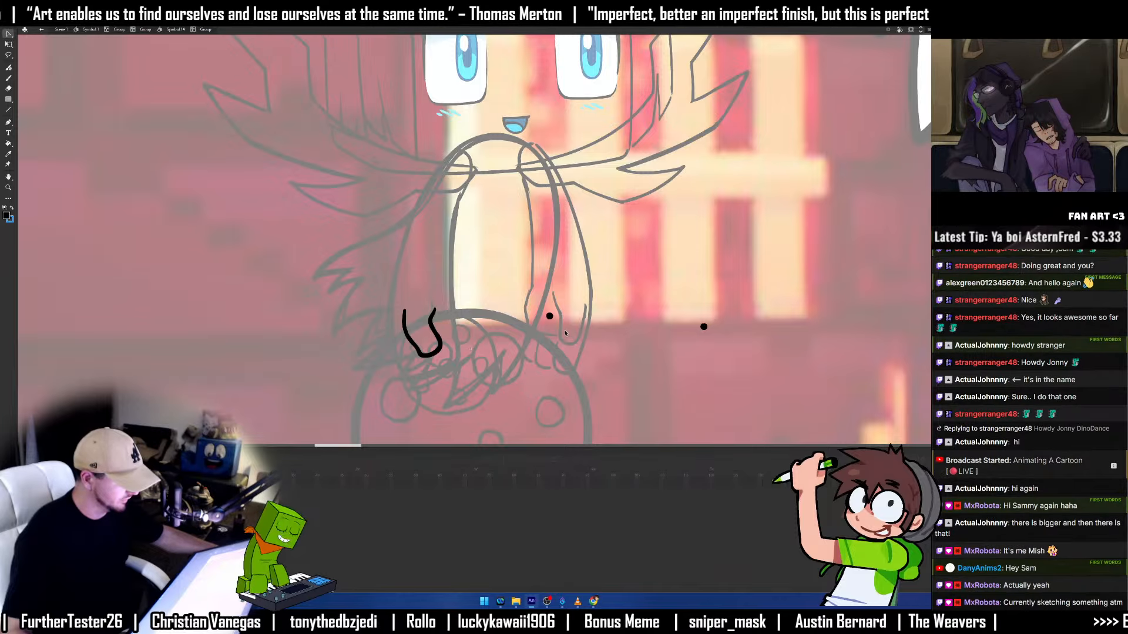
{"action": "key", "text": "ctrl+z"}
{"action": "key", "text": "ctrl+z"}
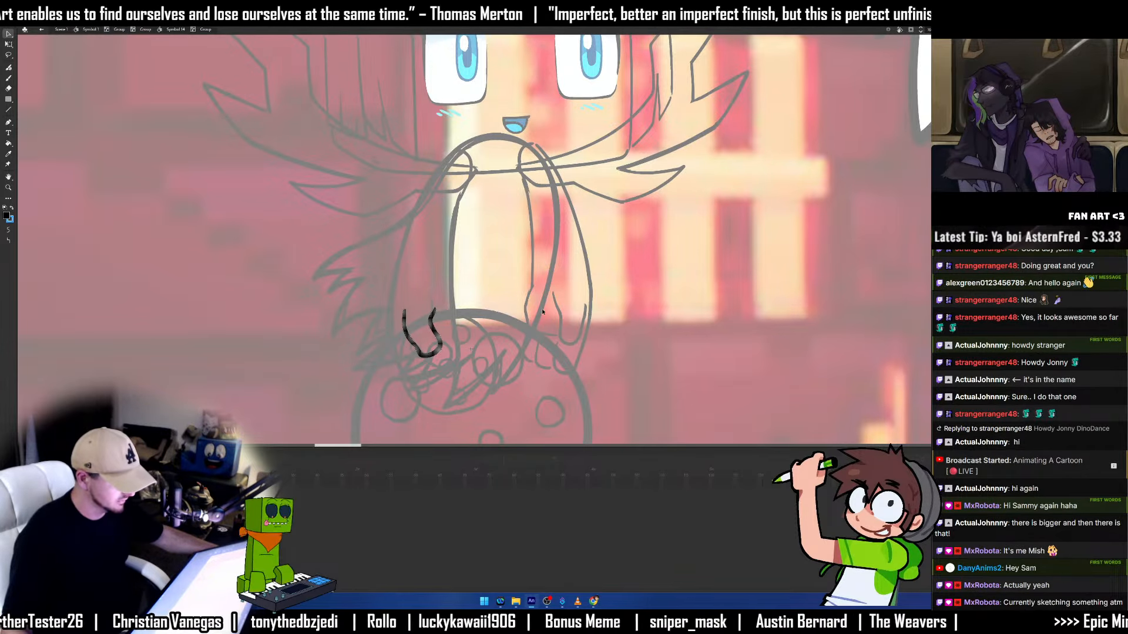
Leave the arm symbol and, in a new group, ink the other arm's inner edge and its thumb over the sketch.
{"action": "double_click", "coordinate": [498, 307]}
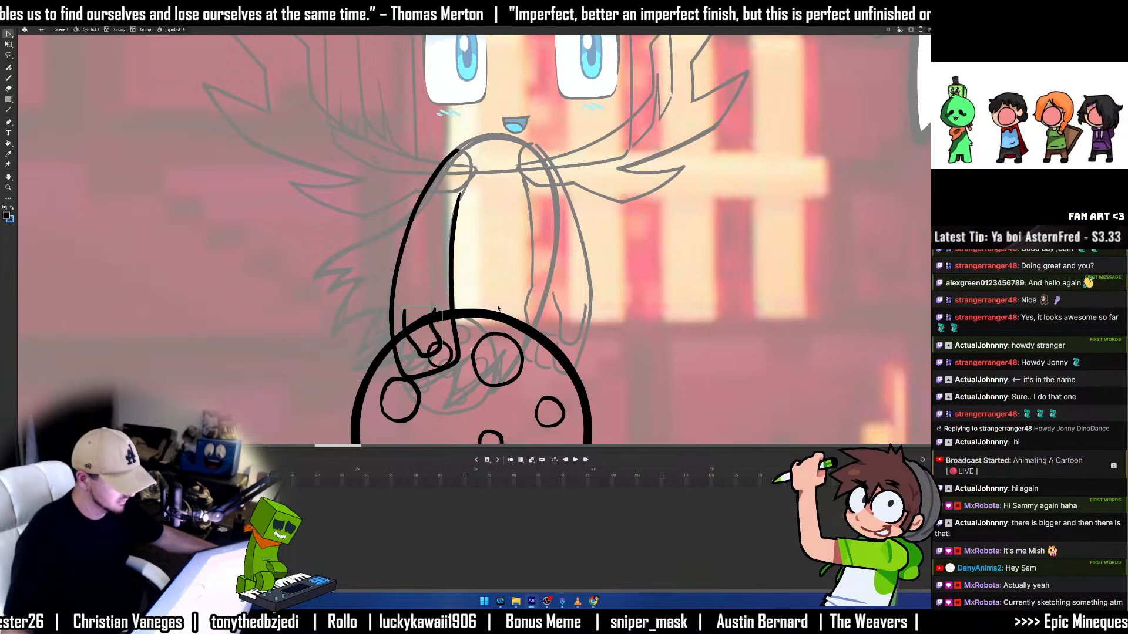
{"action": "double_click", "coordinate": [492, 284]}
{"action": "mouse_move", "coordinate": [558, 275]}
{"action": "left_mouse_down"}
{"action": "mouse_move", "coordinate": [568, 251]}
{"action": "mouse_move", "coordinate": [553, 252]}
{"action": "left_mouse_up"}
{"action": "double_click", "coordinate": [550, 251]}
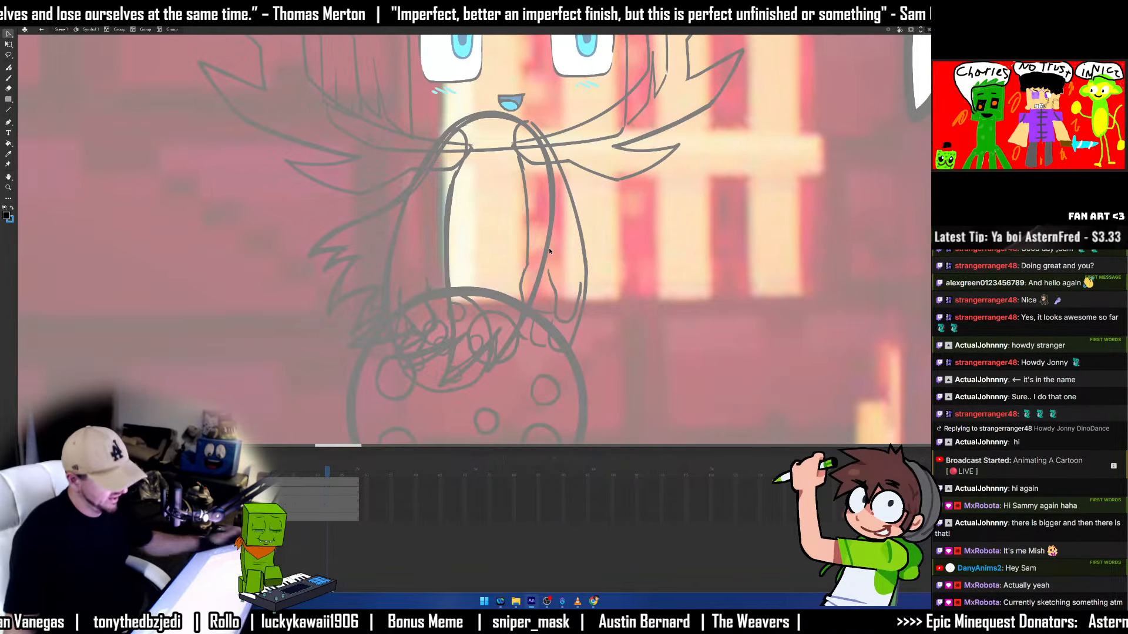
{"action": "key", "text": "b"}
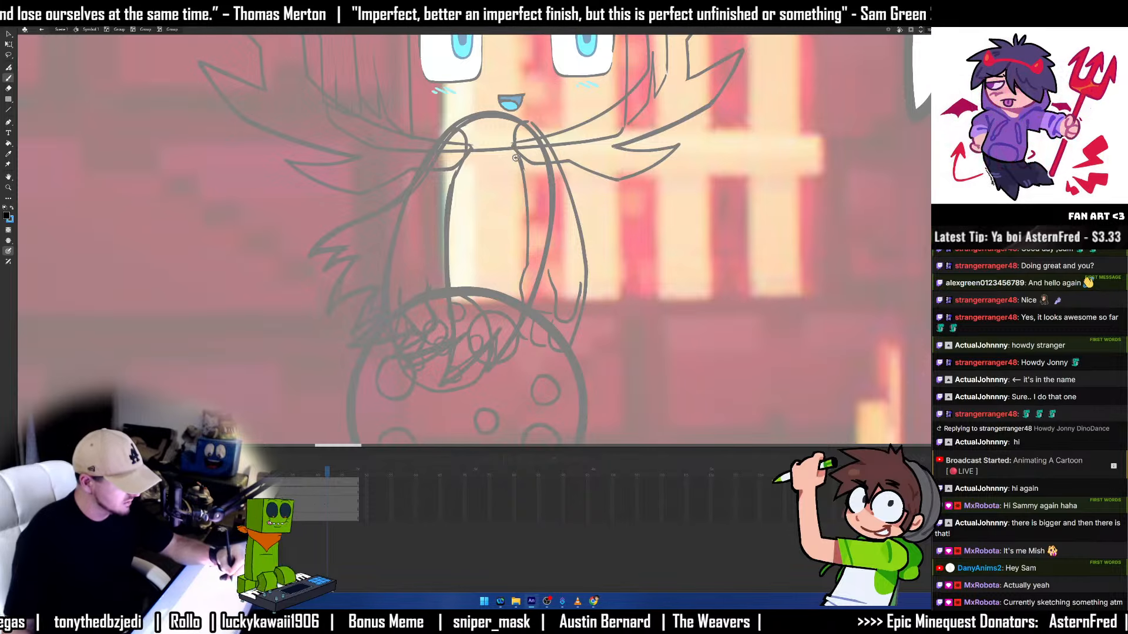
{"action": "mouse_move", "coordinate": [516, 134]}
{"action": "left_mouse_down"}
{"action": "mouse_move", "coordinate": [534, 259]}
{"action": "mouse_move", "coordinate": [524, 294]}
{"action": "mouse_move", "coordinate": [553, 316]}
{"action": "left_mouse_up"}
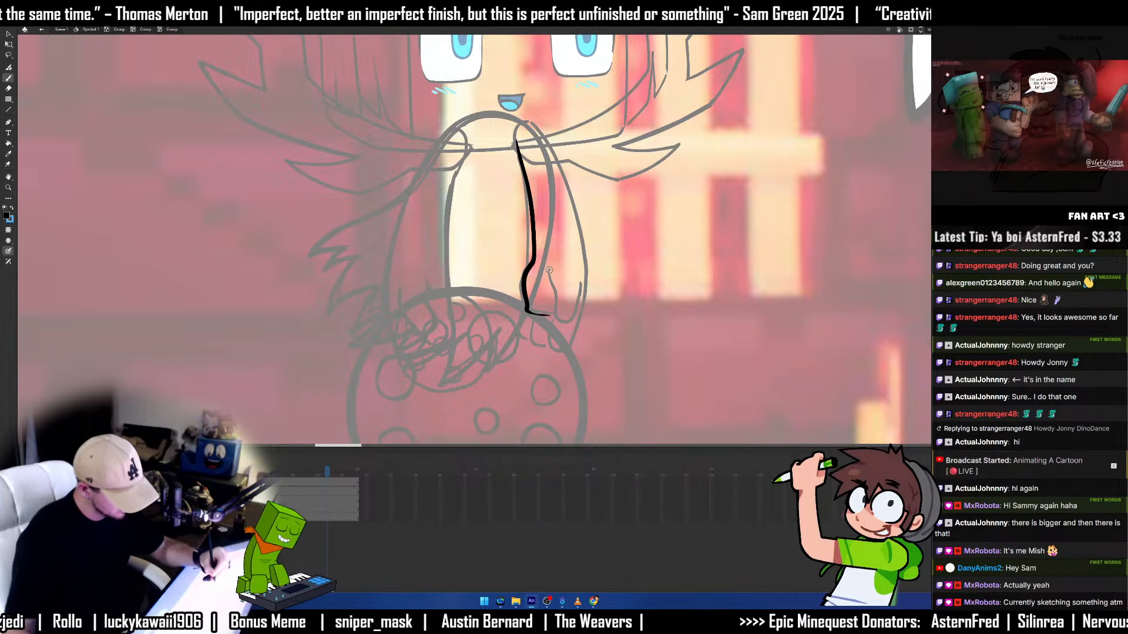
{"action": "mouse_move", "coordinate": [549, 270]}
{"action": "left_mouse_down"}
{"action": "mouse_move", "coordinate": [576, 319]}
{"action": "mouse_move", "coordinate": [579, 306]}
{"action": "left_mouse_up"}
{"action": "key", "text": "ctrl+z"}
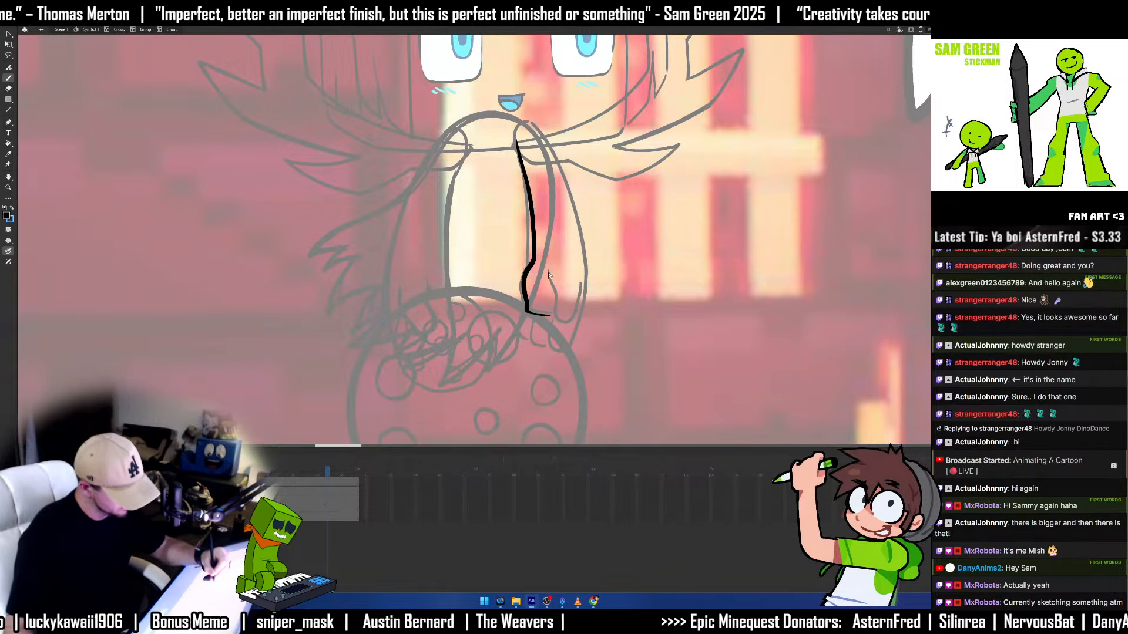
{"action": "mouse_move", "coordinate": [548, 271]}
{"action": "left_mouse_down"}
{"action": "mouse_move", "coordinate": [565, 324]}
{"action": "mouse_move", "coordinate": [583, 282]}
{"action": "left_mouse_up"}
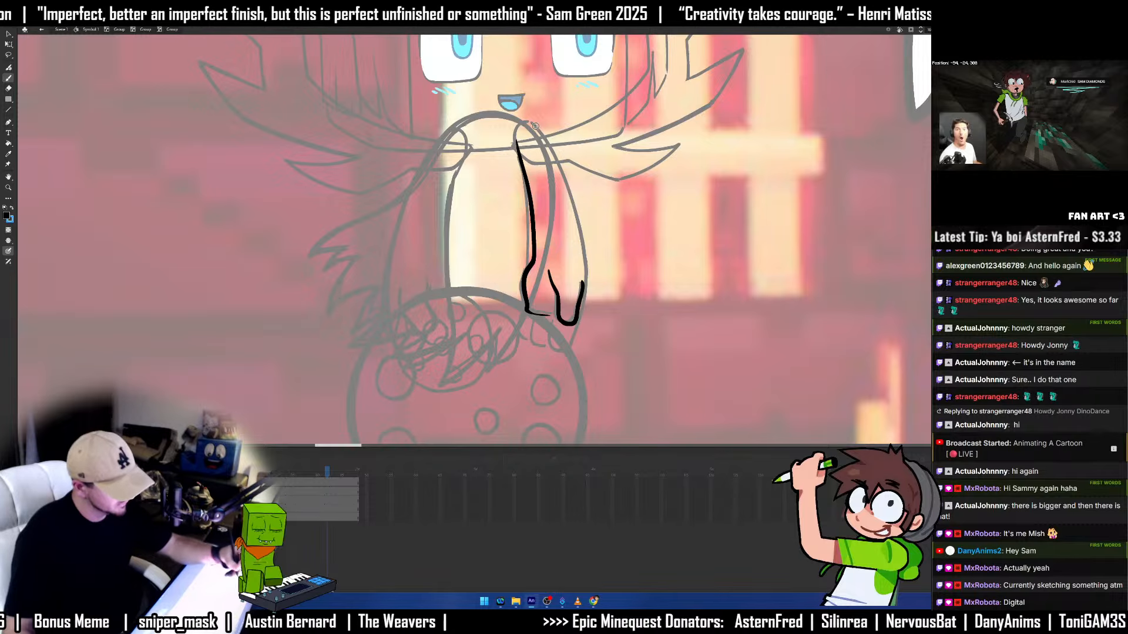
Ink the other arm's outer edge in one curve from shoulder to hand and add the curled fingers.
{"action": "left_click_drag", "start_coordinate": [527, 122], "coordinate": [574, 189]}
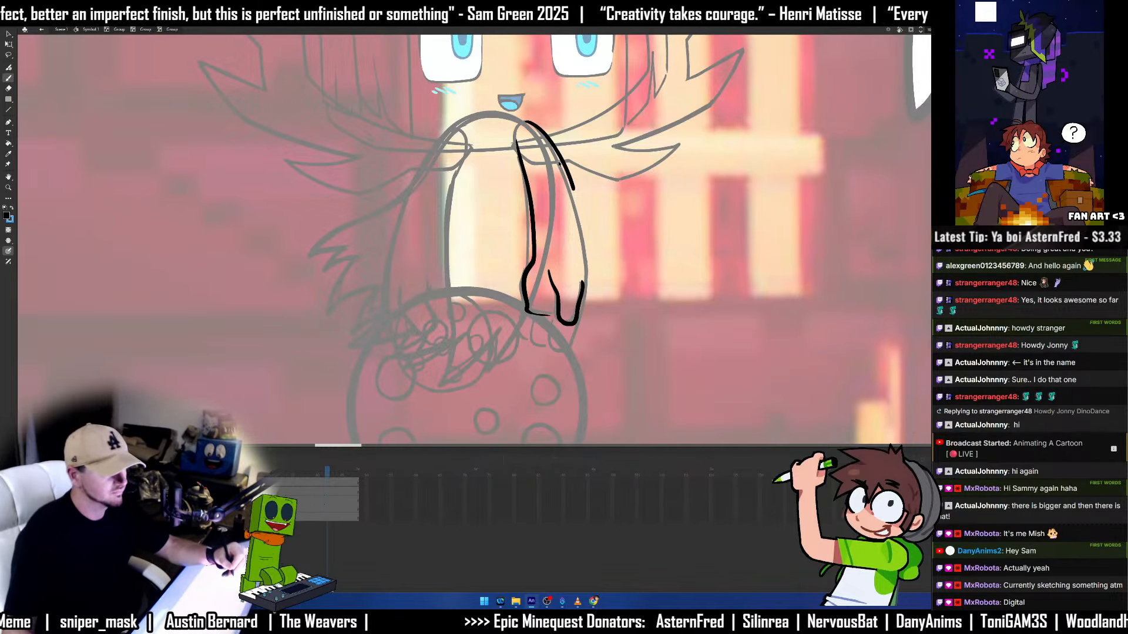
{"action": "key", "text": "ctrl+z"}
{"action": "left_click_drag", "start_coordinate": [526, 122], "coordinate": [575, 196]}
{"action": "key", "text": "ctrl+z"}
{"action": "mouse_move", "coordinate": [520, 125]}
{"action": "left_mouse_down"}
{"action": "mouse_move", "coordinate": [540, 134]}
{"action": "mouse_move", "coordinate": [576, 206]}
{"action": "mouse_move", "coordinate": [581, 323]}
{"action": "left_mouse_up"}
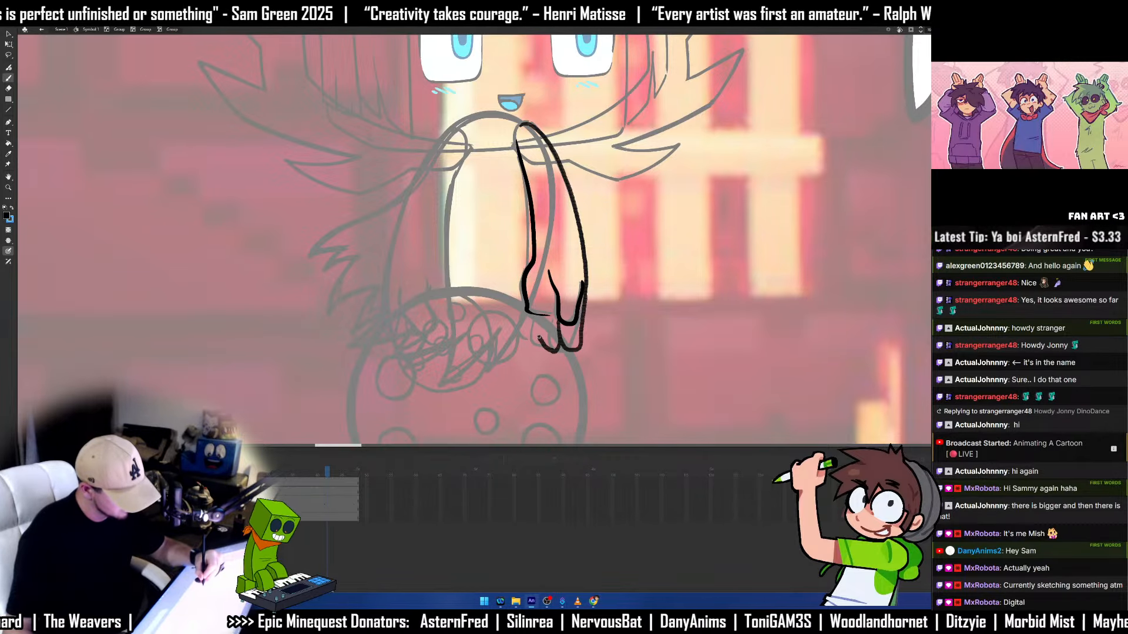
{"action": "mouse_move", "coordinate": [541, 339]}
{"action": "left_mouse_down"}
{"action": "mouse_move", "coordinate": [537, 349]}
{"action": "mouse_move", "coordinate": [526, 339]}
{"action": "mouse_move", "coordinate": [524, 315]}
{"action": "left_mouse_up"}
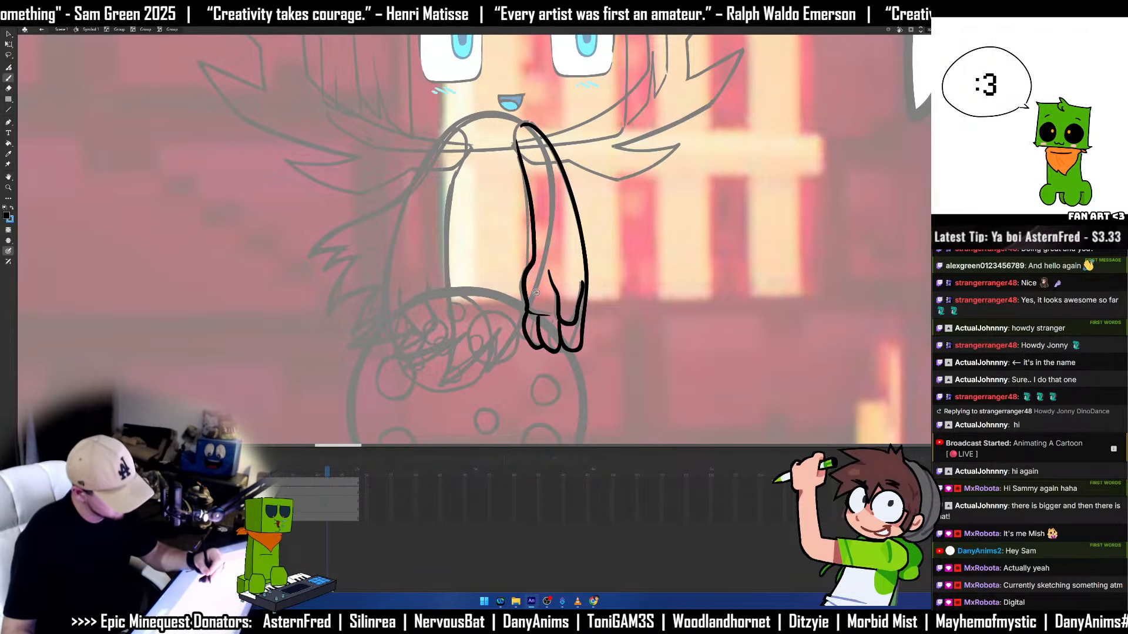
Close the other arm's outline with a short curved stroke at the shoulder.
{"action": "left_click_drag", "start_coordinate": [564, 229], "coordinate": [539, 283]}
{"action": "key", "text": "shift+y"}
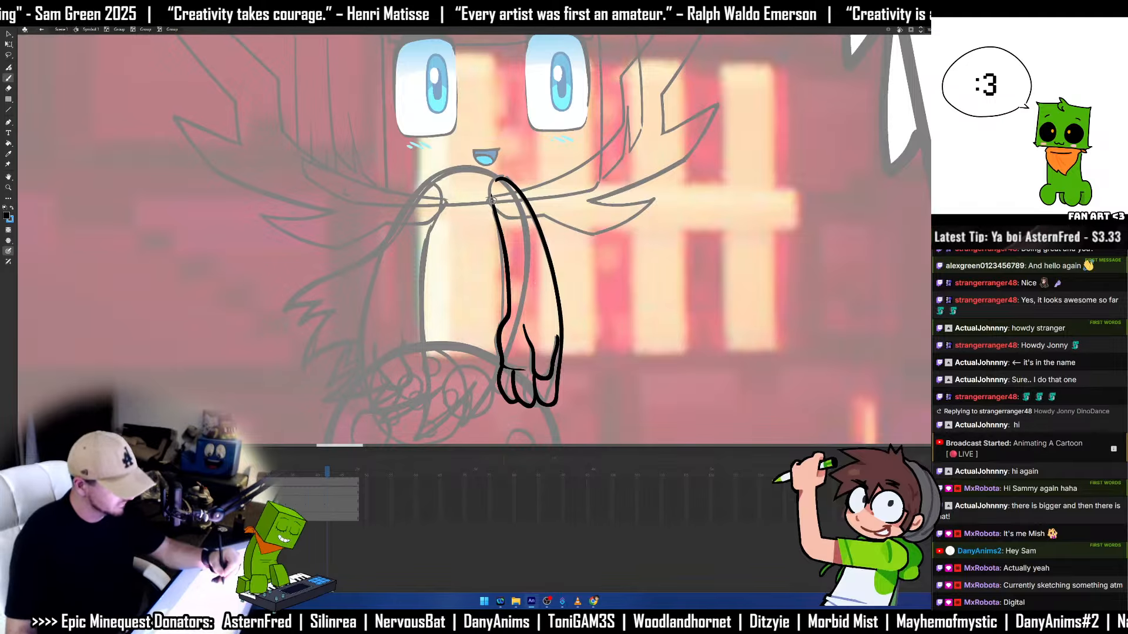
{"action": "key", "text": "b"}
{"action": "left_click_drag", "start_coordinate": [492, 199], "coordinate": [502, 178]}
Return to the parent group and rotate the newly inked arm slightly inward toward the body with Free Transform.
{"action": "key", "text": "q"}
{"action": "double_click", "coordinate": [624, 287]}
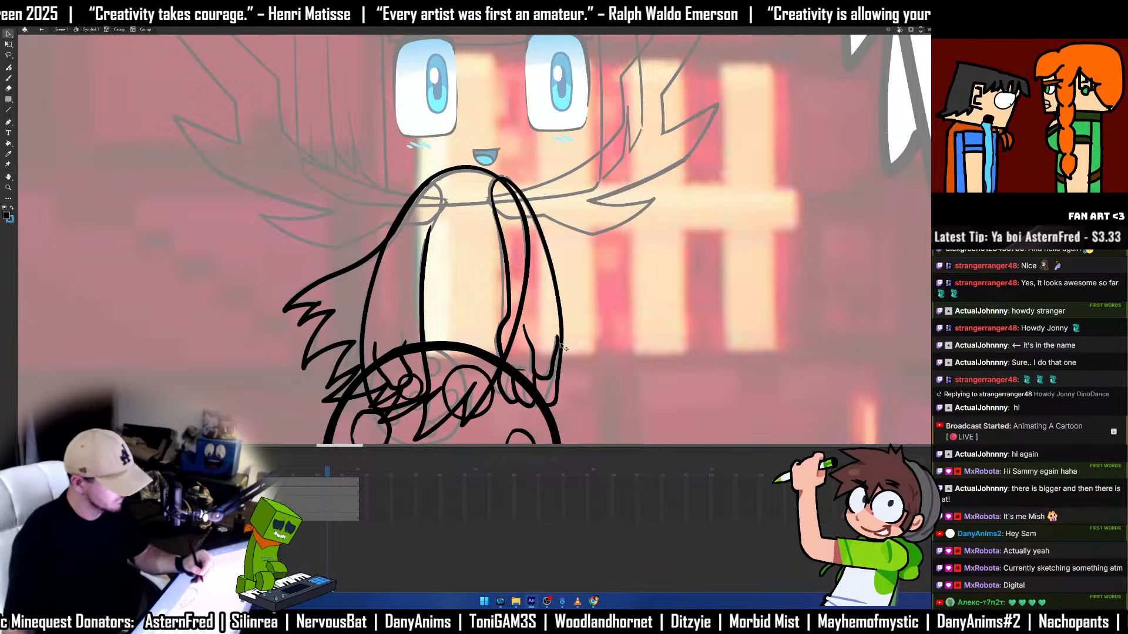
{"action": "left_click", "coordinate": [563, 346]}
{"action": "left_click_drag", "start_coordinate": [566, 411], "coordinate": [557, 414]}
{"action": "left_click", "coordinate": [603, 377]}
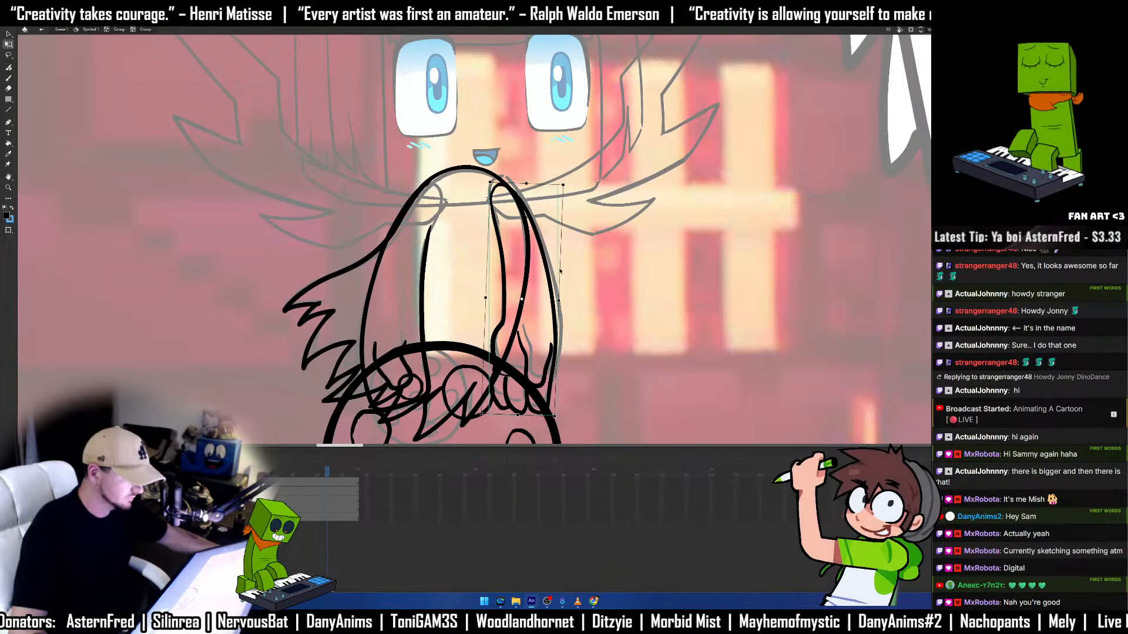
Open the cape's group, select its whole outline and convert it to a symbol.
{"action": "key", "text": "v"}
{"action": "double_click", "coordinate": [514, 318]}
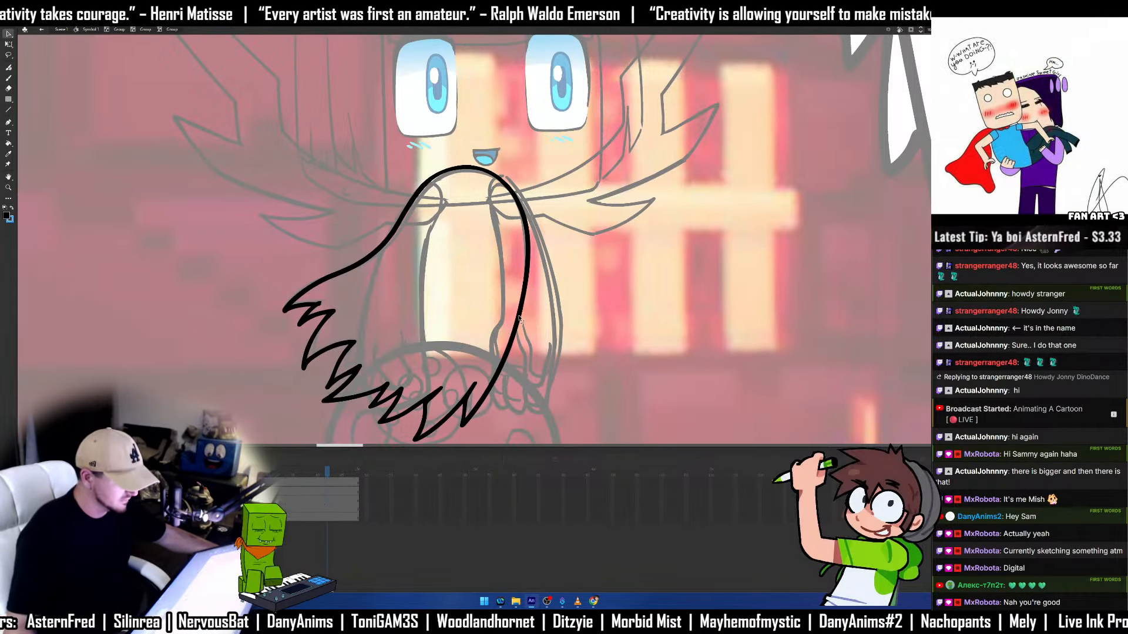
{"action": "left_click", "coordinate": [676, 316]}
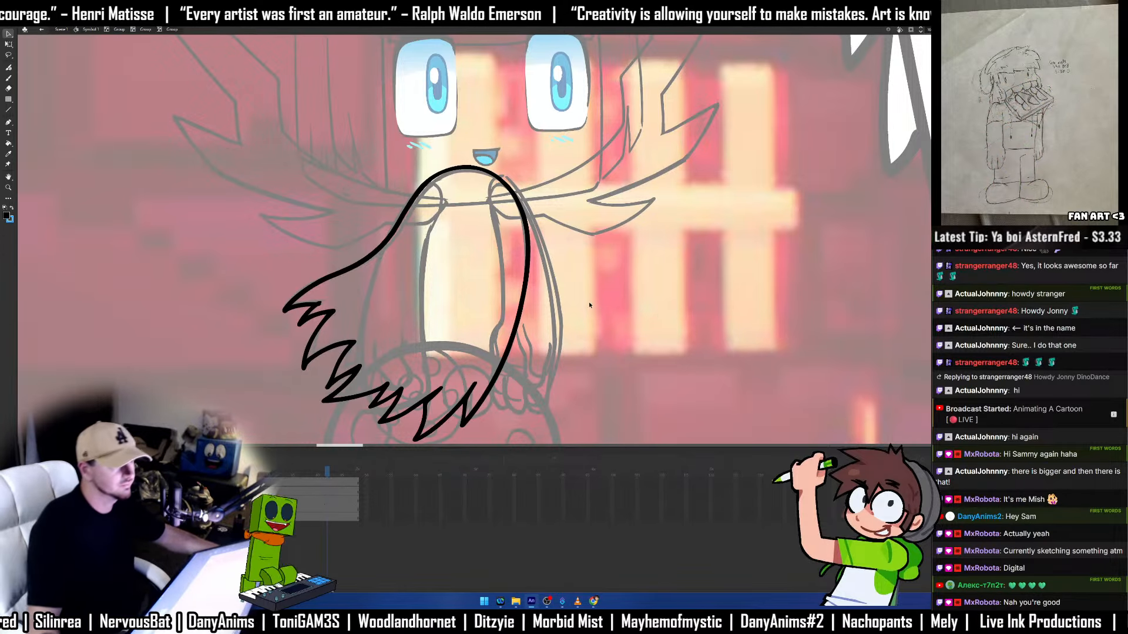
{"action": "left_click_drag", "start_coordinate": [496, 302], "coordinate": [637, 255]}
{"action": "left_click", "coordinate": [661, 254]}
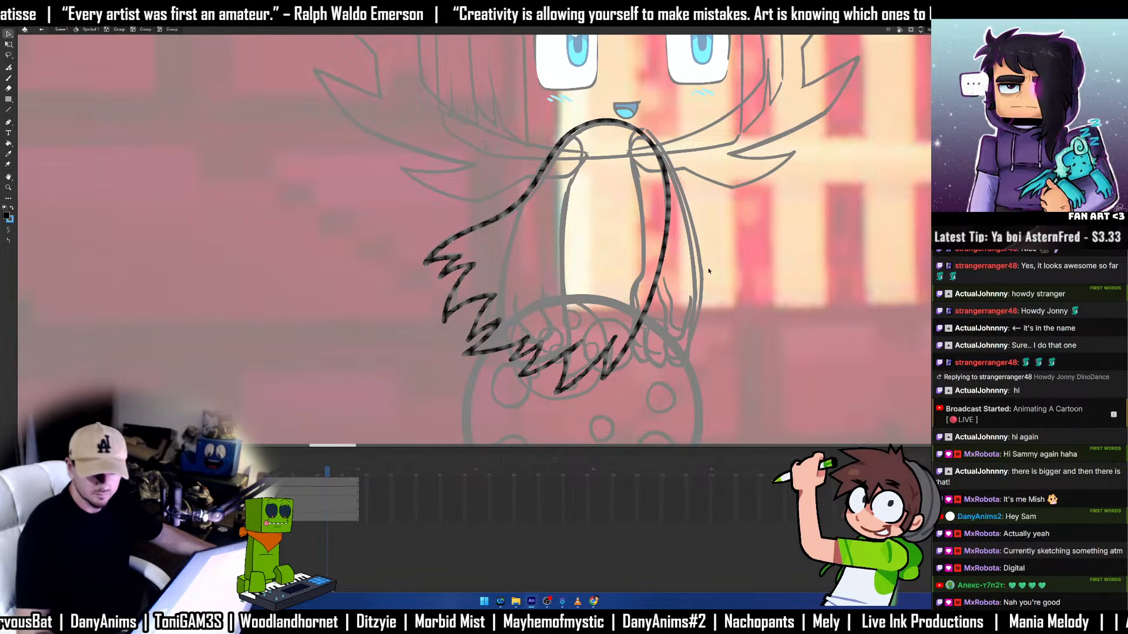
{"action": "key", "text": "F8"}
{"action": "key", "text": "Return"}
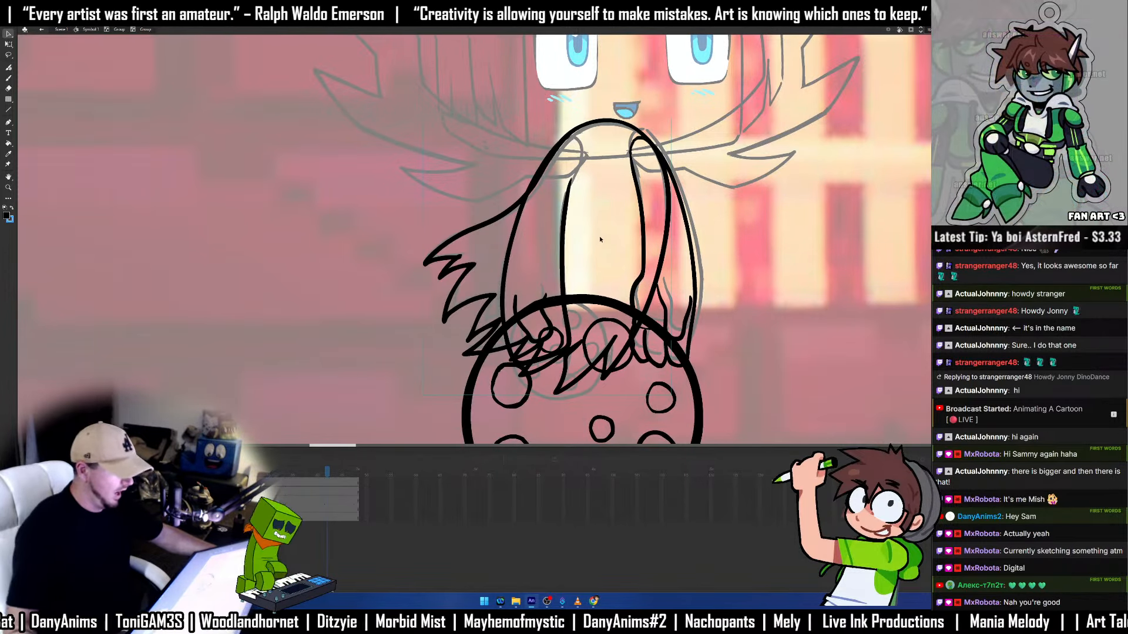
Inside the cape symbol, add a blank keyframe after the first drawing and turn on onion skinning.
{"action": "double_click", "coordinate": [483, 223]}
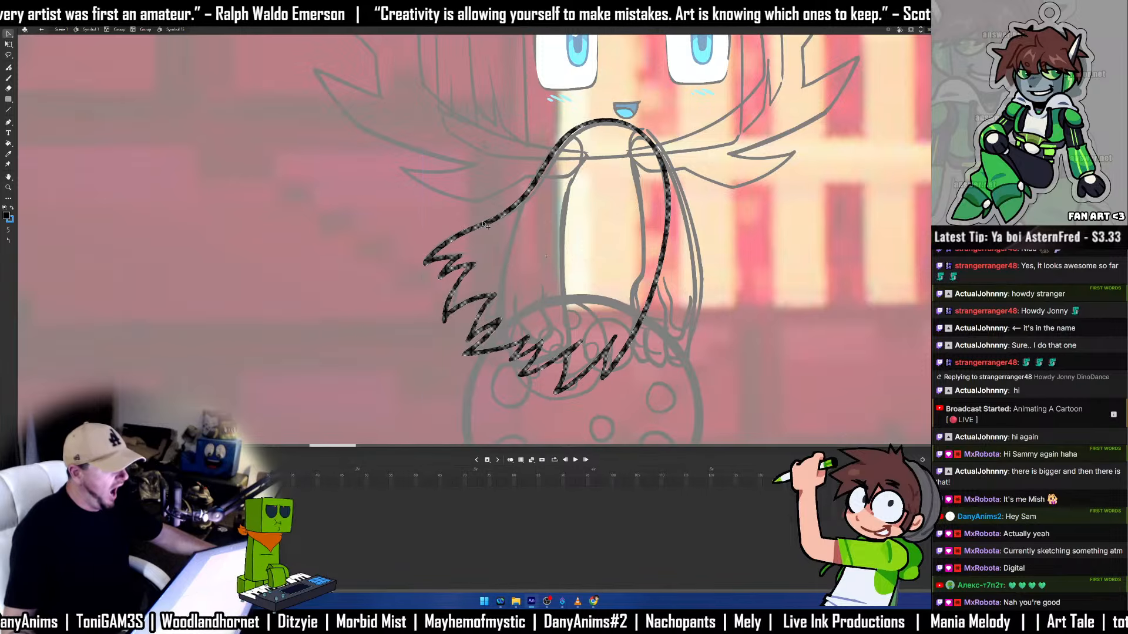
{"action": "left_click", "coordinate": [527, 252]}
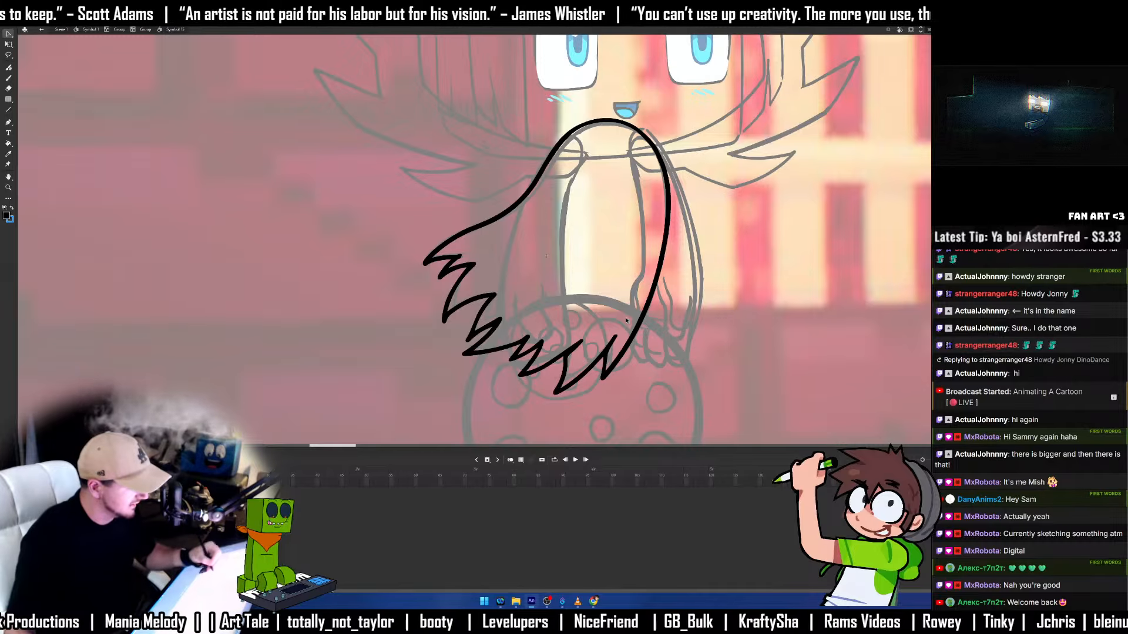
{"action": "key", "text": "v"}
{"action": "left_click", "coordinate": [645, 314]}
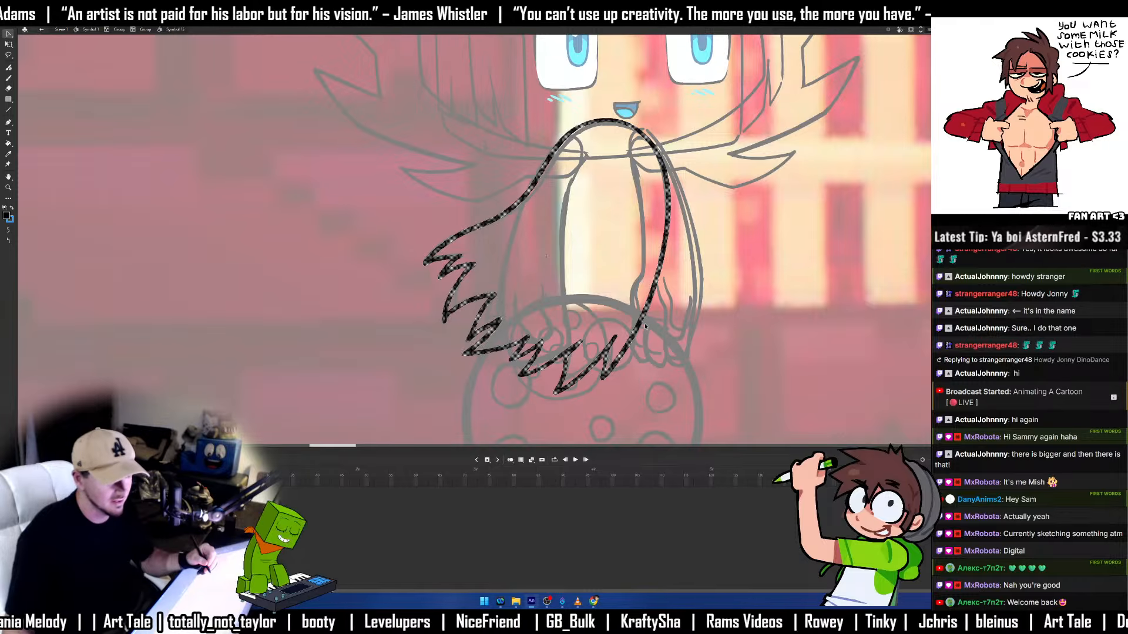
{"action": "left_click", "coordinate": [662, 307]}
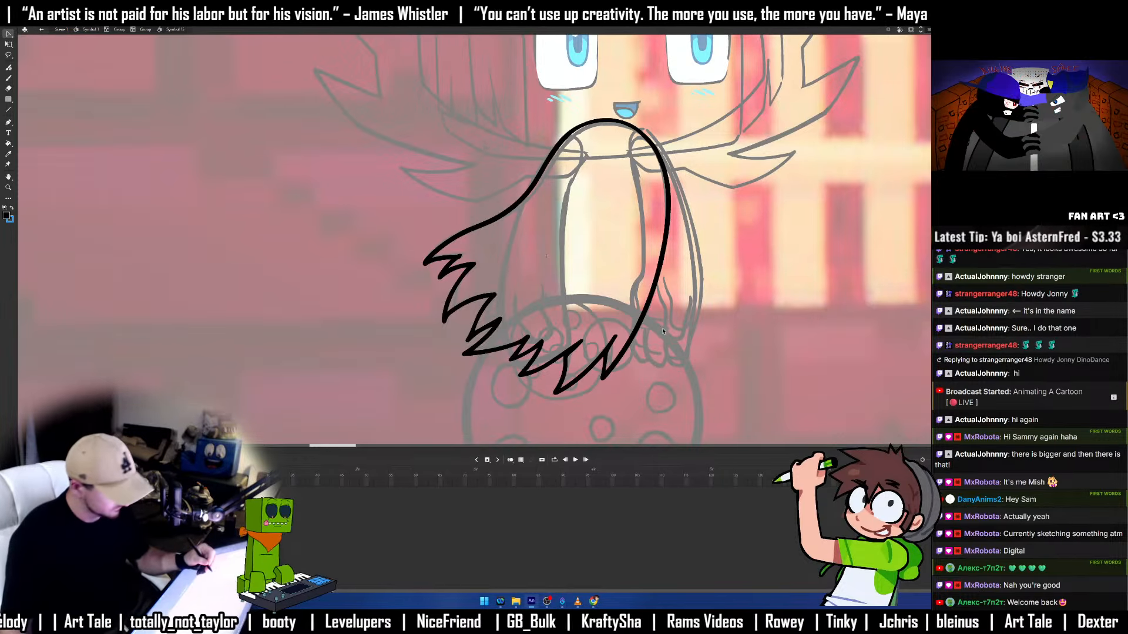
{"action": "key", "text": "F7"}
{"action": "key", "text": "b"}
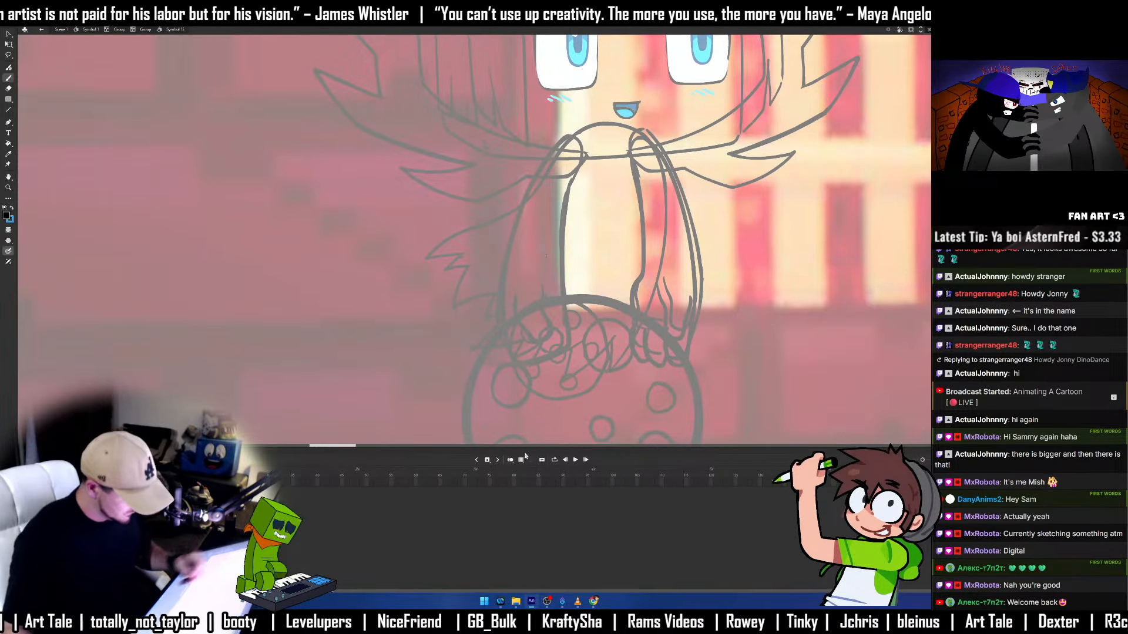
{"action": "left_click", "coordinate": [510, 460]}
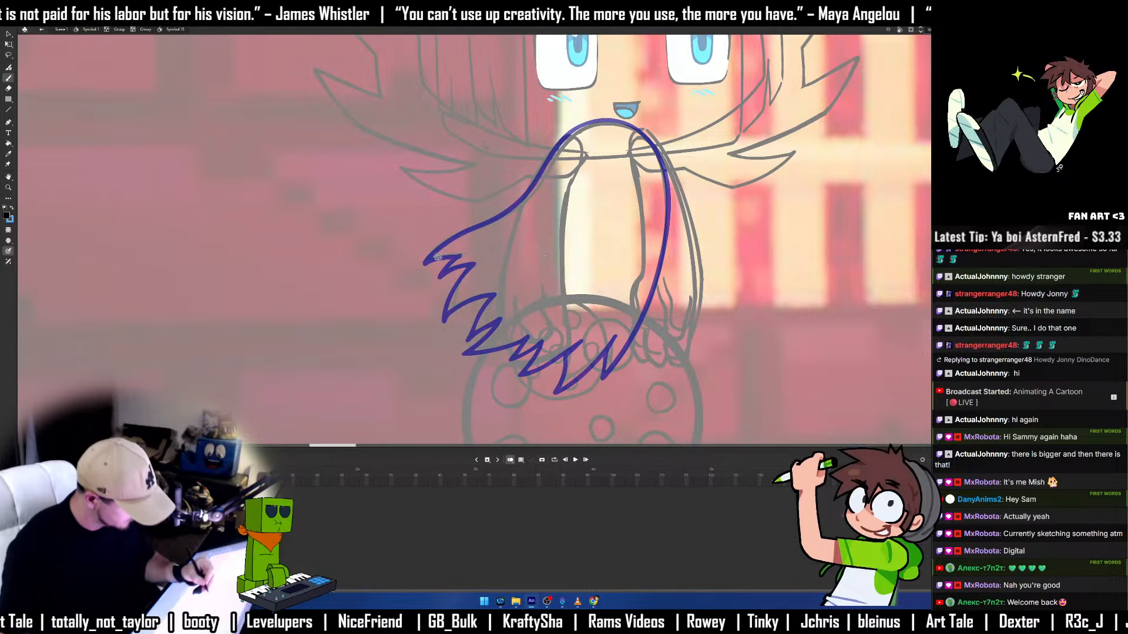
Ink the second frame's jagged cape hem with its points offset from the onion-skinned drawing, erasing the excess line running up the side.
{"action": "mouse_move", "coordinate": [450, 253]}
{"action": "left_mouse_down"}
{"action": "mouse_move", "coordinate": [432, 271]}
{"action": "mouse_move", "coordinate": [469, 261]}
{"action": "mouse_move", "coordinate": [437, 297]}
{"action": "mouse_move", "coordinate": [490, 280]}
{"action": "mouse_move", "coordinate": [470, 302]}
{"action": "mouse_move", "coordinate": [461, 326]}
{"action": "mouse_move", "coordinate": [478, 316]}
{"action": "mouse_move", "coordinate": [465, 348]}
{"action": "mouse_move", "coordinate": [520, 335]}
{"action": "mouse_move", "coordinate": [499, 355]}
{"action": "mouse_move", "coordinate": [533, 340]}
{"action": "mouse_move", "coordinate": [515, 365]}
{"action": "mouse_move", "coordinate": [563, 347]}
{"action": "mouse_move", "coordinate": [541, 381]}
{"action": "mouse_move", "coordinate": [599, 341]}
{"action": "left_mouse_up"}
{"action": "mouse_move", "coordinate": [584, 357]}
{"action": "left_mouse_down"}
{"action": "mouse_move", "coordinate": [575, 386]}
{"action": "mouse_move", "coordinate": [623, 349]}
{"action": "mouse_move", "coordinate": [653, 292]}
{"action": "left_mouse_up"}
{"action": "key", "text": "e"}
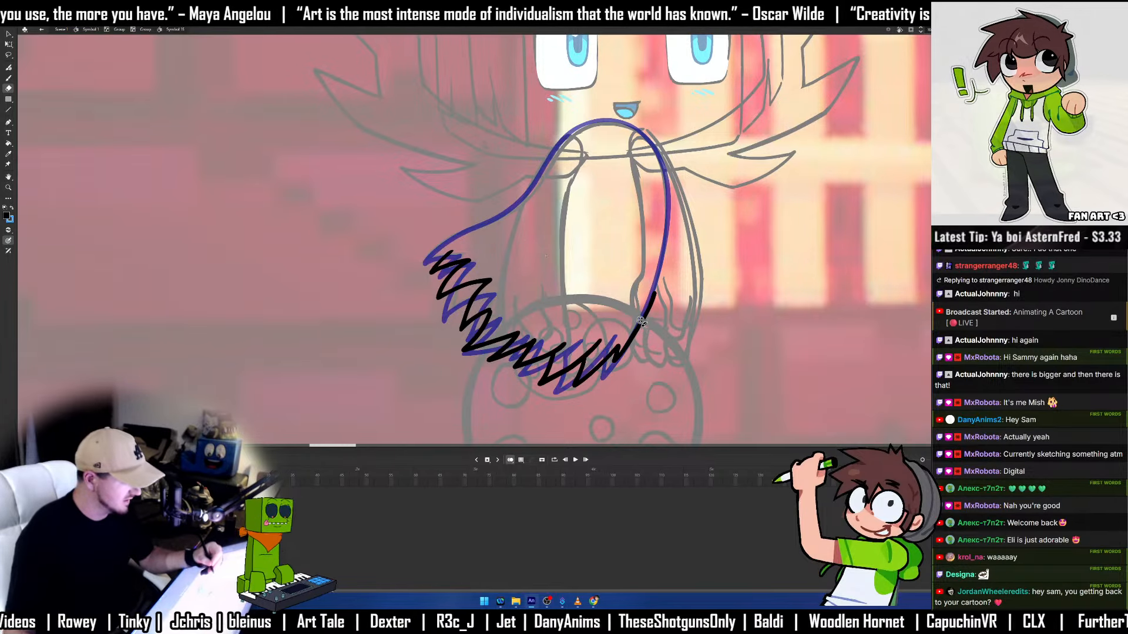
{"action": "left_click_drag", "start_coordinate": [630, 354], "coordinate": [647, 317]}
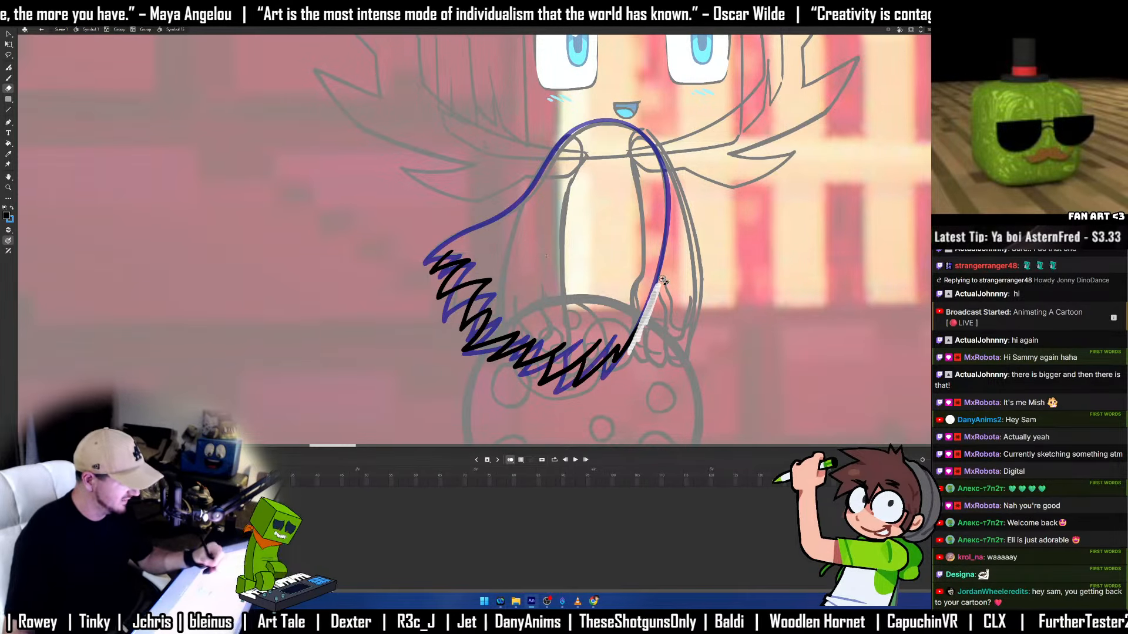
{"action": "key", "text": "b"}
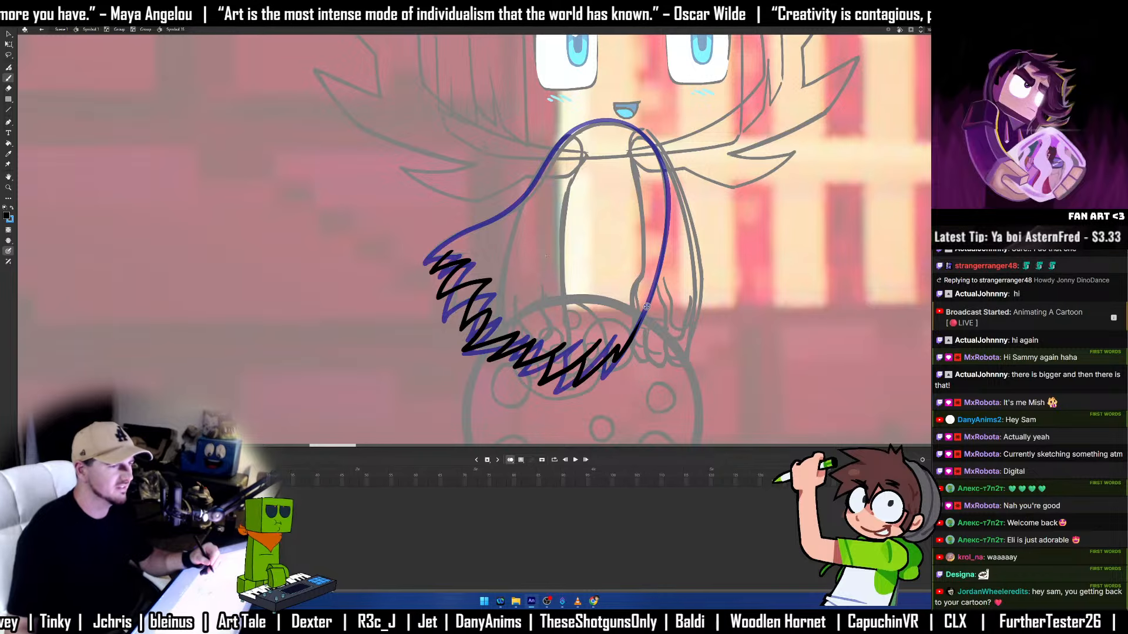
{"action": "left_click_drag", "start_coordinate": [657, 297], "coordinate": [716, 324]}
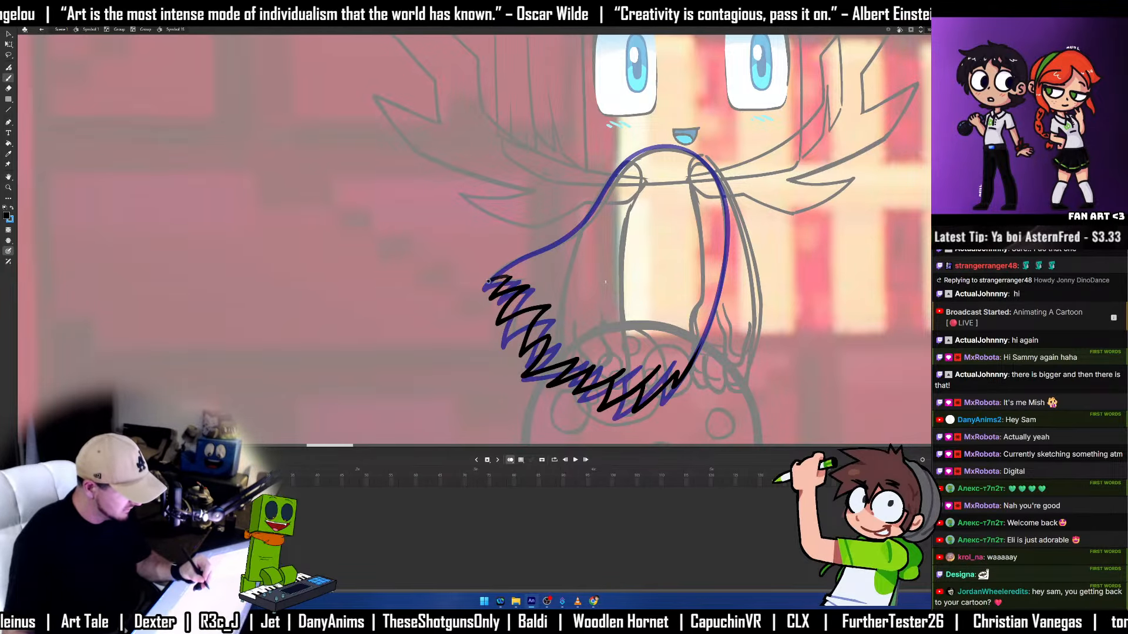
Trace the cape's upper curve and straight side over the onion skin to close the second frame's outline.
{"action": "mouse_move", "coordinate": [488, 280]}
{"action": "left_mouse_down"}
{"action": "mouse_move", "coordinate": [582, 222]}
{"action": "mouse_move", "coordinate": [647, 147]}
{"action": "mouse_move", "coordinate": [695, 154]}
{"action": "left_mouse_up"}
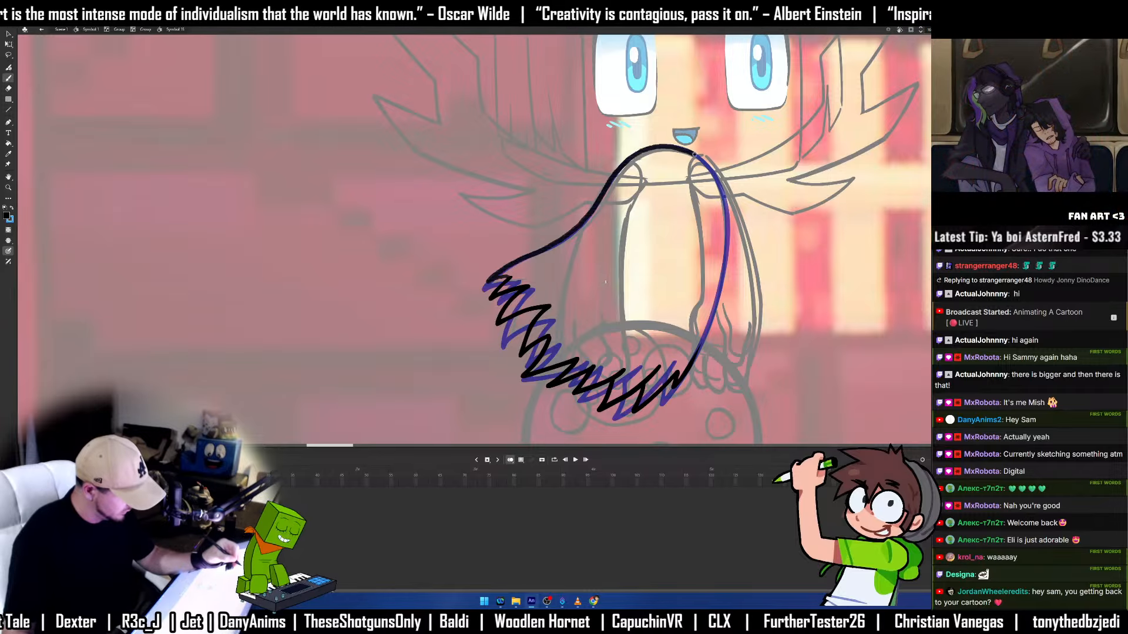
{"action": "left_click_drag", "start_coordinate": [728, 210], "coordinate": [723, 292]}
{"action": "mouse_move", "coordinate": [692, 178]}
{"action": "left_mouse_down"}
{"action": "mouse_move", "coordinate": [768, 312]}
{"action": "mouse_move", "coordinate": [714, 296]}
{"action": "mouse_move", "coordinate": [676, 387]}
{"action": "left_mouse_up"}
{"action": "key", "text": "q"}
{"action": "key", "text": "b"}
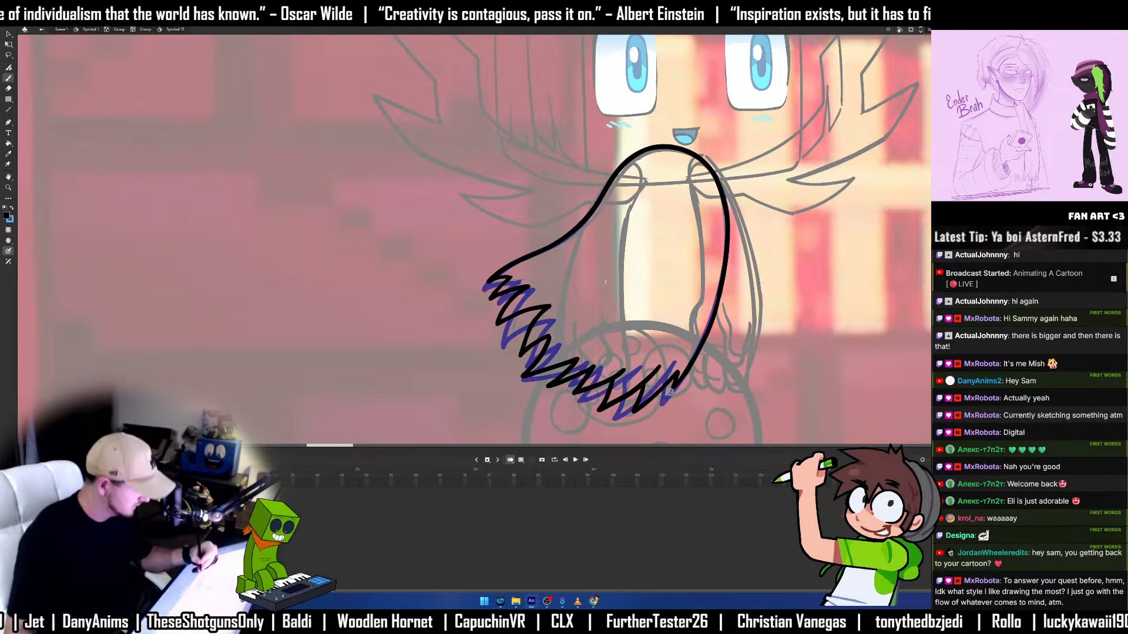
Compare the two cape drawings and insert a blank keyframe between them.
{"action": "key", "text": "v"}
{"action": "mouse_move", "coordinate": [672, 343]}
{"action": "left_mouse_down"}
{"action": "mouse_move", "coordinate": [712, 314]}
{"action": "mouse_move", "coordinate": [706, 335]}
{"action": "mouse_move", "coordinate": [719, 305]}
{"action": "left_mouse_up"}
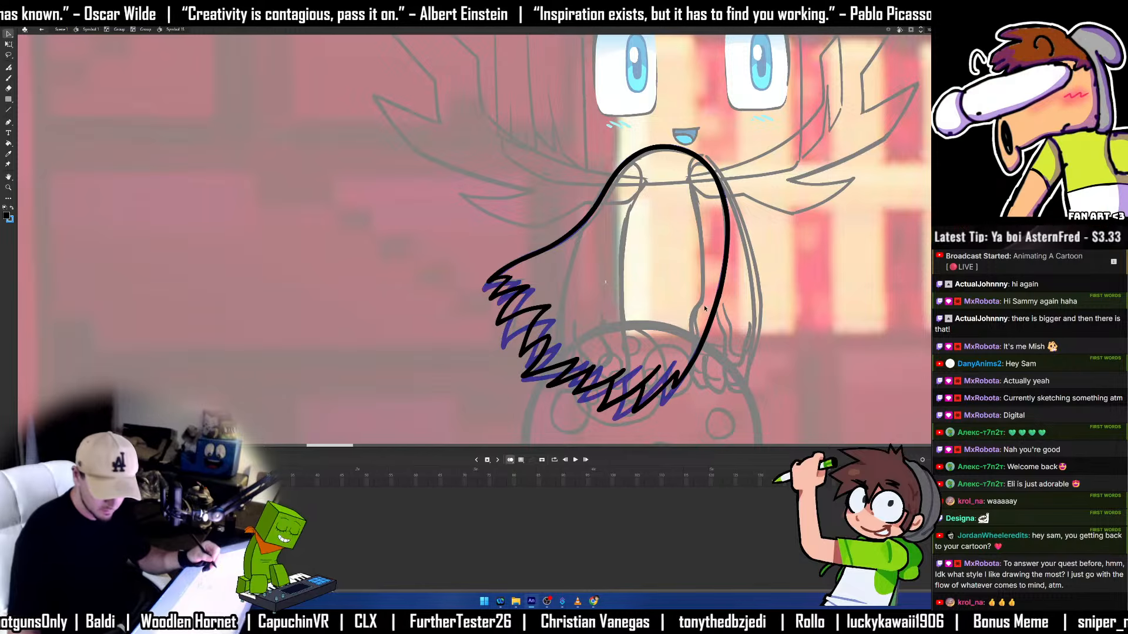
{"action": "key", "text": "comma"}
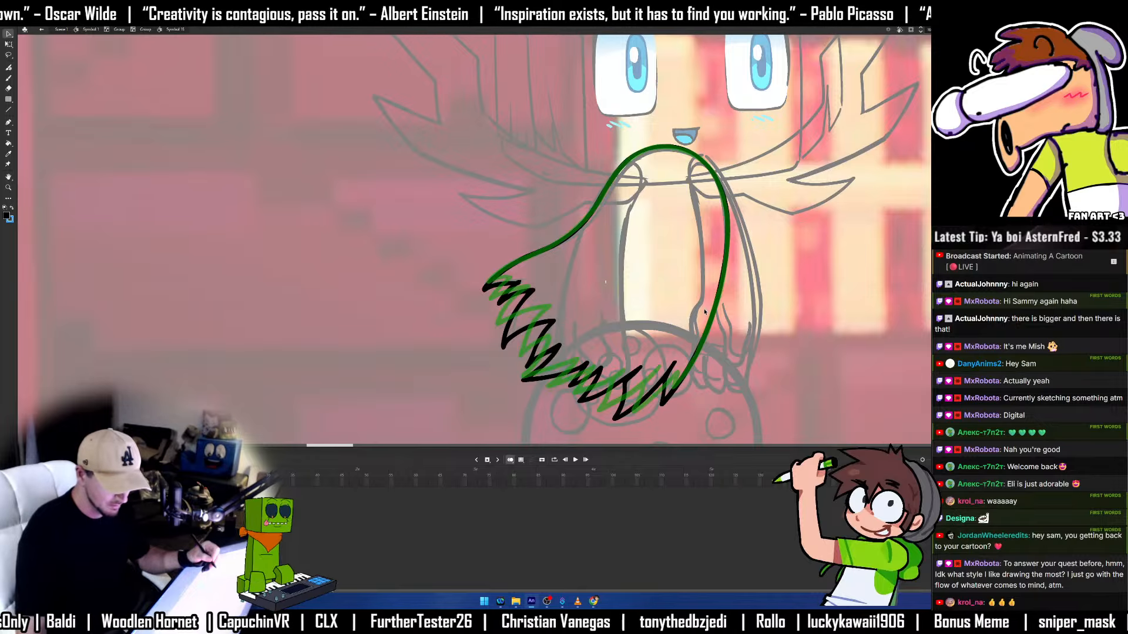
{"action": "key", "text": "period"}
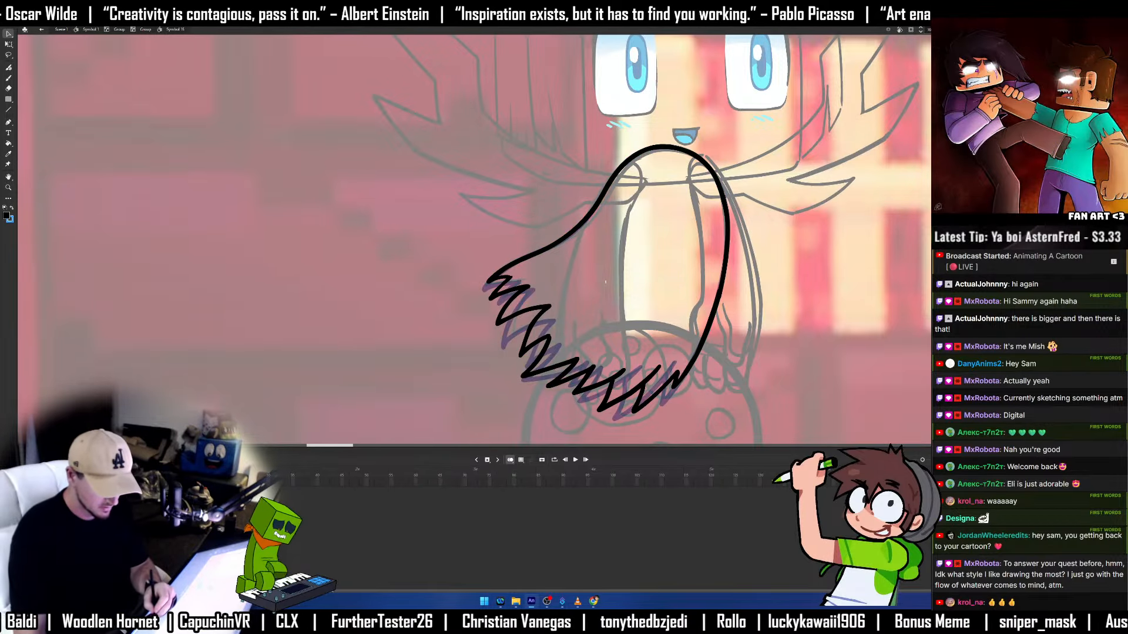
{"action": "key", "text": "comma"}
{"action": "key", "text": "period"}
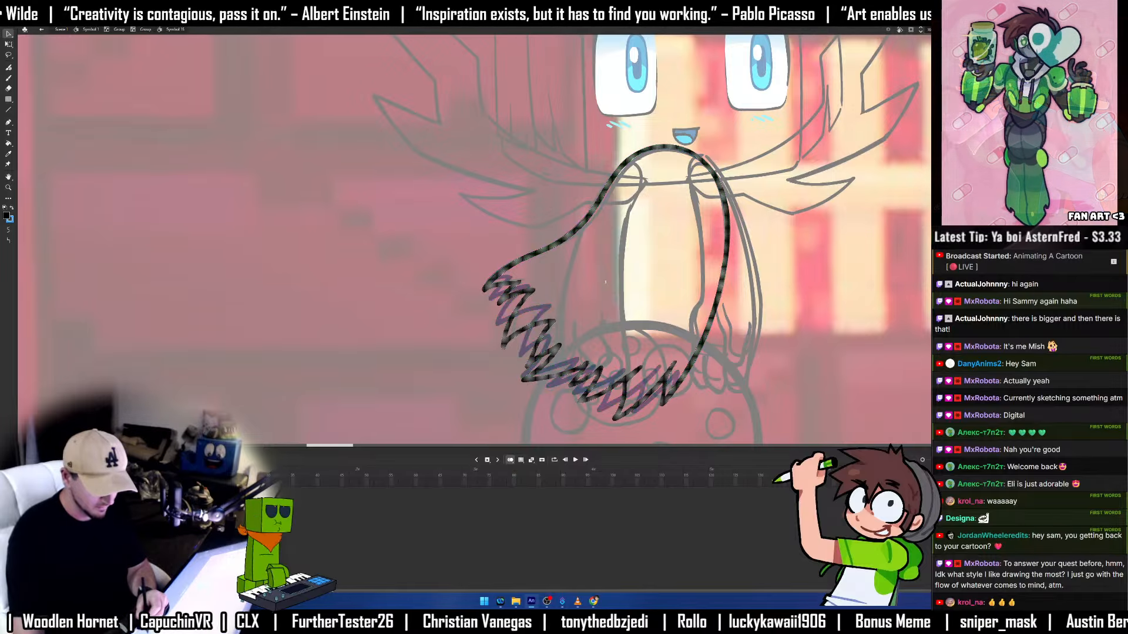
{"action": "key", "text": "comma"}
{"action": "key", "text": "F5"}
{"action": "key", "text": "F7"}
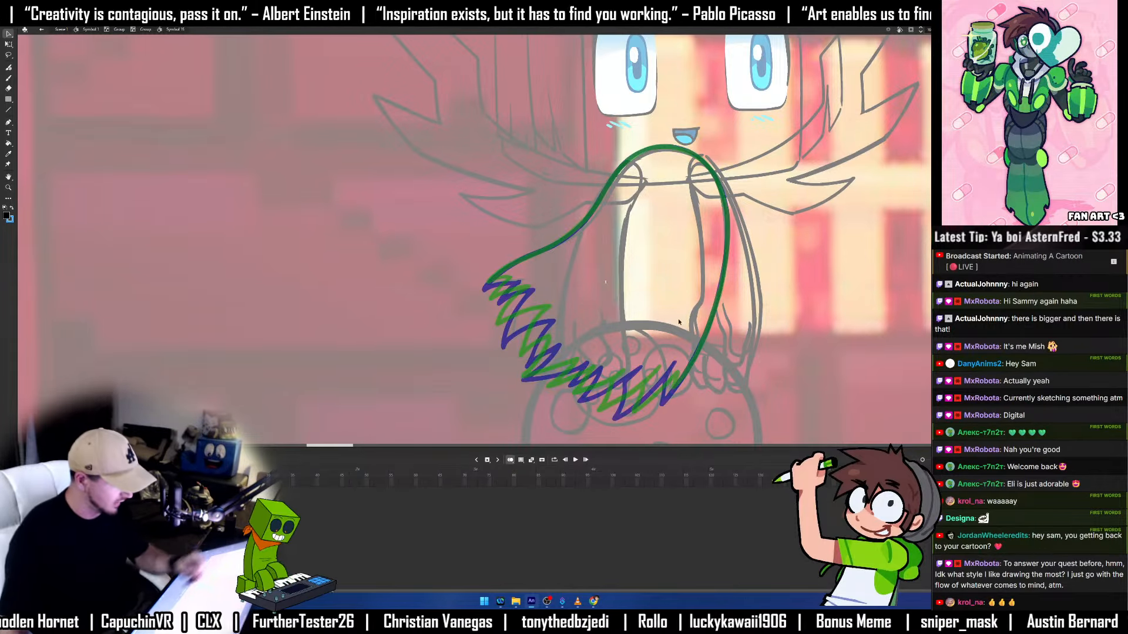
{"action": "key", "text": "b"}
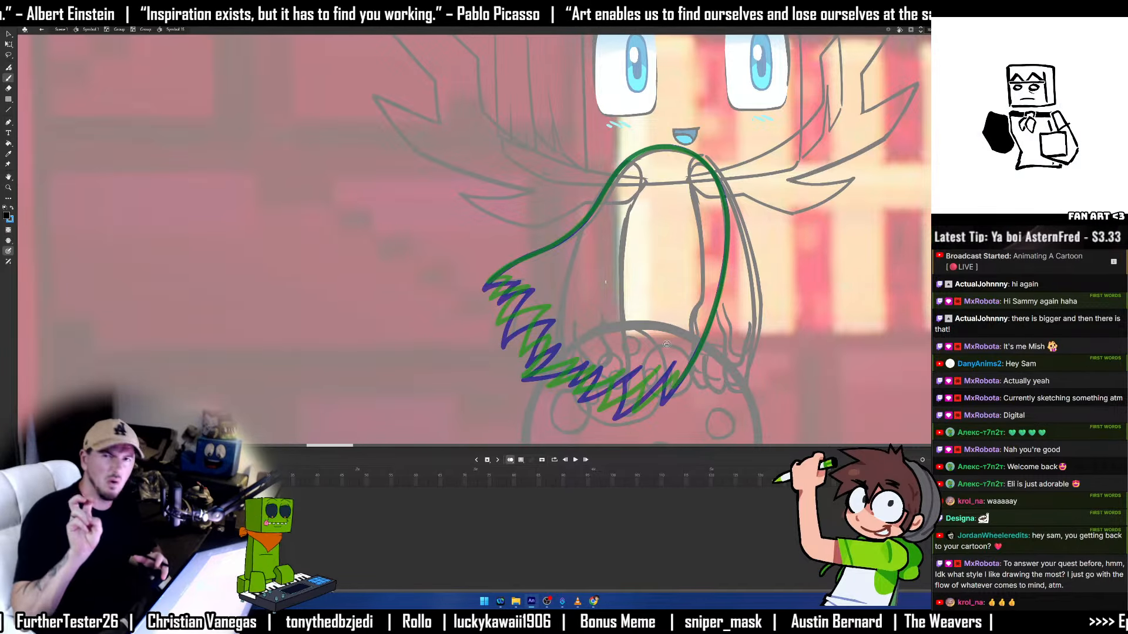
Ink the in-between frame's jagged cape hem, placing its points between those of the two onion-skinned drawings.
{"action": "mouse_move", "coordinate": [656, 360]}
{"action": "left_mouse_down"}
{"action": "mouse_move", "coordinate": [666, 353]}
{"action": "mouse_move", "coordinate": [656, 360]}
{"action": "left_mouse_up"}
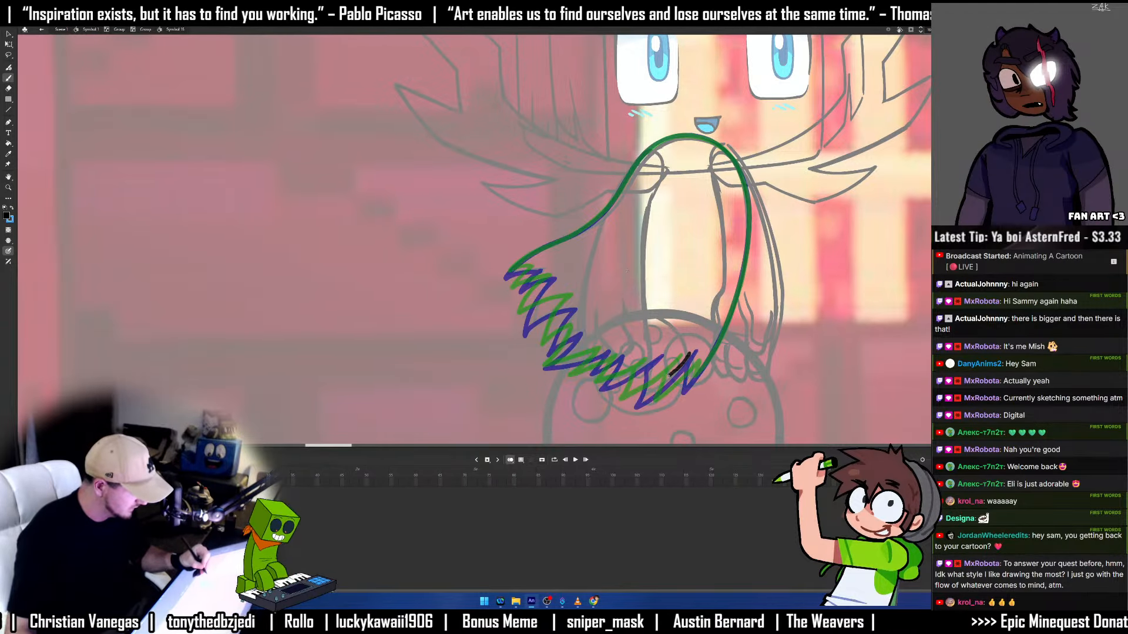
{"action": "mouse_move", "coordinate": [689, 353]}
{"action": "left_mouse_down"}
{"action": "mouse_move", "coordinate": [626, 403]}
{"action": "mouse_move", "coordinate": [639, 370]}
{"action": "left_mouse_up"}
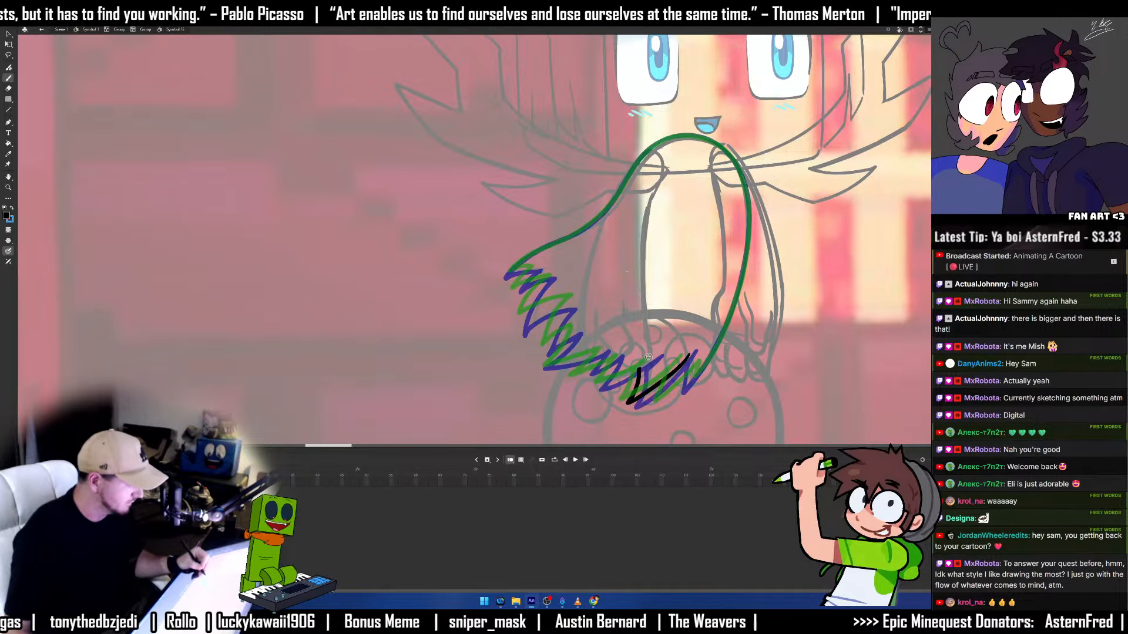
{"action": "mouse_move", "coordinate": [654, 356]}
{"action": "left_mouse_down"}
{"action": "mouse_move", "coordinate": [600, 387]}
{"action": "mouse_move", "coordinate": [602, 369]}
{"action": "mouse_move", "coordinate": [582, 377]}
{"action": "mouse_move", "coordinate": [597, 358]}
{"action": "mouse_move", "coordinate": [544, 369]}
{"action": "mouse_move", "coordinate": [594, 373]}
{"action": "mouse_move", "coordinate": [544, 367]}
{"action": "left_mouse_up"}
{"action": "left_click", "coordinate": [579, 362], "text": "ctrl+shift"}
{"action": "key", "text": "q"}
{"action": "key", "text": "b"}
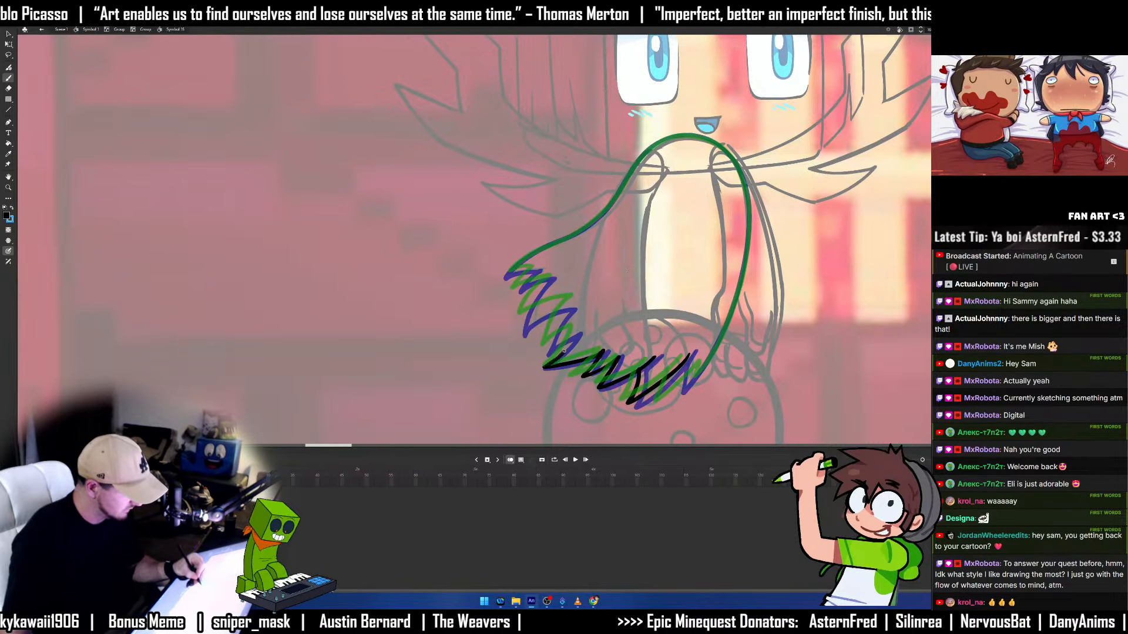
{"action": "mouse_move", "coordinate": [575, 330]}
{"action": "left_mouse_down"}
{"action": "mouse_move", "coordinate": [549, 348]}
{"action": "mouse_move", "coordinate": [574, 303]}
{"action": "mouse_move", "coordinate": [530, 318]}
{"action": "mouse_move", "coordinate": [545, 285]}
{"action": "mouse_move", "coordinate": [516, 292]}
{"action": "mouse_move", "coordinate": [533, 270]}
{"action": "left_mouse_up"}
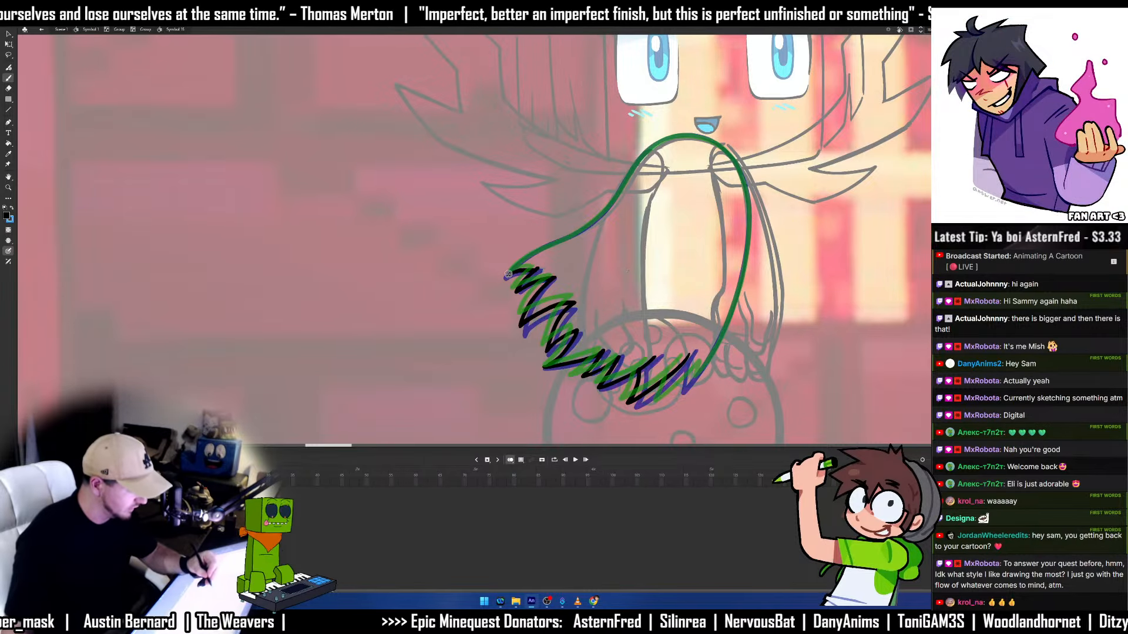
Trace the in-between cape's upper curve and straight side, redoing the side stroke, to close its outline.
{"action": "mouse_move", "coordinate": [508, 275]}
{"action": "left_mouse_down"}
{"action": "mouse_move", "coordinate": [594, 220]}
{"action": "mouse_move", "coordinate": [650, 151]}
{"action": "mouse_move", "coordinate": [711, 136]}
{"action": "left_mouse_up"}
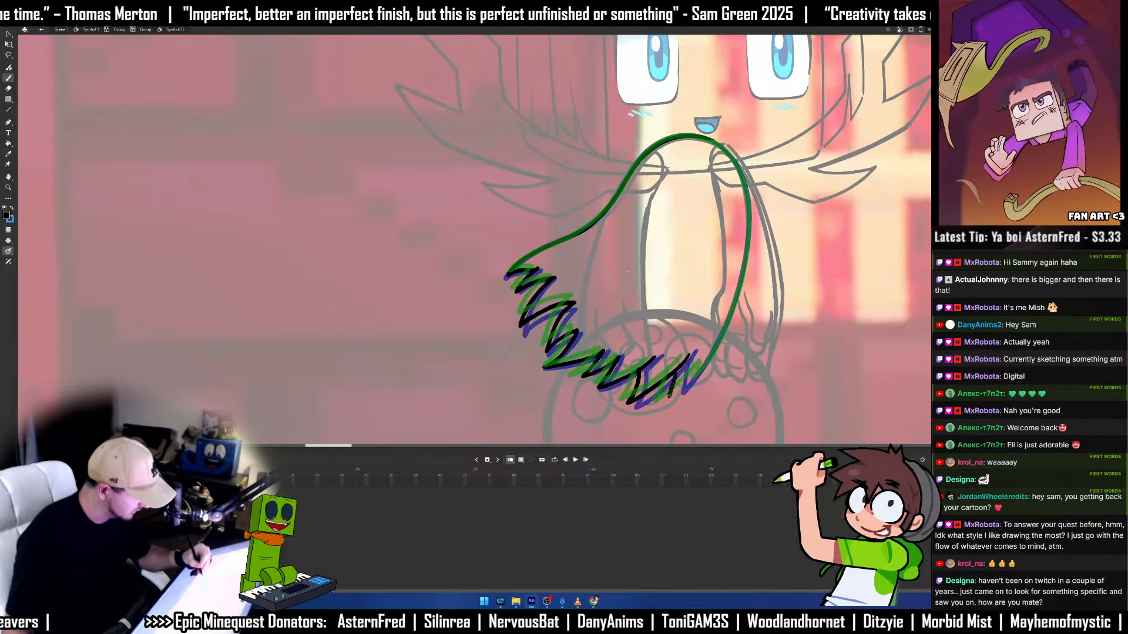
{"action": "left_click_drag", "start_coordinate": [669, 397], "coordinate": [728, 328]}
{"action": "key", "text": "ctrl+z"}
{"action": "mouse_move", "coordinate": [700, 375]}
{"action": "left_mouse_down"}
{"action": "mouse_move", "coordinate": [739, 294]}
{"action": "mouse_move", "coordinate": [748, 223]}
{"action": "left_mouse_up"}
{"action": "key", "text": "ctrl+z"}
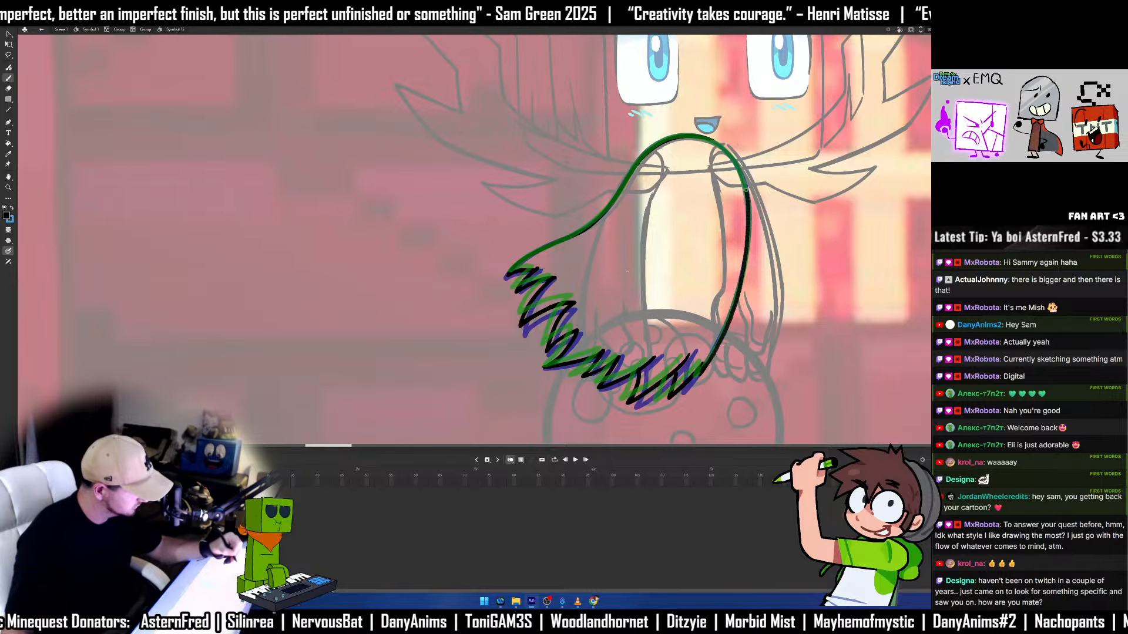
{"action": "mouse_move", "coordinate": [736, 162]}
{"action": "left_mouse_down"}
{"action": "mouse_move", "coordinate": [715, 142]}
{"action": "mouse_move", "coordinate": [672, 140]}
{"action": "left_mouse_up"}
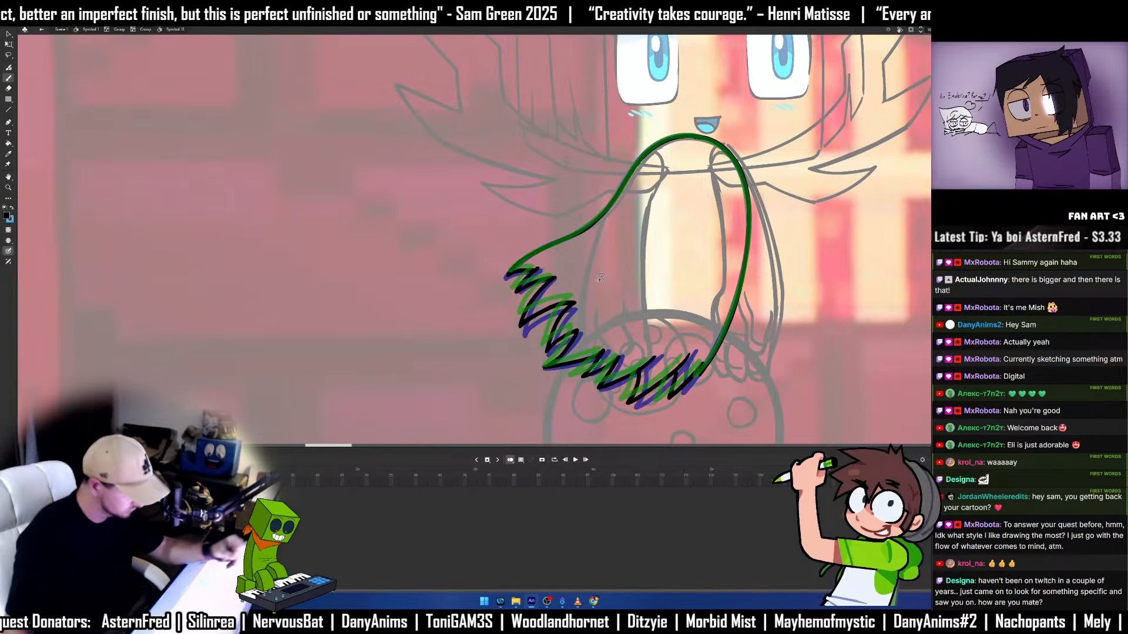
Flip back and forth through the cape frames to check the fluttering motion of the hem.
{"action": "key", "text": "comma"}
{"action": "key", "text": "period"}
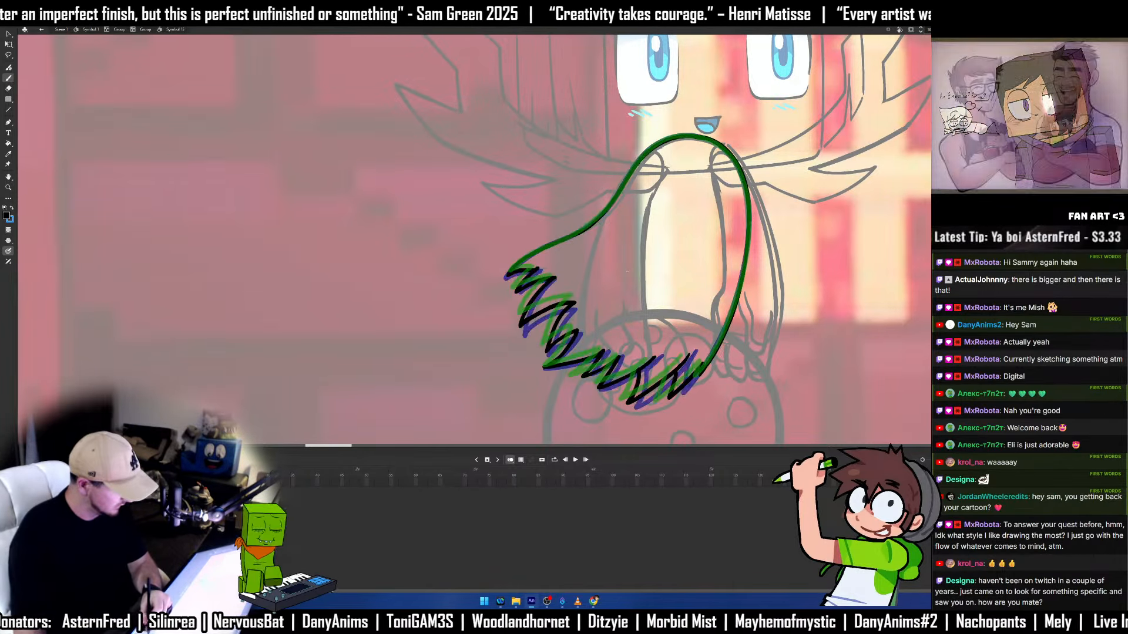
{"action": "key", "text": "period"}
{"action": "key", "text": "period"}
{"action": "key", "text": "comma"}
{"action": "key", "text": "comma"}
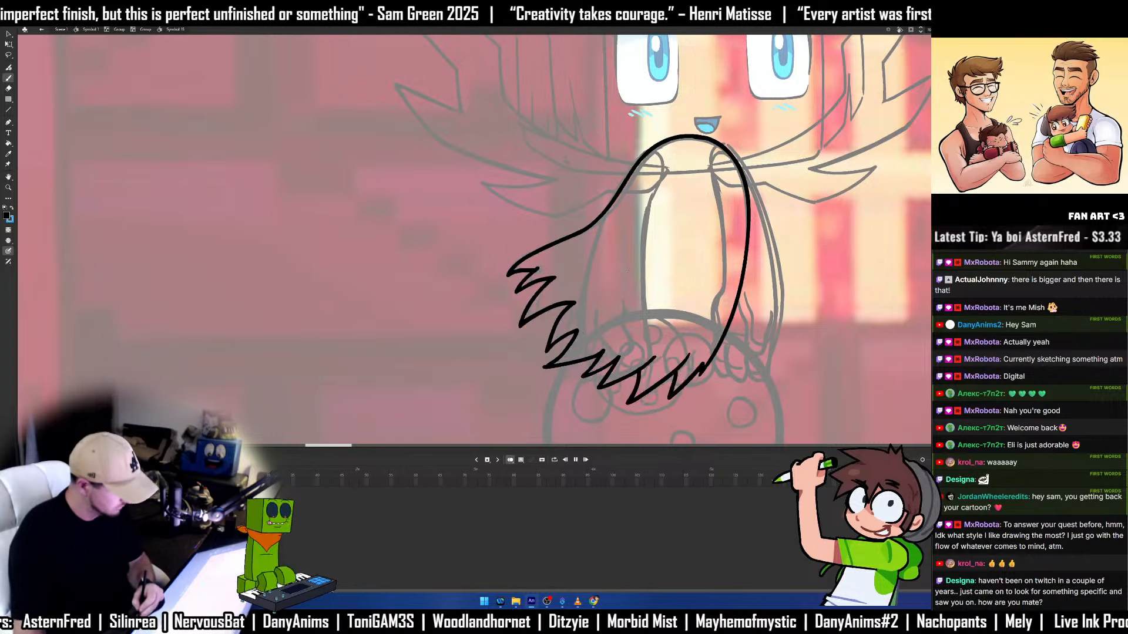
{"action": "key", "text": "period"}
{"action": "key", "text": "period"}
{"action": "key", "text": "period"}
{"action": "key", "text": "comma"}
{"action": "key", "text": "period"}
{"action": "key", "text": "comma"}
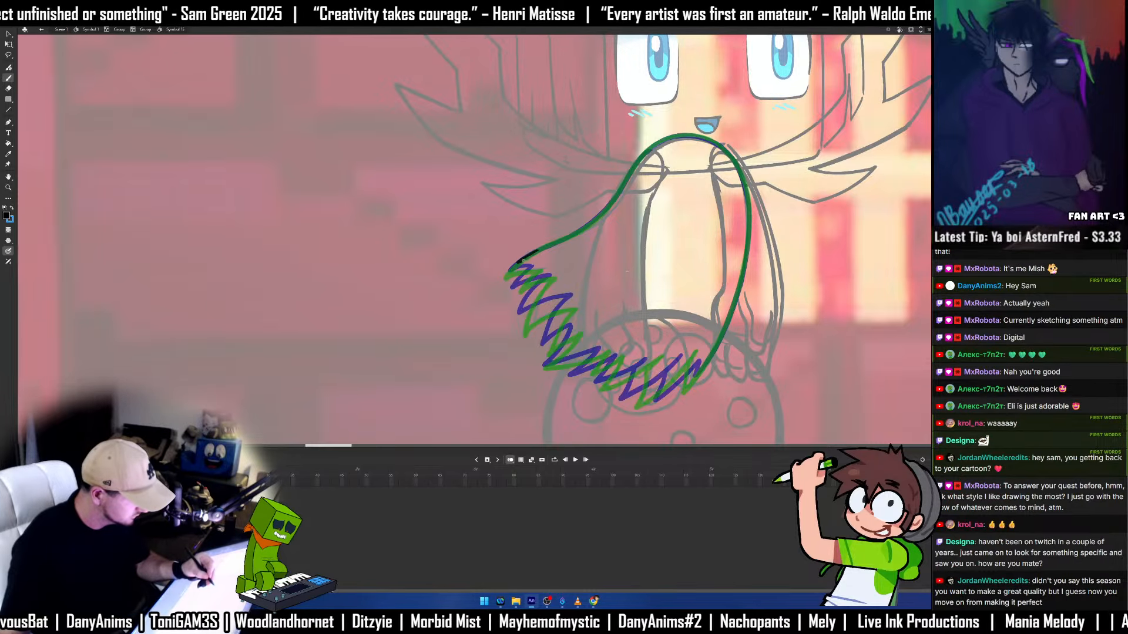
Ink the next in-between frame's jagged cape hem, placing its points between those of the two onion-skinned drawings.
{"action": "mouse_move", "coordinate": [525, 266]}
{"action": "left_mouse_down"}
{"action": "mouse_move", "coordinate": [508, 286]}
{"action": "mouse_move", "coordinate": [562, 287]}
{"action": "mouse_move", "coordinate": [532, 335]}
{"action": "mouse_move", "coordinate": [574, 317]}
{"action": "left_mouse_up"}
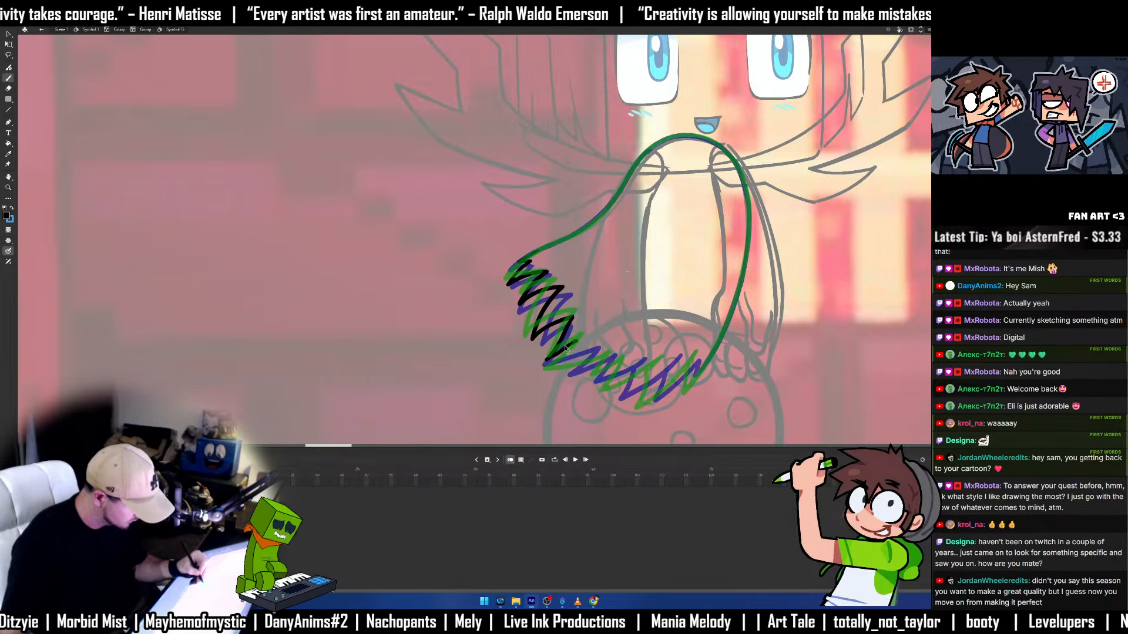
{"action": "left_click_drag", "start_coordinate": [550, 358], "coordinate": [577, 347]}
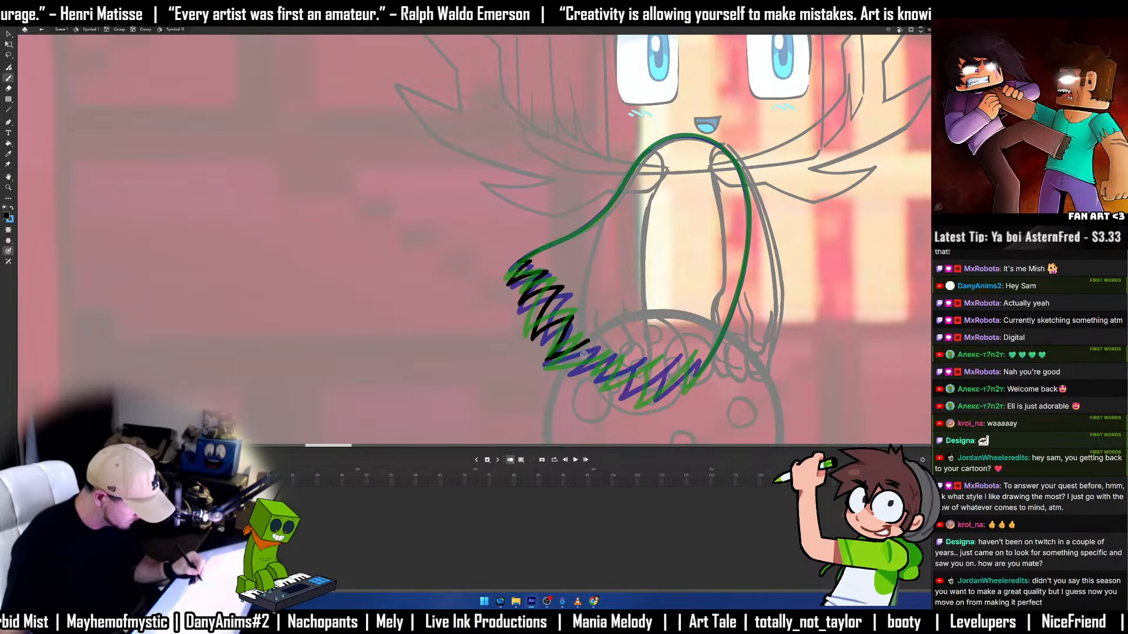
{"action": "mouse_move", "coordinate": [588, 341]}
{"action": "left_mouse_down"}
{"action": "mouse_move", "coordinate": [567, 363]}
{"action": "mouse_move", "coordinate": [602, 353]}
{"action": "left_mouse_up"}
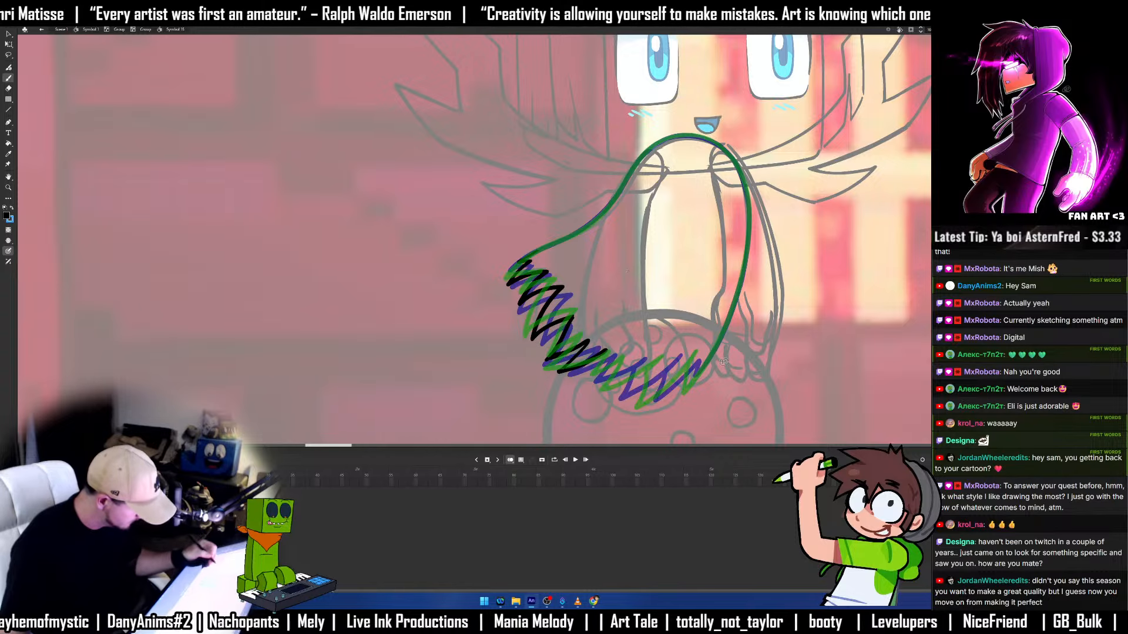
{"action": "mouse_move", "coordinate": [693, 362]}
{"action": "left_mouse_down"}
{"action": "mouse_move", "coordinate": [688, 385]}
{"action": "mouse_move", "coordinate": [714, 347]}
{"action": "mouse_move", "coordinate": [692, 363]}
{"action": "left_mouse_up"}
{"action": "key", "text": "e"}
{"action": "key", "text": "b"}
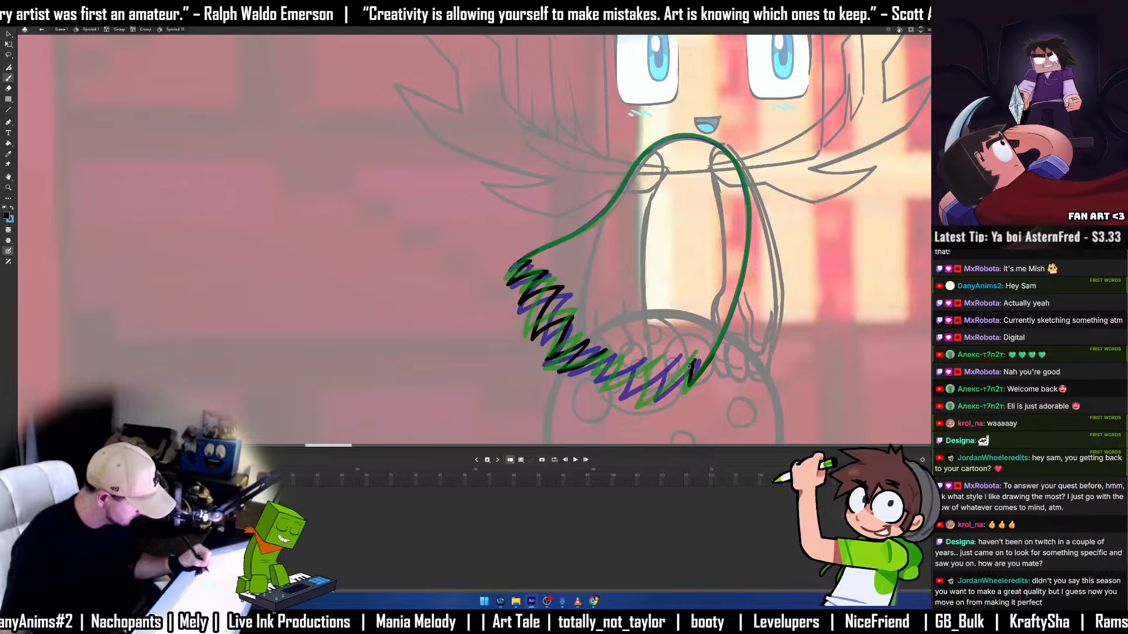
{"action": "mouse_move", "coordinate": [649, 395]}
{"action": "left_mouse_down"}
{"action": "mouse_move", "coordinate": [669, 358]}
{"action": "mouse_move", "coordinate": [626, 390]}
{"action": "mouse_move", "coordinate": [620, 373]}
{"action": "left_mouse_up"}
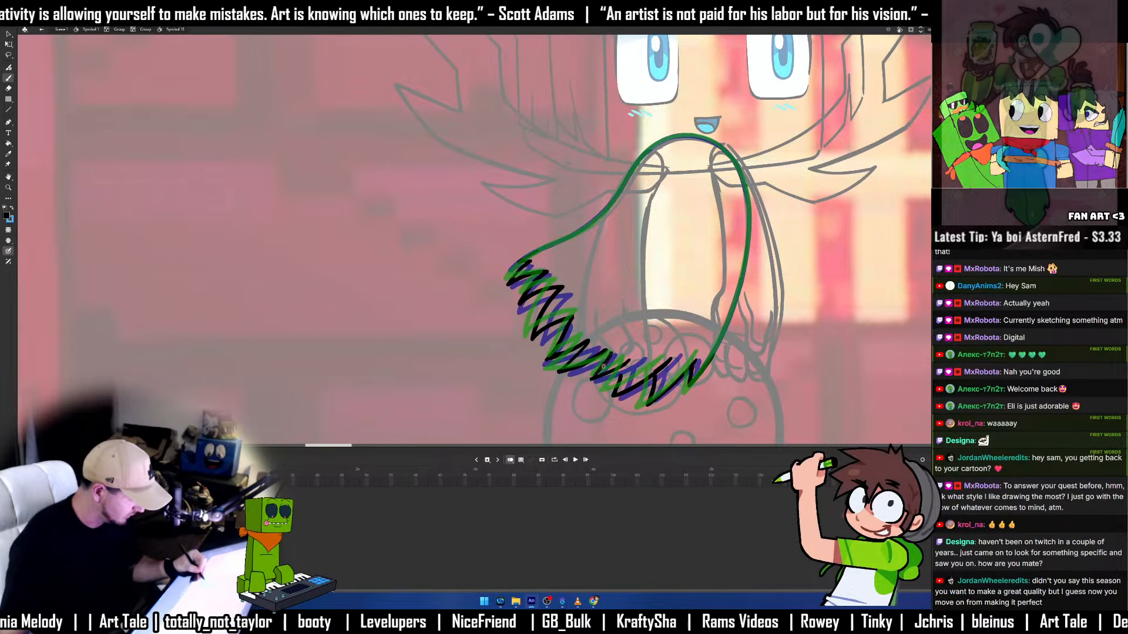
{"action": "key", "text": "e"}
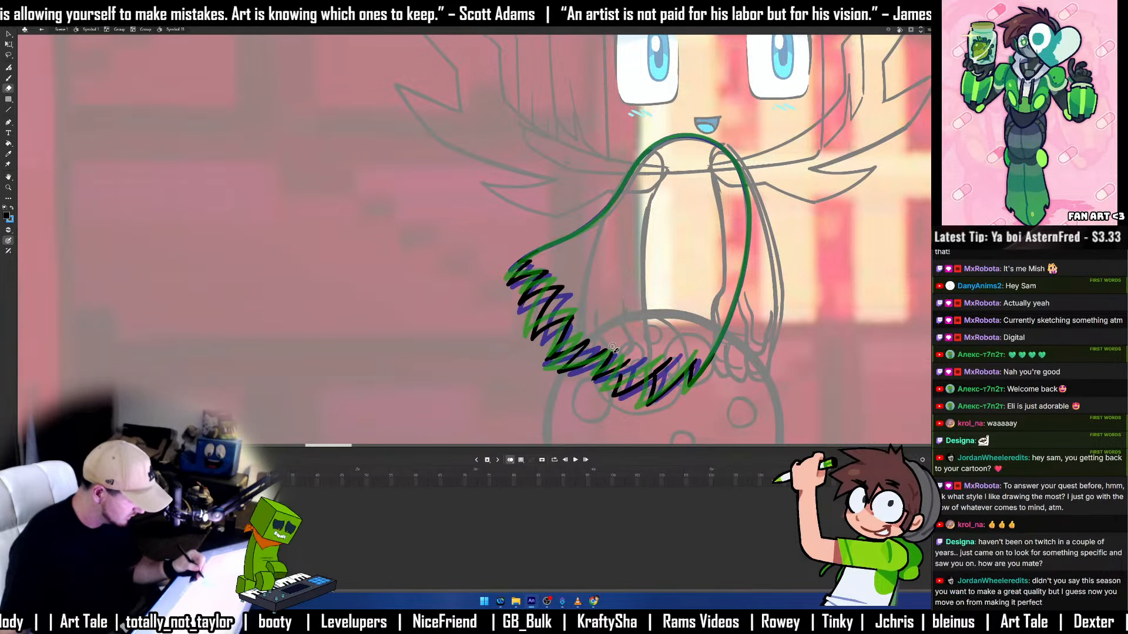
{"action": "key", "text": "b"}
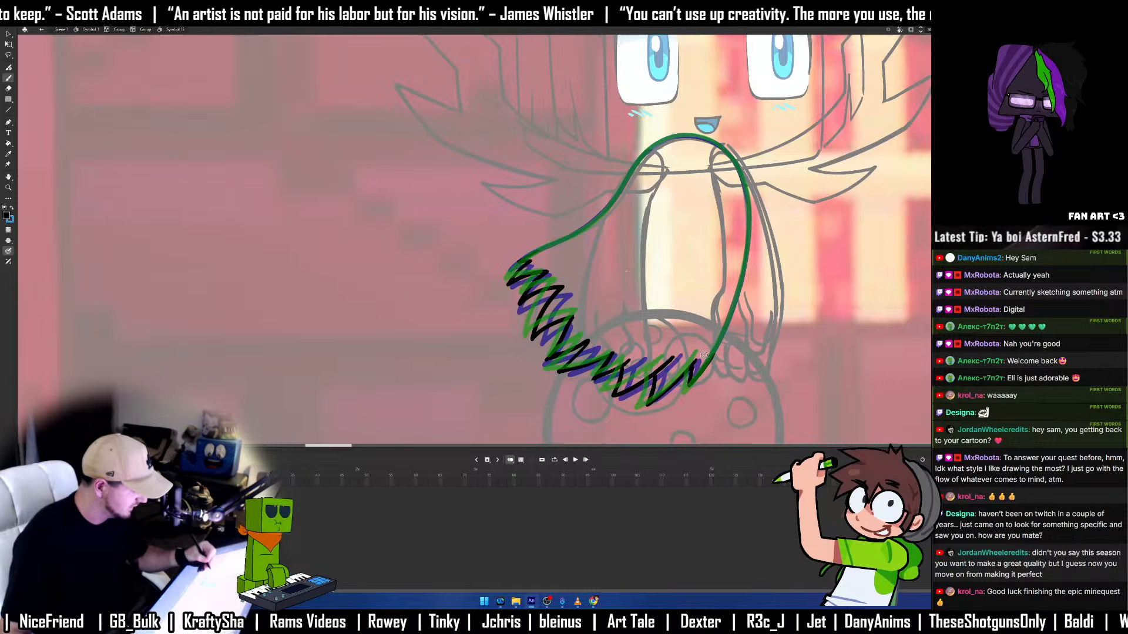
Finish the hem's last point and tidy the short stroke where it meets the cape's straight side.
{"action": "left_click_drag", "start_coordinate": [686, 396], "coordinate": [664, 427]}
{"action": "left_click", "coordinate": [686, 390], "text": "ctrl"}
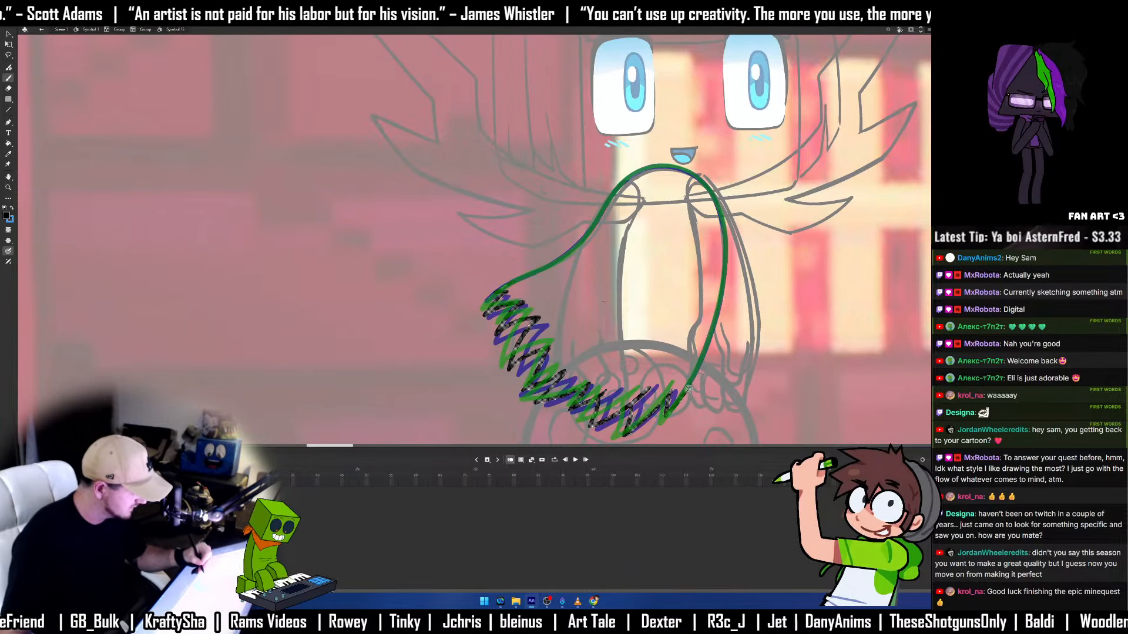
{"action": "left_click_drag", "start_coordinate": [702, 365], "coordinate": [684, 400]}
{"action": "key", "text": "q"}
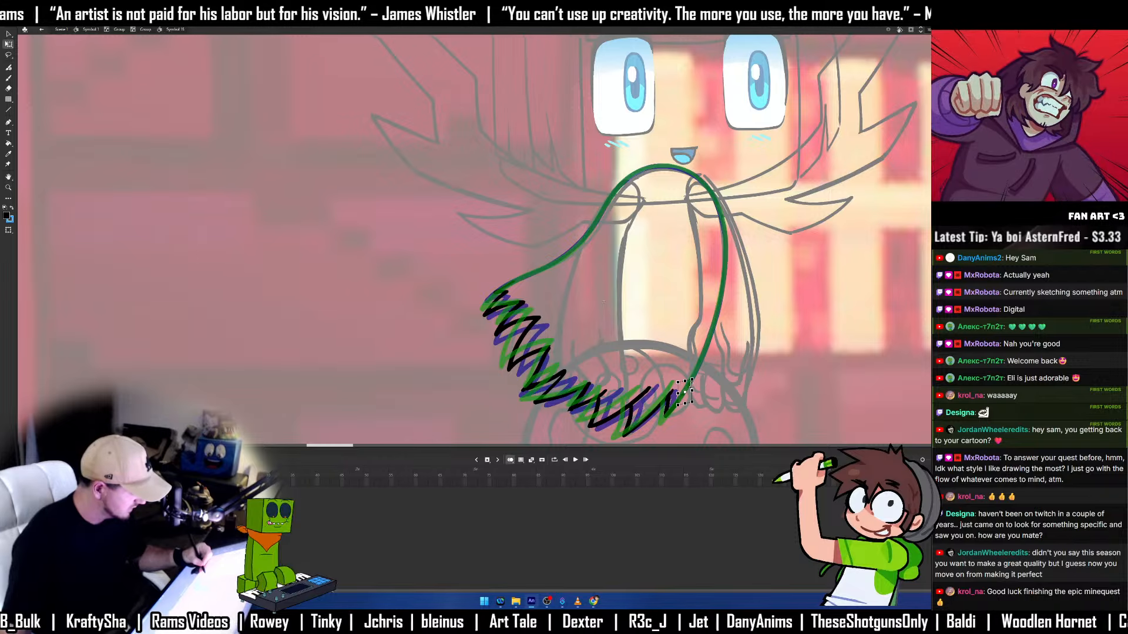
{"action": "key", "text": "b"}
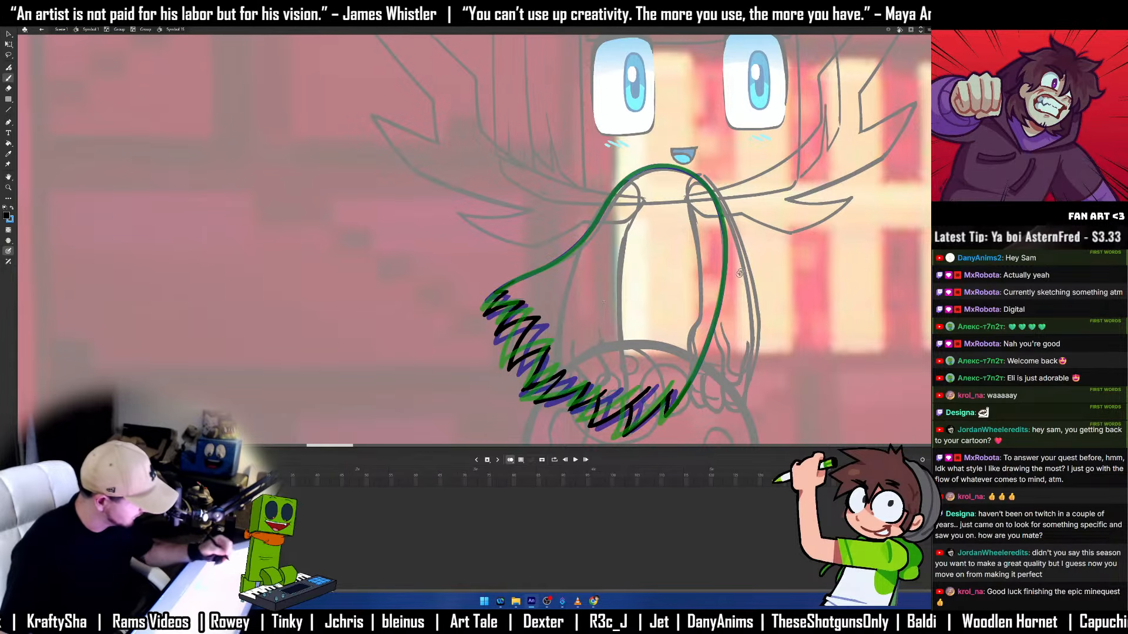
{"action": "key", "text": "e"}
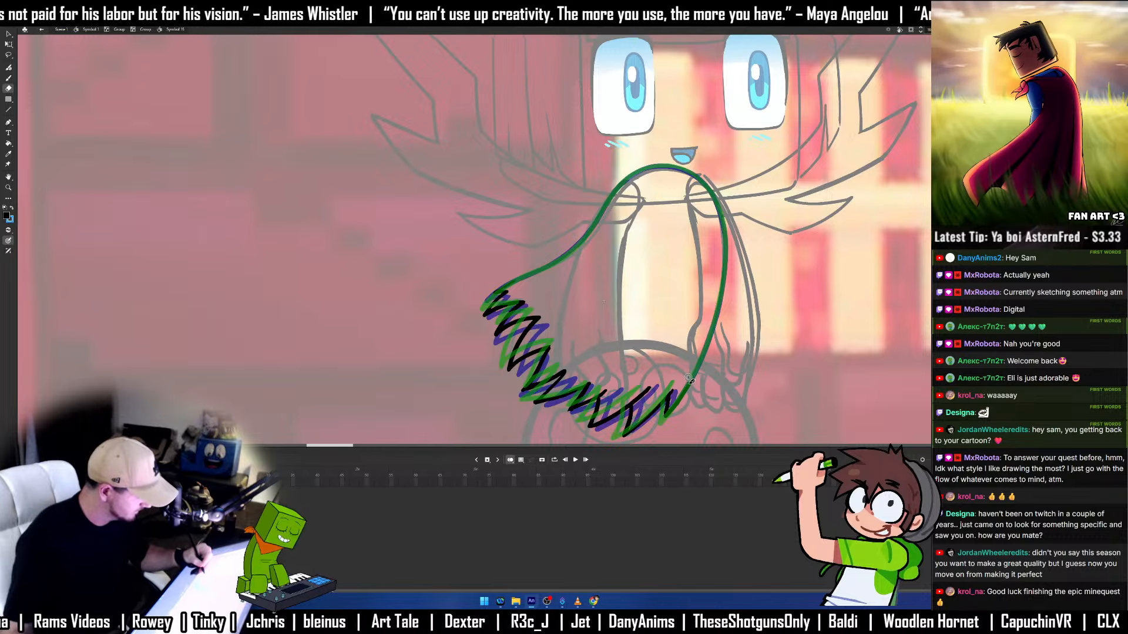
{"action": "key", "text": "b"}
Trace this frame's upper cape curve and long side in joined strokes down to the hem, redoing strokes that miss the onion skin.
{"action": "mouse_move", "coordinate": [515, 280]}
{"action": "left_mouse_down"}
{"action": "mouse_move", "coordinate": [585, 237]}
{"action": "mouse_move", "coordinate": [624, 182]}
{"action": "mouse_move", "coordinate": [653, 166]}
{"action": "mouse_move", "coordinate": [698, 176]}
{"action": "left_mouse_up"}
{"action": "key", "text": "ctrl+z"}
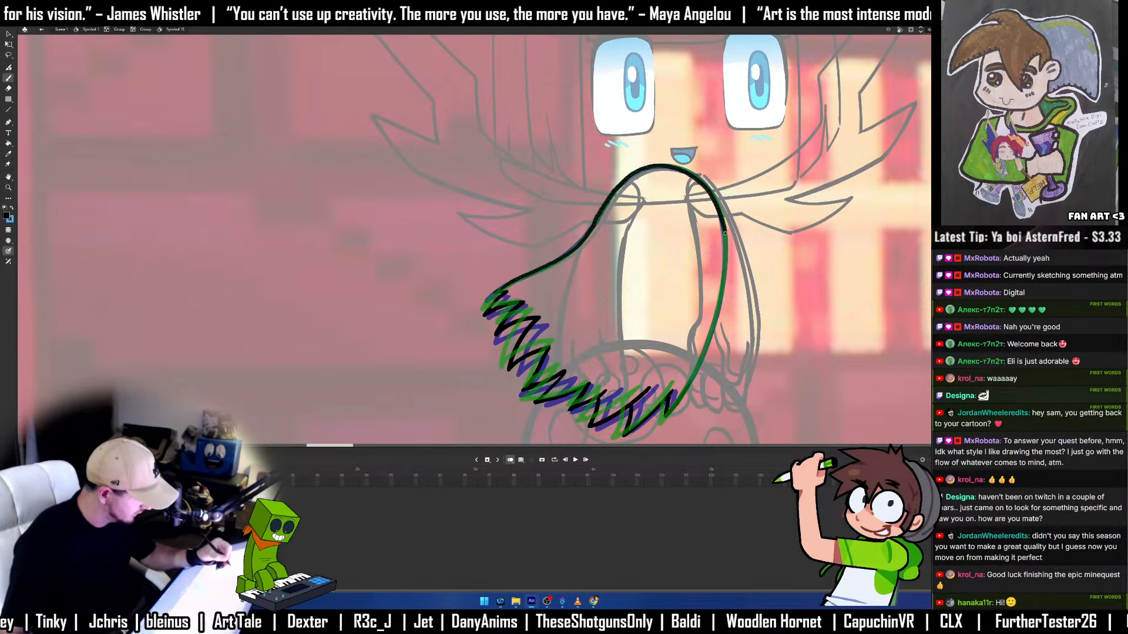
{"action": "left_click_drag", "start_coordinate": [725, 234], "coordinate": [726, 273]}
{"action": "key", "text": "q"}
{"action": "left_click_drag", "start_coordinate": [690, 322], "coordinate": [753, 214]}
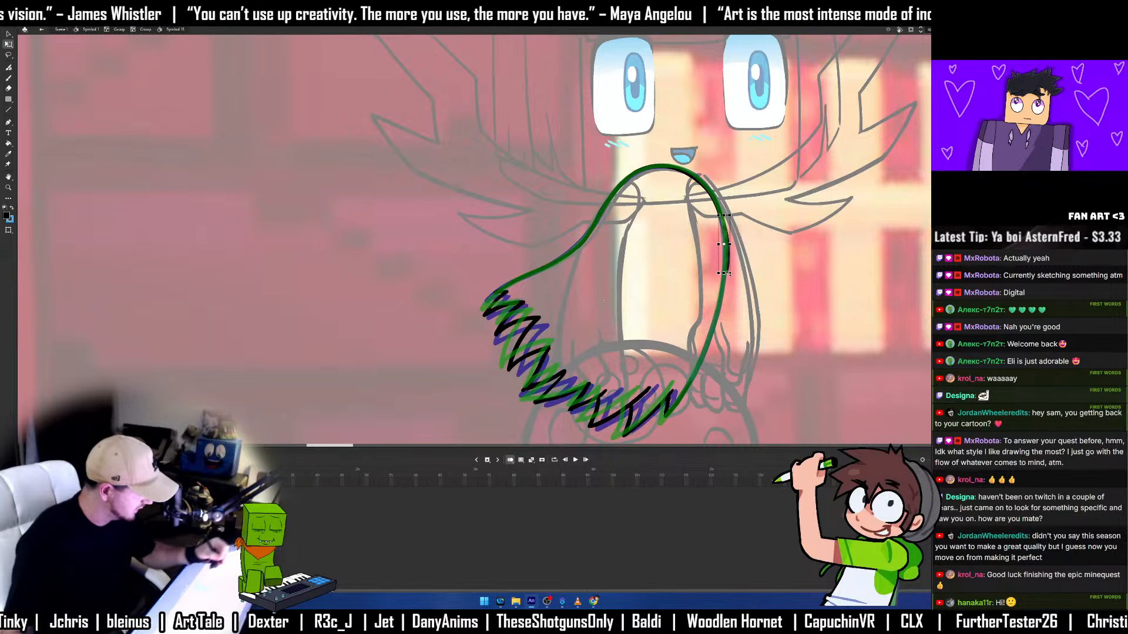
{"action": "left_click_drag", "start_coordinate": [724, 277], "coordinate": [707, 342]}
{"action": "key", "text": "b"}
{"action": "key", "text": "ctrl+z"}
{"action": "key", "text": "ctrl+z"}
{"action": "key", "text": "ctrl+z"}
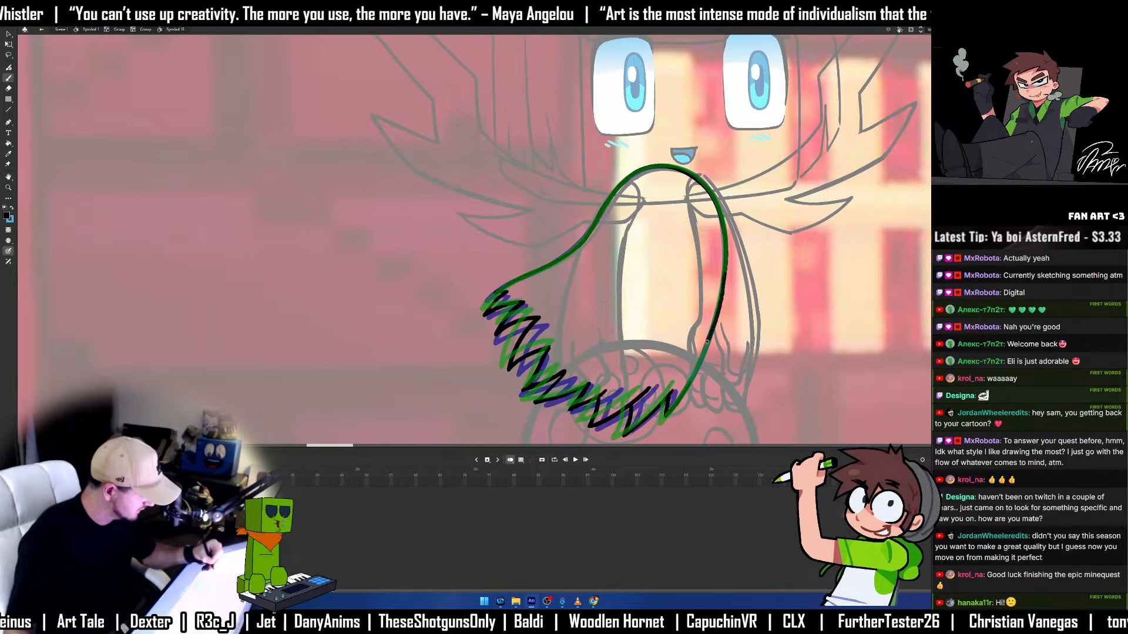
{"action": "left_click_drag", "start_coordinate": [683, 393], "coordinate": [670, 412]}
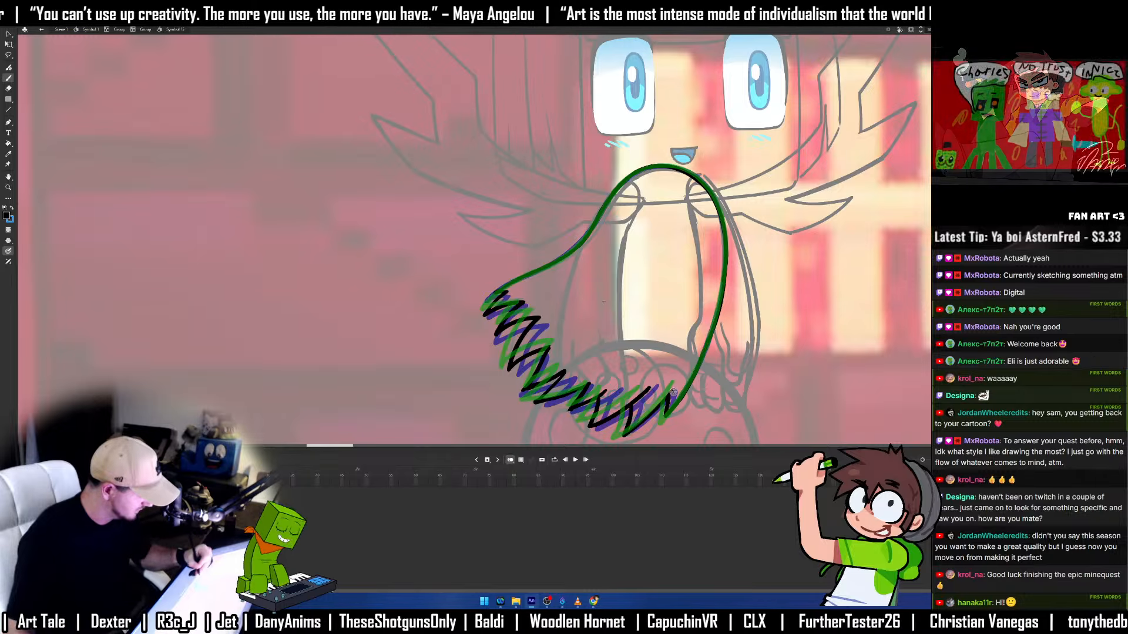
Play the cape animation and step through its frames to check the hem's flutter.
{"action": "key", "text": "v"}
{"action": "key", "text": "Return"}
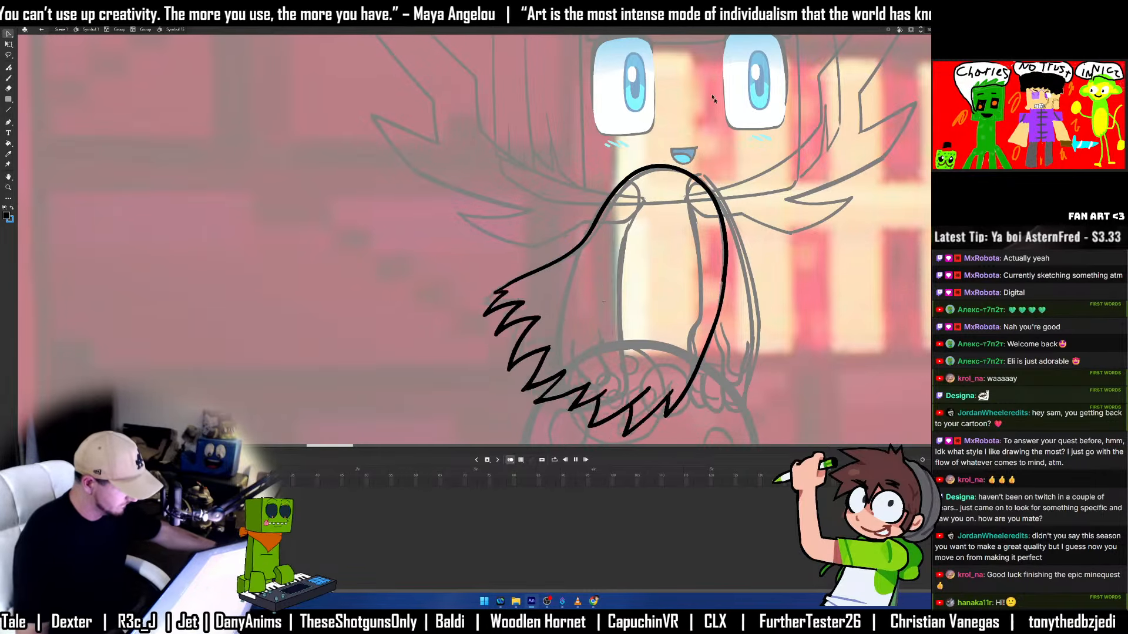
{"action": "key", "text": "Return"}
{"action": "key", "text": "period"}
{"action": "key", "text": "period"}
{"action": "key", "text": "comma"}
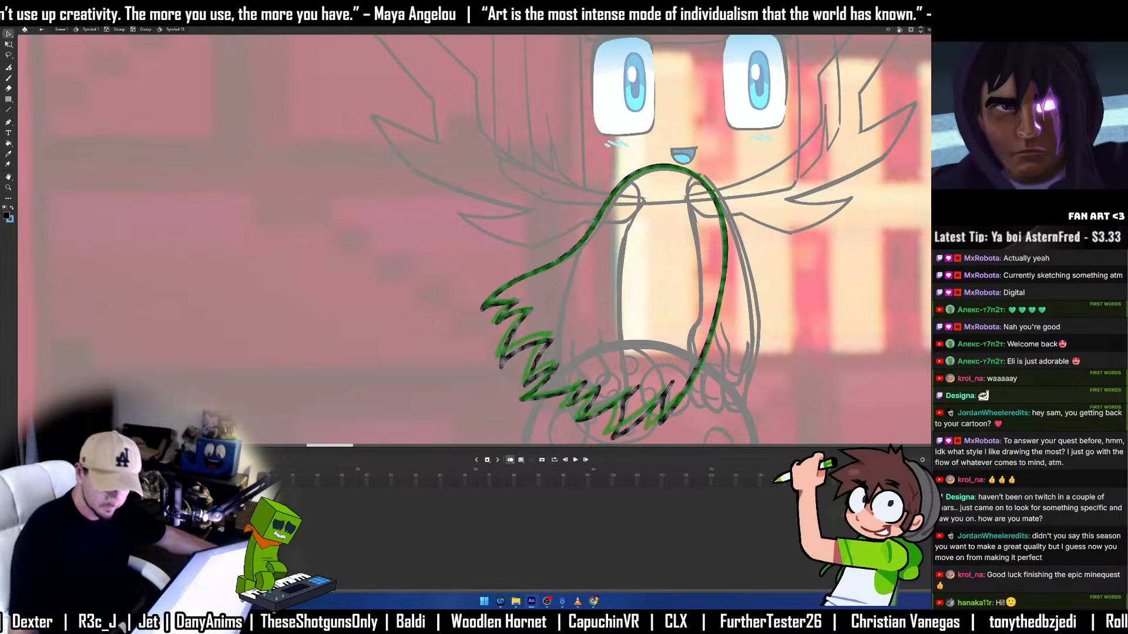
{"action": "key", "text": "period"}
{"action": "key", "text": "period"}
{"action": "key", "text": "period"}
{"action": "key", "text": "period"}
{"action": "key", "text": "period"}
{"action": "key", "text": "period"}
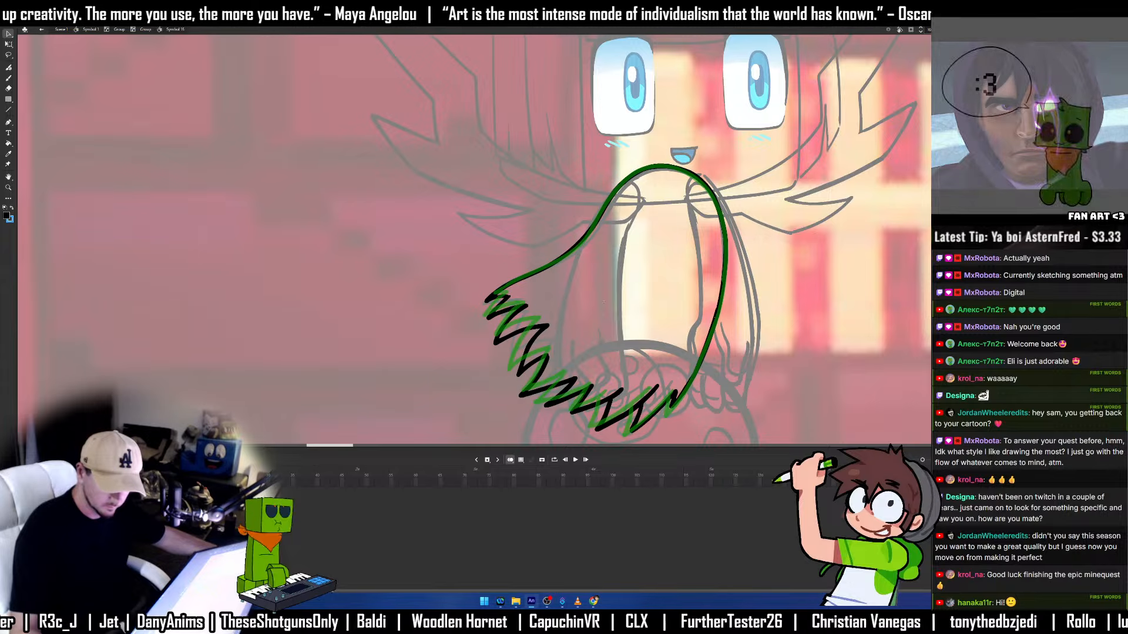
{"action": "key", "text": "period"}
{"action": "key", "text": "Return"}
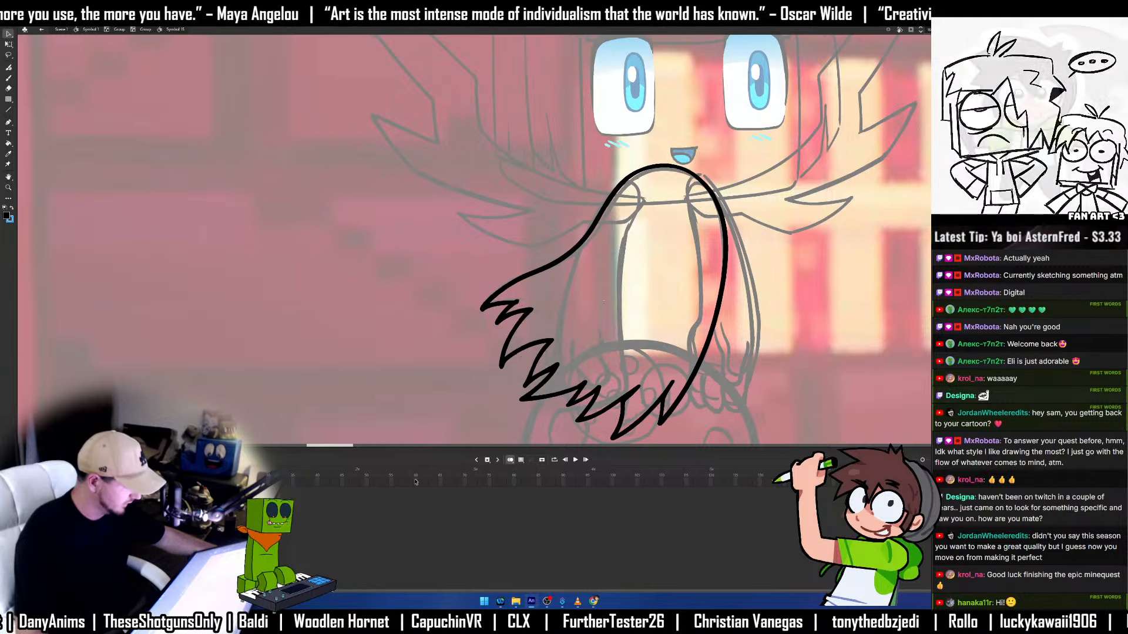
{"action": "key", "text": "Return"}
{"action": "key", "text": "period"}
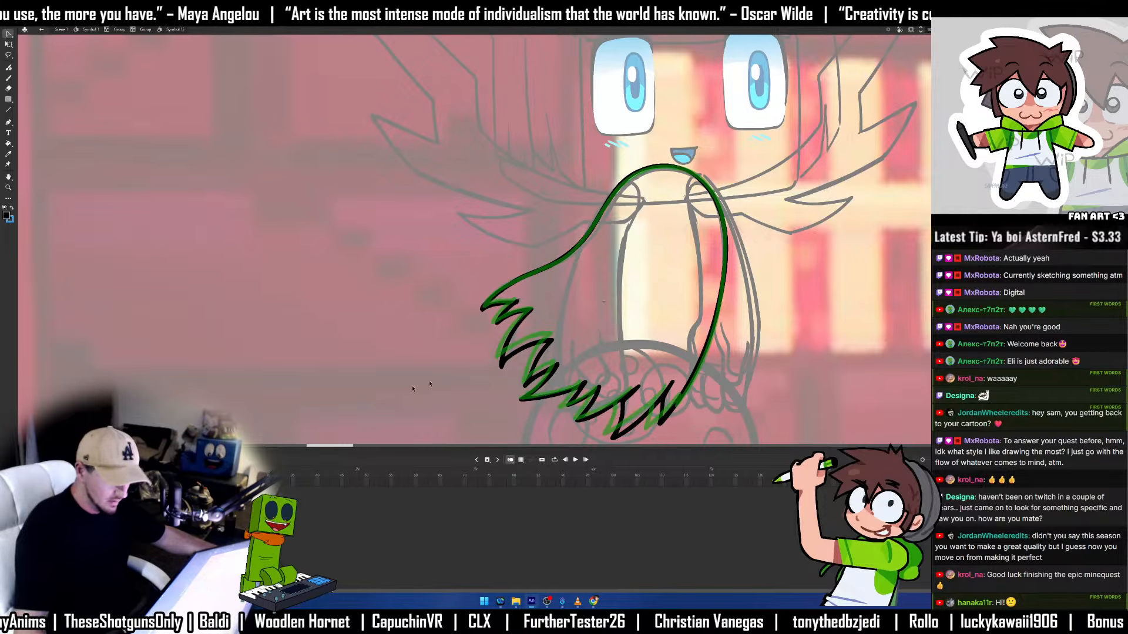
Play the cape loop with the whole scene in view, then exit the cape symbol to its parent group.
{"action": "key", "text": "z"}
{"action": "left_click", "coordinate": [772, 307], "text": "alt"}
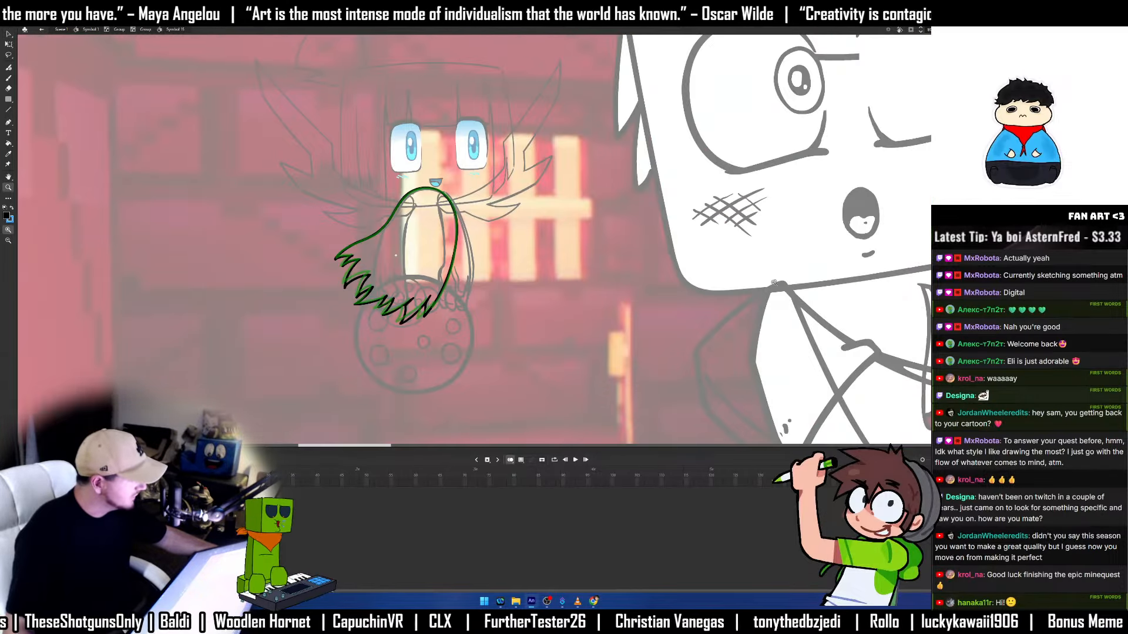
{"action": "left_click", "coordinate": [734, 307], "text": "alt"}
{"action": "left_click", "coordinate": [495, 308], "text": "alt"}
{"action": "key", "text": "v"}
{"action": "key", "text": "Return"}
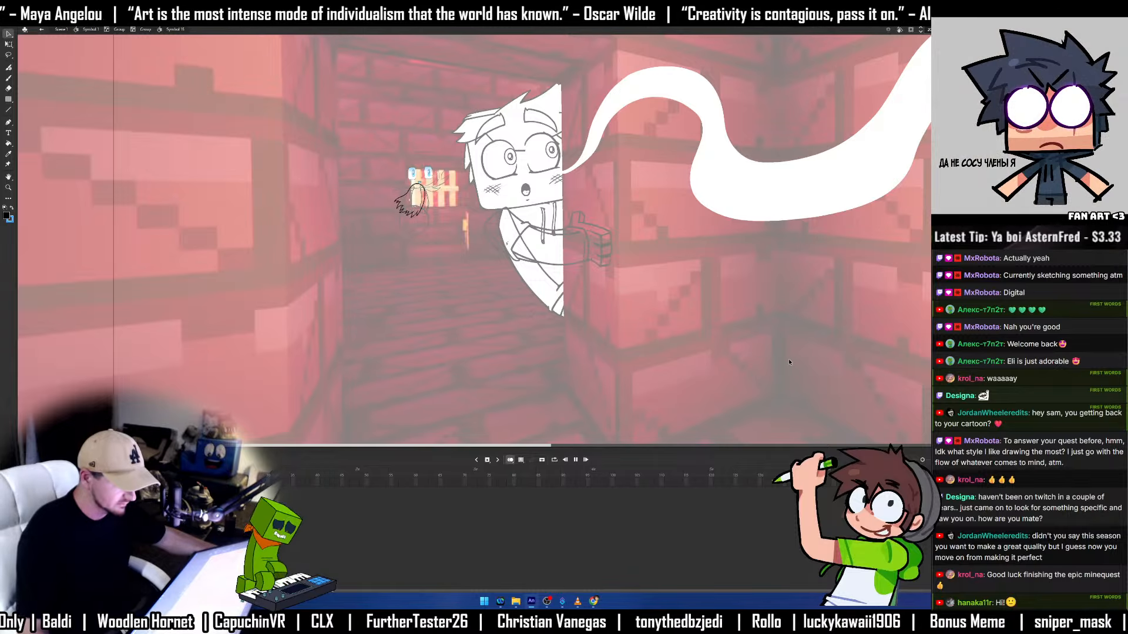
{"action": "double_click", "coordinate": [738, 360]}
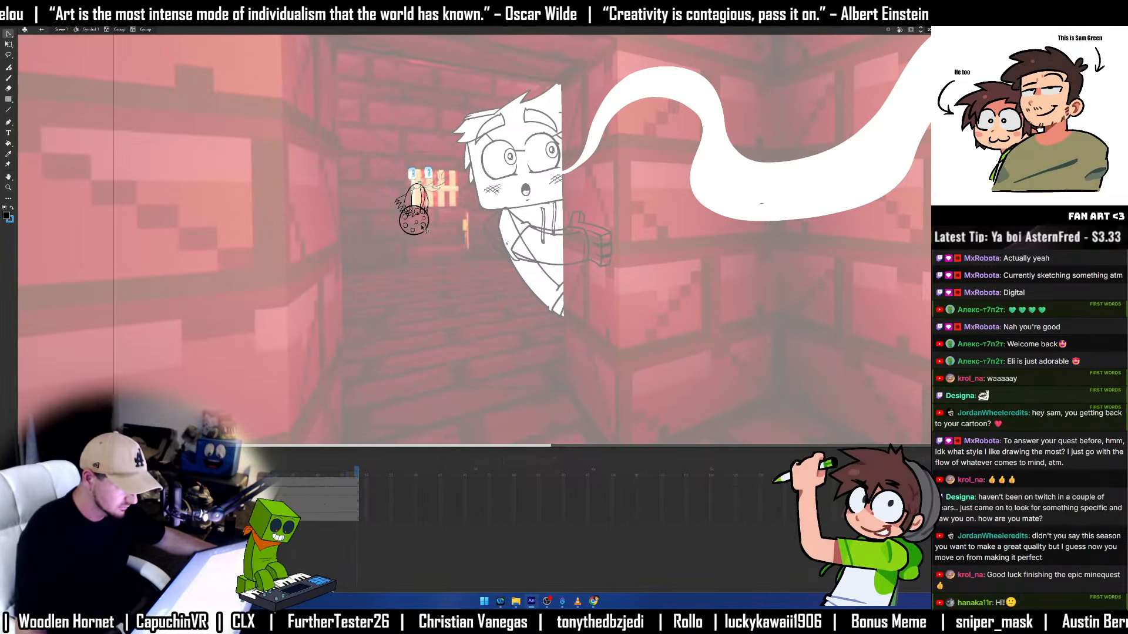
Frame the character's head sketch up close and hide the interface panels to enlarge the canvas.
{"action": "left_click", "coordinate": [440, 188]}
{"action": "left_click", "coordinate": [457, 262]}
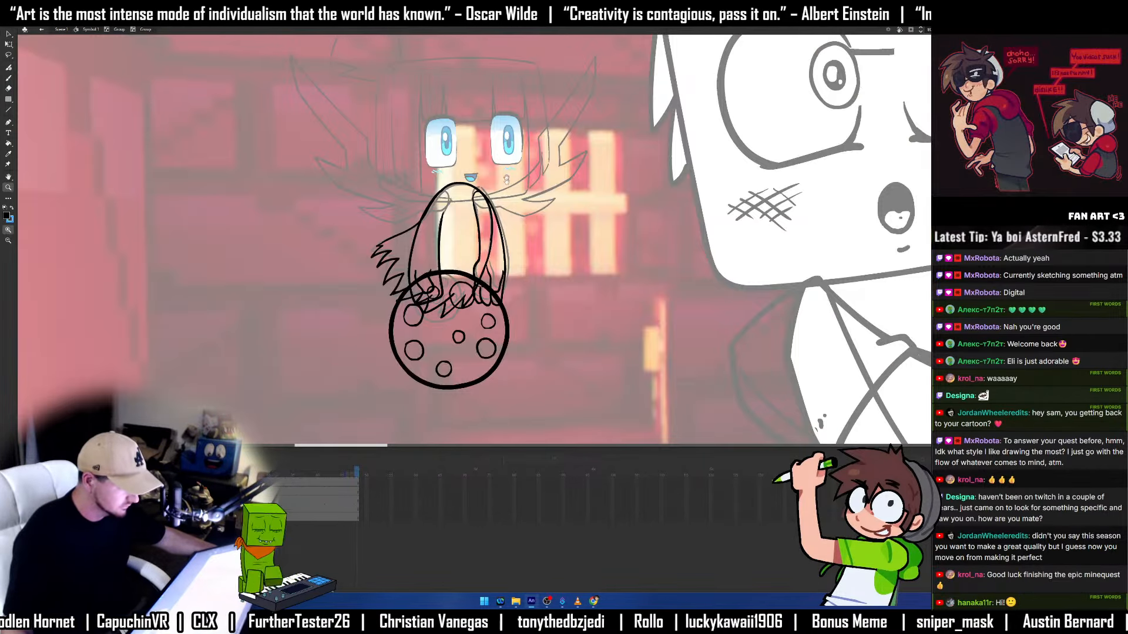
{"action": "left_click_drag", "start_coordinate": [506, 170], "coordinate": [518, 289]}
{"action": "left_click", "coordinate": [517, 313]}
{"action": "key", "text": "b"}
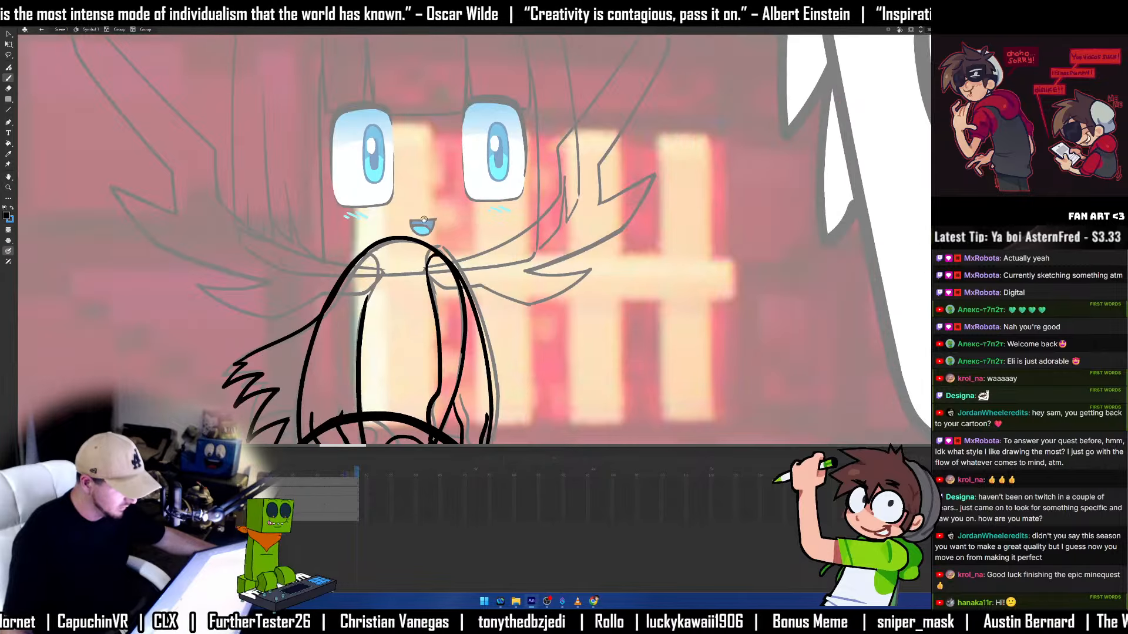
{"action": "left_click_drag", "start_coordinate": [460, 205], "coordinate": [585, 303]}
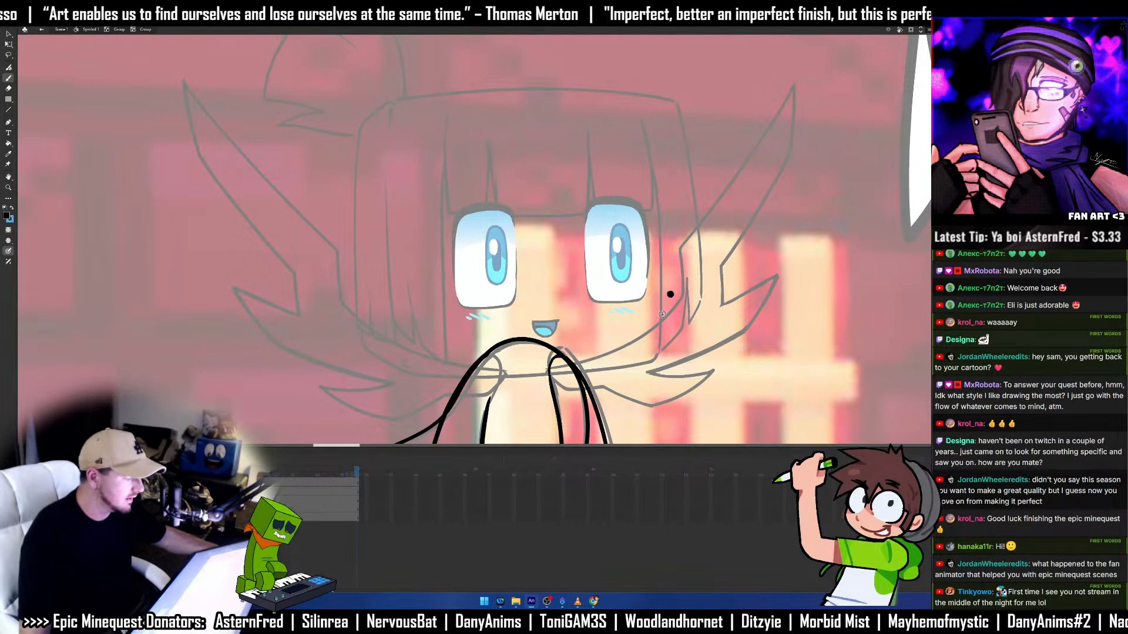
{"action": "key", "text": "v"}
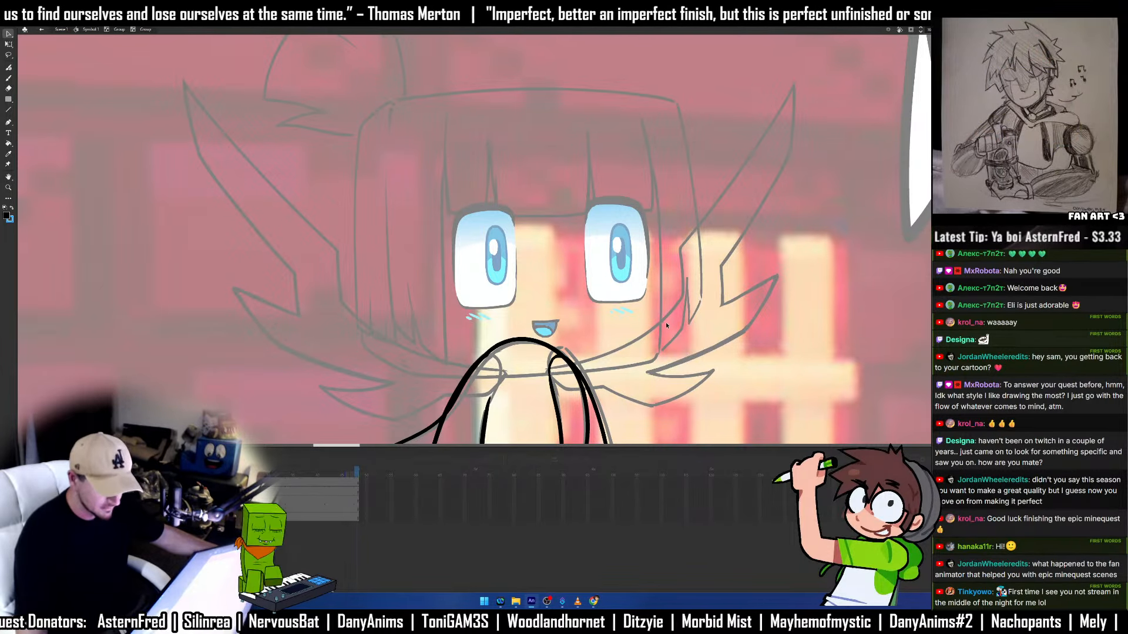
{"action": "mouse_move", "coordinate": [621, 365]}
{"action": "left_mouse_down"}
{"action": "mouse_move", "coordinate": [570, 335]}
{"action": "mouse_move", "coordinate": [562, 371]}
{"action": "left_mouse_up"}
{"action": "key", "text": "F4"}
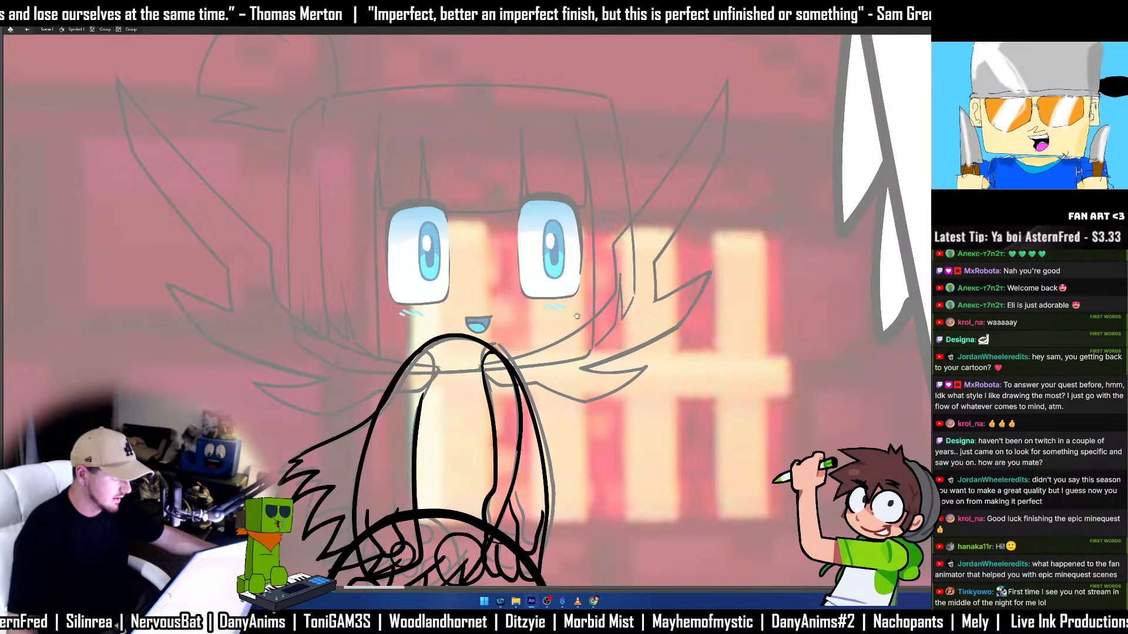
{"action": "left_click_drag", "start_coordinate": [574, 315], "coordinate": [615, 403]}
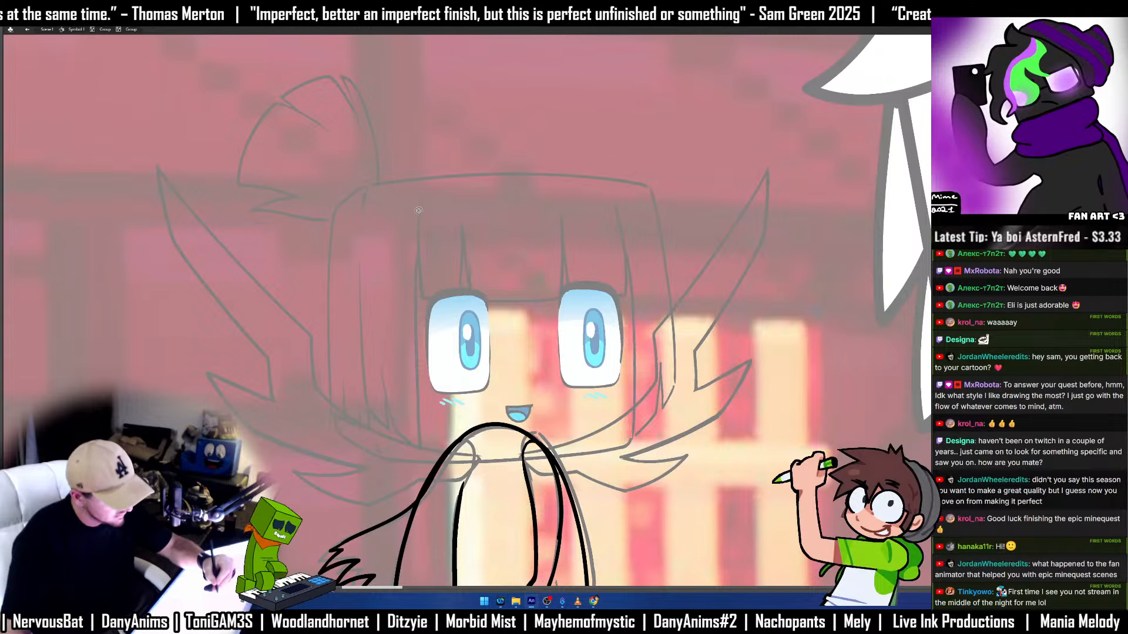
Ink the left and centre locks of the fringe over the sketch, with a narrow pointed gap between them.
{"action": "mouse_move", "coordinate": [420, 207]}
{"action": "left_mouse_down"}
{"action": "mouse_move", "coordinate": [423, 297]}
{"action": "mouse_move", "coordinate": [458, 298]}
{"action": "left_mouse_up"}
{"action": "mouse_move", "coordinate": [460, 226]}
{"action": "left_mouse_down"}
{"action": "mouse_move", "coordinate": [470, 296]}
{"action": "mouse_move", "coordinate": [561, 292]}
{"action": "left_mouse_up"}
{"action": "left_click_drag", "start_coordinate": [561, 243], "coordinate": [560, 292]}
{"action": "left_click_drag", "start_coordinate": [561, 214], "coordinate": [561, 244]}
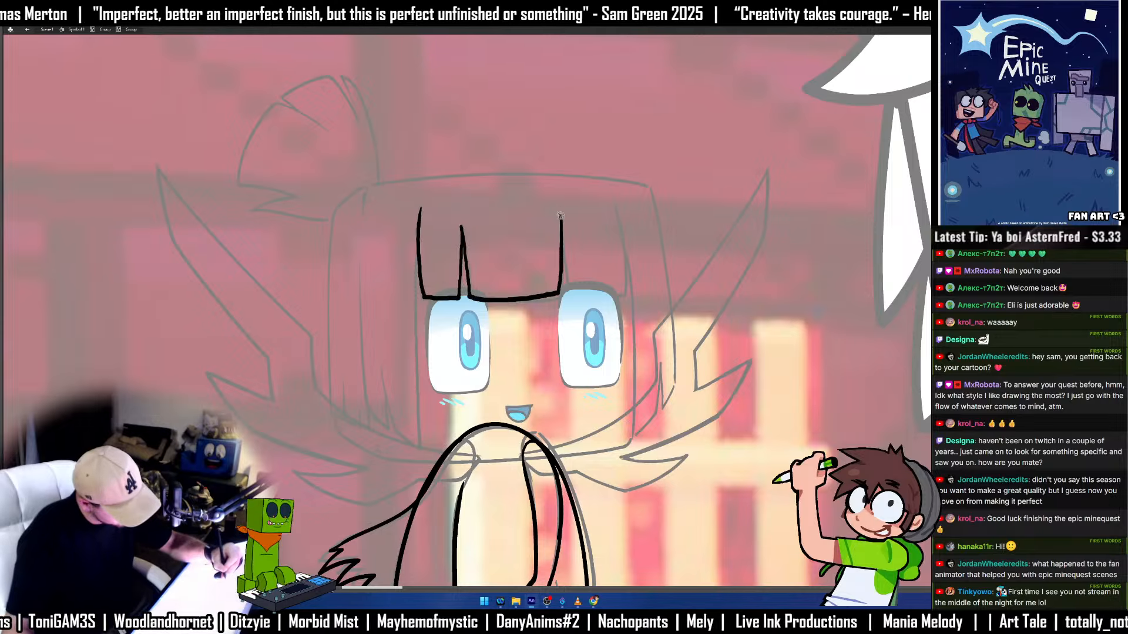
Ink the fringe's right lock above the eye, redoing its lower edge and tilting the top of its outer stroke inward.
{"action": "left_click_drag", "start_coordinate": [601, 196], "coordinate": [482, 332]}
{"action": "mouse_move", "coordinate": [564, 259]}
{"action": "left_mouse_down"}
{"action": "mouse_move", "coordinate": [568, 294]}
{"action": "mouse_move", "coordinate": [617, 288]}
{"action": "left_mouse_up"}
{"action": "key", "text": "b"}
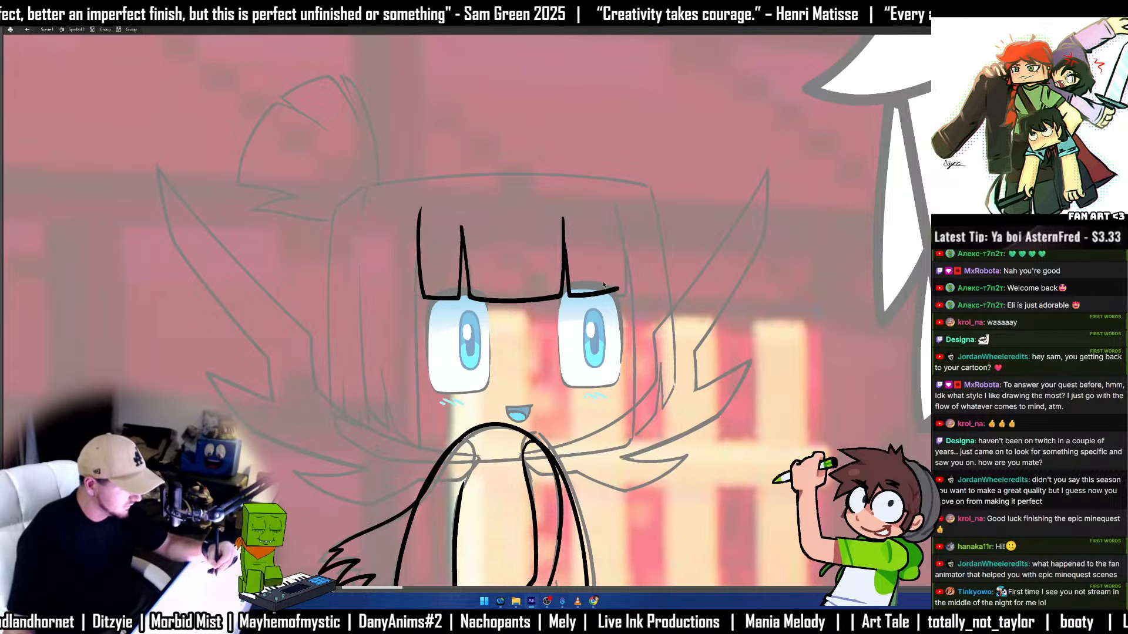
{"action": "key", "text": "ctrl+z"}
{"action": "mouse_move", "coordinate": [562, 236]}
{"action": "left_mouse_down"}
{"action": "mouse_move", "coordinate": [569, 292]}
{"action": "mouse_move", "coordinate": [621, 292]}
{"action": "mouse_move", "coordinate": [617, 209]}
{"action": "left_mouse_up"}
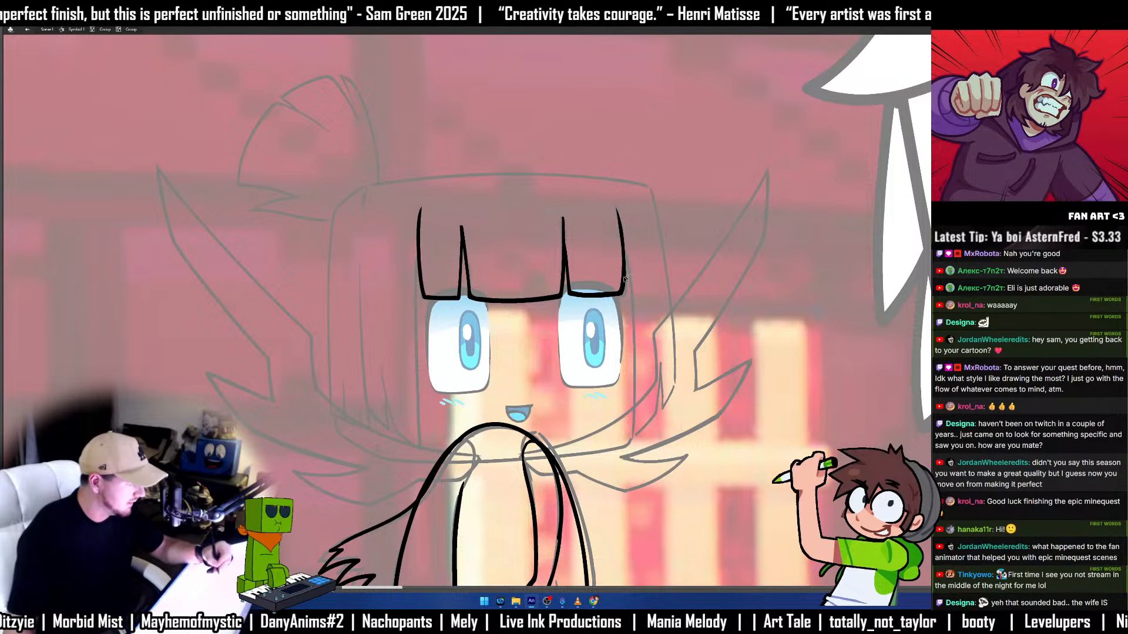
{"action": "left_click_drag", "start_coordinate": [612, 290], "coordinate": [613, 291]}
{"action": "left_click", "coordinate": [623, 258], "text": "shift"}
{"action": "key", "text": "q"}
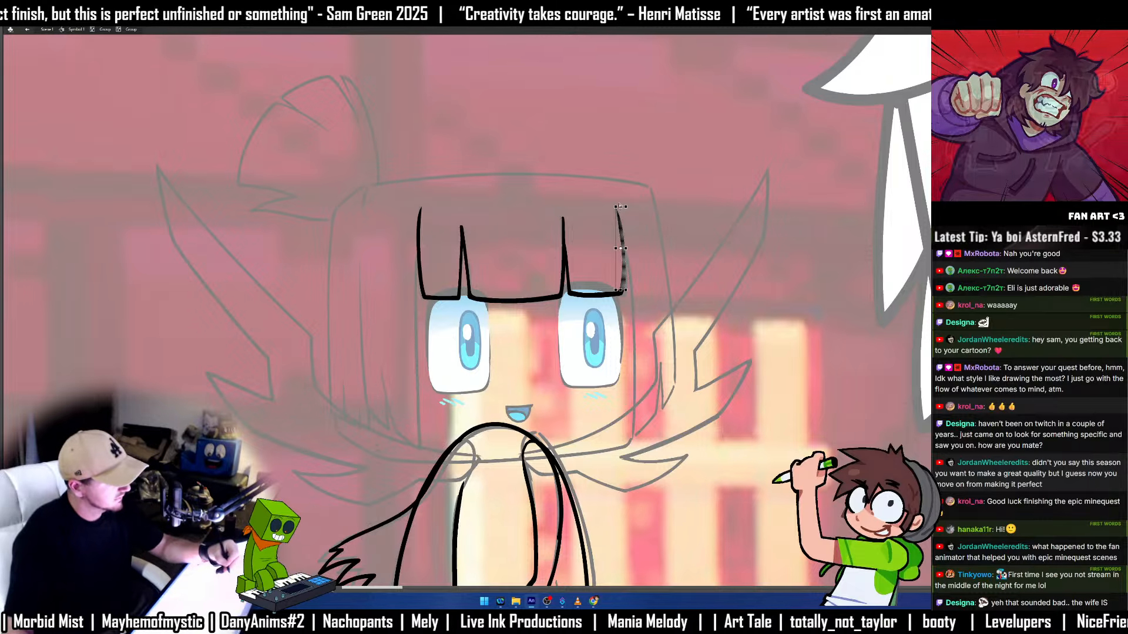
{"action": "left_click_drag", "start_coordinate": [620, 208], "coordinate": [617, 199]}
{"action": "left_click", "coordinate": [637, 220]}
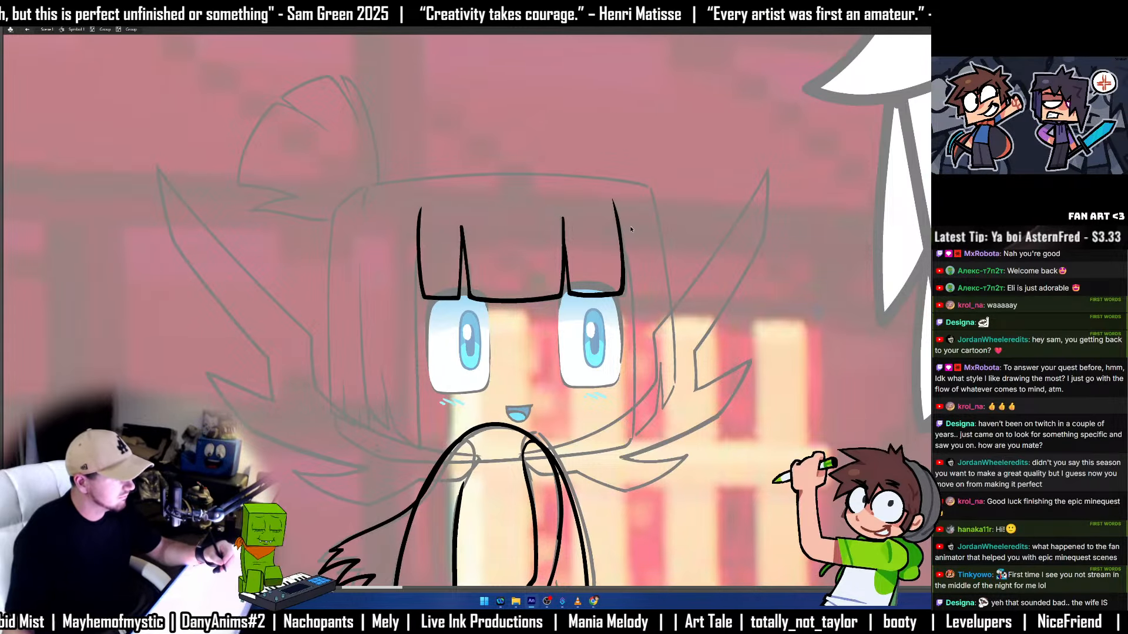
{"action": "left_click_drag", "start_coordinate": [643, 223], "coordinate": [689, 182]}
{"action": "key", "text": "b"}
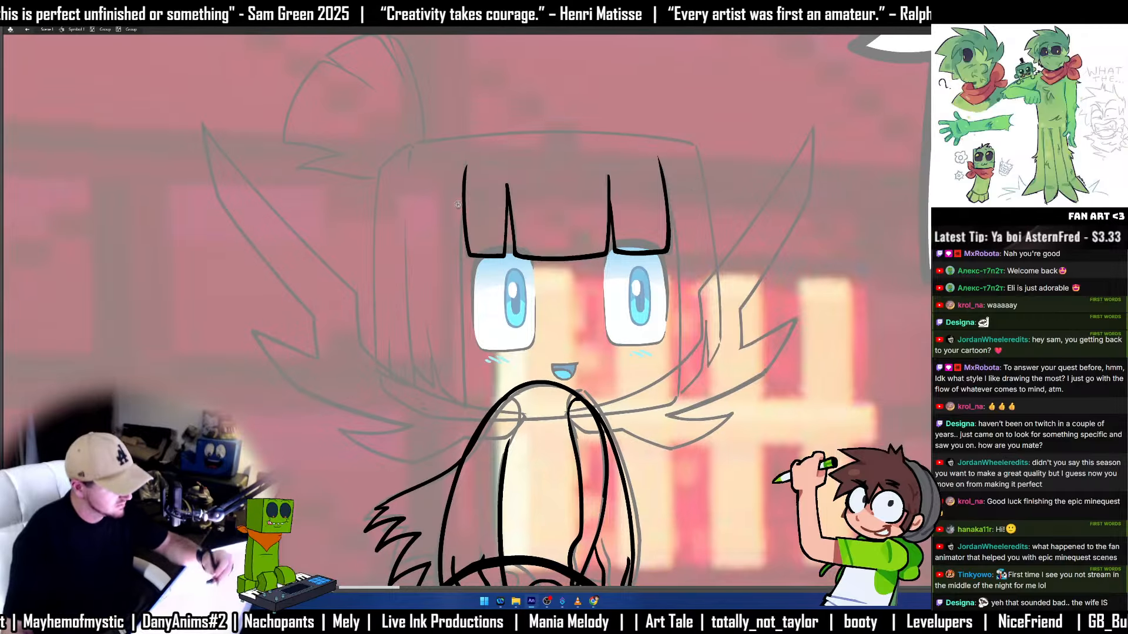
Ink the side lock beside the left eye with a long inner edge, two pointed tips and an outer strand up to the head's corner.
{"action": "left_click_drag", "start_coordinate": [462, 218], "coordinate": [469, 407]}
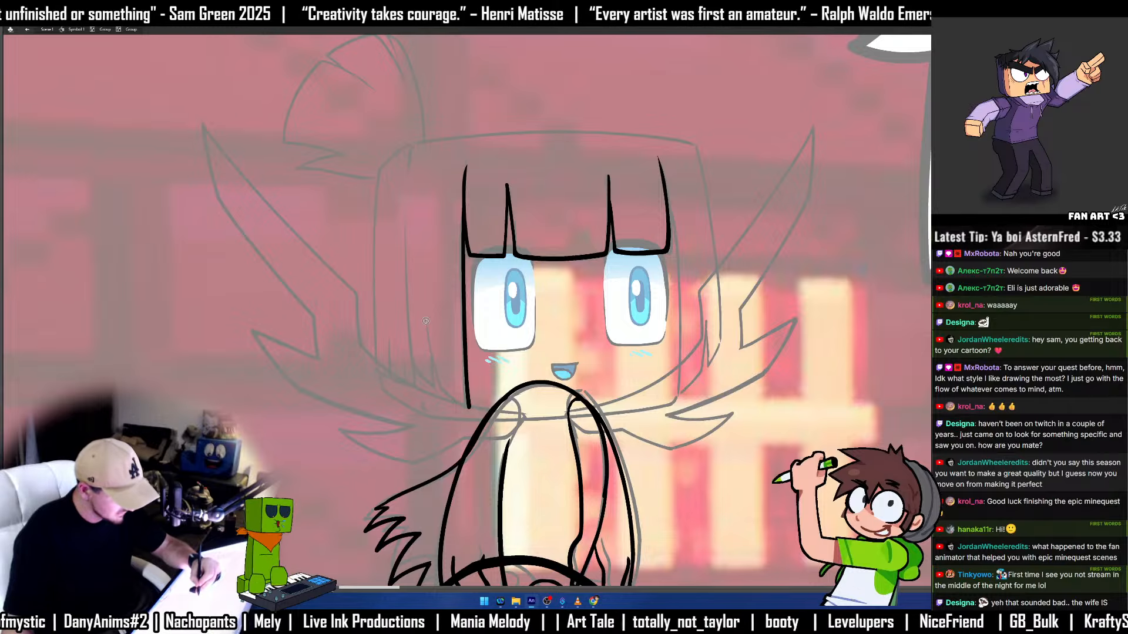
{"action": "left_click_drag", "start_coordinate": [426, 321], "coordinate": [439, 378]}
{"action": "key", "text": "ctrl+z"}
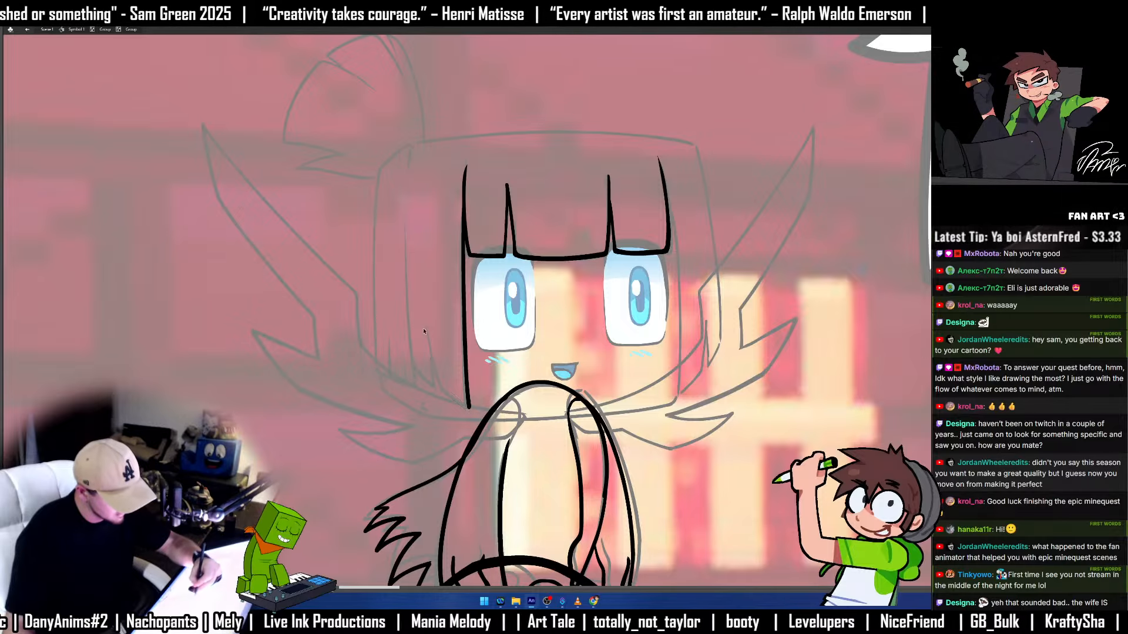
{"action": "mouse_move", "coordinate": [427, 323]}
{"action": "left_mouse_down"}
{"action": "mouse_move", "coordinate": [445, 392]}
{"action": "mouse_move", "coordinate": [468, 411]}
{"action": "left_mouse_up"}
{"action": "key", "text": "ctrl+z"}
{"action": "mouse_move", "coordinate": [427, 317]}
{"action": "left_mouse_down"}
{"action": "mouse_move", "coordinate": [442, 384]}
{"action": "mouse_move", "coordinate": [470, 411]}
{"action": "left_mouse_up"}
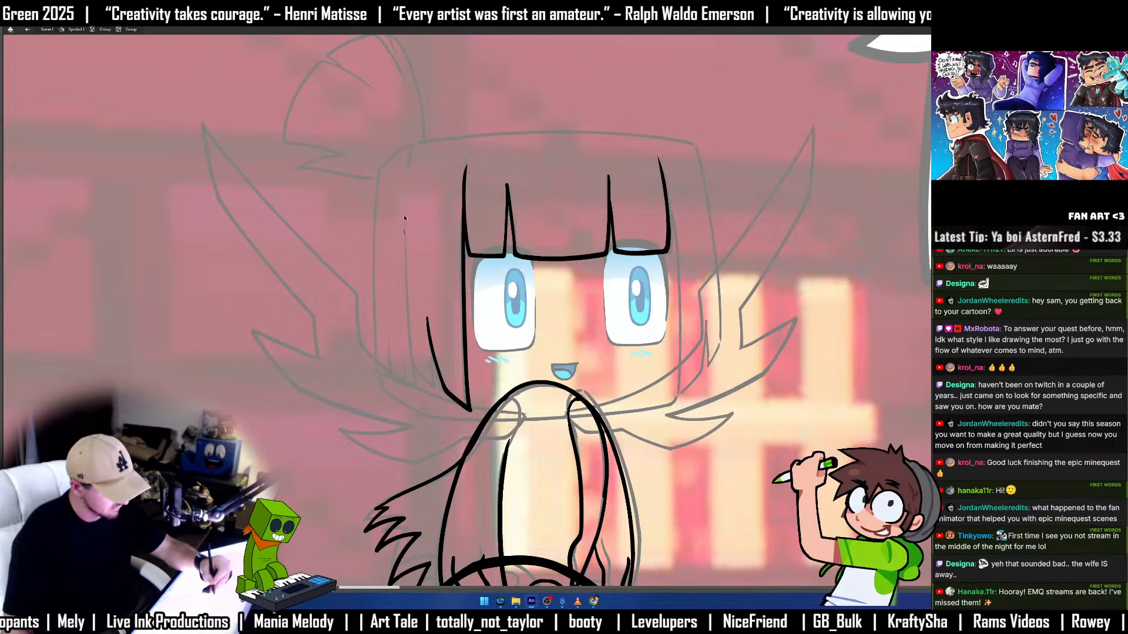
{"action": "mouse_move", "coordinate": [405, 217]}
{"action": "left_mouse_down"}
{"action": "mouse_move", "coordinate": [415, 364]}
{"action": "mouse_move", "coordinate": [433, 381]}
{"action": "left_mouse_up"}
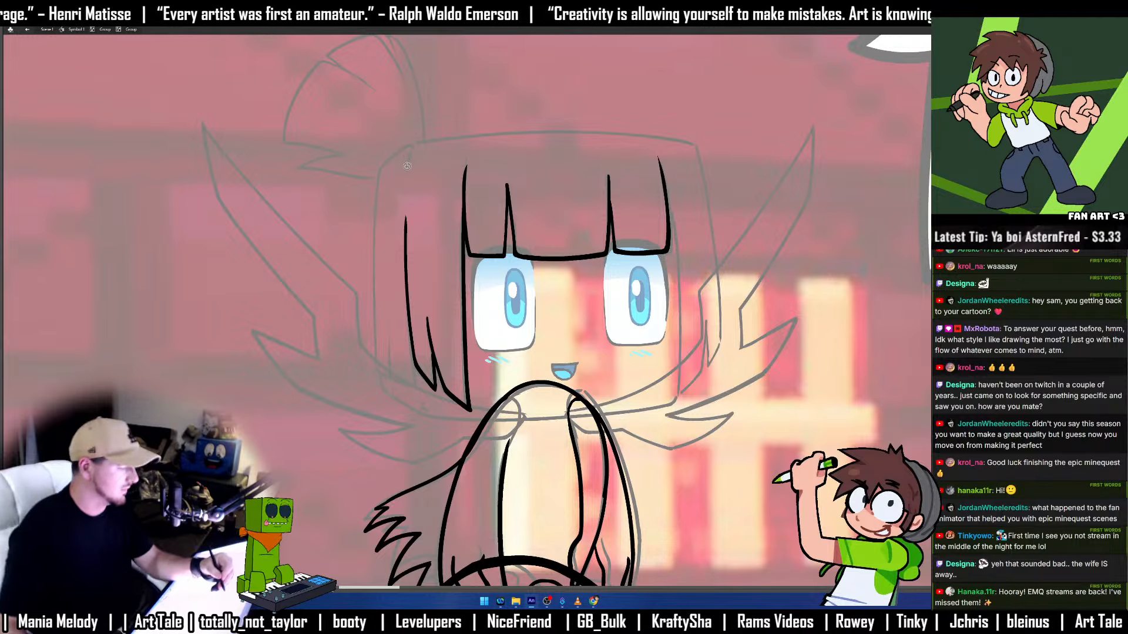
{"action": "left_click_drag", "start_coordinate": [405, 180], "coordinate": [412, 147]}
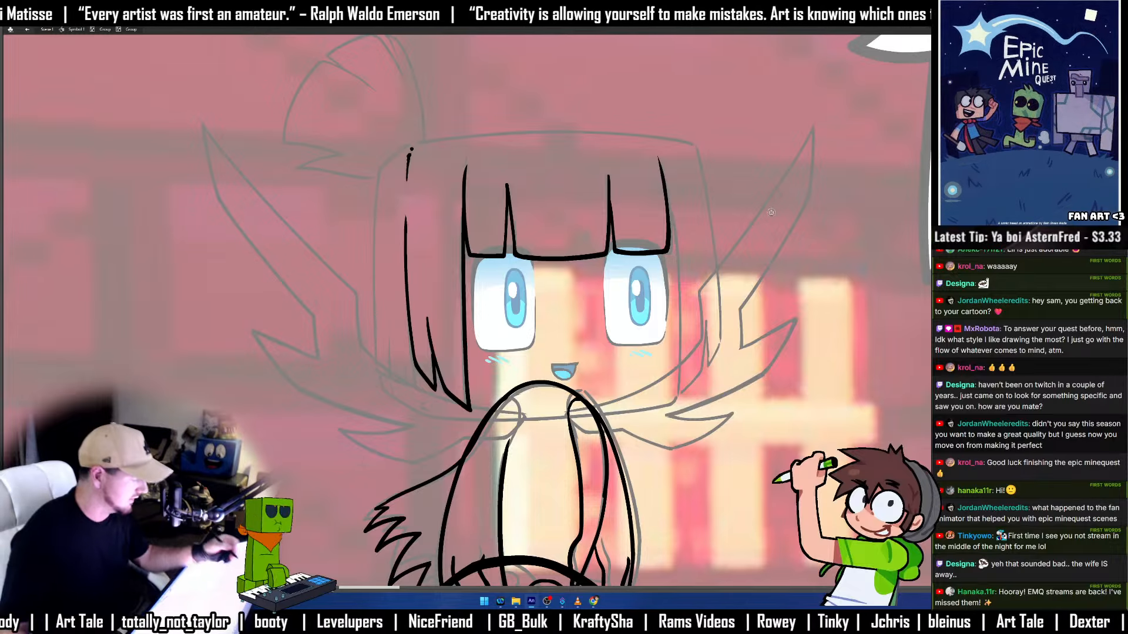
Shift the top of the fringe's right stroke slightly outward and ink the right side lock's inner edge and pointed lower tips.
{"action": "left_click", "coordinate": [669, 225]}
{"action": "key", "text": "q"}
{"action": "left_click_drag", "start_coordinate": [663, 157], "coordinate": [667, 157]}
{"action": "key", "text": "b"}
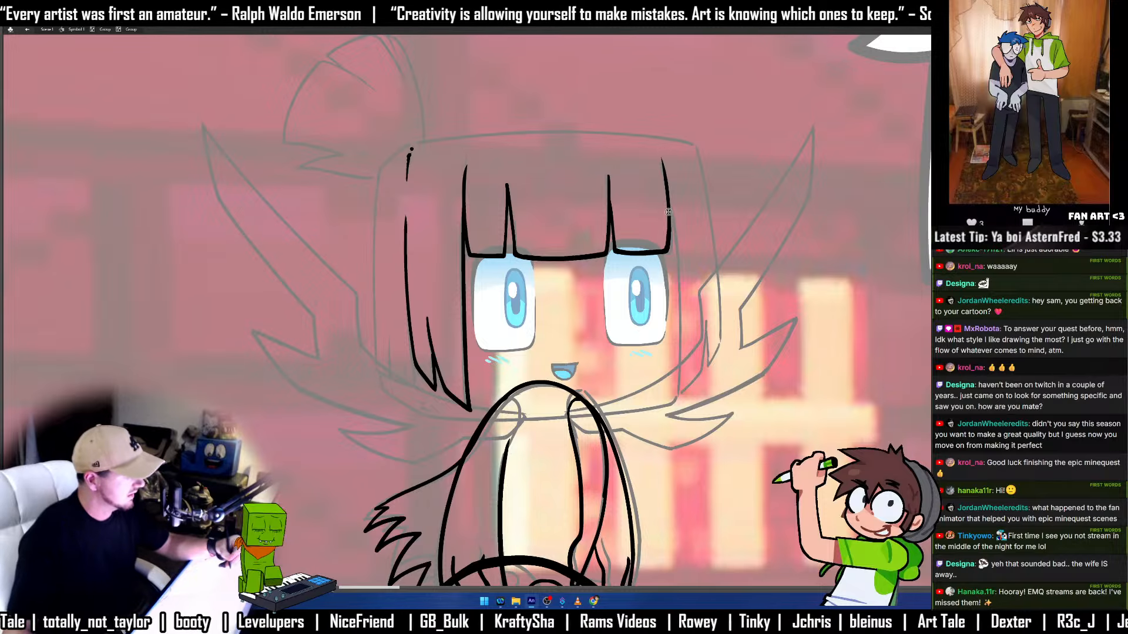
{"action": "mouse_move", "coordinate": [670, 205]}
{"action": "left_mouse_down"}
{"action": "mouse_move", "coordinate": [676, 397]}
{"action": "mouse_move", "coordinate": [702, 371]}
{"action": "left_mouse_up"}
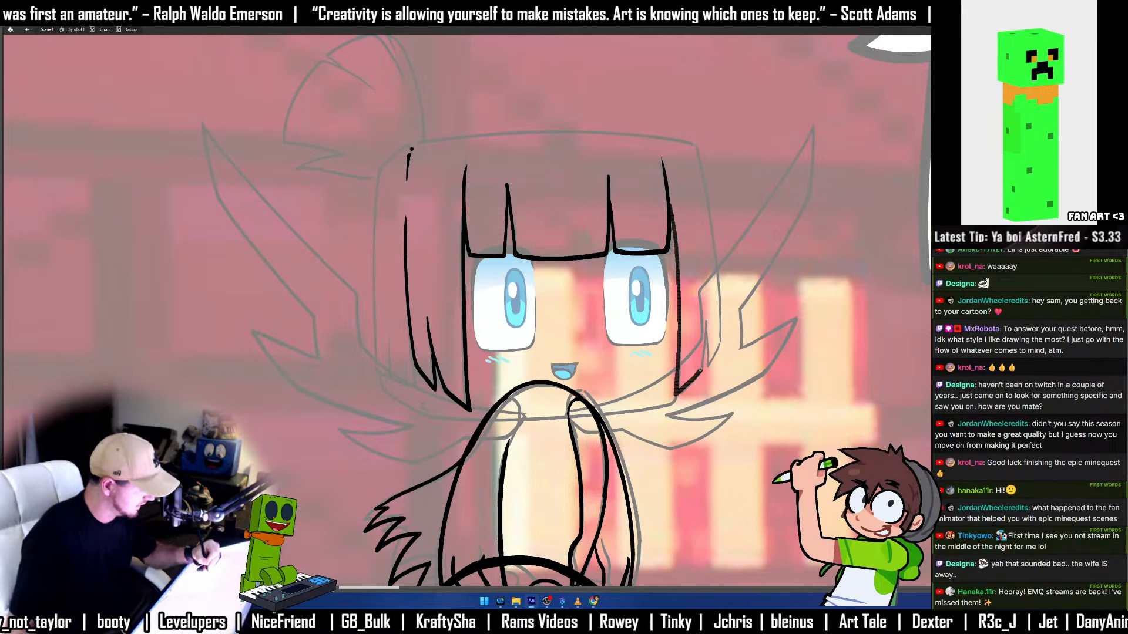
{"action": "left_click_drag", "start_coordinate": [705, 311], "coordinate": [701, 373]}
{"action": "key", "text": "ctrl+z"}
{"action": "left_click_drag", "start_coordinate": [704, 306], "coordinate": [701, 373]}
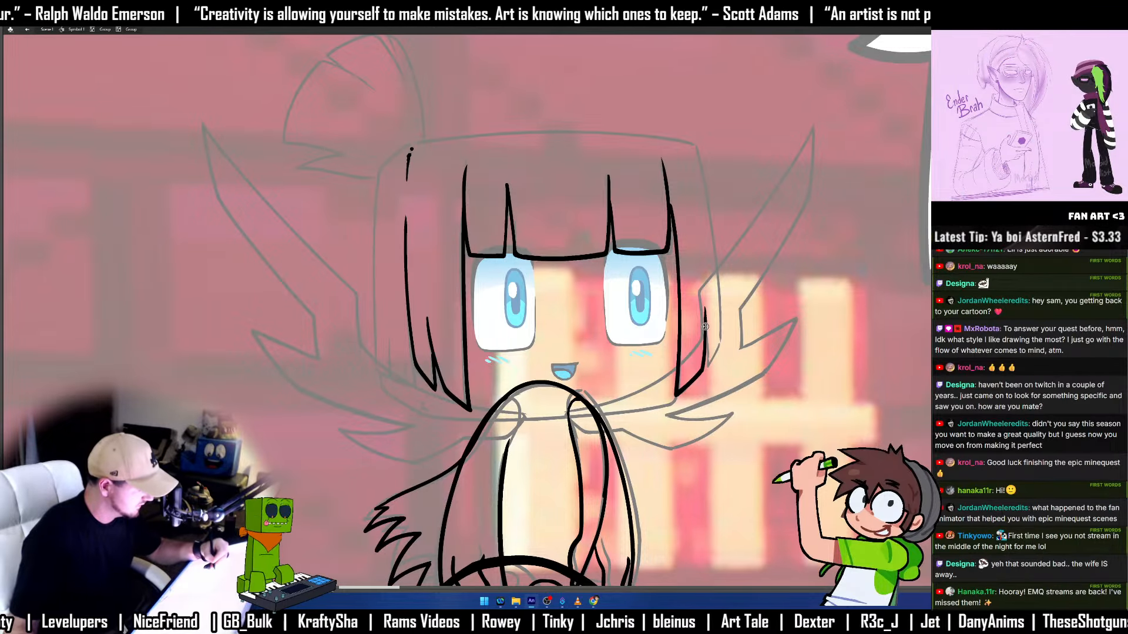
{"action": "mouse_move", "coordinate": [706, 325]}
{"action": "left_mouse_down"}
{"action": "mouse_move", "coordinate": [709, 364]}
{"action": "mouse_move", "coordinate": [721, 343]}
{"action": "left_mouse_up"}
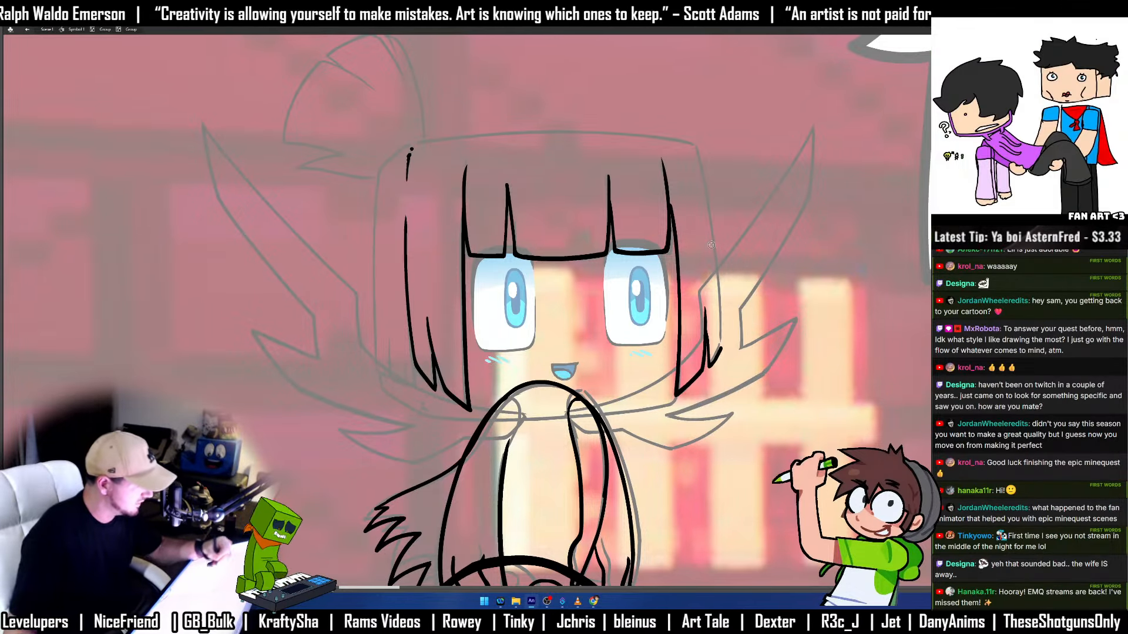
Ink the hair's right outer edge from the top corner to the lock's tip and bend it to match the sketch.
{"action": "mouse_move", "coordinate": [694, 146]}
{"action": "left_mouse_down"}
{"action": "mouse_move", "coordinate": [714, 255]}
{"action": "mouse_move", "coordinate": [711, 339]}
{"action": "left_mouse_up"}
{"action": "key", "text": "q"}
{"action": "left_click", "coordinate": [715, 303]}
{"action": "key", "text": "b"}
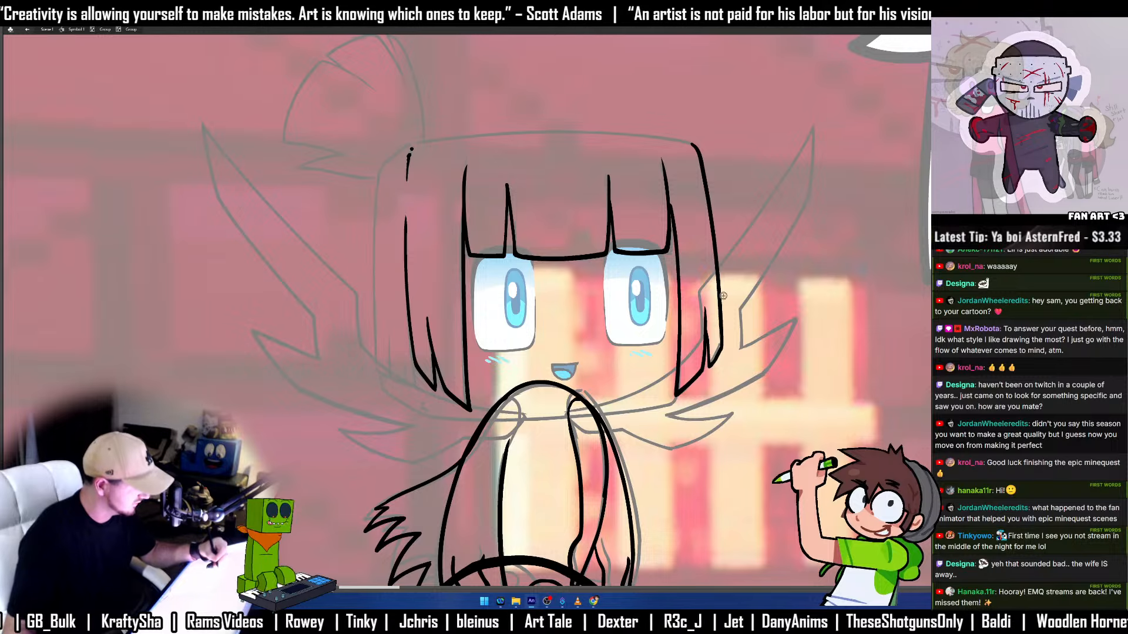
Ink the top edge of the hair between both upper corners and clean up the short strand below the left corner.
{"action": "left_click_drag", "start_coordinate": [671, 311], "coordinate": [879, 328]}
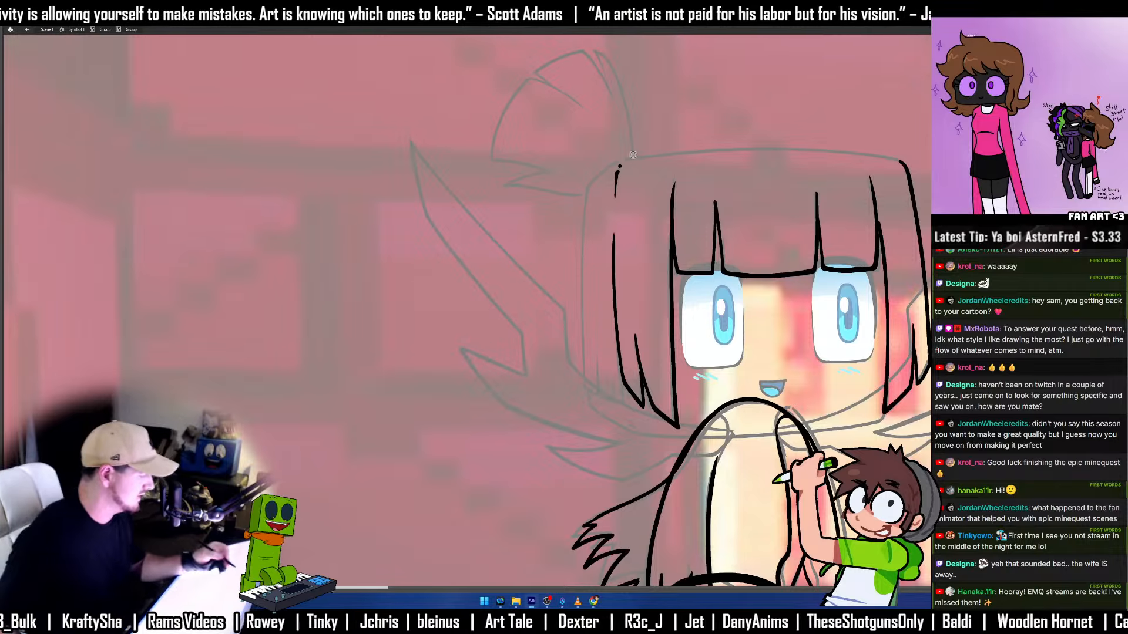
{"action": "mouse_move", "coordinate": [618, 158]}
{"action": "left_mouse_down"}
{"action": "mouse_move", "coordinate": [903, 156]}
{"action": "mouse_move", "coordinate": [908, 169]}
{"action": "mouse_move", "coordinate": [886, 157]}
{"action": "left_mouse_up"}
{"action": "key", "text": "q"}
{"action": "left_click_drag", "start_coordinate": [619, 157], "coordinate": [614, 211]}
{"action": "key", "text": "e"}
{"action": "left_click_drag", "start_coordinate": [617, 174], "coordinate": [615, 191]}
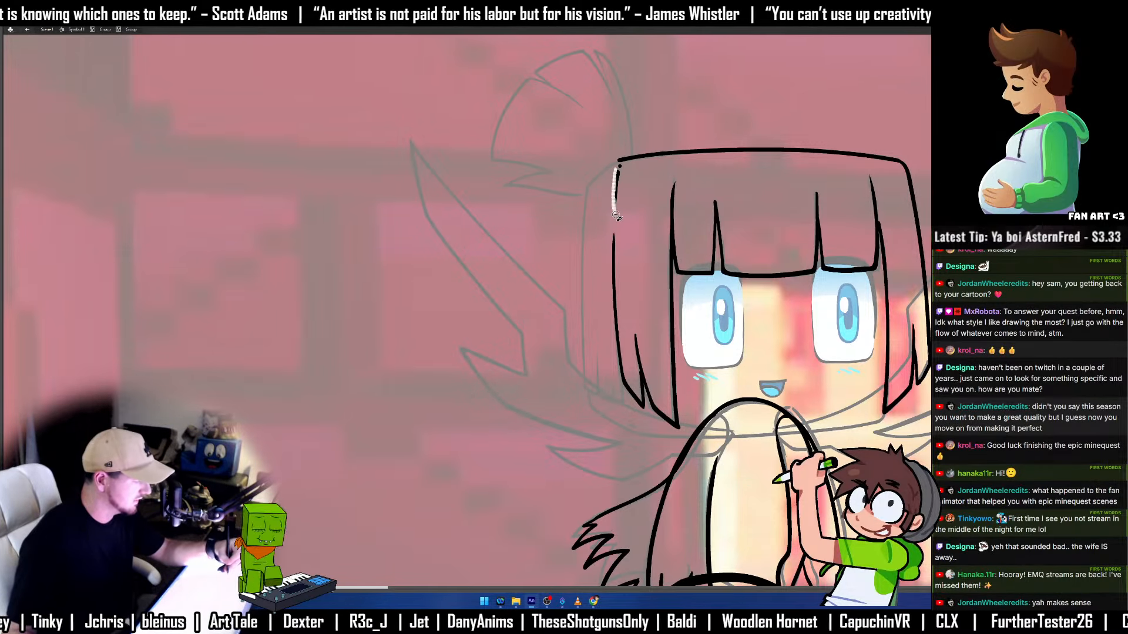
{"action": "left_click_drag", "start_coordinate": [617, 168], "coordinate": [617, 210]}
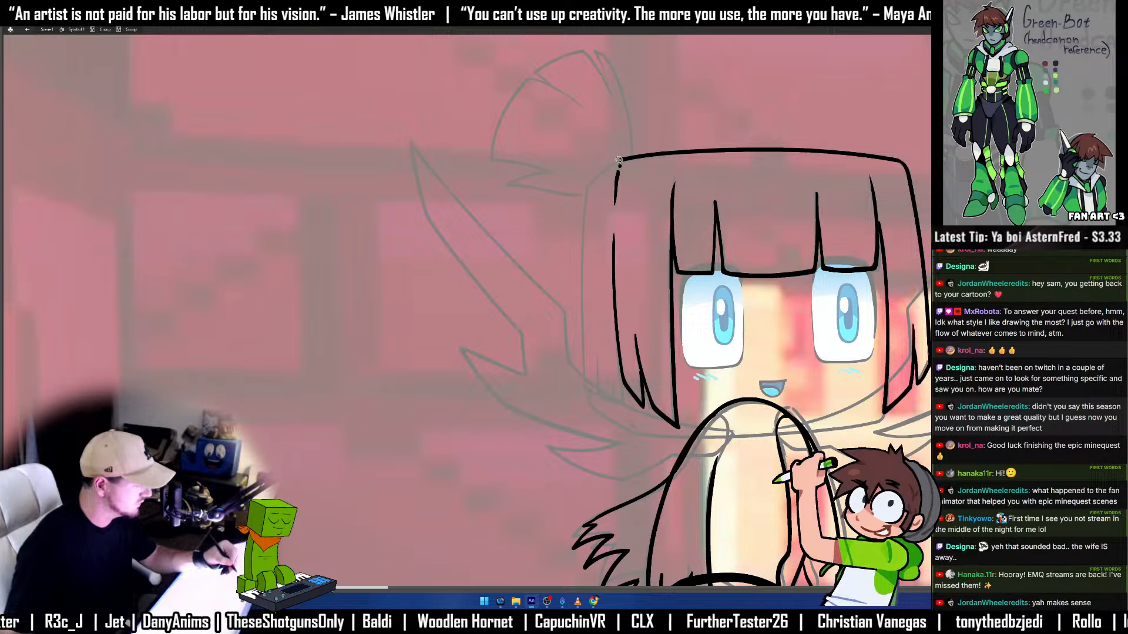
Ink the hair's left corner and outer edge, redoing the vertical stroke and curving it outward along the sketch.
{"action": "mouse_move", "coordinate": [618, 160]}
{"action": "left_mouse_down"}
{"action": "mouse_move", "coordinate": [586, 199]}
{"action": "mouse_move", "coordinate": [585, 388]}
{"action": "left_mouse_up"}
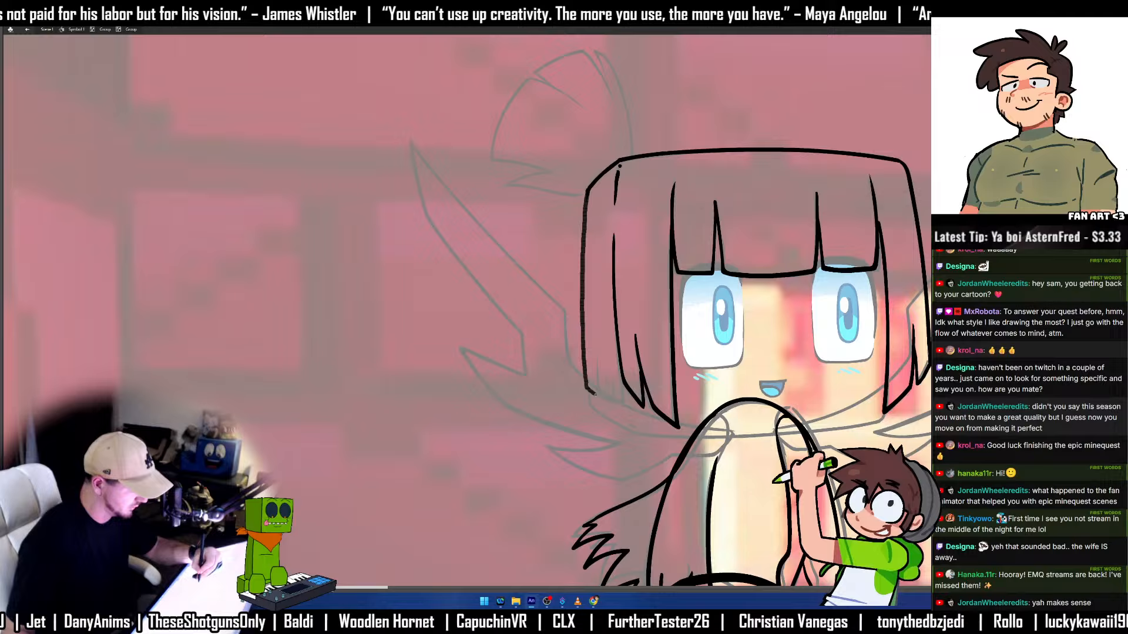
{"action": "key", "text": "ctrl+z"}
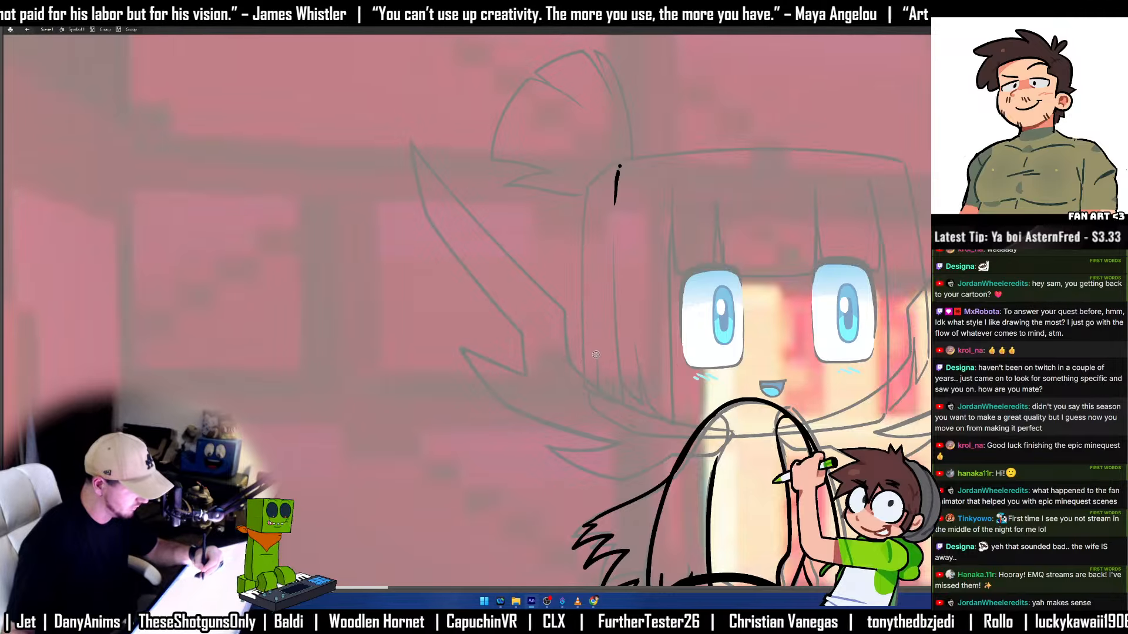
{"action": "left_click_drag", "start_coordinate": [587, 192], "coordinate": [587, 386]}
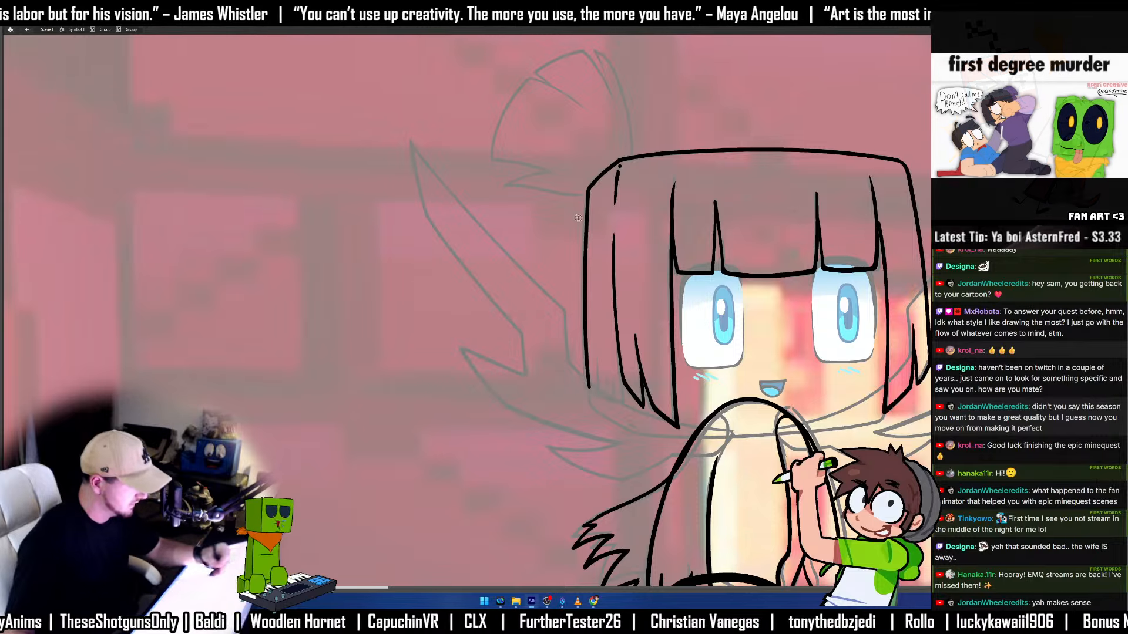
{"action": "key", "text": "v"}
{"action": "left_click", "coordinate": [587, 204]}
{"action": "left_click", "coordinate": [585, 321], "text": "shift"}
{"action": "key", "text": "q"}
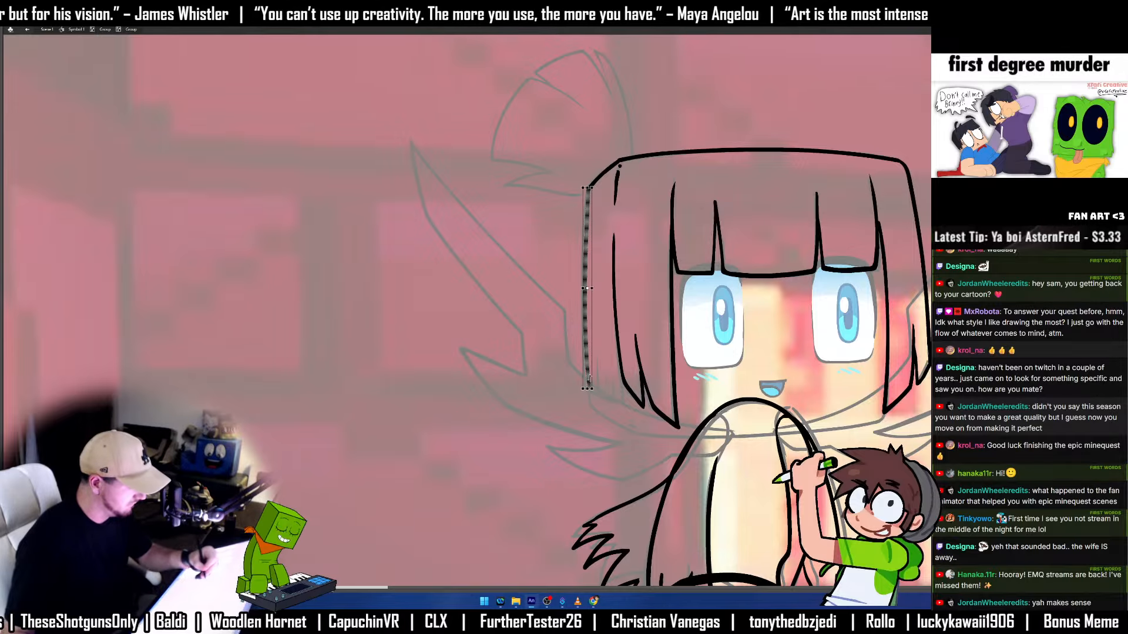
{"action": "left_click_drag", "start_coordinate": [587, 390], "coordinate": [601, 397]}
Ink the jagged pointed tips along the bottom of the hair's left side, joining the outer edge to the side lock.
{"action": "key", "text": "e"}
{"action": "key", "text": "b"}
{"action": "key", "text": "ctrl+z"}
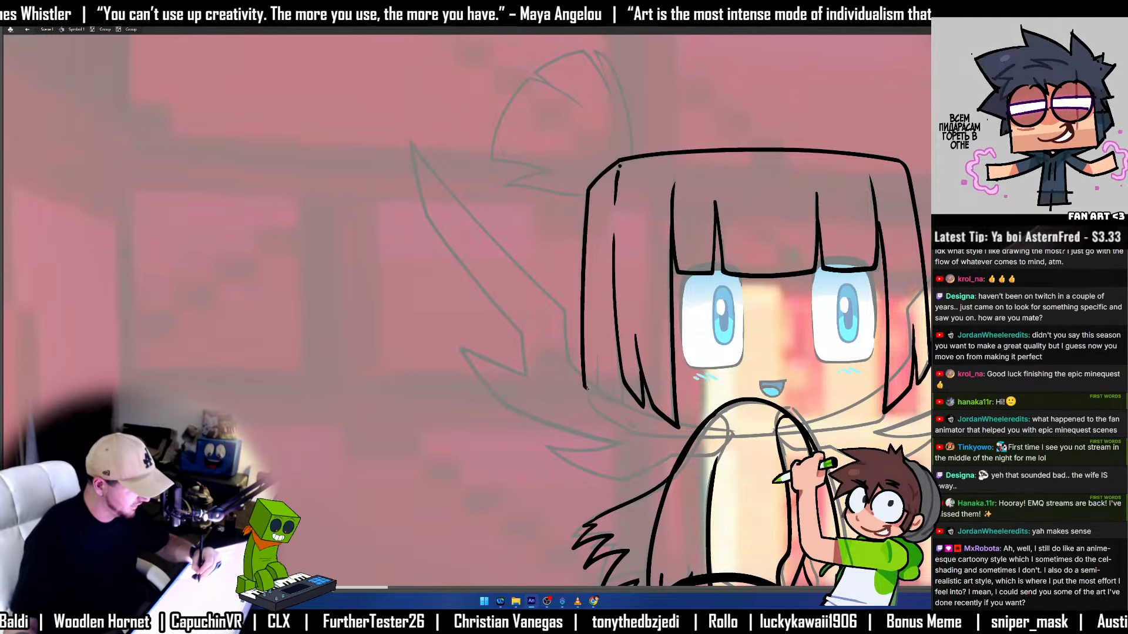
{"action": "mouse_move", "coordinate": [596, 356]}
{"action": "left_mouse_down"}
{"action": "mouse_move", "coordinate": [597, 394]}
{"action": "mouse_move", "coordinate": [614, 404]}
{"action": "mouse_move", "coordinate": [621, 379]}
{"action": "left_mouse_up"}
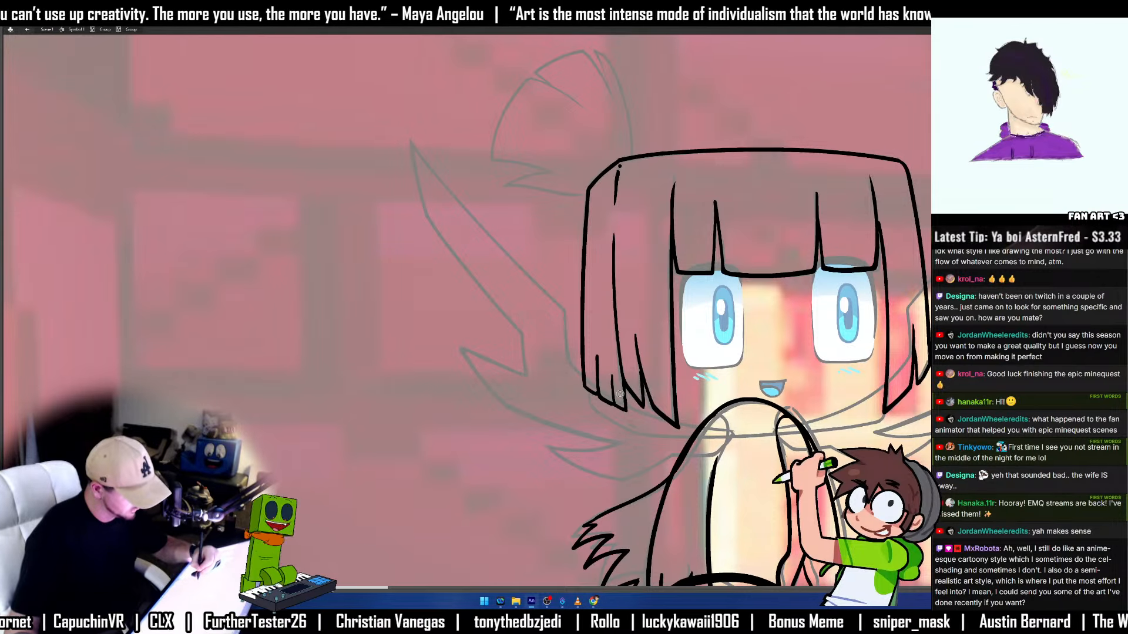
Select all the hair linework, turn it into a nested group and open that group for editing.
{"action": "left_click_drag", "start_coordinate": [840, 412], "coordinate": [693, 407]}
{"action": "key", "text": "ctrl+a"}
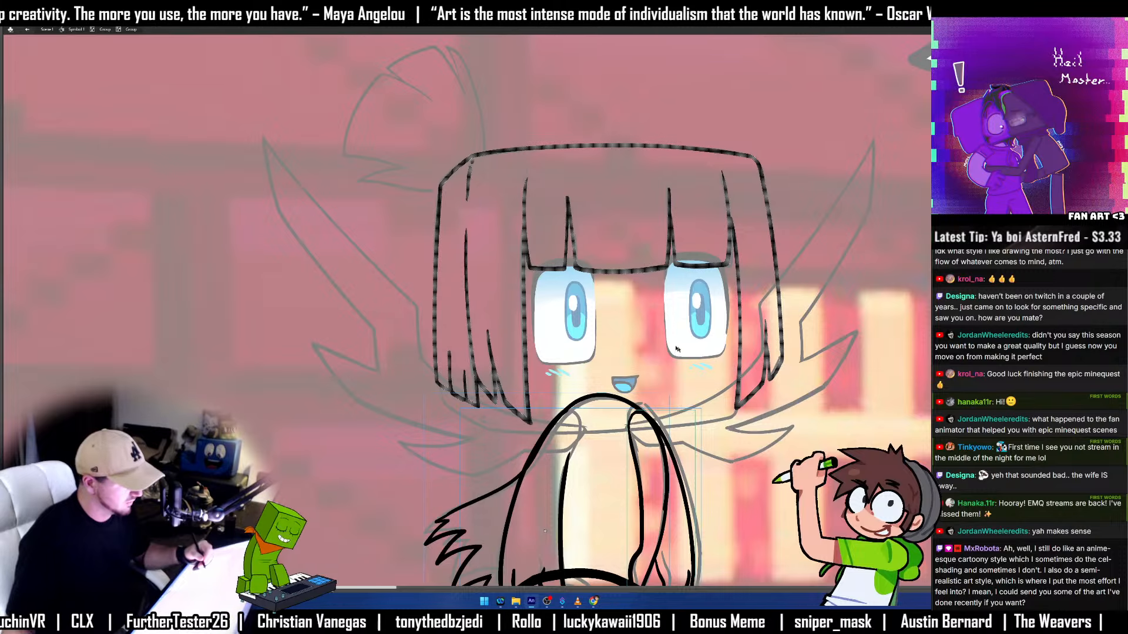
{"action": "key", "text": "b"}
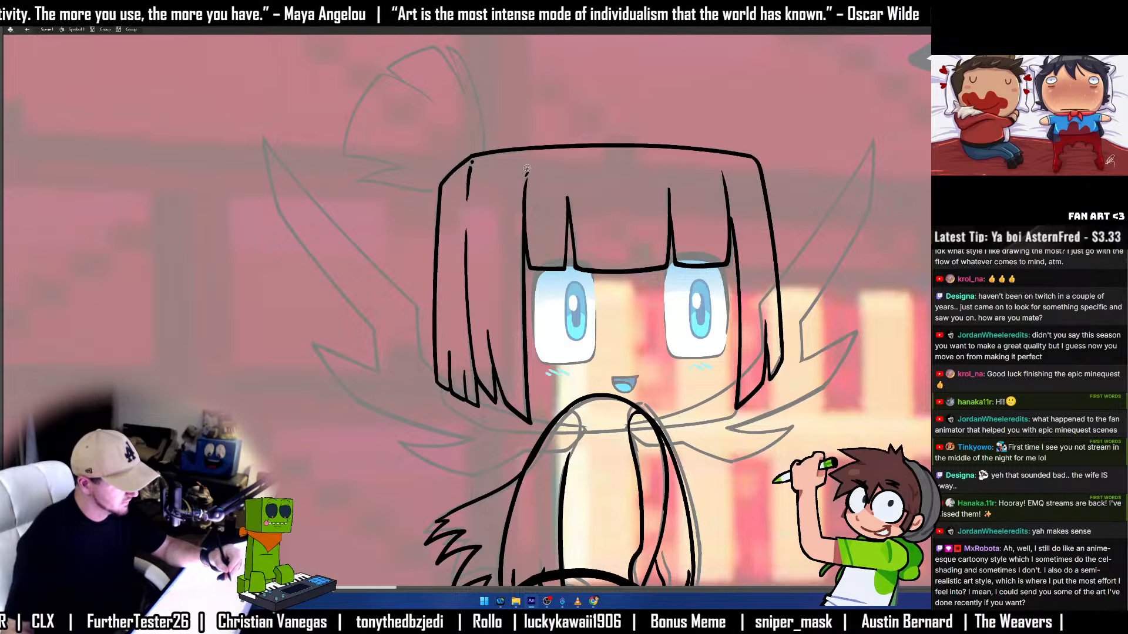
{"action": "key", "text": "ctrl+a"}
{"action": "left_click", "coordinate": [734, 235]}
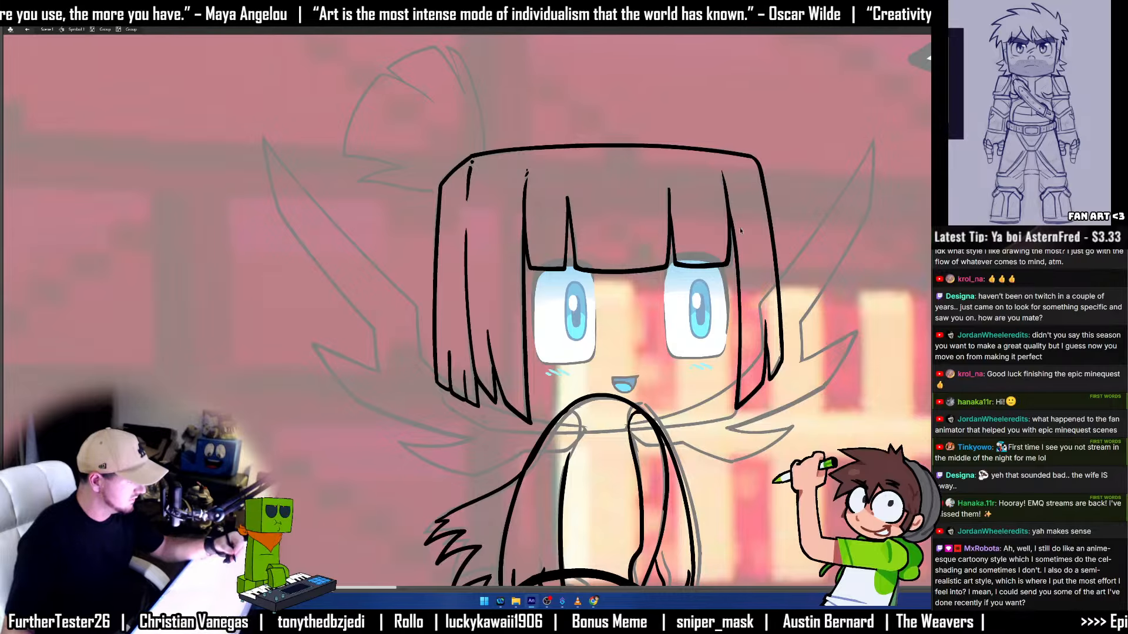
{"action": "key", "text": "ctrl+a"}
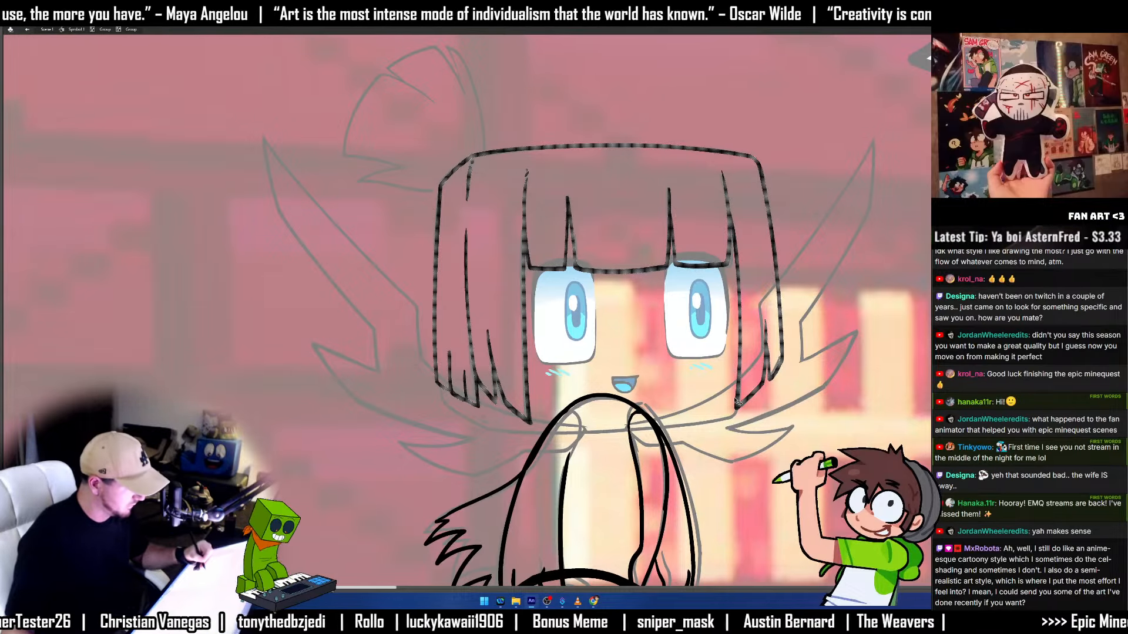
{"action": "double_click", "coordinate": [738, 405]}
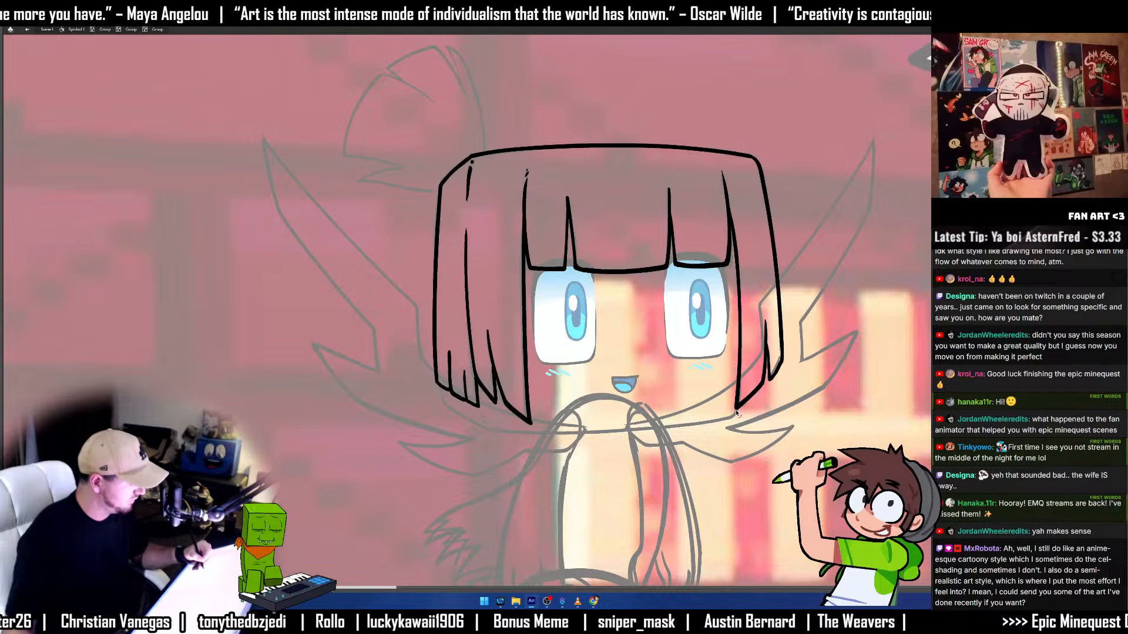
Ink the jawline under the face from the right lock to the left hair tips, redoing the stroke until it follows the sketch.
{"action": "left_click_drag", "start_coordinate": [738, 408], "coordinate": [748, 396]}
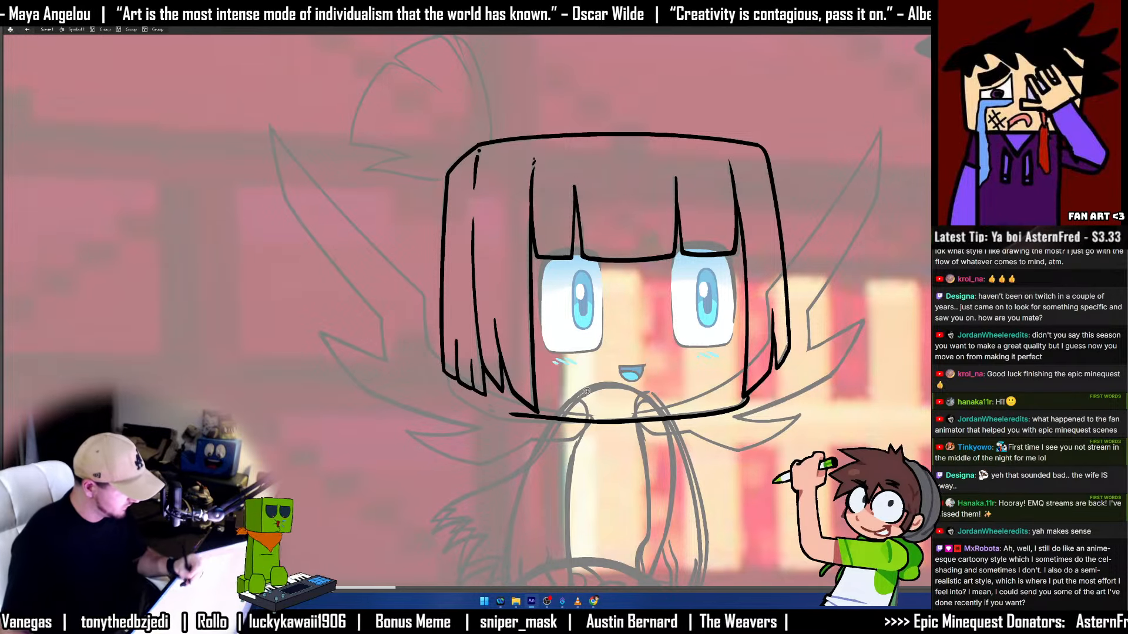
{"action": "left_click_drag", "start_coordinate": [497, 418], "coordinate": [735, 408]}
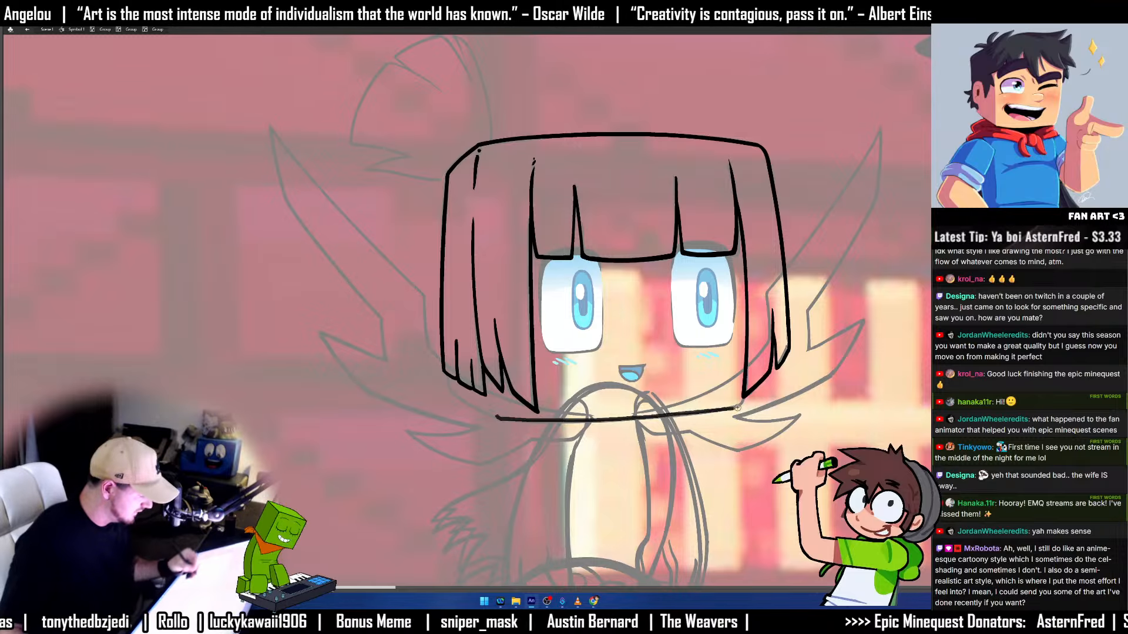
{"action": "key", "text": "ctrl+z"}
{"action": "left_click_drag", "start_coordinate": [497, 415], "coordinate": [739, 408]}
{"action": "key", "text": "ctrl+z"}
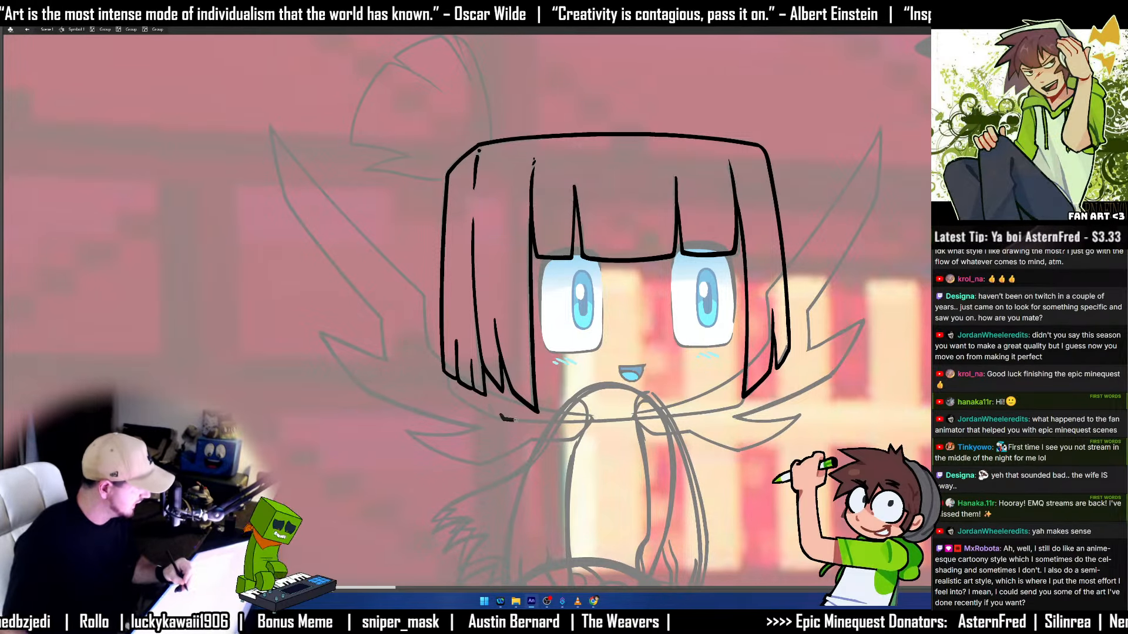
{"action": "left_click_drag", "start_coordinate": [504, 418], "coordinate": [733, 408]}
{"action": "key", "text": "ctrl+z"}
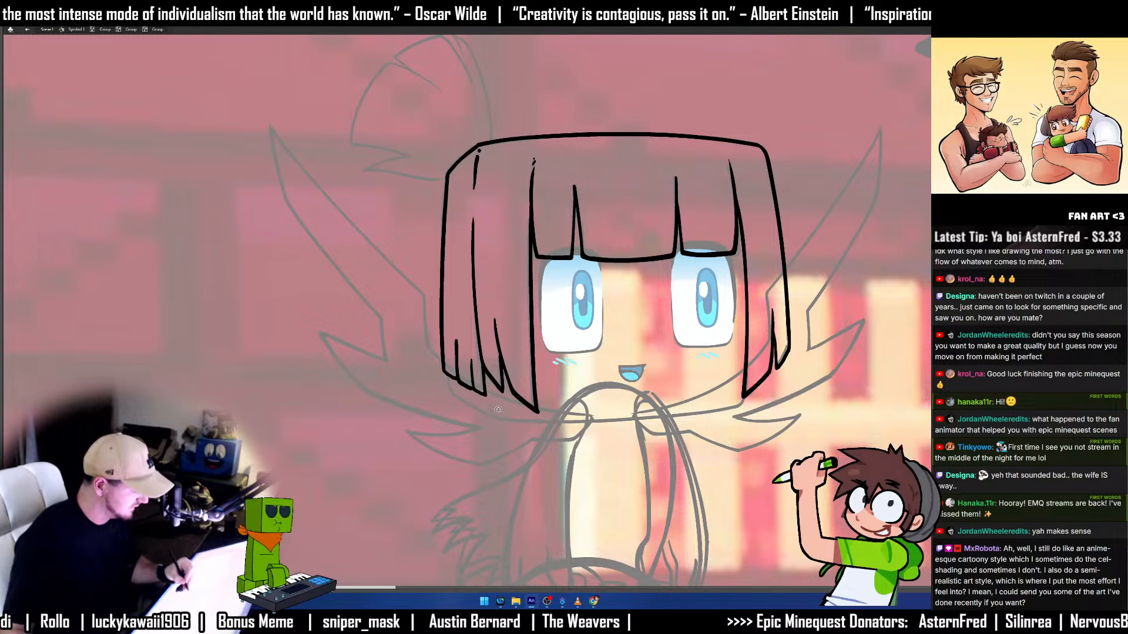
{"action": "left_click_drag", "start_coordinate": [500, 414], "coordinate": [743, 412]}
{"action": "key", "text": "b"}
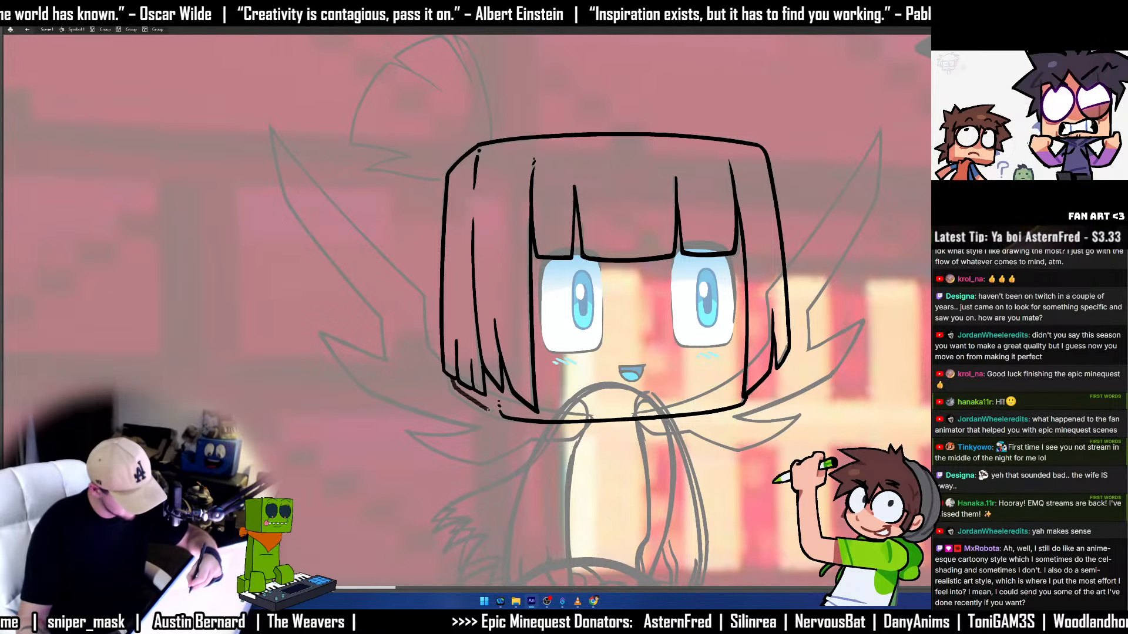
{"action": "left_click_drag", "start_coordinate": [465, 394], "coordinate": [507, 419]}
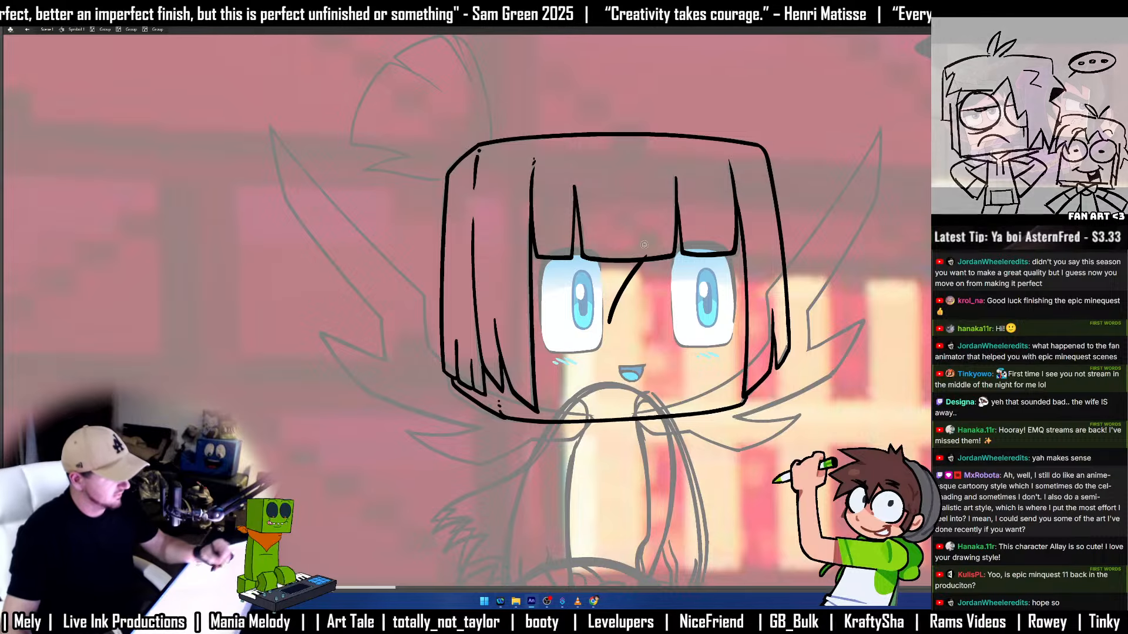
Open a nested group for the hair tuft and ink its pointed upper tips and curved right edge along the sketch.
{"action": "scroll", "coordinate": [526, 359], "scroll_direction": "up", "scroll_amount": 3}
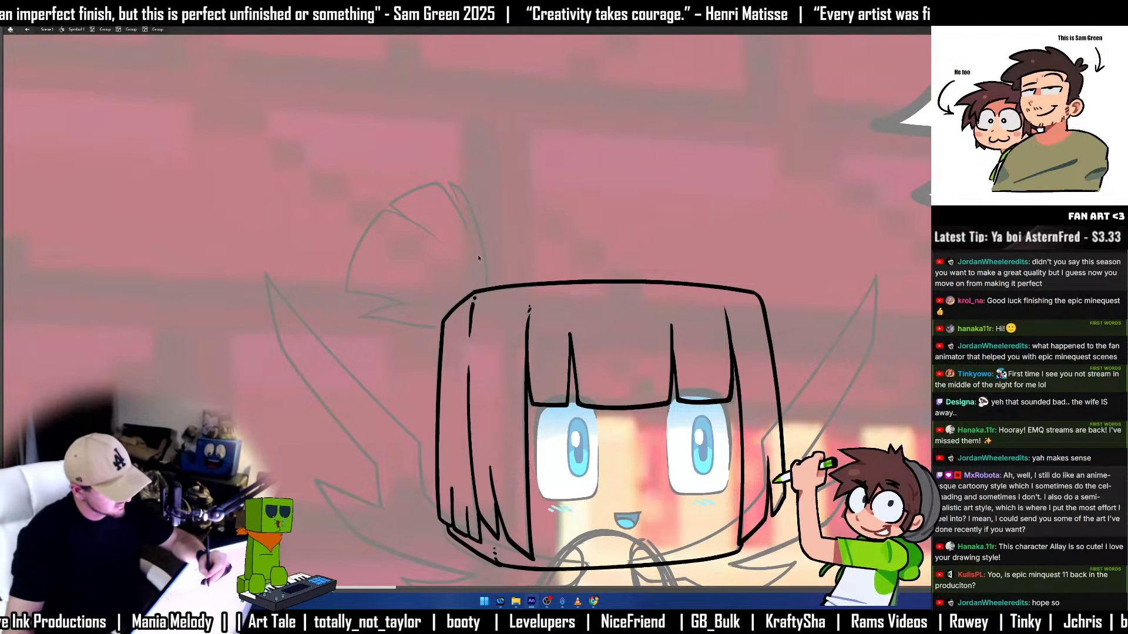
{"action": "double_click", "coordinate": [454, 200]}
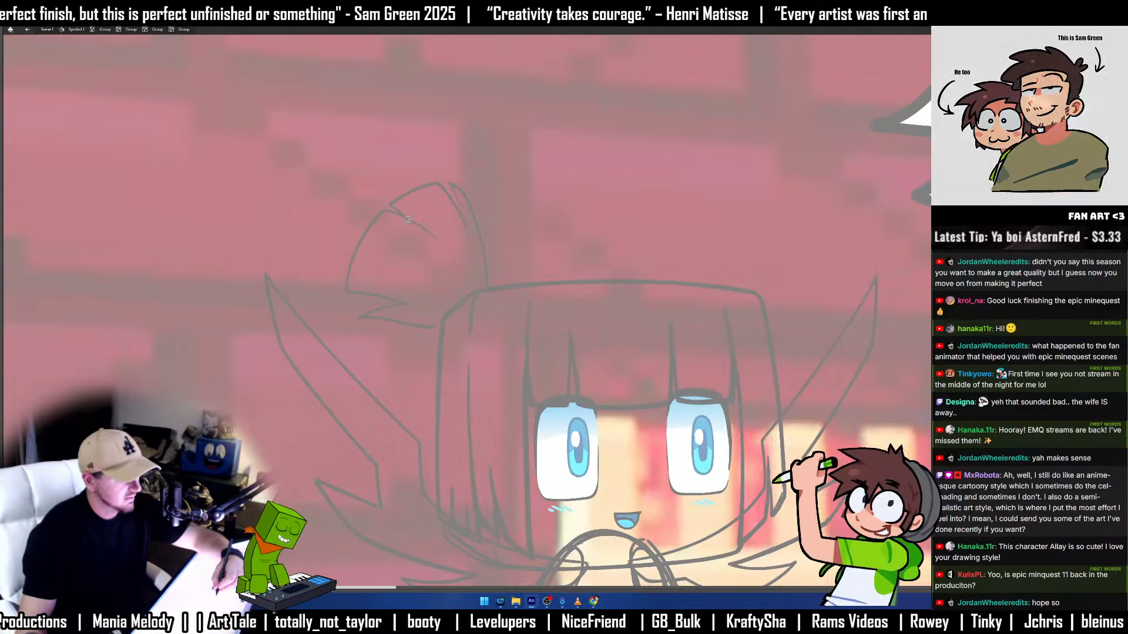
{"action": "mouse_move", "coordinate": [409, 222]}
{"action": "left_mouse_down"}
{"action": "mouse_move", "coordinate": [389, 206]}
{"action": "mouse_move", "coordinate": [435, 180]}
{"action": "mouse_move", "coordinate": [470, 230]}
{"action": "left_mouse_up"}
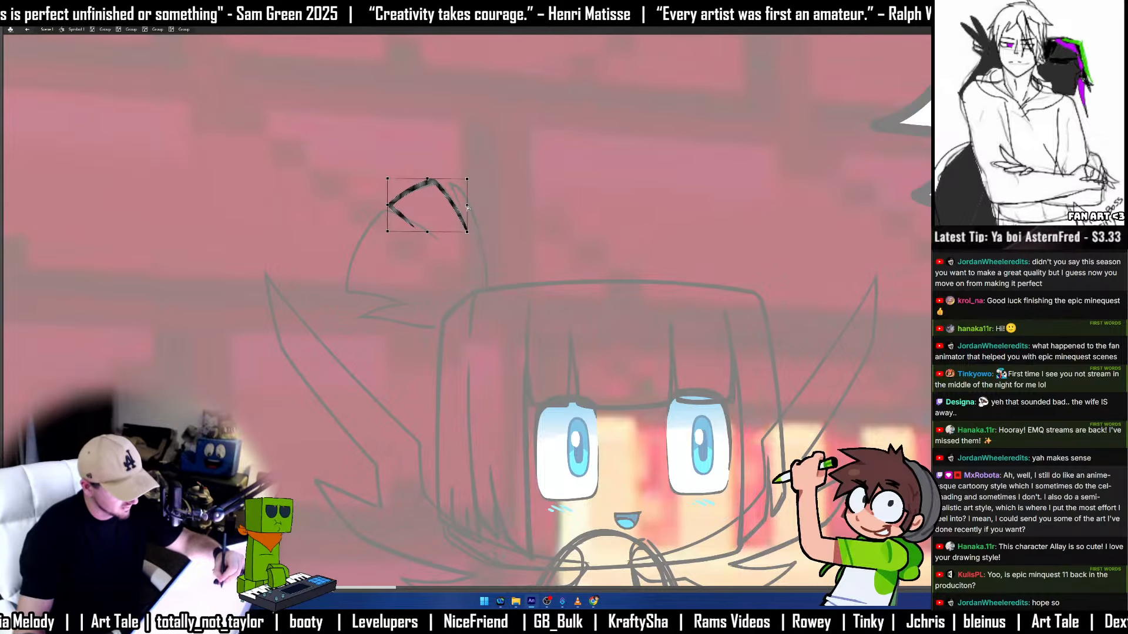
{"action": "mouse_move", "coordinate": [465, 223]}
{"action": "left_mouse_down"}
{"action": "mouse_move", "coordinate": [449, 183]}
{"action": "mouse_move", "coordinate": [475, 218]}
{"action": "mouse_move", "coordinate": [480, 290]}
{"action": "left_mouse_up"}
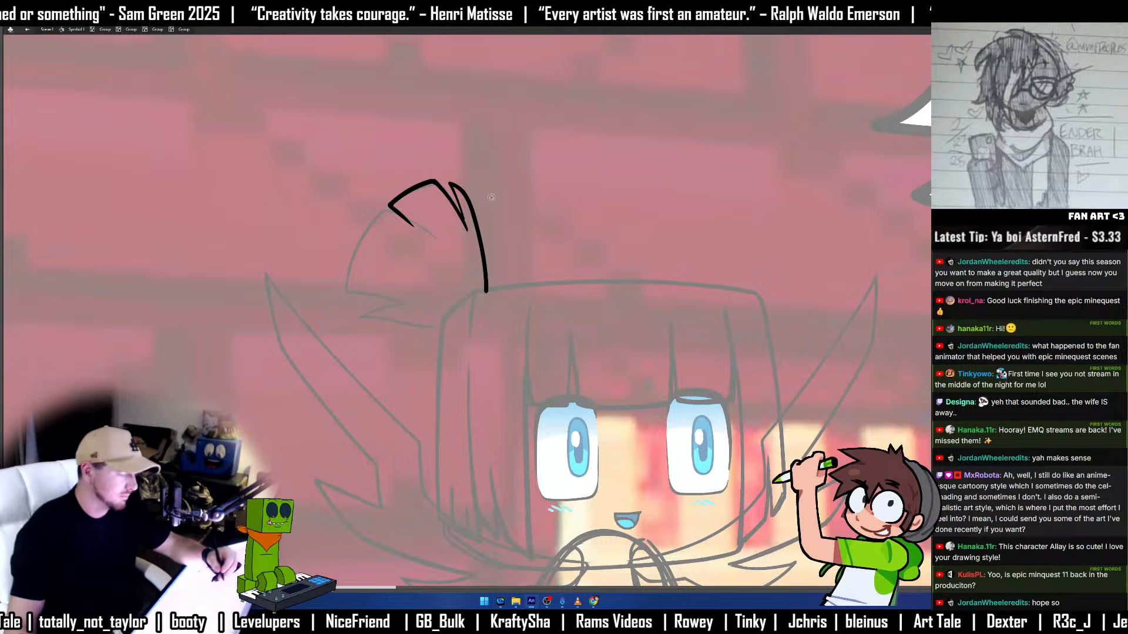
{"action": "mouse_move", "coordinate": [428, 215]}
{"action": "left_mouse_down"}
{"action": "mouse_move", "coordinate": [477, 198]}
{"action": "mouse_move", "coordinate": [484, 230]}
{"action": "left_mouse_up"}
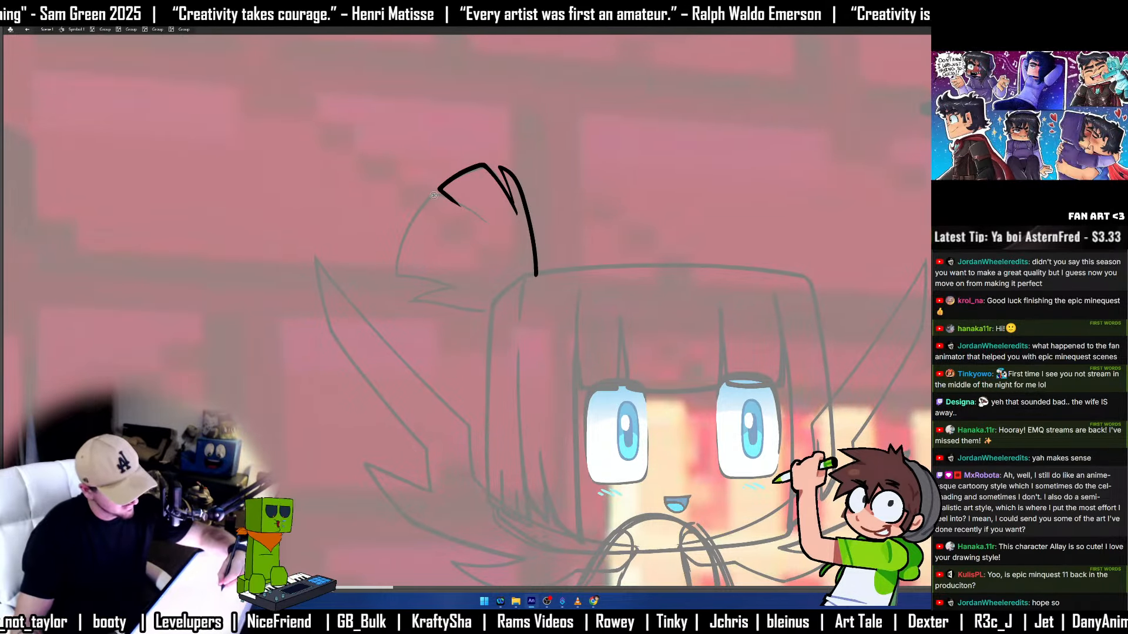
Ink the tuft's inner notch line and curved left edge, redoing the strokes until they follow the sketch.
{"action": "left_click_drag", "start_coordinate": [435, 197], "coordinate": [492, 230]}
{"action": "key", "text": "ctrl+z"}
{"action": "left_click_drag", "start_coordinate": [435, 196], "coordinate": [490, 228]}
{"action": "key", "text": "ctrl+z"}
{"action": "left_click_drag", "start_coordinate": [432, 196], "coordinate": [490, 228]}
{"action": "key", "text": "ctrl+z"}
{"action": "left_click_drag", "start_coordinate": [432, 196], "coordinate": [489, 229]}
{"action": "key", "text": "ctrl+z"}
{"action": "left_click_drag", "start_coordinate": [434, 195], "coordinate": [490, 228]}
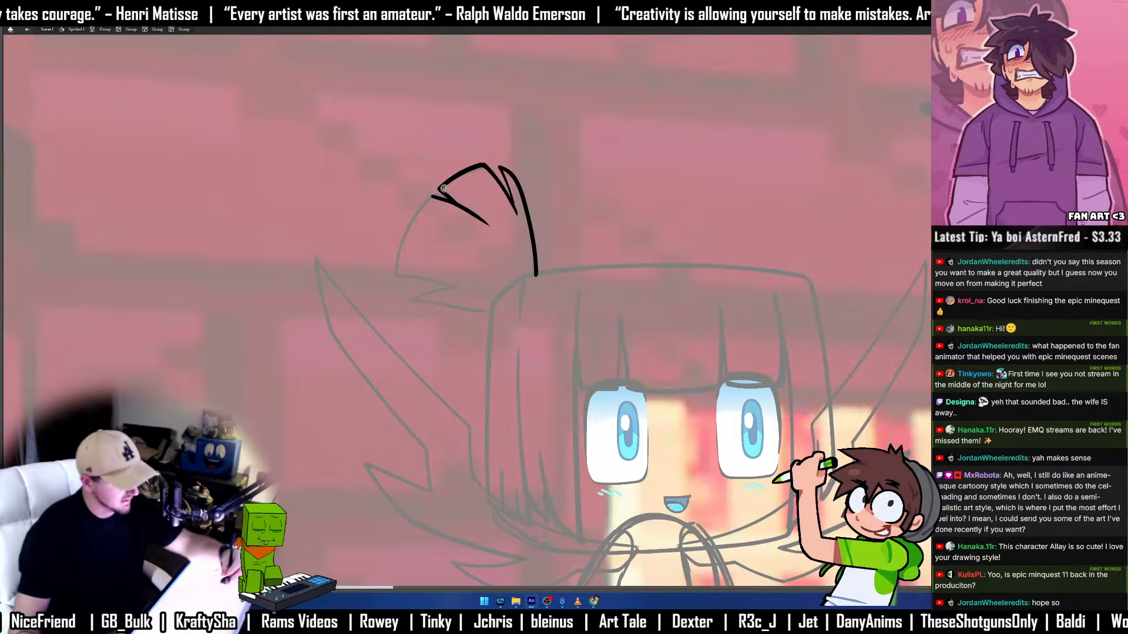
{"action": "mouse_move", "coordinate": [429, 203]}
{"action": "left_mouse_down"}
{"action": "mouse_move", "coordinate": [398, 272]}
{"action": "mouse_move", "coordinate": [429, 198]}
{"action": "left_mouse_up"}
{"action": "key", "text": "ctrl+z"}
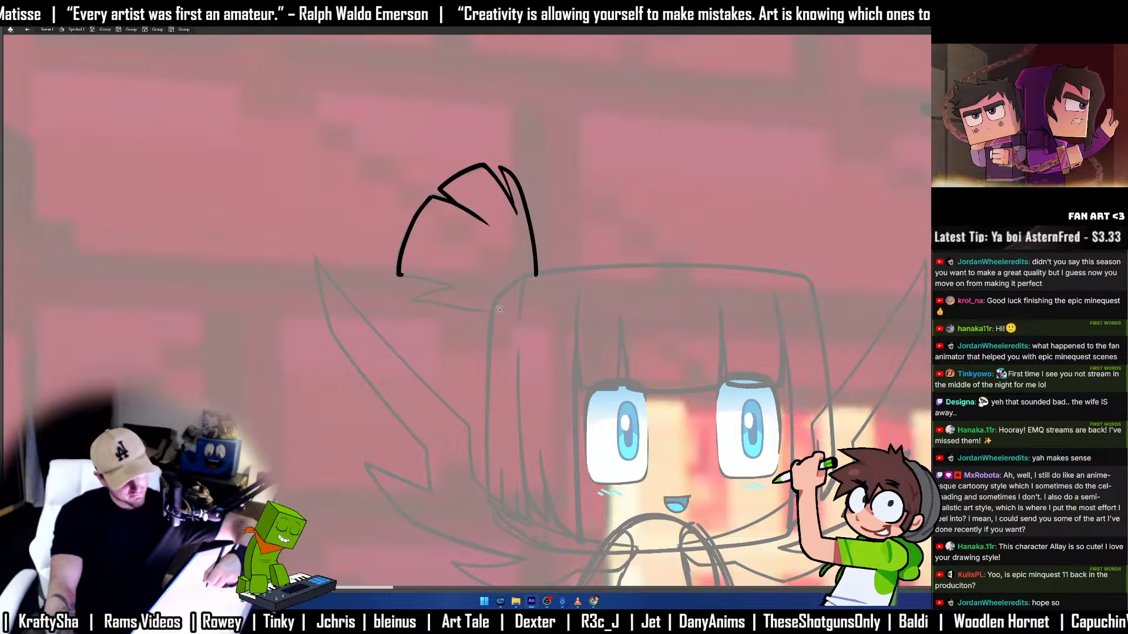
Ink the zigzag tips and lower edge at the tuft's base, redoing the line as separate strokes.
{"action": "mouse_move", "coordinate": [512, 306]}
{"action": "left_mouse_down"}
{"action": "mouse_move", "coordinate": [428, 299]}
{"action": "mouse_move", "coordinate": [461, 289]}
{"action": "mouse_move", "coordinate": [398, 281]}
{"action": "left_mouse_up"}
{"action": "key", "text": "ctrl+z"}
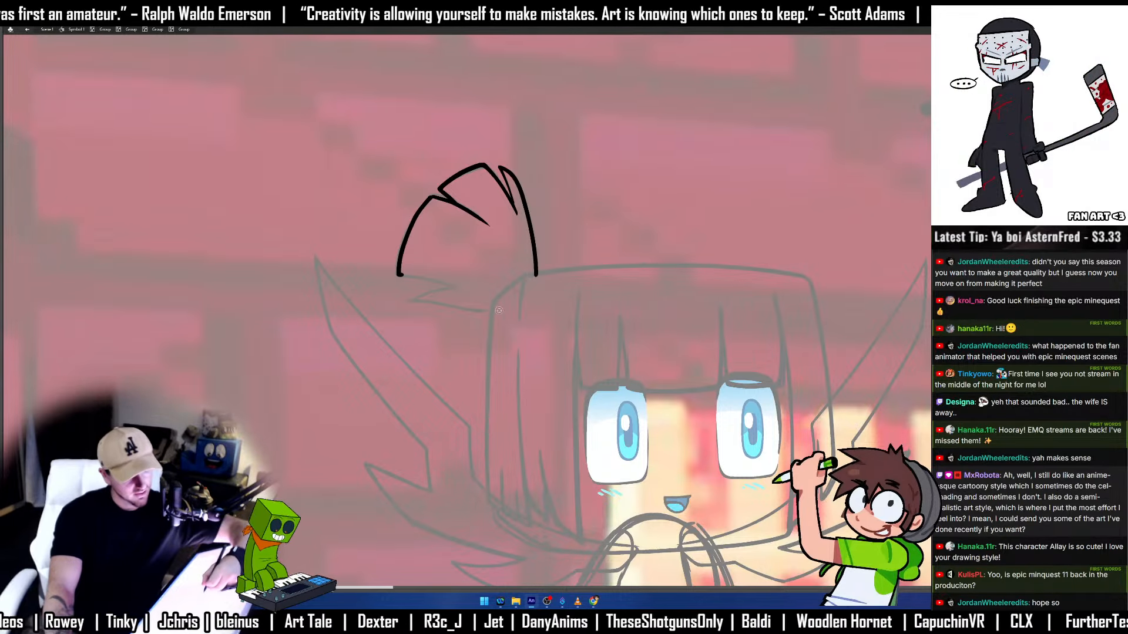
{"action": "mouse_move", "coordinate": [509, 307]}
{"action": "left_mouse_down"}
{"action": "mouse_move", "coordinate": [413, 303]}
{"action": "mouse_move", "coordinate": [461, 290]}
{"action": "mouse_move", "coordinate": [400, 279]}
{"action": "left_mouse_up"}
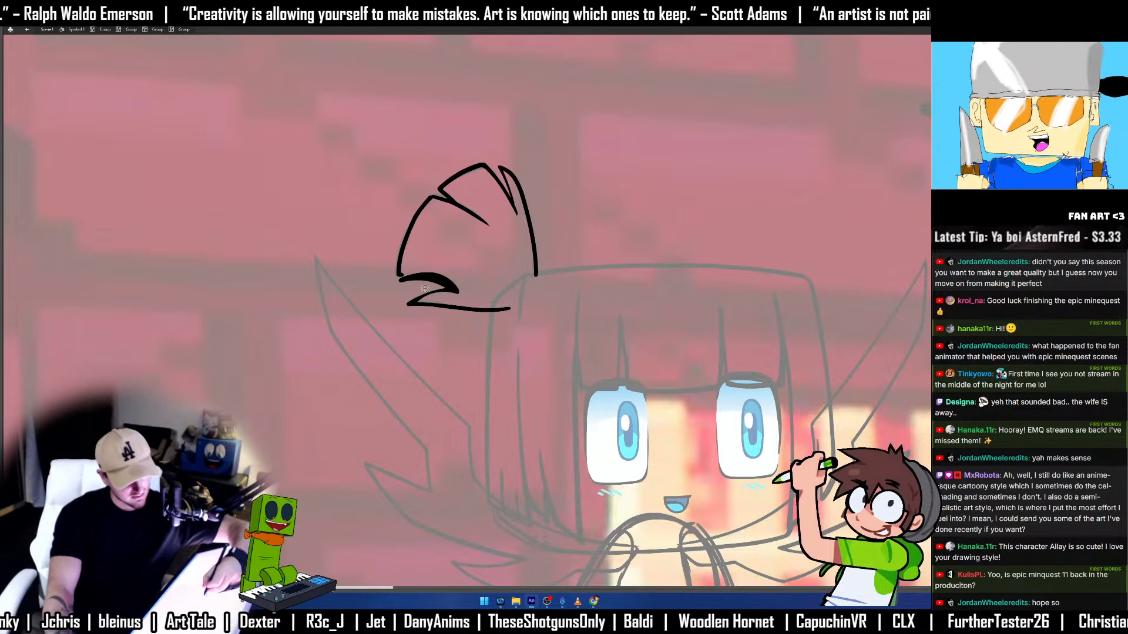
{"action": "key", "text": "ctrl+z"}
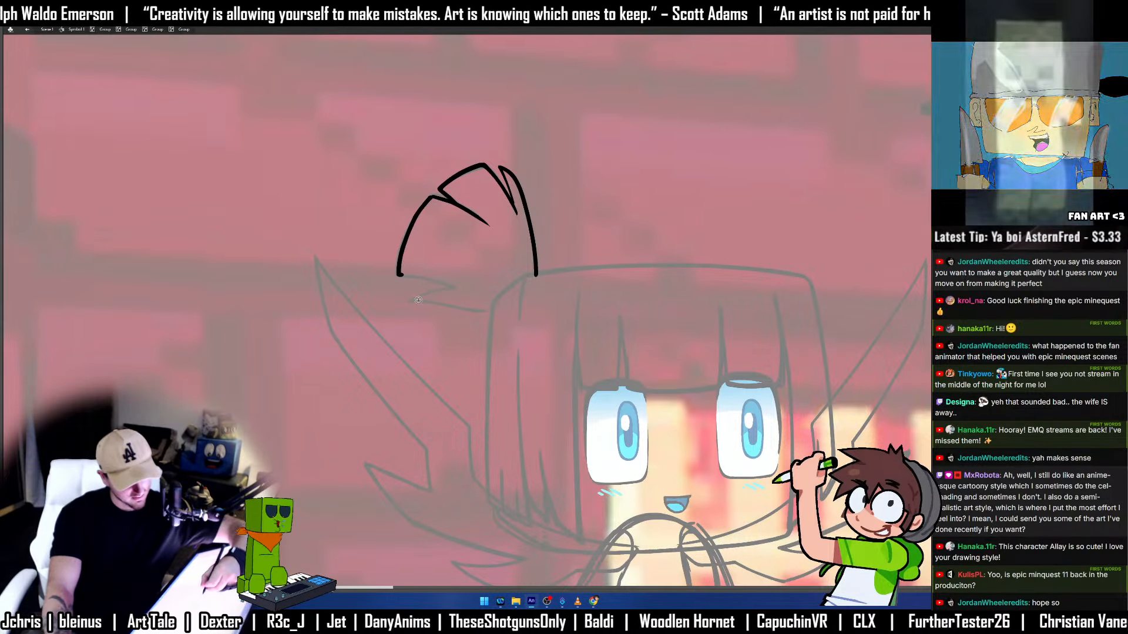
{"action": "left_click_drag", "start_coordinate": [402, 304], "coordinate": [494, 313]}
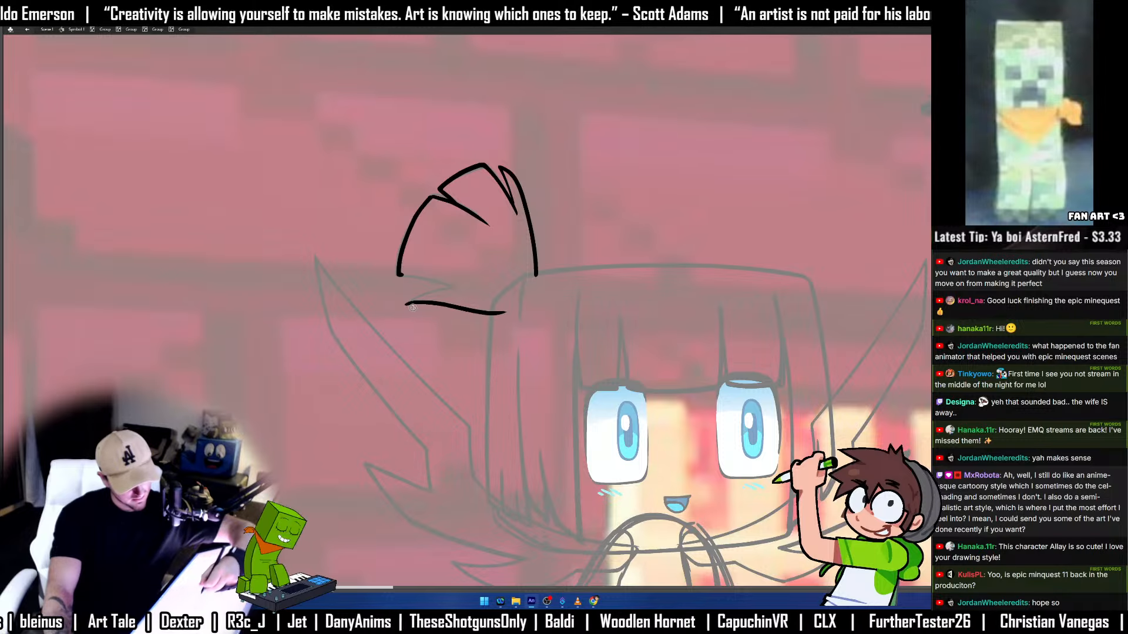
{"action": "mouse_move", "coordinate": [404, 304]}
{"action": "left_mouse_down"}
{"action": "mouse_move", "coordinate": [462, 289]}
{"action": "mouse_move", "coordinate": [398, 276]}
{"action": "left_mouse_up"}
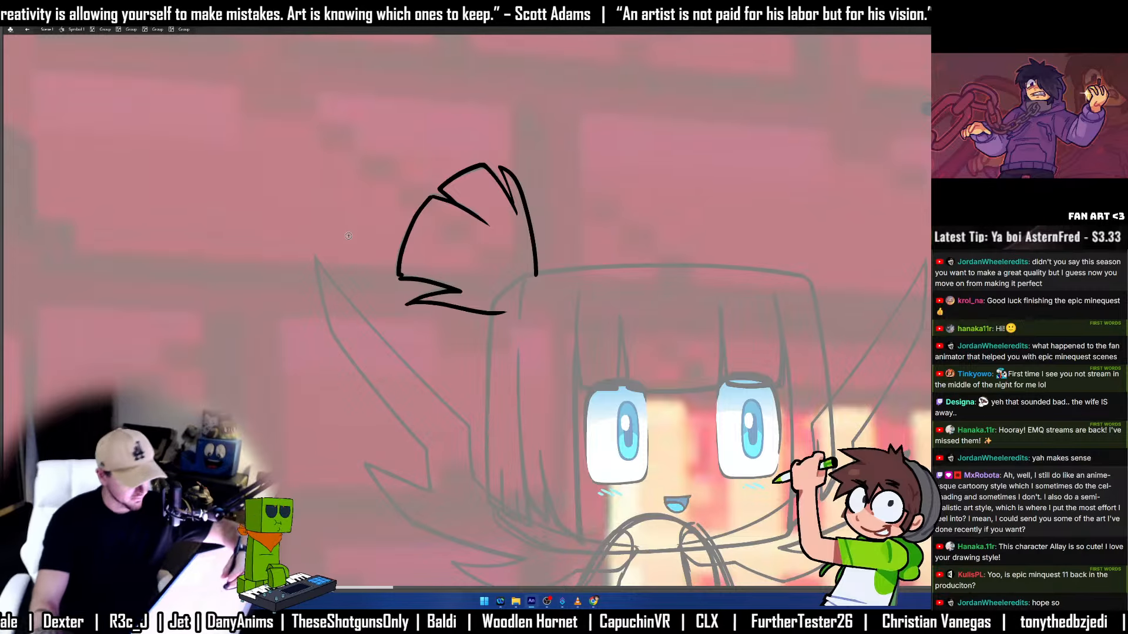
Adjust the tuft's lower stroke, ink a rounded curve joining it to the right edge, and show the hidden panels again.
{"action": "key", "text": "v"}
{"action": "left_click_drag", "start_coordinate": [436, 341], "coordinate": [405, 270]}
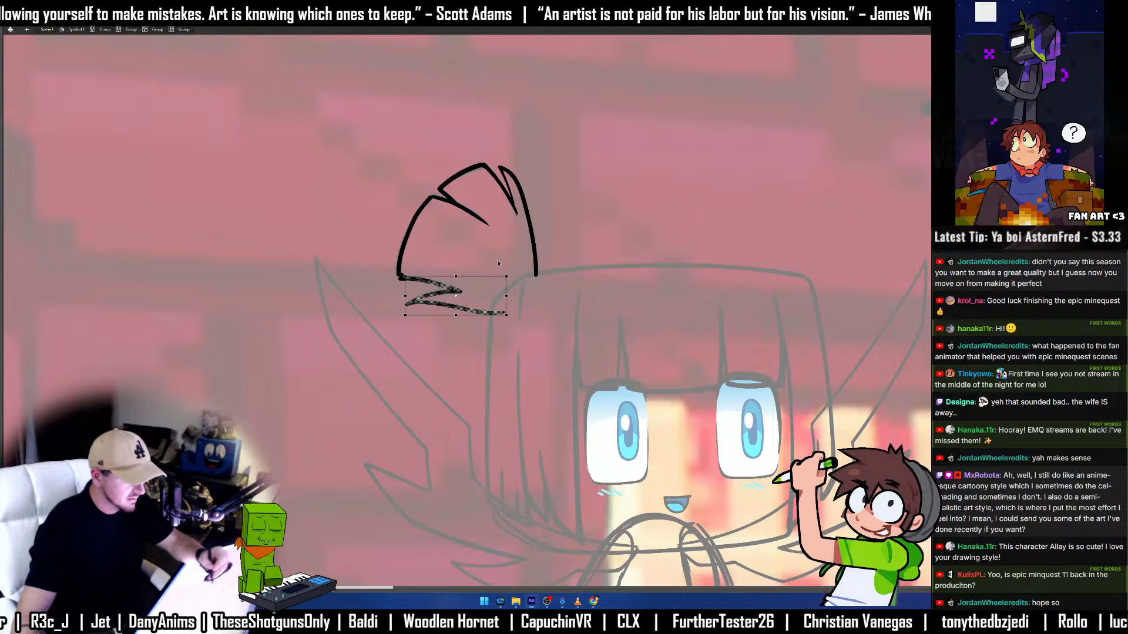
{"action": "mouse_move", "coordinate": [506, 286]}
{"action": "left_mouse_down"}
{"action": "mouse_move", "coordinate": [507, 278]}
{"action": "mouse_move", "coordinate": [644, 274]}
{"action": "left_mouse_up"}
{"action": "left_click", "coordinate": [547, 209]}
{"action": "key", "text": "b"}
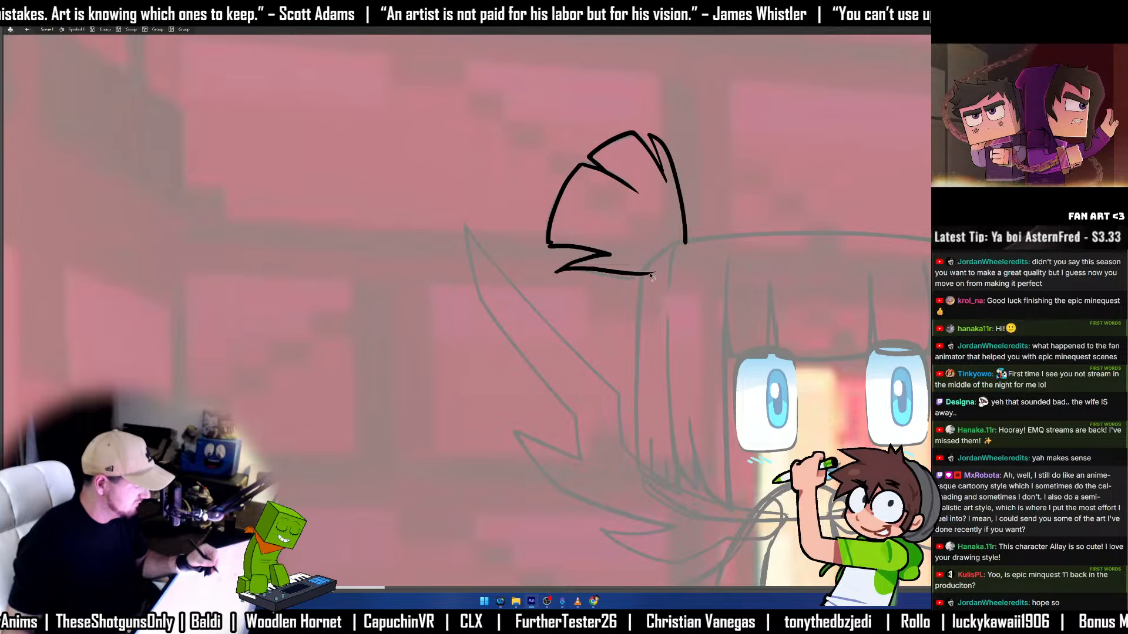
{"action": "mouse_move", "coordinate": [642, 276]}
{"action": "left_mouse_down"}
{"action": "mouse_move", "coordinate": [675, 266]}
{"action": "mouse_move", "coordinate": [685, 240]}
{"action": "mouse_move", "coordinate": [659, 290]}
{"action": "left_mouse_up"}
{"action": "key", "text": "v"}
{"action": "key", "text": "F4"}
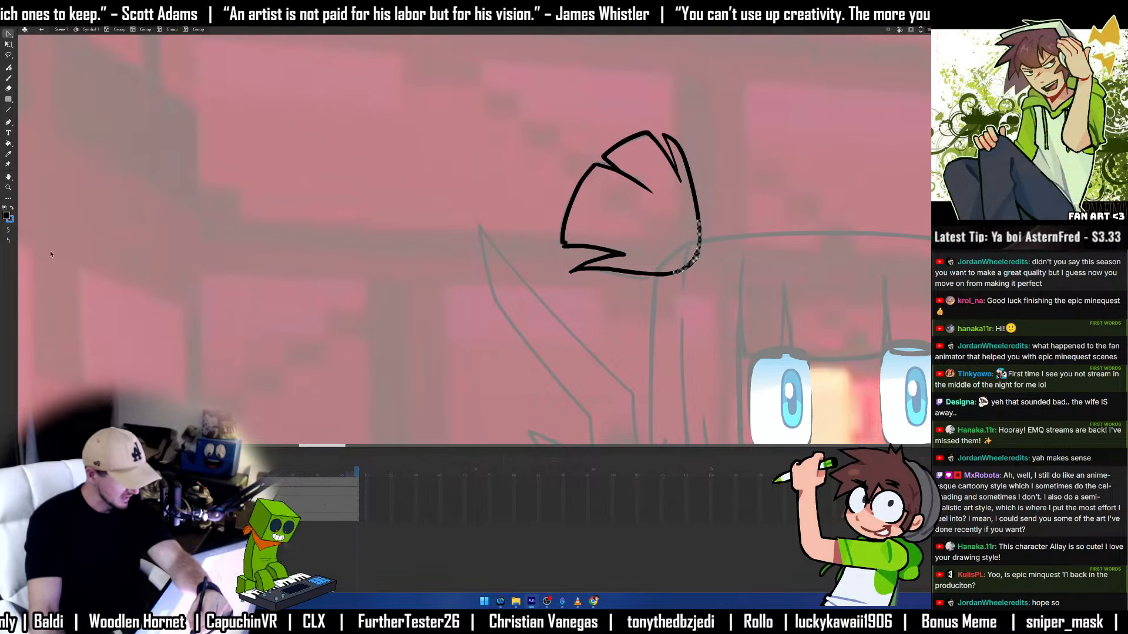
{"action": "left_click", "coordinate": [721, 259]}
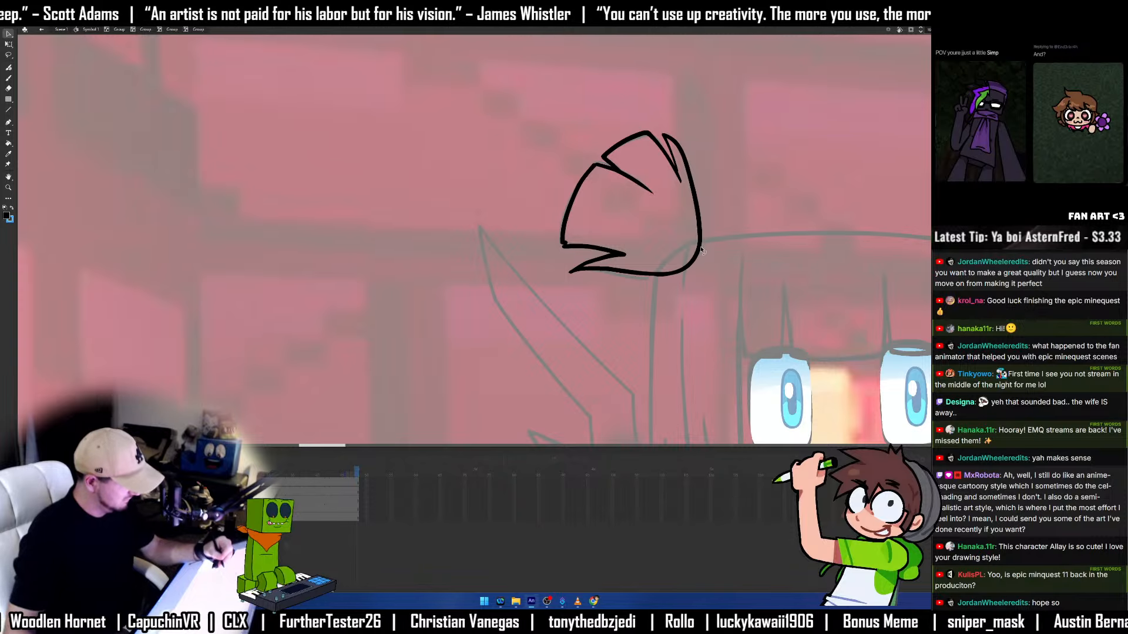
Select all the tuft linework, rotate it slightly clockwise with Free Transform, and exit the tuft group.
{"action": "left_click_drag", "start_coordinate": [761, 351], "coordinate": [641, 374]}
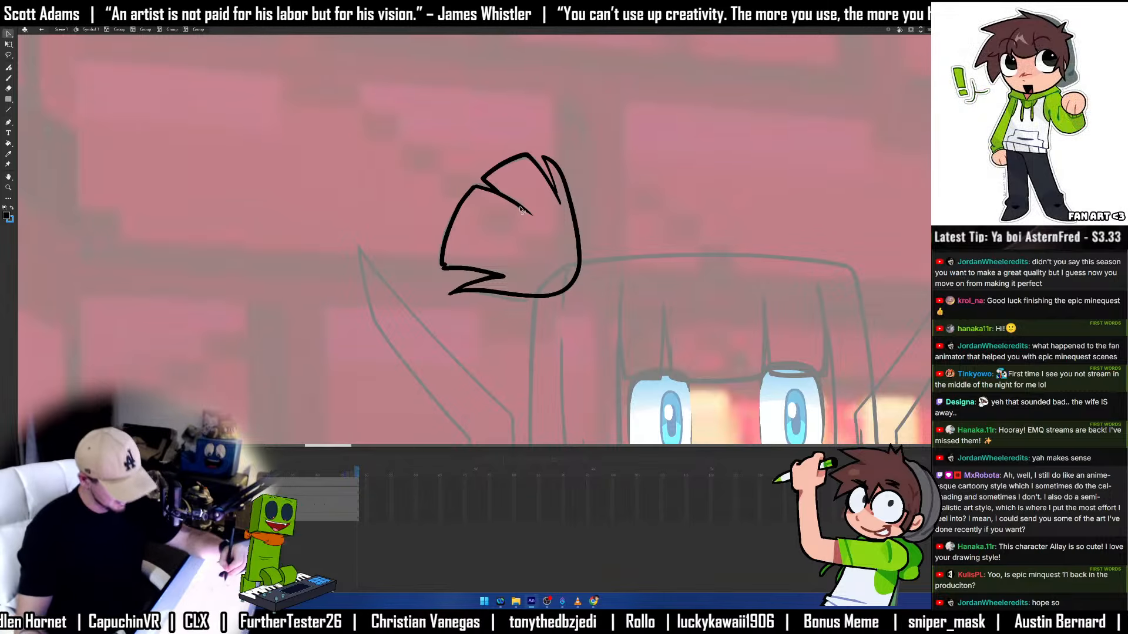
{"action": "key", "text": "b"}
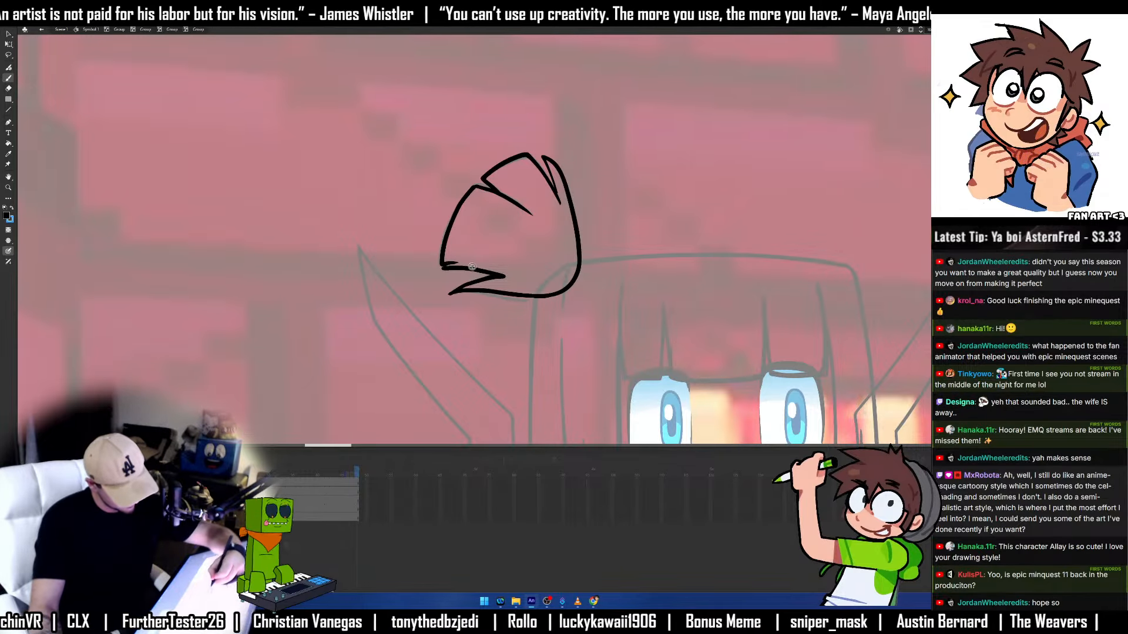
{"action": "left_click_drag", "start_coordinate": [651, 314], "coordinate": [622, 278]}
{"action": "key", "text": "v"}
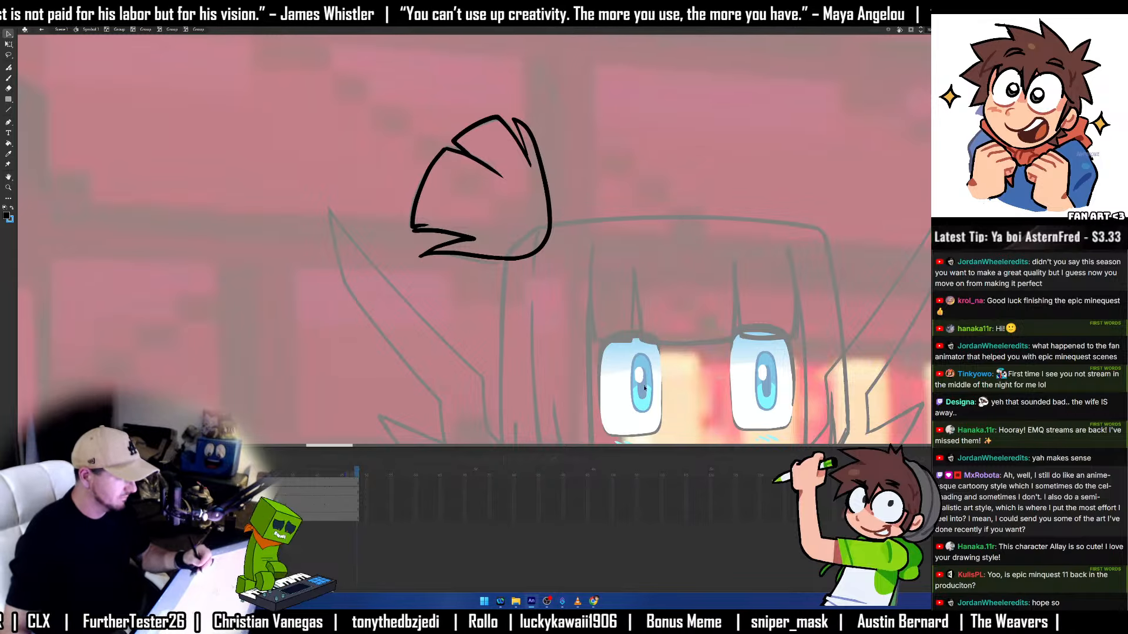
{"action": "key", "text": "ctrl+a"}
{"action": "key", "text": "q"}
{"action": "left_click_drag", "start_coordinate": [531, 113], "coordinate": [534, 114]}
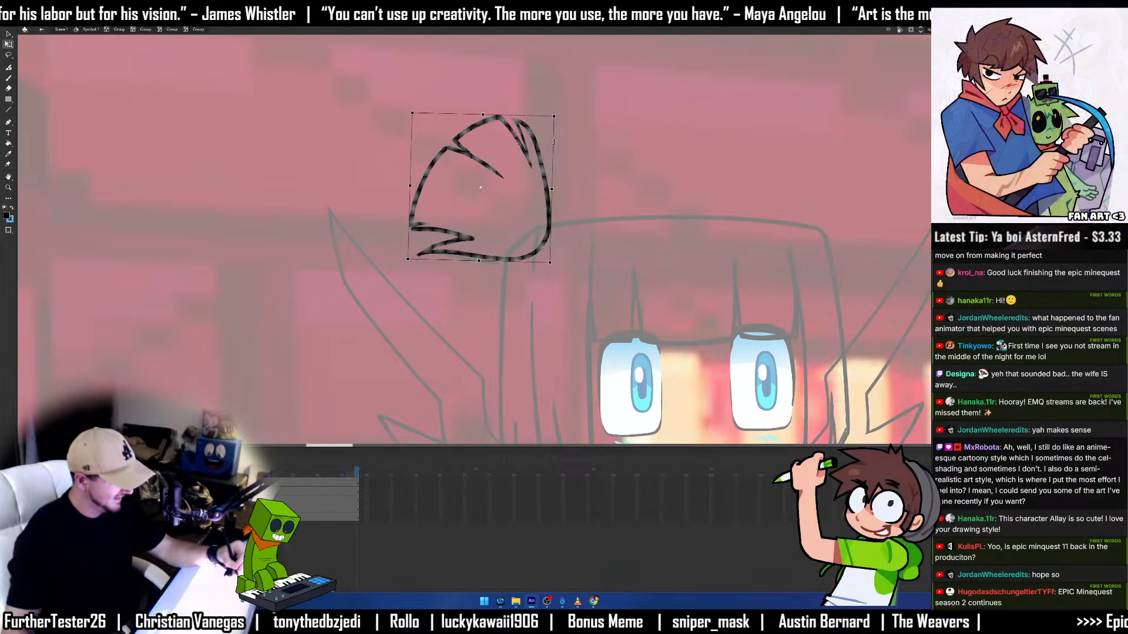
{"action": "left_click", "coordinate": [570, 294]}
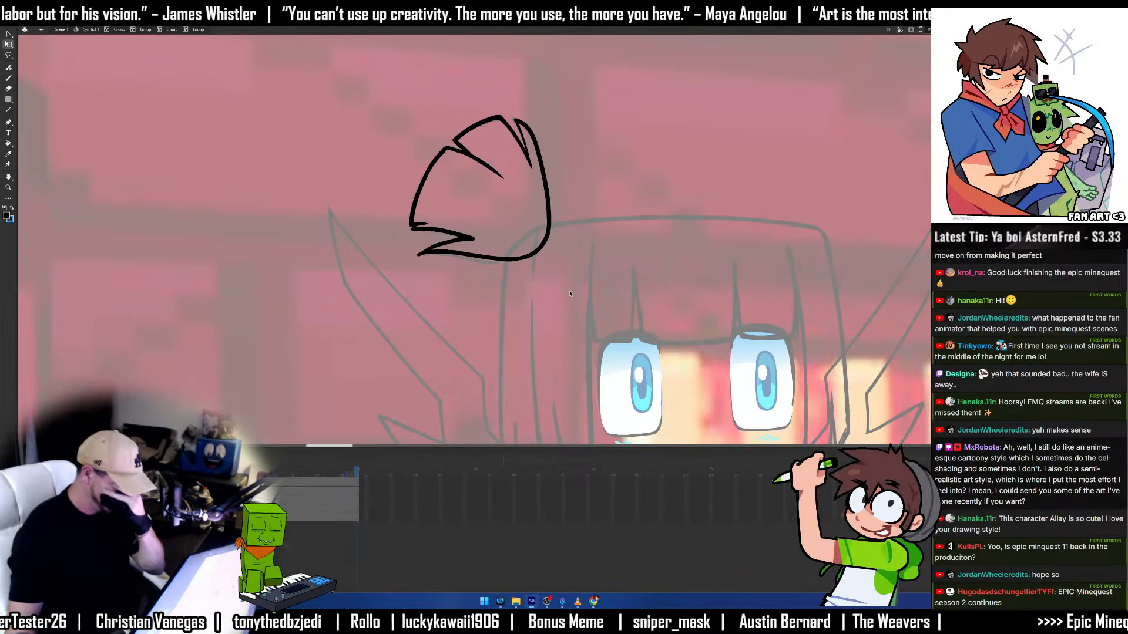
{"action": "key", "text": "v"}
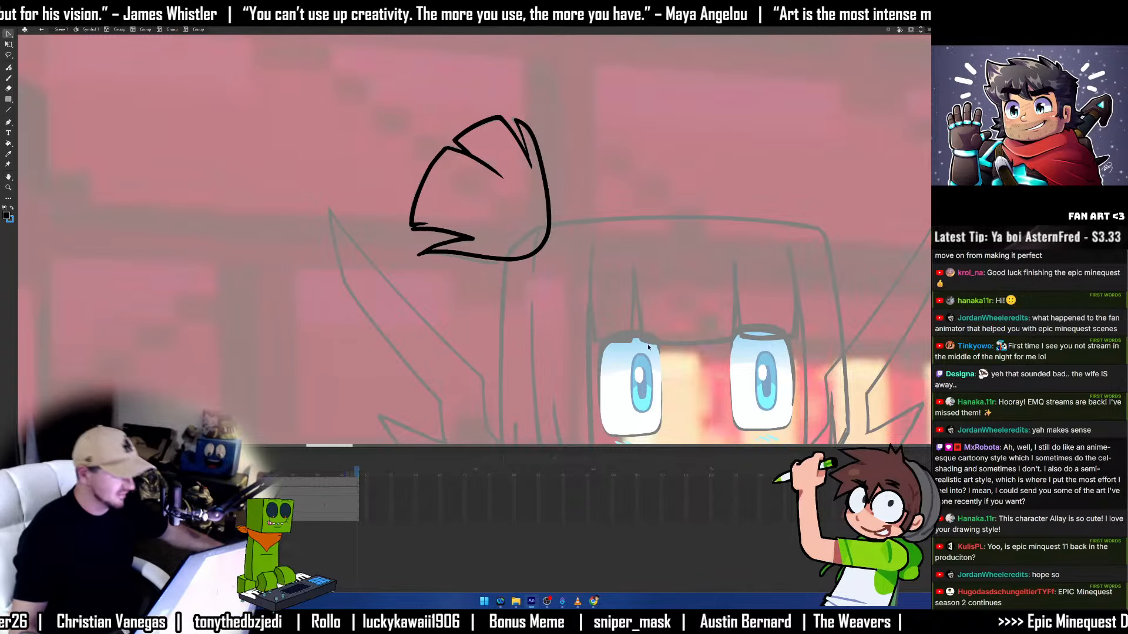
{"action": "left_click_drag", "start_coordinate": [658, 348], "coordinate": [580, 243]}
{"action": "double_click", "coordinate": [517, 397]}
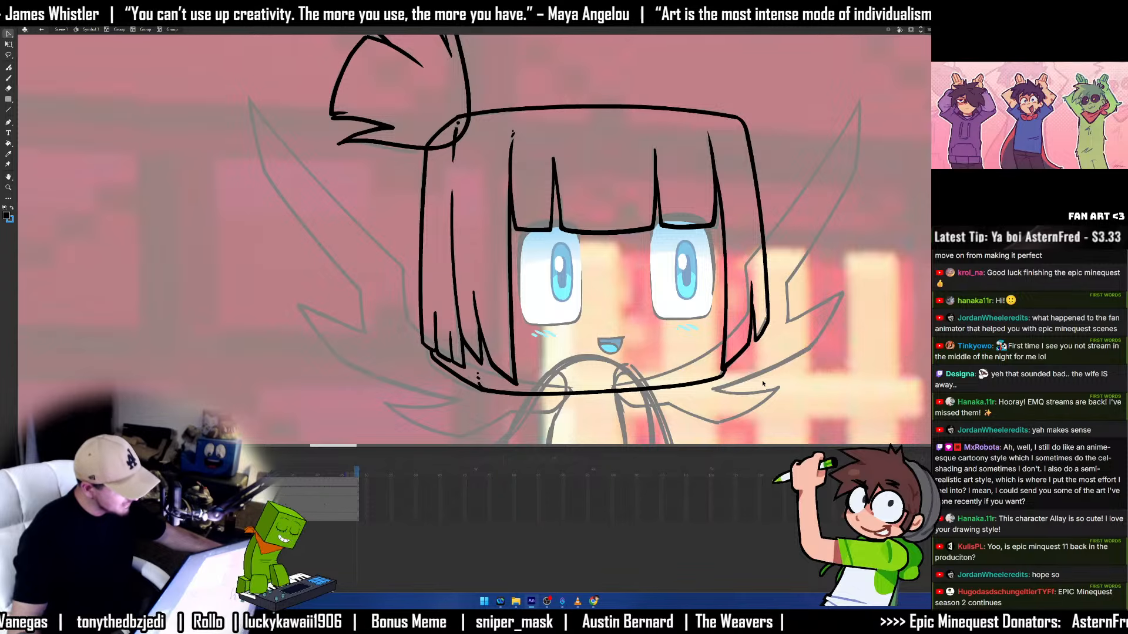
Select the hair linework without the tuft and fine-tune its size and width with Free Transform.
{"action": "key", "text": "b"}
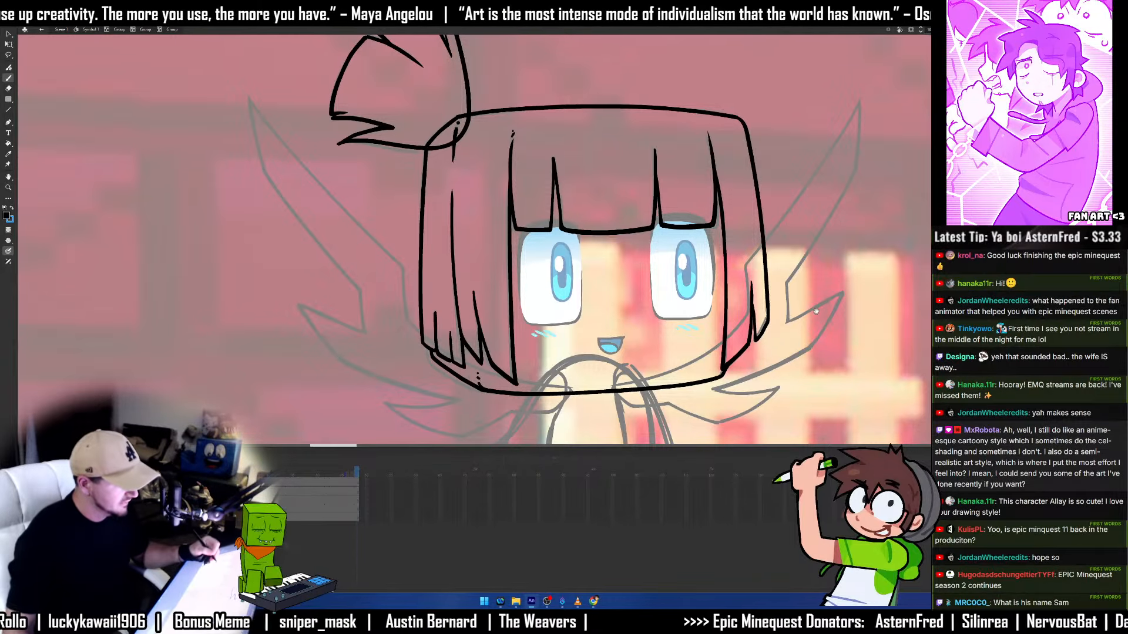
{"action": "left_click_drag", "start_coordinate": [816, 312], "coordinate": [754, 314]}
{"action": "key", "text": "v"}
{"action": "left_click", "coordinate": [674, 118]}
{"action": "key", "text": "q"}
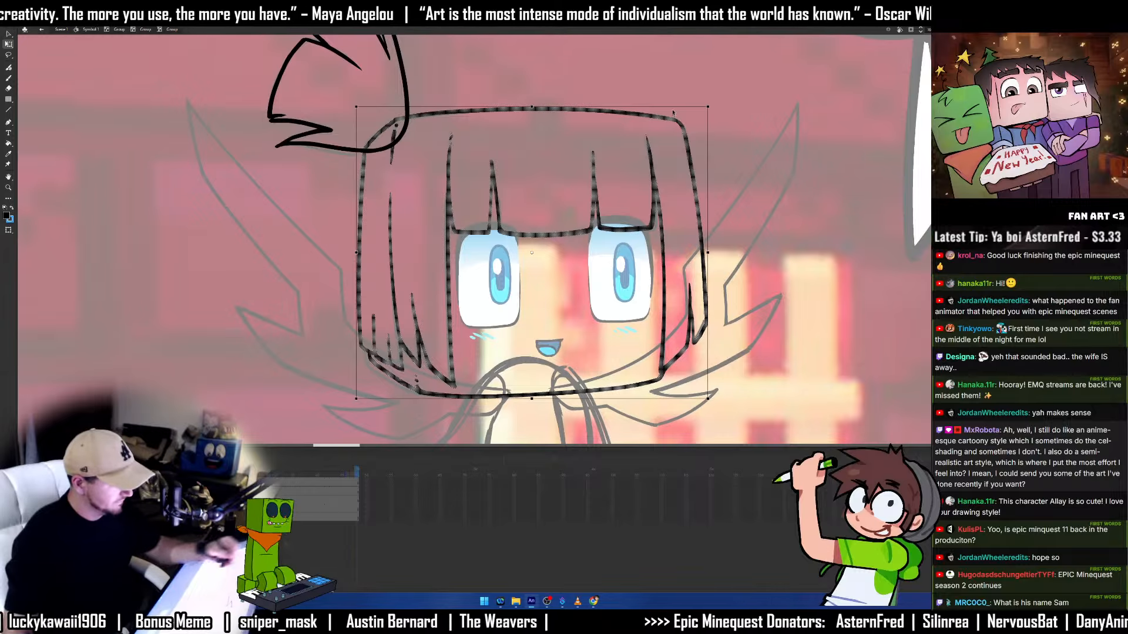
{"action": "left_click_drag", "start_coordinate": [708, 108], "coordinate": [713, 107]}
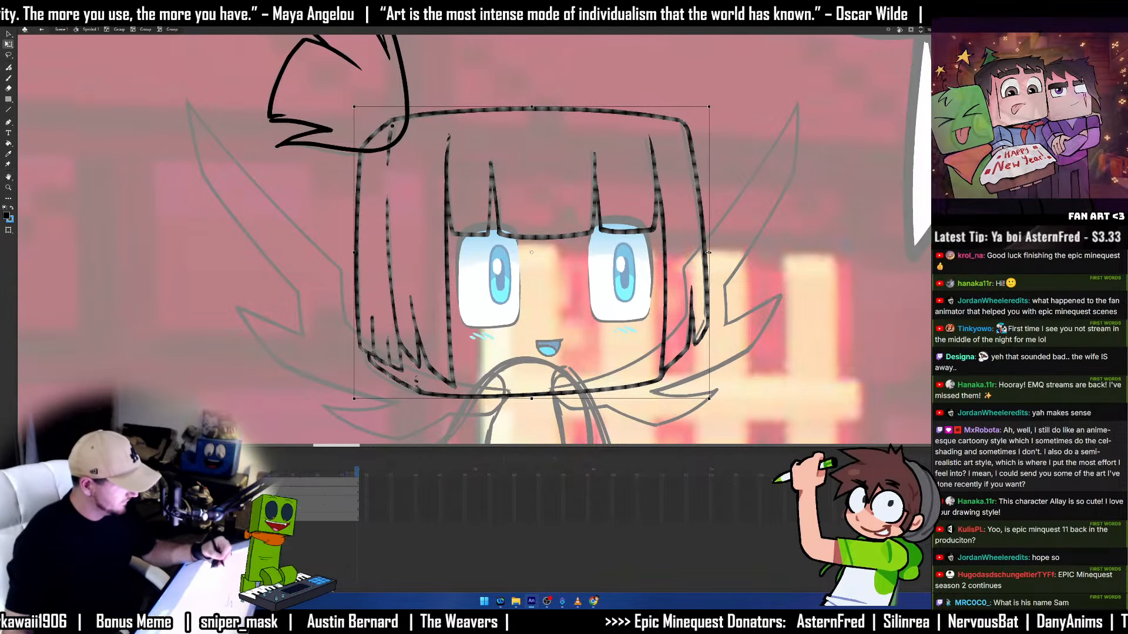
{"action": "left_click_drag", "start_coordinate": [709, 253], "coordinate": [707, 252]}
{"action": "left_click", "coordinate": [722, 239]}
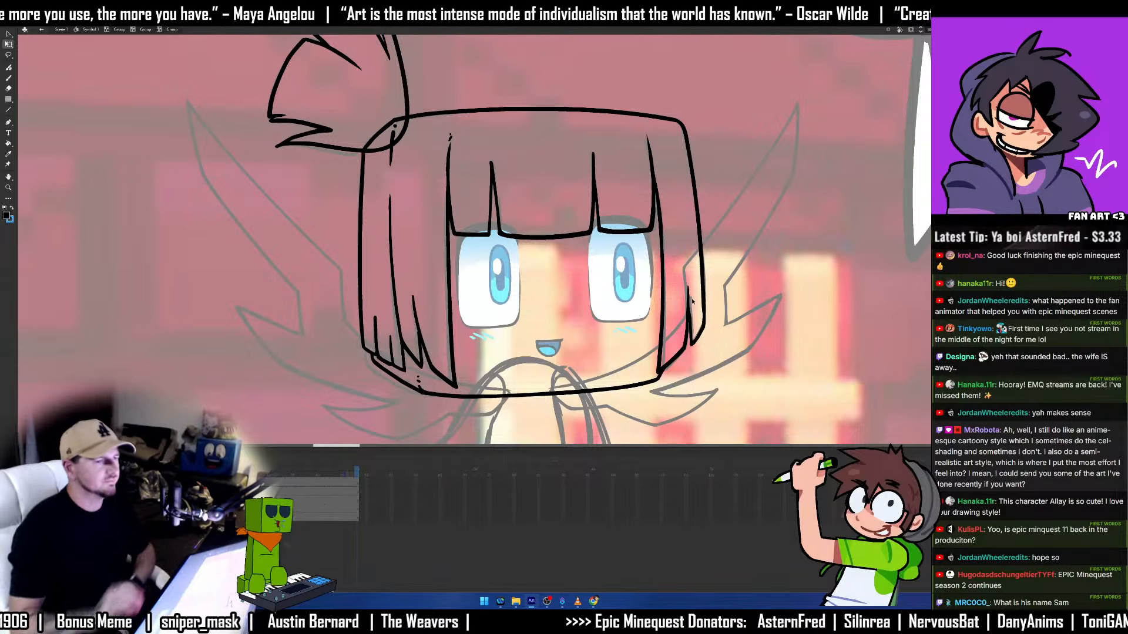
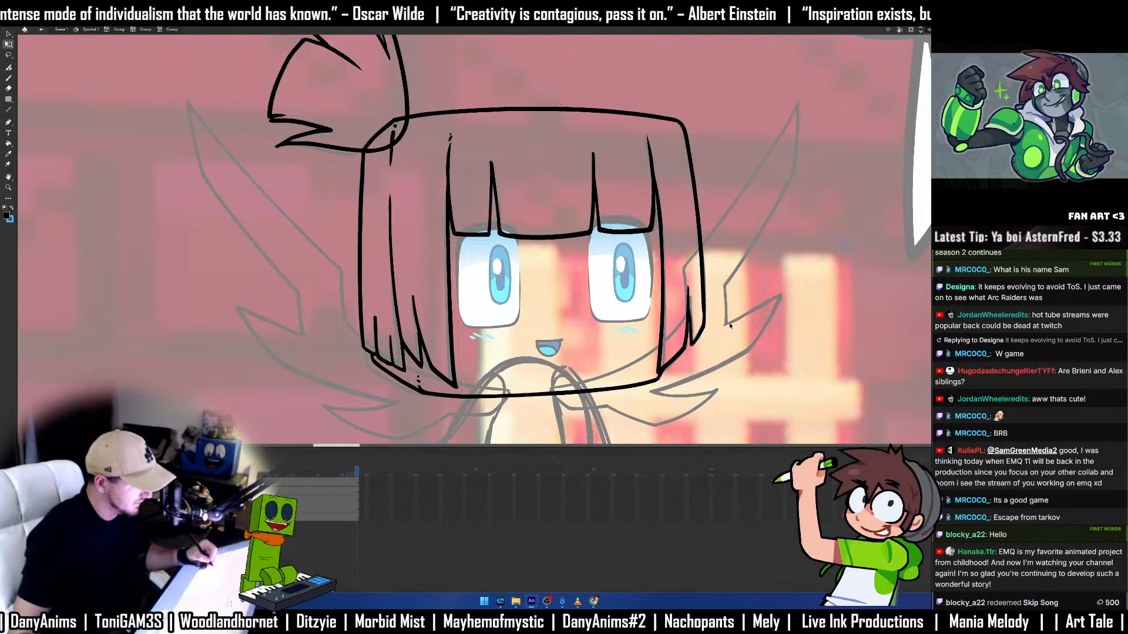
{"action": "key", "text": "ctrl+a"}
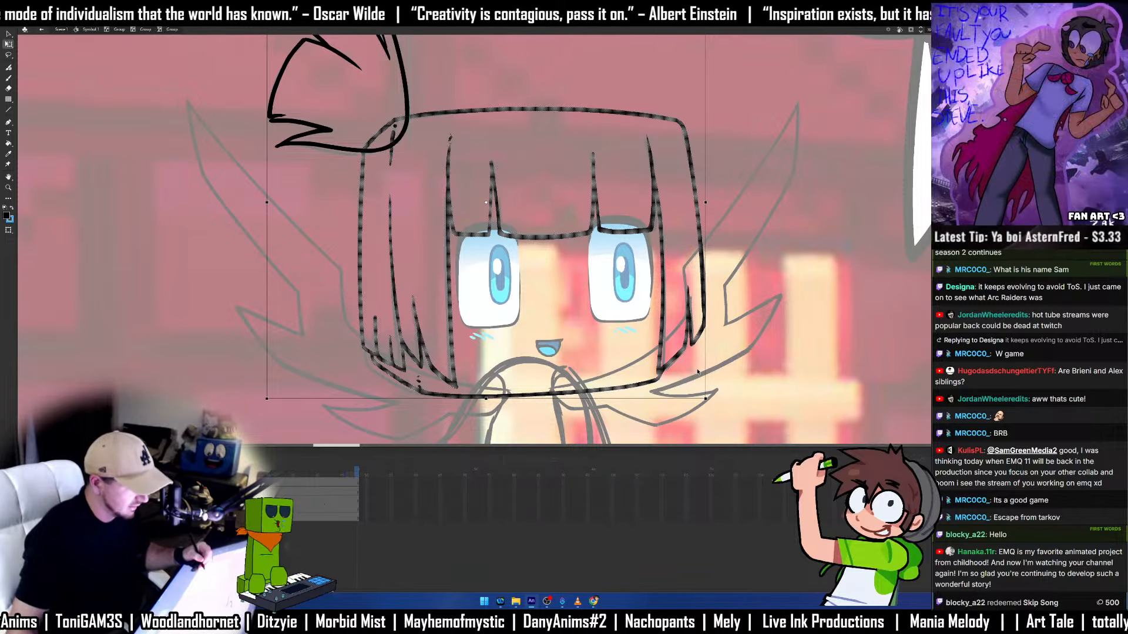
{"action": "left_click", "coordinate": [402, 140], "text": "shift"}
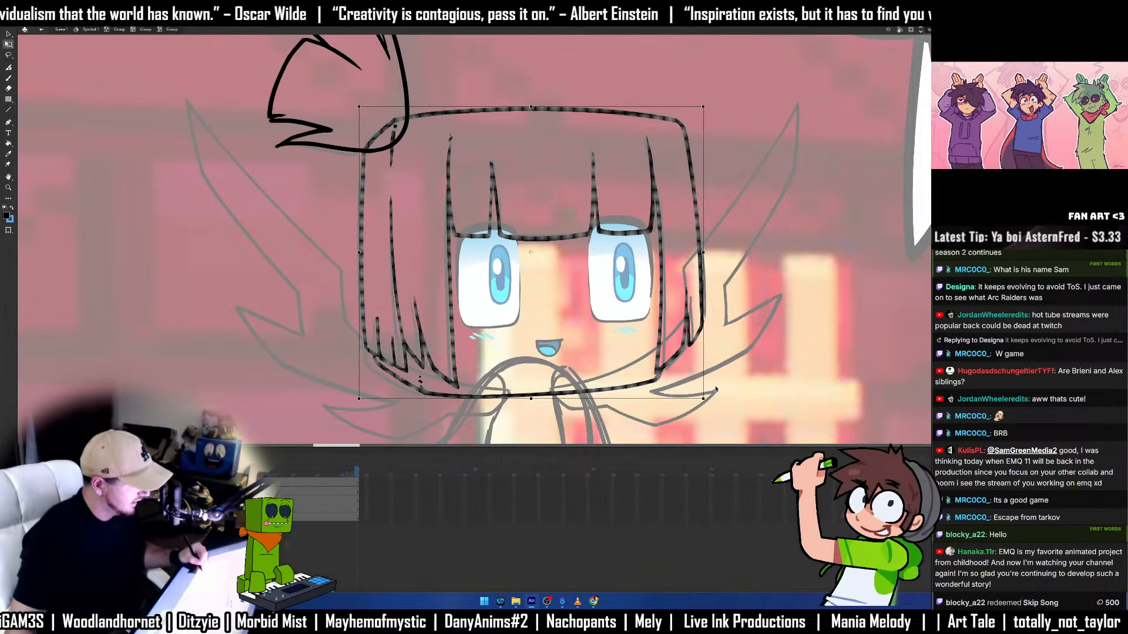
{"action": "left_click", "coordinate": [715, 389]}
Break the upper end of the left parting line in the bangs into small dots with the eraser and brush.
{"action": "left_click_drag", "start_coordinate": [588, 264], "coordinate": [559, 272]}
{"action": "key", "text": "b"}
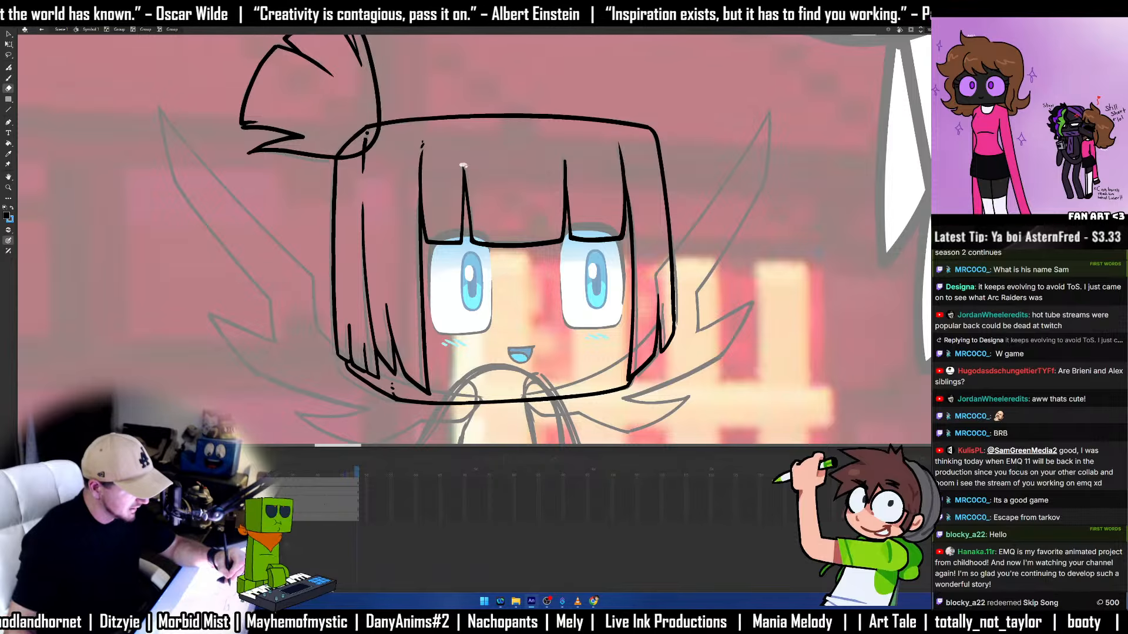
{"action": "key", "text": "b"}
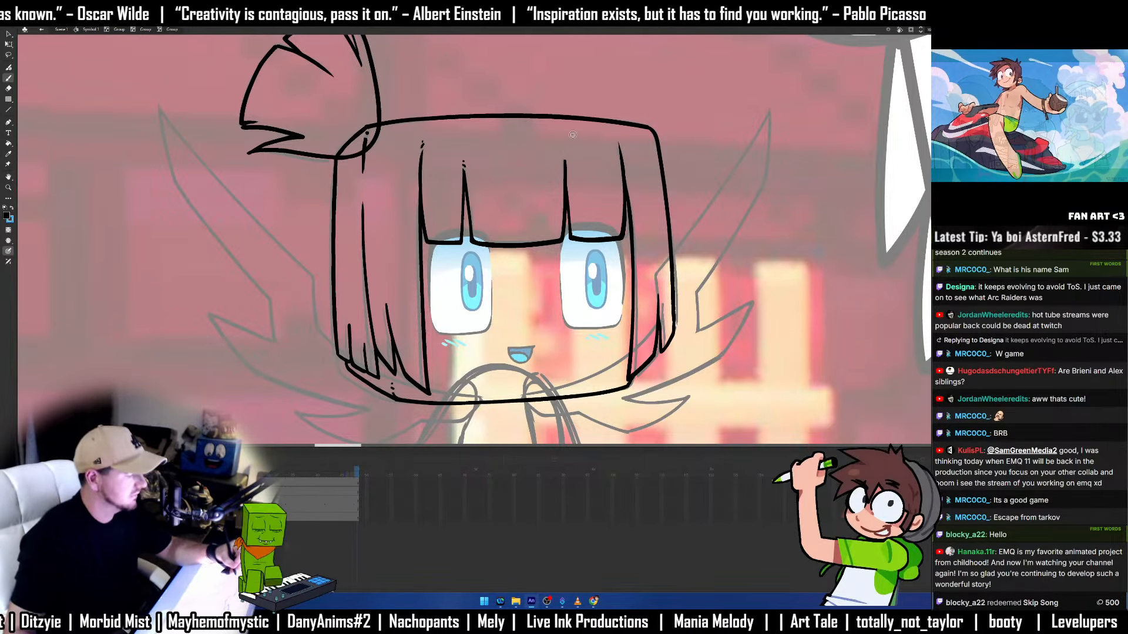
{"action": "left_click_drag", "start_coordinate": [616, 148], "coordinate": [596, 137]}
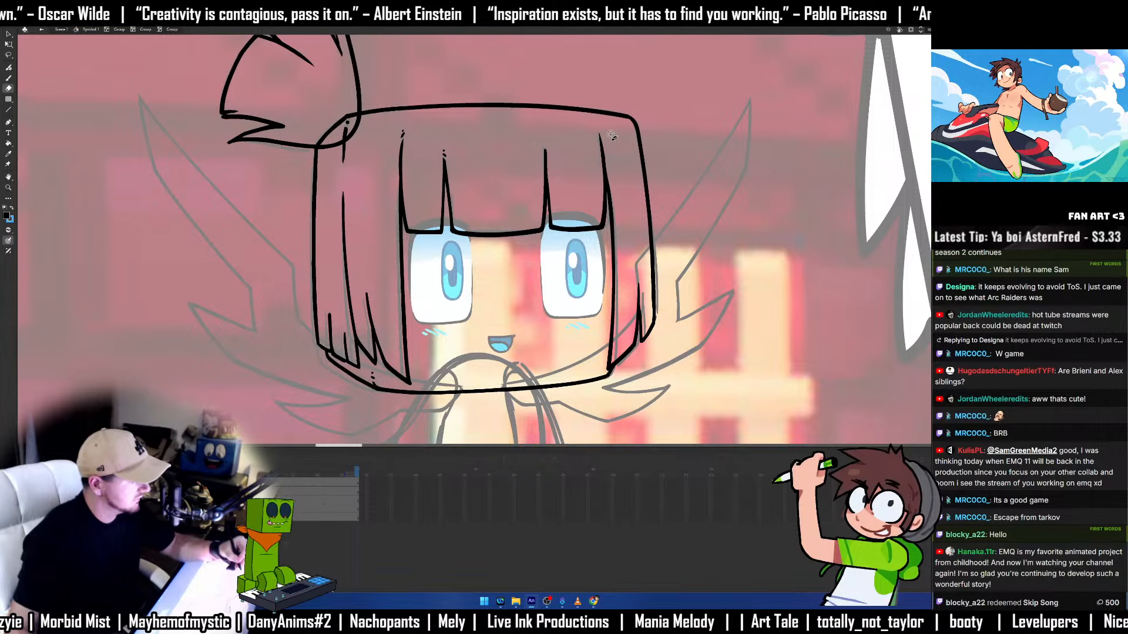
{"action": "left_click_drag", "start_coordinate": [684, 224], "coordinate": [677, 183]}
Create a new group for the wings and ink the right wing's inner curve from the neck up to its short vertical edge.
{"action": "key", "text": "ctrl+g"}
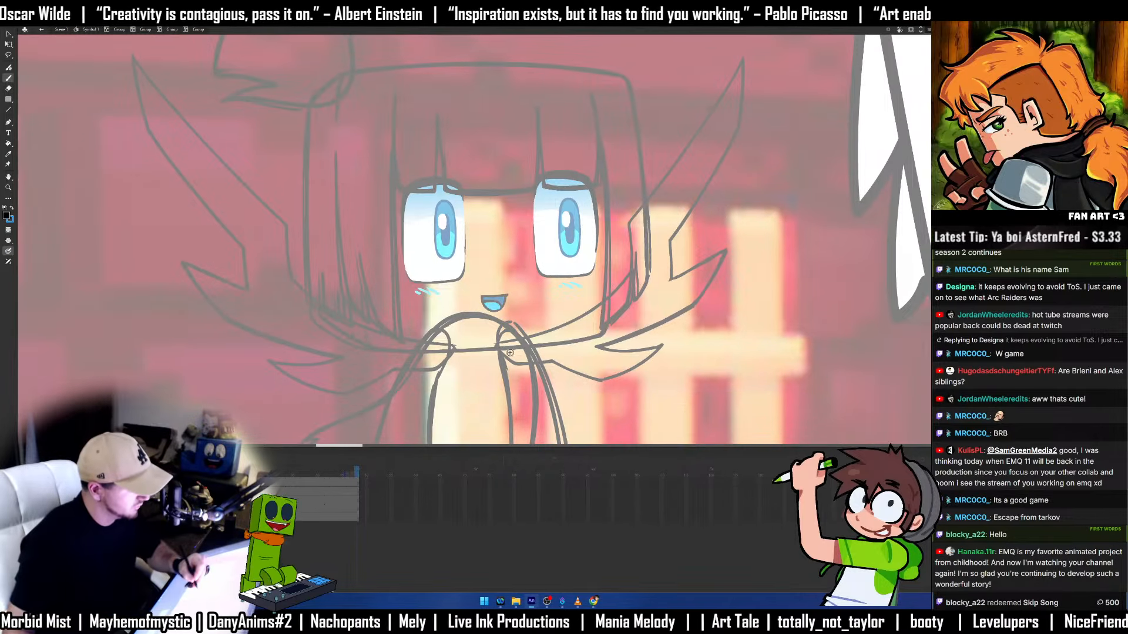
{"action": "mouse_move", "coordinate": [598, 300]}
{"action": "left_mouse_down"}
{"action": "mouse_move", "coordinate": [628, 269]}
{"action": "mouse_move", "coordinate": [569, 268]}
{"action": "left_mouse_up"}
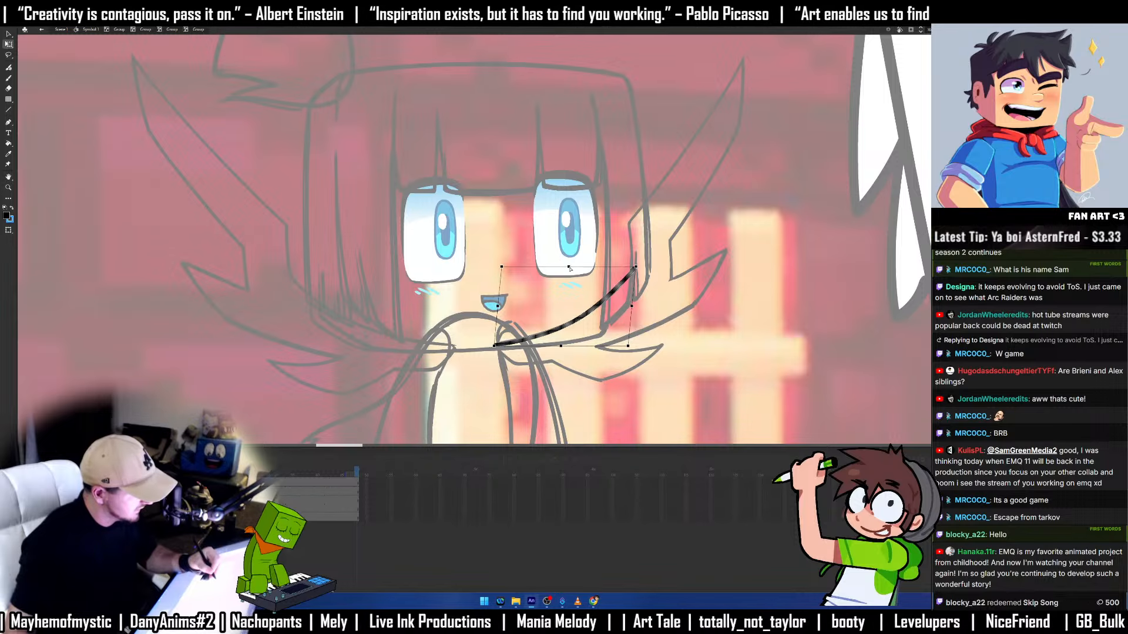
{"action": "left_click", "coordinate": [584, 261]}
{"action": "key", "text": "e"}
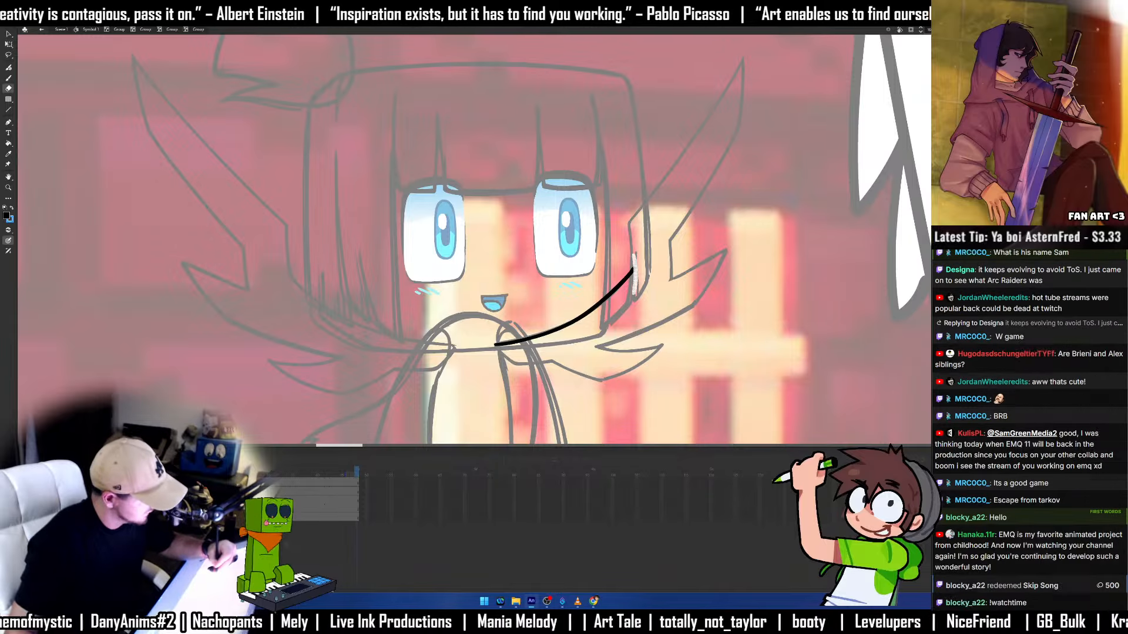
{"action": "left_click_drag", "start_coordinate": [633, 252], "coordinate": [630, 226]}
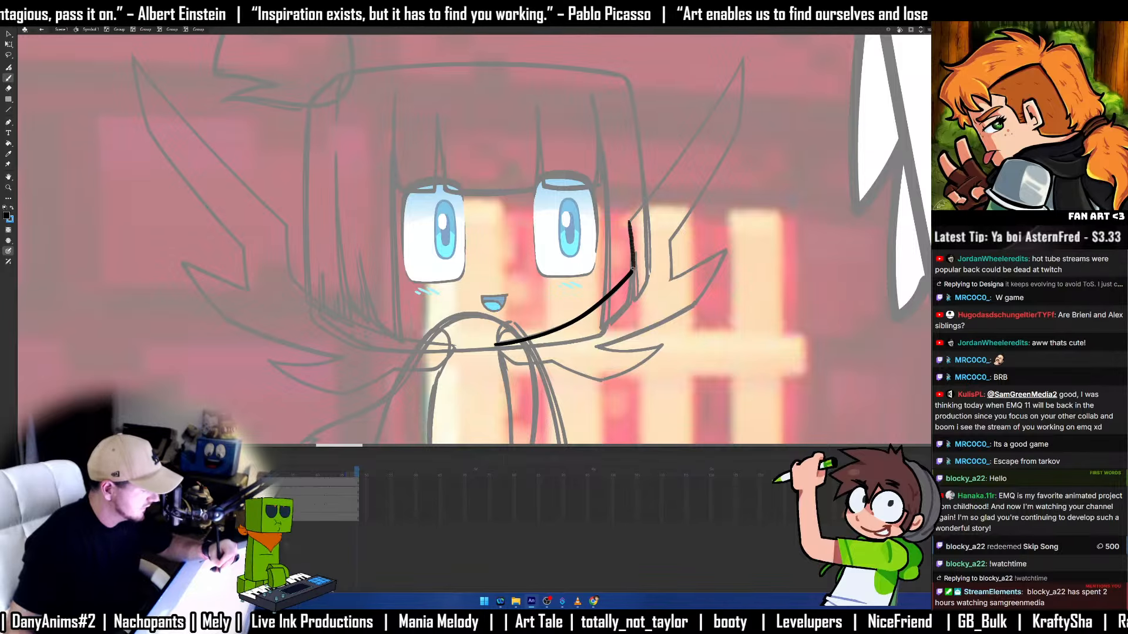
{"action": "key", "text": "ctrl+z"}
{"action": "mouse_move", "coordinate": [633, 273]}
{"action": "left_mouse_down"}
{"action": "mouse_move", "coordinate": [631, 232]}
{"action": "mouse_move", "coordinate": [567, 274]}
{"action": "mouse_move", "coordinate": [570, 307]}
{"action": "left_mouse_up"}
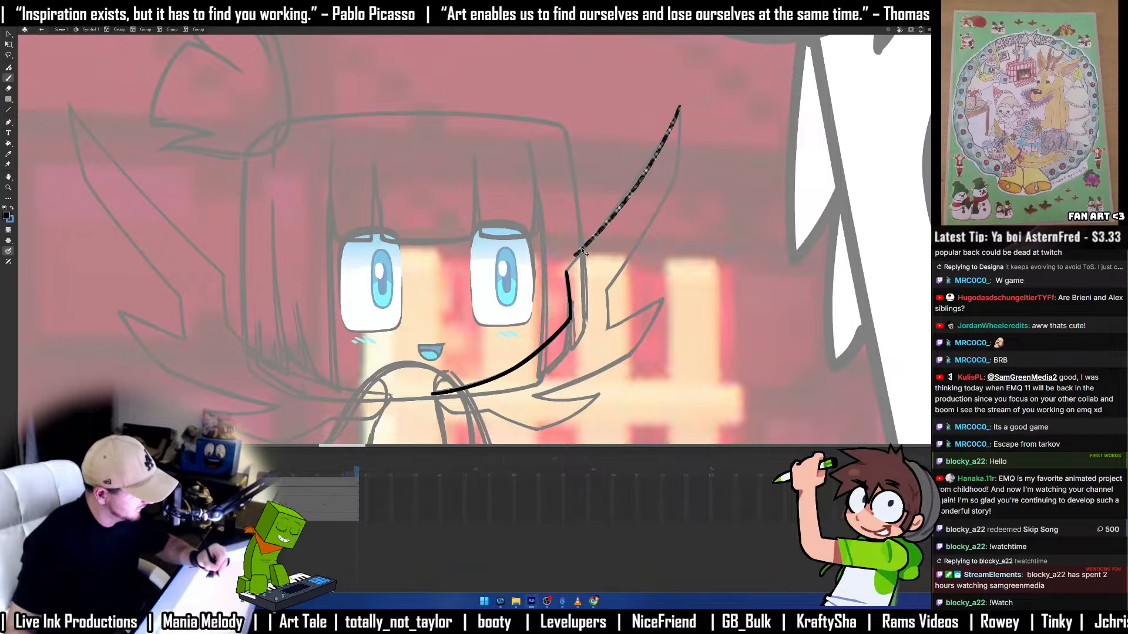
Ink the right wing's long upper feather with its inner and outer edges meeting in a sharp tip, following the sketch.
{"action": "left_click_drag", "start_coordinate": [571, 183], "coordinate": [566, 196]}
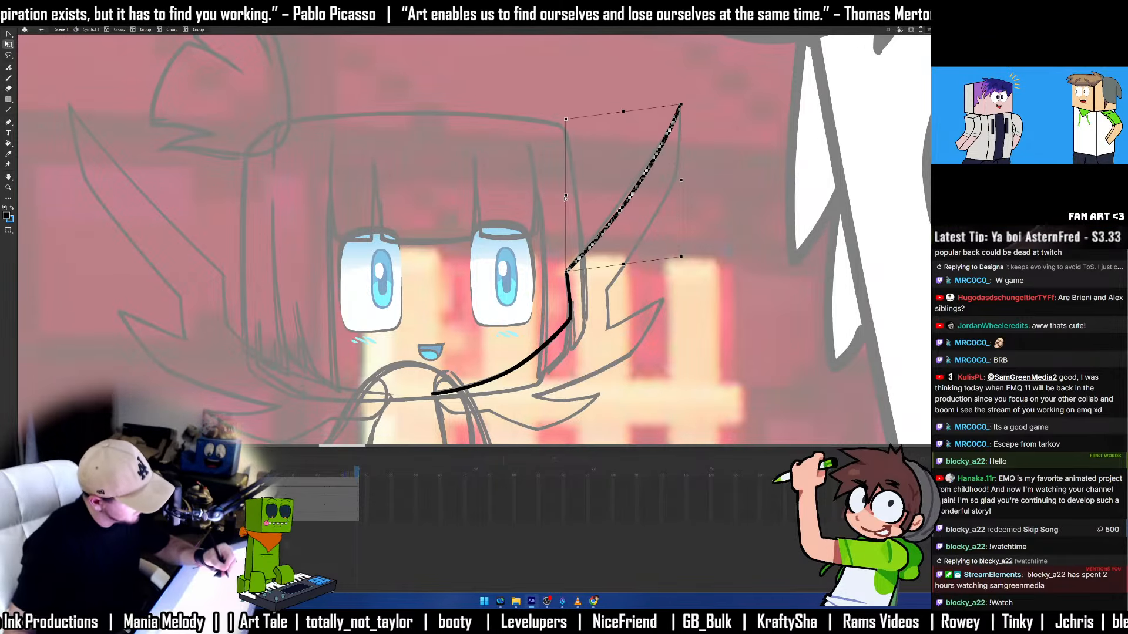
{"action": "left_click", "coordinate": [690, 107]}
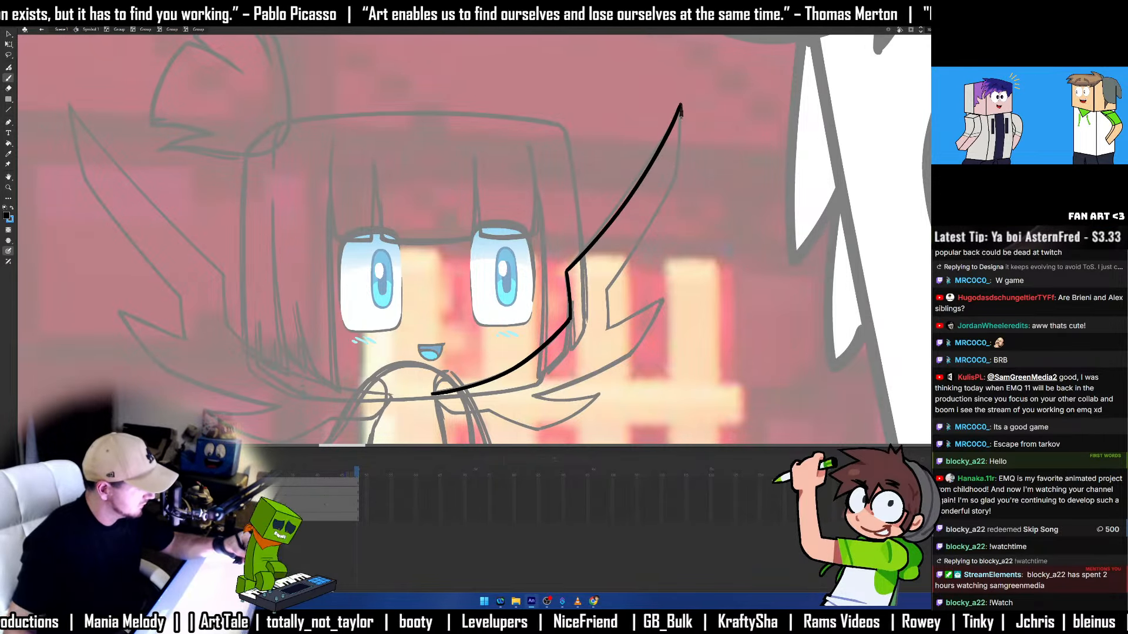
{"action": "left_click_drag", "start_coordinate": [681, 115], "coordinate": [677, 173]}
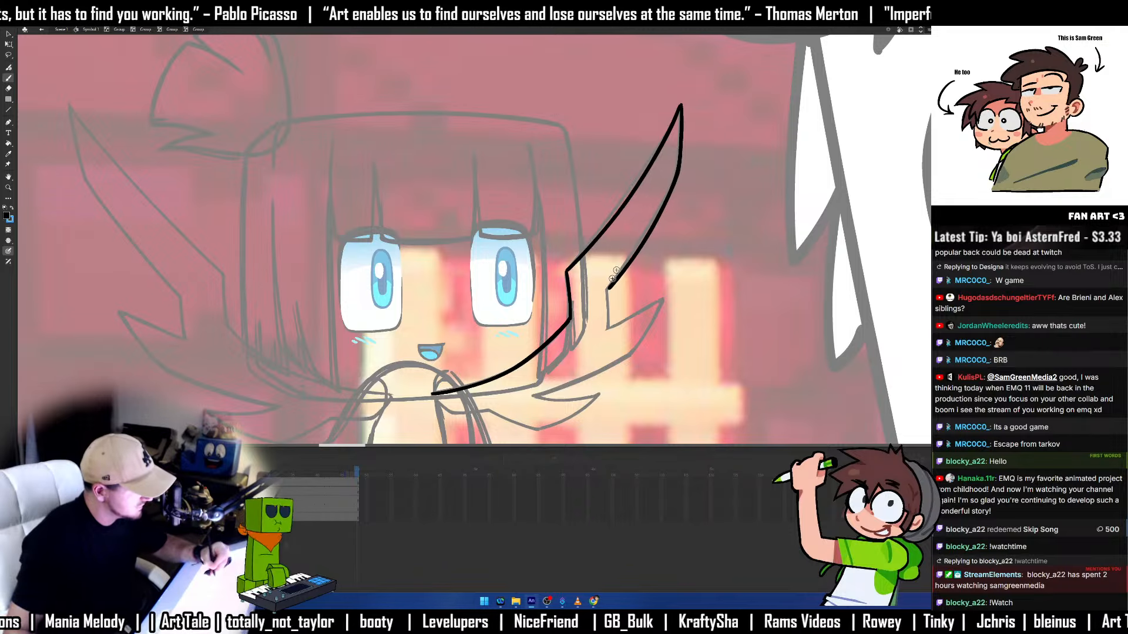
{"action": "left_click_drag", "start_coordinate": [609, 287], "coordinate": [605, 346]}
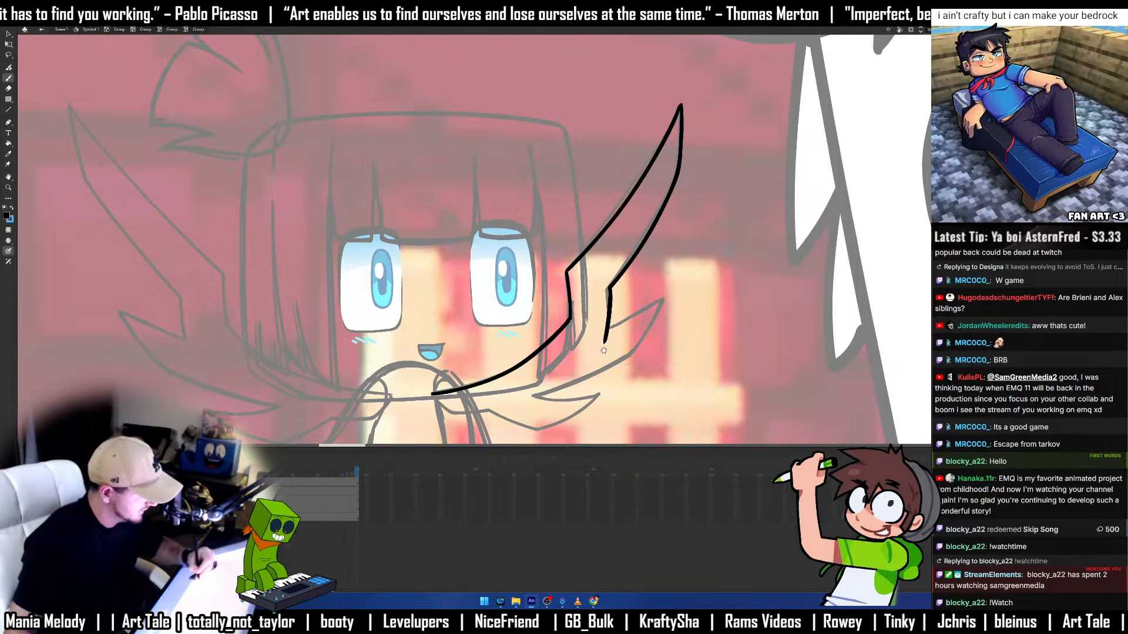
Ink the right wing's pointed middle feather, fitted to the sketch, and join it to the upper feather with a short vertical line.
{"action": "scroll", "coordinate": [611, 265], "scroll_direction": "down", "scroll_amount": 5}
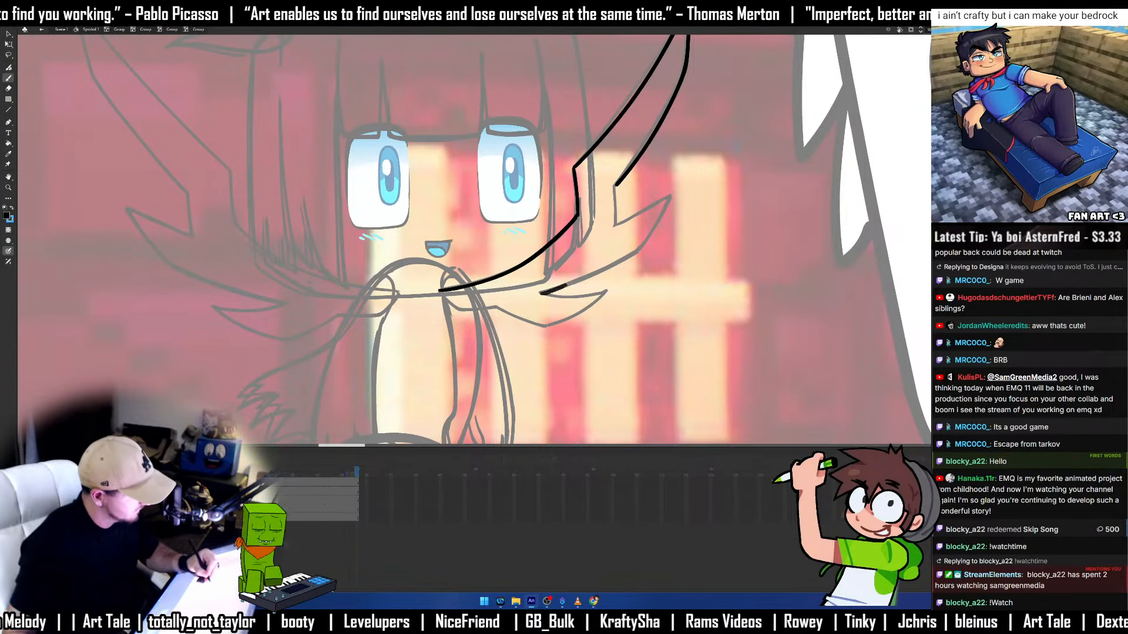
{"action": "left_click_drag", "start_coordinate": [635, 251], "coordinate": [570, 285]}
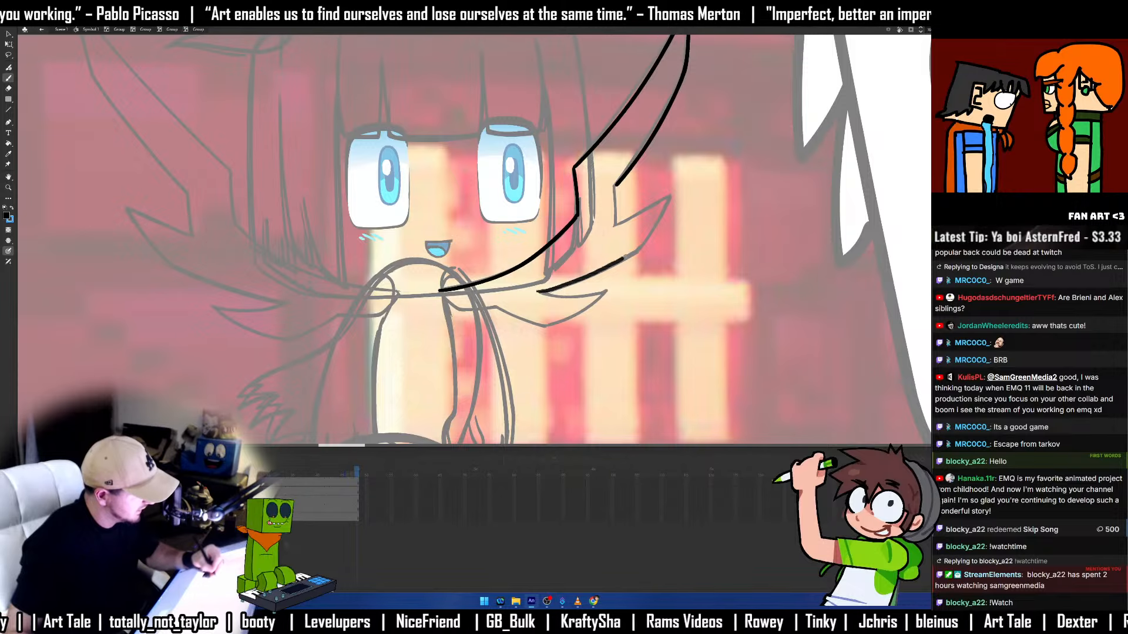
{"action": "left_click_drag", "start_coordinate": [673, 189], "coordinate": [616, 219]}
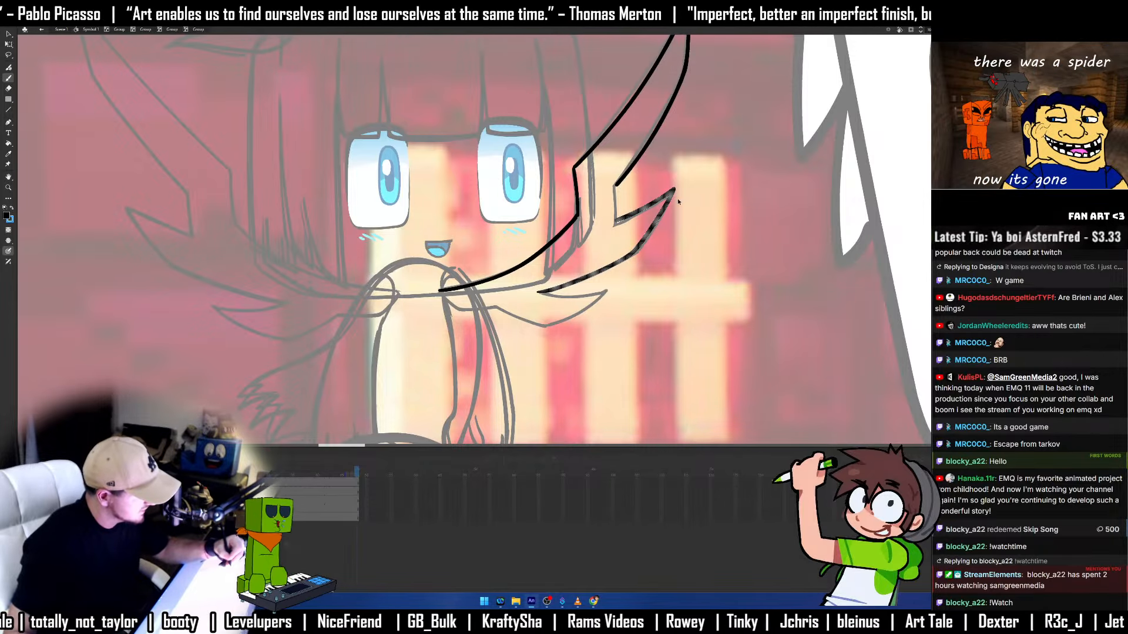
{"action": "key", "text": "q"}
{"action": "left_click", "coordinate": [695, 186]}
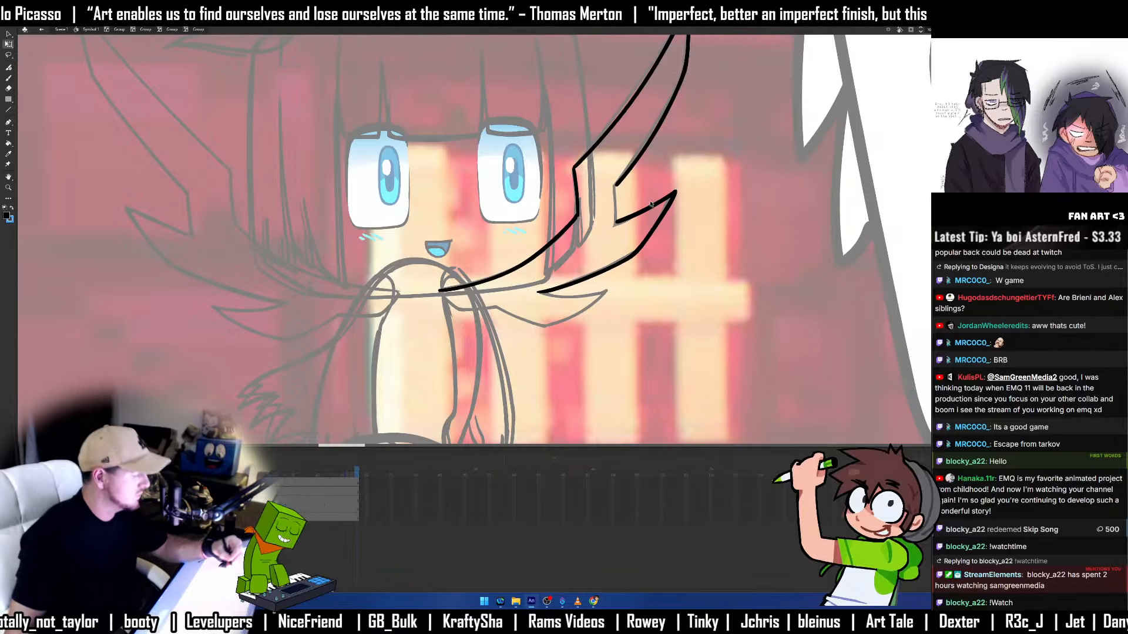
{"action": "key", "text": "v"}
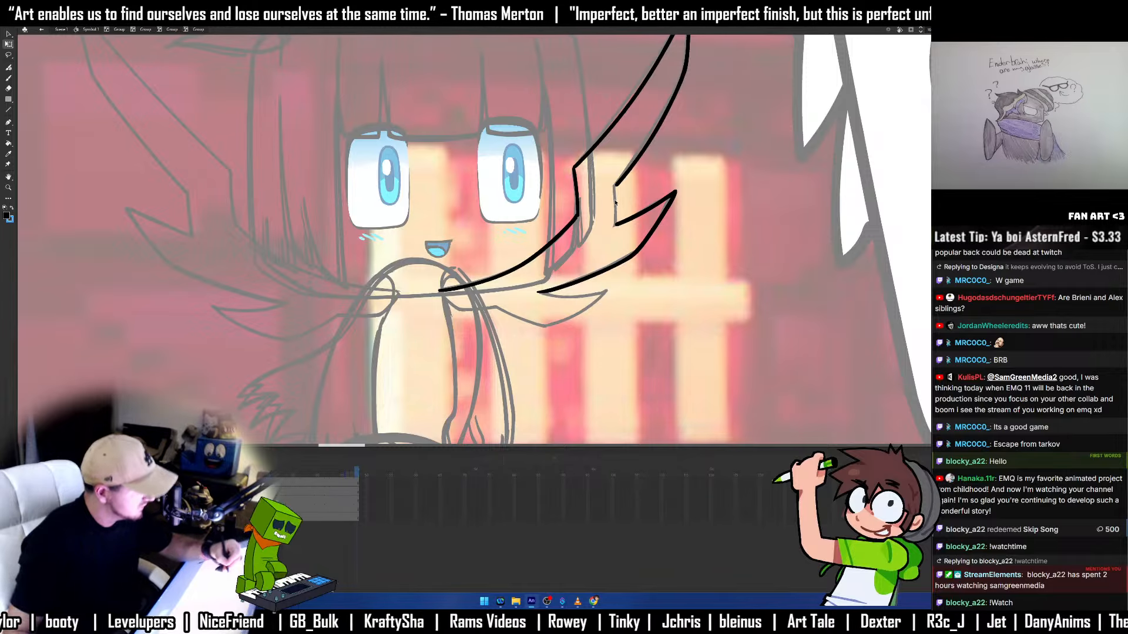
{"action": "key", "text": "b"}
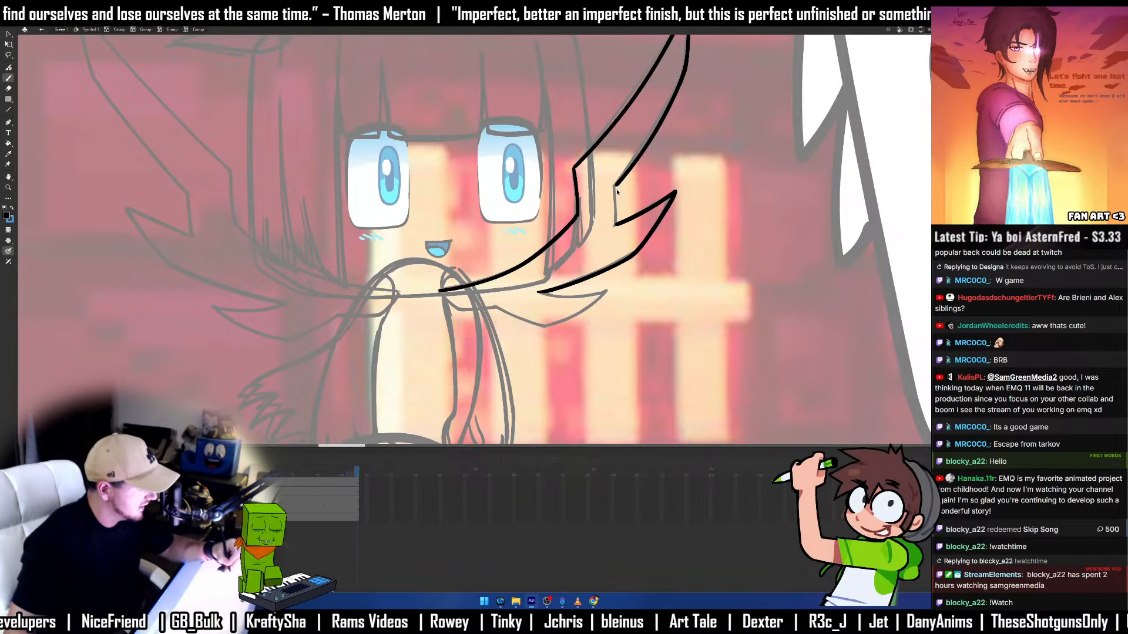
{"action": "left_click_drag", "start_coordinate": [616, 188], "coordinate": [616, 223]}
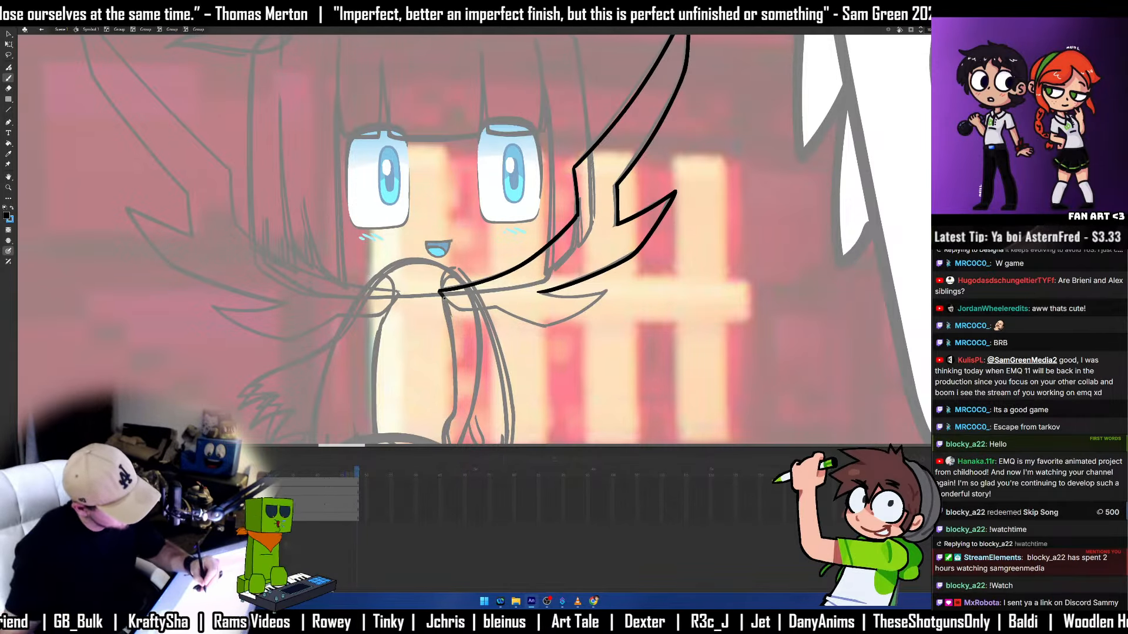
Ink the right wing's root and small lower feather, closing the outline below the middle feather.
{"action": "left_click_drag", "start_coordinate": [441, 293], "coordinate": [523, 309]}
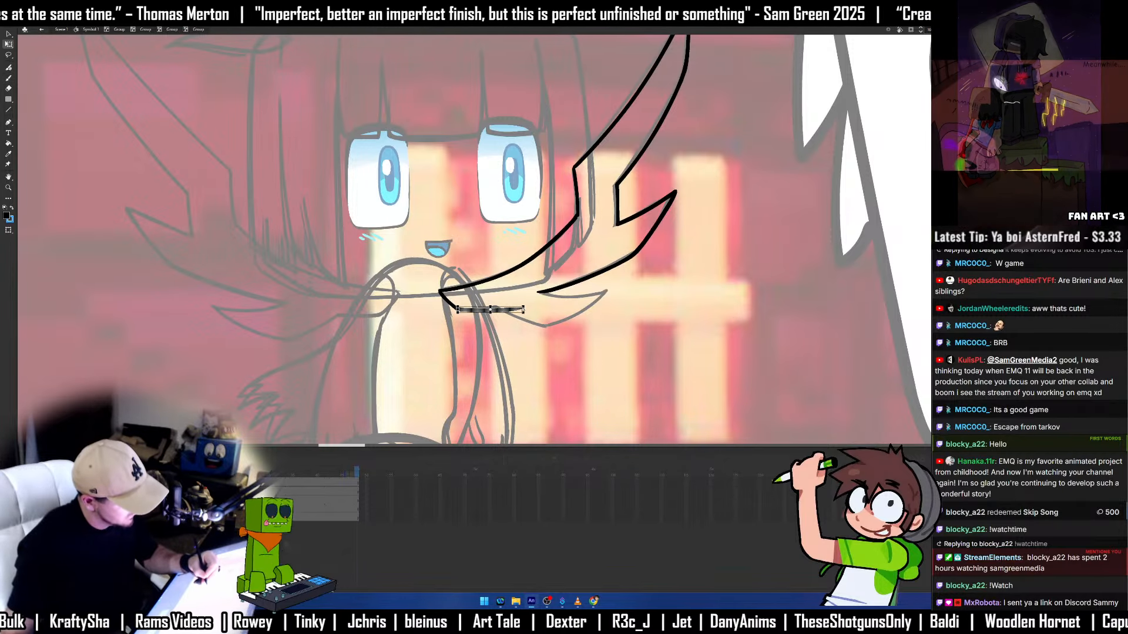
{"action": "key", "text": "q"}
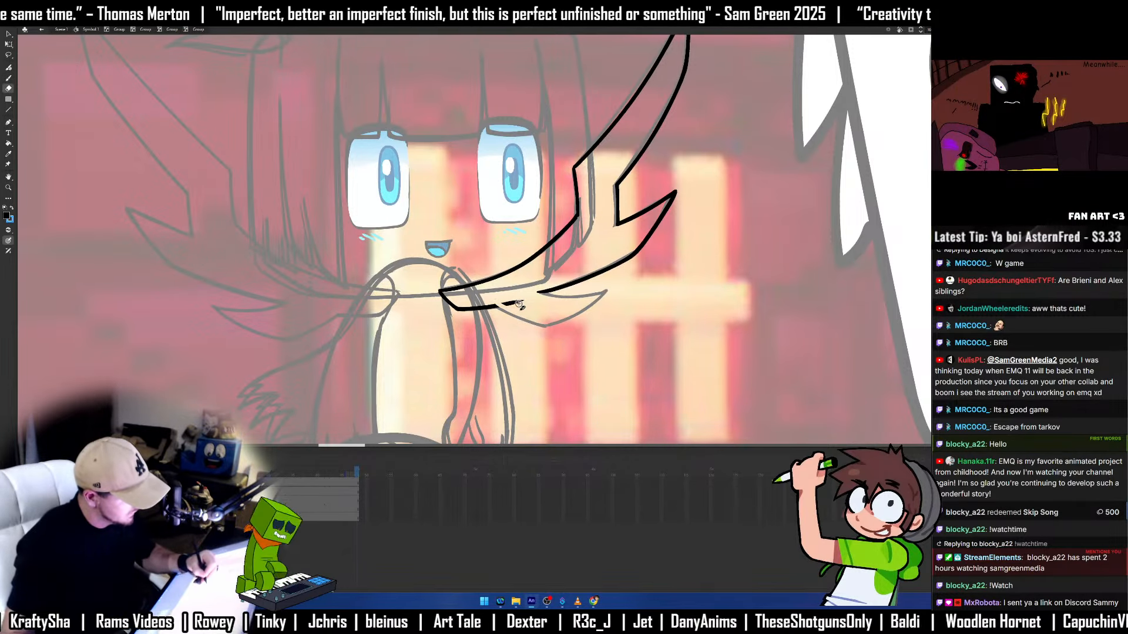
{"action": "left_click_drag", "start_coordinate": [523, 303], "coordinate": [498, 306]}
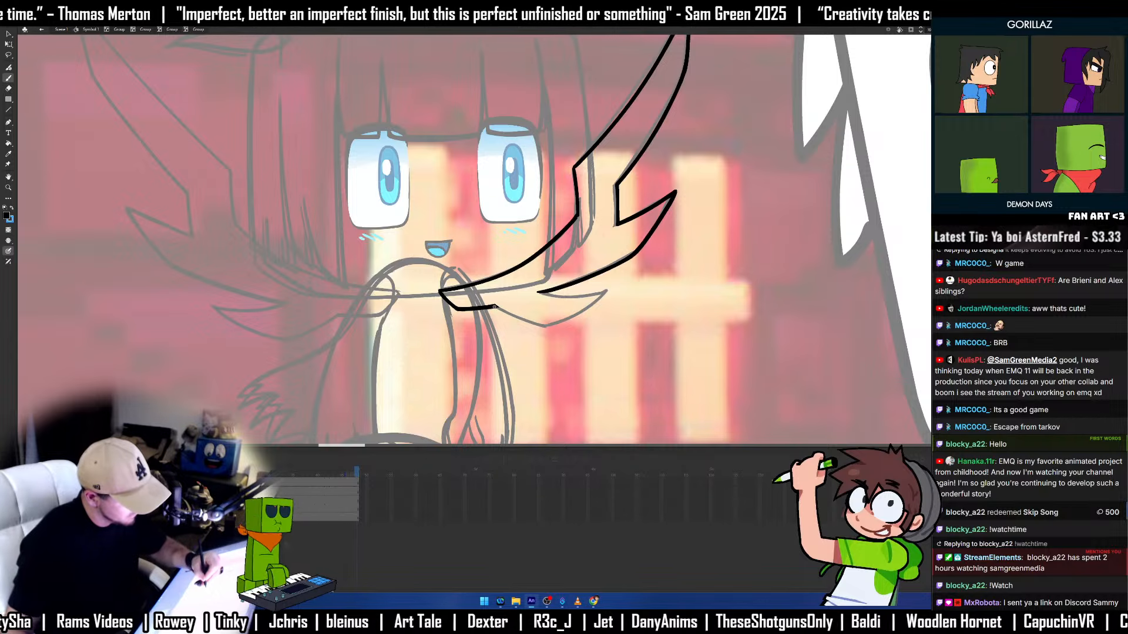
{"action": "left_click_drag", "start_coordinate": [566, 320], "coordinate": [617, 290]}
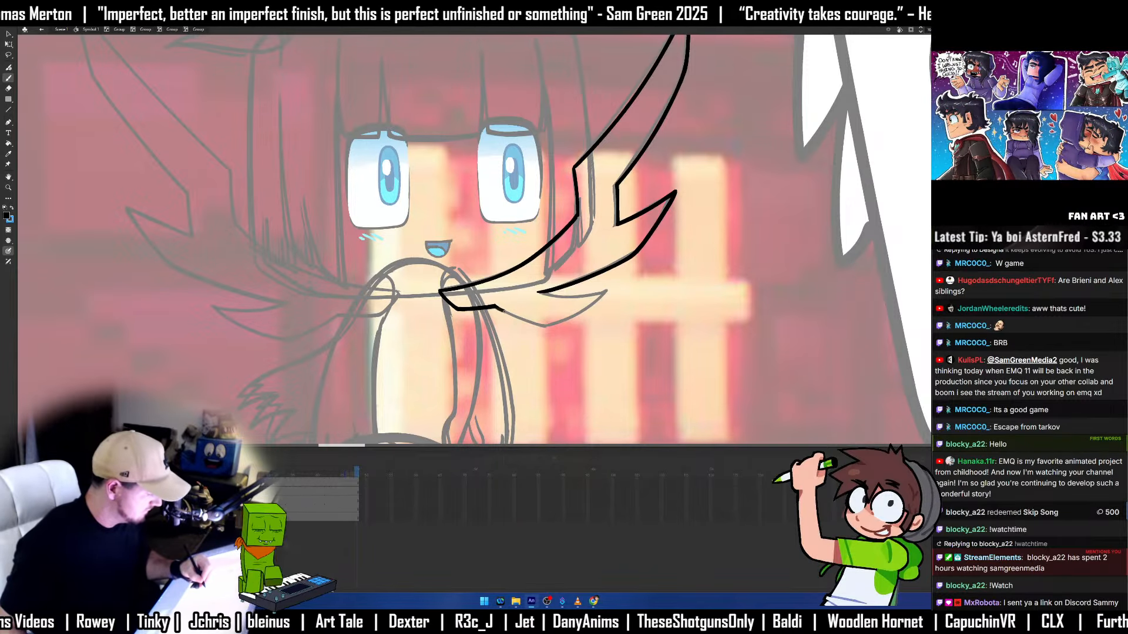
{"action": "mouse_move", "coordinate": [502, 310]}
{"action": "left_mouse_down"}
{"action": "mouse_move", "coordinate": [541, 325]}
{"action": "mouse_move", "coordinate": [605, 294]}
{"action": "mouse_move", "coordinate": [550, 295]}
{"action": "mouse_move", "coordinate": [605, 293]}
{"action": "left_mouse_up"}
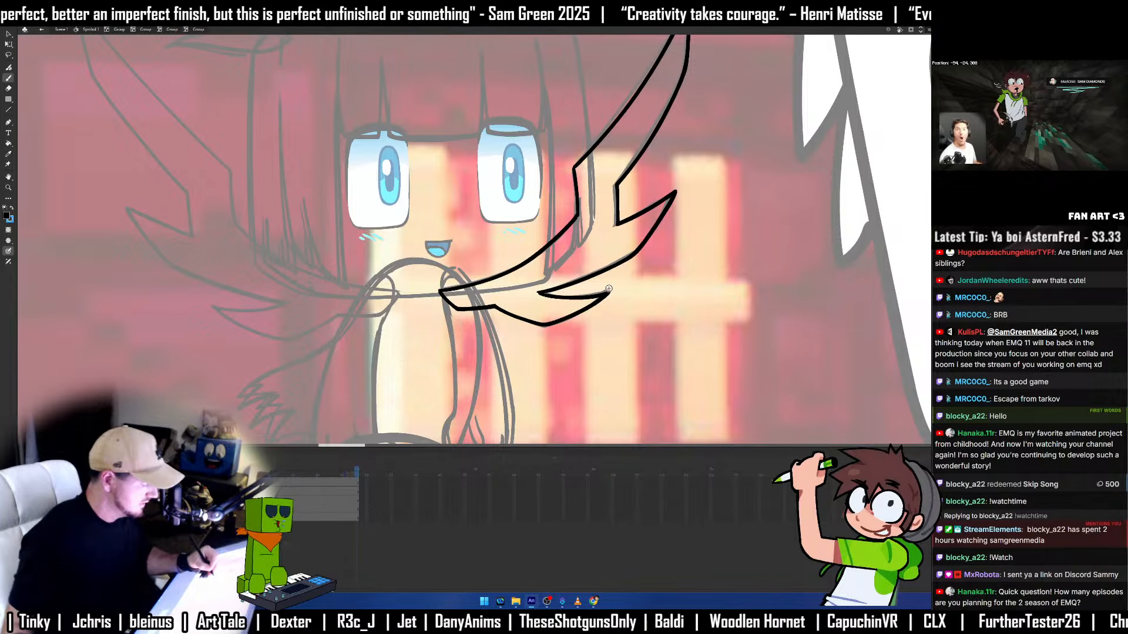
{"action": "left_click_drag", "start_coordinate": [701, 305], "coordinate": [783, 335]}
{"action": "key", "text": "v"}
{"action": "left_click_drag", "start_coordinate": [779, 283], "coordinate": [755, 330]}
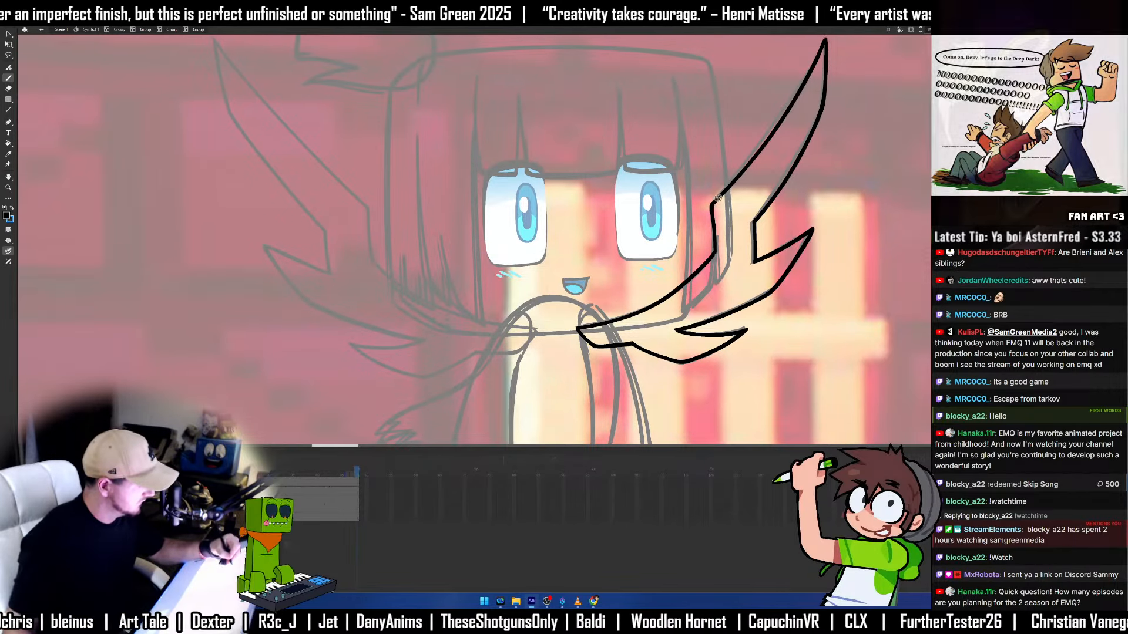
Duplicate the finished right wing, flip the copy horizontally, and place it over the left wing sketch.
{"action": "key", "text": "v"}
{"action": "left_click", "coordinate": [720, 209]}
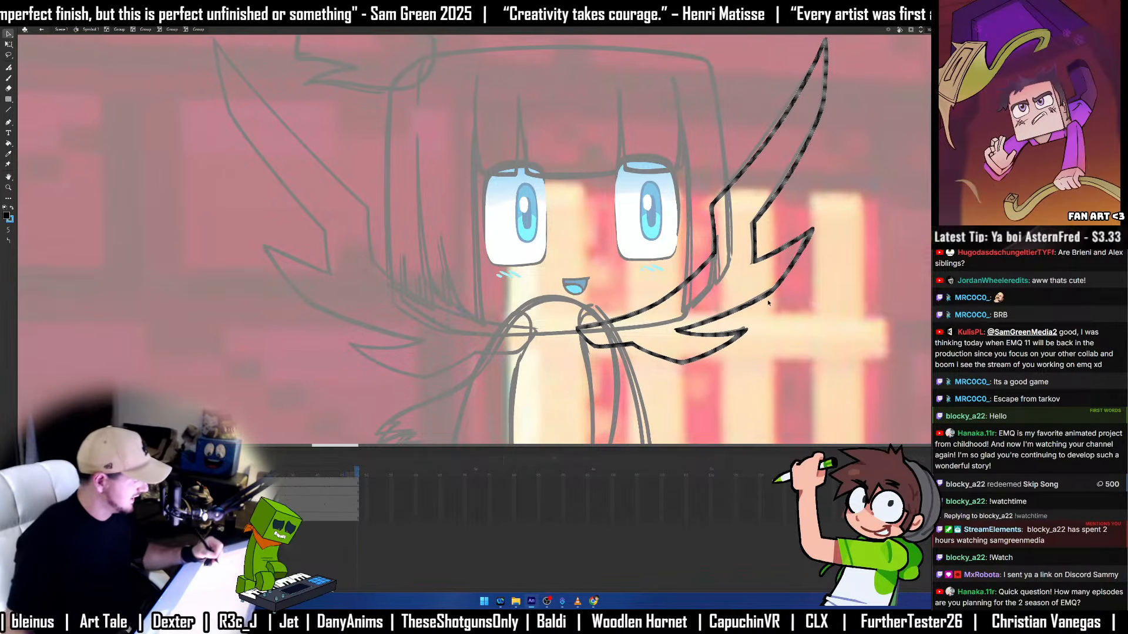
{"action": "left_click_drag", "start_coordinate": [770, 294], "coordinate": [506, 351]}
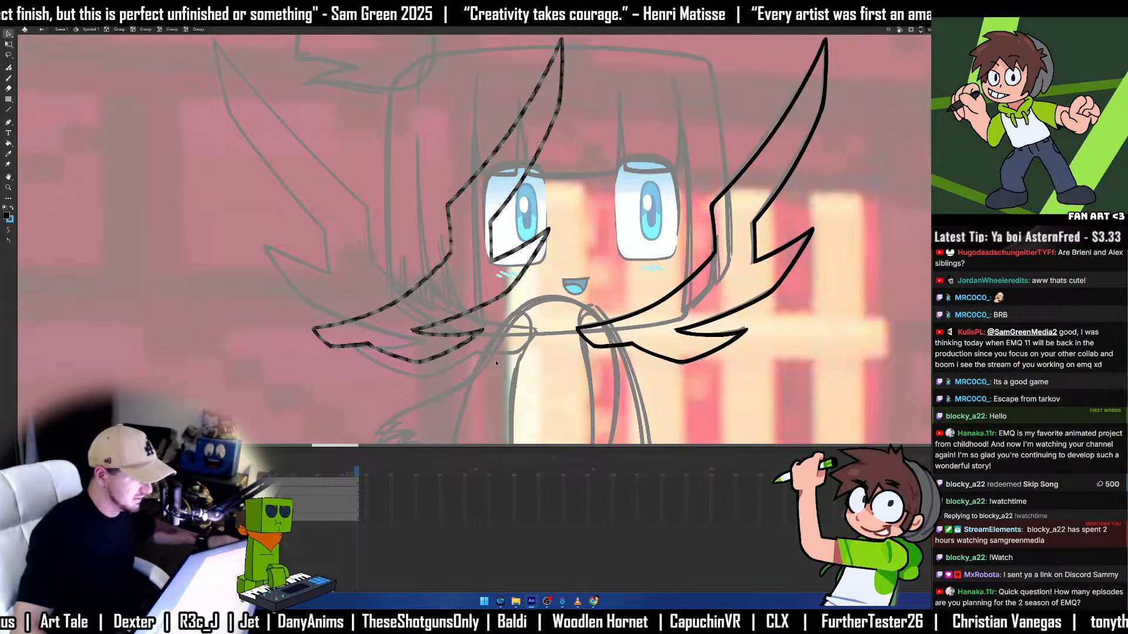
{"action": "key", "text": "shift+h"}
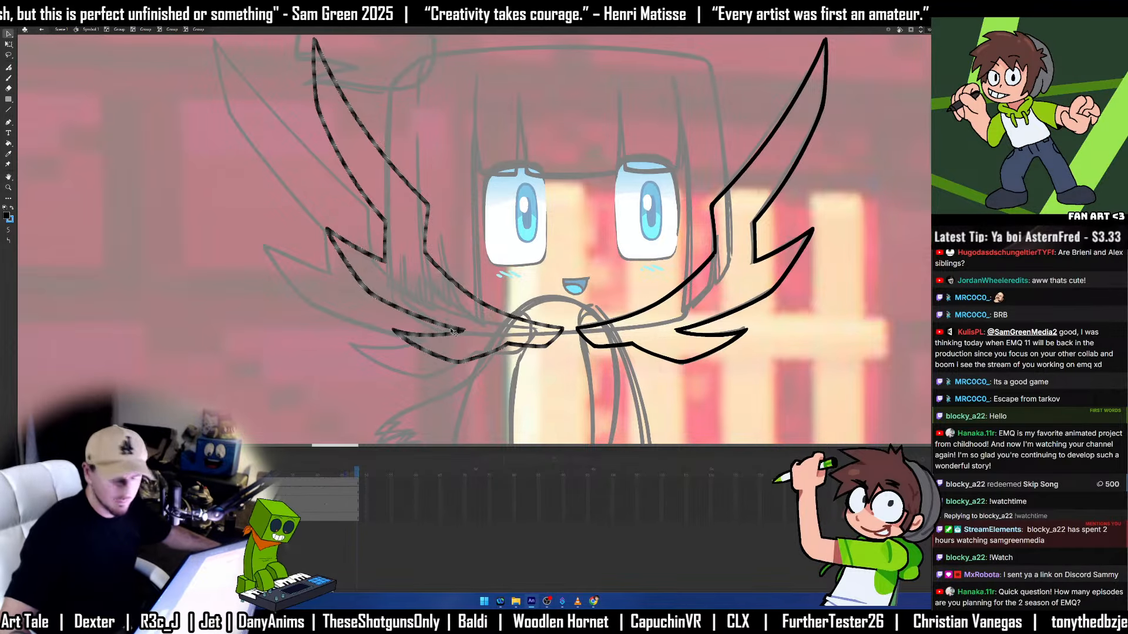
{"action": "left_click_drag", "start_coordinate": [551, 347], "coordinate": [524, 347]}
{"action": "left_click_drag", "start_coordinate": [324, 217], "coordinate": [397, 294]}
Rotate, stretch and skew the left wing with Free Transform so it matches the sketched wing.
{"action": "key", "text": "q"}
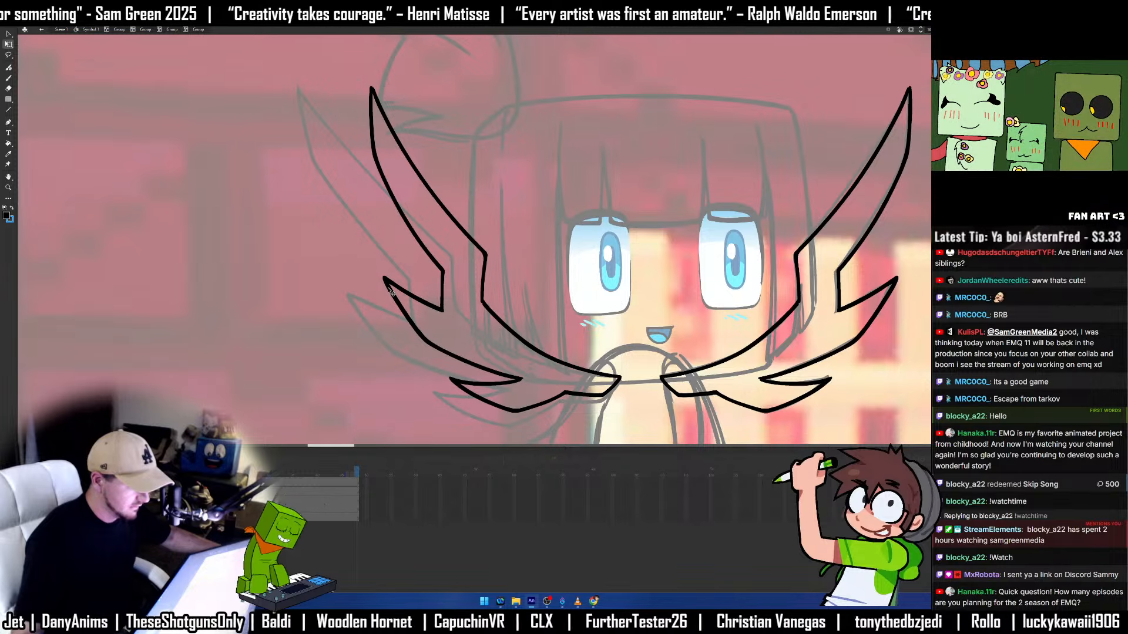
{"action": "left_click_drag", "start_coordinate": [369, 250], "coordinate": [347, 242]}
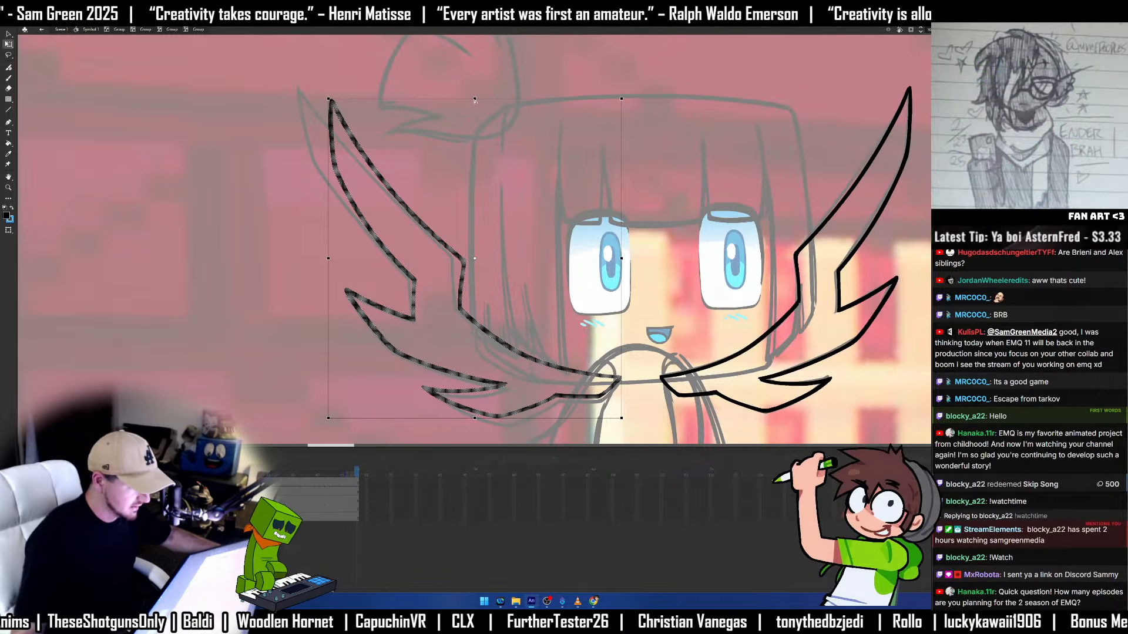
{"action": "left_click_drag", "start_coordinate": [474, 100], "coordinate": [447, 91]}
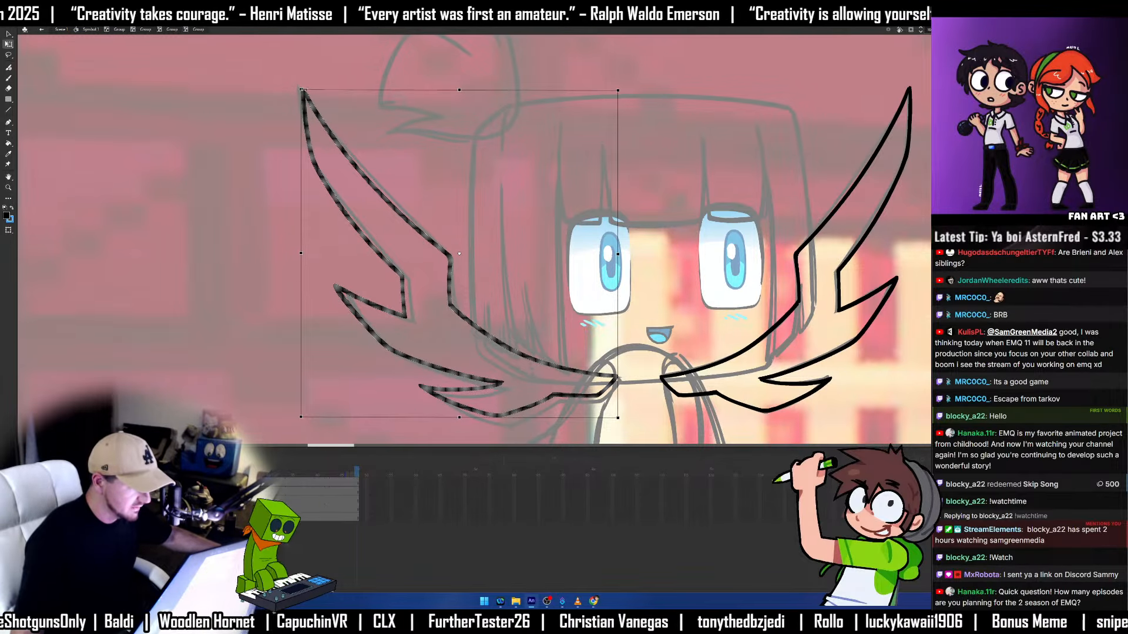
{"action": "left_click_drag", "start_coordinate": [302, 91], "coordinate": [302, 77]}
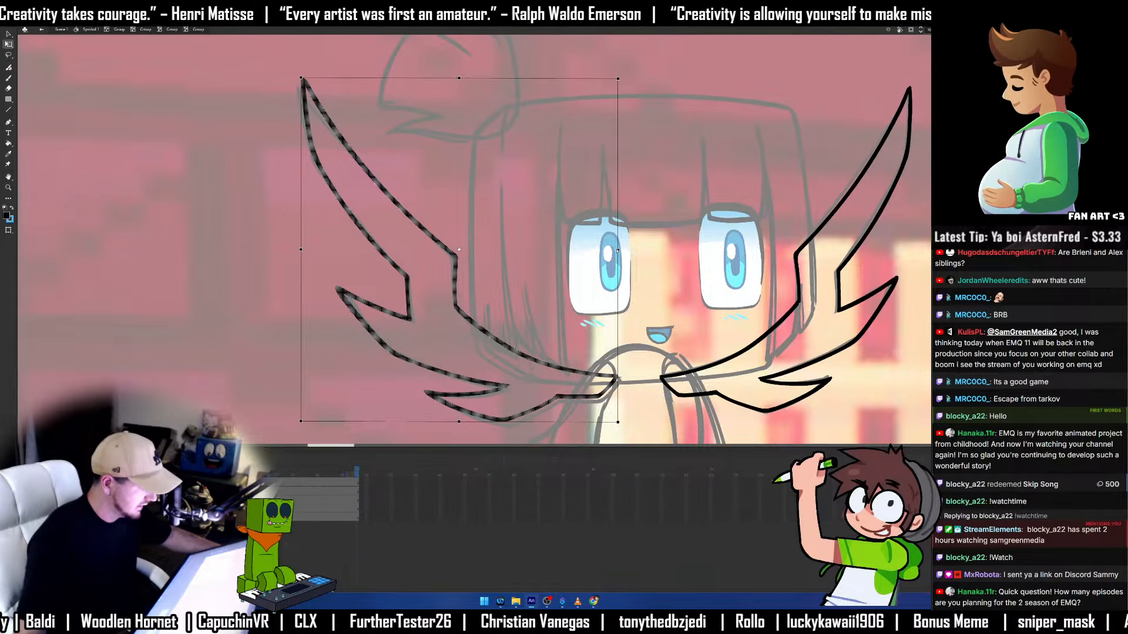
{"action": "left_click_drag", "start_coordinate": [618, 251], "coordinate": [622, 254]}
{"action": "left_click", "coordinate": [662, 384]}
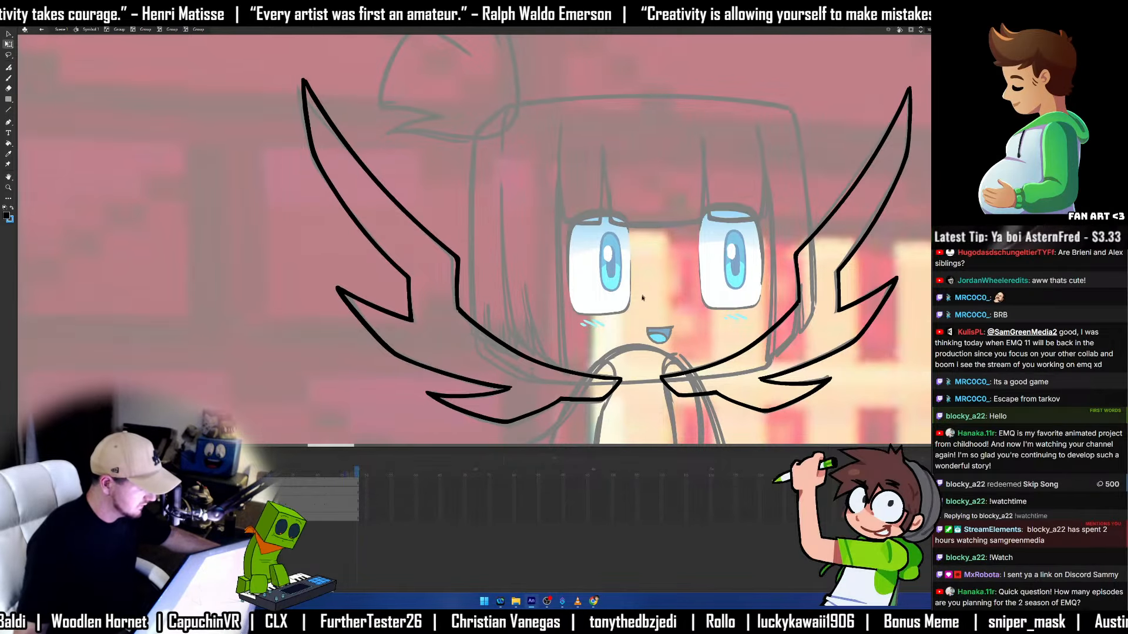
Exit the wing group, cut the wings out of the hair group, and paste them in place one level up.
{"action": "left_click", "coordinate": [663, 386]}
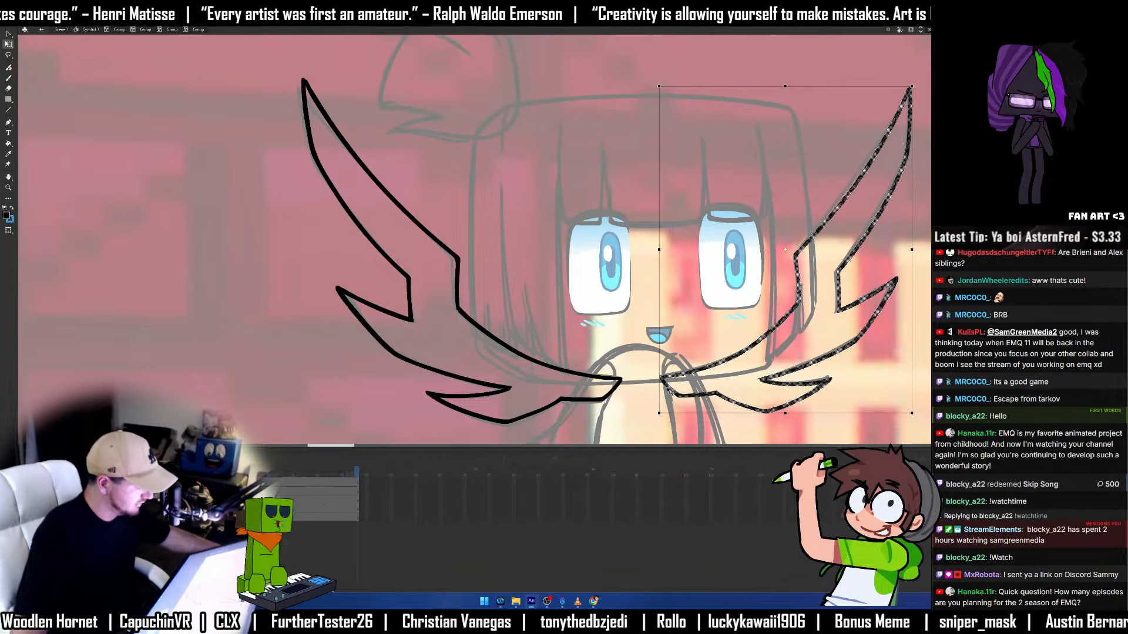
{"action": "key", "text": "v"}
{"action": "double_click", "coordinate": [708, 282]}
{"action": "key", "text": "ctrl+minus"}
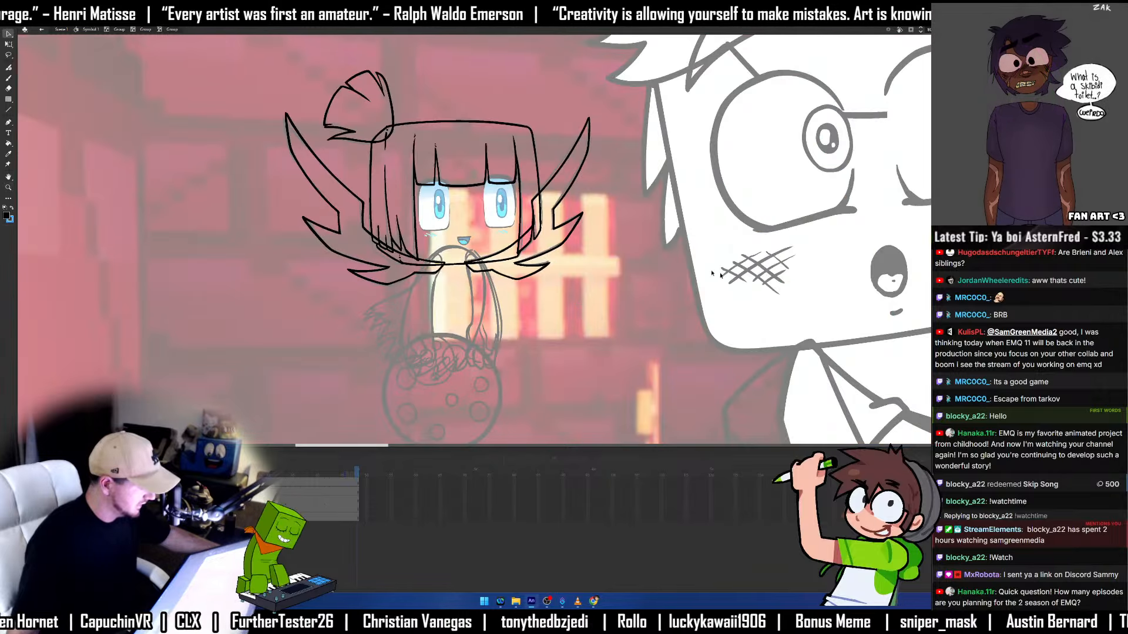
{"action": "left_click", "coordinate": [548, 267]}
{"action": "key", "text": "ctrl+x"}
{"action": "double_click", "coordinate": [559, 288]}
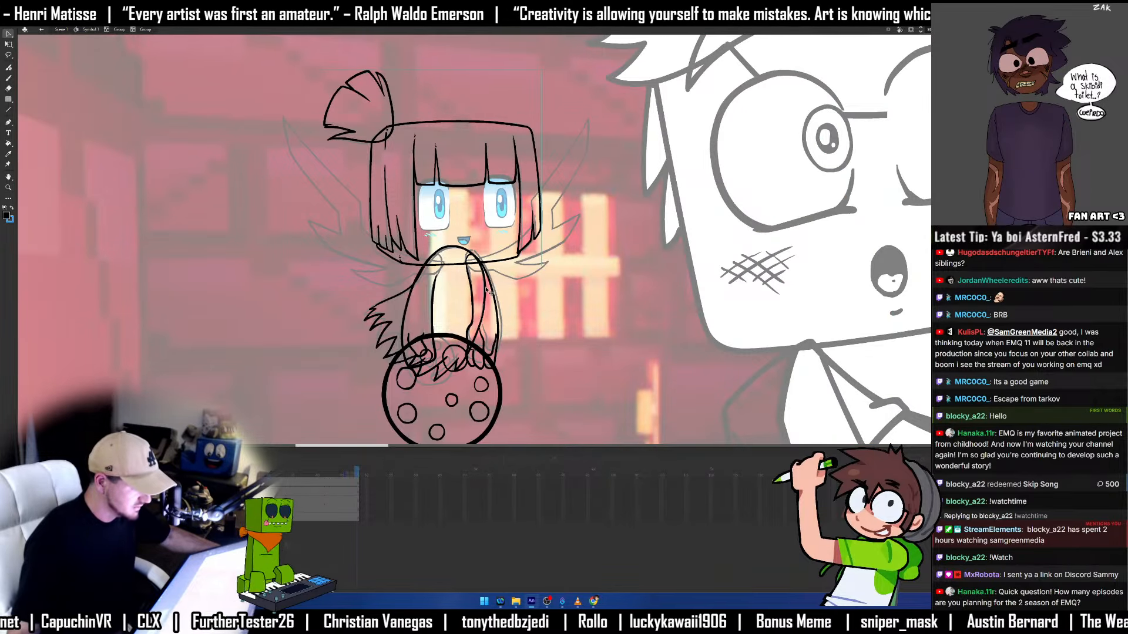
{"action": "key", "text": "ctrl+shift+v"}
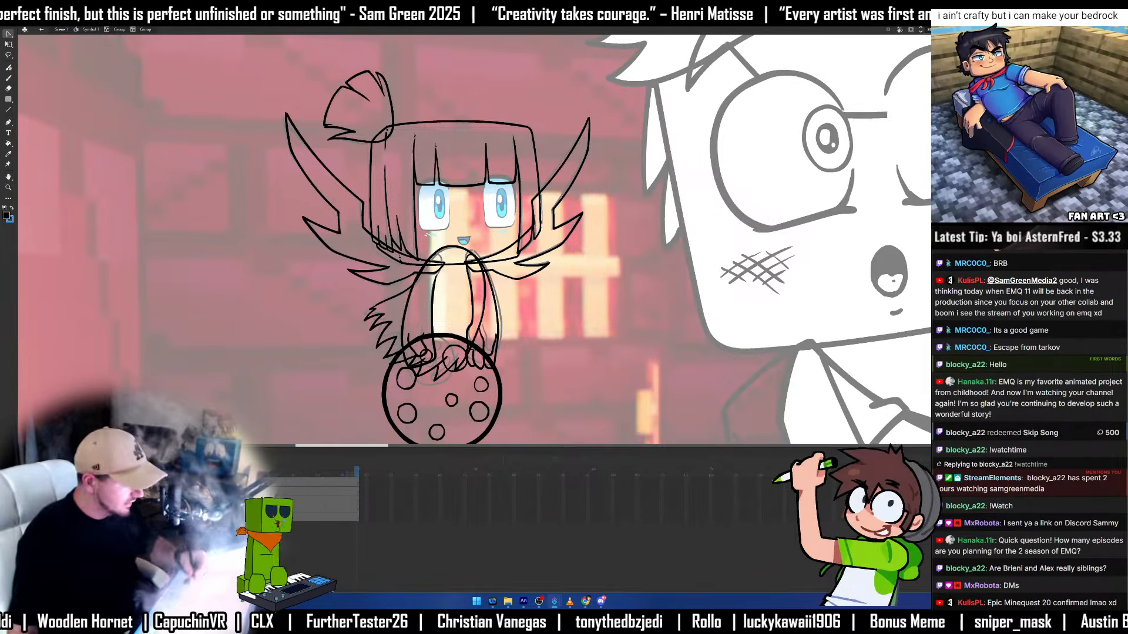
Open the cookie symbol and slightly enlarge its outer outline shape with Free Transform.
{"action": "double_click", "coordinate": [501, 397]}
{"action": "double_click", "coordinate": [501, 396]}
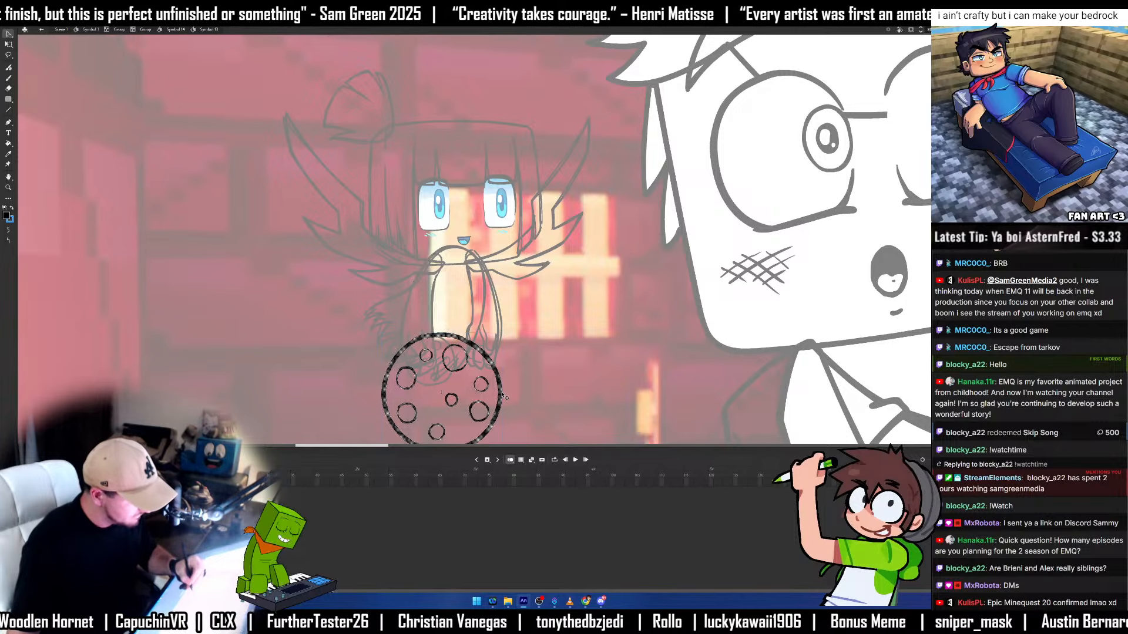
{"action": "left_click", "coordinate": [505, 396]}
{"action": "left_click", "coordinate": [501, 395]}
{"action": "key", "text": "q"}
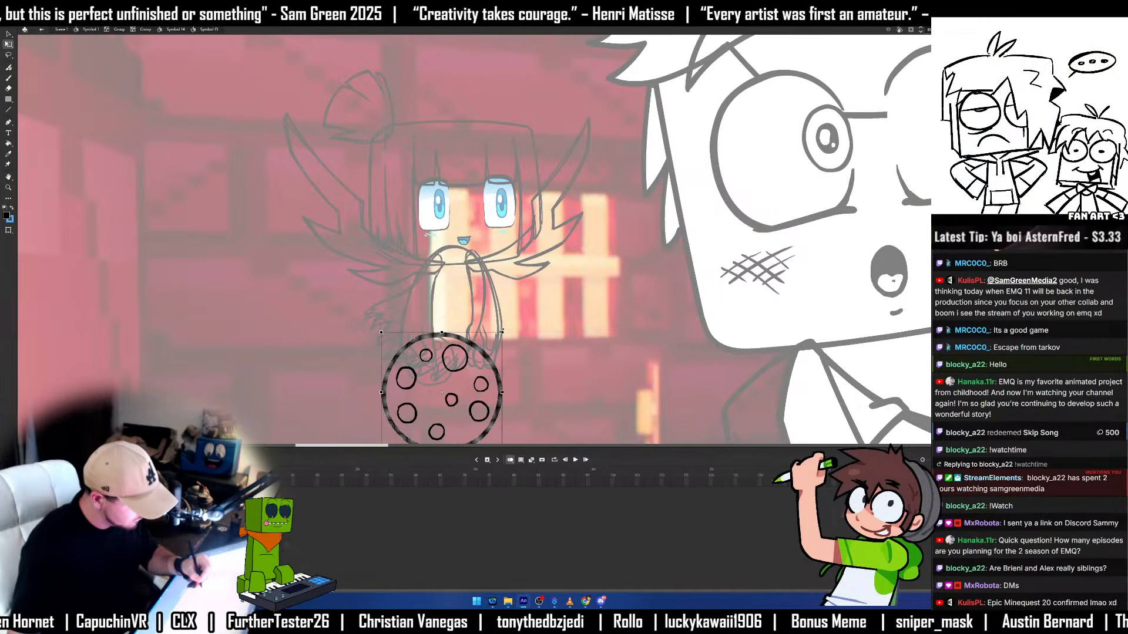
{"action": "left_click_drag", "start_coordinate": [501, 333], "coordinate": [504, 330]}
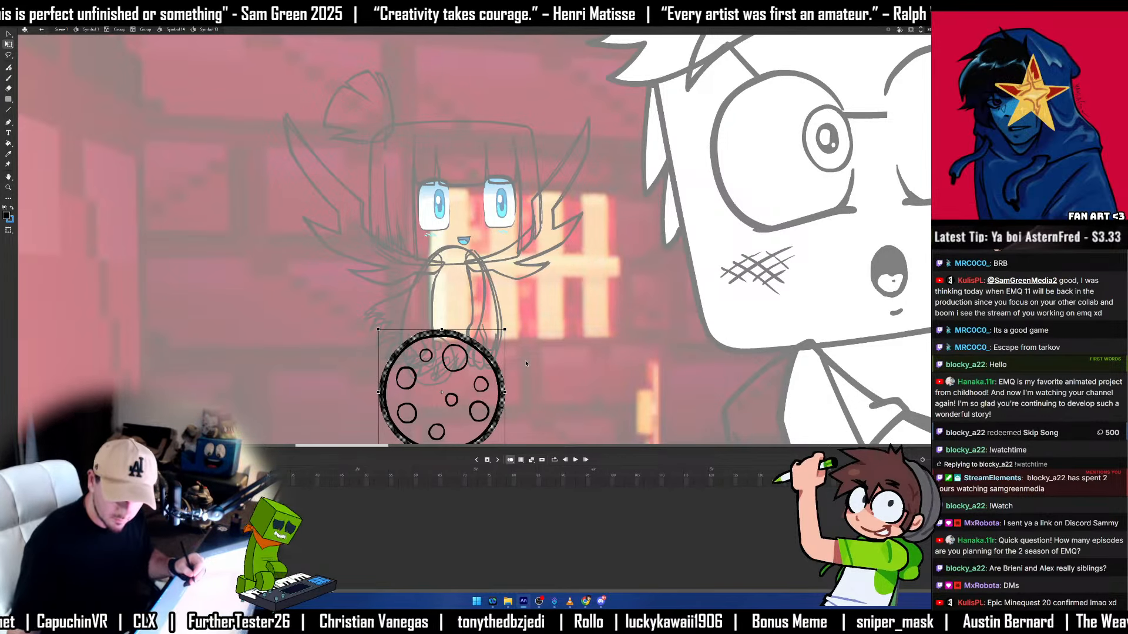
{"action": "left_click", "coordinate": [617, 369]}
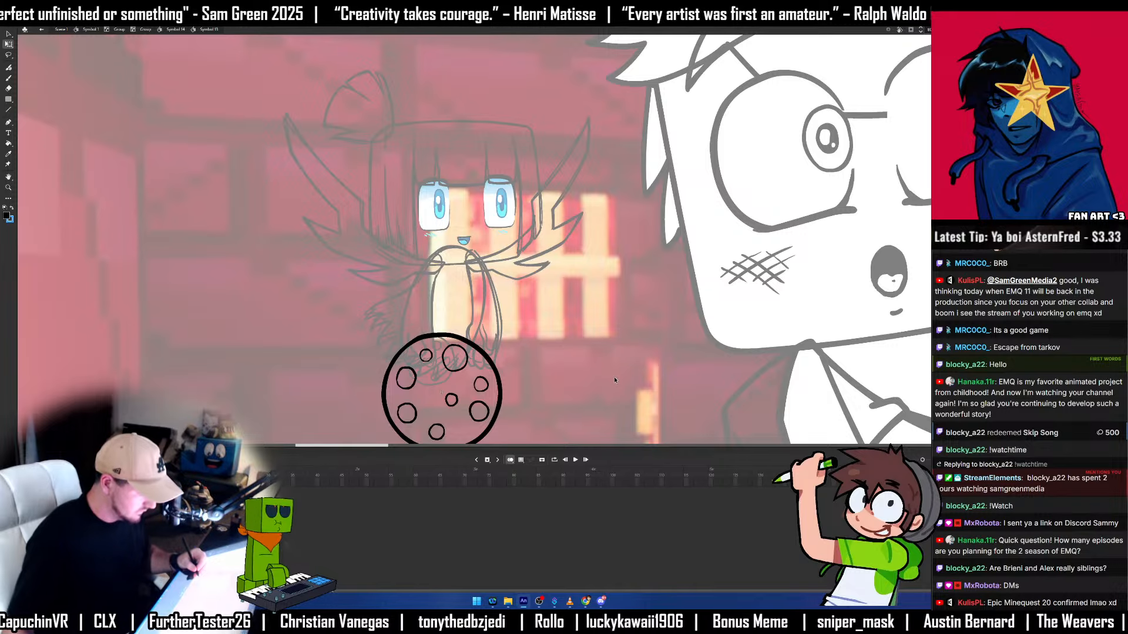
Break the enlarged outline apart, delete it to leave a thinner cookie outline, and return to the character group.
{"action": "key", "text": "ctrl+a"}
{"action": "key", "text": "q"}
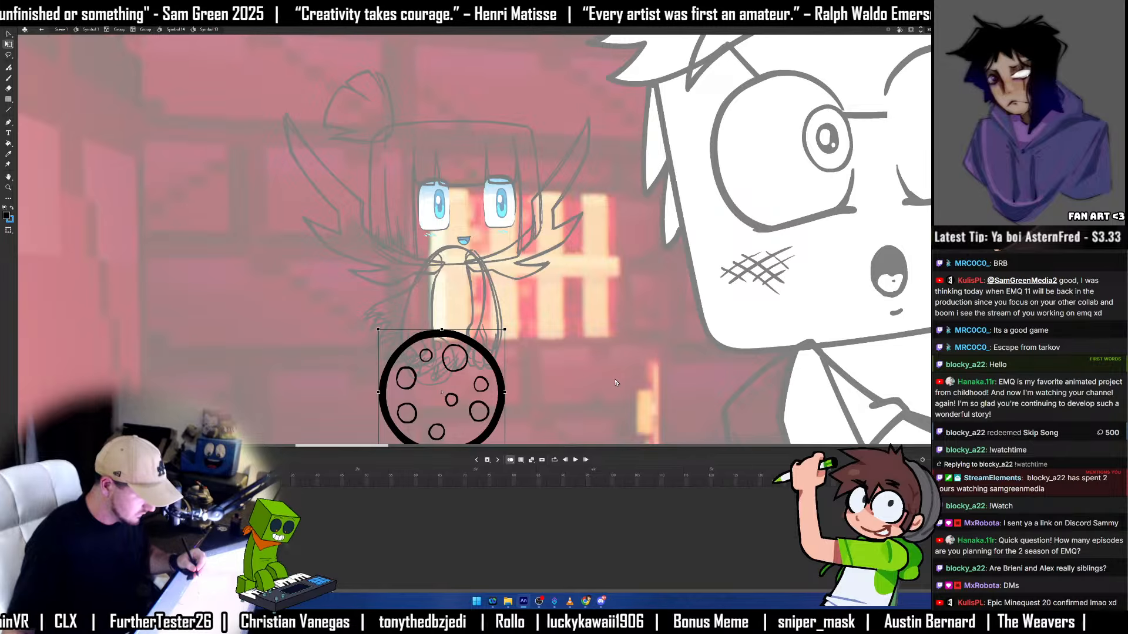
{"action": "key", "text": "ctrl+b"}
{"action": "key", "text": "Delete"}
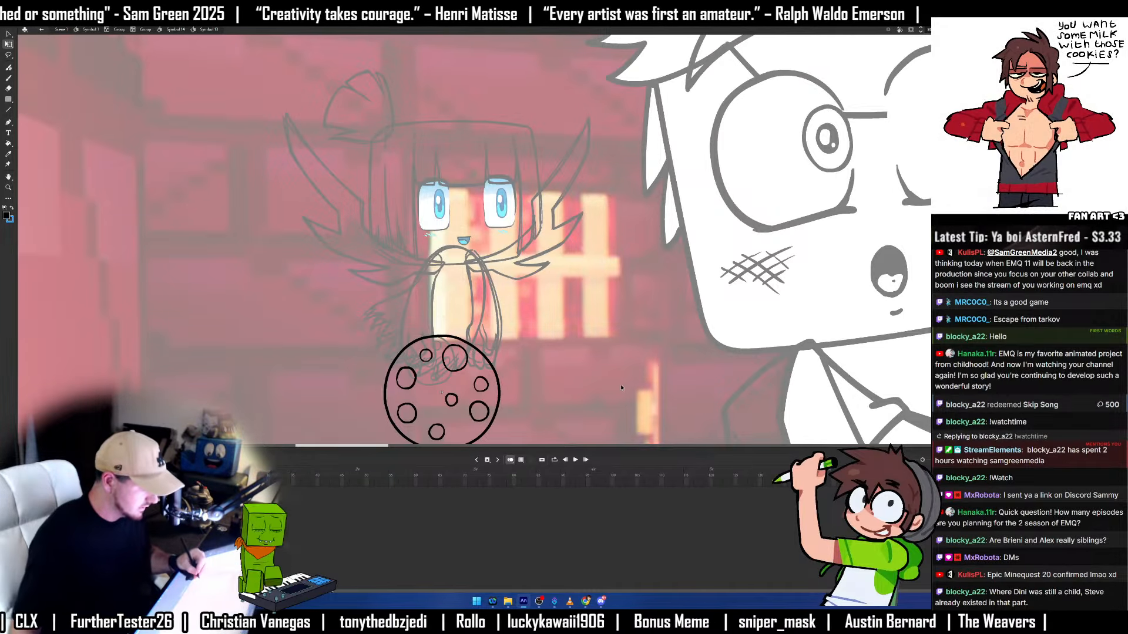
{"action": "left_click_drag", "start_coordinate": [617, 382], "coordinate": [615, 324]}
{"action": "double_click", "coordinate": [606, 322]}
{"action": "double_click", "coordinate": [547, 309]}
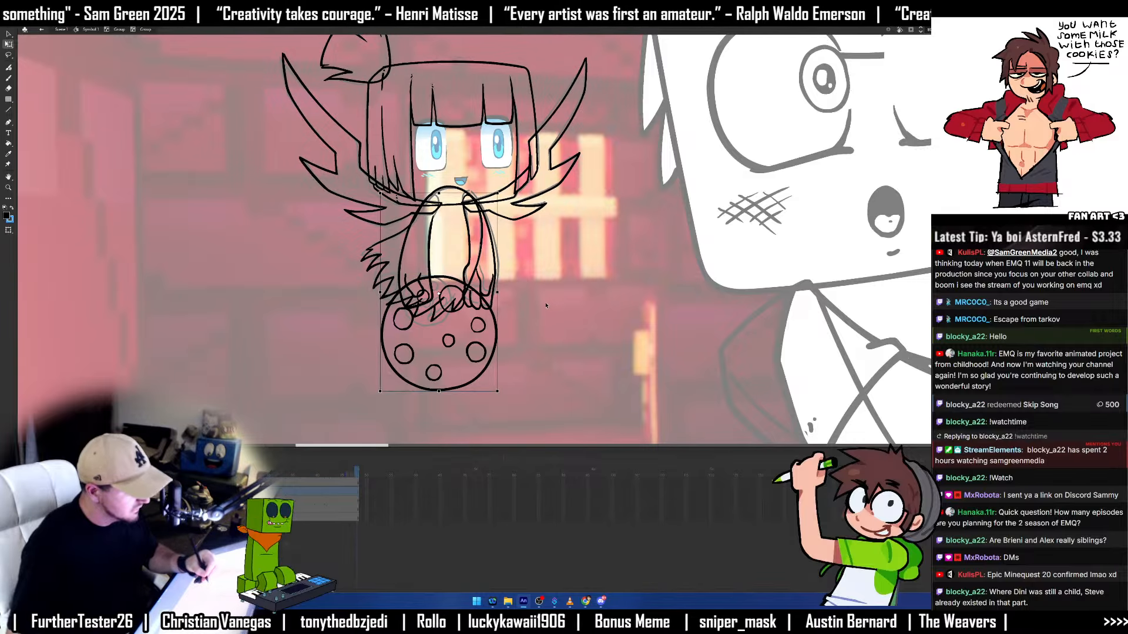
{"action": "left_click", "coordinate": [548, 316]}
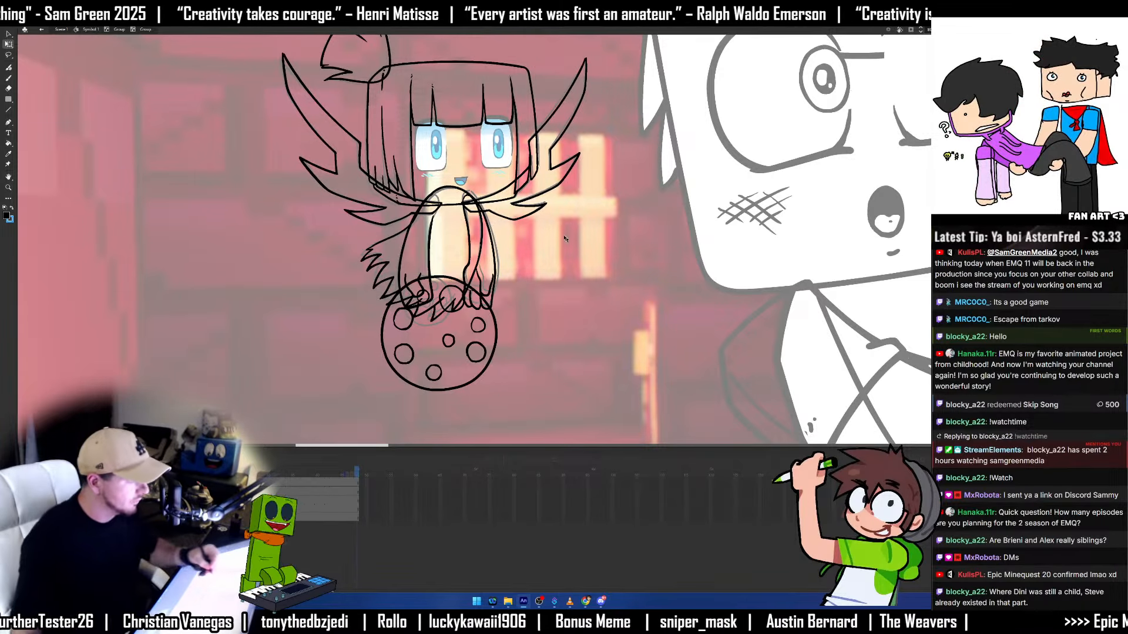
Create a new group over the face and ink small pointed lashes at the left eye's outer corner.
{"action": "key", "text": "z"}
{"action": "left_click", "coordinate": [452, 144]}
{"action": "key", "text": "b"}
{"action": "left_click_drag", "start_coordinate": [593, 255], "coordinate": [645, 261]}
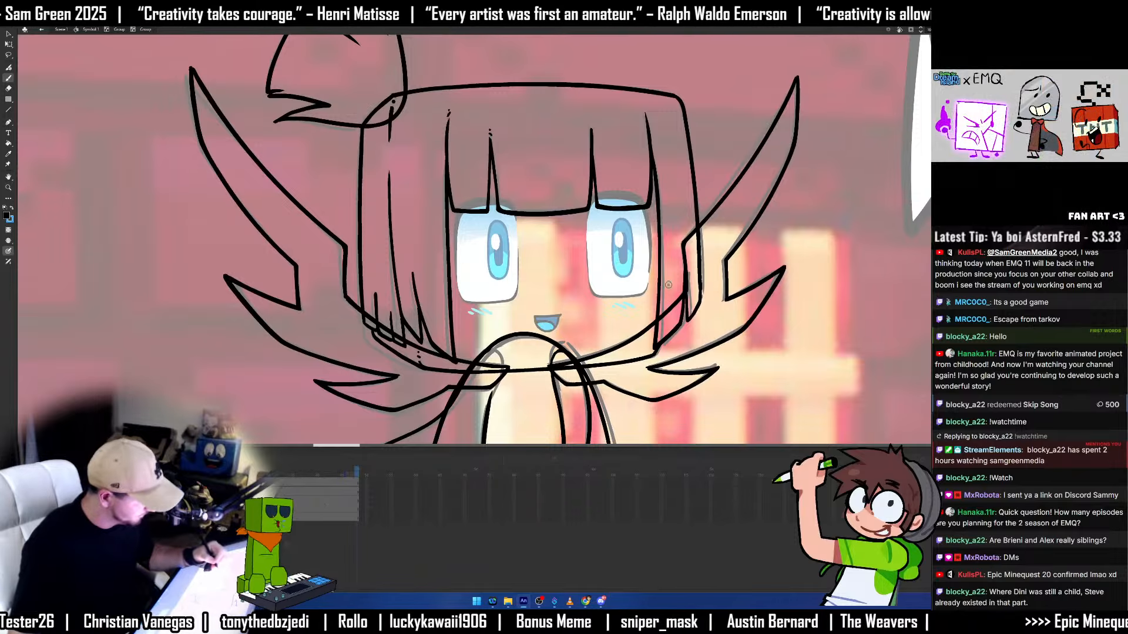
{"action": "key", "text": "ctrl+g"}
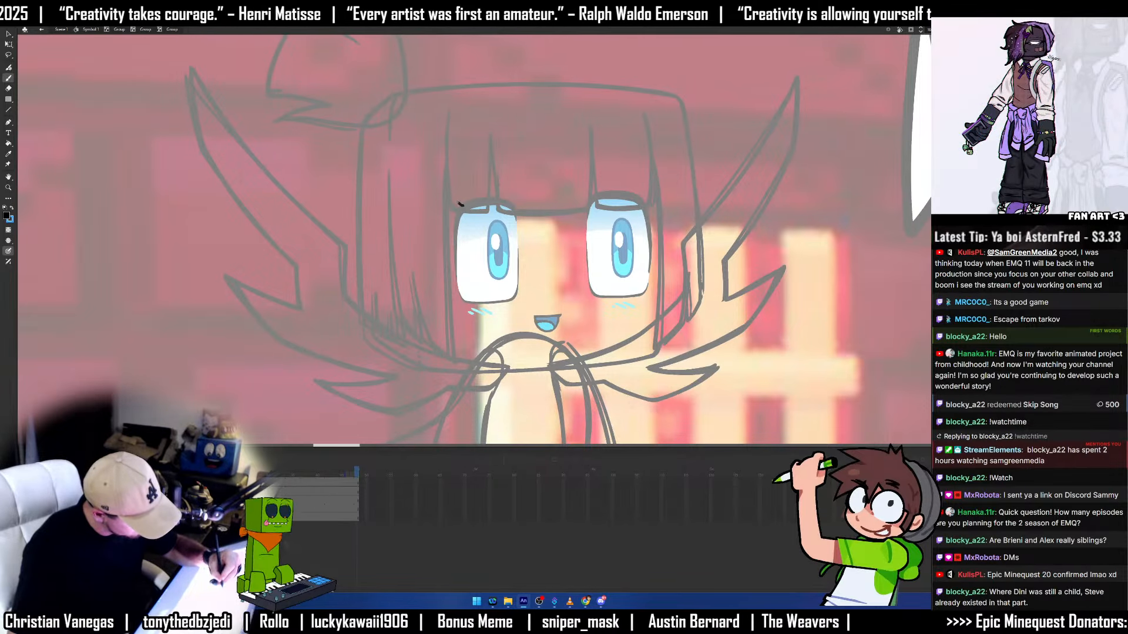
{"action": "left_click_drag", "start_coordinate": [455, 197], "coordinate": [456, 217]}
{"action": "key", "text": "e"}
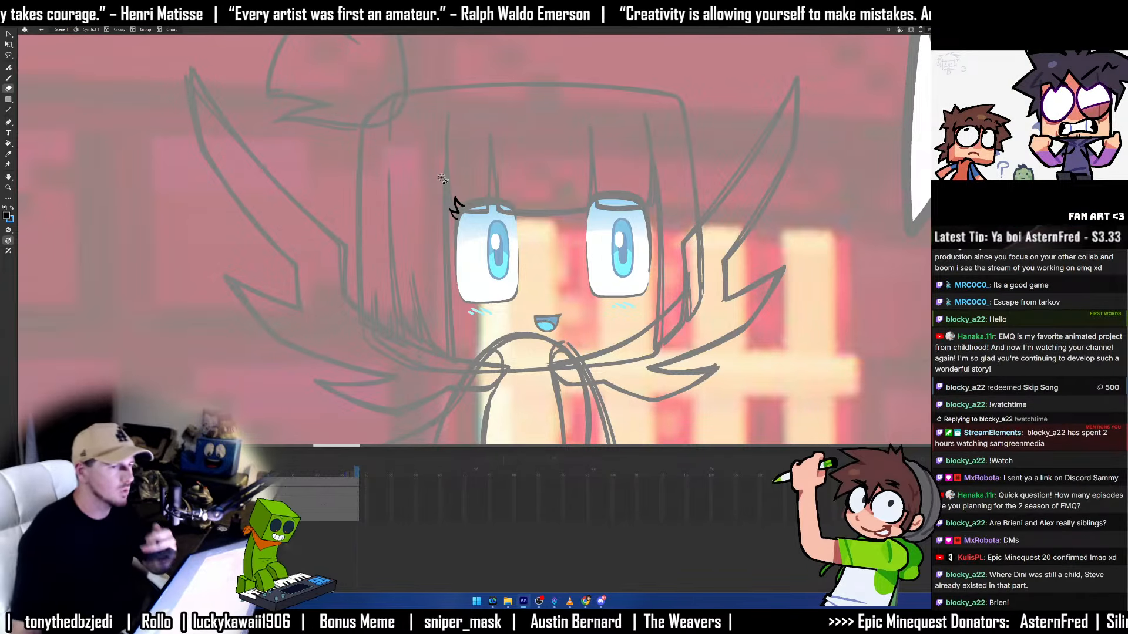
{"action": "mouse_move", "coordinate": [446, 203]}
{"action": "left_mouse_down"}
{"action": "mouse_move", "coordinate": [454, 224]}
{"action": "mouse_move", "coordinate": [454, 207]}
{"action": "left_mouse_up"}
{"action": "key", "text": "b"}
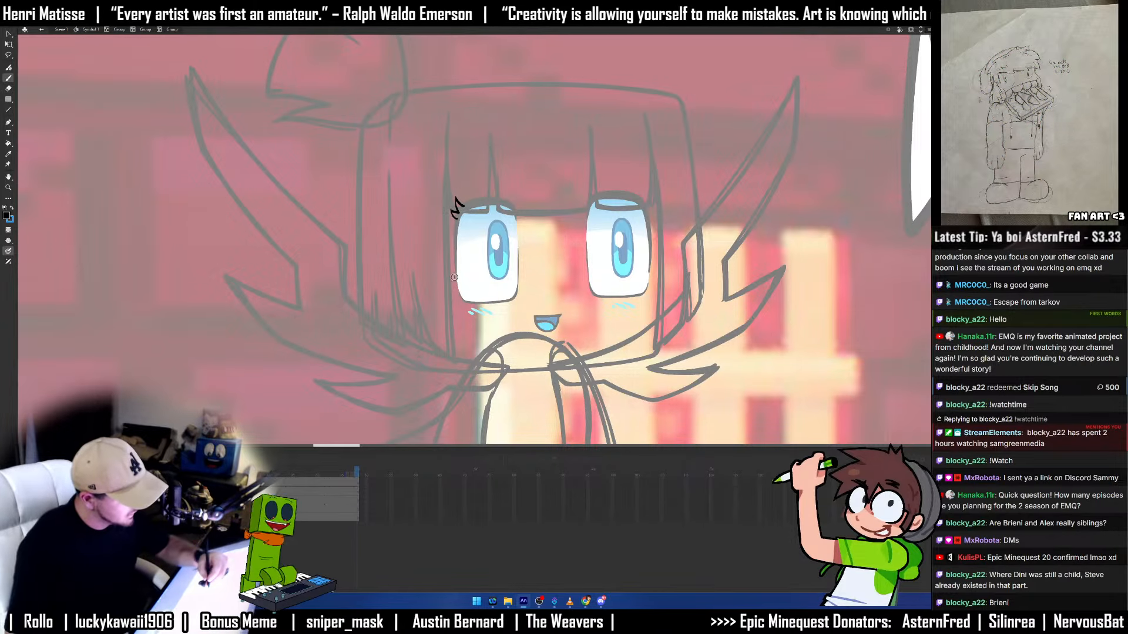
Ink the left eye's outer side and thick upper lid, fill the lid solid black, and adjust its curve.
{"action": "mouse_move", "coordinate": [456, 273]}
{"action": "left_mouse_down"}
{"action": "mouse_move", "coordinate": [459, 209]}
{"action": "mouse_move", "coordinate": [505, 201]}
{"action": "mouse_move", "coordinate": [517, 219]}
{"action": "left_mouse_up"}
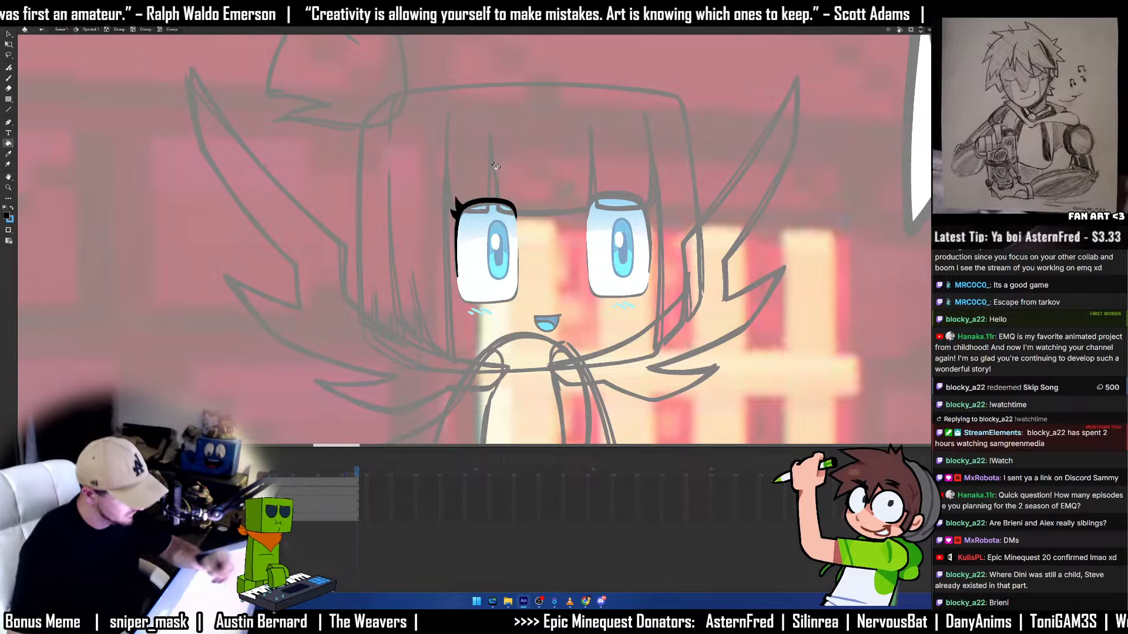
{"action": "key", "text": "v"}
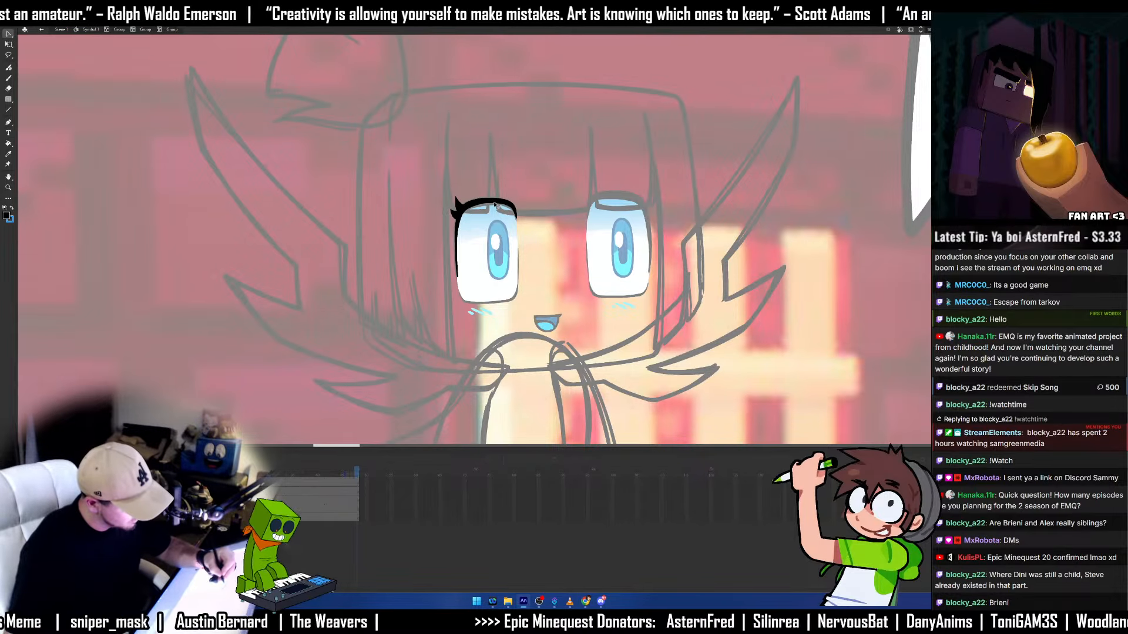
{"action": "left_click_drag", "start_coordinate": [496, 203], "coordinate": [496, 206]}
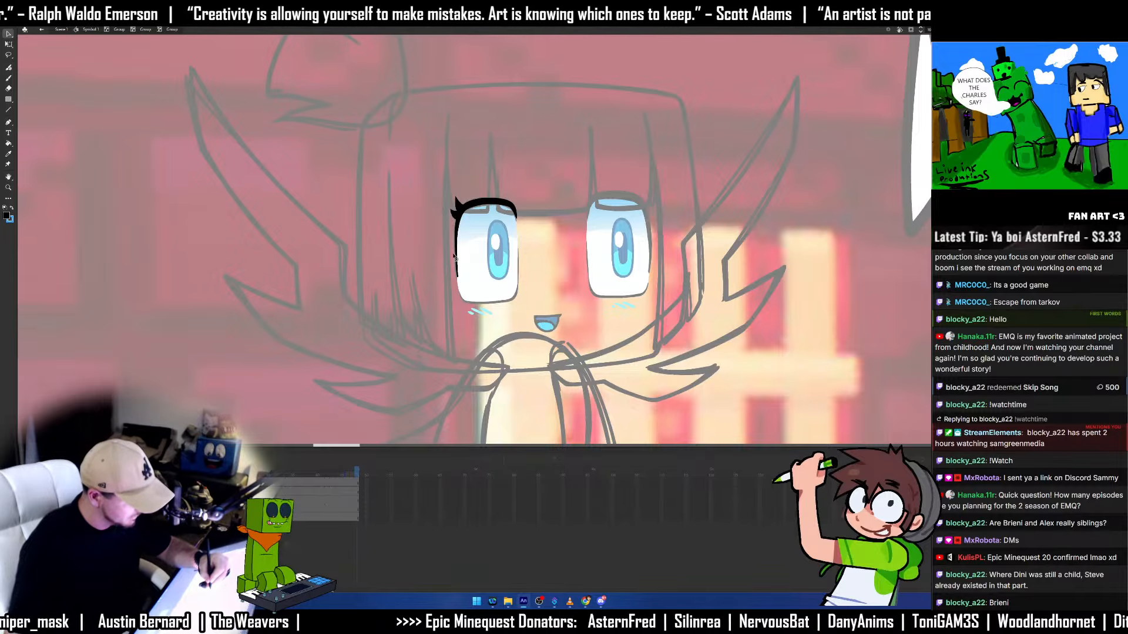
Ink the left eye's bottom edge up to its inner corner and erase the excess line there.
{"action": "key", "text": "b"}
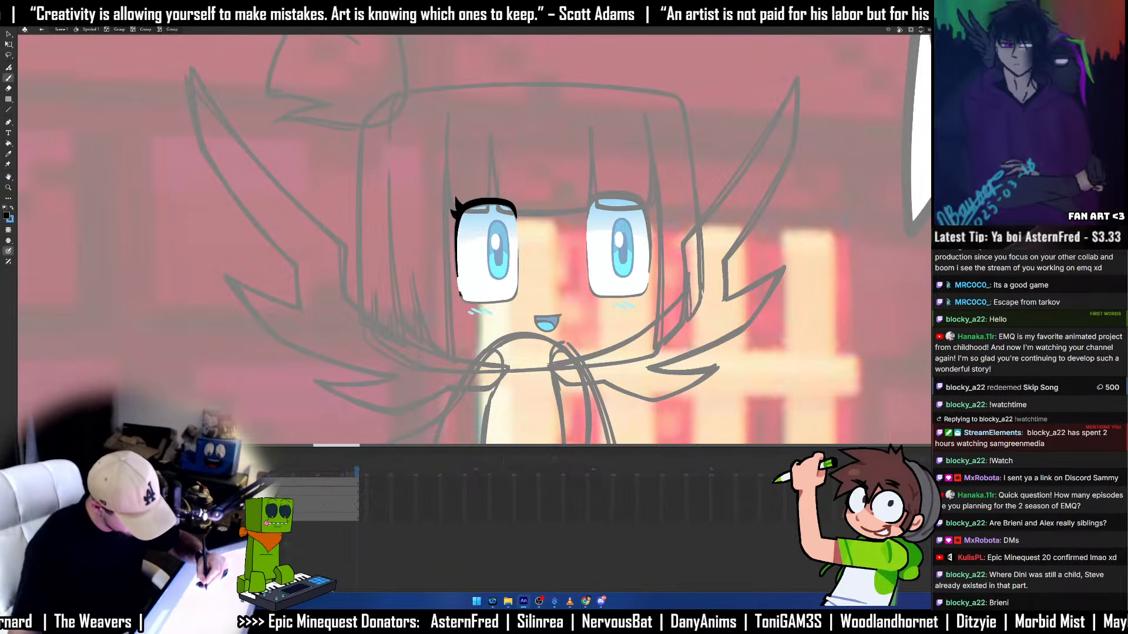
{"action": "mouse_move", "coordinate": [471, 306]}
{"action": "left_mouse_down"}
{"action": "mouse_move", "coordinate": [513, 301]}
{"action": "mouse_move", "coordinate": [519, 286]}
{"action": "left_mouse_up"}
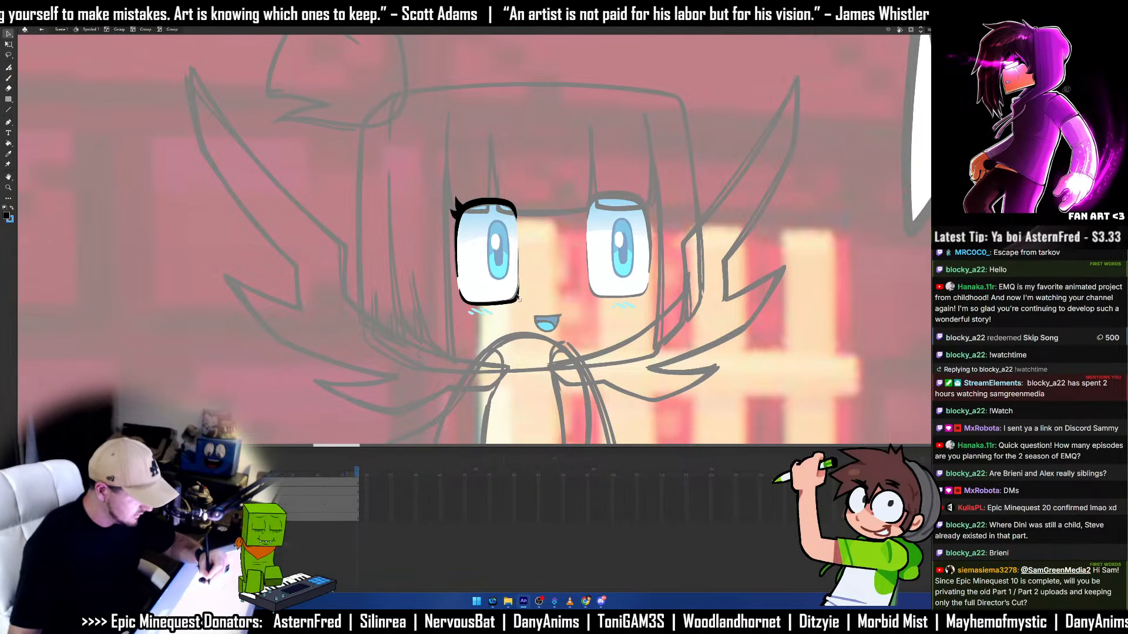
{"action": "key", "text": "e"}
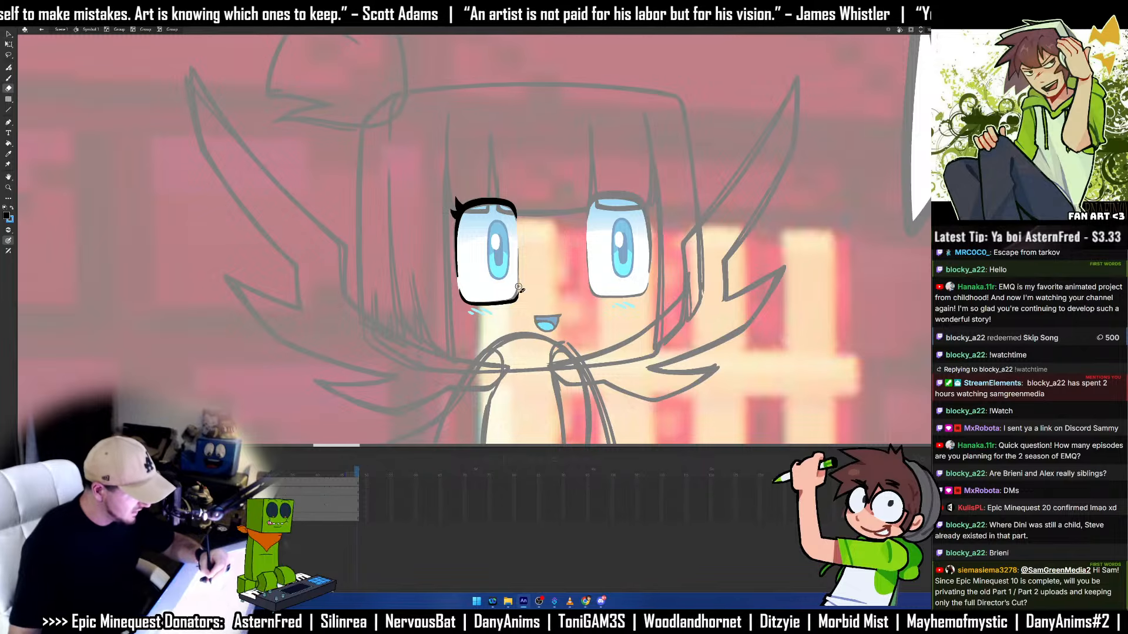
{"action": "left_click_drag", "start_coordinate": [520, 291], "coordinate": [520, 255]}
{"action": "key", "text": "b"}
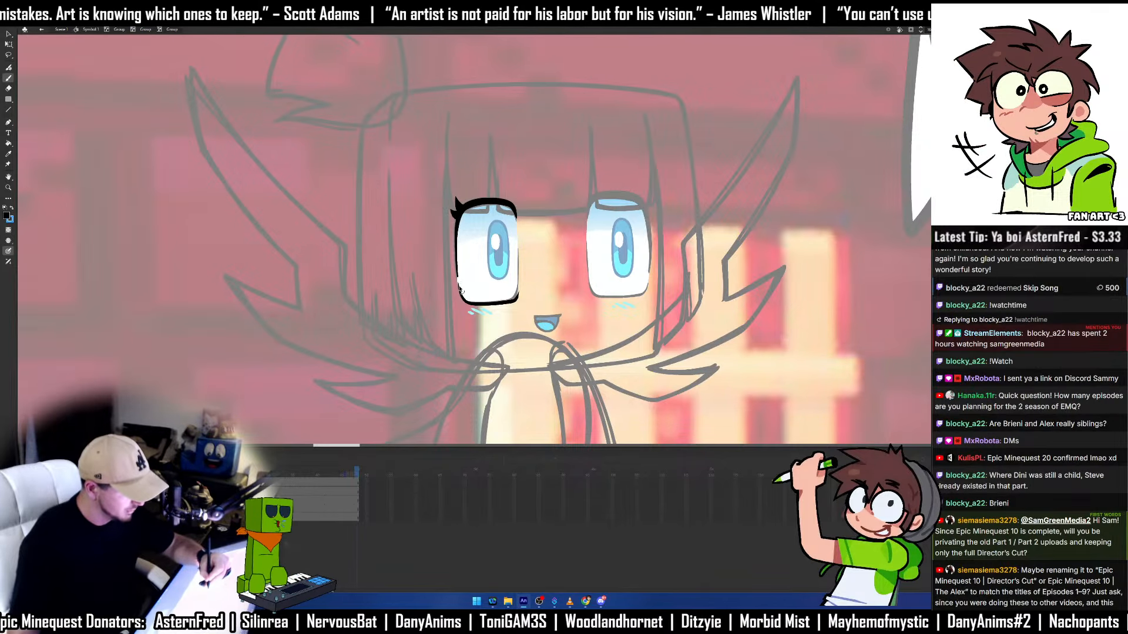
Stretch and nudge the left eye's lower line with Free Transform so it fits the eye's bottom edge.
{"action": "left_click", "coordinate": [479, 303], "text": "ctrl"}
{"action": "key", "text": "q"}
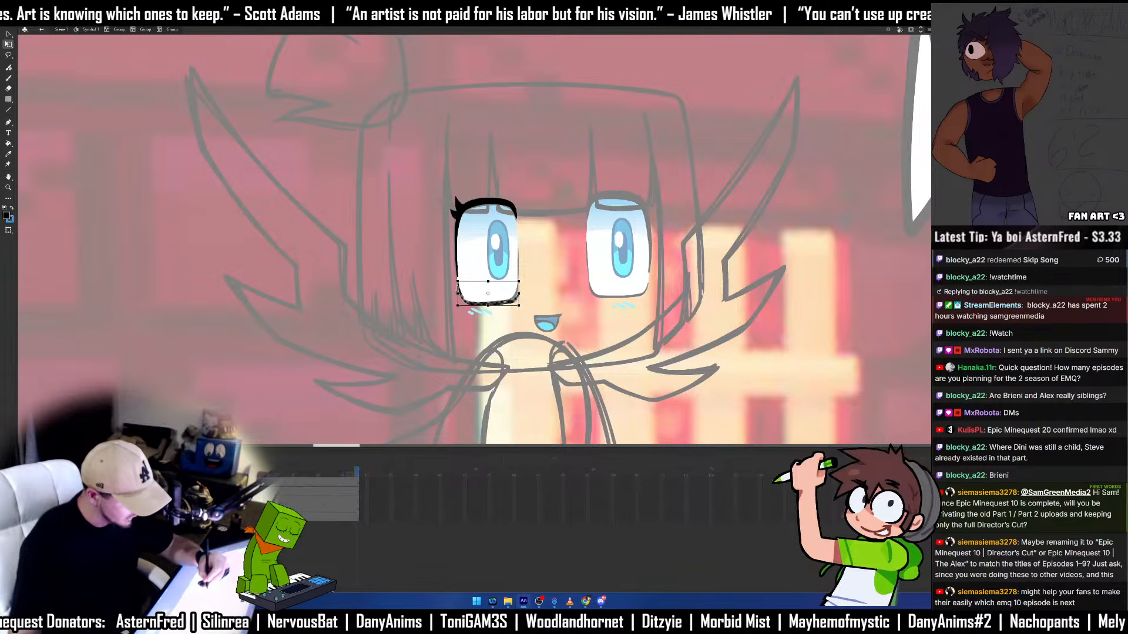
{"action": "mouse_move", "coordinate": [488, 281]}
{"action": "left_mouse_down"}
{"action": "mouse_move", "coordinate": [456, 290]}
{"action": "mouse_move", "coordinate": [498, 271]}
{"action": "left_mouse_up"}
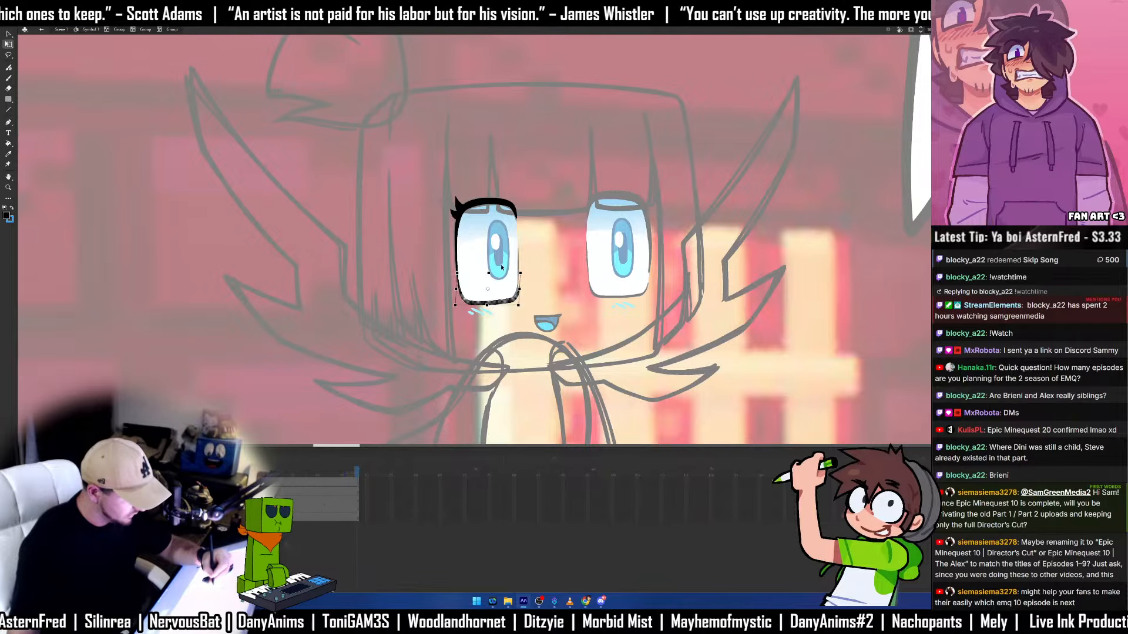
{"action": "left_click", "coordinate": [500, 264]}
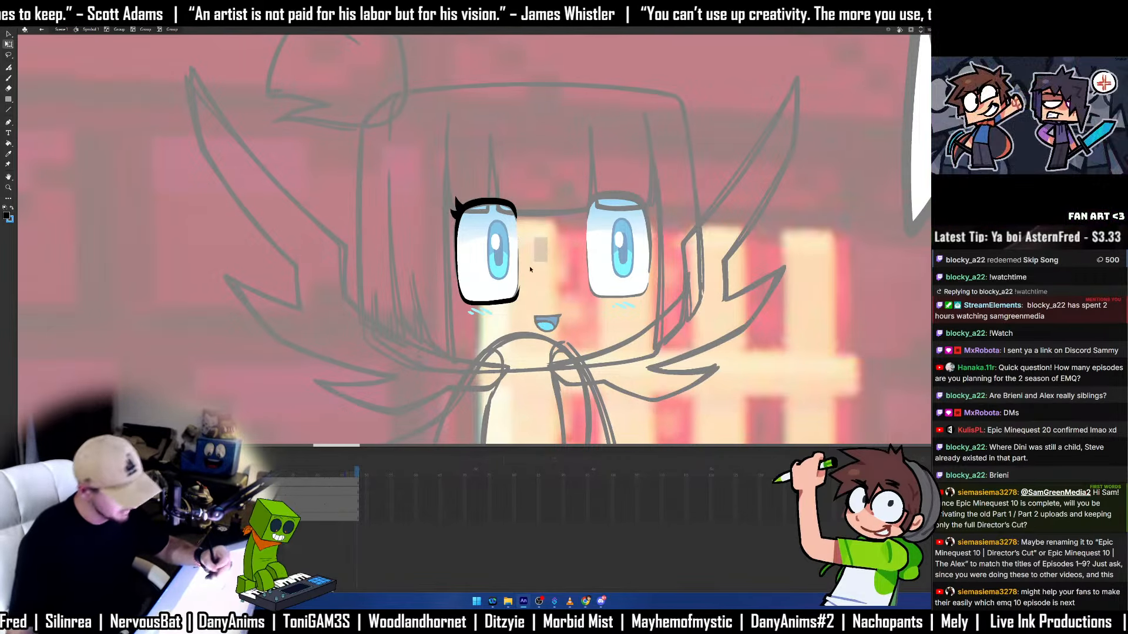
{"action": "left_click_drag", "start_coordinate": [547, 237], "coordinate": [470, 342]}
{"action": "left_click_drag", "start_coordinate": [521, 296], "coordinate": [519, 295]}
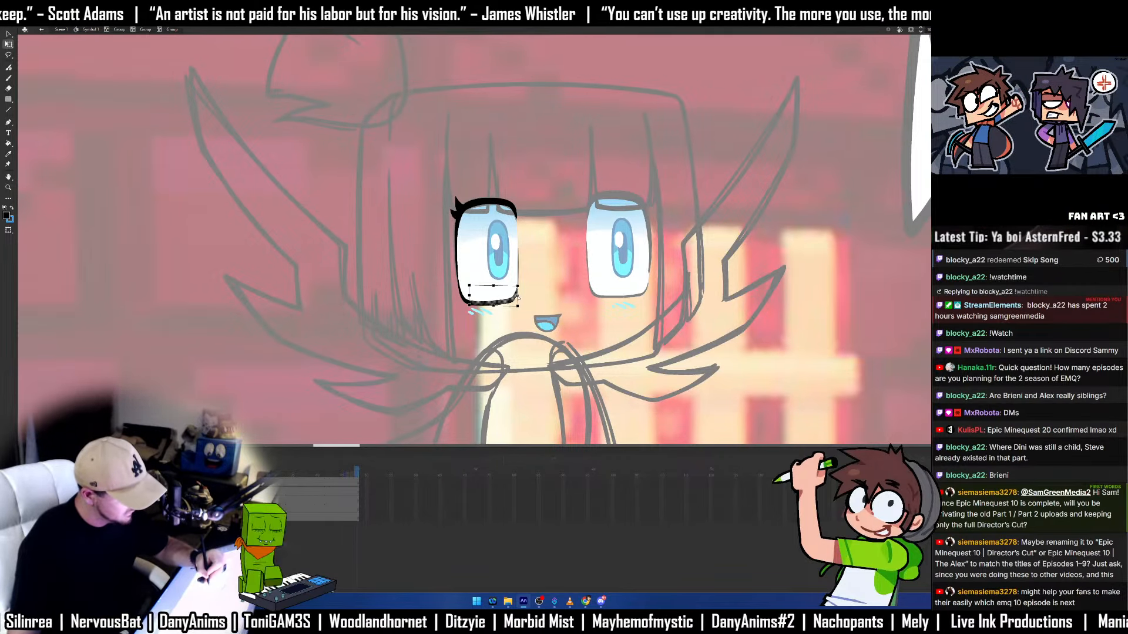
{"action": "left_click", "coordinate": [528, 282]}
{"action": "left_click", "coordinate": [518, 301]}
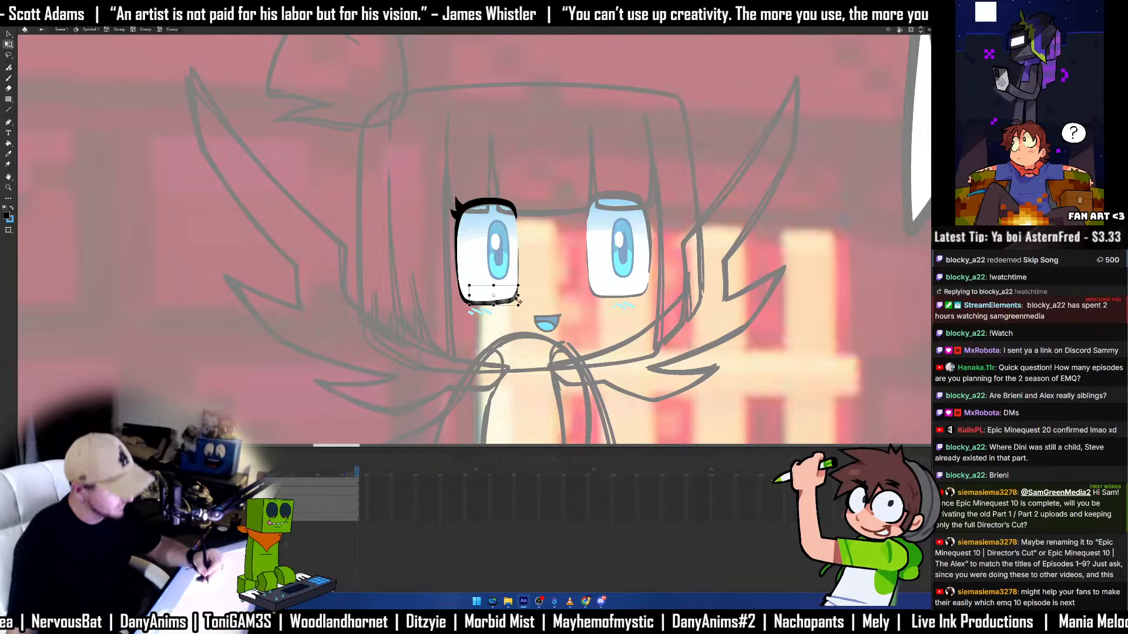
{"action": "left_click_drag", "start_coordinate": [519, 292], "coordinate": [518, 295]}
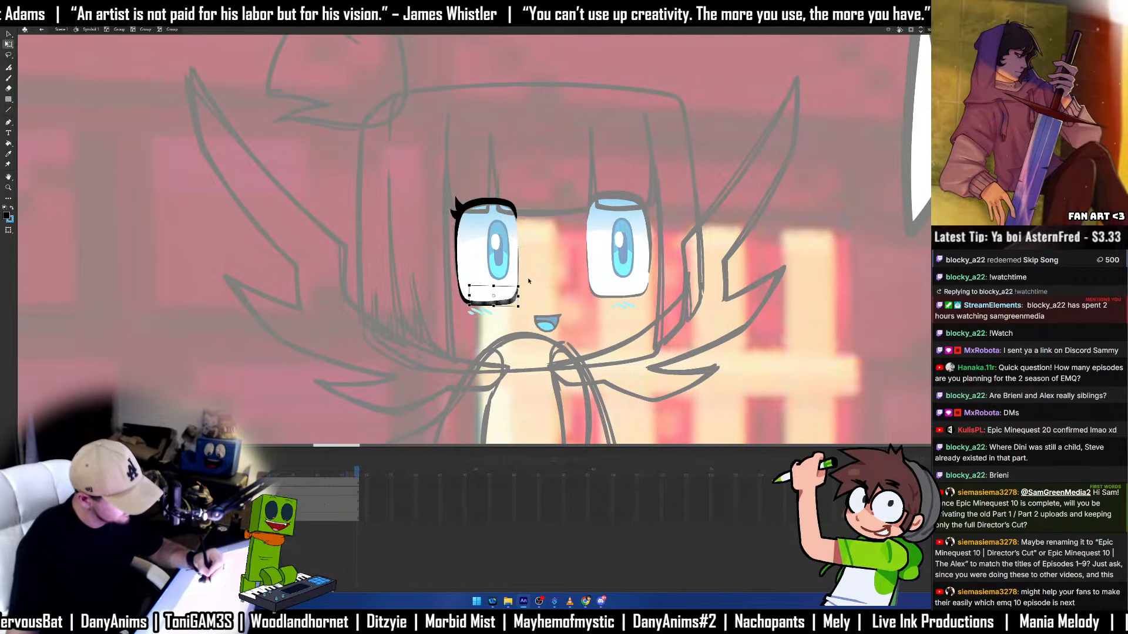
{"action": "left_click", "coordinate": [527, 279]}
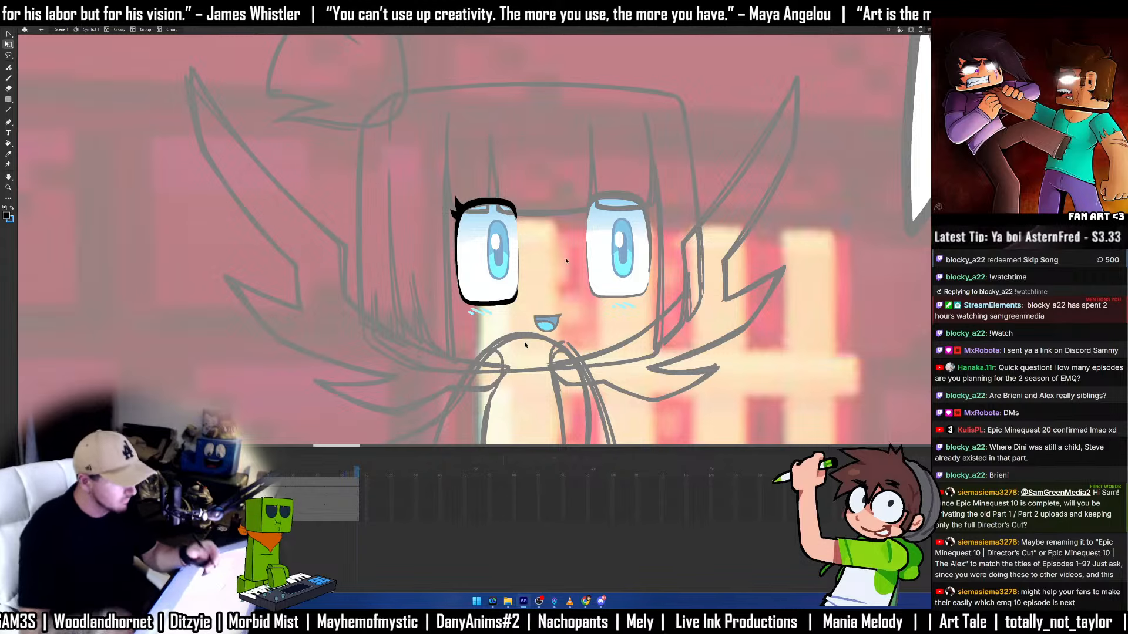
Rework the left eye's outer lash and erase the stray stroke extending past it.
{"action": "key", "text": "v"}
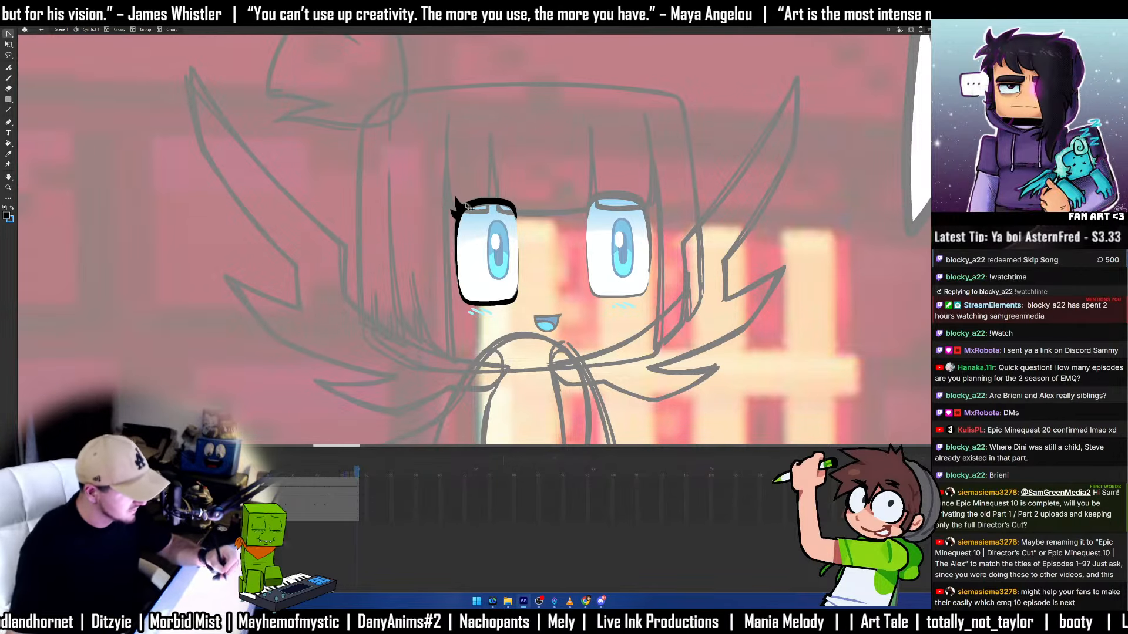
{"action": "left_click", "coordinate": [465, 205]}
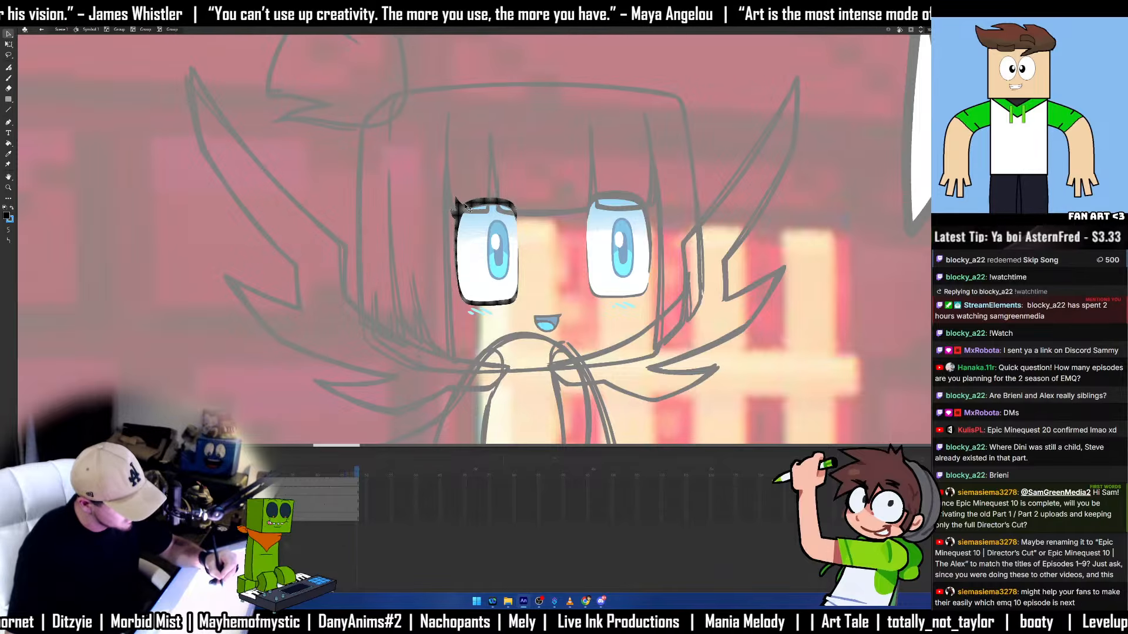
{"action": "left_click", "coordinate": [464, 199]}
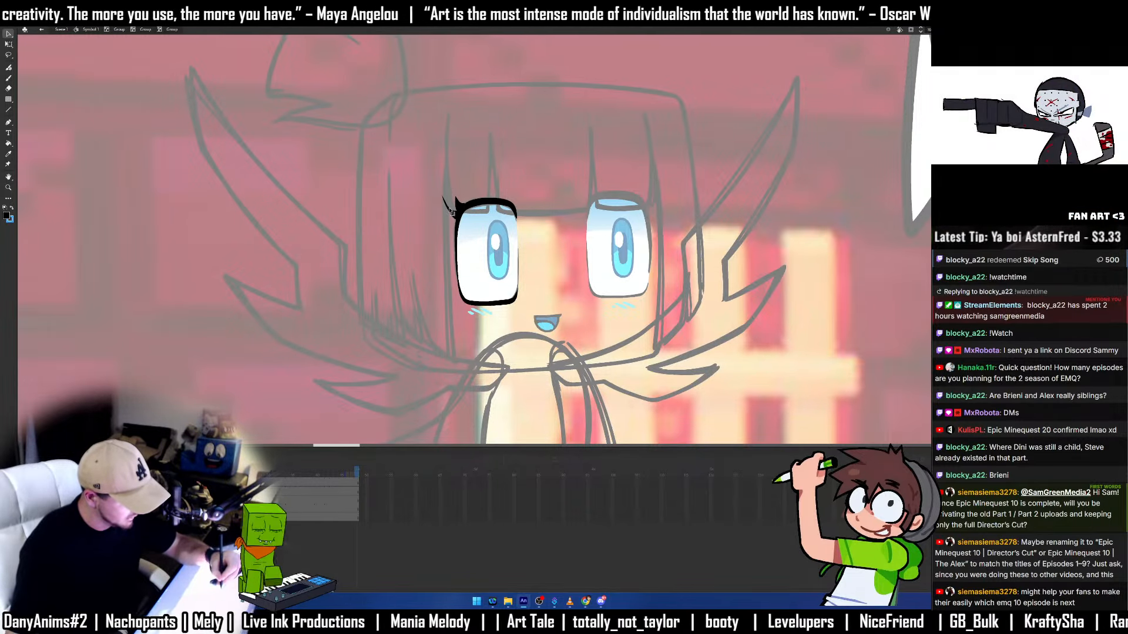
{"action": "key", "text": "e"}
{"action": "left_click_drag", "start_coordinate": [447, 209], "coordinate": [442, 175]}
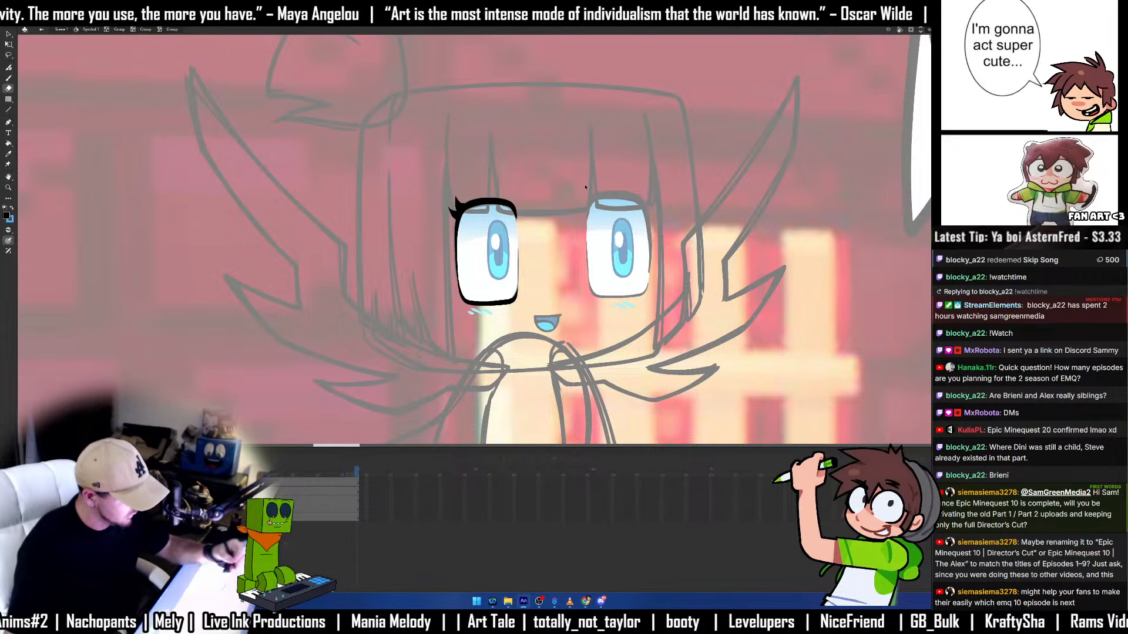
Ink a longer, thicker upper lash at the left eye's outer corner and trim its edge with the eraser.
{"action": "key", "text": "v"}
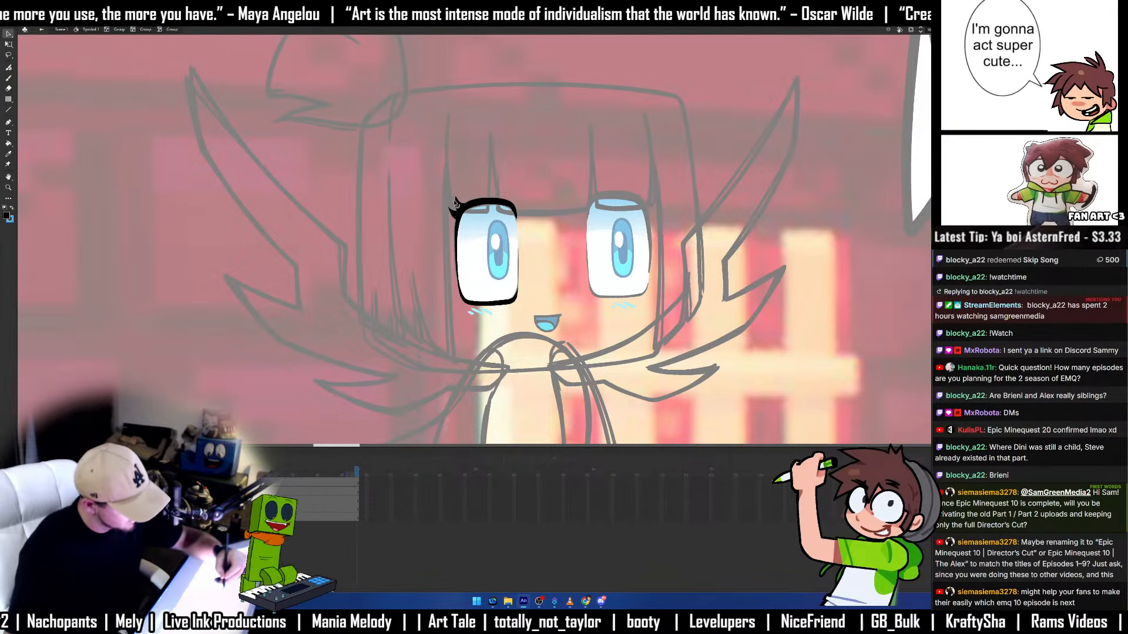
{"action": "key", "text": "b"}
{"action": "mouse_move", "coordinate": [456, 208]}
{"action": "left_mouse_down"}
{"action": "mouse_move", "coordinate": [451, 191]}
{"action": "mouse_move", "coordinate": [463, 199]}
{"action": "left_mouse_up"}
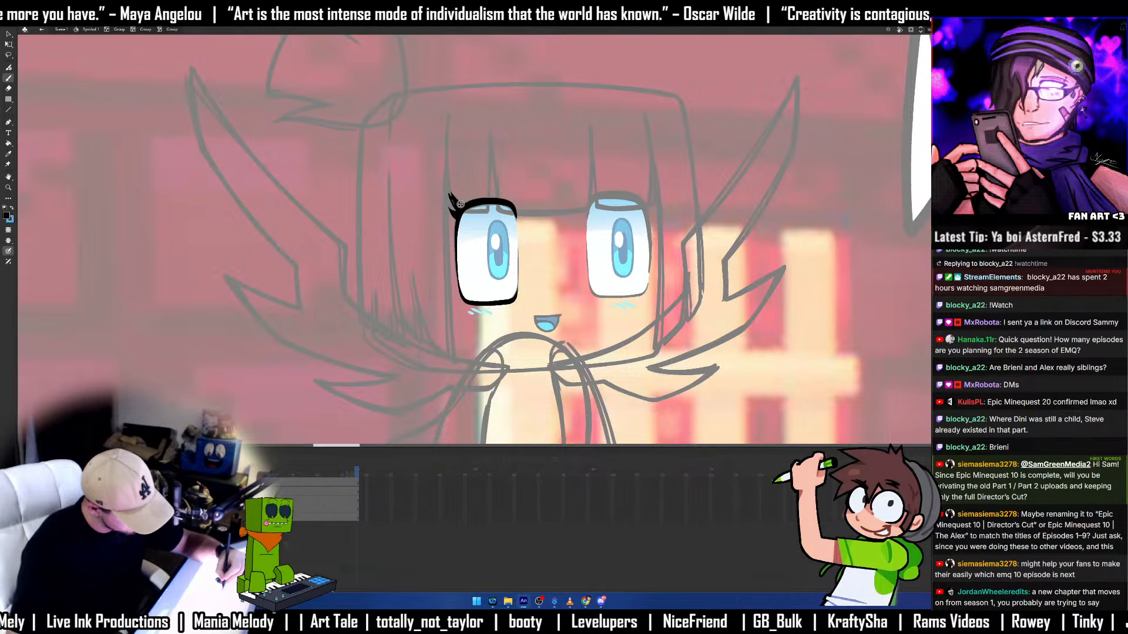
{"action": "key", "text": "e"}
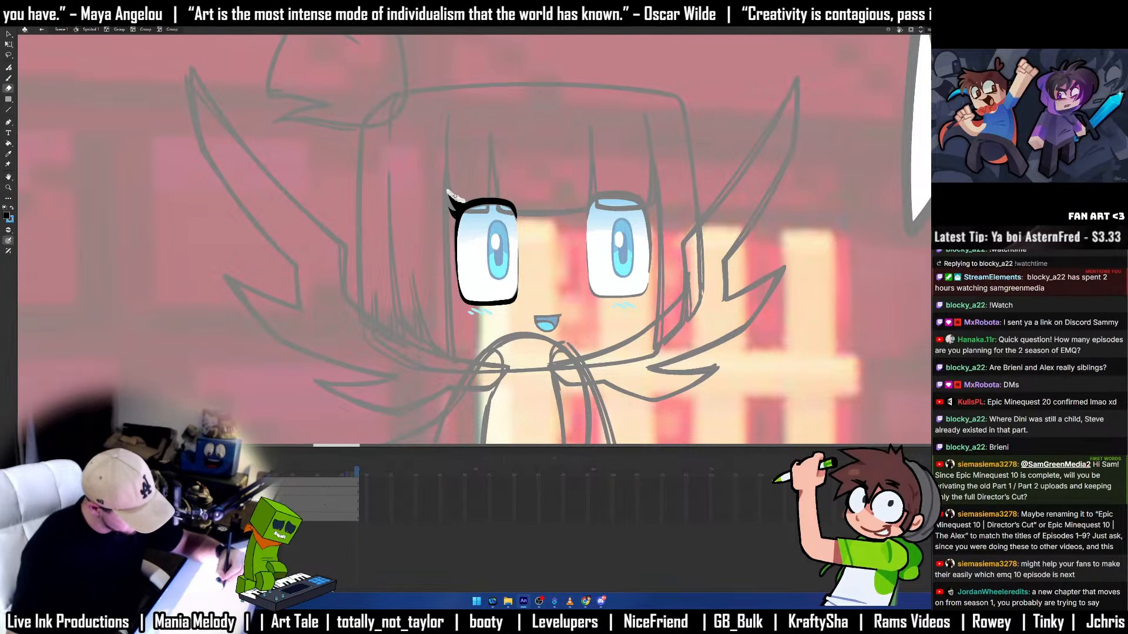
{"action": "left_click_drag", "start_coordinate": [461, 201], "coordinate": [460, 202]}
{"action": "key", "text": "b"}
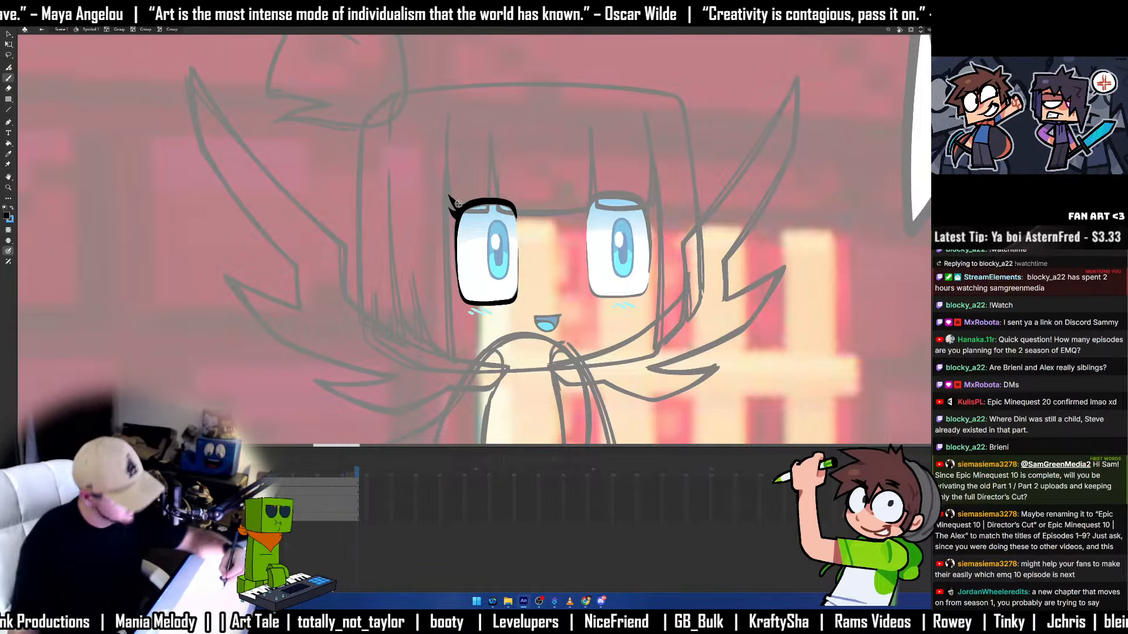
{"action": "key", "text": "v"}
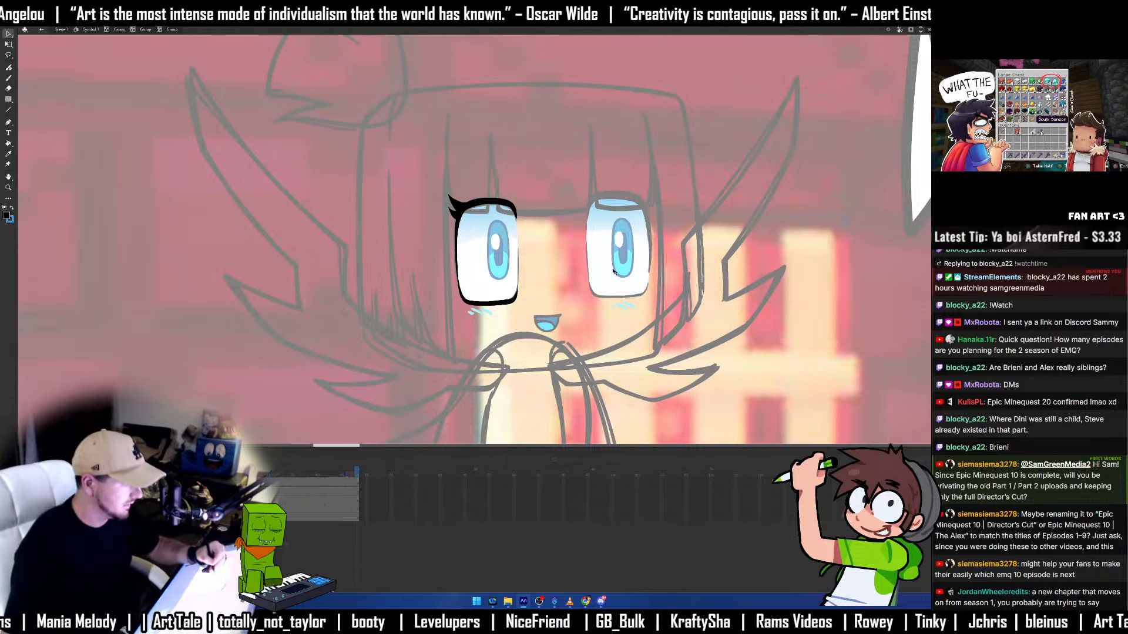
Duplicate the left eye's lash and outline, flip the copy horizontally, and place it over the right eye.
{"action": "left_click_drag", "start_coordinate": [493, 204], "coordinate": [601, 205]}
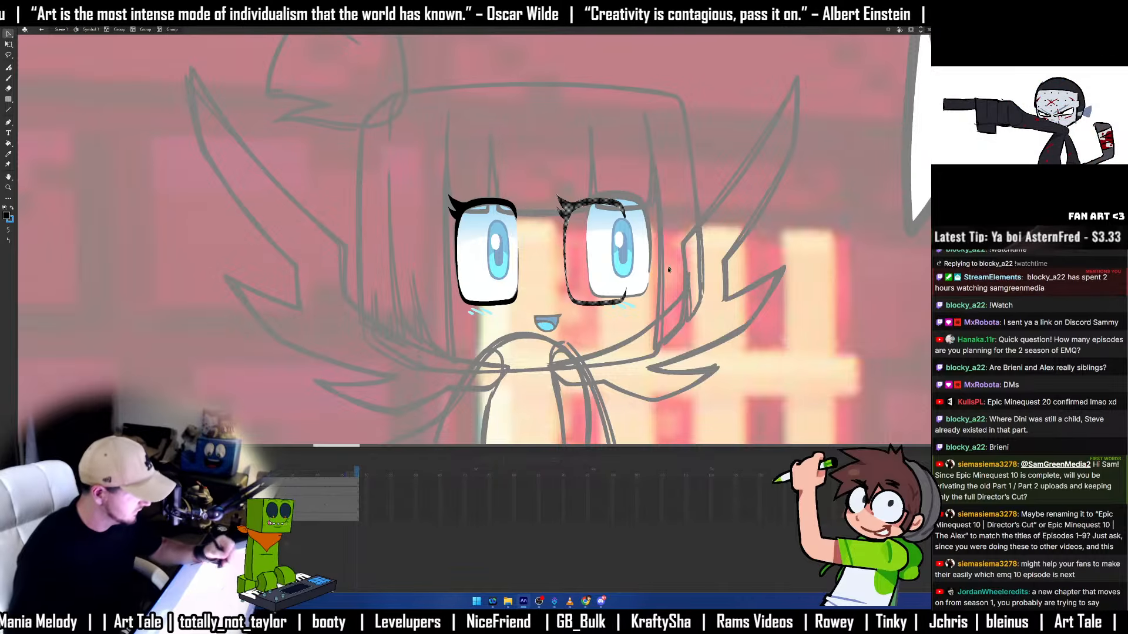
{"action": "key", "text": "shift+h"}
{"action": "left_click_drag", "start_coordinate": [614, 302], "coordinate": [646, 295]}
{"action": "key", "text": "q"}
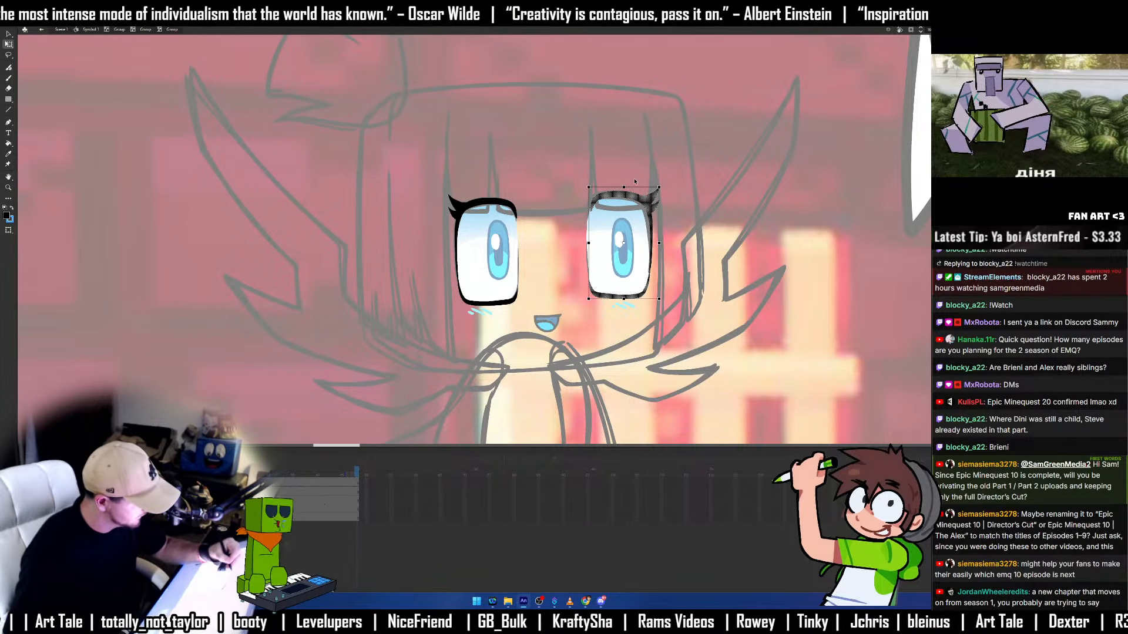
Resize and nudge the mirrored outline with Free Transform so it fits the right eye's shape.
{"action": "left_click", "coordinate": [635, 184]}
{"action": "left_click", "coordinate": [634, 195]}
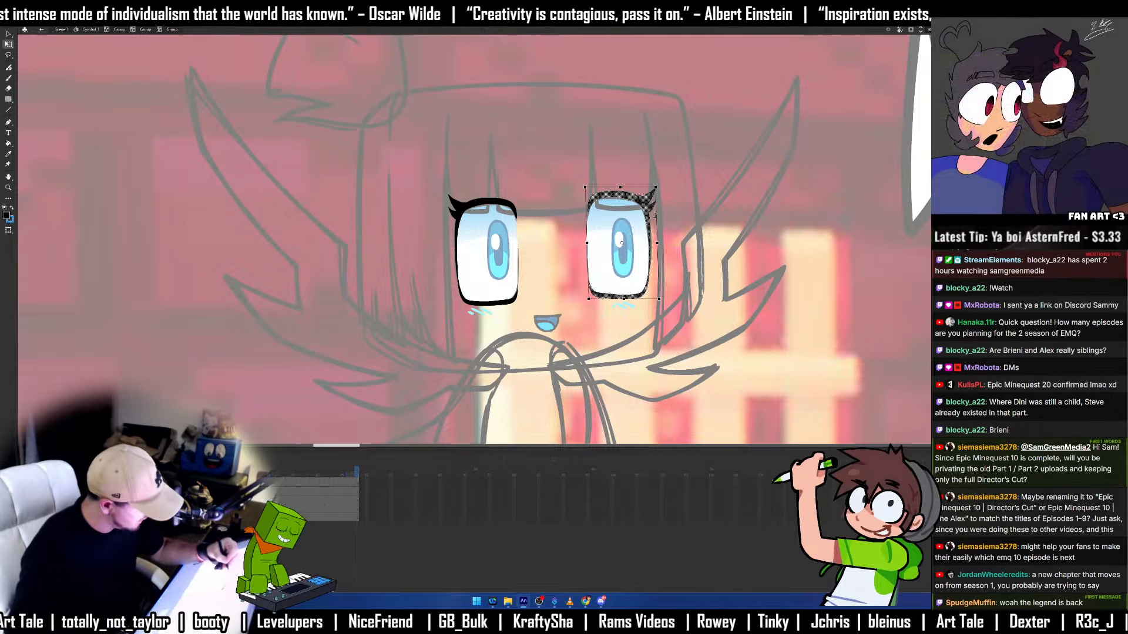
{"action": "left_click", "coordinate": [635, 178]}
{"action": "left_click", "coordinate": [624, 196]}
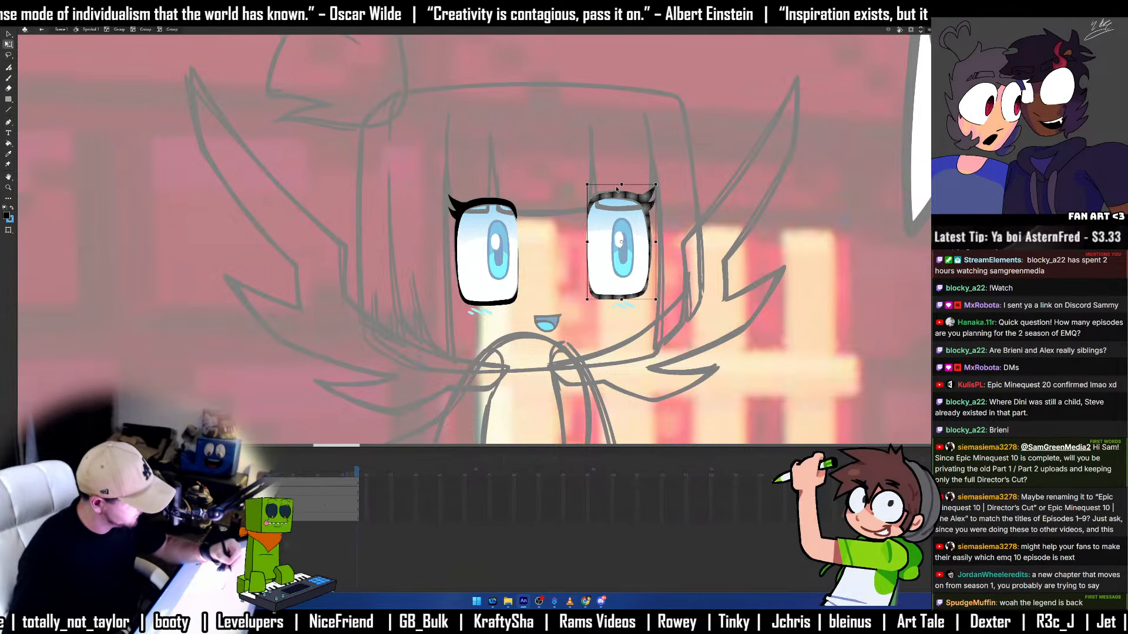
{"action": "left_click_drag", "start_coordinate": [621, 185], "coordinate": [622, 188]}
{"action": "left_click_drag", "start_coordinate": [656, 242], "coordinate": [655, 242]}
{"action": "left_click", "coordinate": [670, 231]}
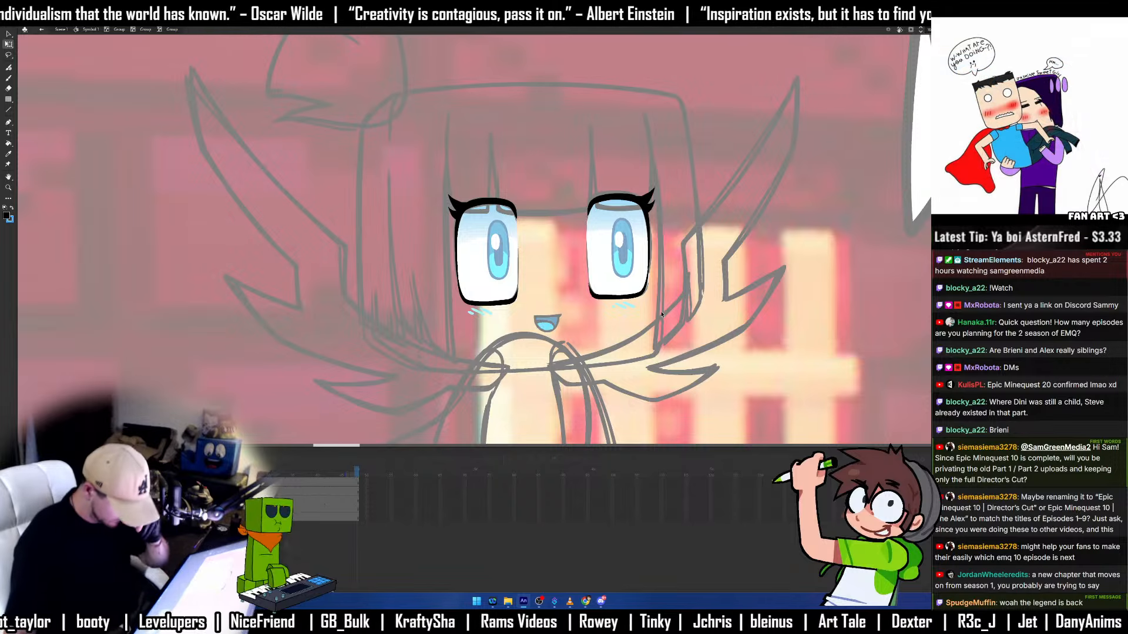
Ink the open smiling mouth's outline and inner line over the sketched mouth.
{"action": "left_click_drag", "start_coordinate": [662, 314], "coordinate": [761, 304]}
{"action": "key", "text": "b"}
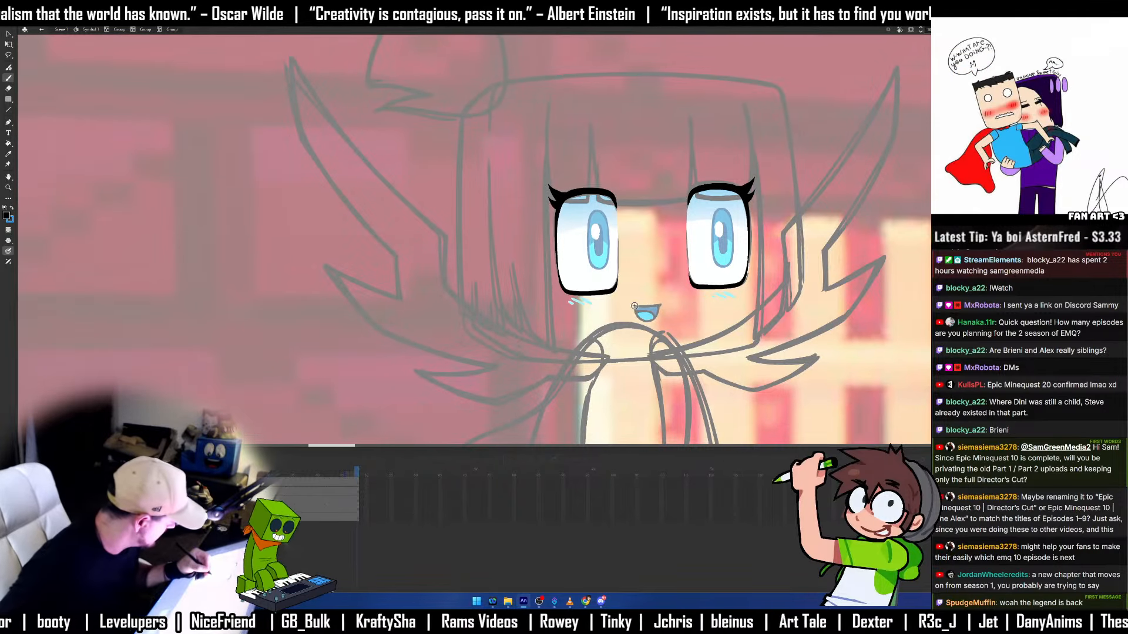
{"action": "left_click_drag", "start_coordinate": [664, 305], "coordinate": [636, 308]}
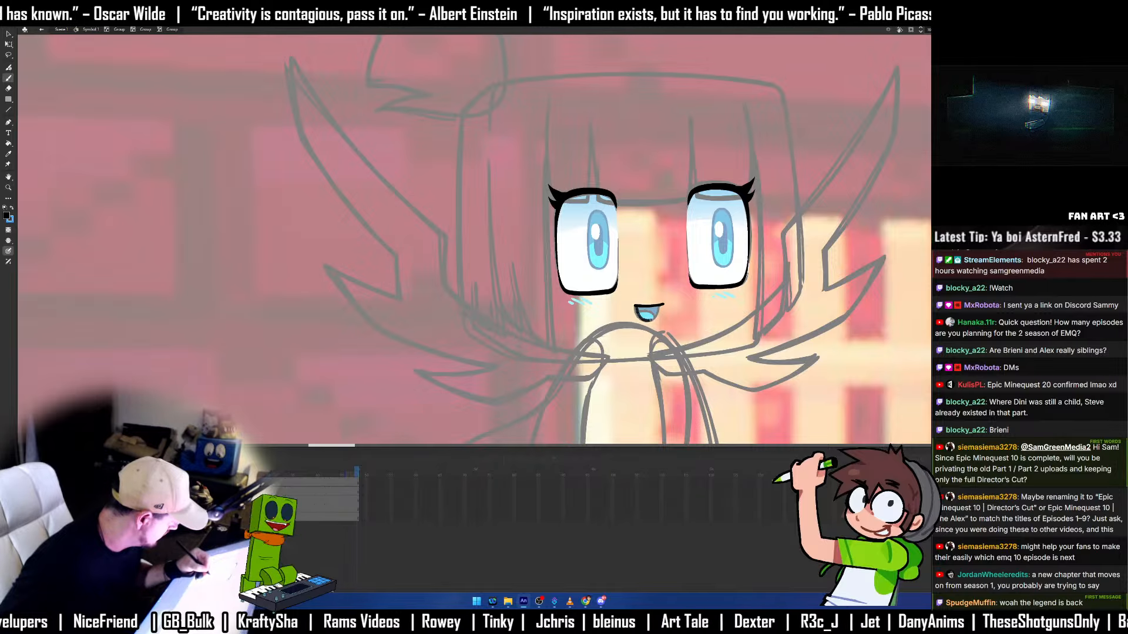
{"action": "left_click_drag", "start_coordinate": [657, 314], "coordinate": [657, 311]}
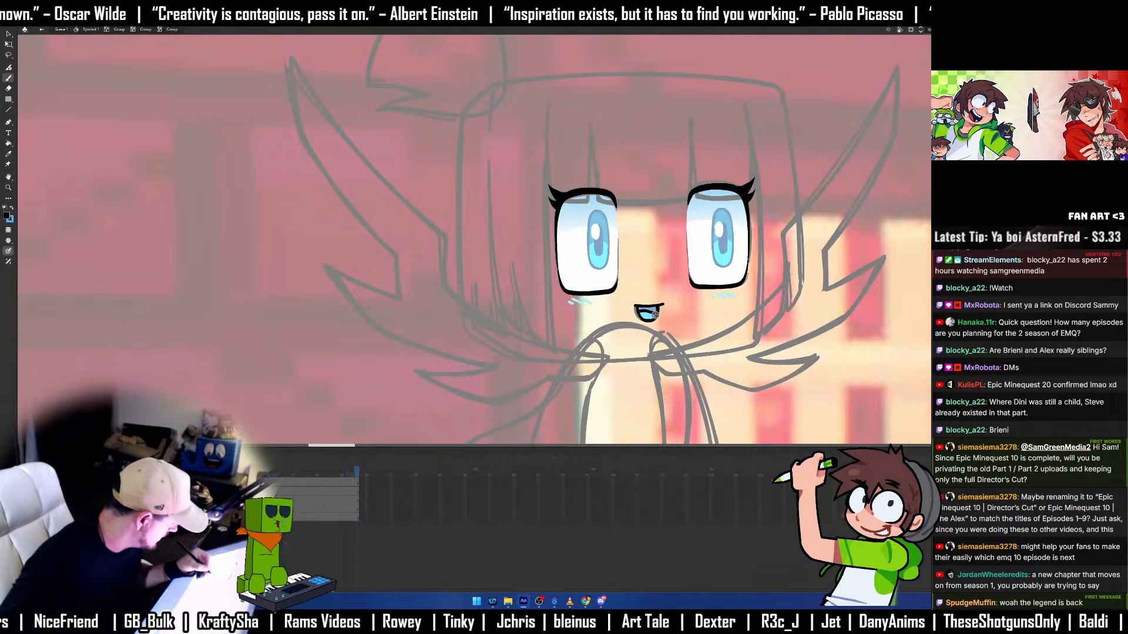
{"action": "key", "text": "ctrl+z"}
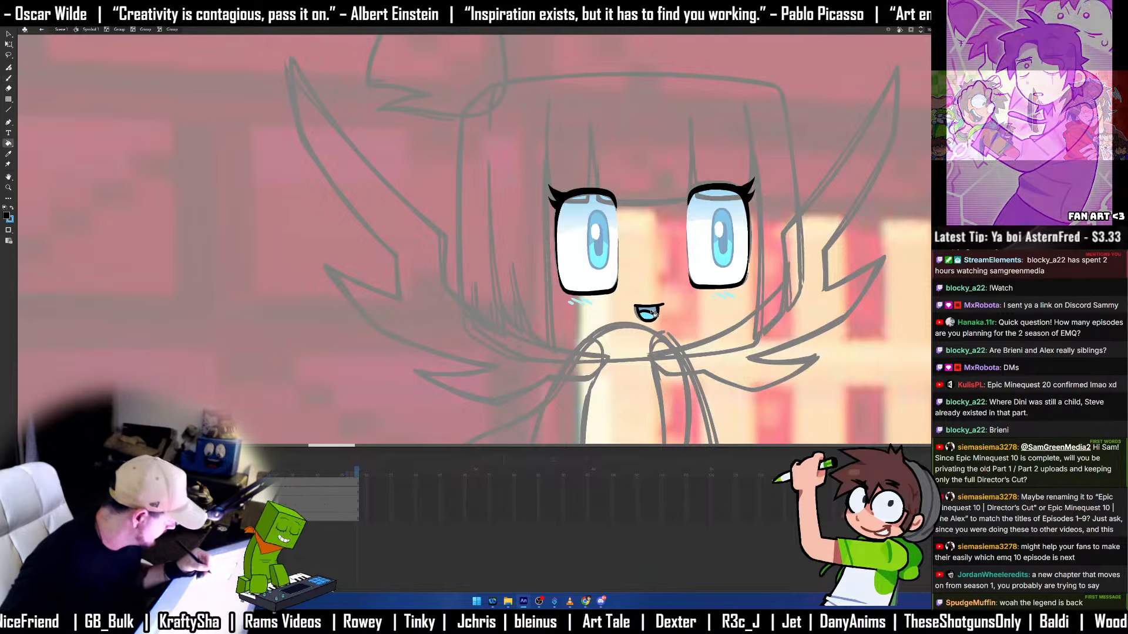
Clean up the inked mouth's inner lines and shift the mouth slightly to the right of its sketch.
{"action": "key", "text": "e"}
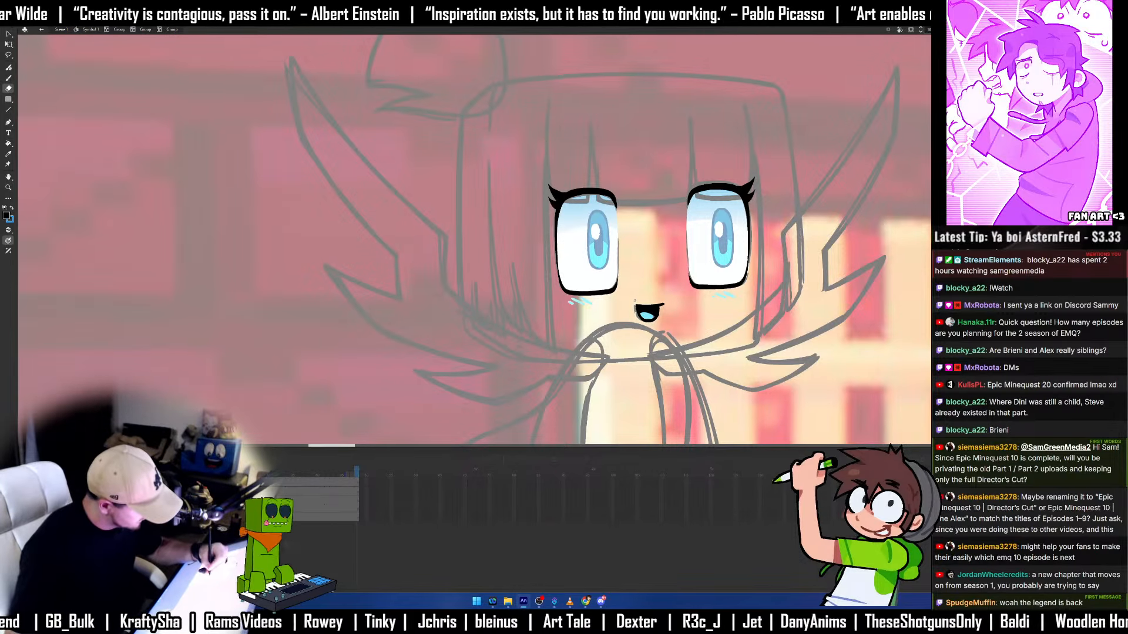
{"action": "mouse_move", "coordinate": [635, 300]}
{"action": "left_mouse_down"}
{"action": "mouse_move", "coordinate": [636, 316]}
{"action": "mouse_move", "coordinate": [635, 295]}
{"action": "mouse_move", "coordinate": [639, 310]}
{"action": "mouse_move", "coordinate": [665, 310]}
{"action": "left_mouse_up"}
{"action": "key", "text": "b"}
{"action": "key", "text": "ctrl+a"}
{"action": "key", "text": "v"}
{"action": "left_click", "coordinate": [722, 302]}
Ink short slanted blush strokes on the cheeks beneath both eyes.
{"action": "key", "text": "b"}
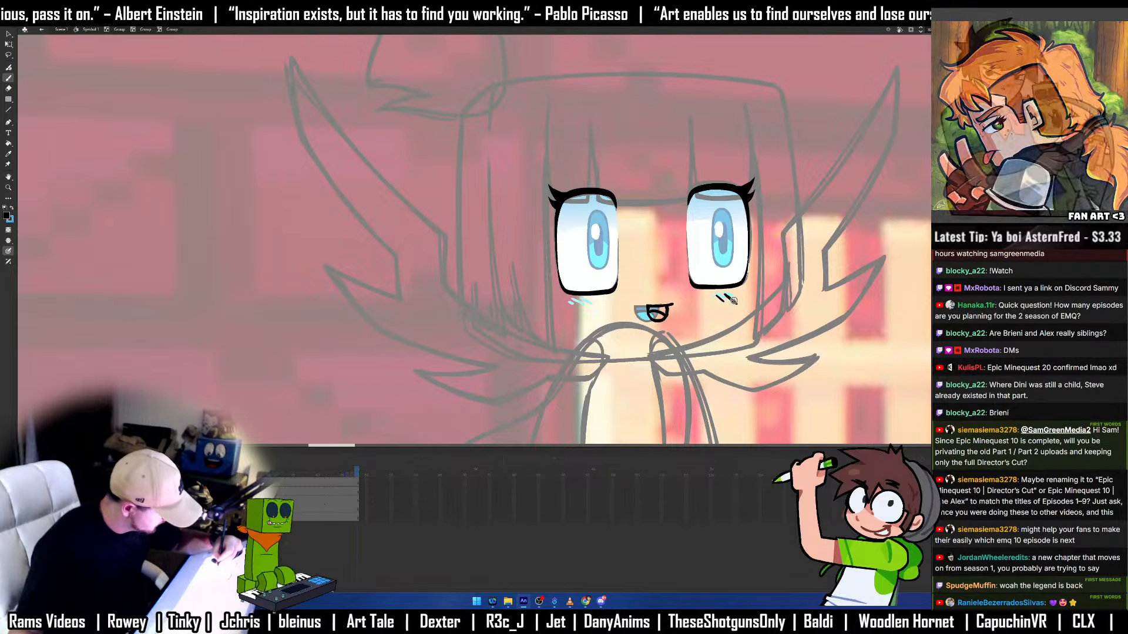
{"action": "left_click_drag", "start_coordinate": [732, 295], "coordinate": [735, 297]}
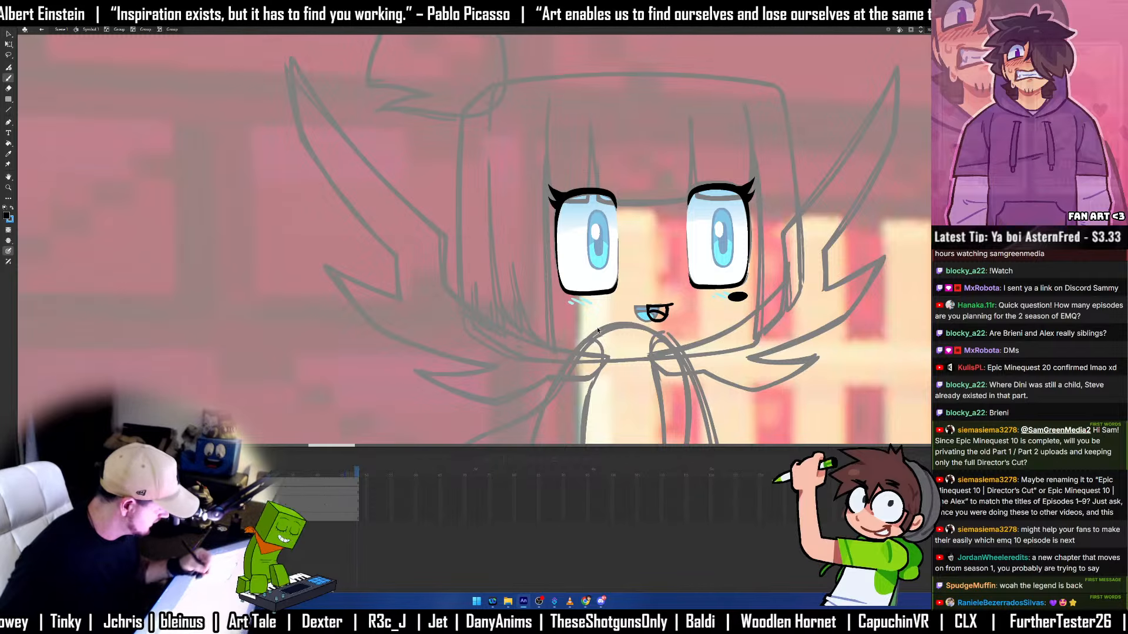
{"action": "key", "text": "ctrl+z"}
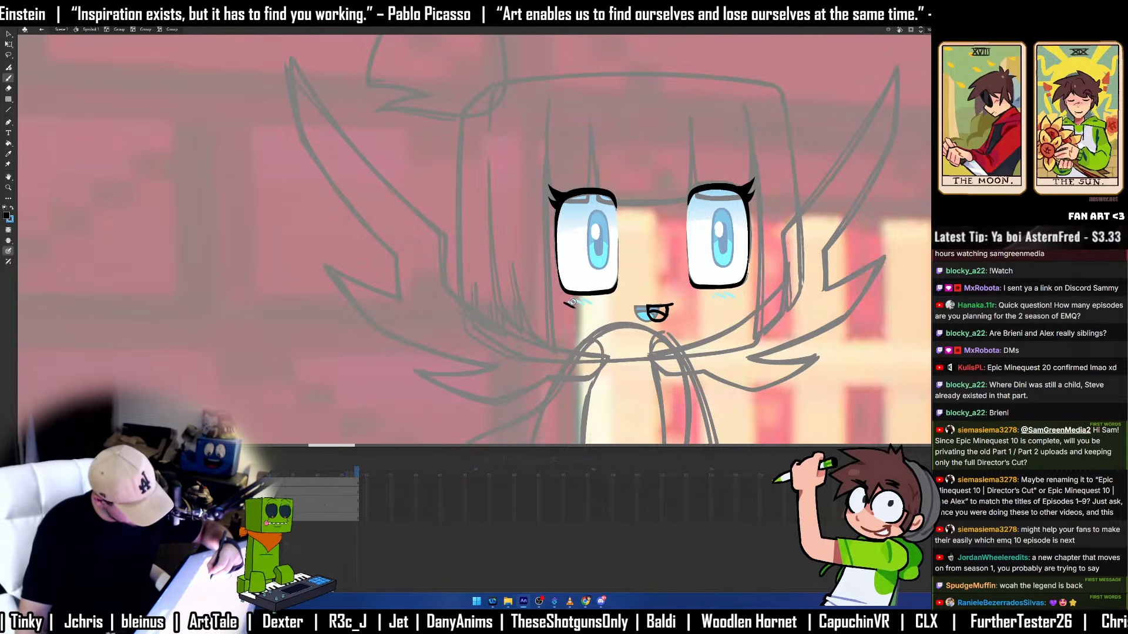
{"action": "left_click_drag", "start_coordinate": [564, 302], "coordinate": [592, 308]}
{"action": "key", "text": "ctrl+z"}
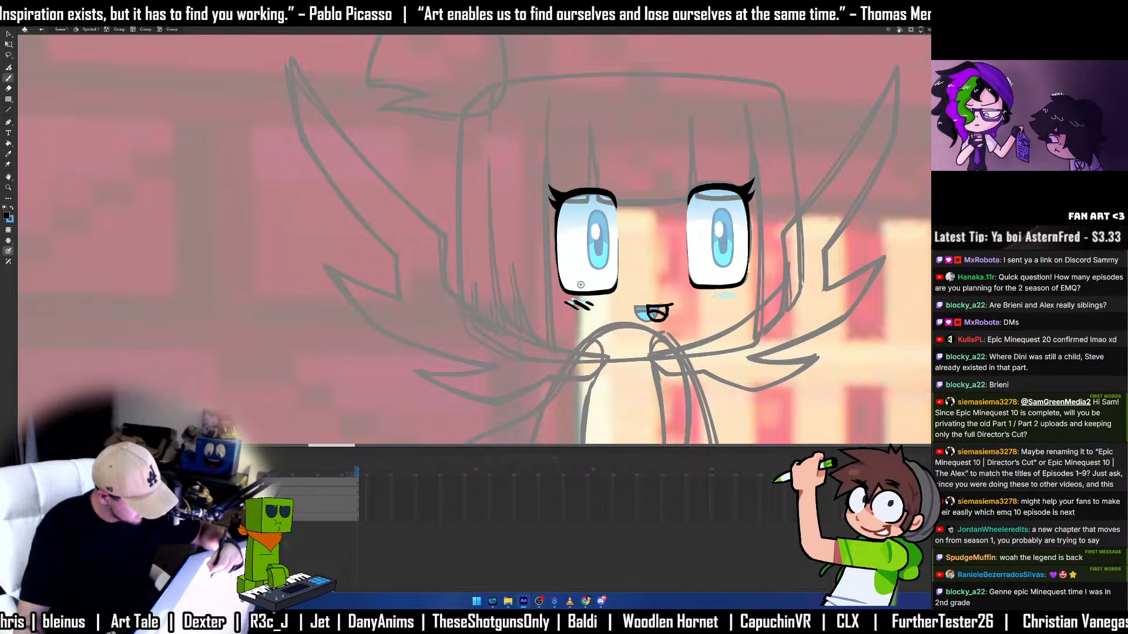
{"action": "left_click_drag", "start_coordinate": [726, 295], "coordinate": [749, 295]}
{"action": "key", "text": "v"}
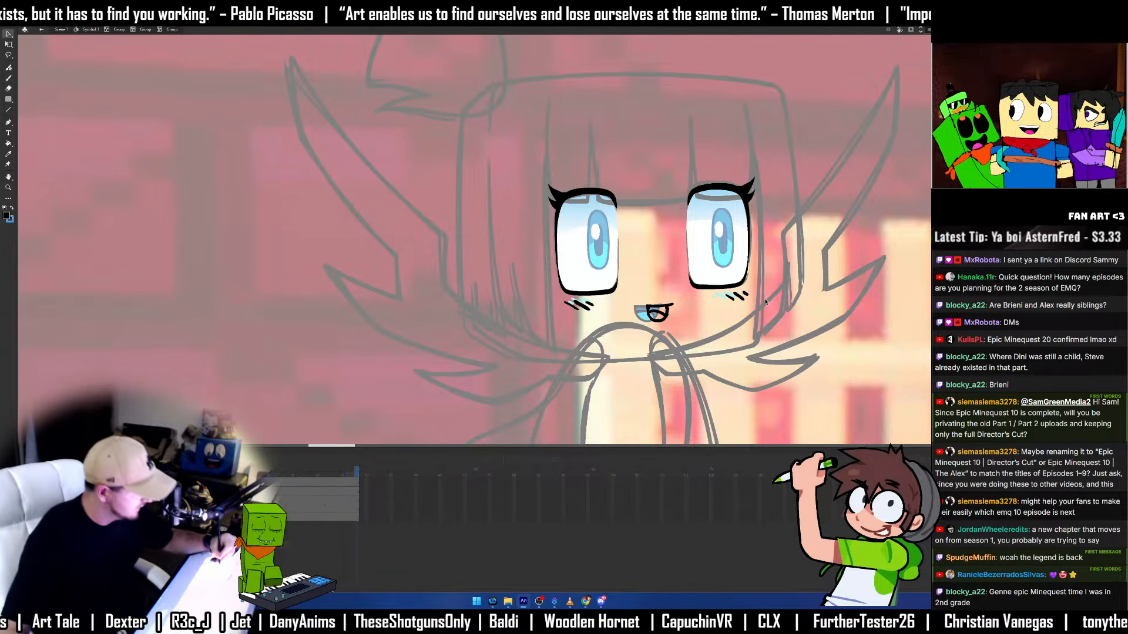
Ink oval iris outlines over the sketched irises in both eyes.
{"action": "key", "text": "b"}
{"action": "mouse_move", "coordinate": [600, 206]}
{"action": "left_mouse_down"}
{"action": "mouse_move", "coordinate": [584, 249]}
{"action": "mouse_move", "coordinate": [594, 267]}
{"action": "mouse_move", "coordinate": [607, 259]}
{"action": "left_mouse_up"}
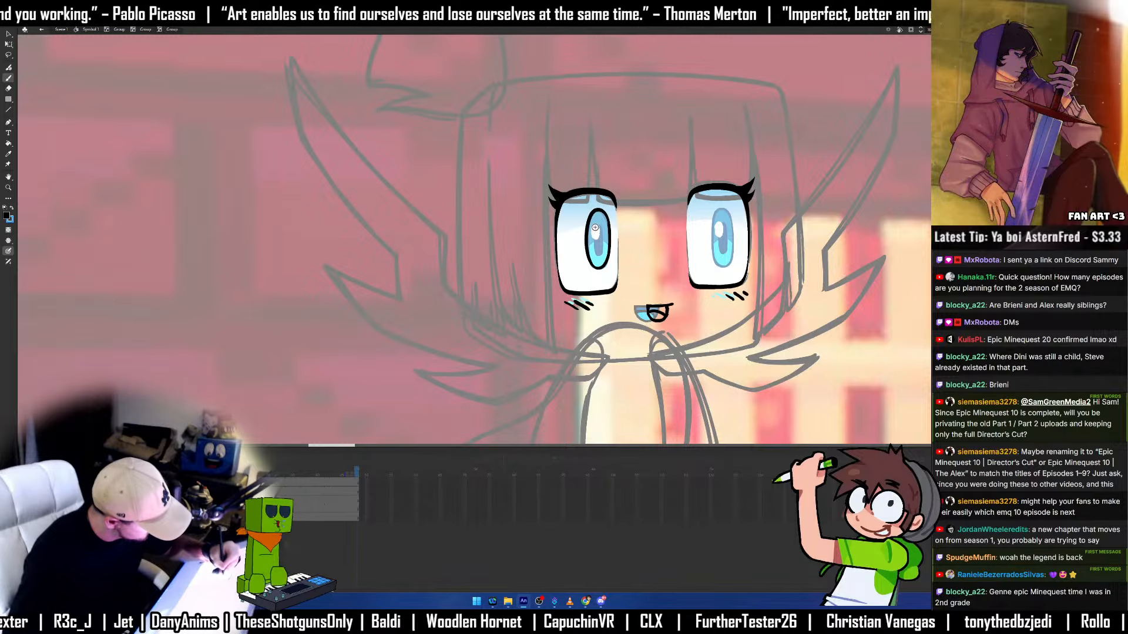
{"action": "key", "text": "v"}
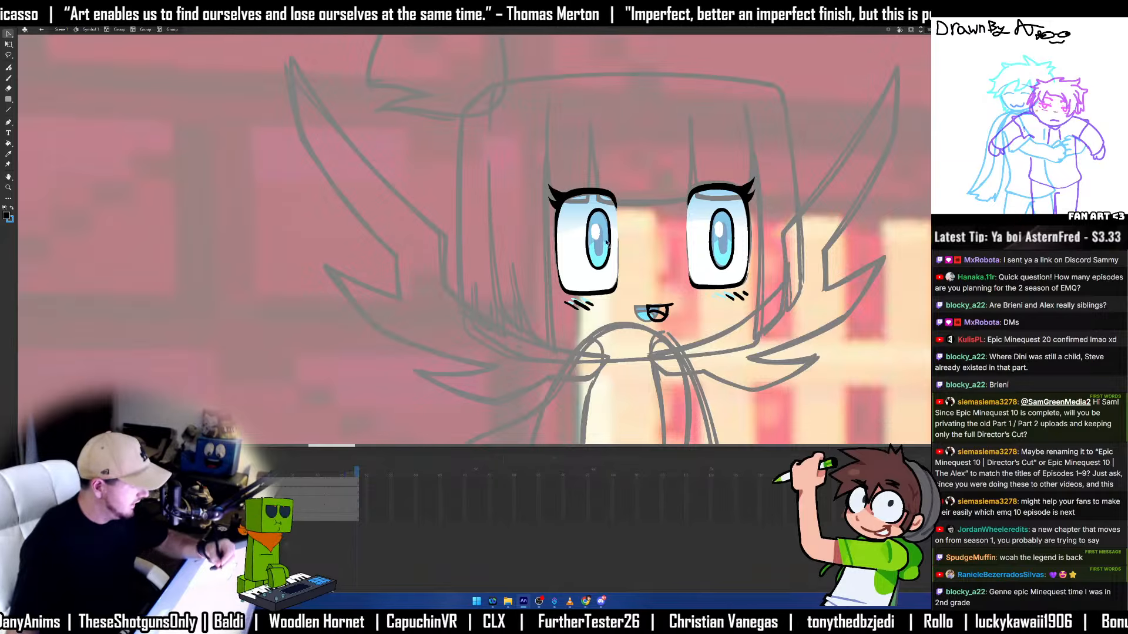
Fit a narrow oval pupil inside the left iris with Free Transform and give both eyes matching black pupils.
{"action": "key", "text": "q"}
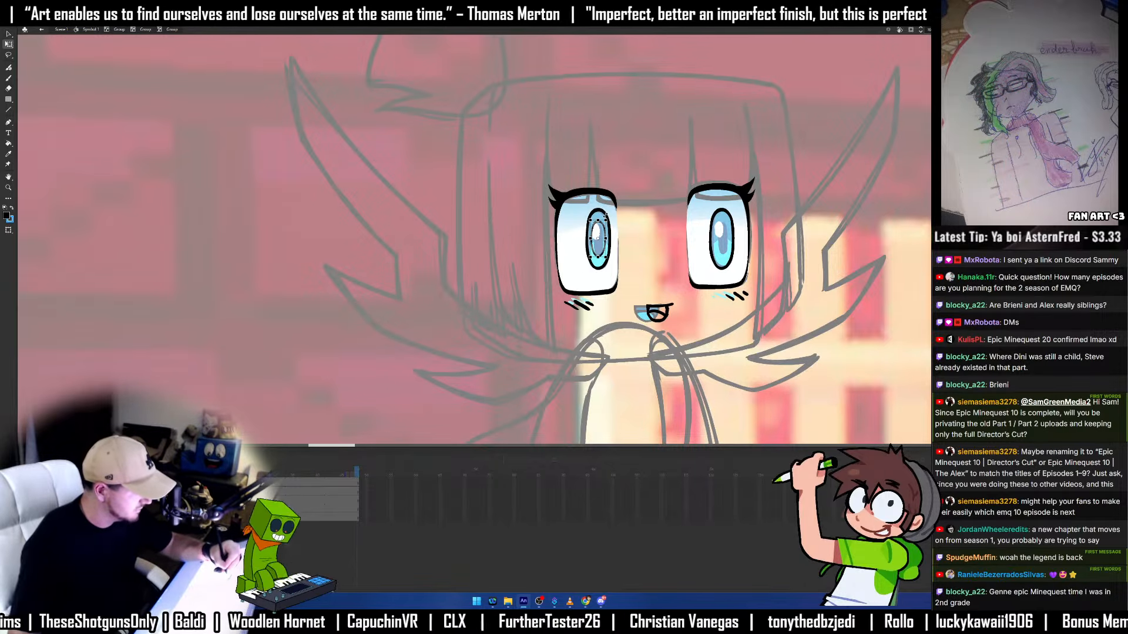
{"action": "left_click", "coordinate": [599, 237]}
{"action": "left_click_drag", "start_coordinate": [591, 239], "coordinate": [593, 239]}
{"action": "left_click", "coordinate": [599, 245]}
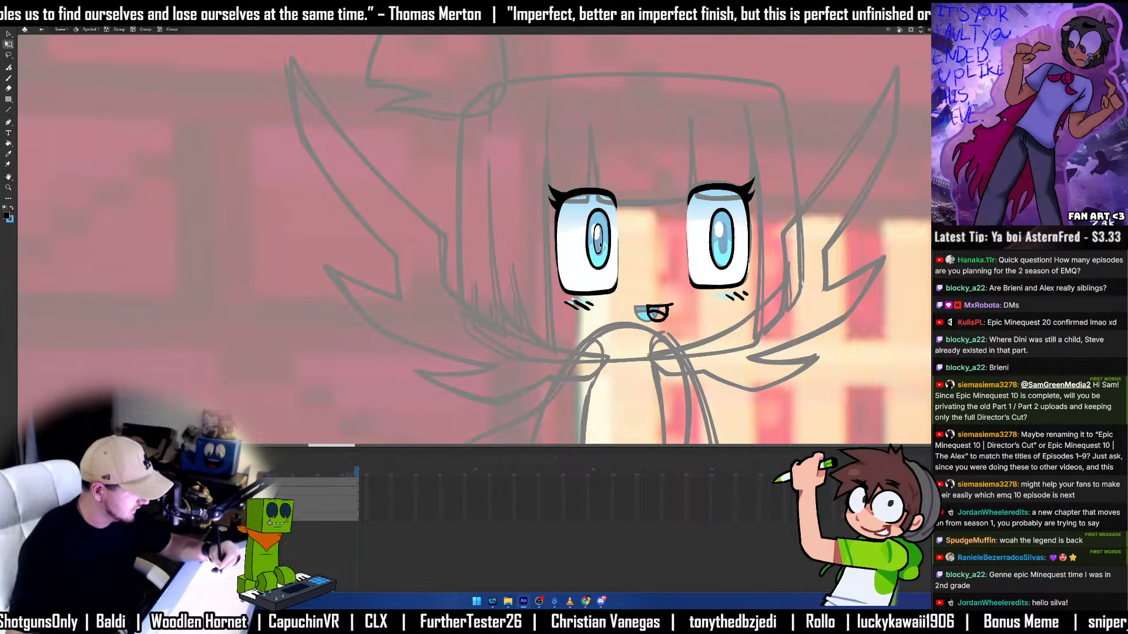
{"action": "key", "text": "v"}
{"action": "left_click", "coordinate": [599, 244]}
{"action": "left_click", "coordinate": [724, 237], "text": "shift"}
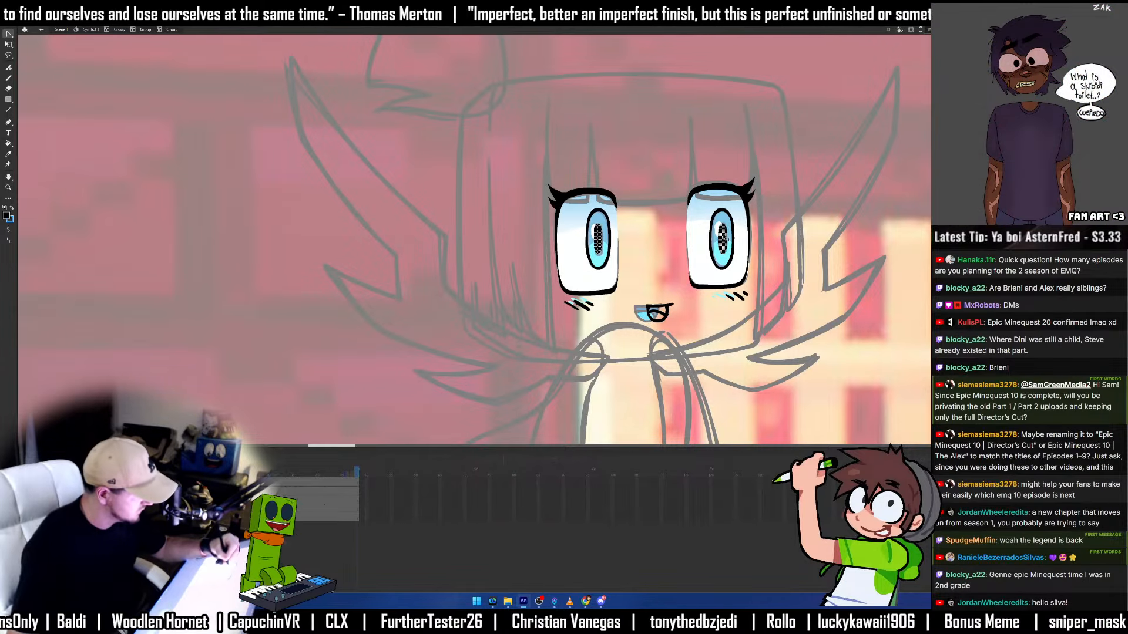
{"action": "left_click", "coordinate": [653, 235]}
Sample white from the eye and paint a small highlight on each pupil inside a separate group.
{"action": "key", "text": "b"}
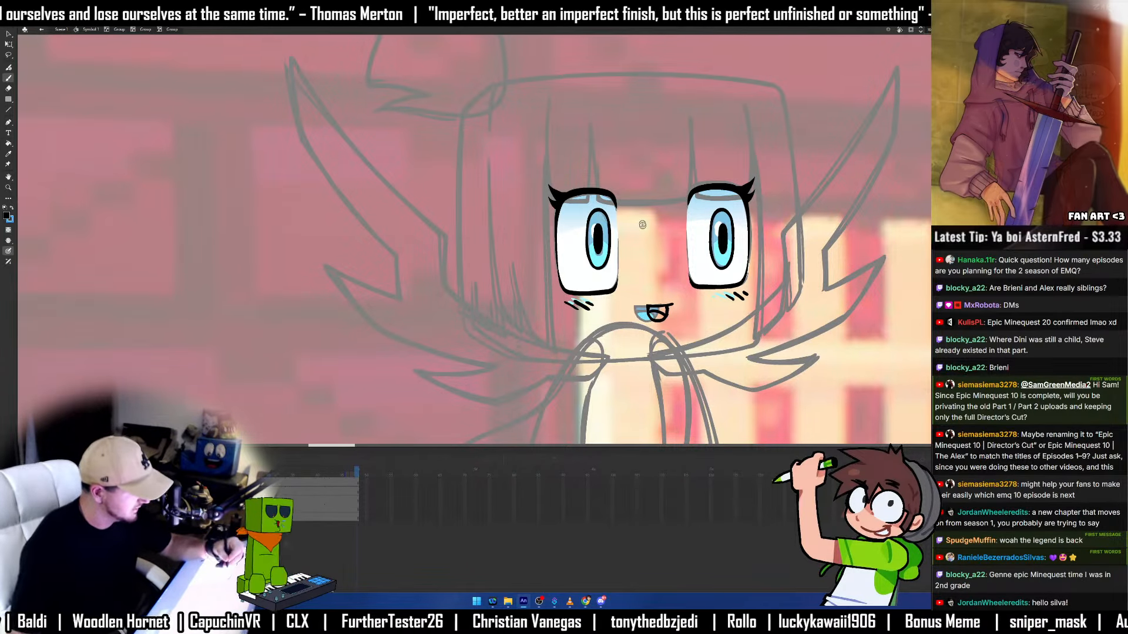
{"action": "key", "text": "i"}
{"action": "left_click", "coordinate": [610, 276]}
{"action": "key", "text": "ctrl+g"}
{"action": "key", "text": "b"}
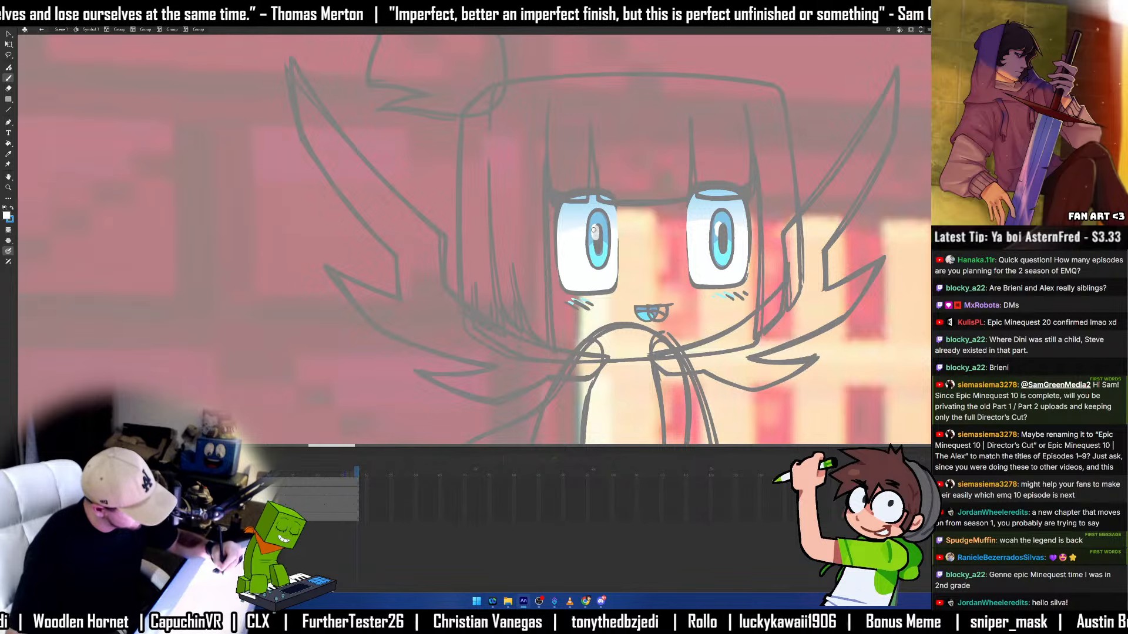
{"action": "left_click_drag", "start_coordinate": [595, 228], "coordinate": [597, 232]}
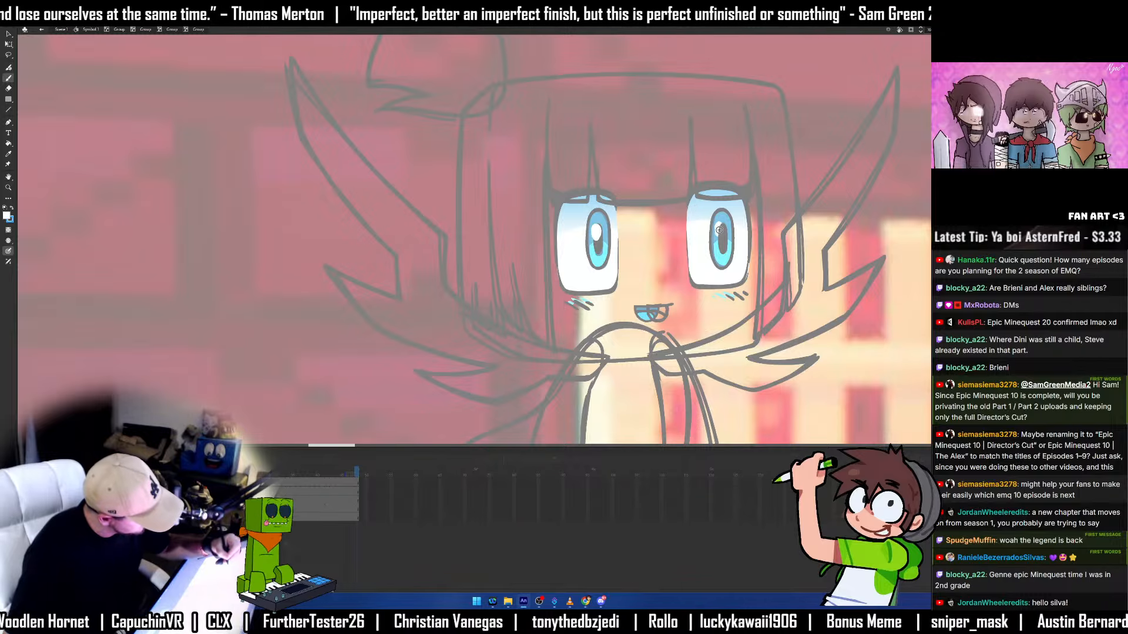
{"action": "left_click_drag", "start_coordinate": [721, 230], "coordinate": [719, 232]}
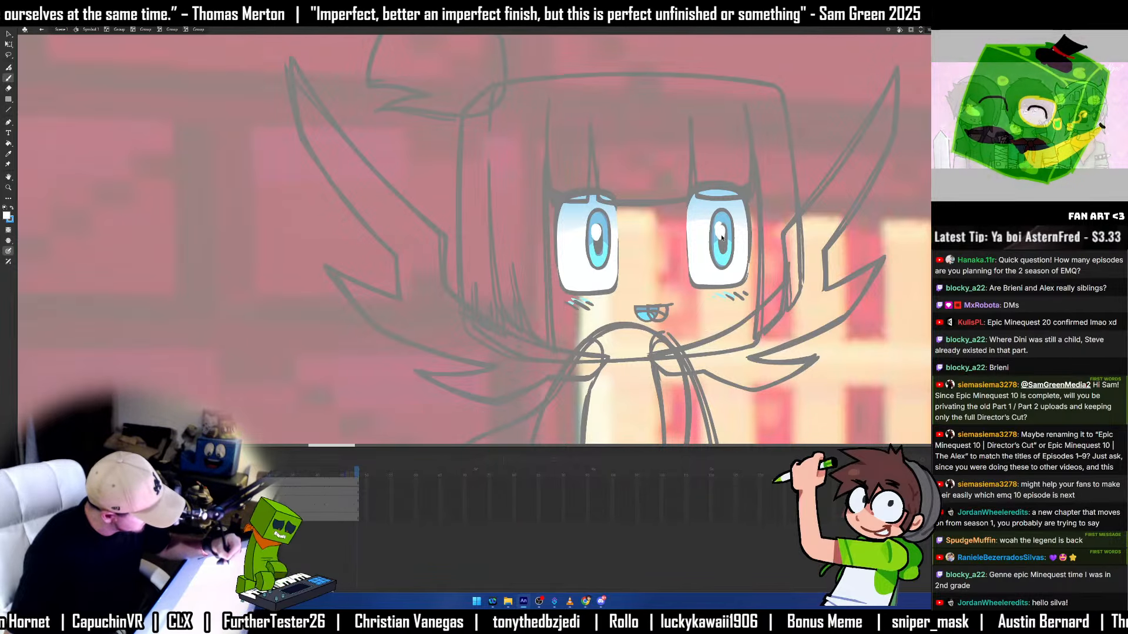
{"action": "left_click_drag", "start_coordinate": [719, 229], "coordinate": [722, 237]}
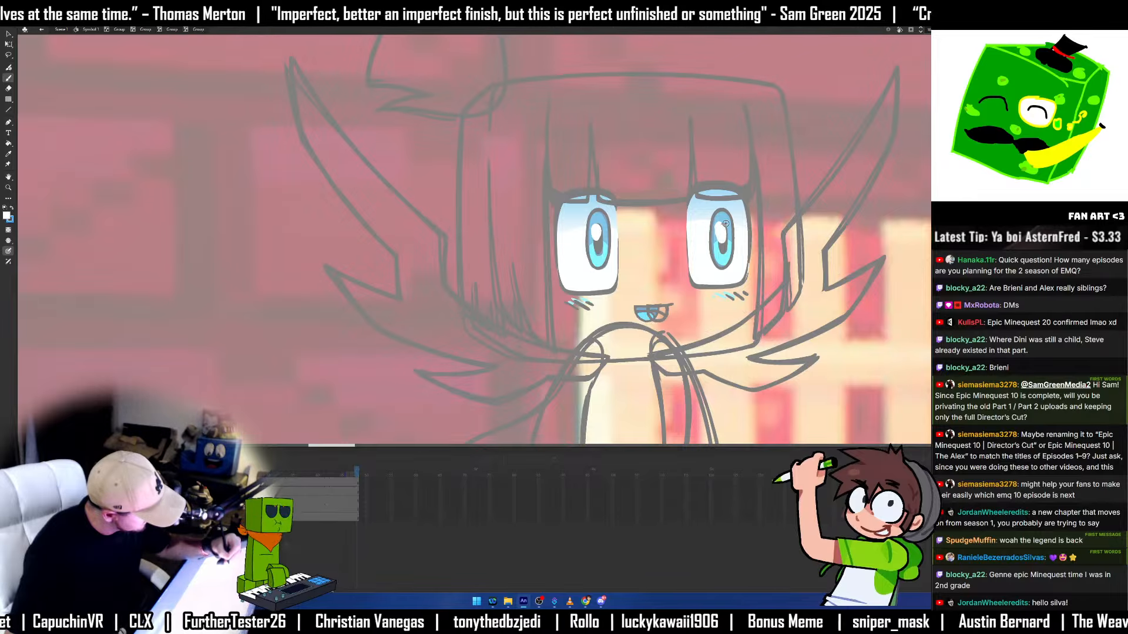
Replace the left pupil's highlight with a copy of the right one and leave the highlight group.
{"action": "key", "text": "v"}
{"action": "left_click", "coordinate": [722, 233]}
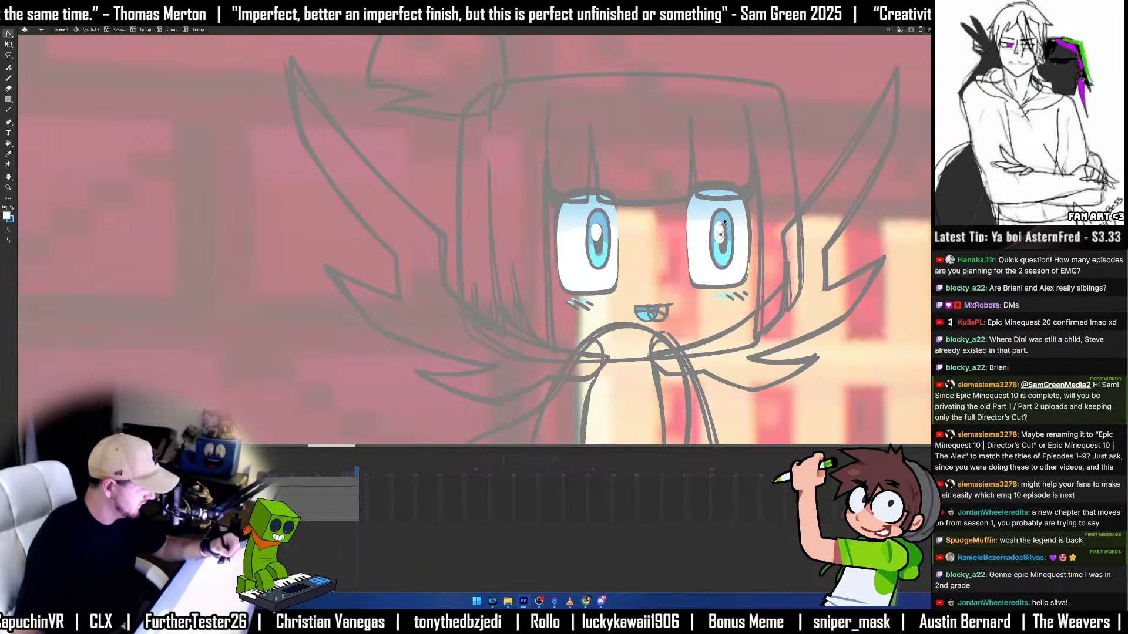
{"action": "left_click", "coordinate": [597, 236]}
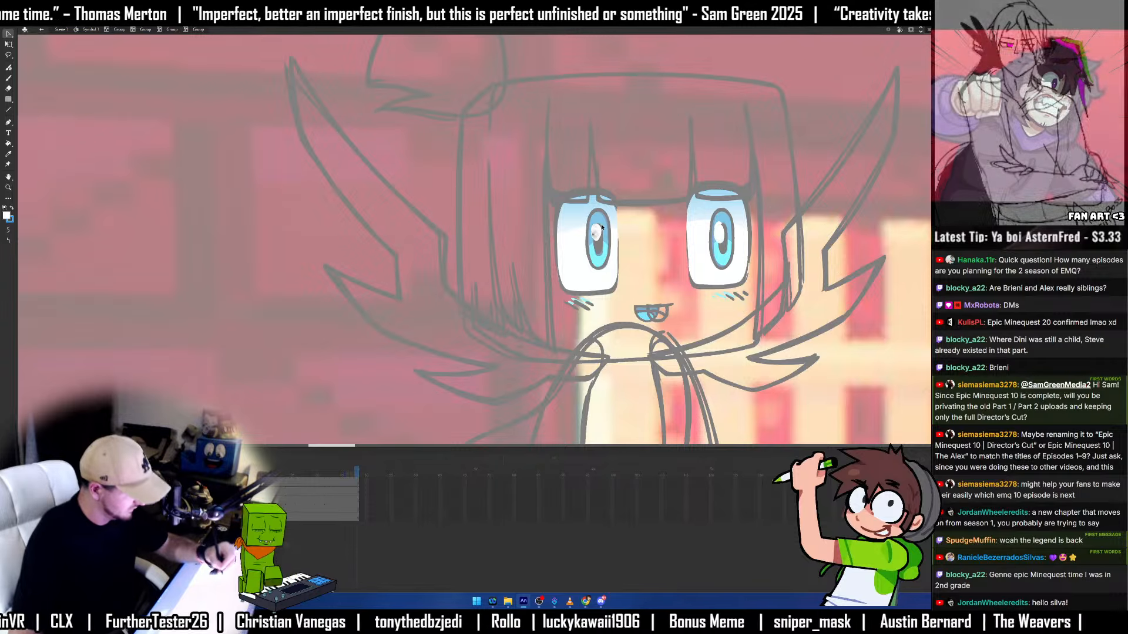
{"action": "key", "text": "Delete"}
{"action": "left_click", "coordinate": [722, 235]}
{"action": "left_click_drag", "start_coordinate": [721, 238], "coordinate": [597, 238]}
{"action": "left_click", "coordinate": [629, 226]}
{"action": "double_click", "coordinate": [639, 261]}
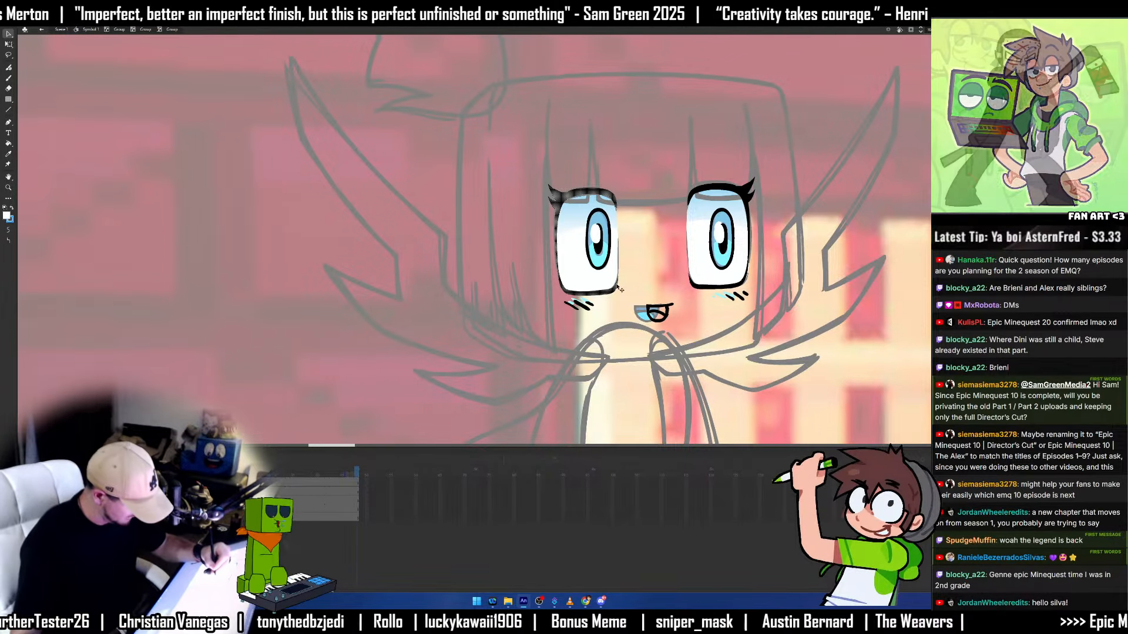
{"action": "key", "text": "b"}
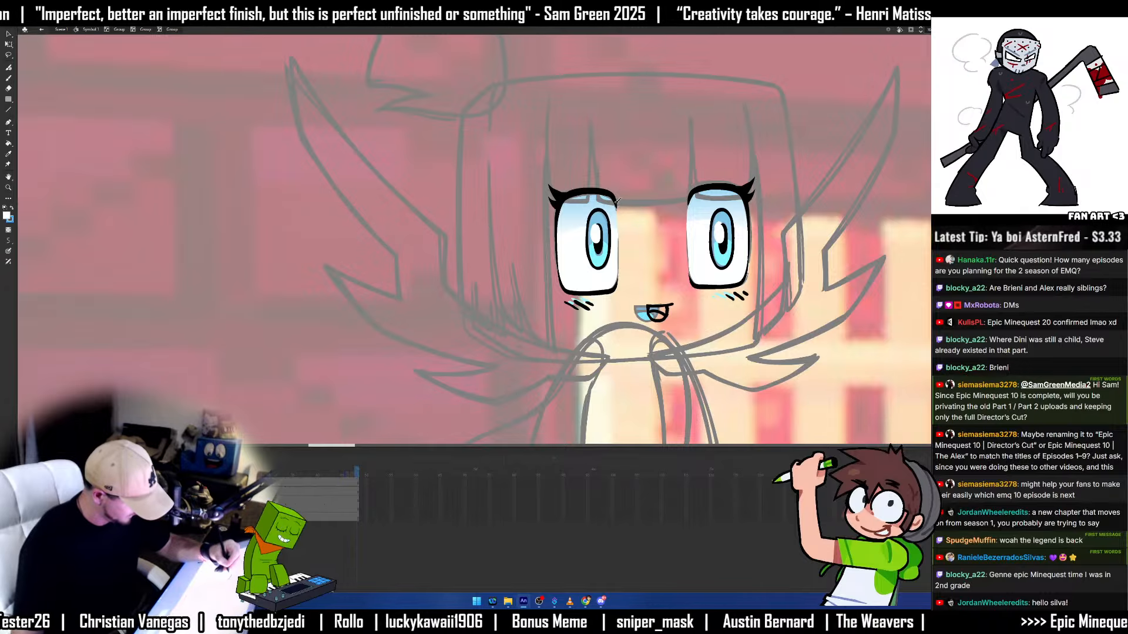
{"action": "left_click_drag", "start_coordinate": [614, 200], "coordinate": [617, 290]}
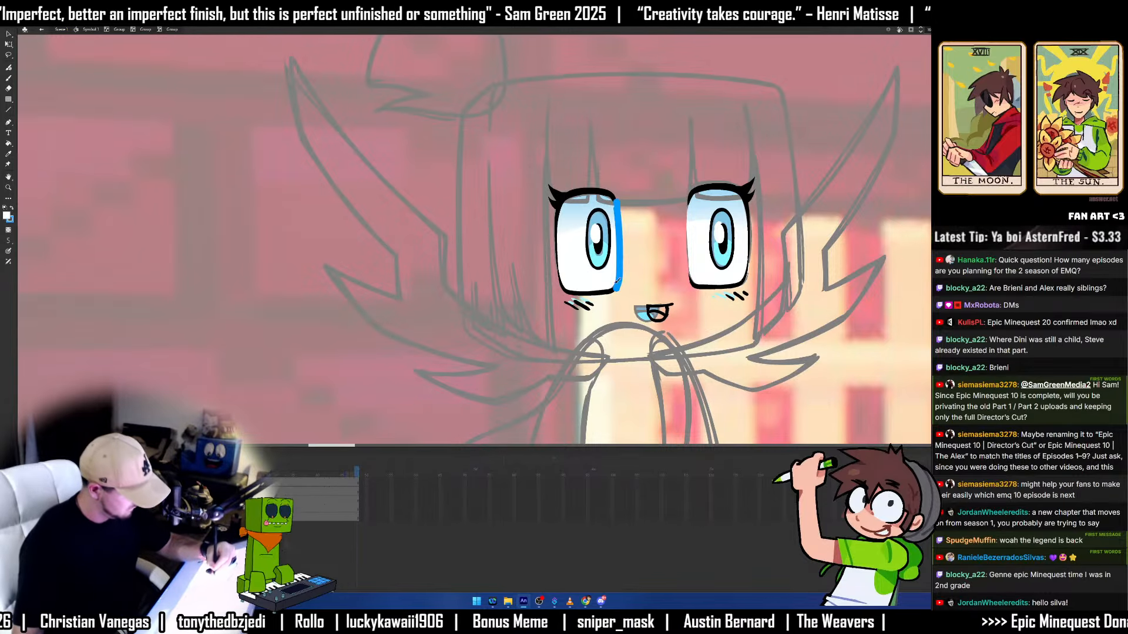
{"action": "key", "text": "v"}
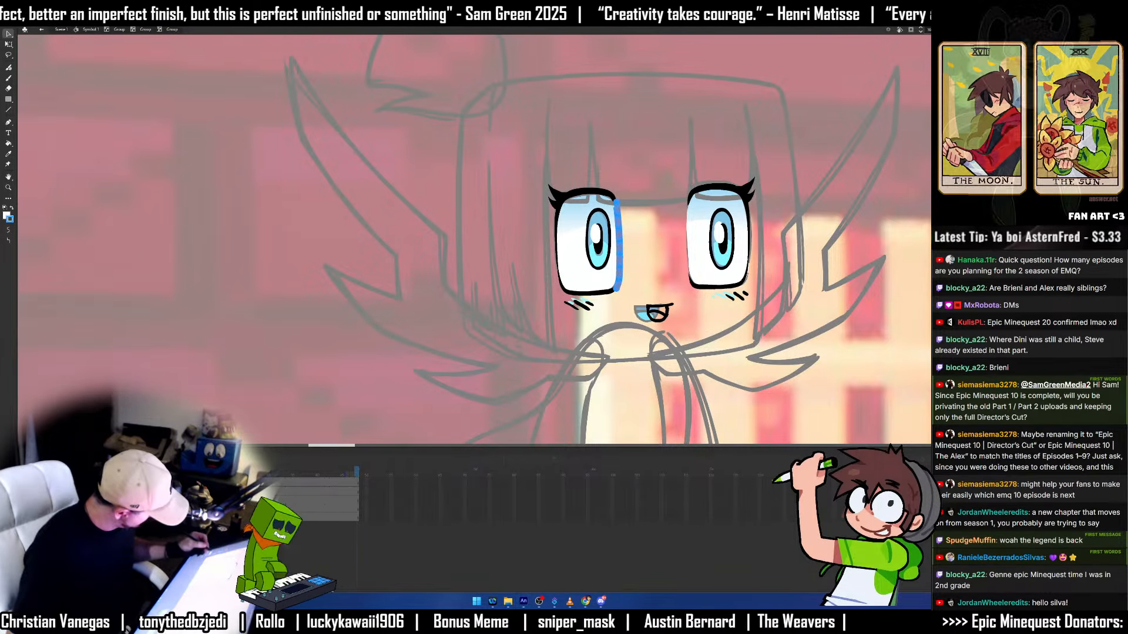
{"action": "key", "text": "Delete"}
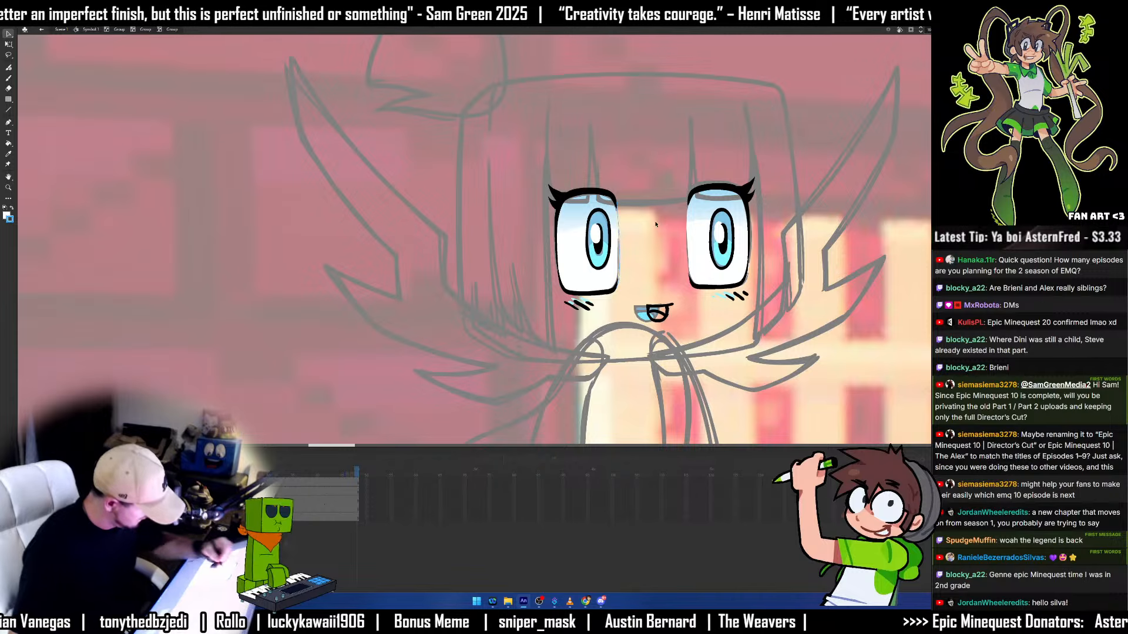
{"action": "key", "text": "b"}
{"action": "left_click_drag", "start_coordinate": [620, 262], "coordinate": [618, 262]}
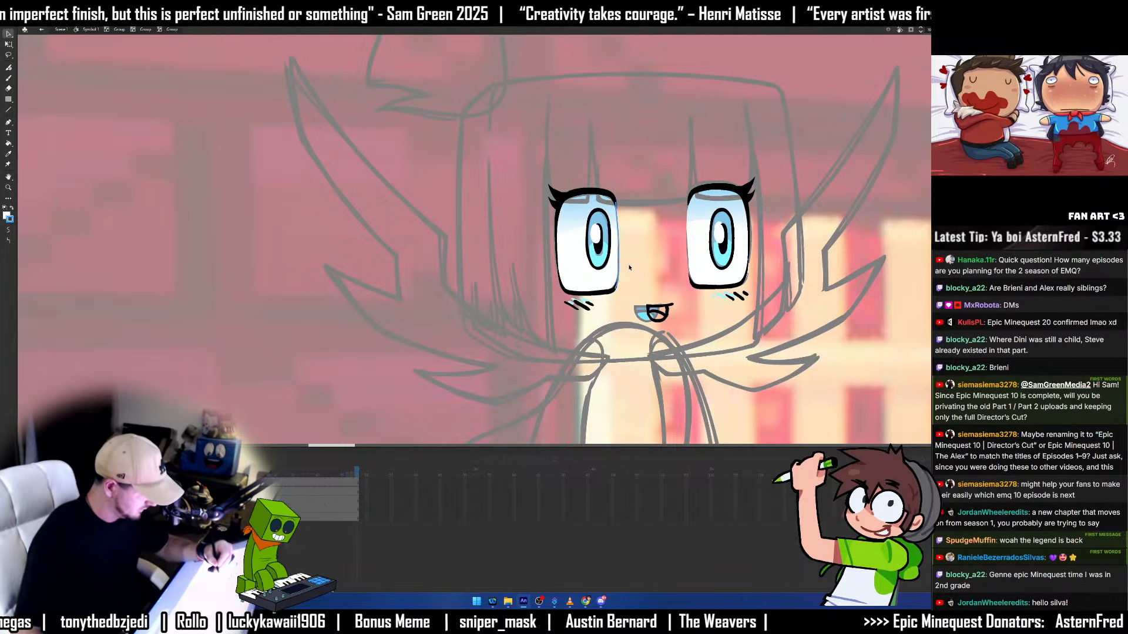
{"action": "key", "text": "Delete"}
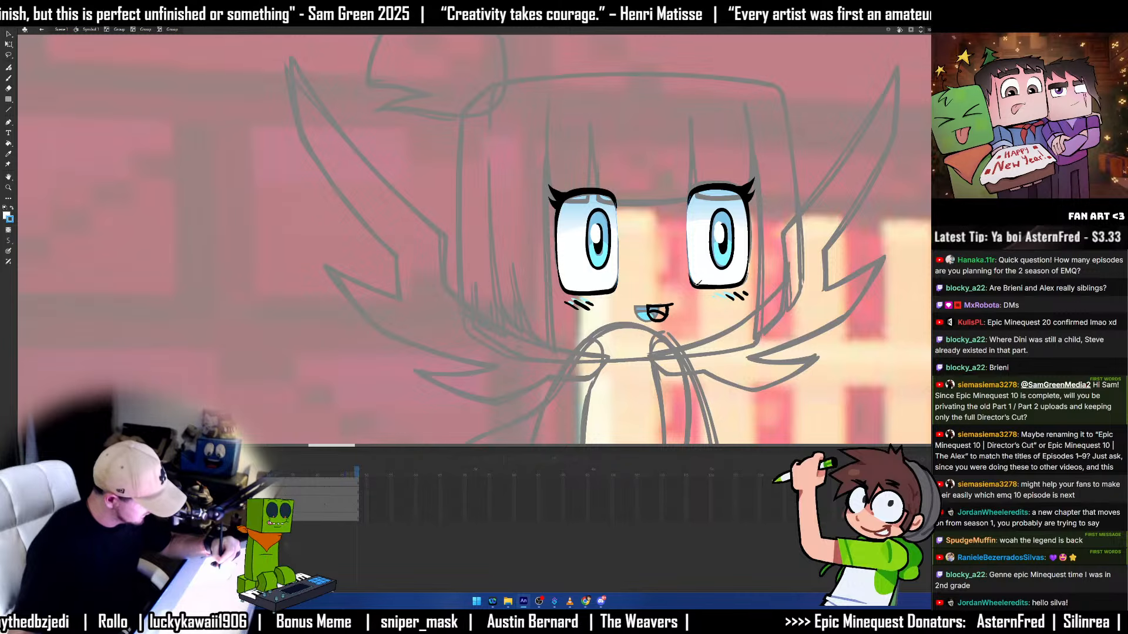
Delete the two narrow stray pieces along the inner edge of the right eye.
{"action": "key", "text": "a"}
{"action": "left_click", "coordinate": [691, 265]}
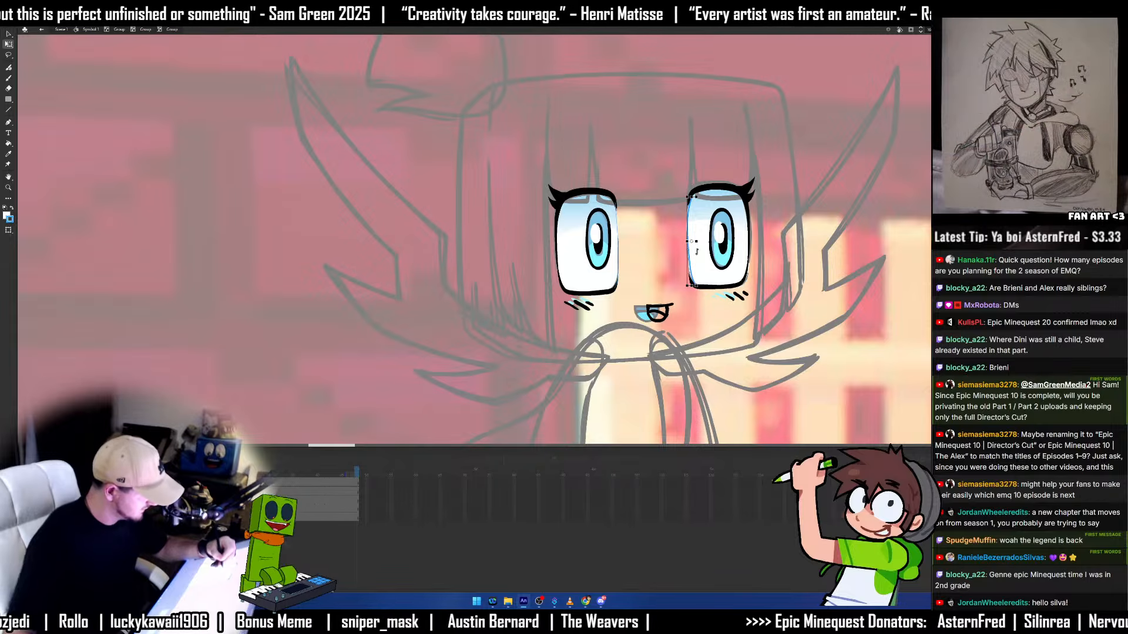
{"action": "key", "text": "Delete"}
{"action": "left_click", "coordinate": [690, 242]}
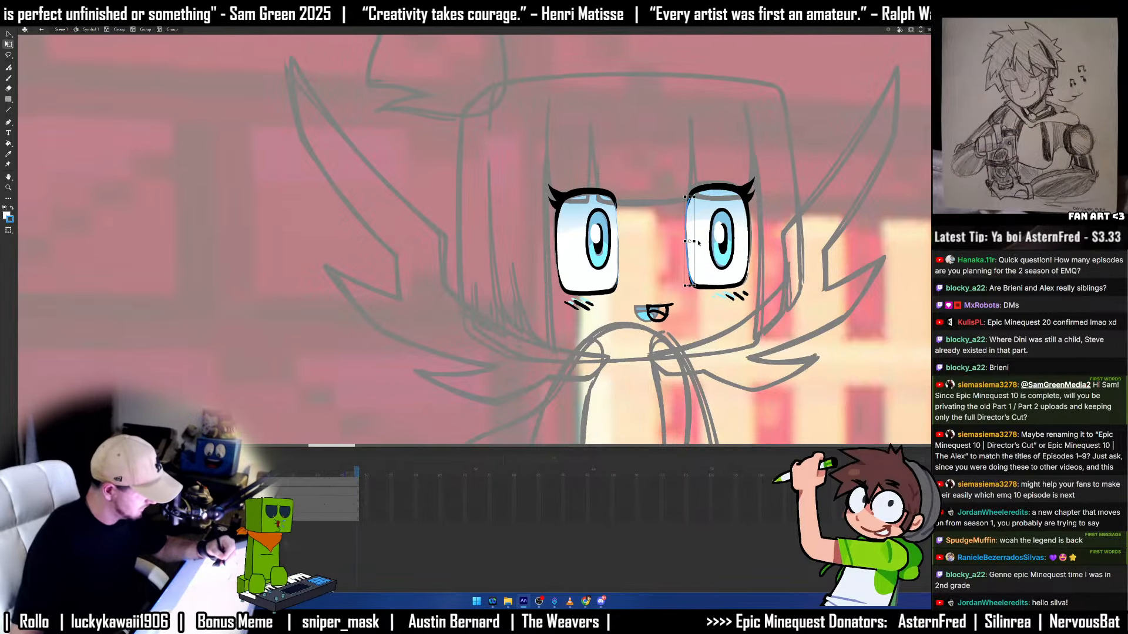
{"action": "key", "text": "Delete"}
{"action": "key", "text": "y"}
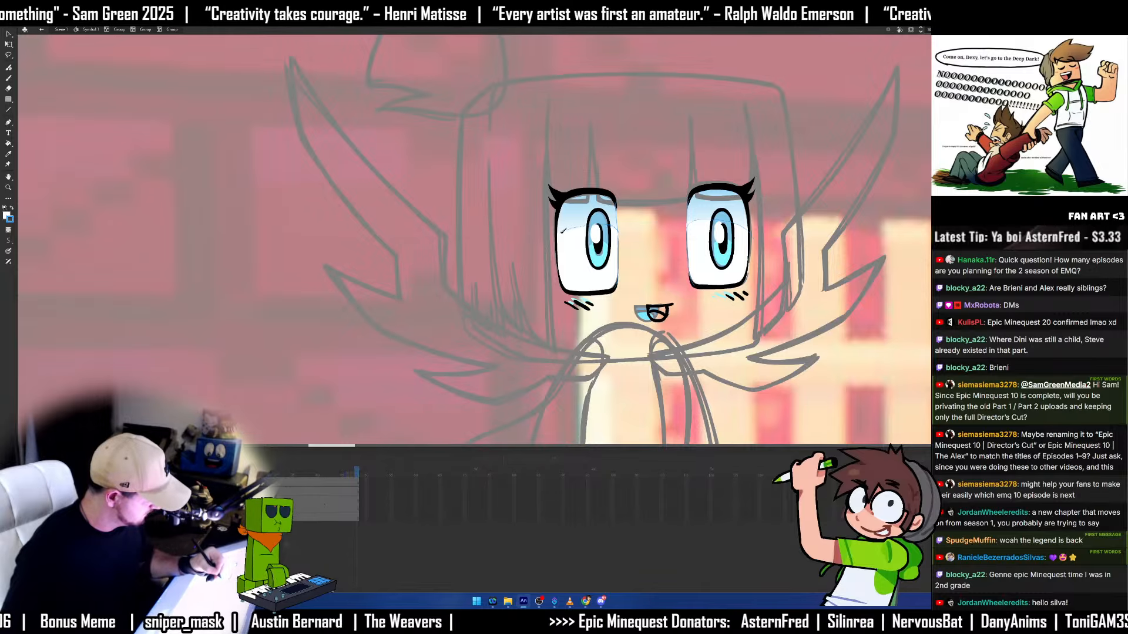
{"action": "key", "text": "v"}
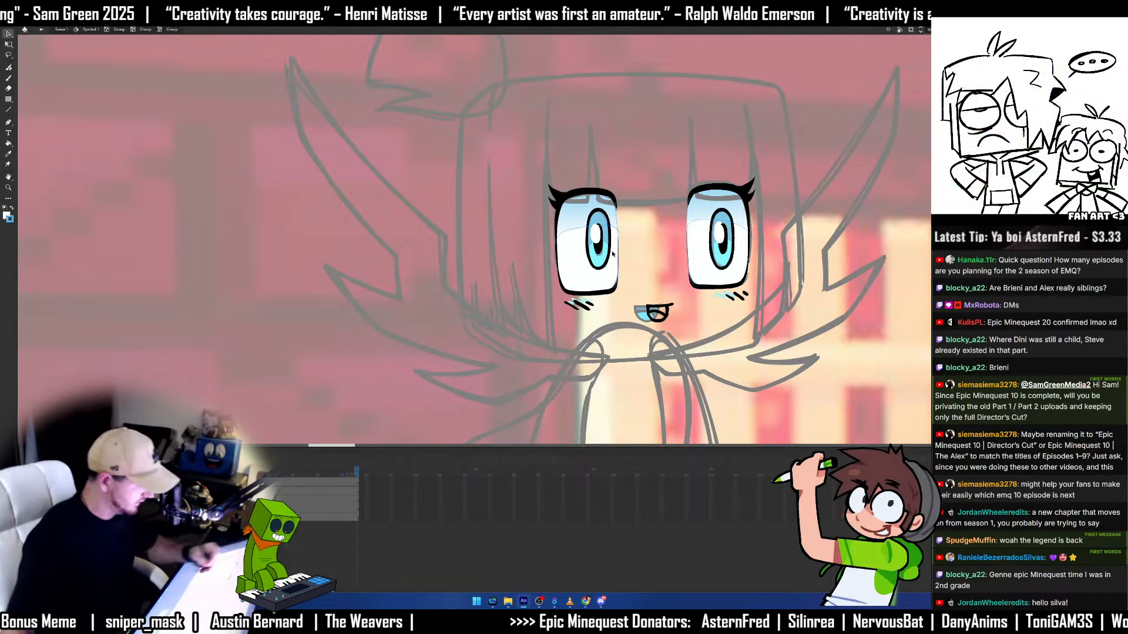
{"action": "left_click", "coordinate": [610, 253]}
{"action": "left_click", "coordinate": [601, 249], "text": "shift"}
{"action": "left_click", "coordinate": [598, 238], "text": "shift"}
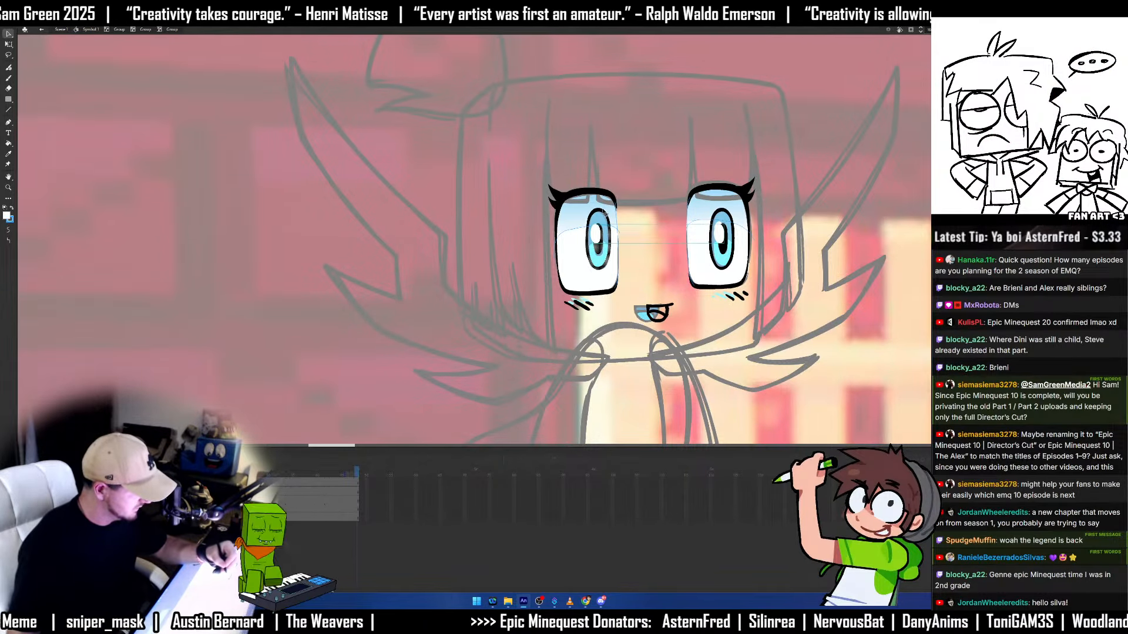
{"action": "left_click", "coordinate": [601, 210], "text": "shift"}
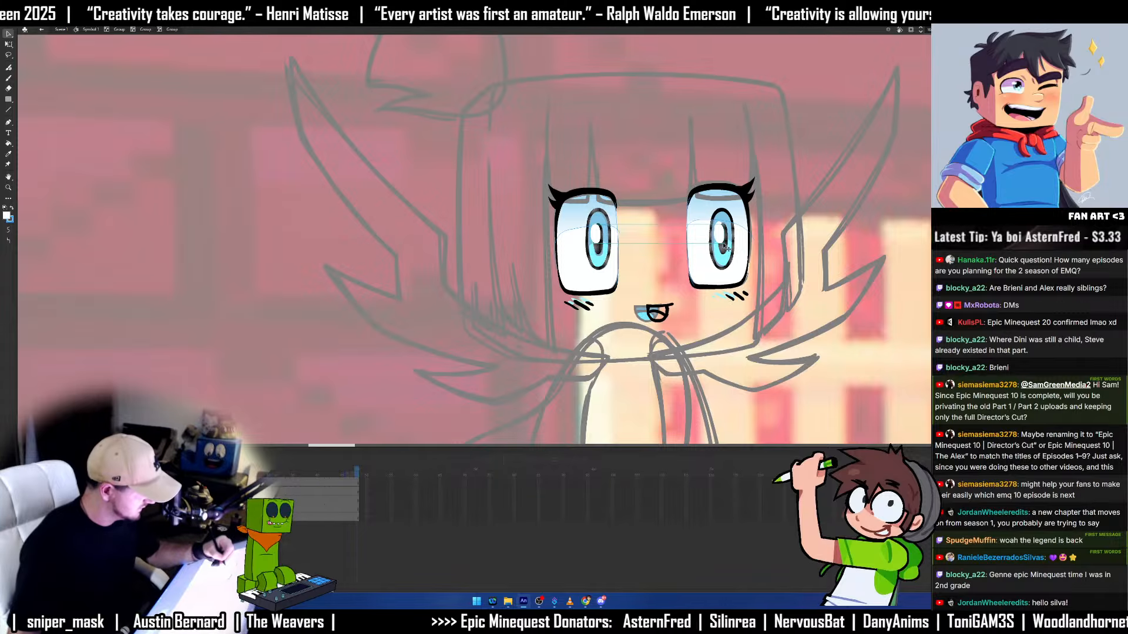
{"action": "left_click", "coordinate": [740, 289]}
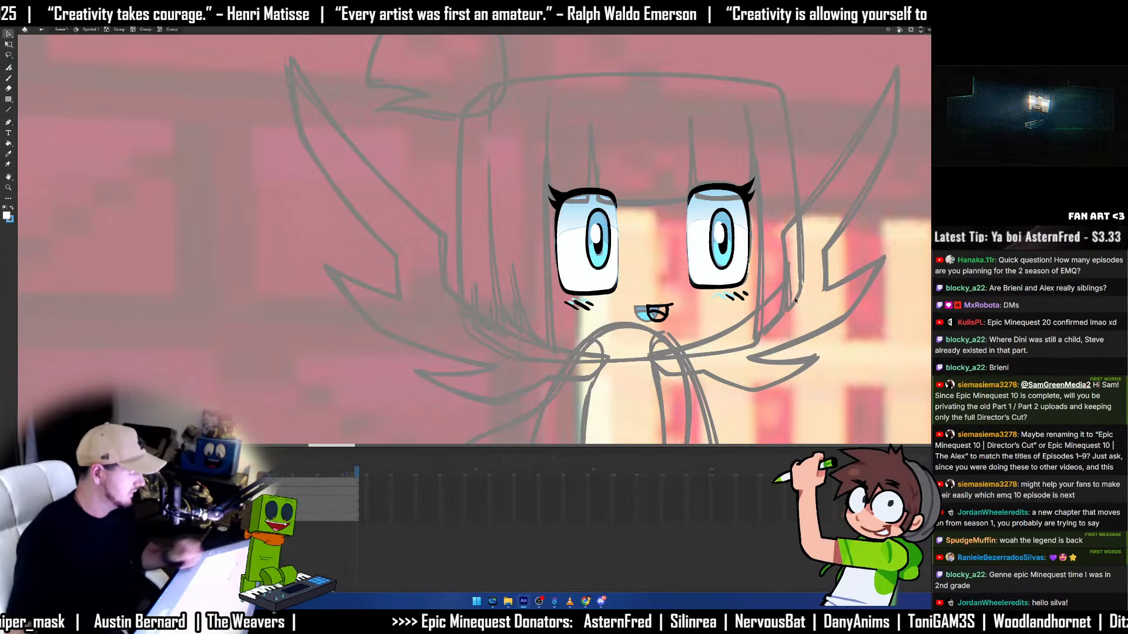
Leave the facial-features group and the group around it, returning to the level that holds the whole character.
{"action": "double_click", "coordinate": [763, 350]}
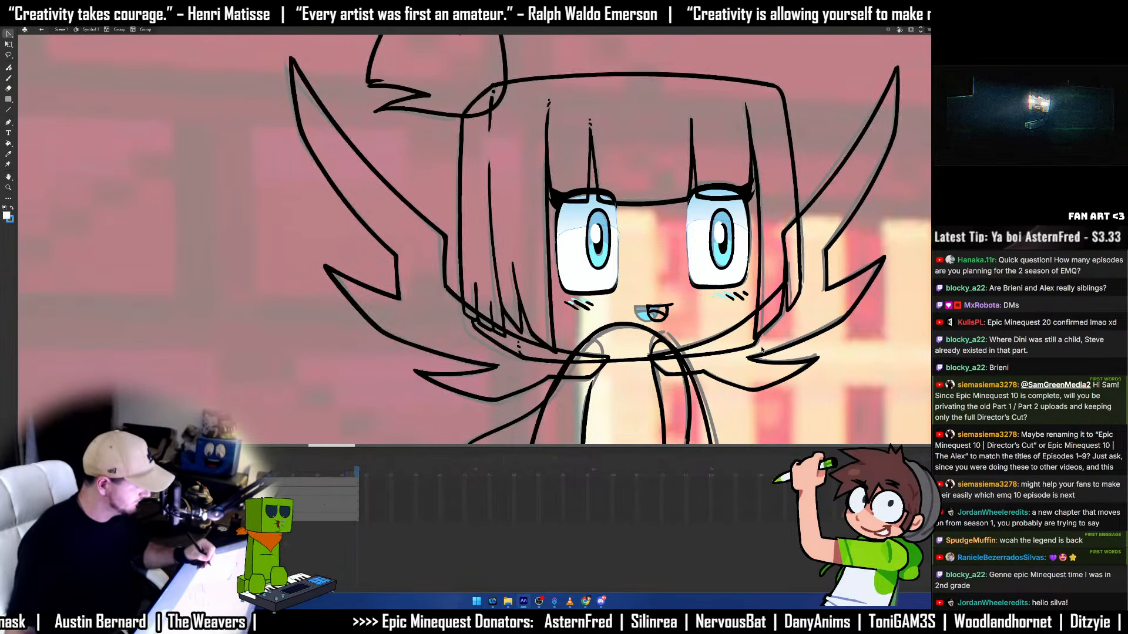
{"action": "left_click_drag", "start_coordinate": [778, 398], "coordinate": [707, 281]}
{"action": "left_click", "coordinate": [707, 282], "text": "alt"}
{"action": "key", "text": "v"}
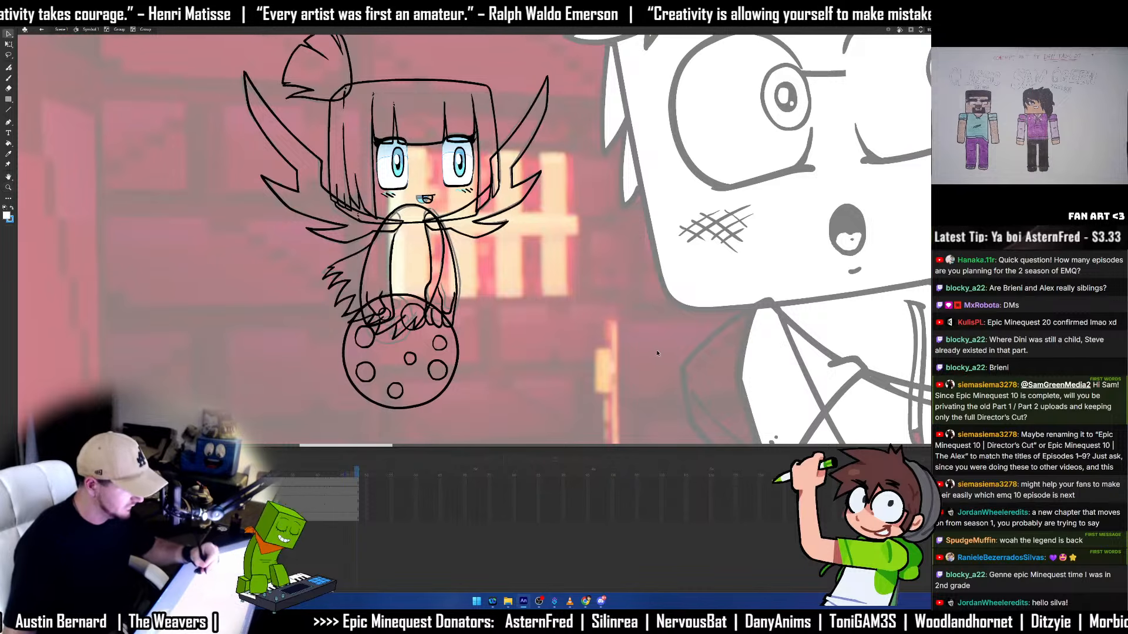
{"action": "double_click", "coordinate": [657, 355]}
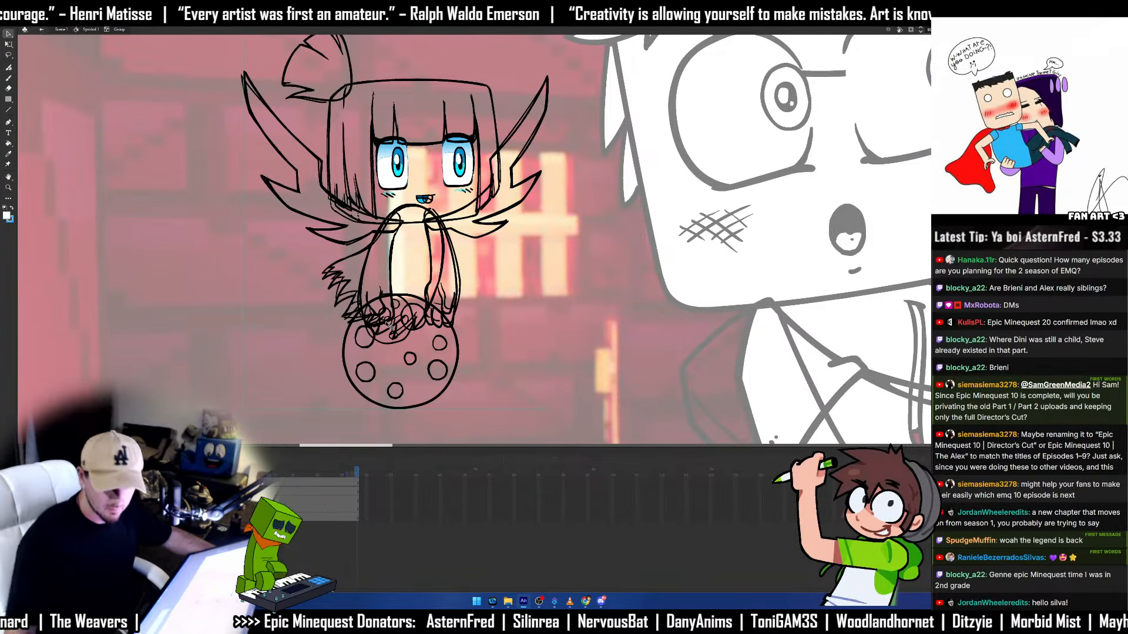
Convert the selected character artwork into a symbol, and open the symbol inside the group to preview the cape's animation.
{"action": "key", "text": "F8"}
{"action": "key", "text": "Return"}
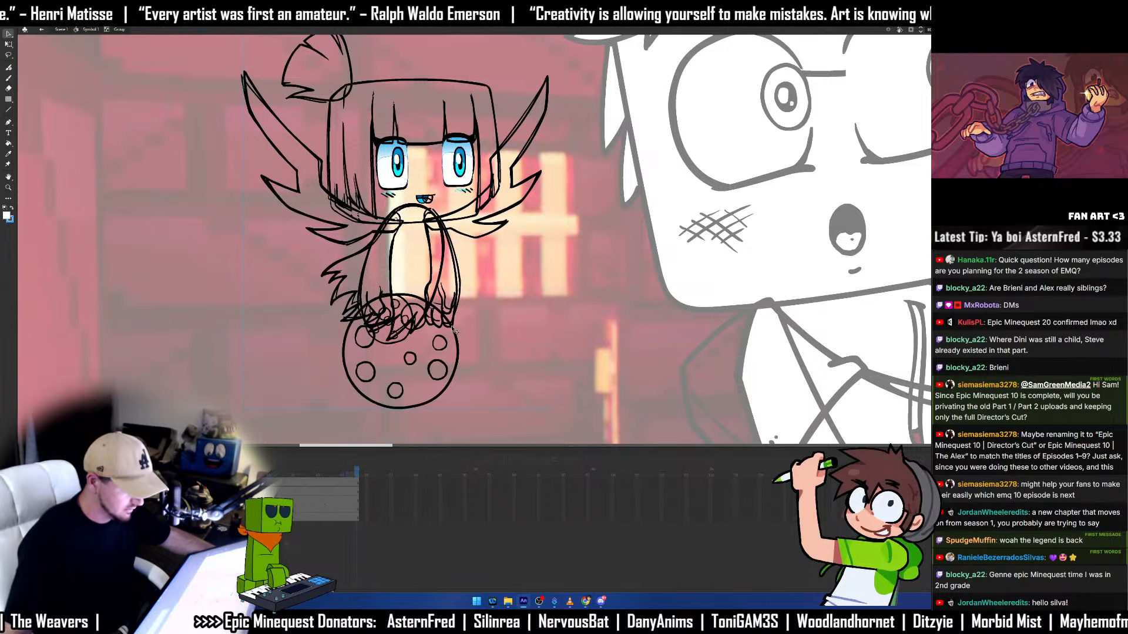
{"action": "double_click", "coordinate": [454, 330]}
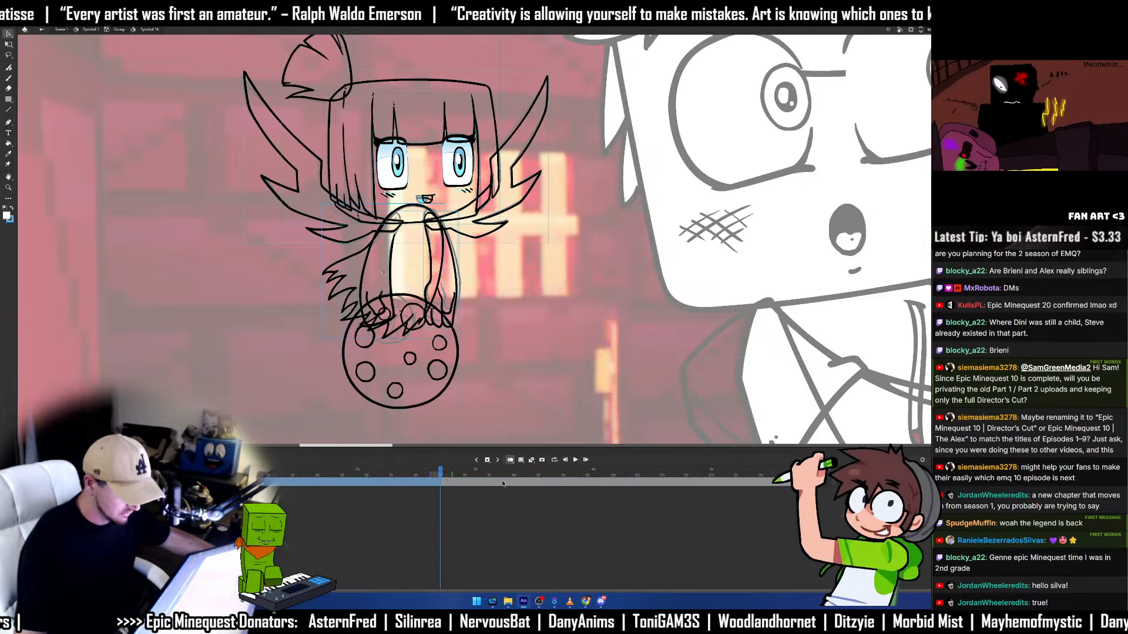
{"action": "key", "text": "Return"}
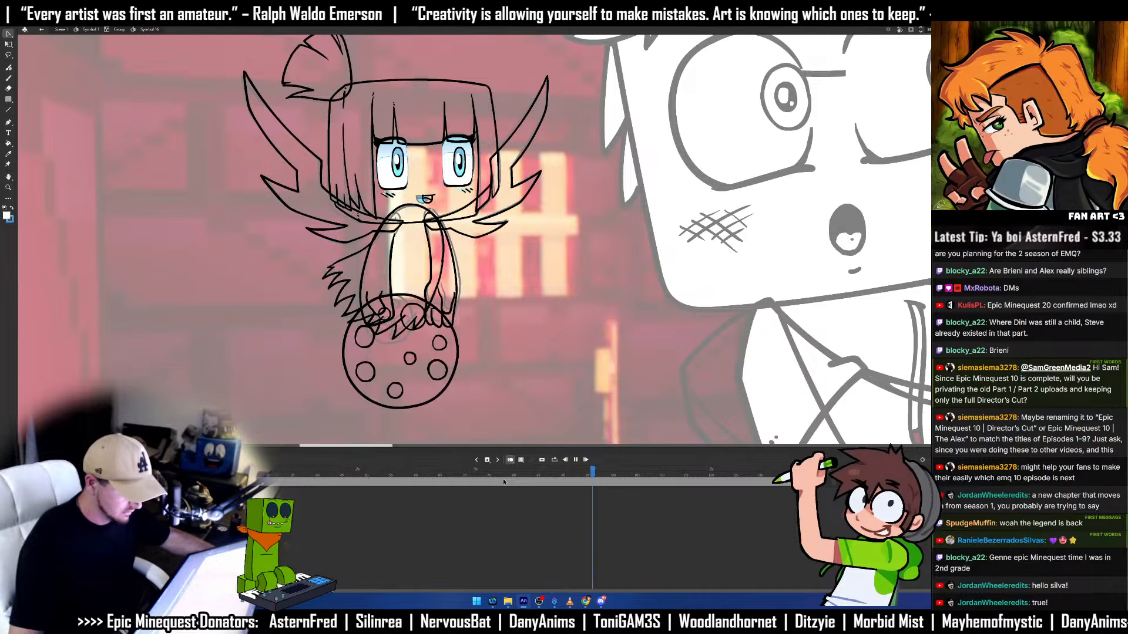
{"action": "double_click", "coordinate": [507, 380]}
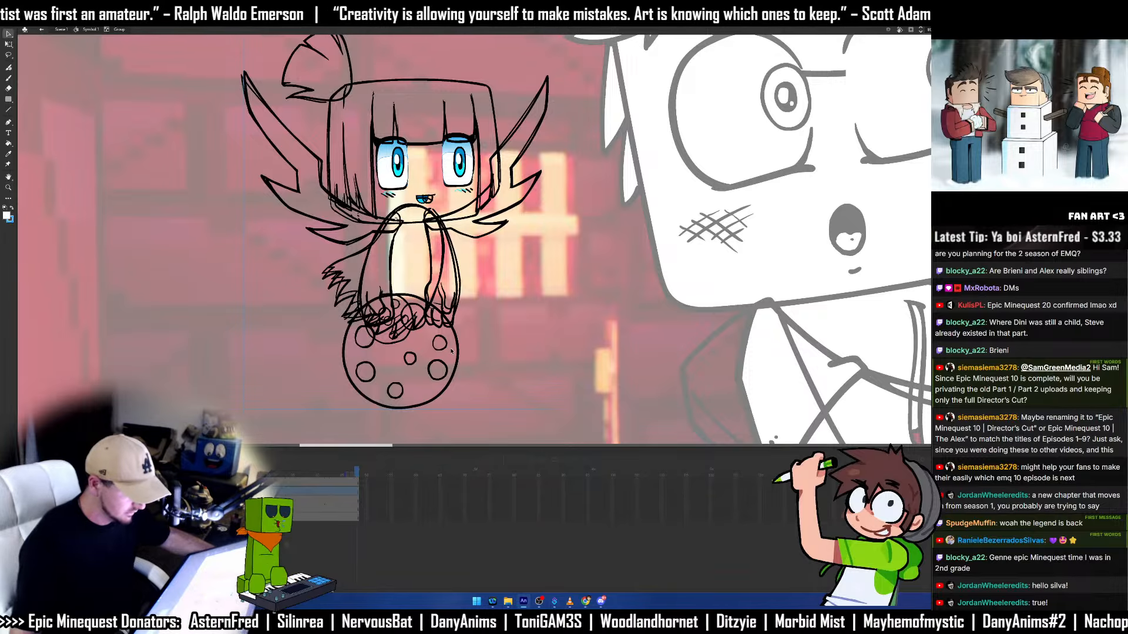
Move the character artwork out of its group onto the parent symbol's timeline and return to the first frame.
{"action": "key", "text": "Delete"}
{"action": "key", "text": "Delete"}
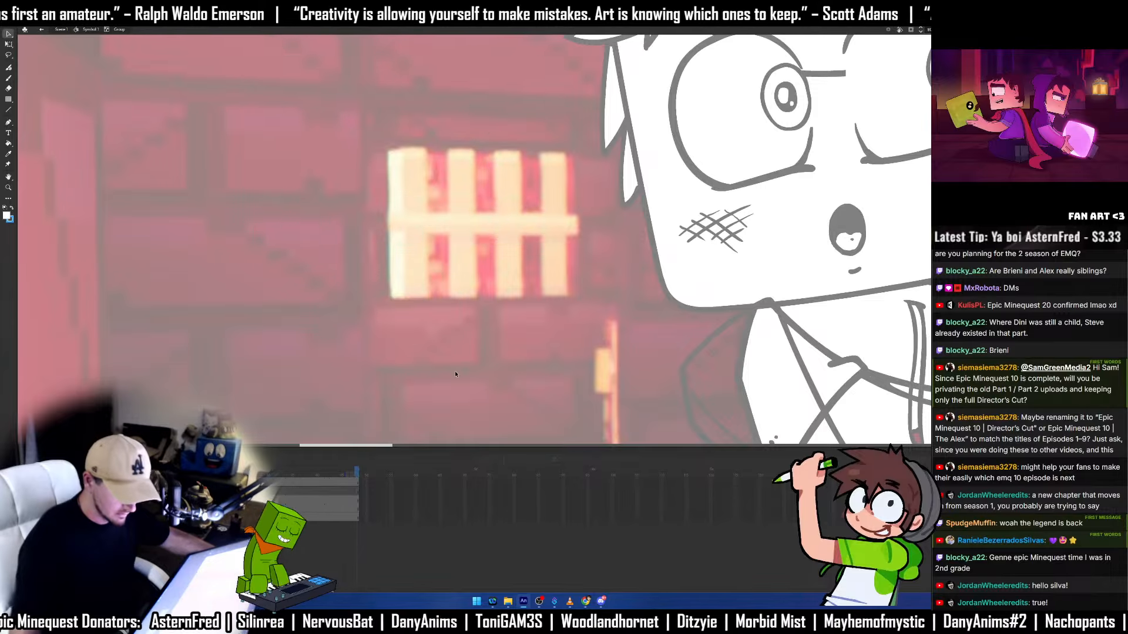
{"action": "double_click", "coordinate": [455, 372]}
{"action": "left_click", "coordinate": [332, 491]}
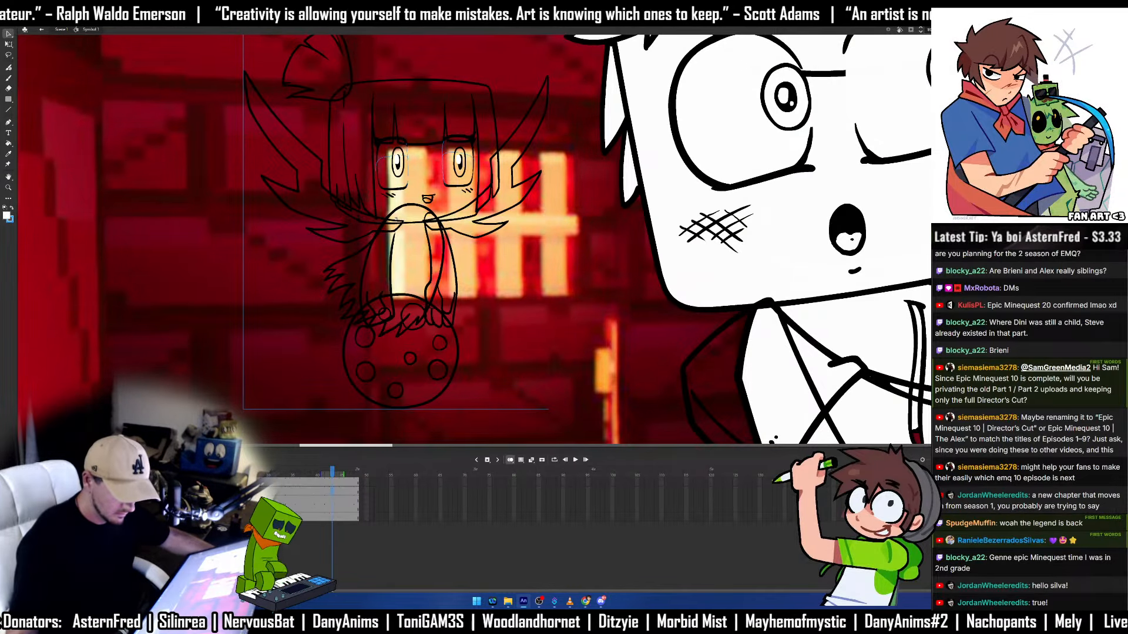
{"action": "key", "text": "Home"}
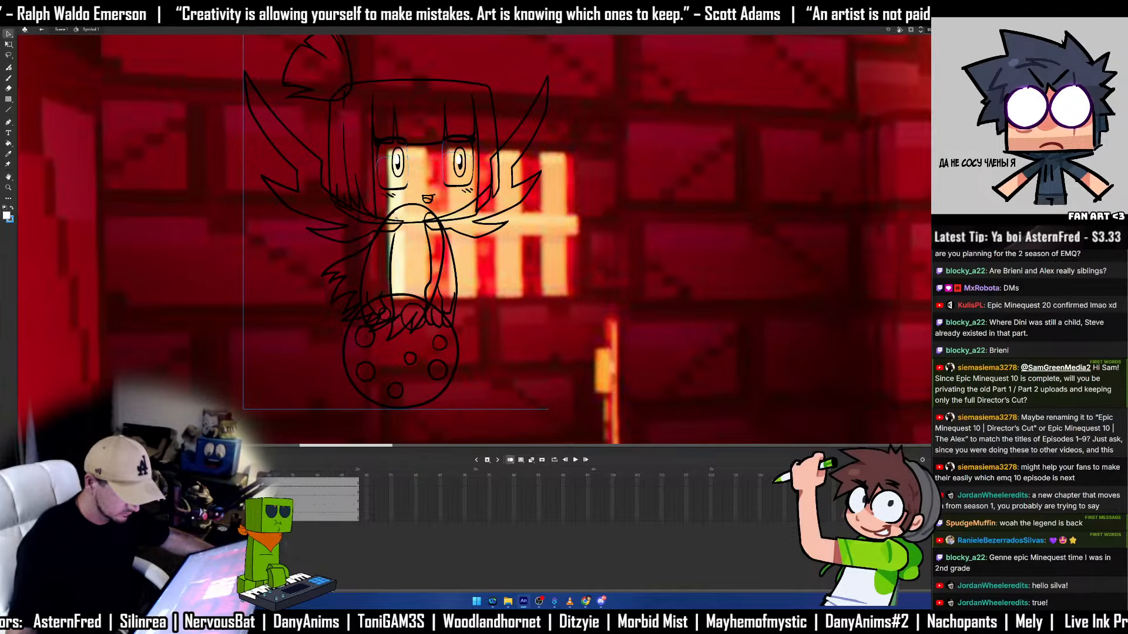
{"action": "right_click", "coordinate": [132, 488]}
{"action": "left_click", "coordinate": [201, 290]}
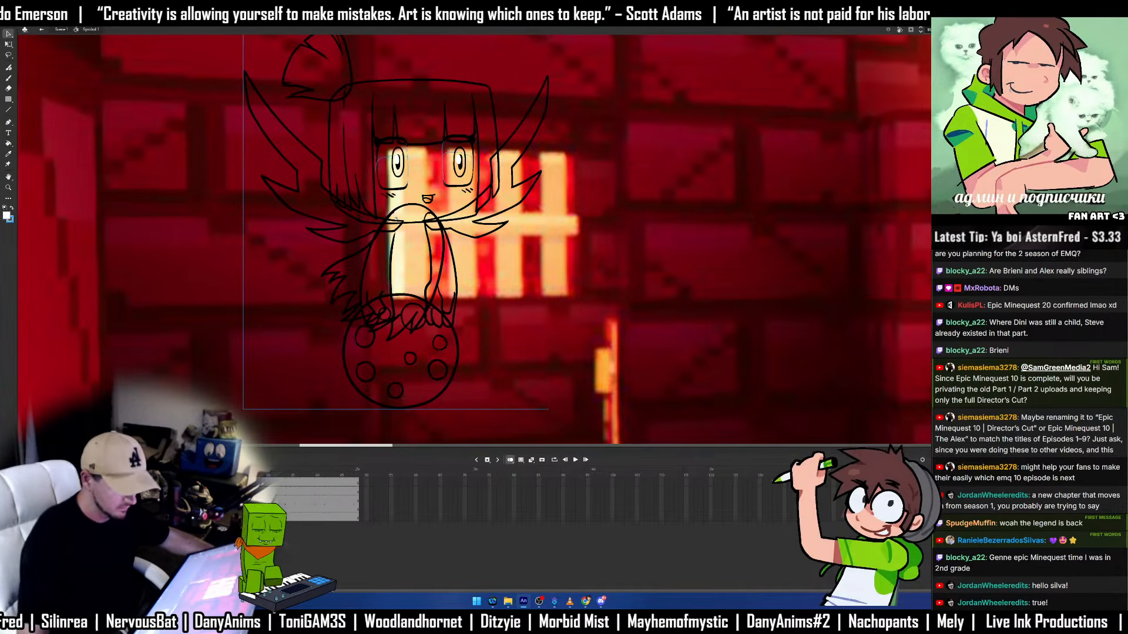
Convert the whole character into a symbol and open it for editing.
{"action": "key", "text": "F8"}
{"action": "key", "text": "Return"}
{"action": "left_click", "coordinate": [428, 251]}
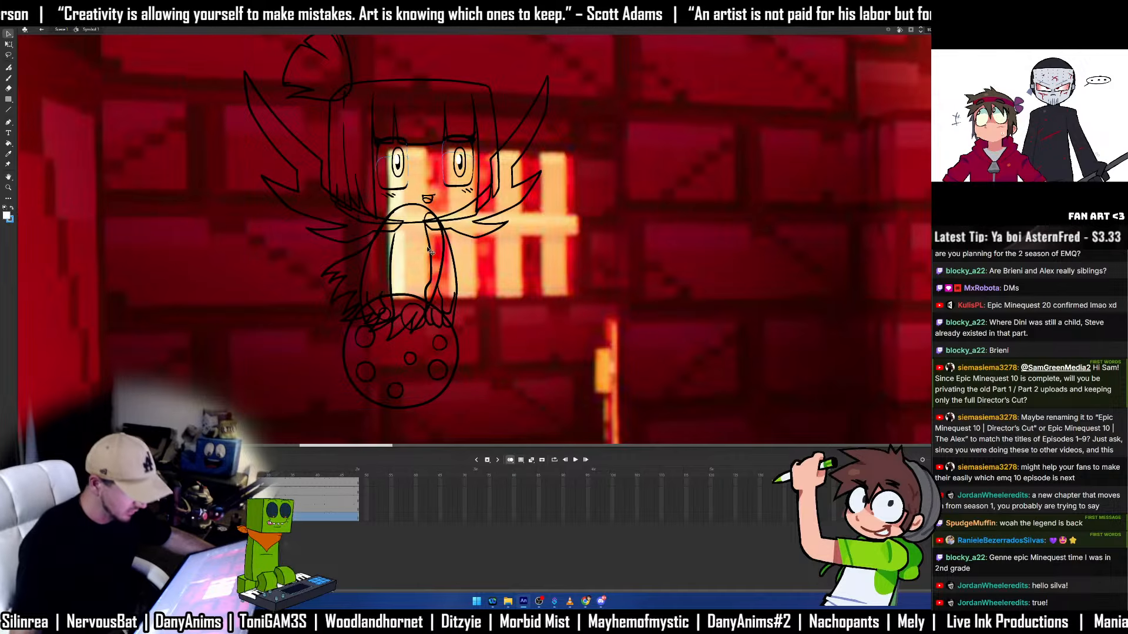
{"action": "double_click", "coordinate": [430, 252]}
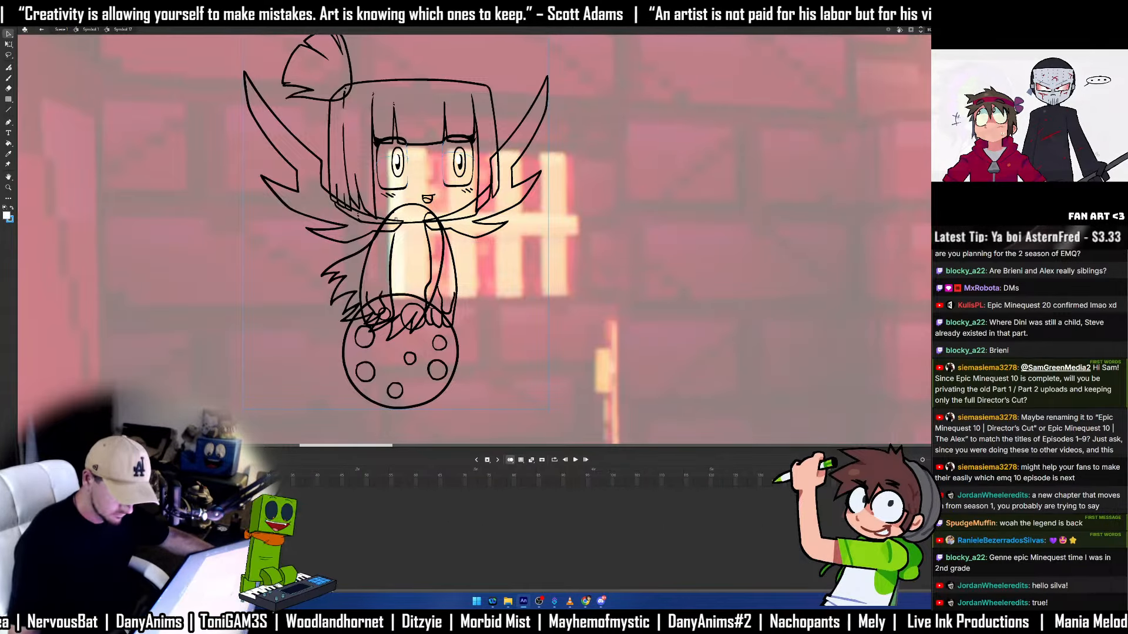
Set up the timeline inside the character symbol for a tween, including a blank keyframe.
{"action": "right_click", "coordinate": [256, 481]}
{"action": "left_click", "coordinate": [203, 293]}
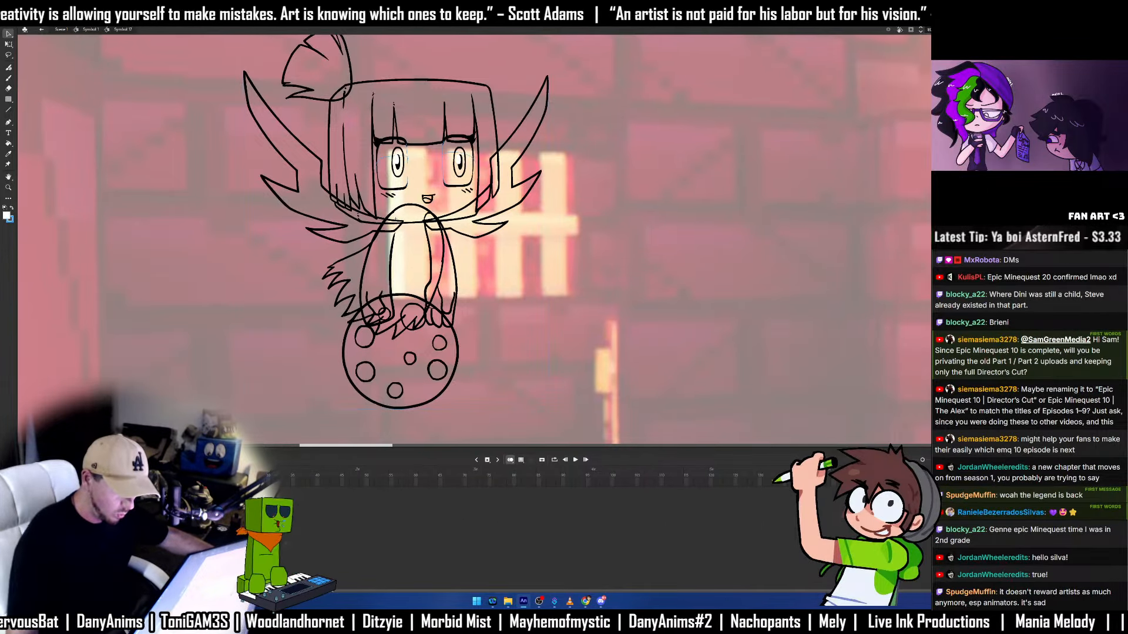
{"action": "key", "text": "F7"}
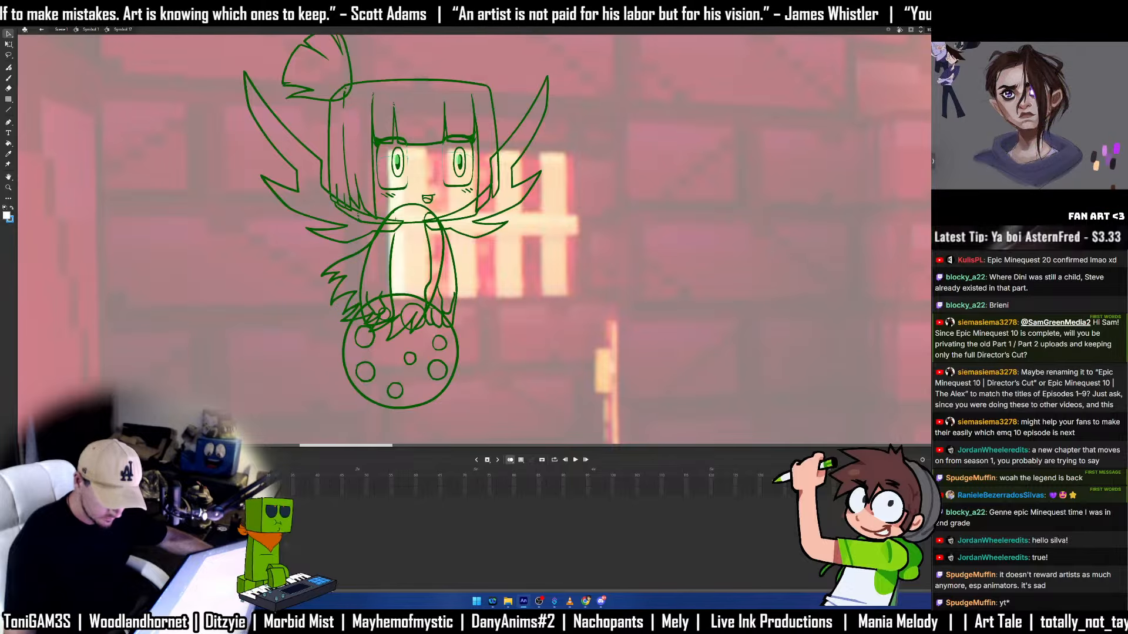
Draw a curved flight path from the lower left up to the character's chest and make its layer a motion guide.
{"action": "key", "text": "t"}
{"action": "left_click_drag", "start_coordinate": [601, 302], "coordinate": [840, 198]}
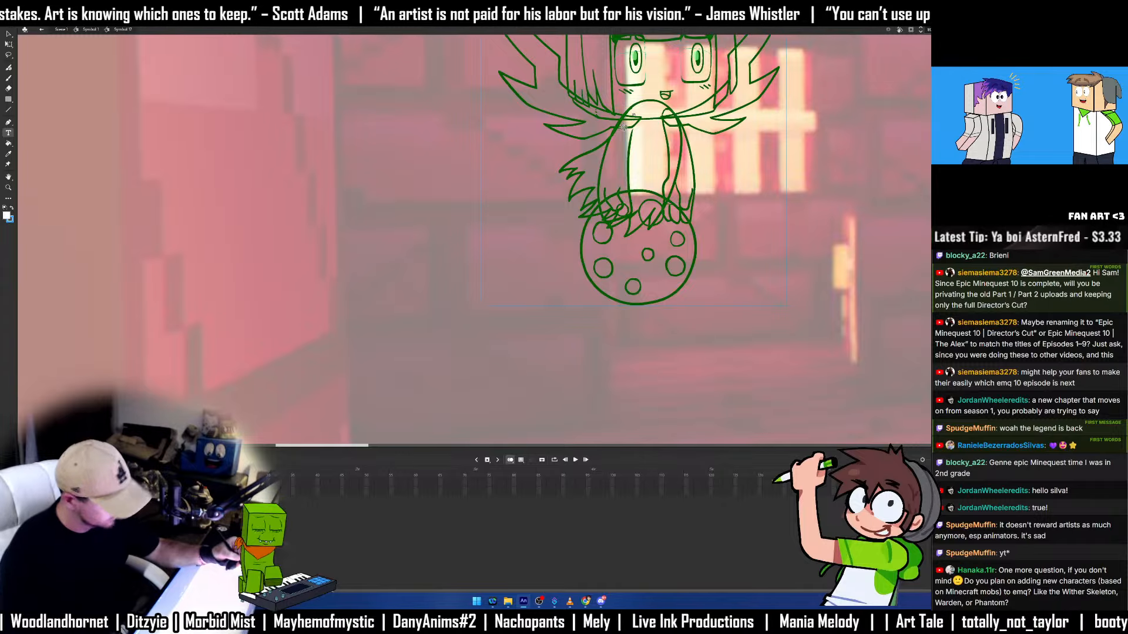
{"action": "key", "text": "y"}
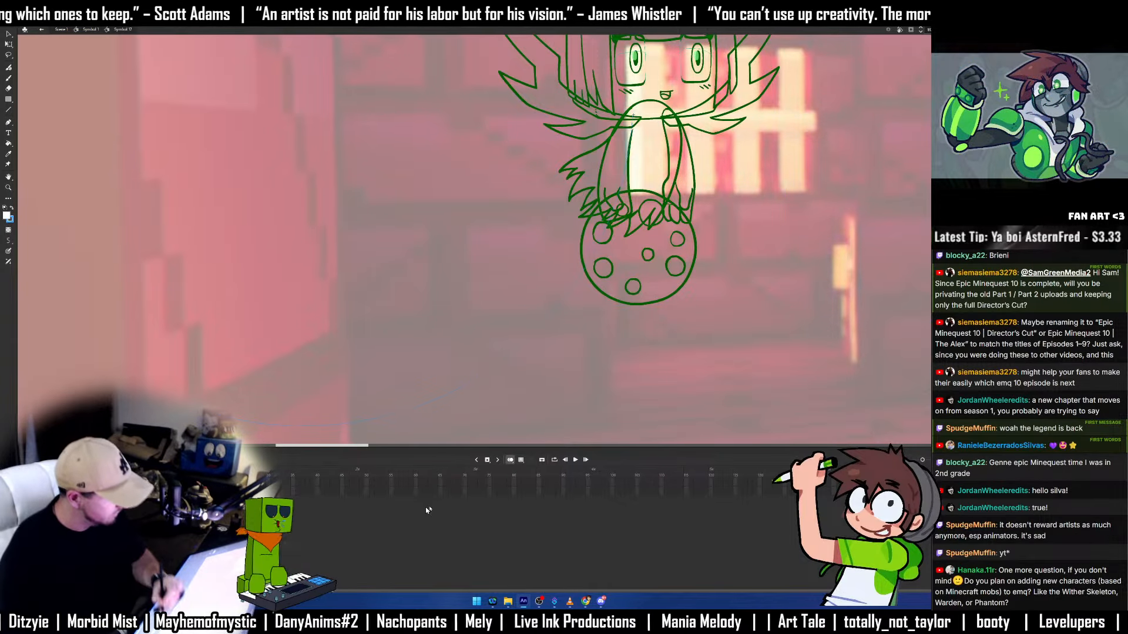
{"action": "key", "text": "v"}
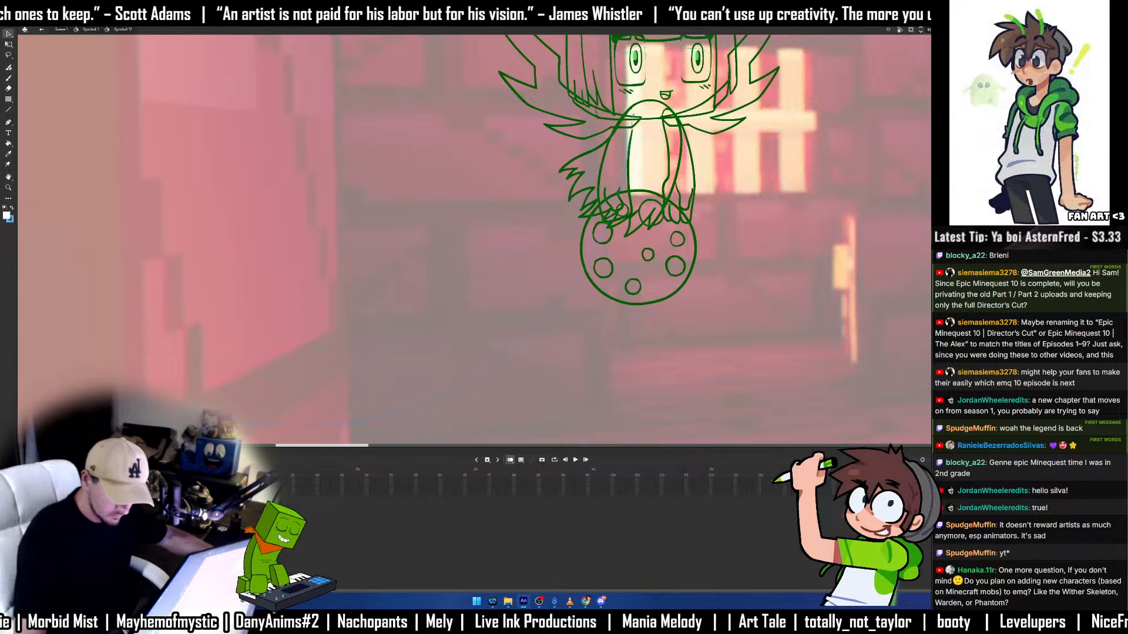
{"action": "right_click", "coordinate": [64, 488]}
{"action": "left_click", "coordinate": [88, 412]}
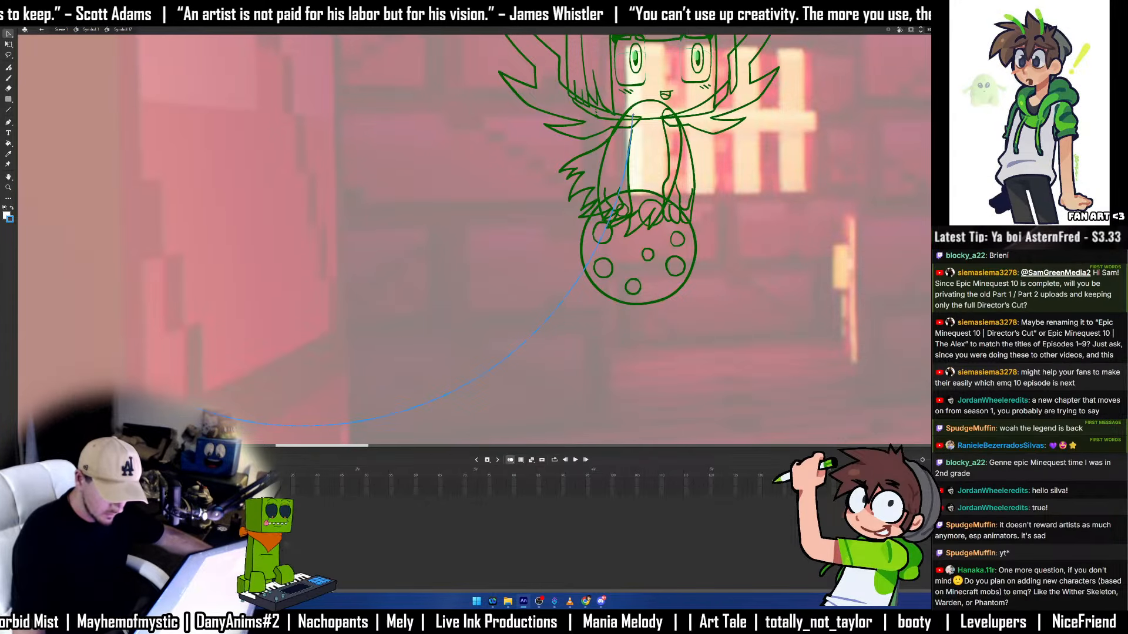
Attach the character to the path, tilt its starting pose sideways at the path's lower-left end, and play back the motion.
{"action": "left_click_drag", "start_coordinate": [633, 116], "coordinate": [632, 115]}
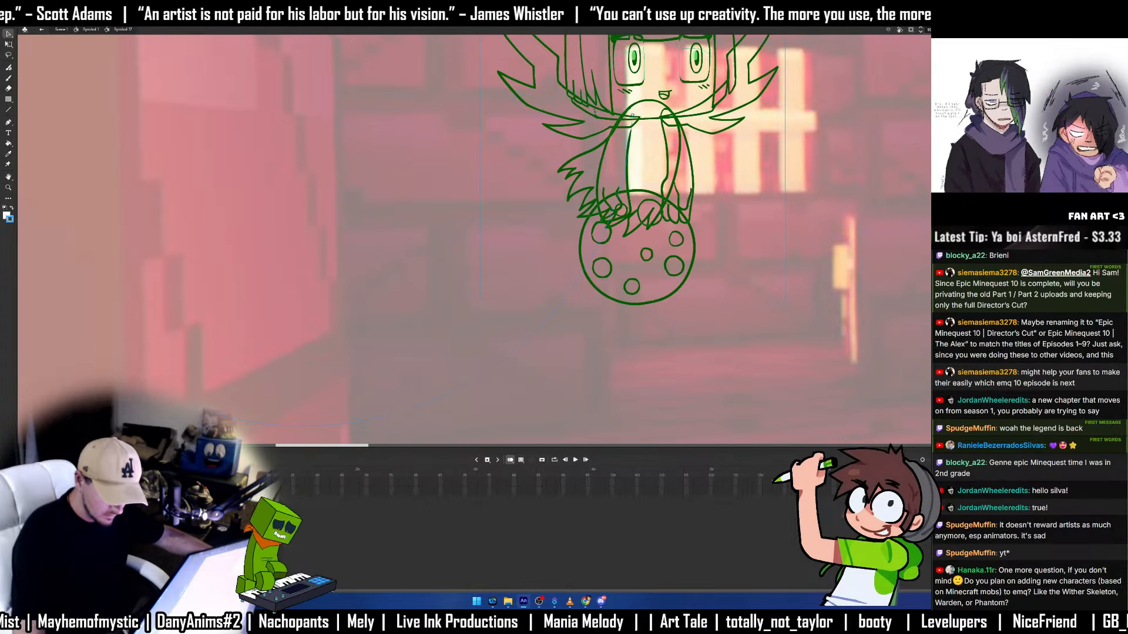
{"action": "key", "text": "ctrl+minus"}
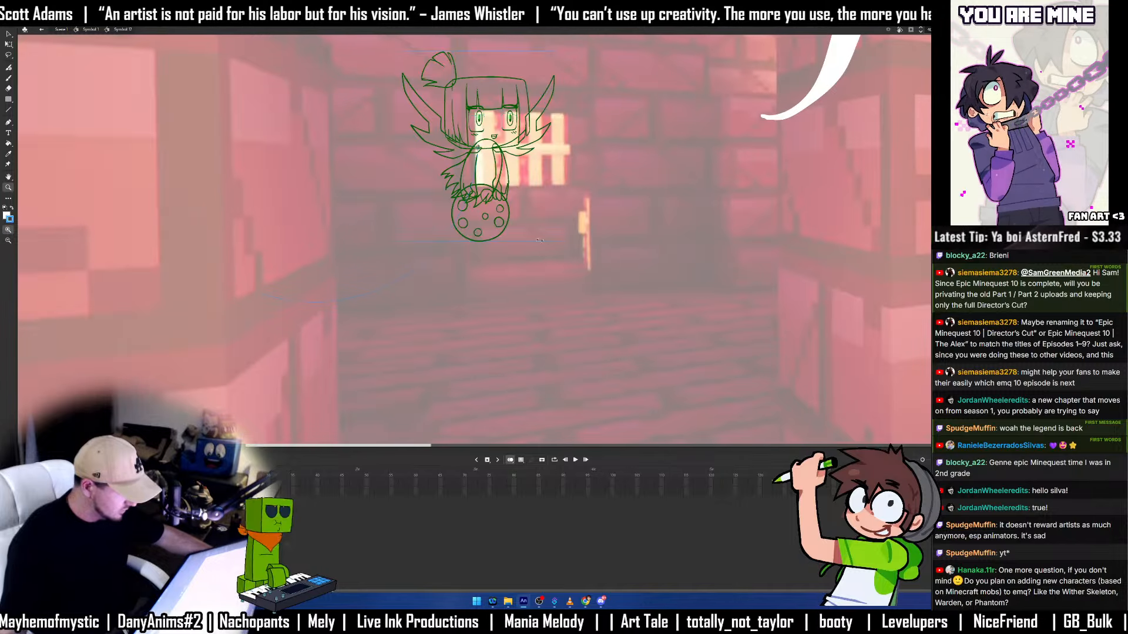
{"action": "key", "text": "q"}
{"action": "left_click_drag", "start_coordinate": [556, 251], "coordinate": [418, 259]}
{"action": "key", "text": "v"}
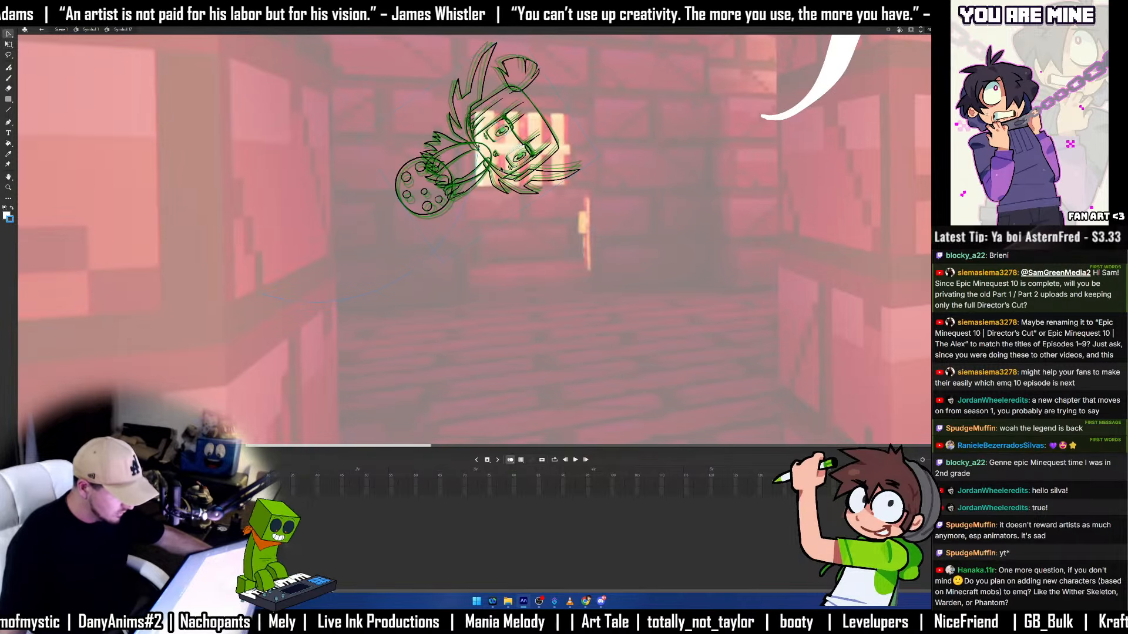
{"action": "left_click_drag", "start_coordinate": [492, 187], "coordinate": [287, 348]}
{"action": "key", "text": "Return"}
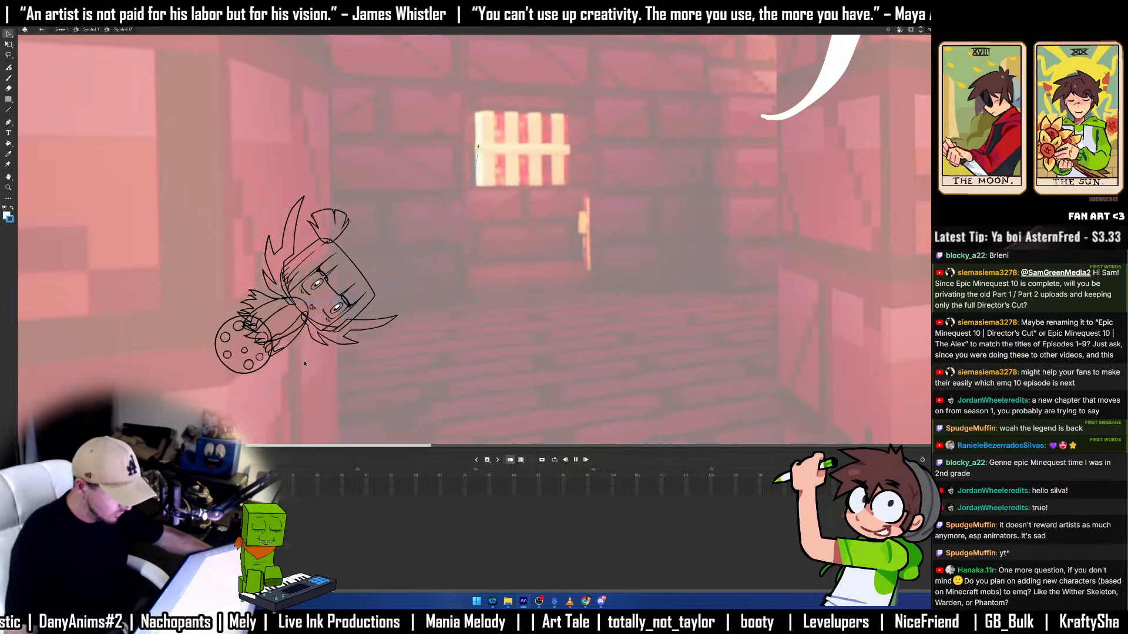
{"action": "key", "text": "Return"}
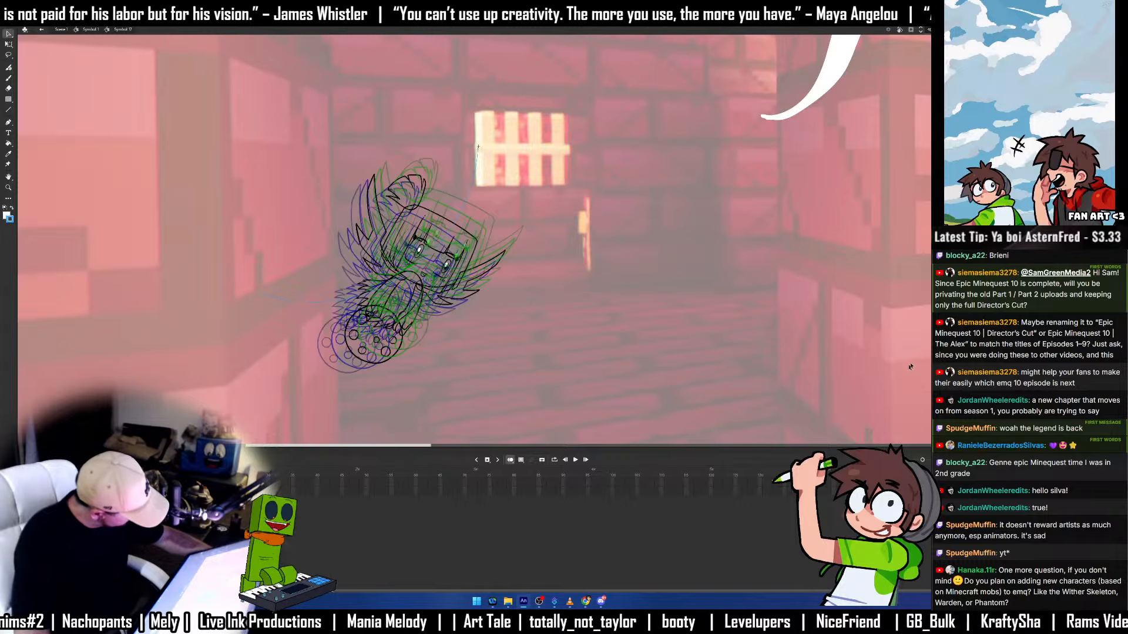
Apply the saved custom ease My Ease1 to the character's tween and play the result.
{"action": "left_click", "coordinate": [964, 379]}
{"action": "left_click", "coordinate": [846, 417]}
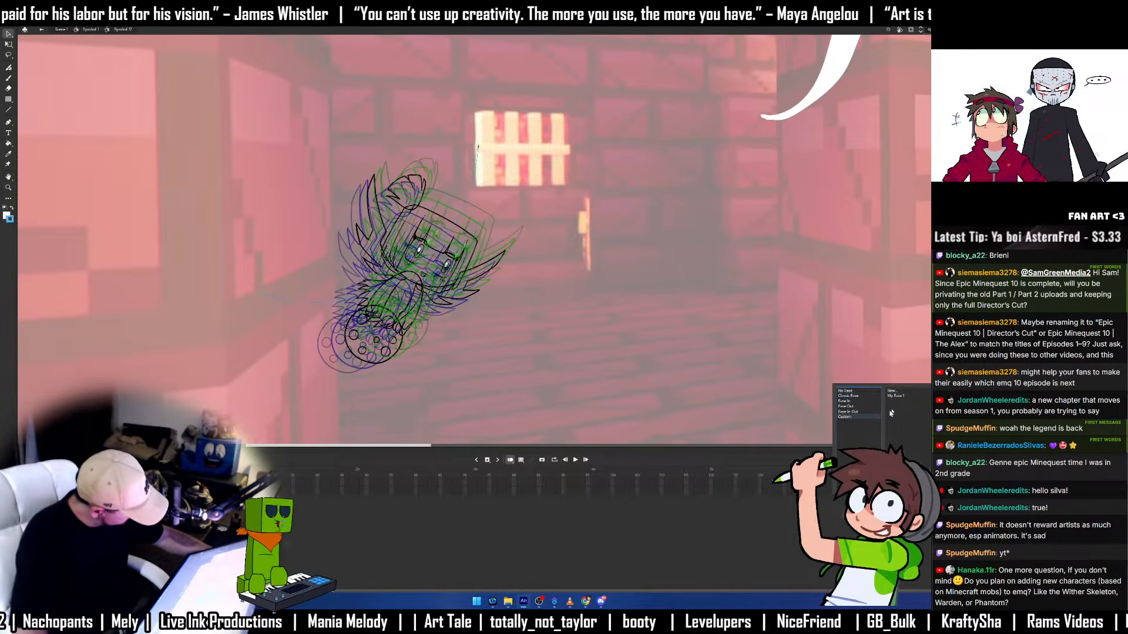
{"action": "left_click", "coordinate": [902, 398]}
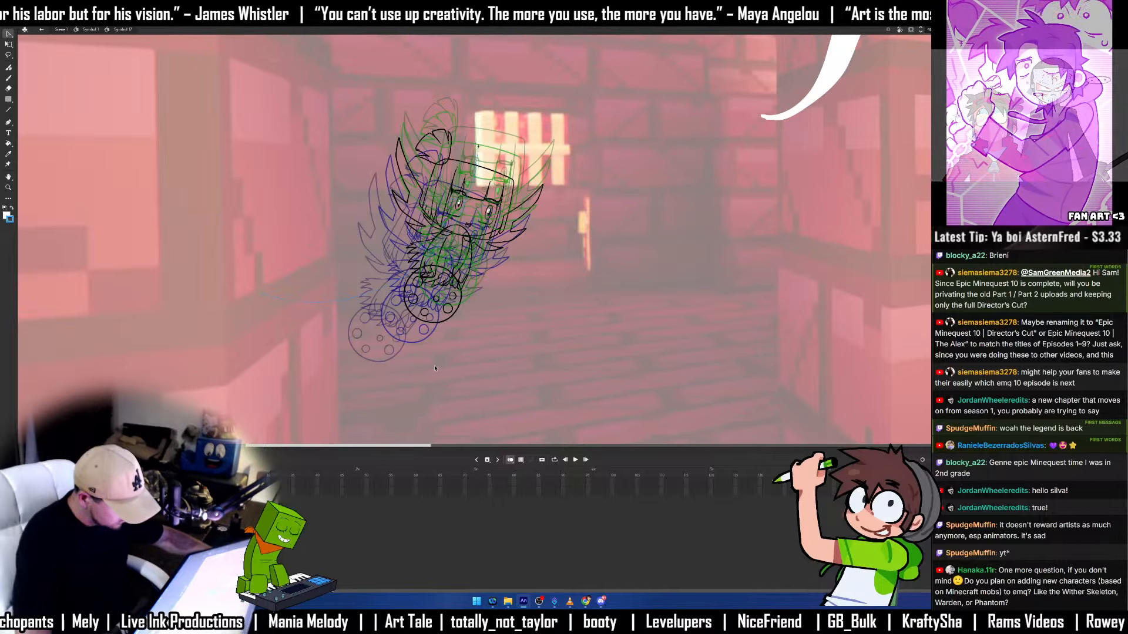
{"action": "key", "text": "Return"}
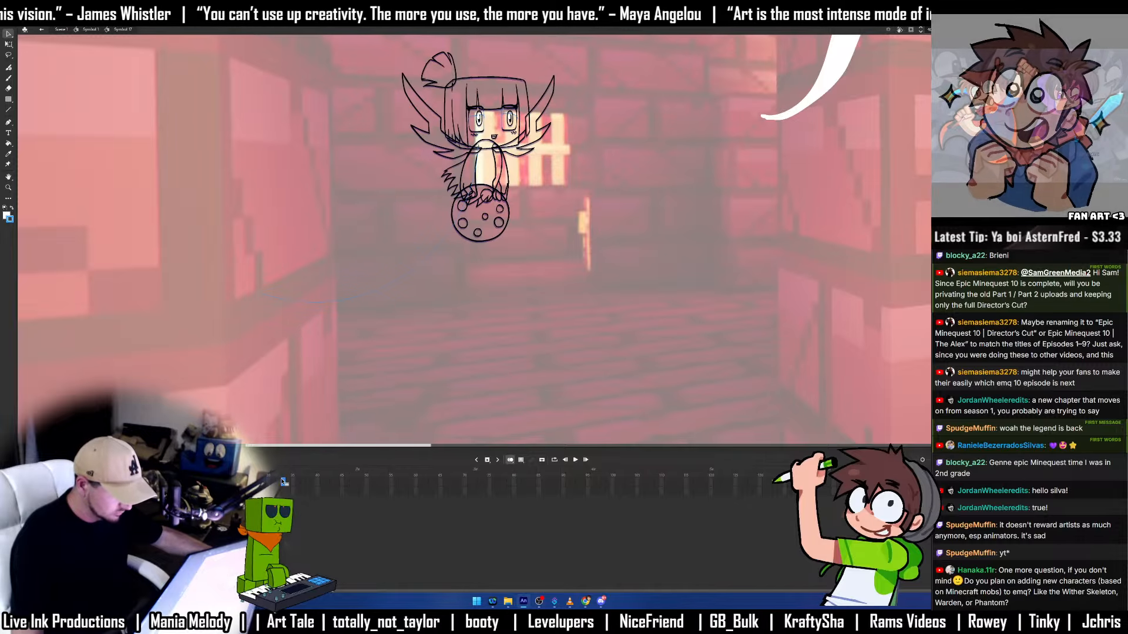
Extend the character and motion-guide layers' frames well past the end of the tween.
{"action": "left_click_drag", "start_coordinate": [284, 482], "coordinate": [584, 488]}
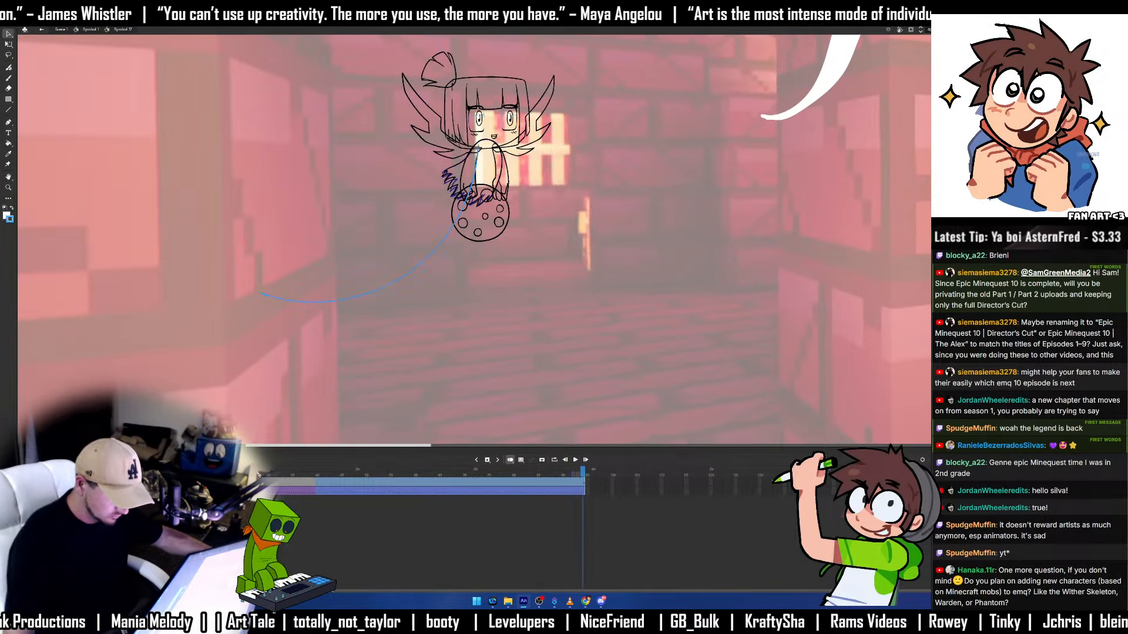
Play back the character's fly-in from near the start of the timeline and stop after the landing.
{"action": "left_click", "coordinate": [259, 475]}
{"action": "key", "text": "Return"}
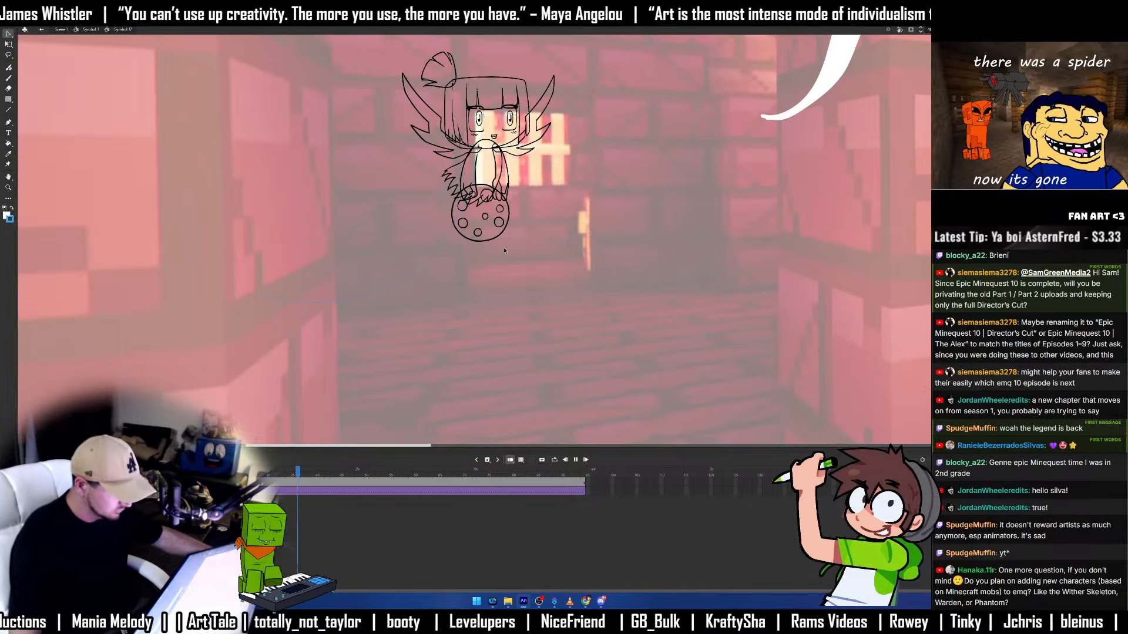
{"action": "key", "text": "Return"}
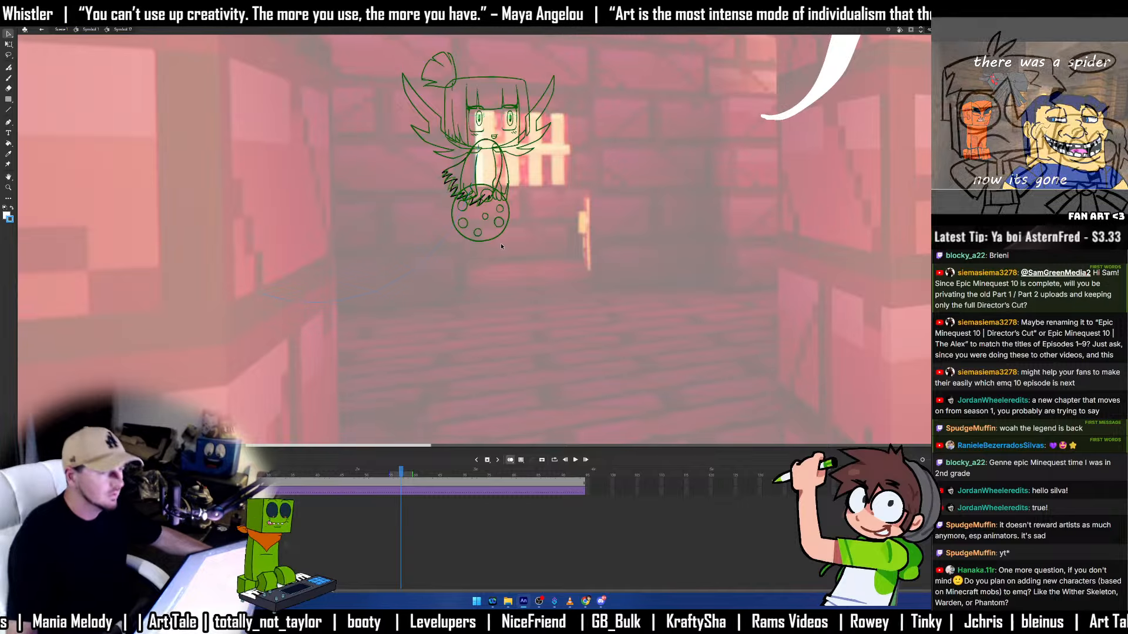
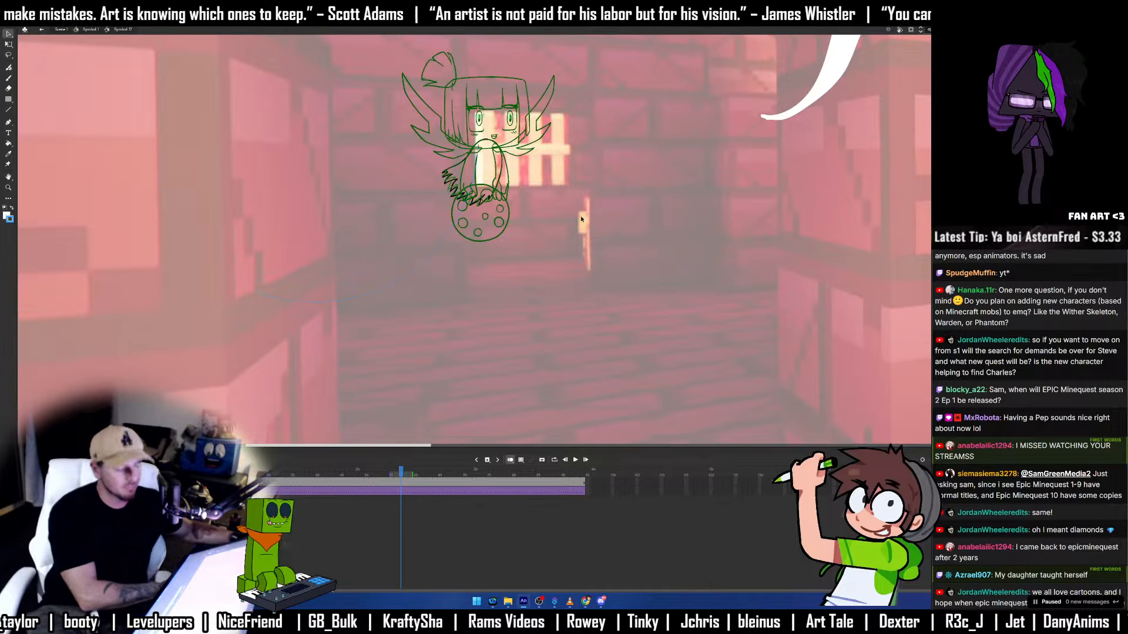
{"action": "left_click_drag", "start_coordinate": [523, 319], "coordinate": [514, 361]}
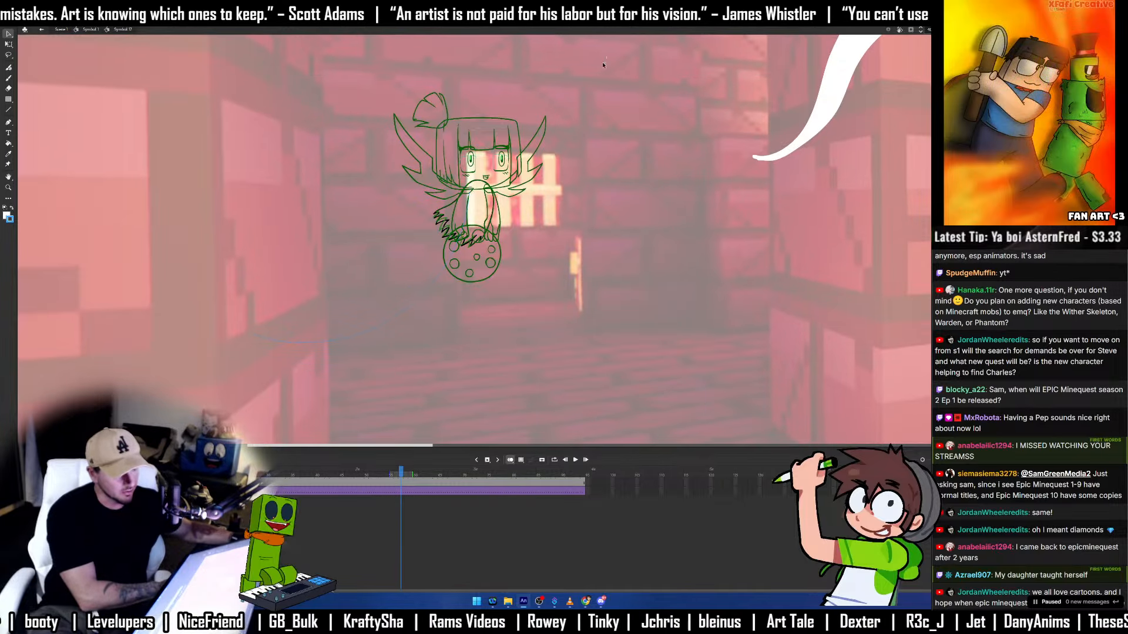
{"action": "mouse_move", "coordinate": [606, 56]}
{"action": "left_mouse_down"}
{"action": "mouse_move", "coordinate": [375, 254]}
{"action": "mouse_move", "coordinate": [343, 340]}
{"action": "left_mouse_up"}
{"action": "left_click", "coordinate": [600, 93]}
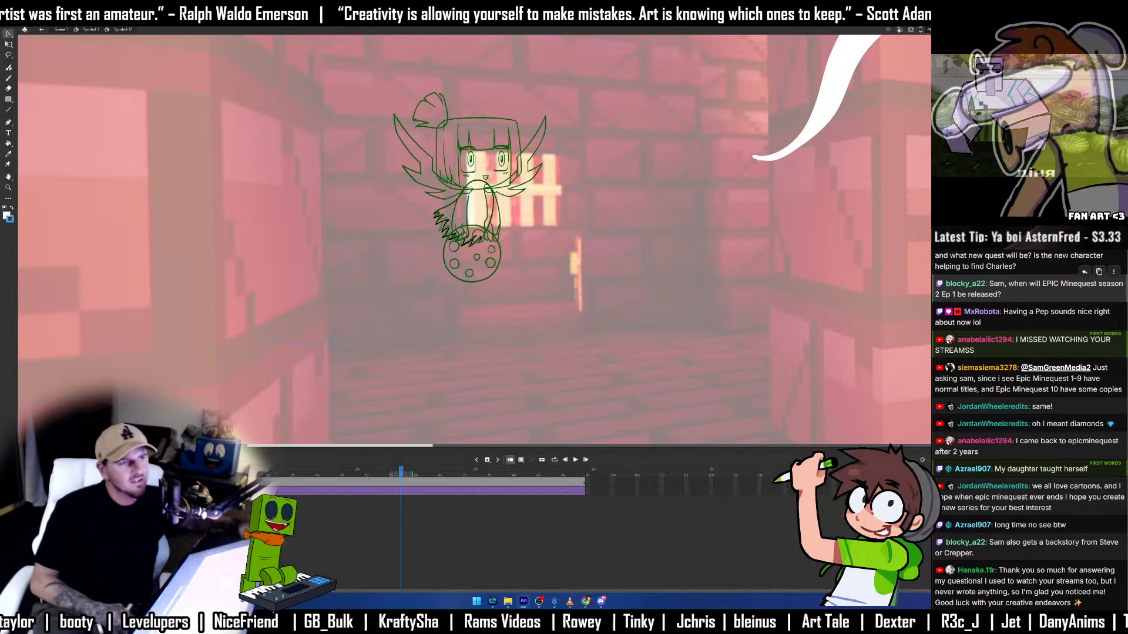
{"action": "scroll", "coordinate": [1028, 513], "scroll_direction": "up", "scroll_amount": 3}
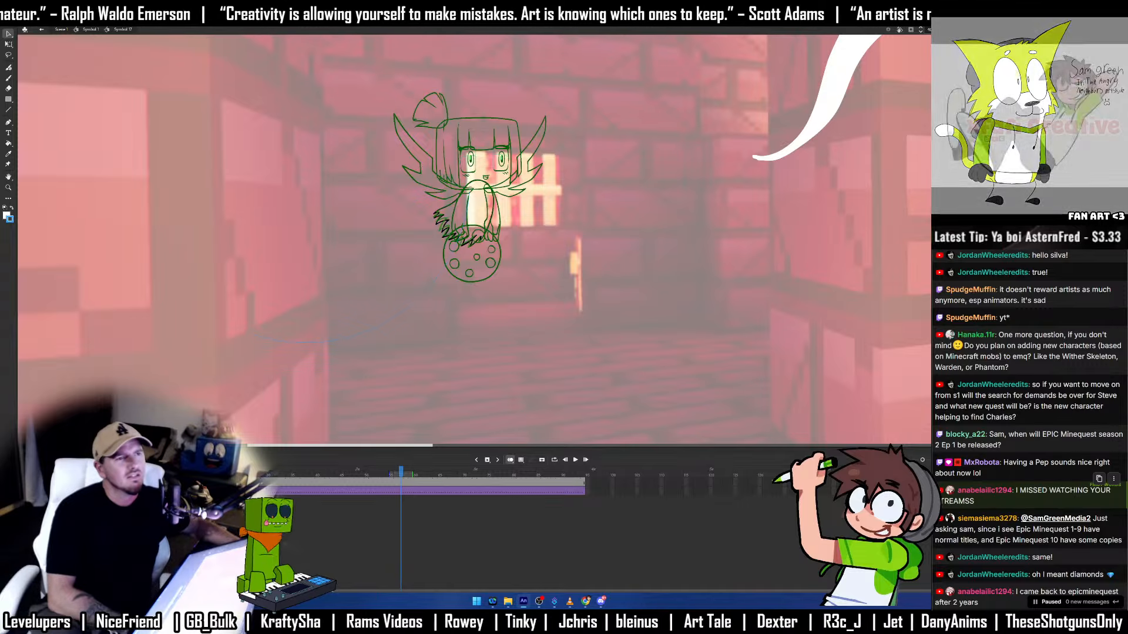
{"action": "scroll", "coordinate": [1028, 485], "scroll_direction": "up", "scroll_amount": 1}
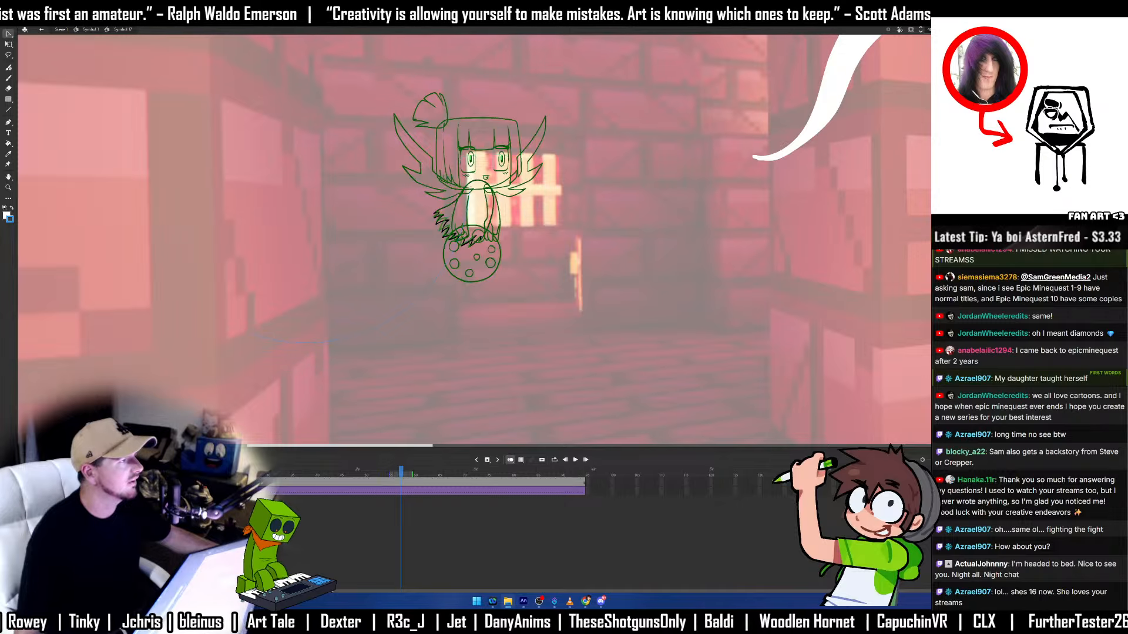
Look through the Epic Minequest - SEASON 2 folder in File Explorer, including its screenshots subfolder, and move the window off the canvas.
{"action": "left_click_drag", "start_coordinate": [552, 0], "coordinate": [678, 105]}
{"action": "scroll", "coordinate": [662, 193], "scroll_direction": "down", "scroll_amount": 9}
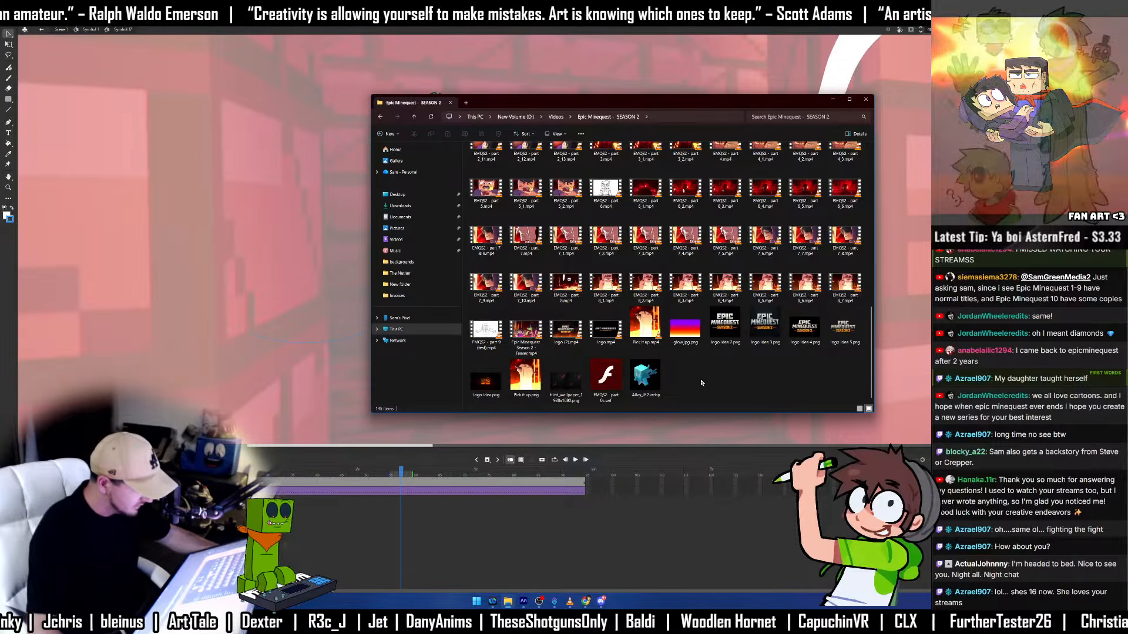
{"action": "scroll", "coordinate": [701, 383], "scroll_direction": "up", "scroll_amount": 2}
{"action": "scroll", "coordinate": [701, 382], "scroll_direction": "up", "scroll_amount": 6}
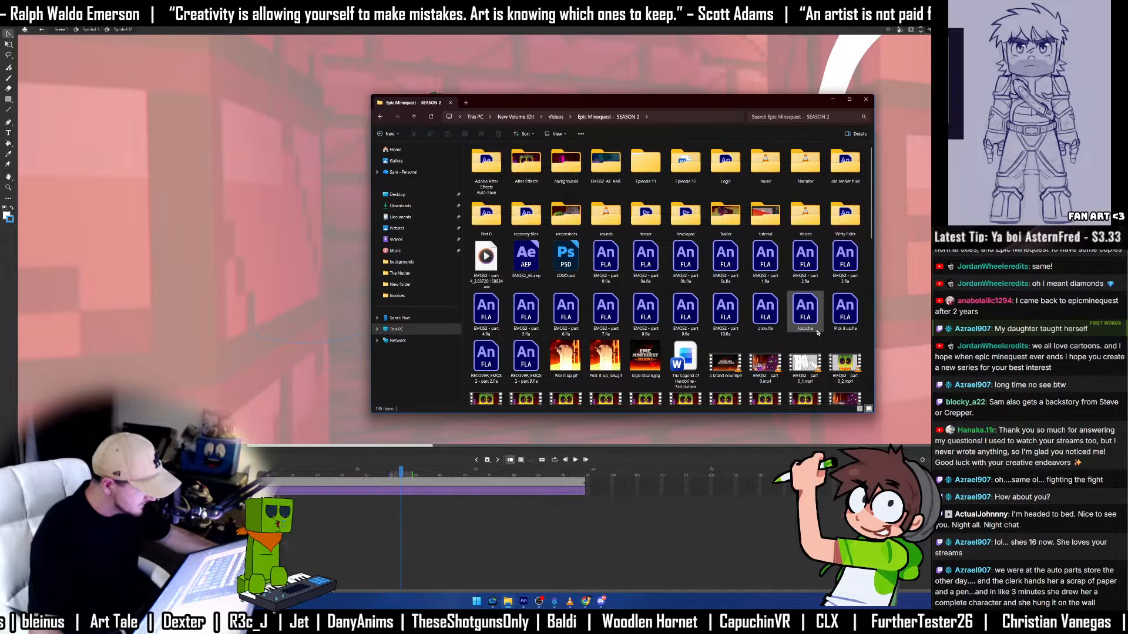
{"action": "scroll", "coordinate": [718, 393], "scroll_direction": "down", "scroll_amount": 10}
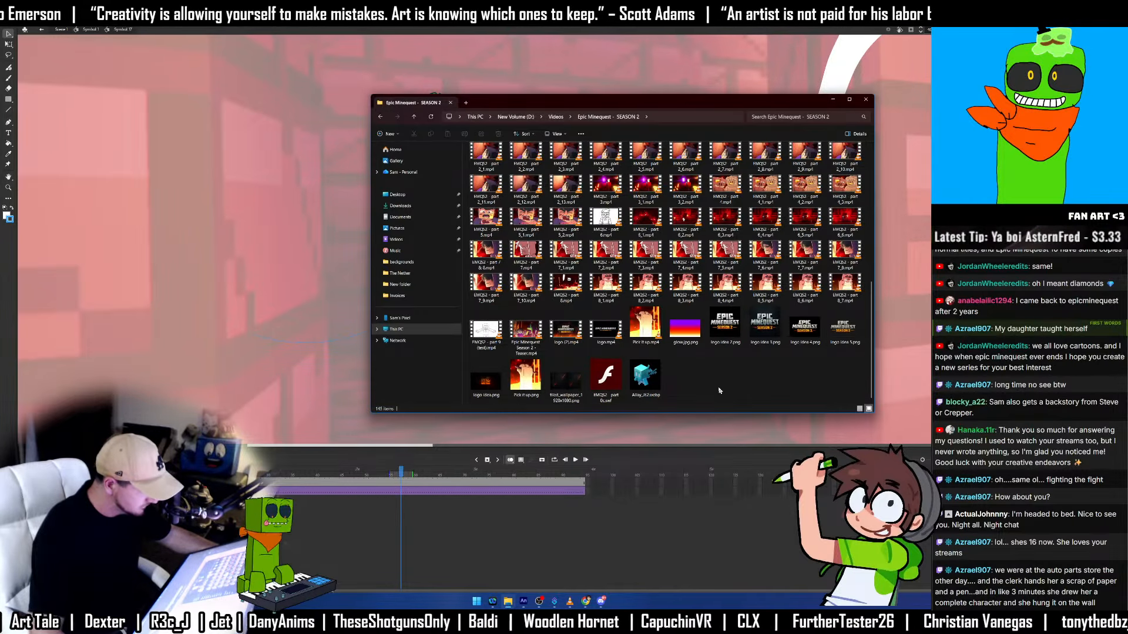
{"action": "scroll", "coordinate": [721, 391], "scroll_direction": "up", "scroll_amount": 10}
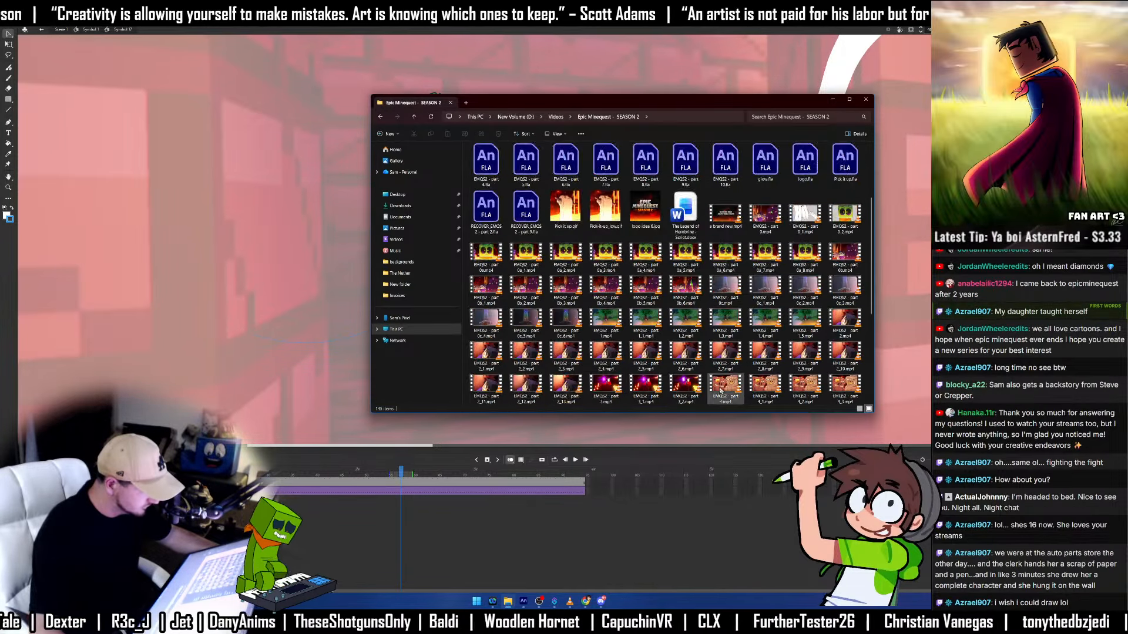
{"action": "scroll", "coordinate": [780, 383], "scroll_direction": "down", "scroll_amount": 3}
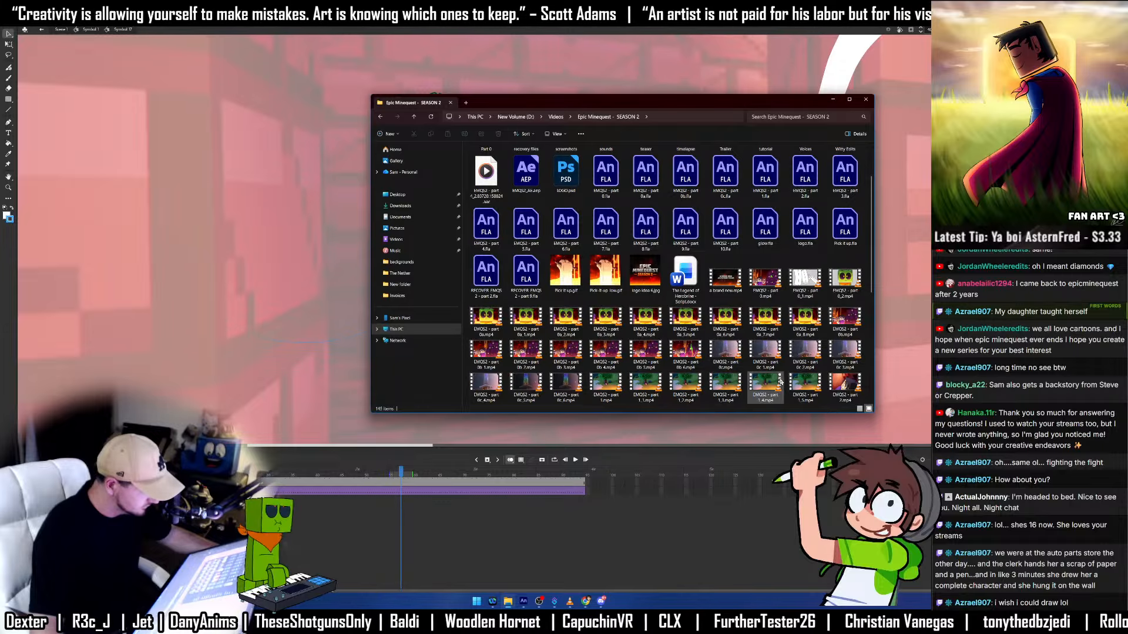
{"action": "scroll", "coordinate": [780, 382], "scroll_direction": "down", "scroll_amount": 10}
{"action": "scroll", "coordinate": [781, 382], "scroll_direction": "up", "scroll_amount": 10}
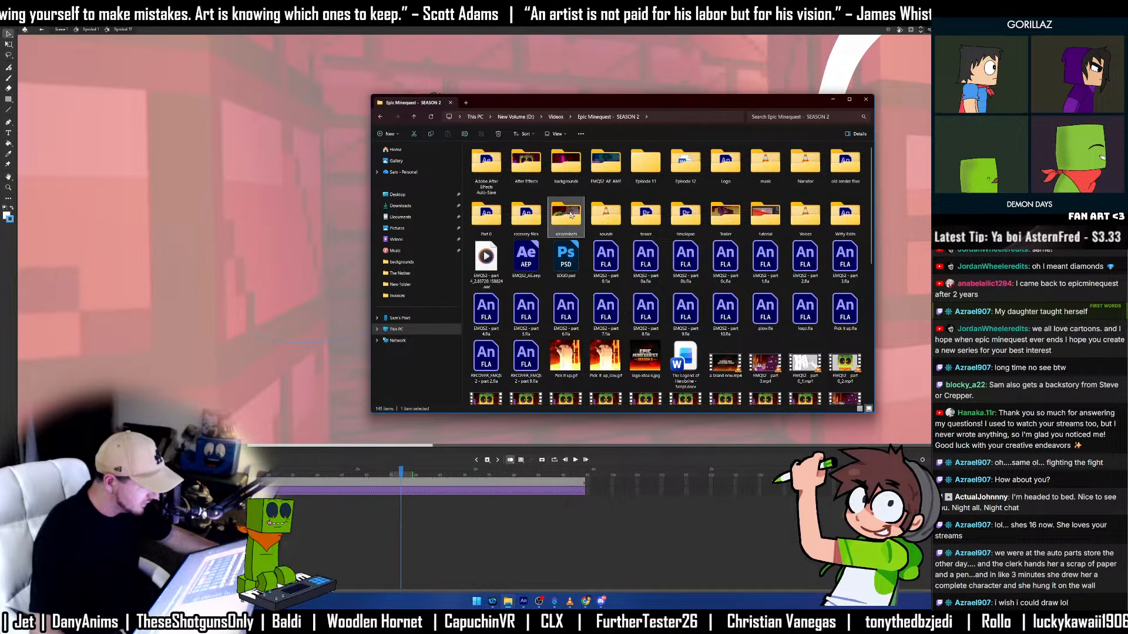
{"action": "double_click", "coordinate": [566, 216]}
{"action": "key", "text": "alt+Left"}
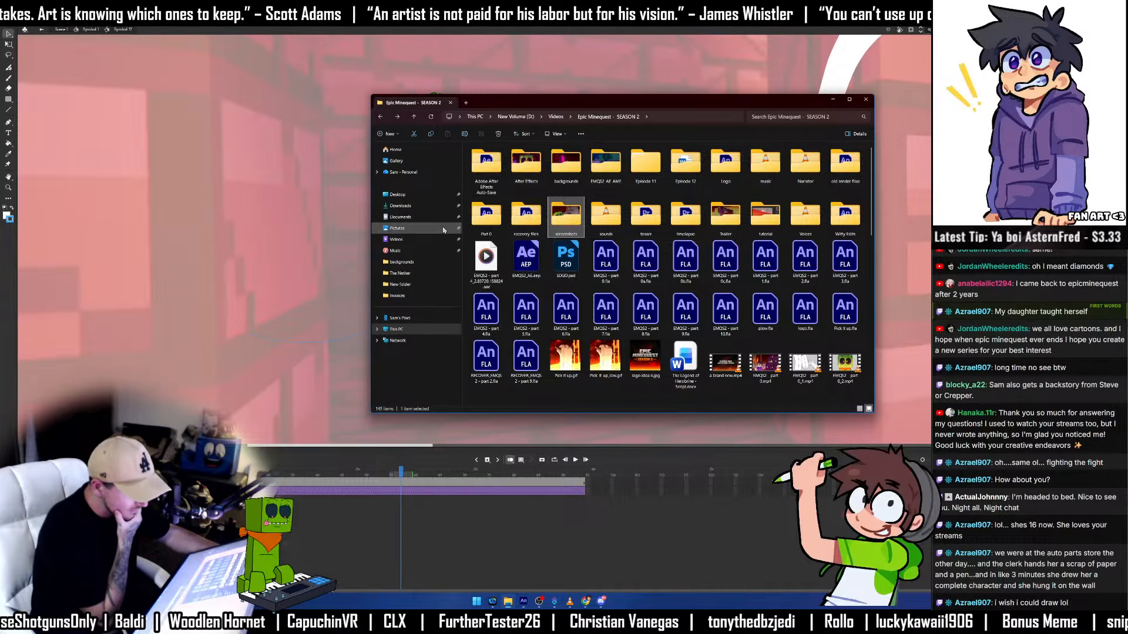
{"action": "left_click_drag", "start_coordinate": [581, 103], "coordinate": [598, 0]}
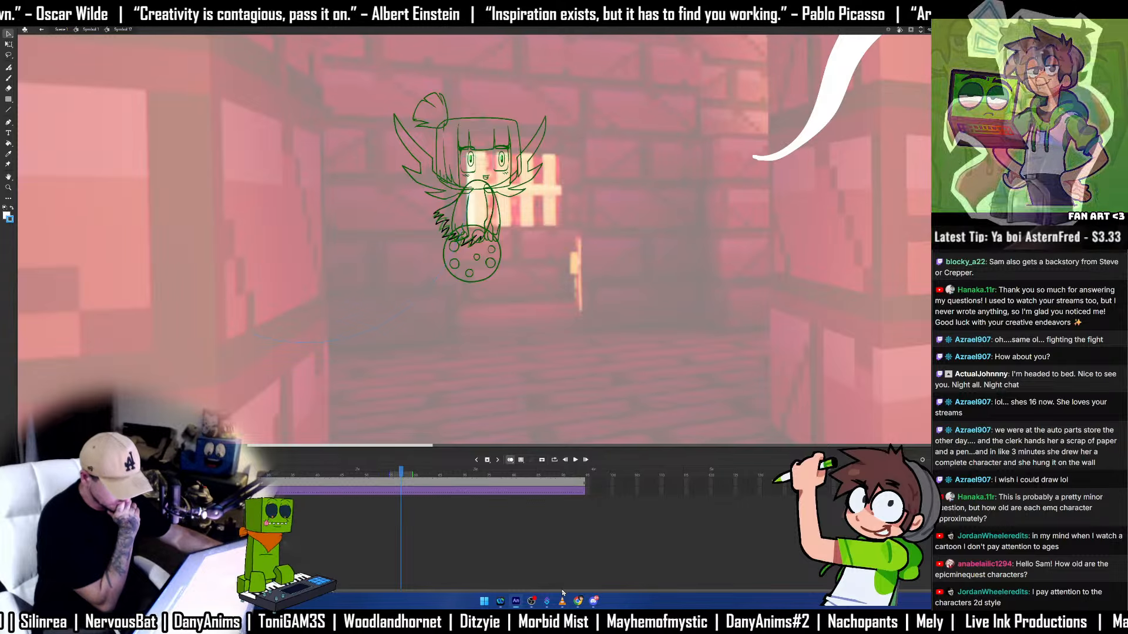
{"action": "left_click", "coordinate": [484, 601]}
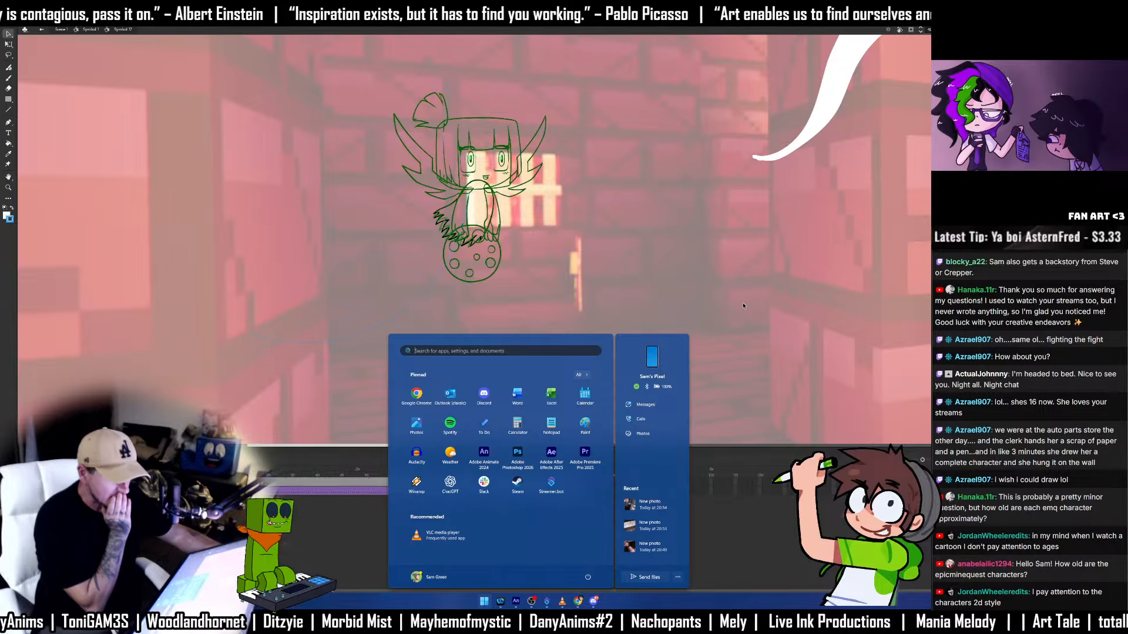
{"action": "left_click", "coordinate": [726, 318]}
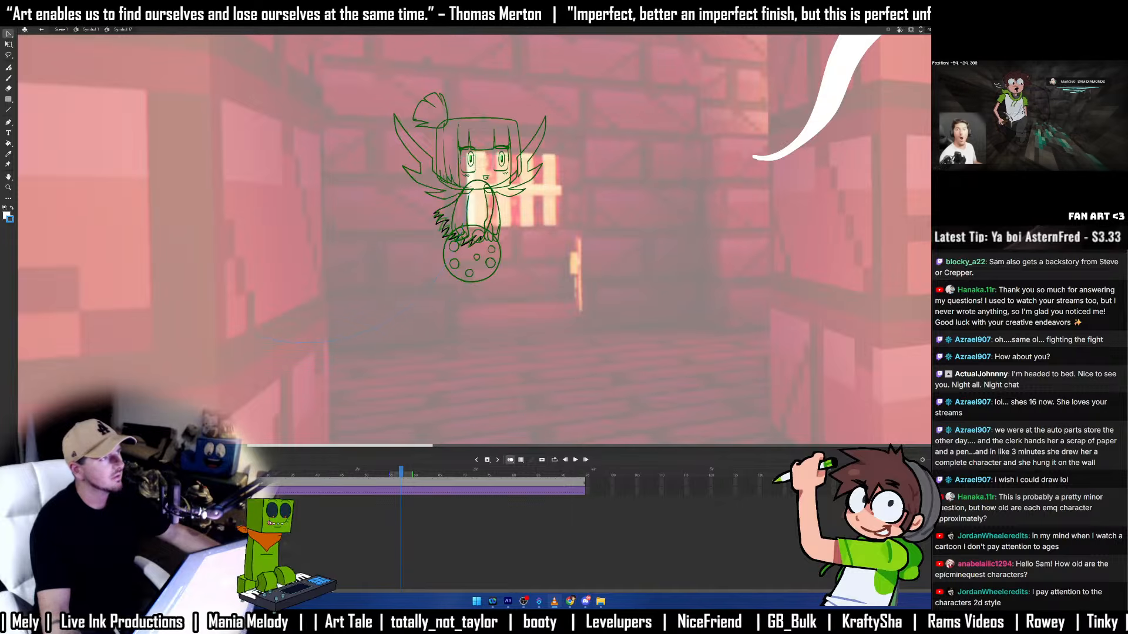
Open the vlcsnap image of the two drawn pig characters and enlarge it to fill the screen.
{"action": "left_click_drag", "start_coordinate": [0, 215], "coordinate": [435, 176]}
{"action": "double_click", "coordinate": [435, 216]}
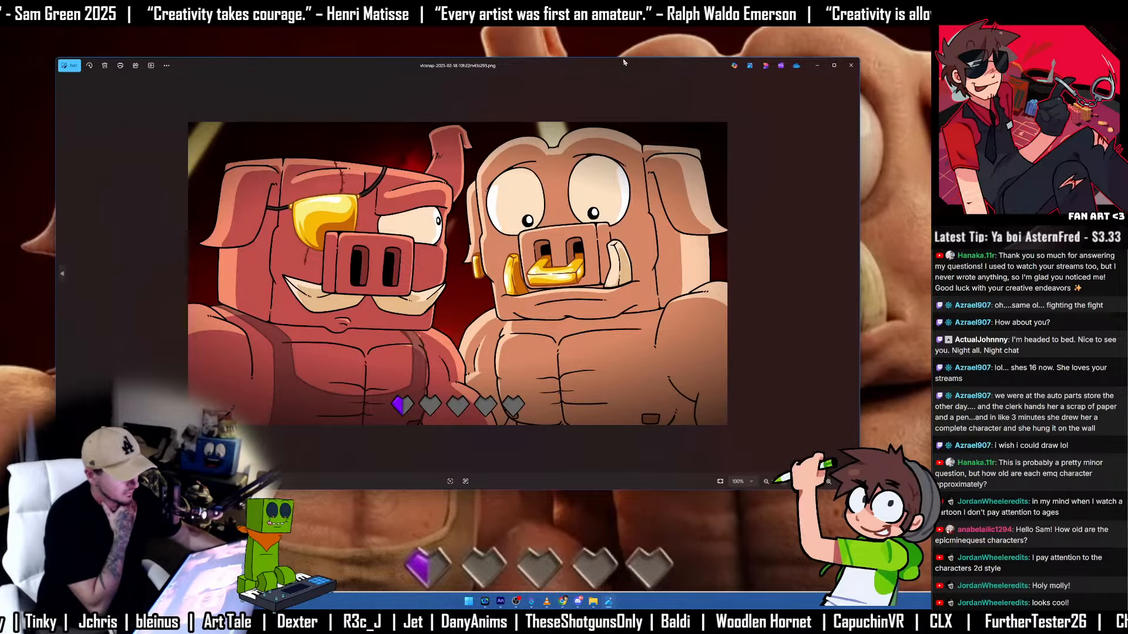
{"action": "double_click", "coordinate": [632, 63]}
{"action": "scroll", "coordinate": [762, 128], "scroll_direction": "up", "scroll_amount": 5}
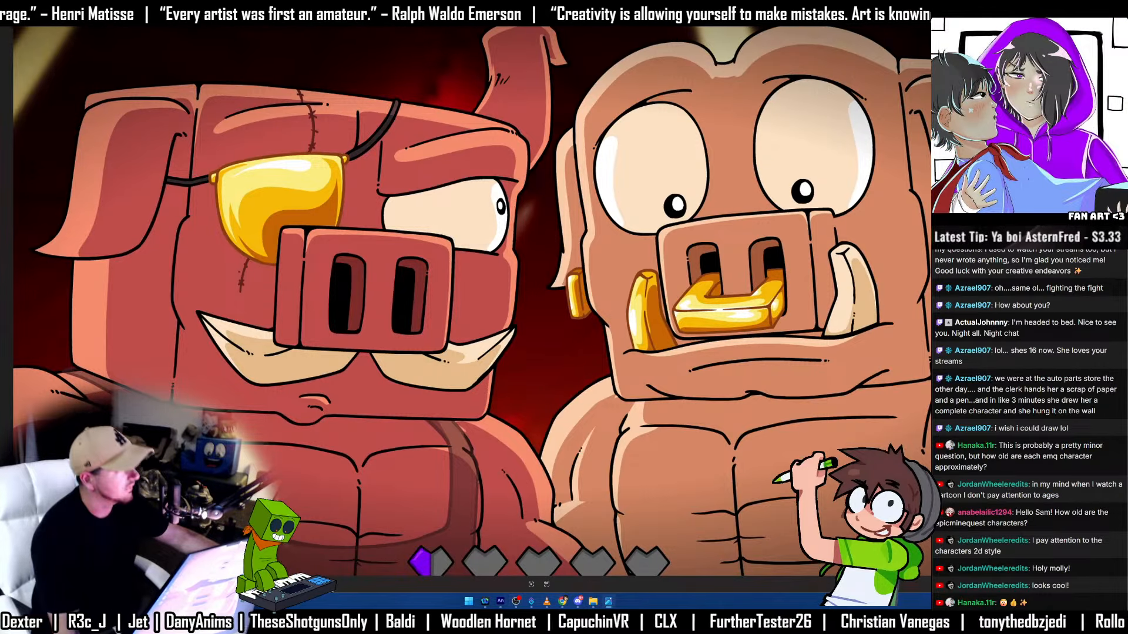
Switch back and forth between the drawn pig image and the full-screen 3D-rendered video in VLC to compare the two versions.
{"action": "key", "text": "alt+Tab"}
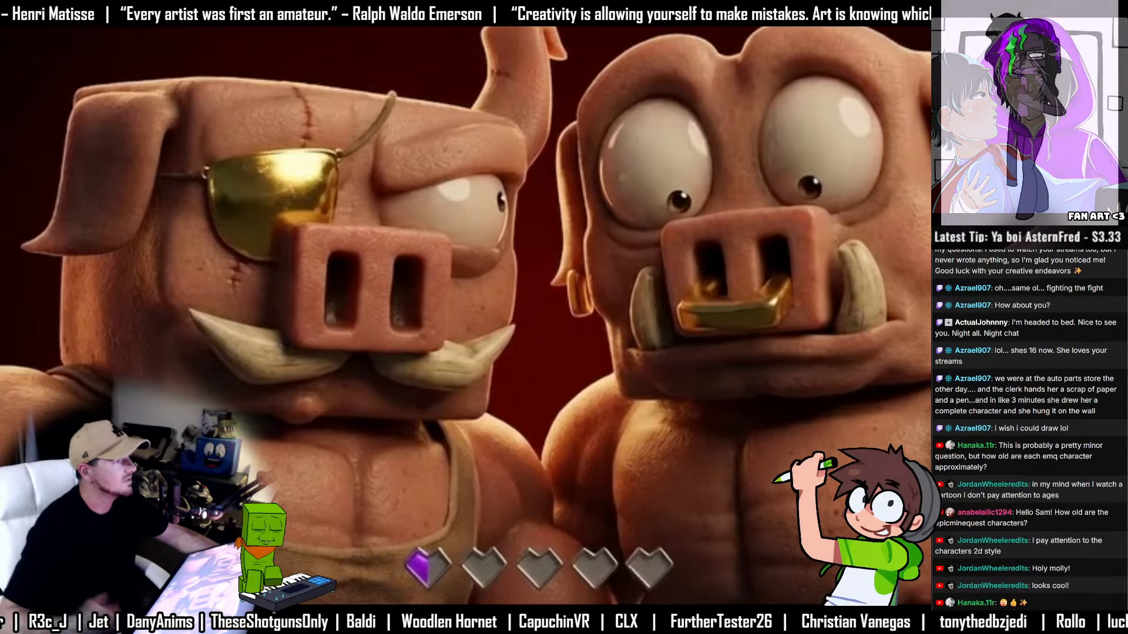
{"action": "key", "text": "alt+Tab"}
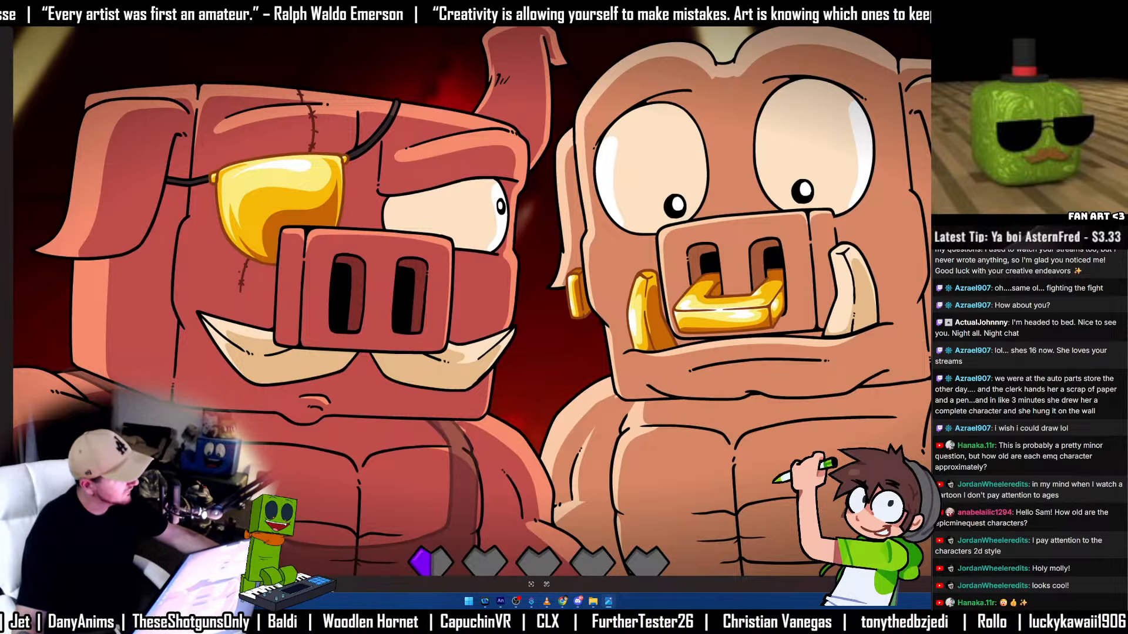
{"action": "key", "text": "alt+Tab"}
{"action": "key", "text": "alt+Tab"}
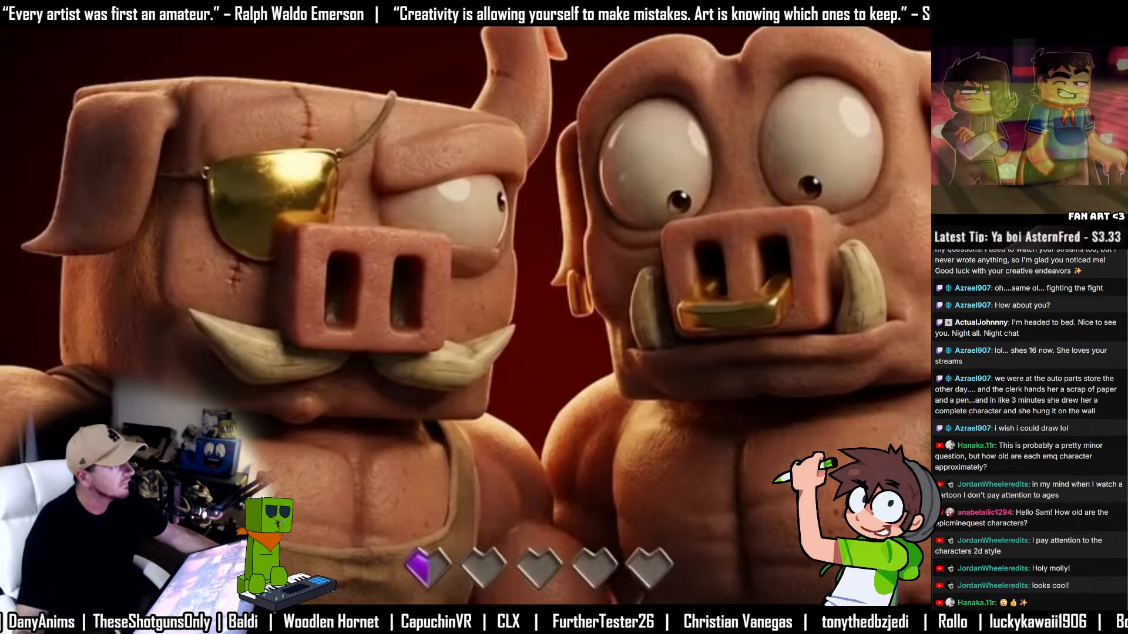
{"action": "key", "text": "alt+Tab"}
{"action": "key", "text": "alt+Tab"}
{"action": "key", "text": "alt+Tab"}
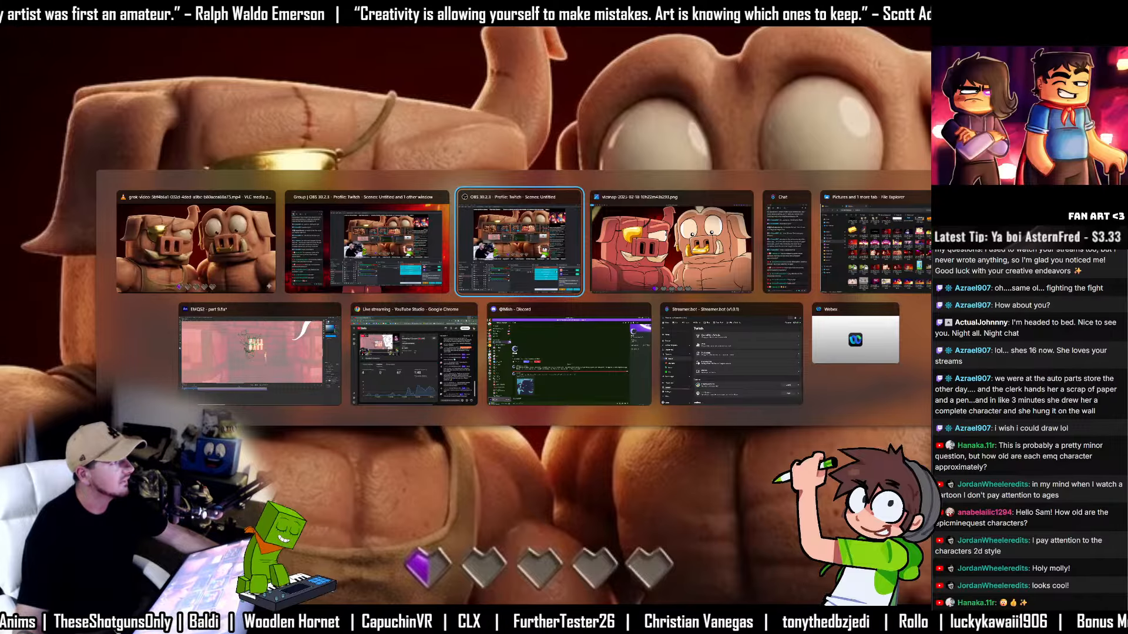
{"action": "key", "text": "alt+Tab"}
{"action": "key", "text": "alt+Tab"}
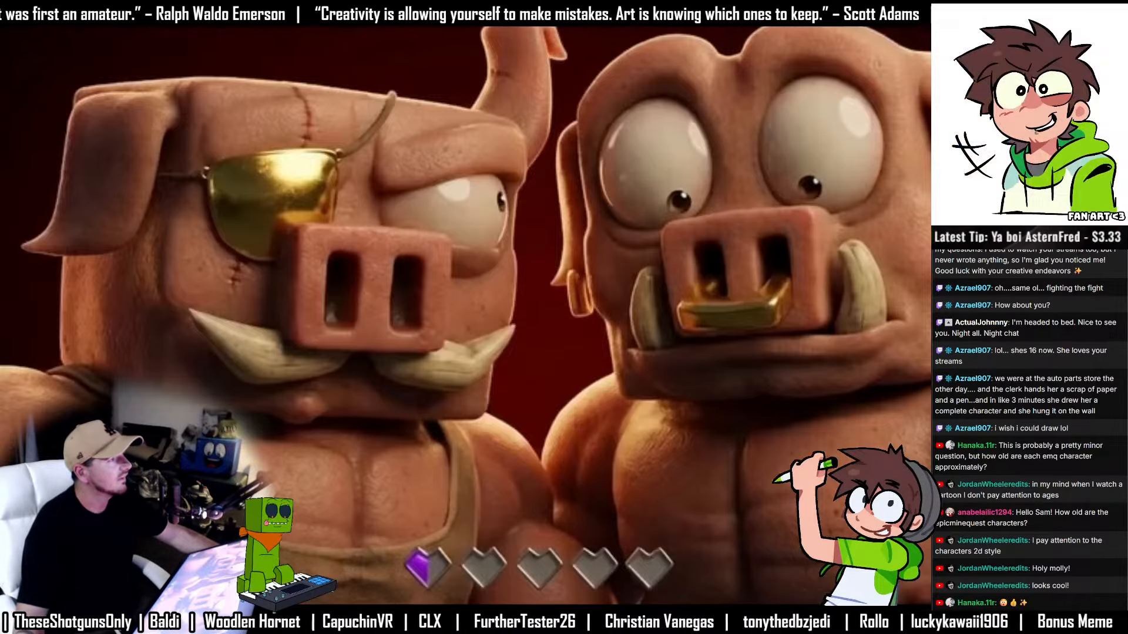
{"action": "key", "text": "alt+Tab"}
{"action": "key", "text": "alt+Tab"}
{"action": "key", "text": "alt+Tab"}
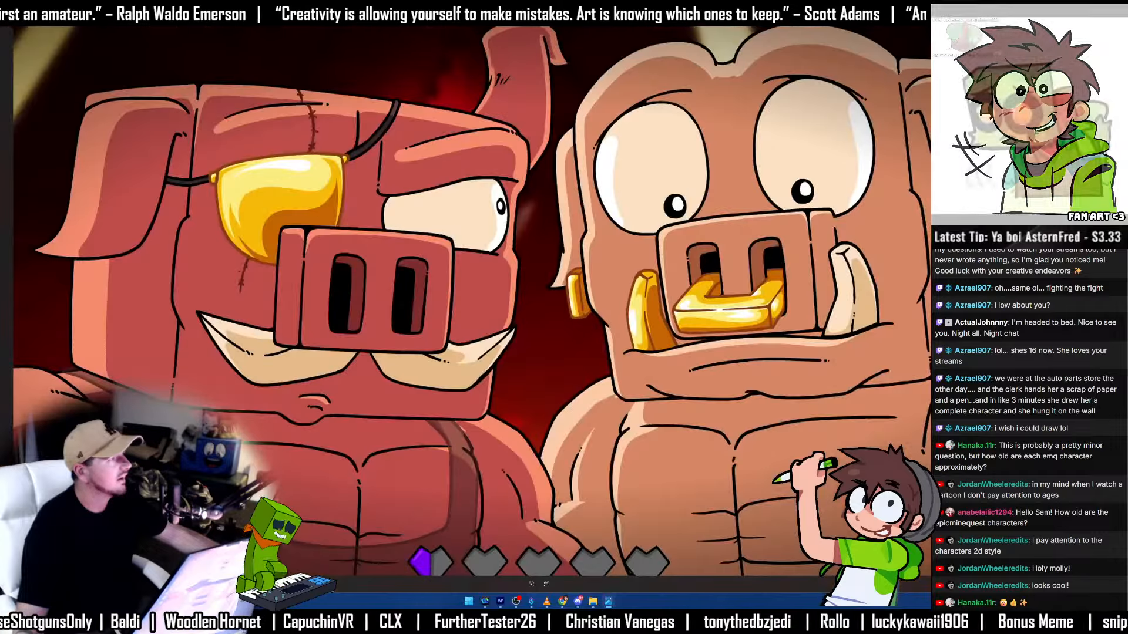
{"action": "key", "text": "alt+Tab"}
{"action": "key", "text": "alt+Tab"}
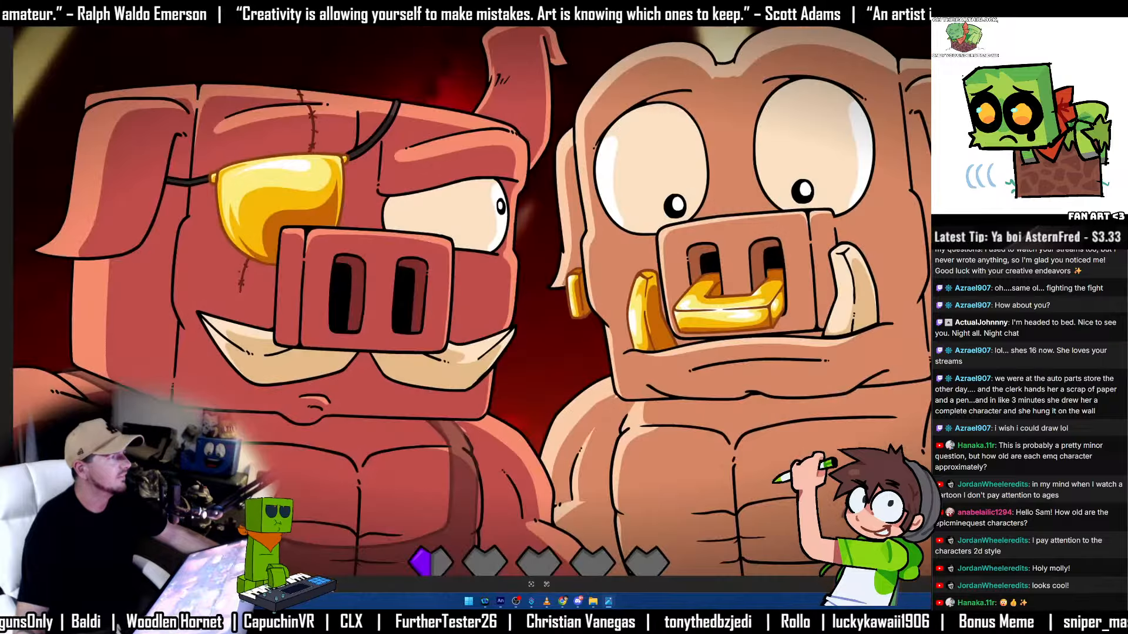
{"action": "key", "text": "alt+Tab"}
{"action": "key", "text": "alt+Tab"}
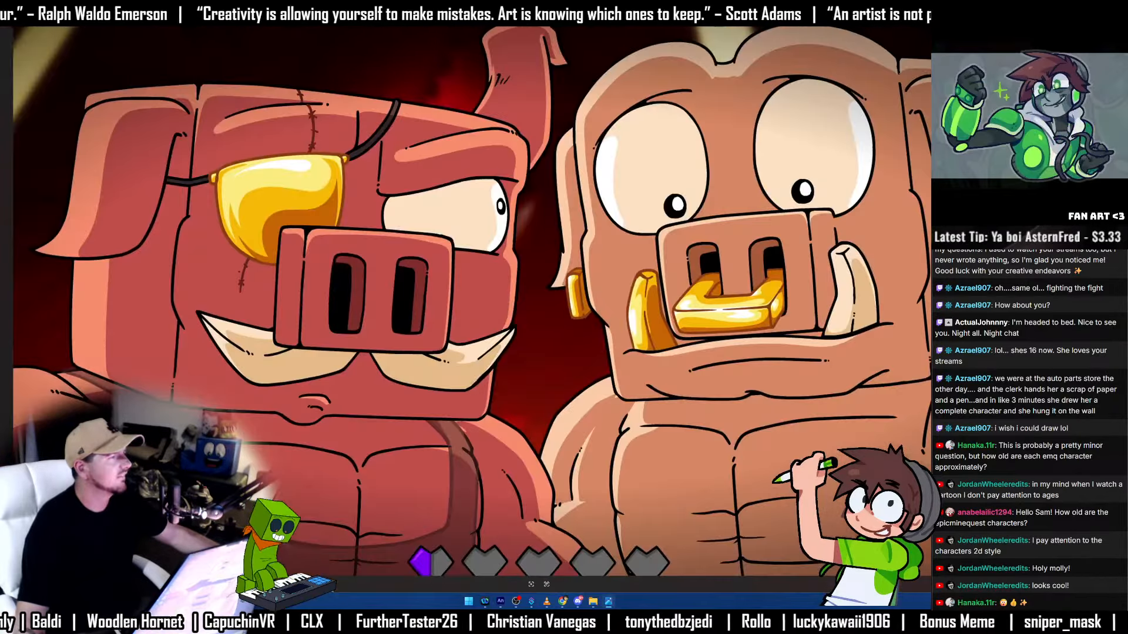
{"action": "key", "text": "alt+Tab"}
{"action": "key", "text": "alt+Tab"}
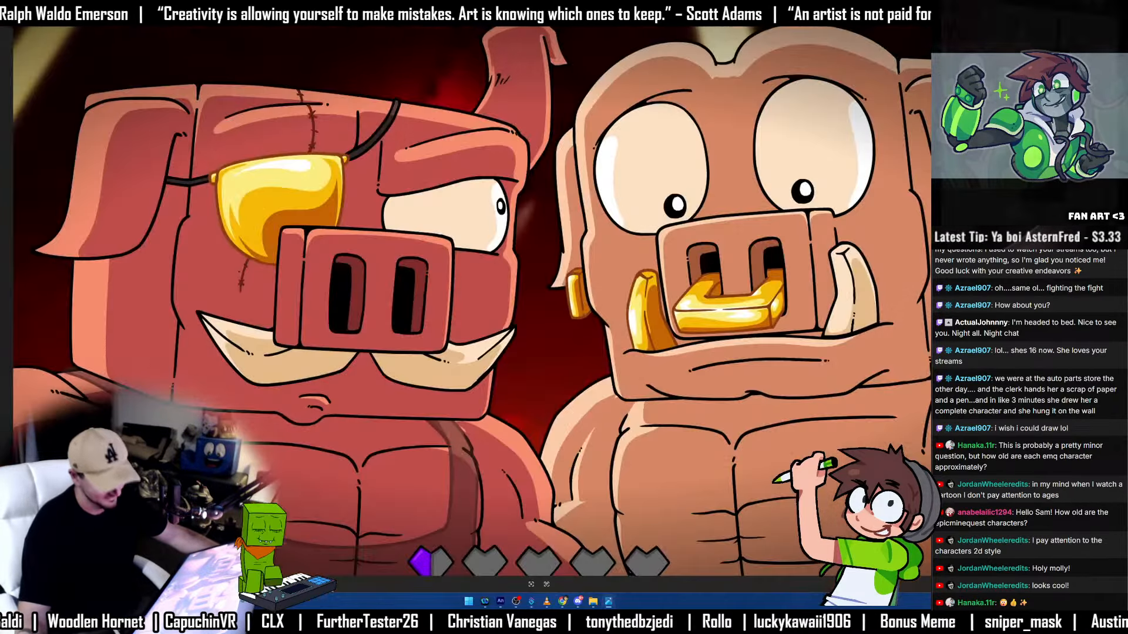
{"action": "key", "text": "alt+Tab"}
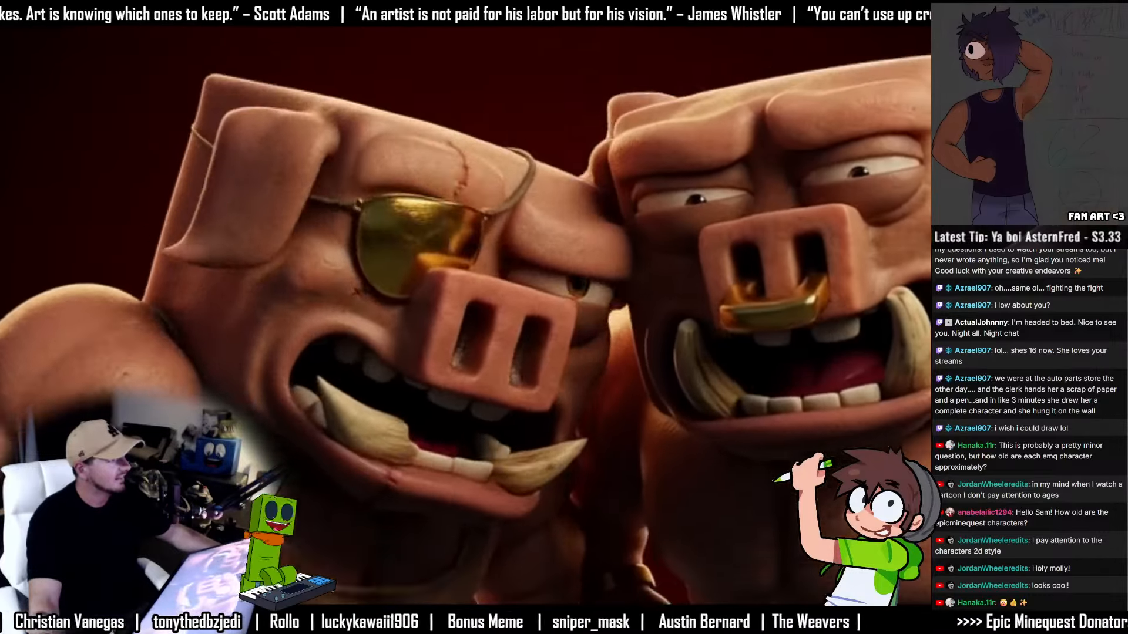
{"action": "key", "text": "alt+Tab"}
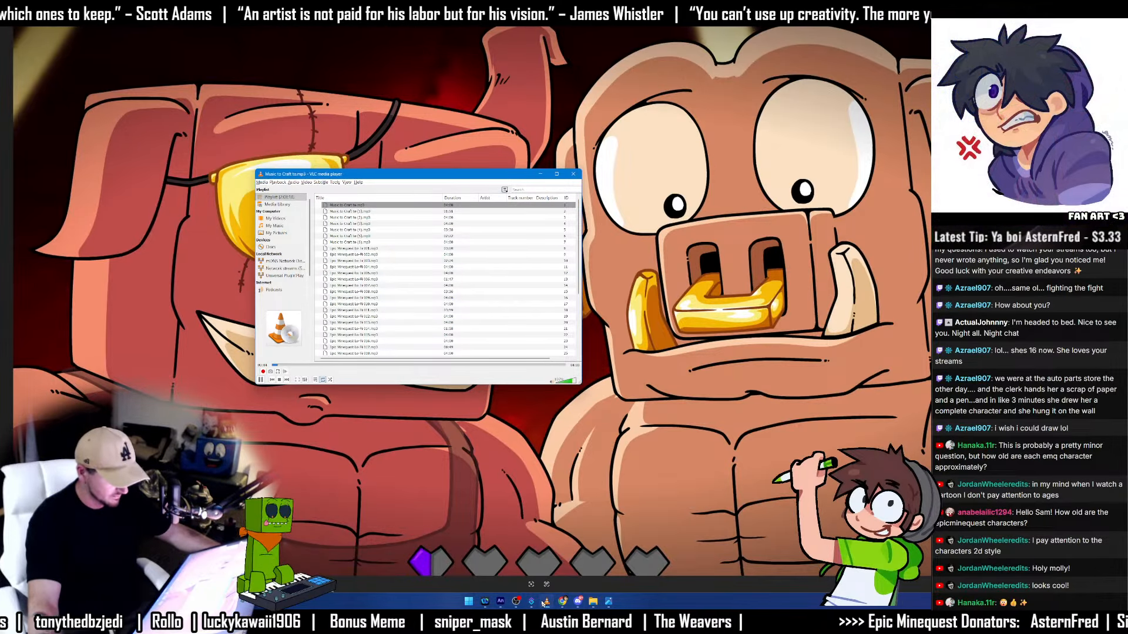
Play the 3D-rendered pig video full screen in VLC, leave full screen, and pause the clip of the boy in the green jacket.
{"action": "left_click", "coordinate": [551, 517]}
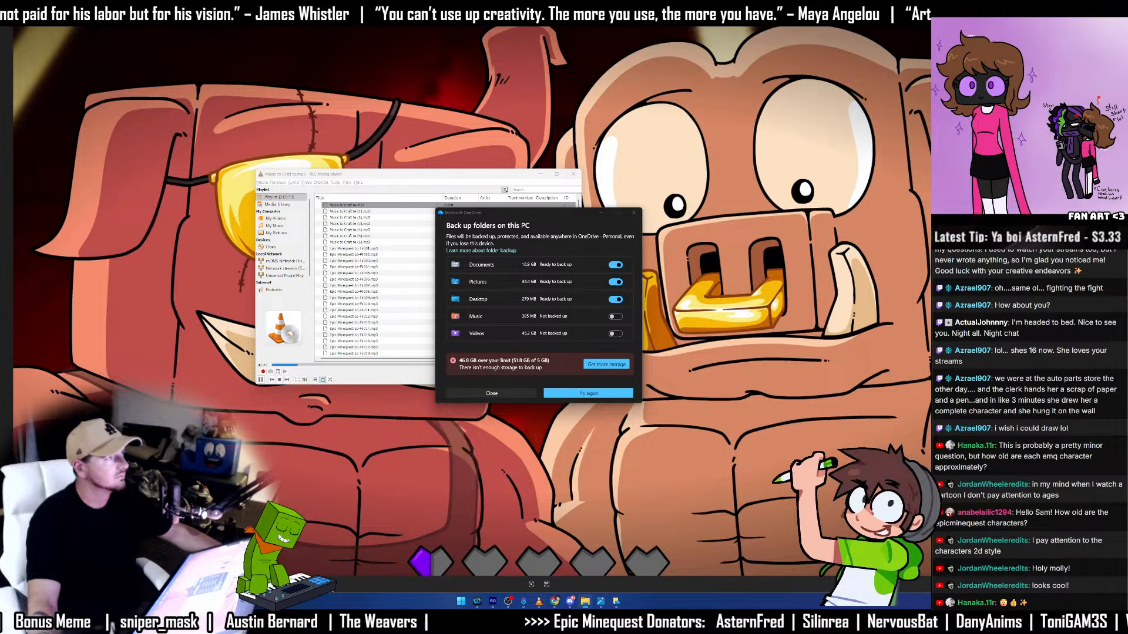
{"action": "left_click_drag", "start_coordinate": [579, 2], "coordinate": [539, 175]}
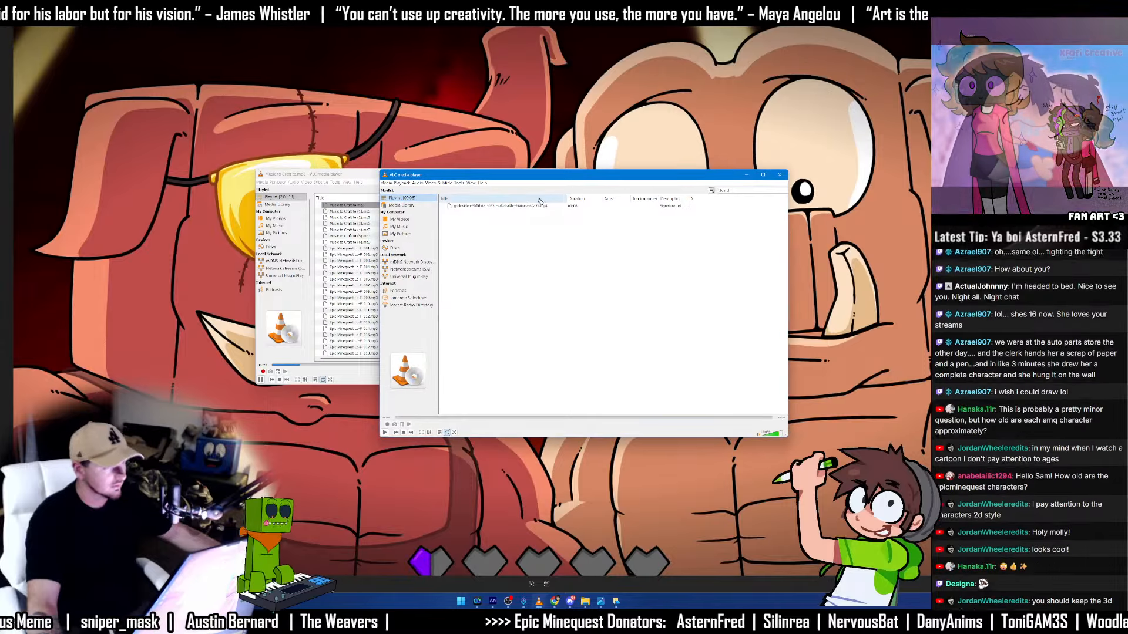
{"action": "double_click", "coordinate": [521, 207]}
{"action": "double_click", "coordinate": [575, 237]}
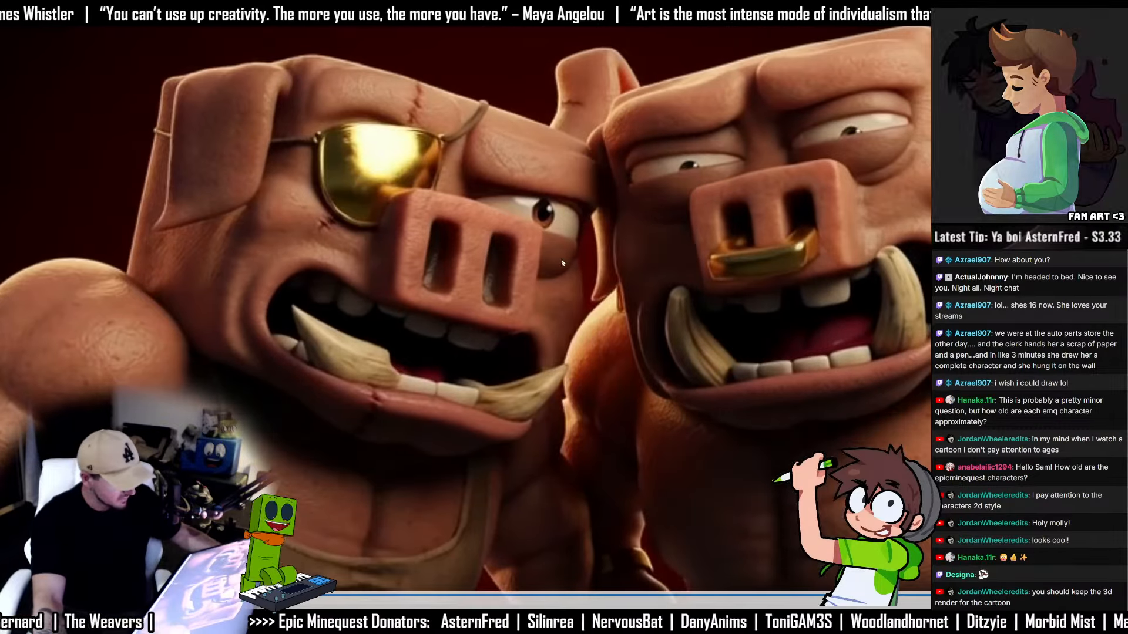
{"action": "double_click", "coordinate": [563, 263]}
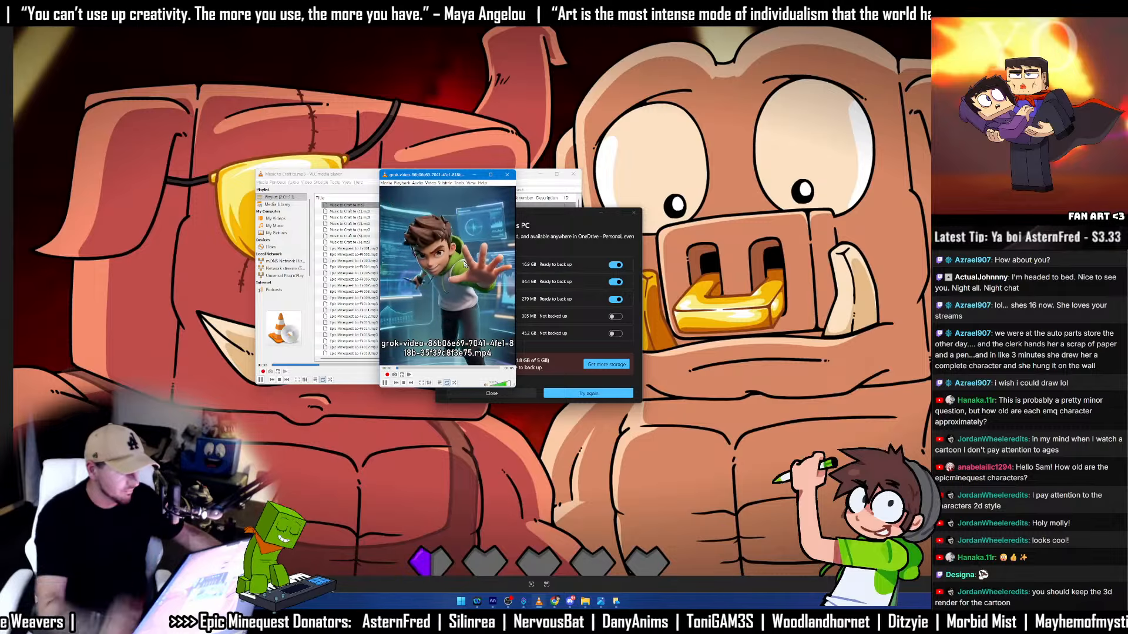
{"action": "key", "text": "space"}
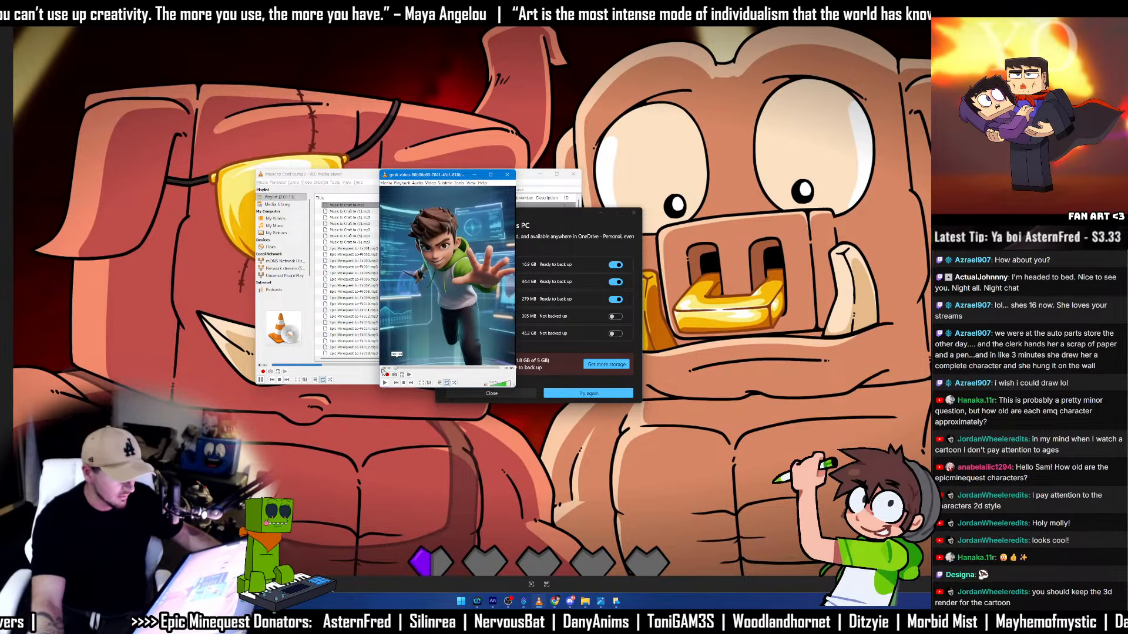
Jump to another moment in the paused 3D boy video and arrange it side by side with the drawn pig image.
{"action": "left_click", "coordinate": [470, 373]}
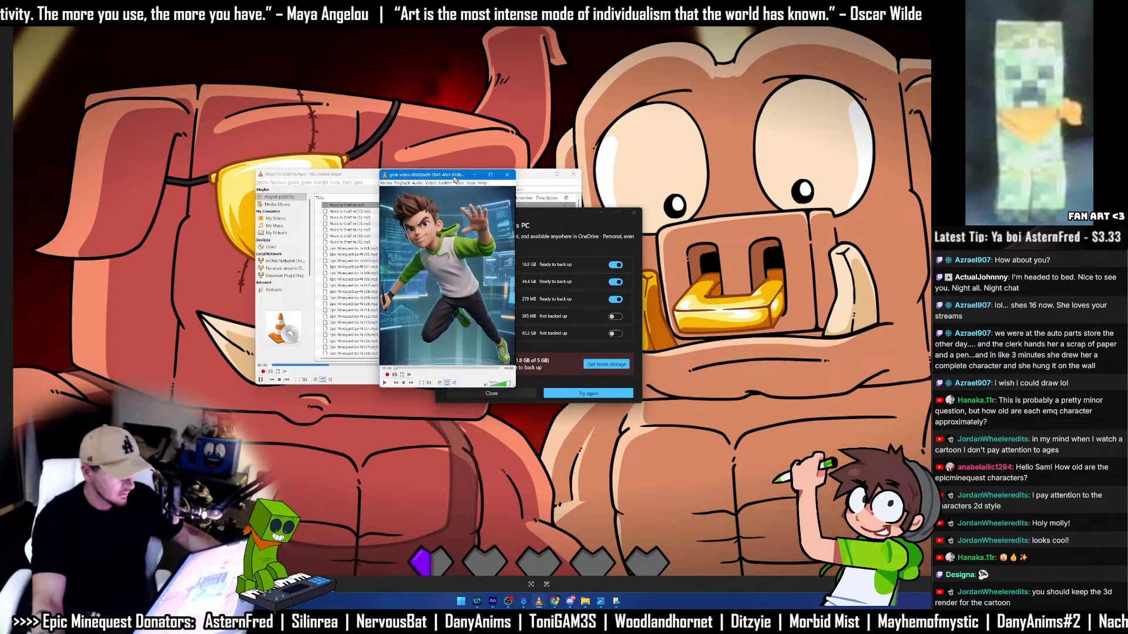
{"action": "key", "text": "super+Left"}
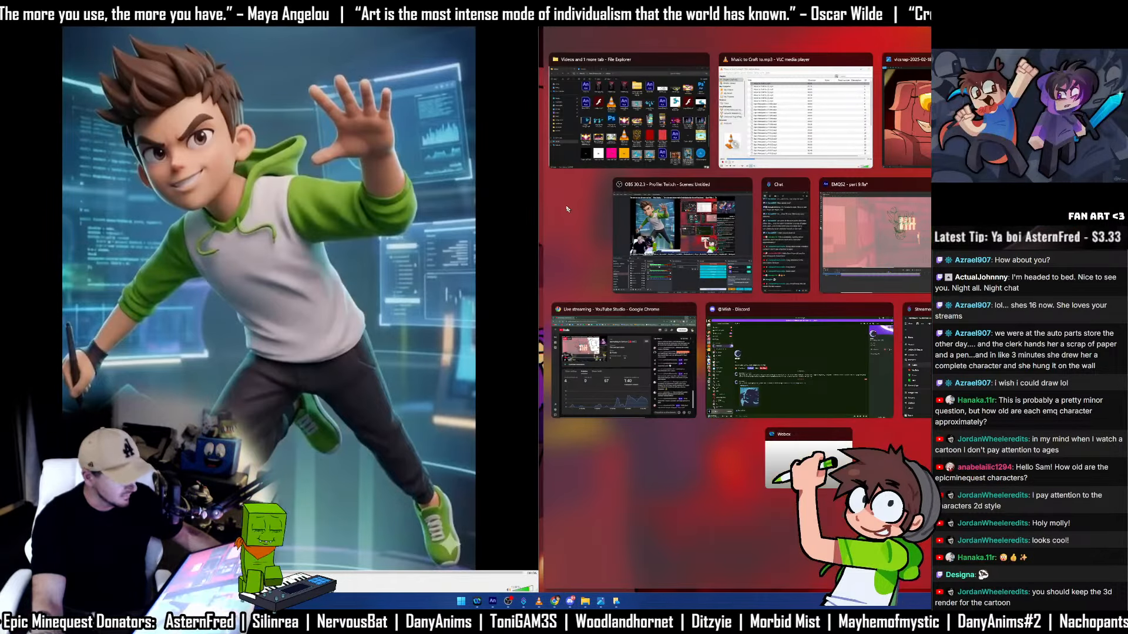
{"action": "left_click", "coordinate": [906, 111]}
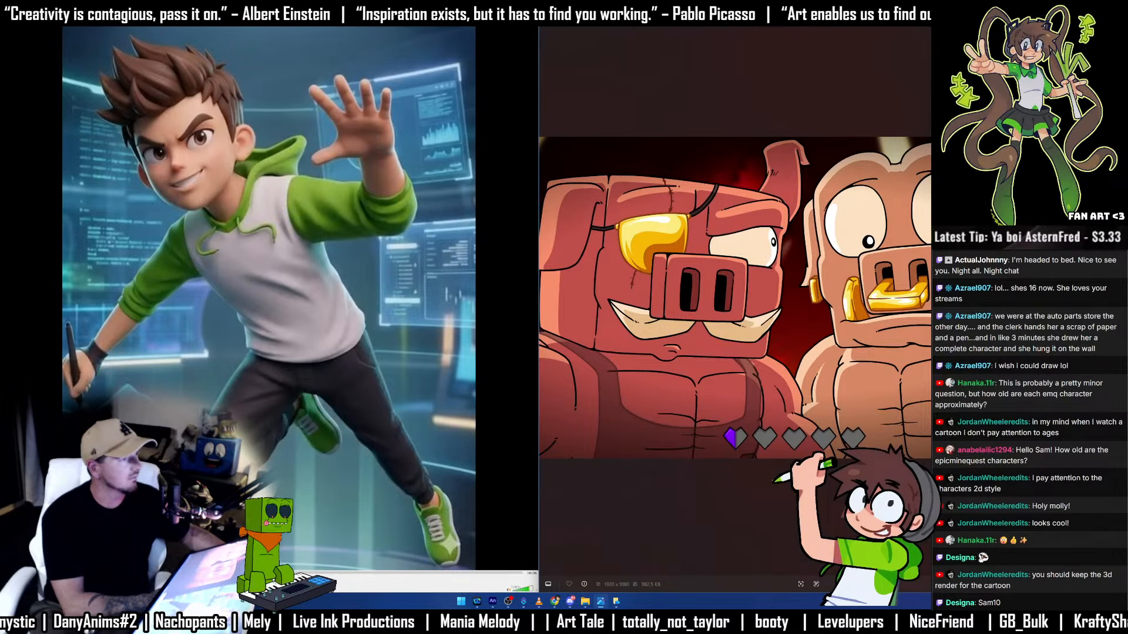
View the 3D-rendered boy video full screen, skip ahead in it, and return to the side-by-side view.
{"action": "double_click", "coordinate": [409, 99]}
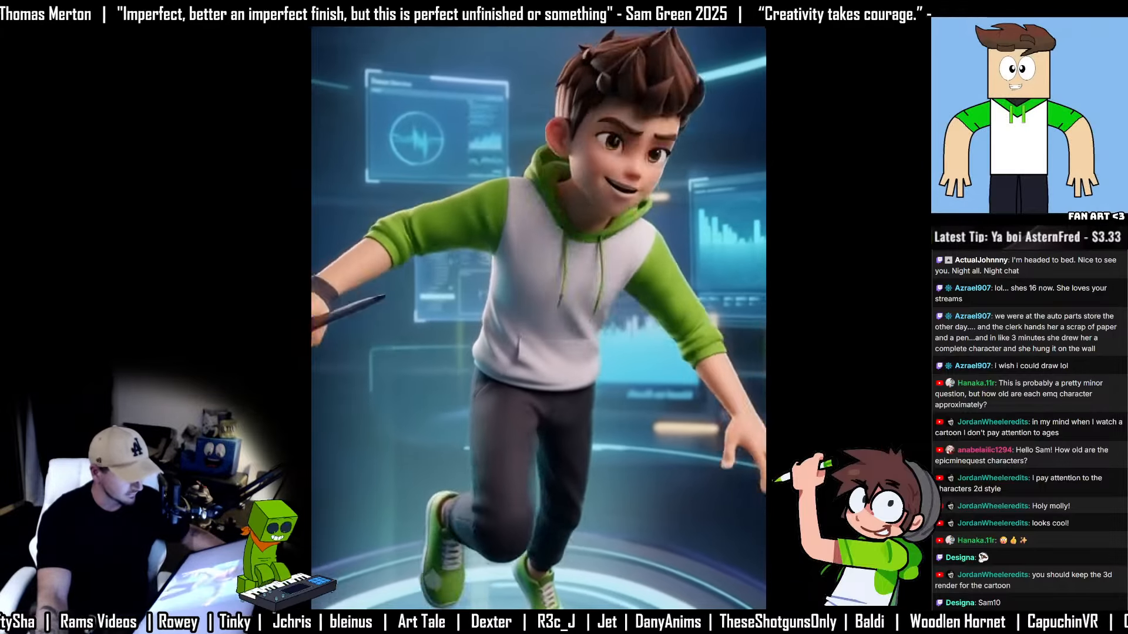
{"action": "key", "text": "Right"}
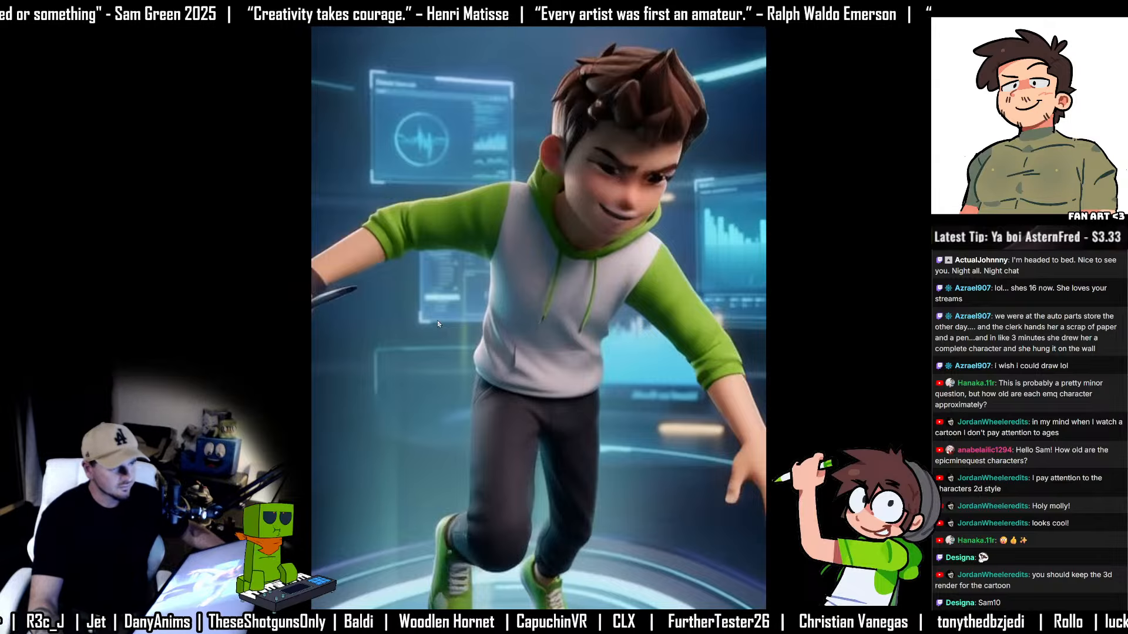
{"action": "double_click", "coordinate": [437, 324]}
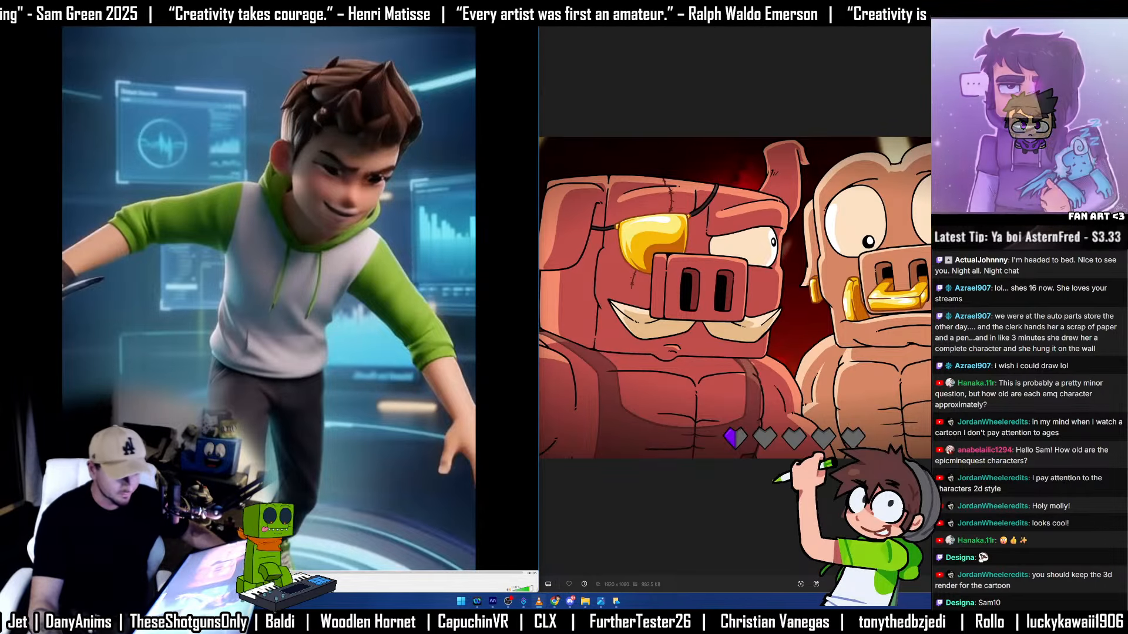
Clear the canvas by closing the boy video, the pig image and the OneDrive backup window, and minimize the VLC playlist.
{"action": "left_click", "coordinate": [526, 12]}
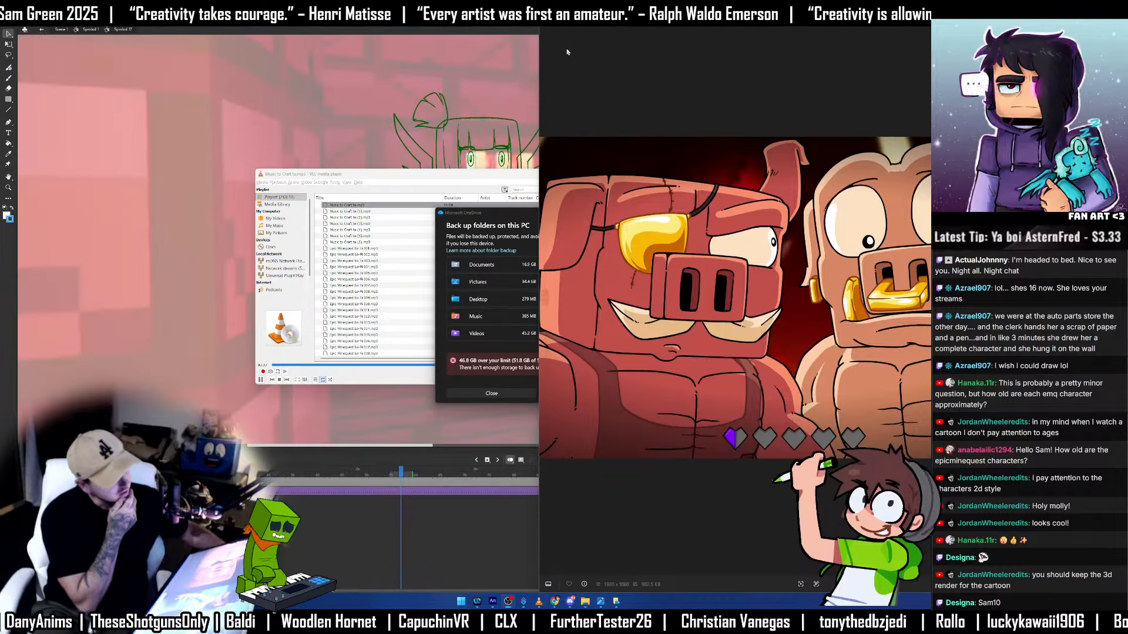
{"action": "left_click", "coordinate": [1064, 11]}
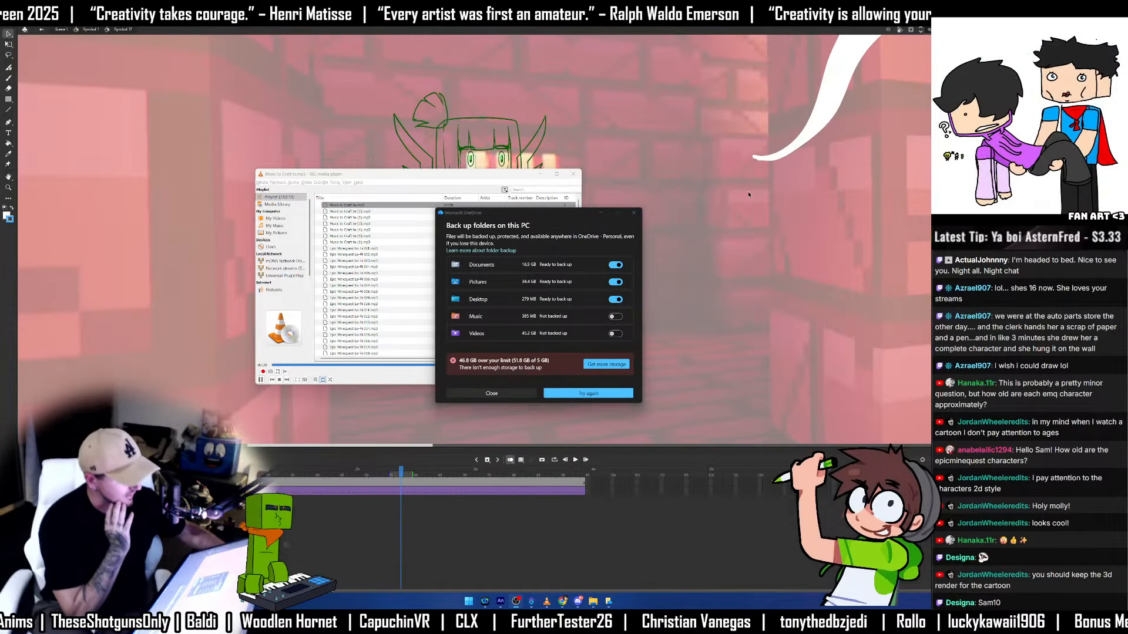
{"action": "left_click", "coordinate": [634, 213]}
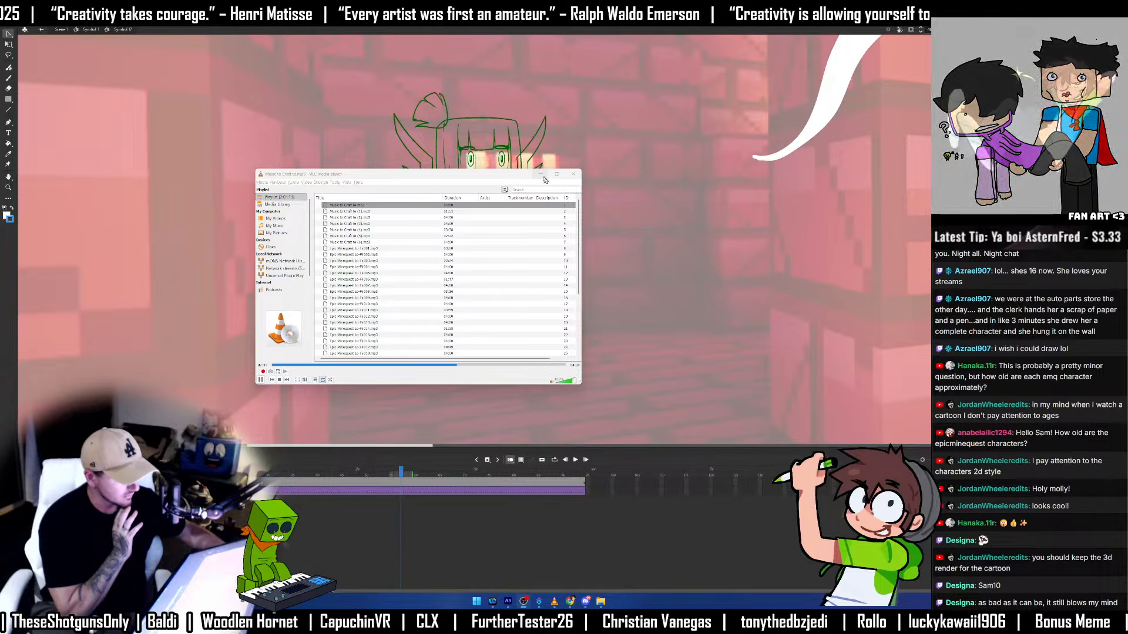
{"action": "left_click", "coordinate": [540, 175]}
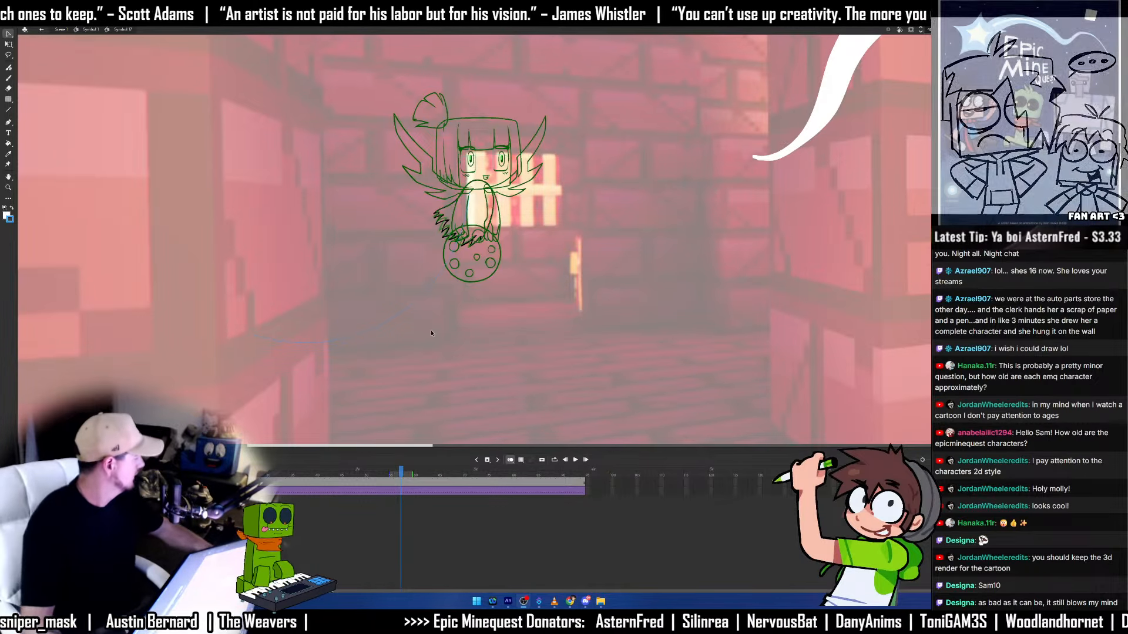
Preview the chibi character's fly-in inside its nested symbol, return to the parent symbol, and preview it there.
{"action": "key", "text": "Return"}
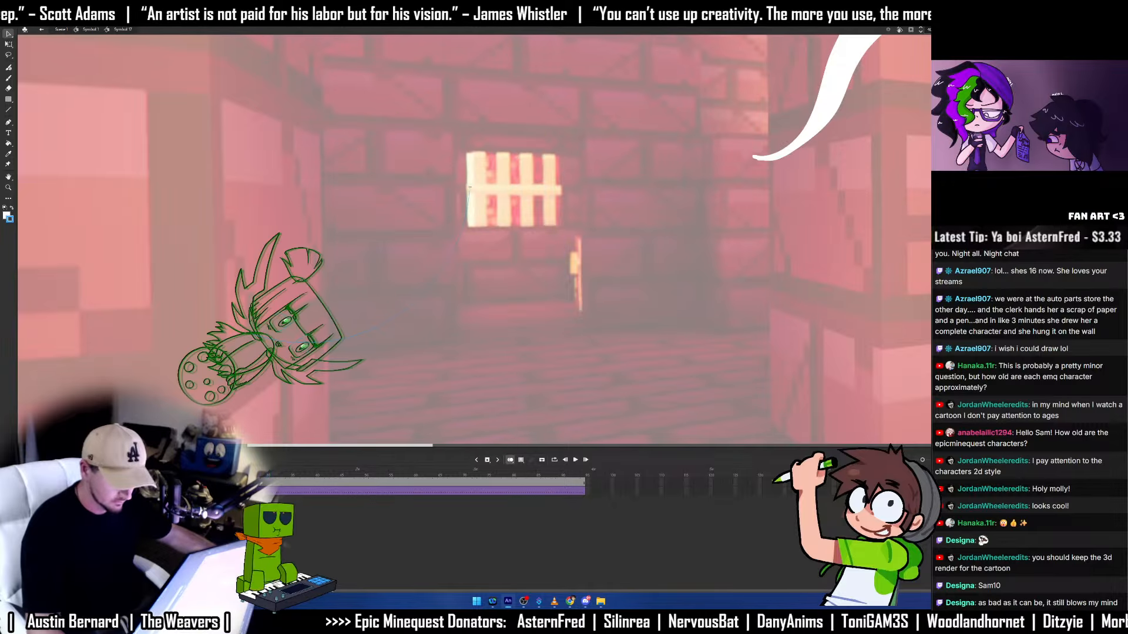
{"action": "key", "text": "Return"}
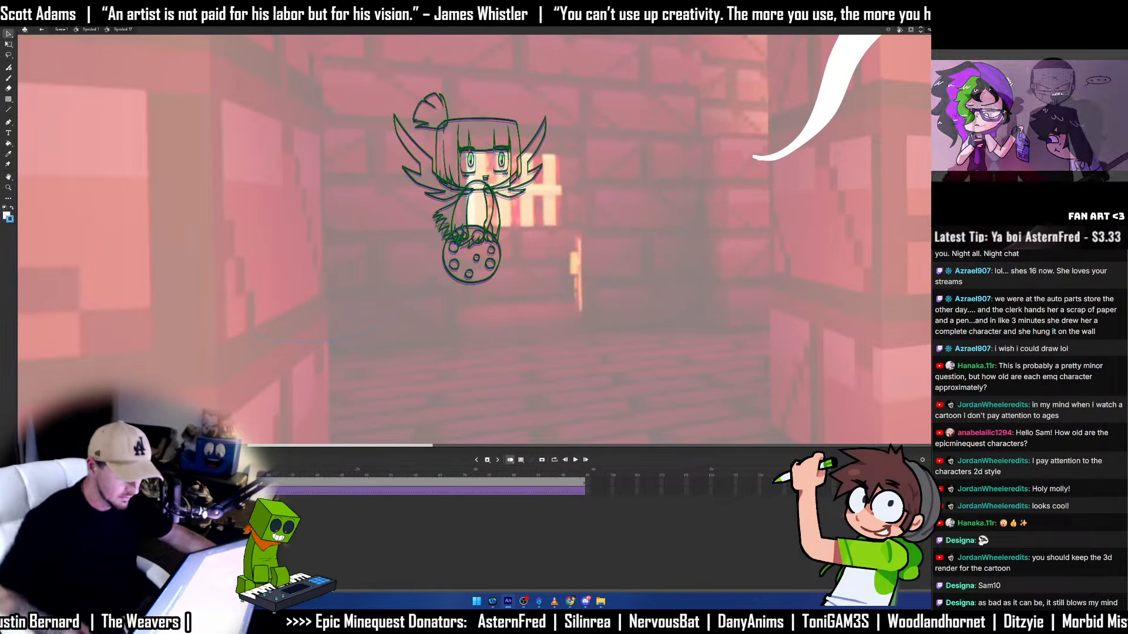
{"action": "double_click", "coordinate": [487, 404]}
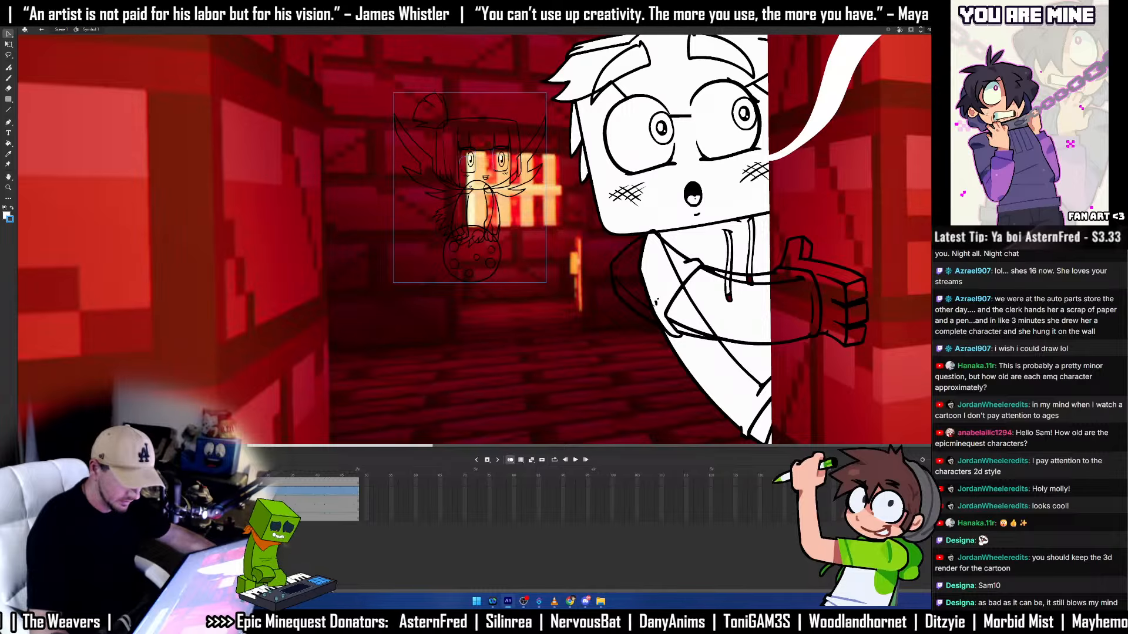
{"action": "key", "text": "Return"}
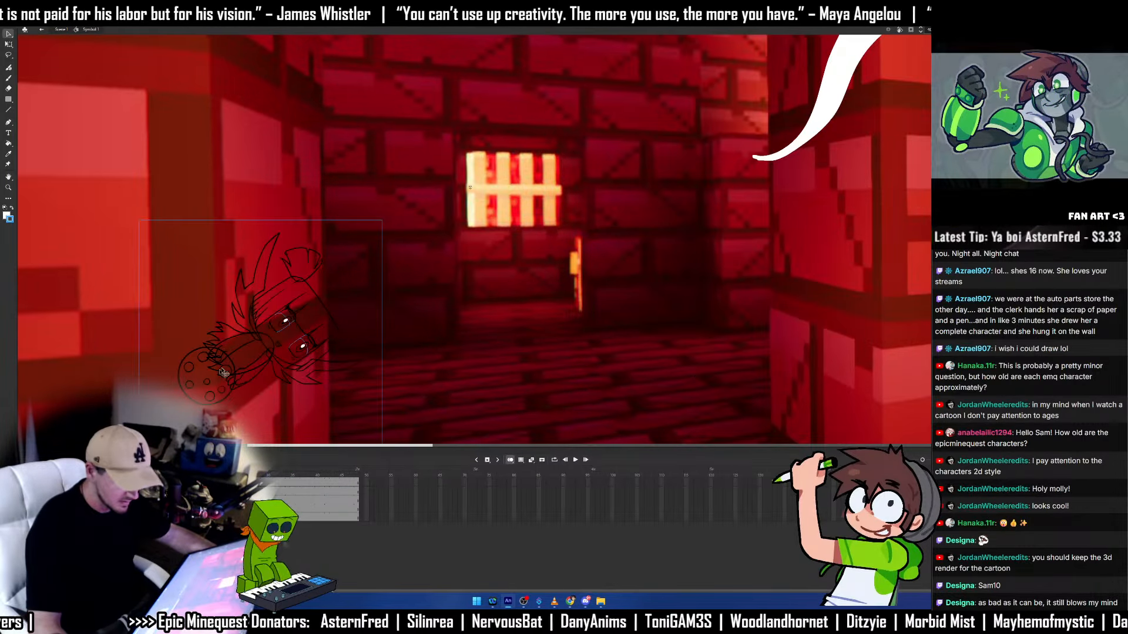
Extend the frames of all layers further along the timeline and delete the large white boy character from the scene.
{"action": "key", "text": "q"}
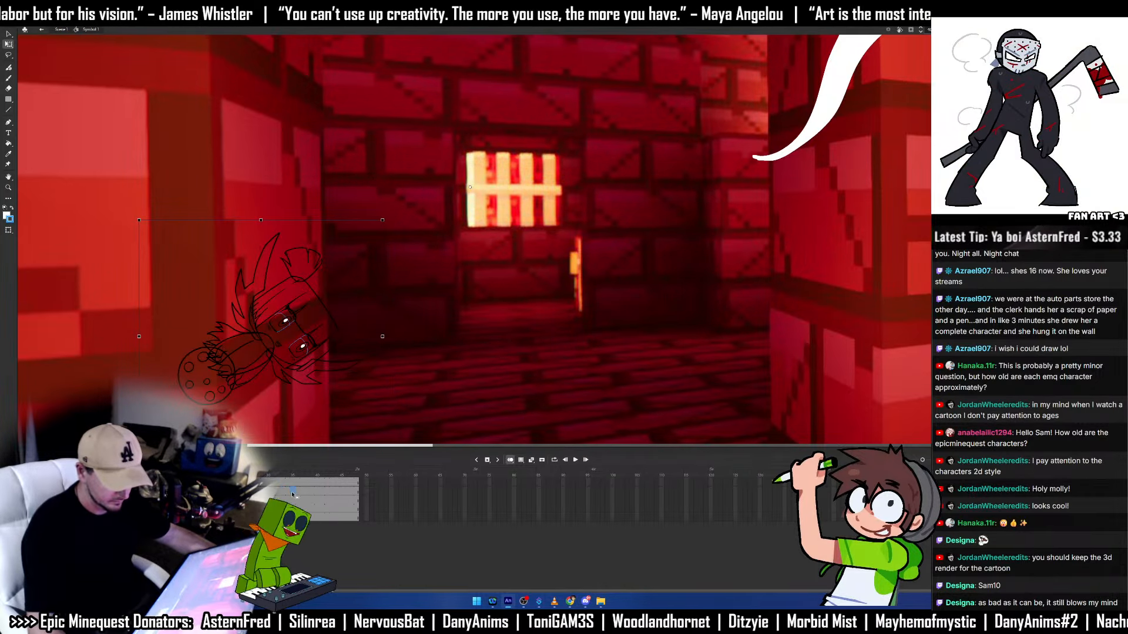
{"action": "left_click_drag", "start_coordinate": [294, 471], "coordinate": [512, 546]}
{"action": "key", "text": "F5"}
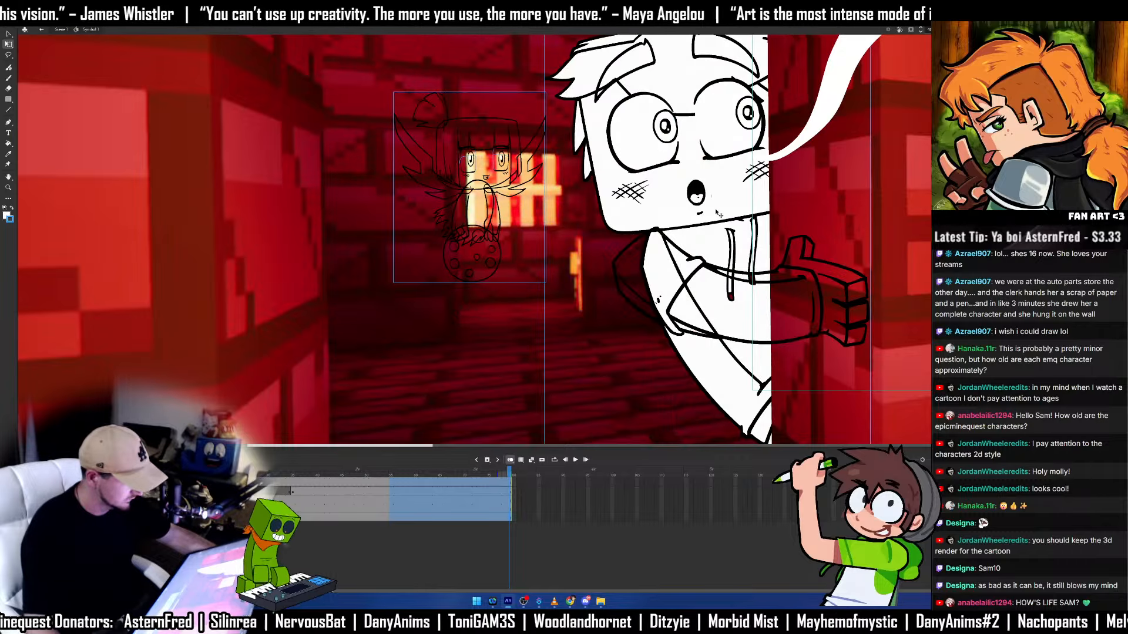
{"action": "left_click", "coordinate": [693, 201]}
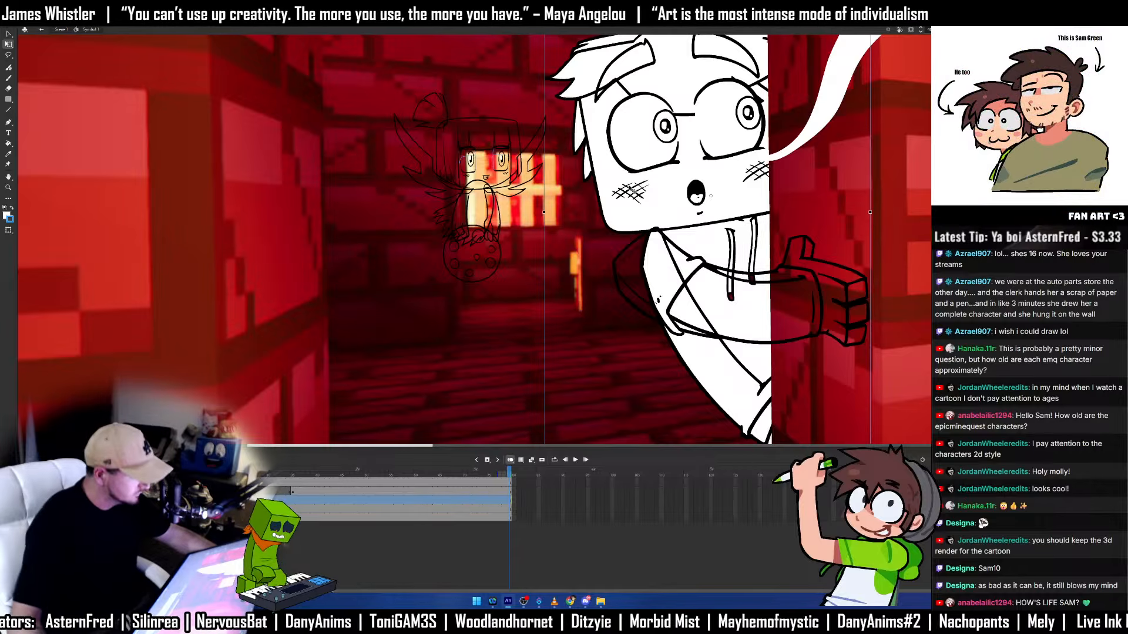
{"action": "key", "text": "Delete"}
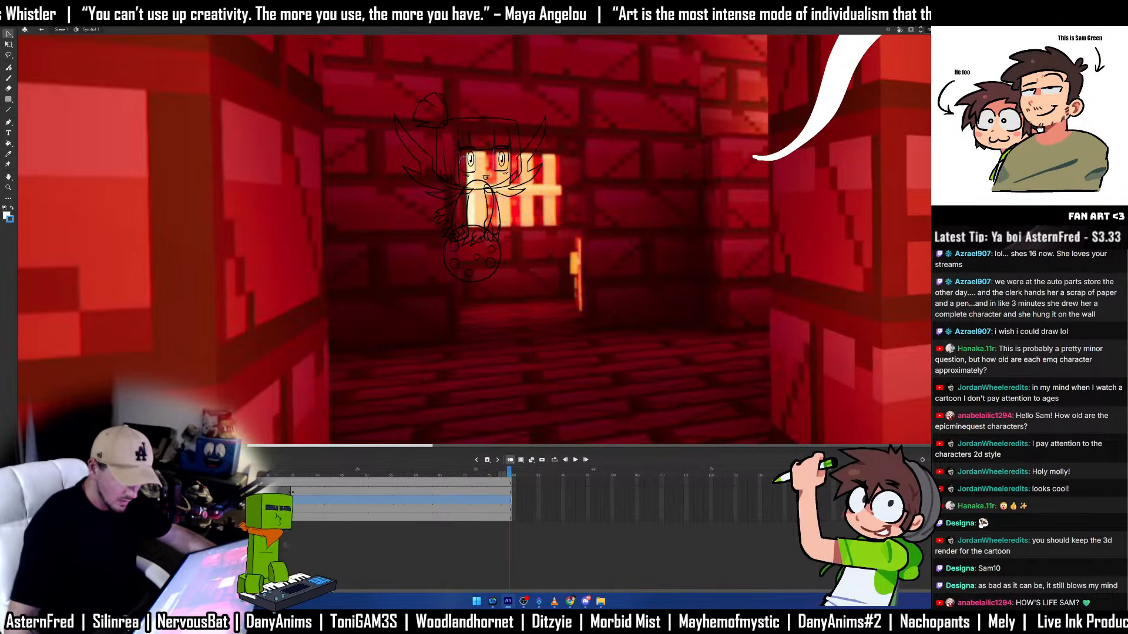
Undo the last timeline change and extend all layers inside the symbol with additional frames.
{"action": "key", "text": "ctrl+z"}
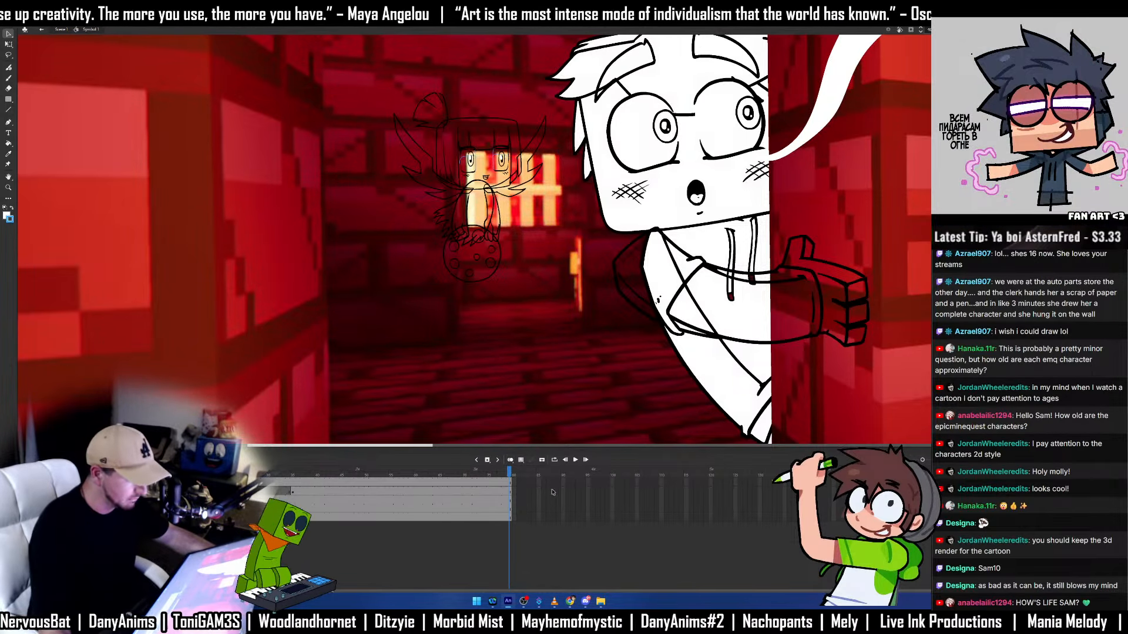
{"action": "left_click_drag", "start_coordinate": [588, 483], "coordinate": [693, 505]}
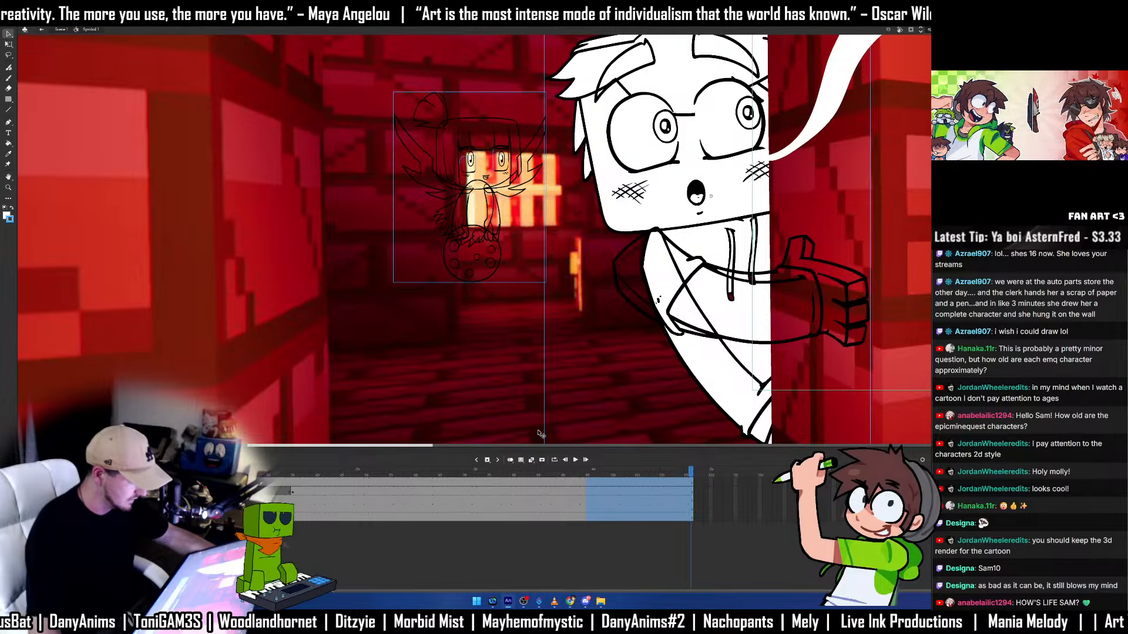
{"action": "key", "text": "ctrl+alt+c"}
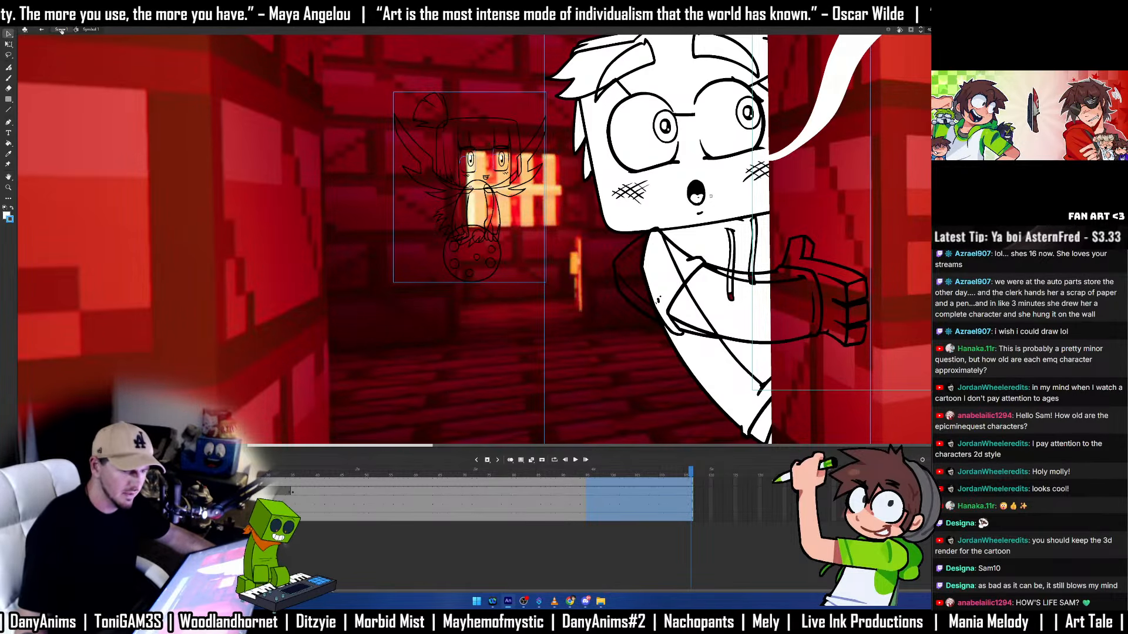
{"action": "left_click", "coordinate": [41, 30]}
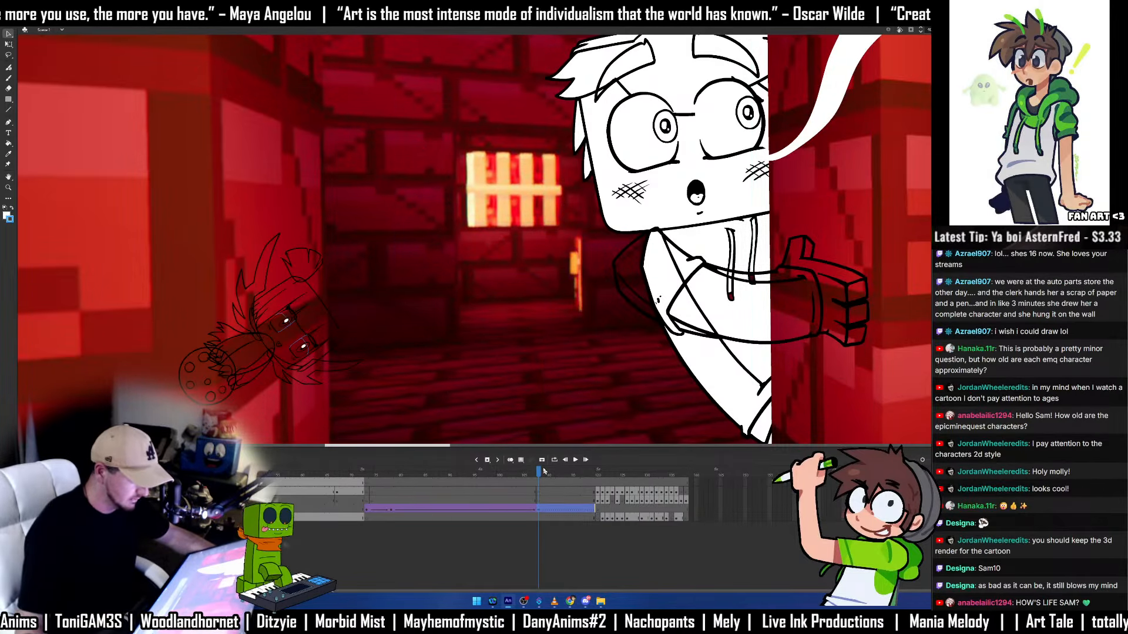
Insert 12 extra frames across all layers near the end of the flying sketch character's tween in the main scene.
{"action": "left_click_drag", "start_coordinate": [544, 470], "coordinate": [585, 480]}
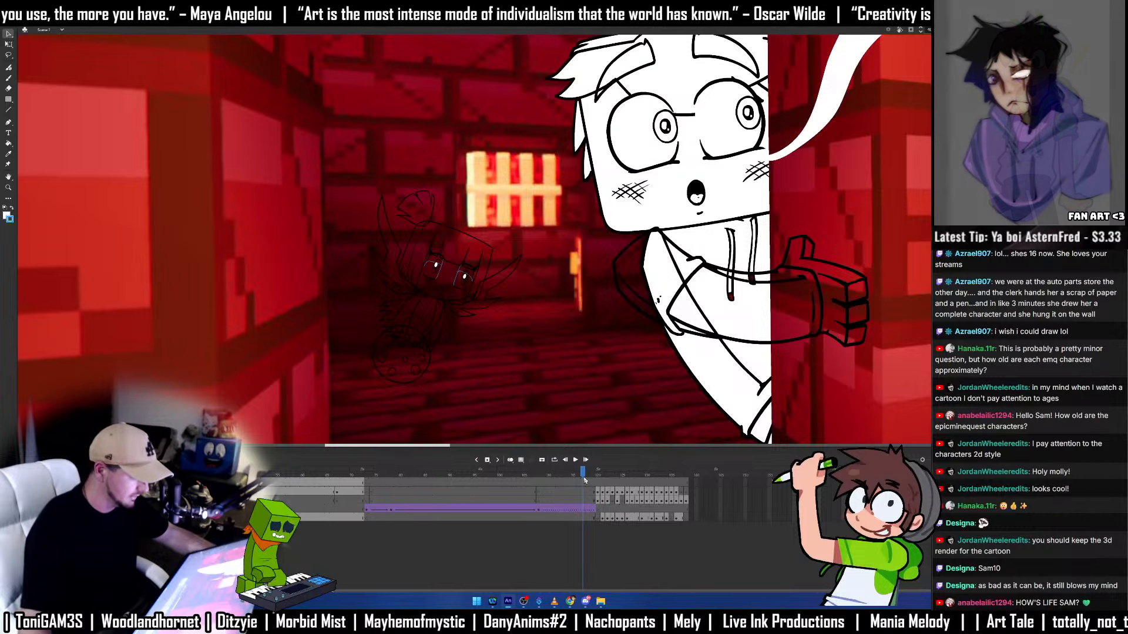
{"action": "key", "text": "F5"}
{"action": "key", "text": "F5"}
{"action": "key", "text": "F5"}
{"action": "key", "text": "F5"}
{"action": "key", "text": "F5"}
{"action": "key", "text": "F5"}
{"action": "key", "text": "F5"}
{"action": "key", "text": "F5"}
{"action": "key", "text": "F5"}
{"action": "key", "text": "F5"}
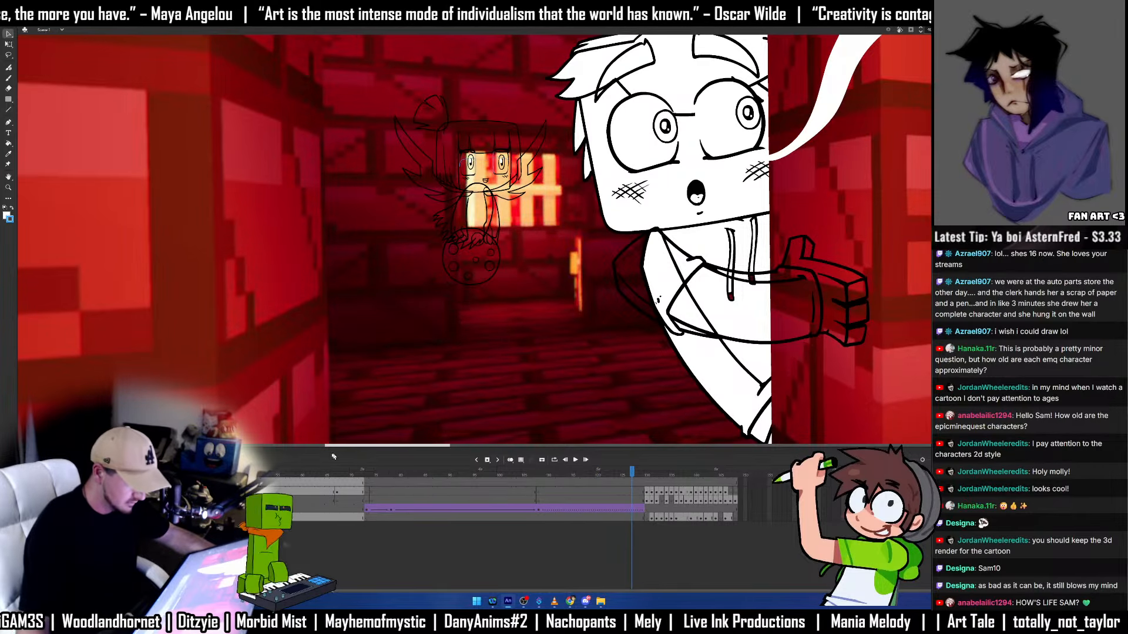
{"action": "key", "text": "F5"}
{"action": "key", "text": "F5"}
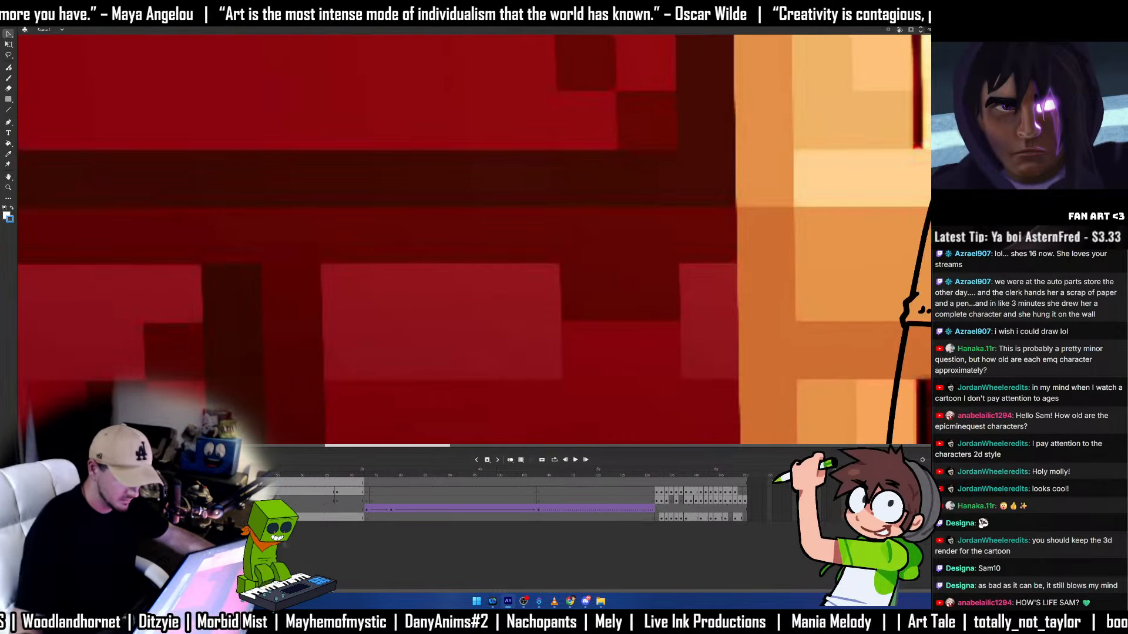
Open the hooded character symbol in the earlier door shot for editing and fill its hood, face, eyes and teeth with white.
{"action": "key", "text": "comma"}
{"action": "key", "text": "comma"}
{"action": "key", "text": "comma"}
{"action": "key", "text": "comma"}
{"action": "key", "text": "comma"}
{"action": "key", "text": "comma"}
{"action": "key", "text": "comma"}
{"action": "key", "text": "comma"}
{"action": "key", "text": "comma"}
{"action": "key", "text": "comma"}
{"action": "key", "text": "comma"}
{"action": "key", "text": "comma"}
{"action": "key", "text": "comma"}
{"action": "key", "text": "comma"}
{"action": "key", "text": "comma"}
{"action": "left_click", "coordinate": [686, 316], "text": "ctrl+alt"}
{"action": "left_click", "coordinate": [705, 291], "text": "ctrl+alt"}
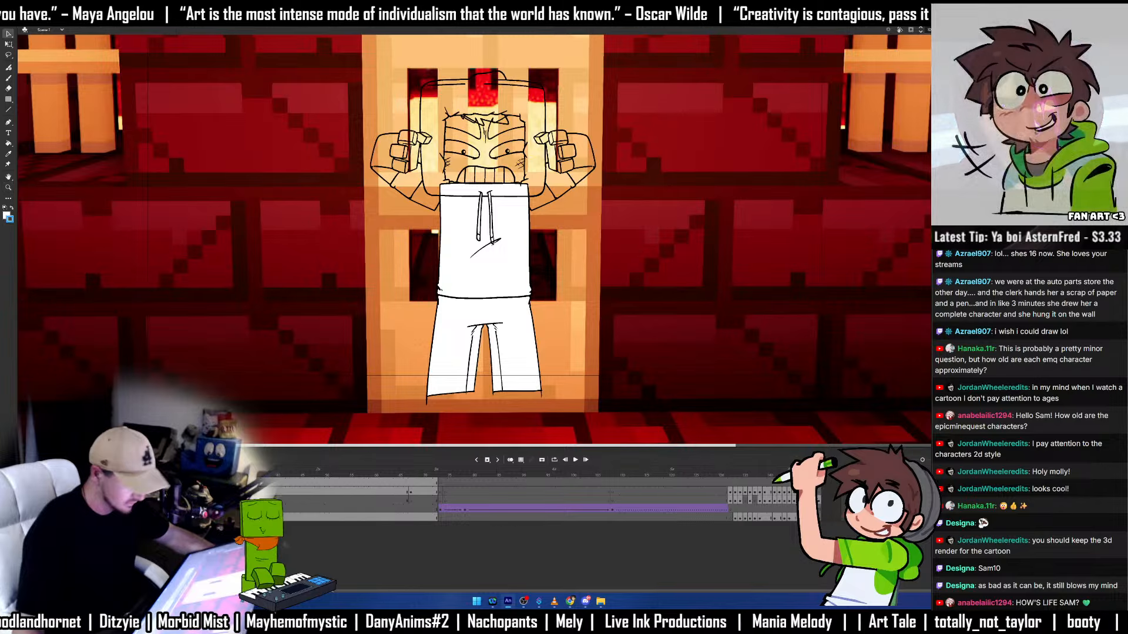
{"action": "key", "text": "comma"}
{"action": "key", "text": "comma"}
{"action": "key", "text": "comma"}
{"action": "key", "text": "comma"}
{"action": "key", "text": "comma"}
{"action": "key", "text": "comma"}
{"action": "key", "text": "comma"}
{"action": "key", "text": "comma"}
{"action": "double_click", "coordinate": [473, 225]}
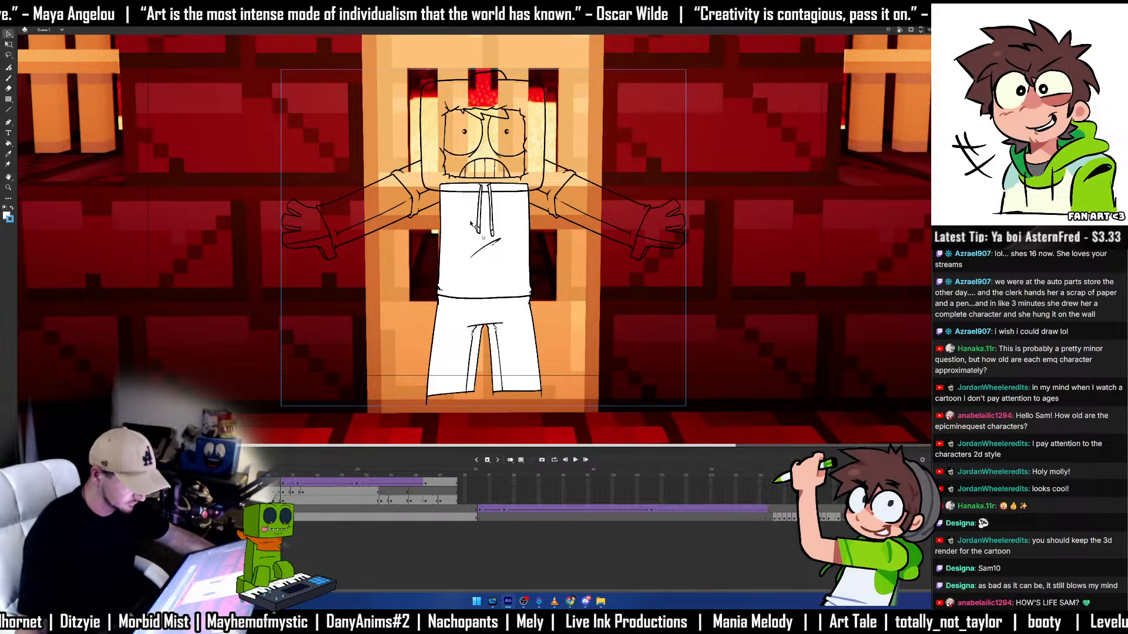
{"action": "left_click", "coordinate": [442, 185]}
{"action": "left_click", "coordinate": [481, 168]}
{"action": "left_click", "coordinate": [453, 144]}
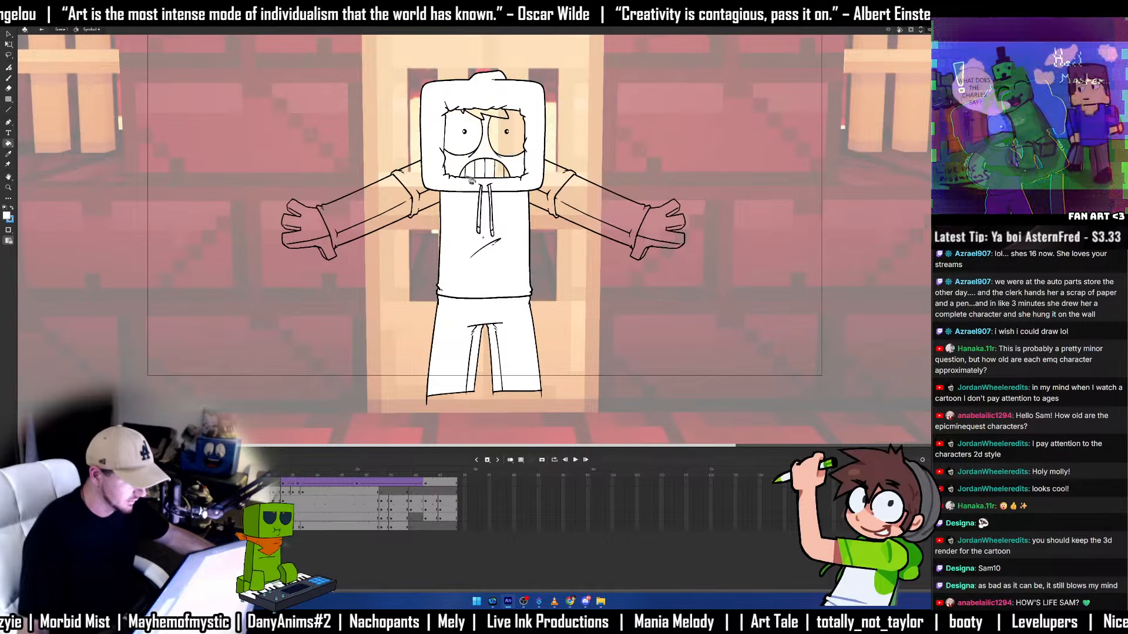
{"action": "left_click", "coordinate": [510, 132]}
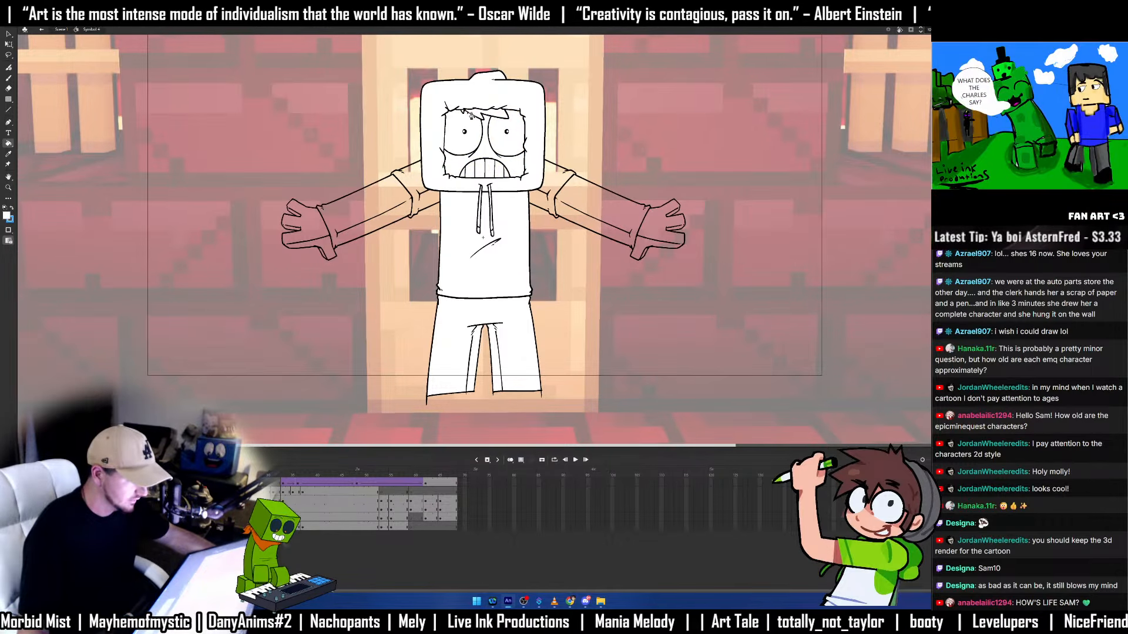
Fill both of the hooded character's forearms and hands with white.
{"action": "left_click", "coordinate": [376, 211]}
{"action": "left_click", "coordinate": [310, 232]}
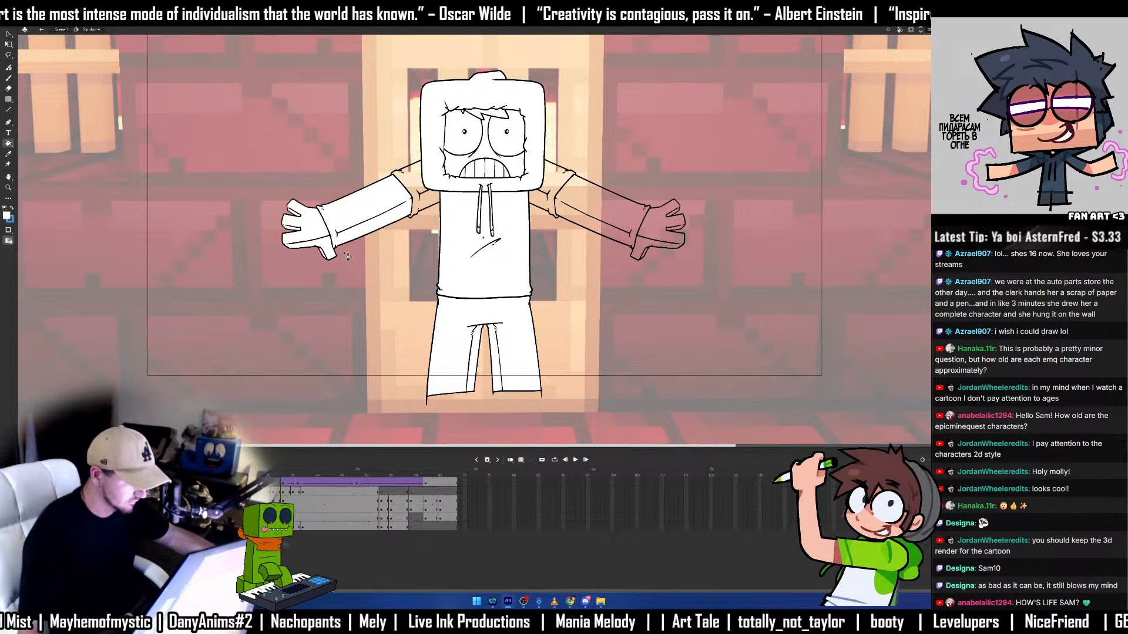
{"action": "left_click", "coordinate": [599, 212]}
{"action": "left_click", "coordinate": [661, 241]}
Fill both upper sleeves beside the torso with white and return to the main scene.
{"action": "key", "text": "z"}
{"action": "left_click", "coordinate": [509, 193]}
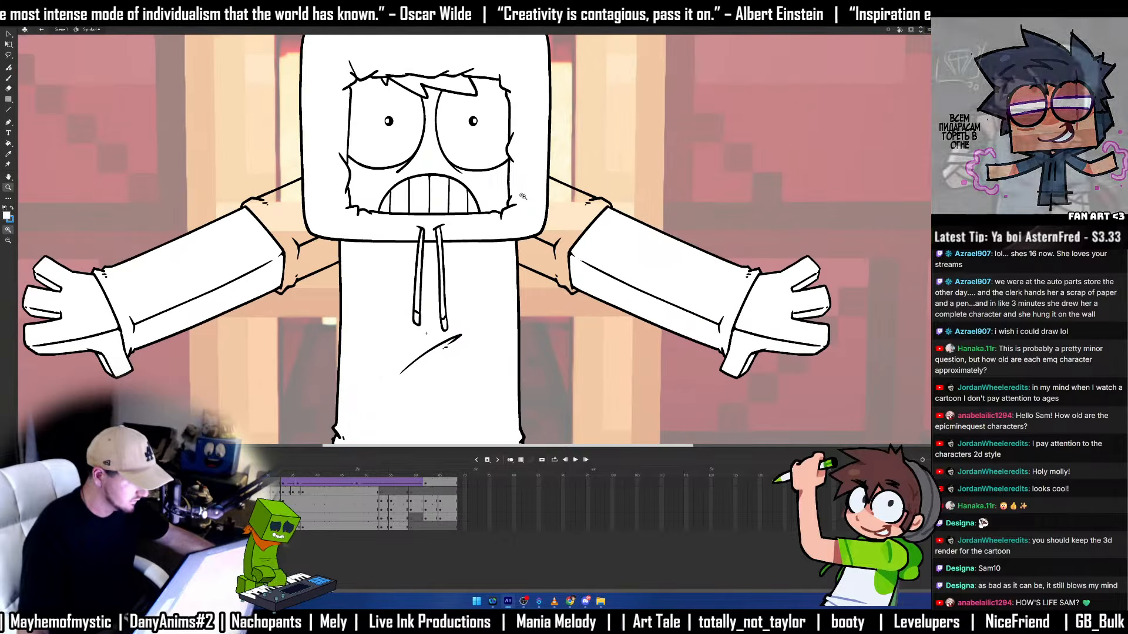
{"action": "key", "text": "v"}
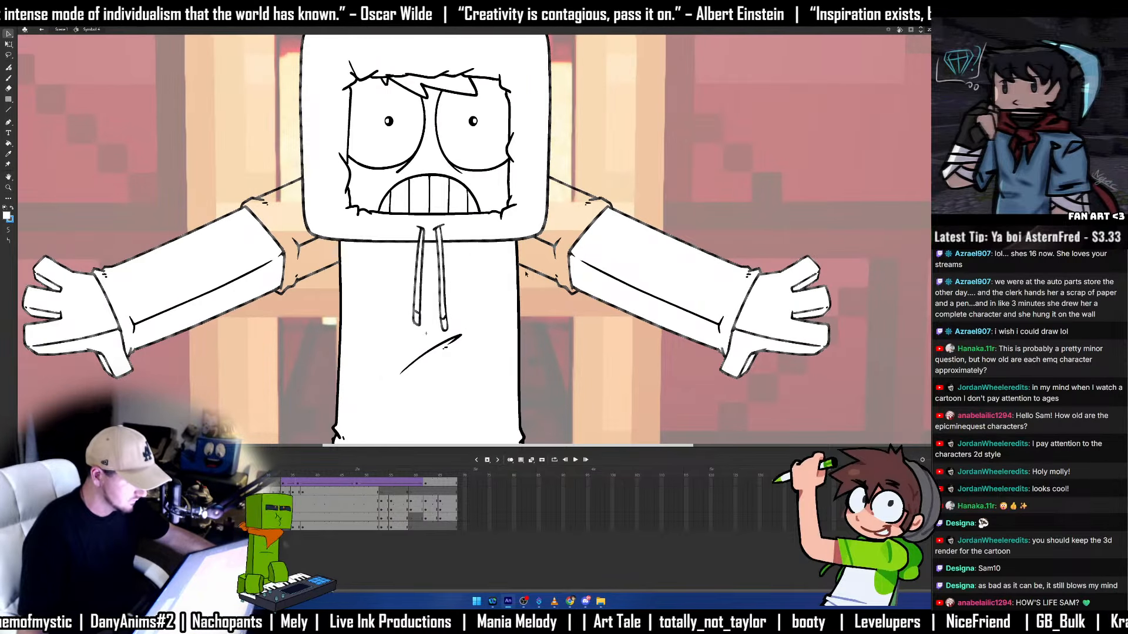
{"action": "left_click", "coordinate": [329, 281]}
{"action": "left_click", "coordinate": [333, 249]}
{"action": "key", "text": "v"}
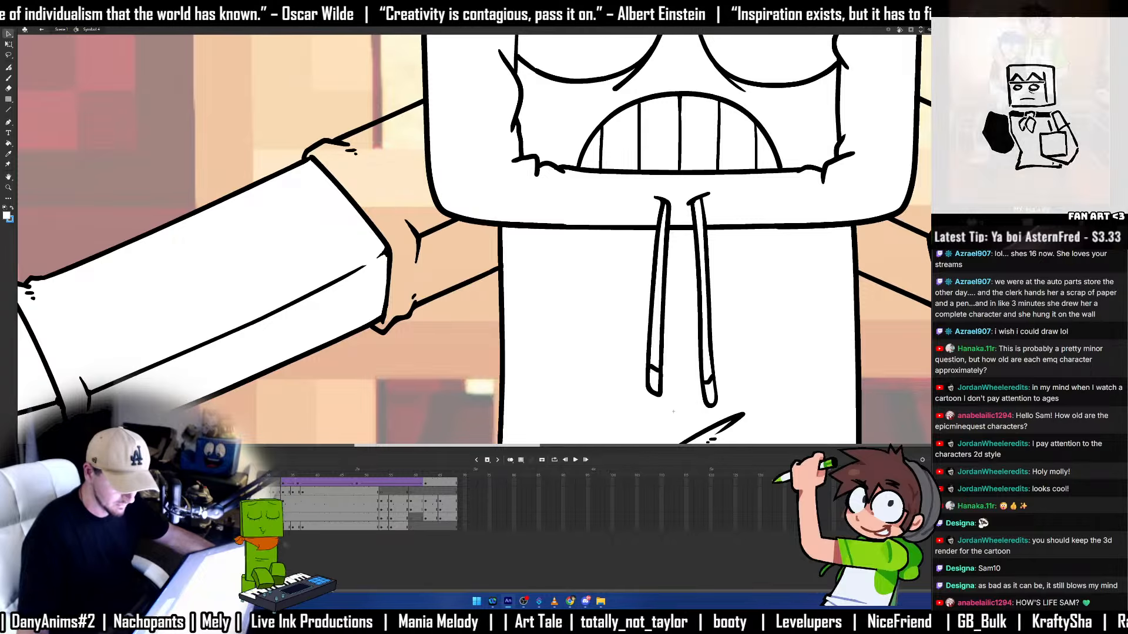
{"action": "key", "text": "ctrl+z"}
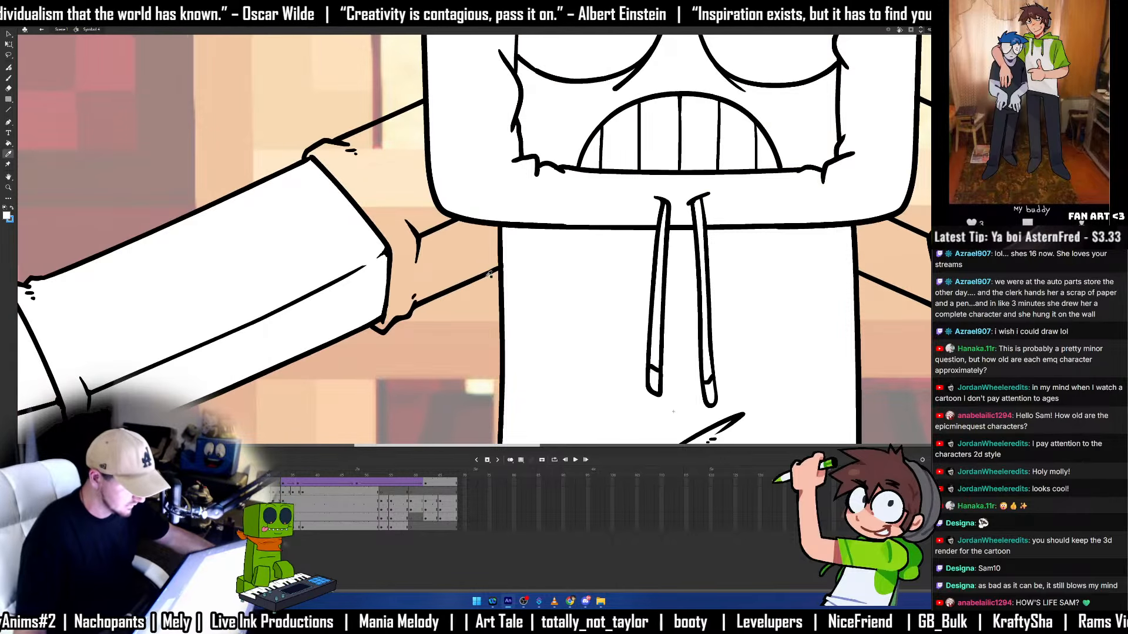
{"action": "key", "text": "b"}
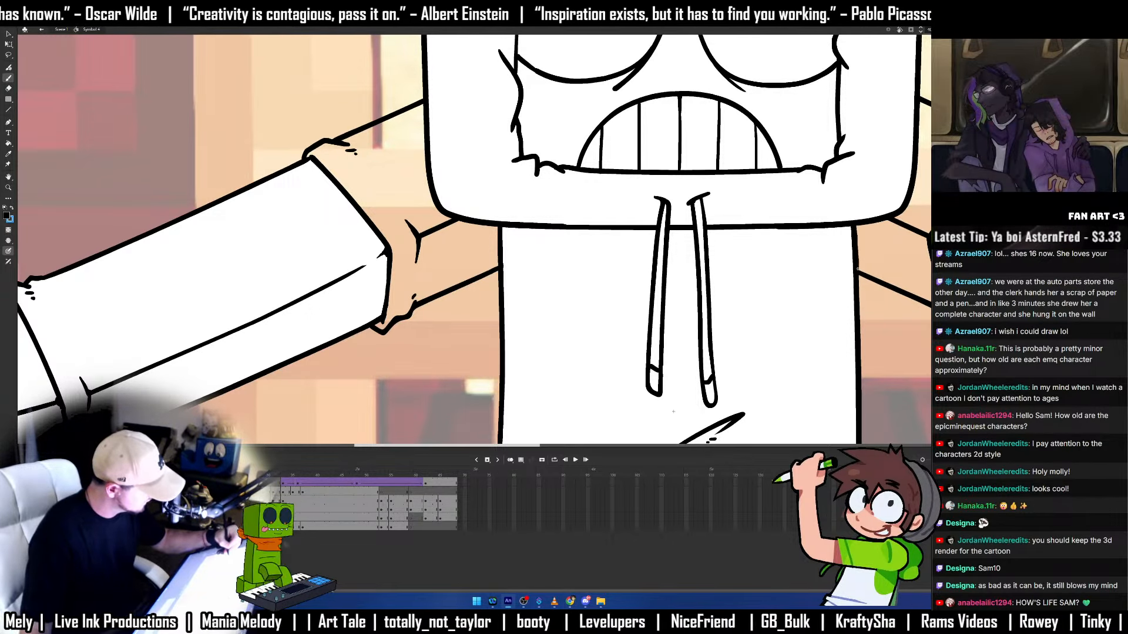
{"action": "left_click", "coordinate": [879, 234]}
{"action": "left_click", "coordinate": [445, 267]}
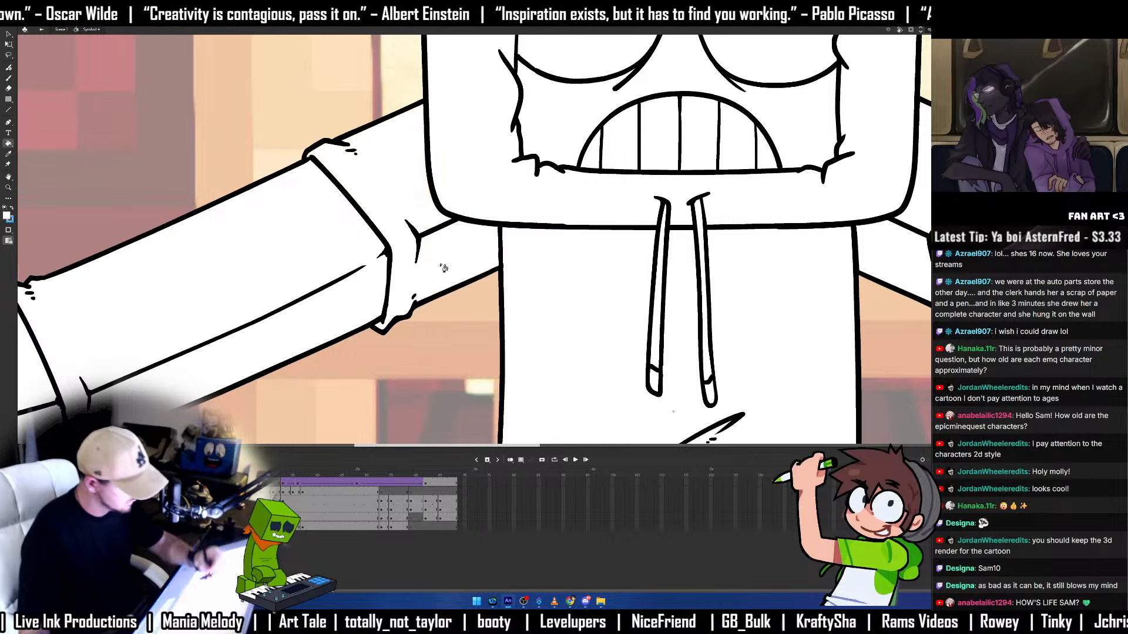
{"action": "key", "text": "z"}
{"action": "left_click", "coordinate": [621, 320], "text": "alt"}
{"action": "left_click", "coordinate": [623, 326], "text": "alt"}
{"action": "double_click", "coordinate": [691, 287]}
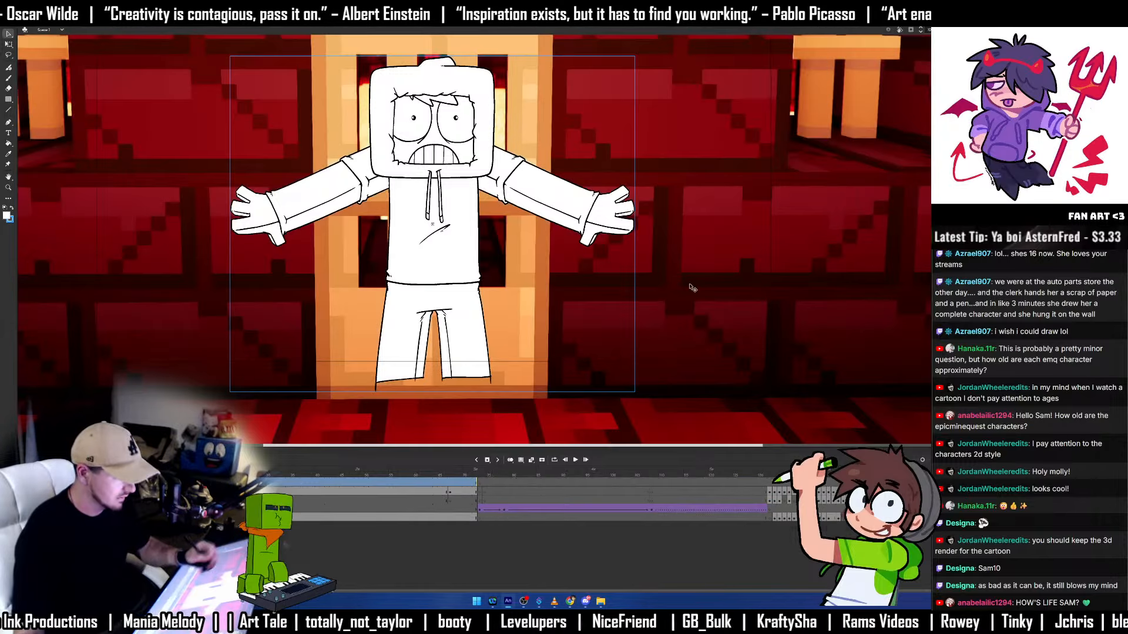
Hide the panels around the stage and take a screenshot of the framed shot with the white character at the door.
{"action": "left_click", "coordinate": [652, 127]}
{"action": "left_click_drag", "start_coordinate": [631, 145], "coordinate": [766, 287]}
{"action": "key", "text": "F4"}
{"action": "left_click_drag", "start_coordinate": [741, 317], "coordinate": [731, 318]}
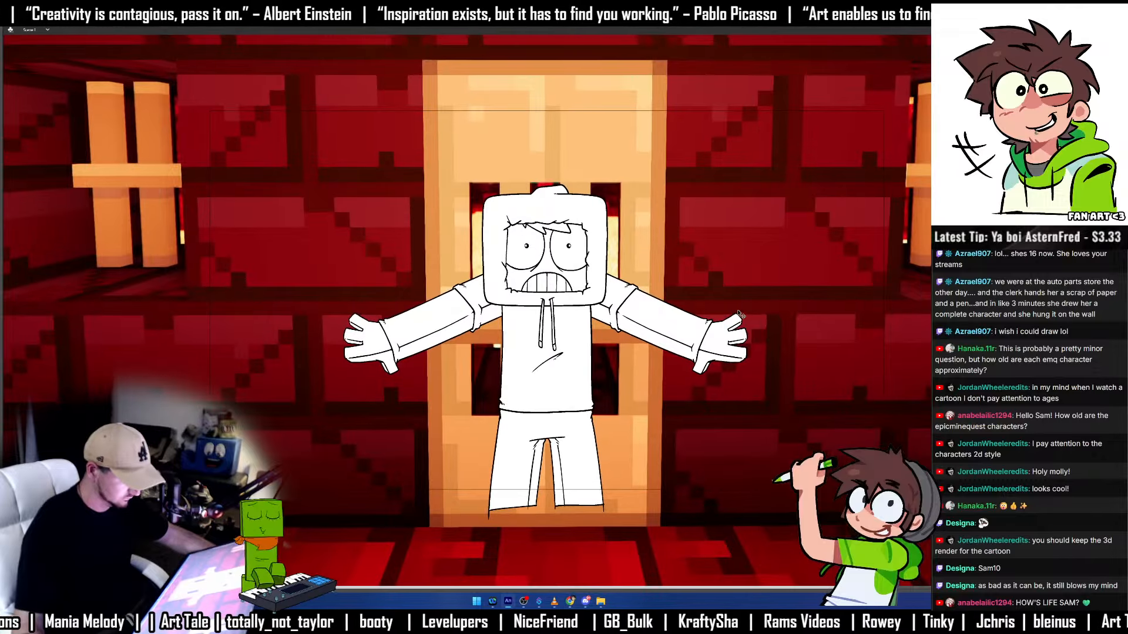
{"action": "key", "text": "super+shift+s"}
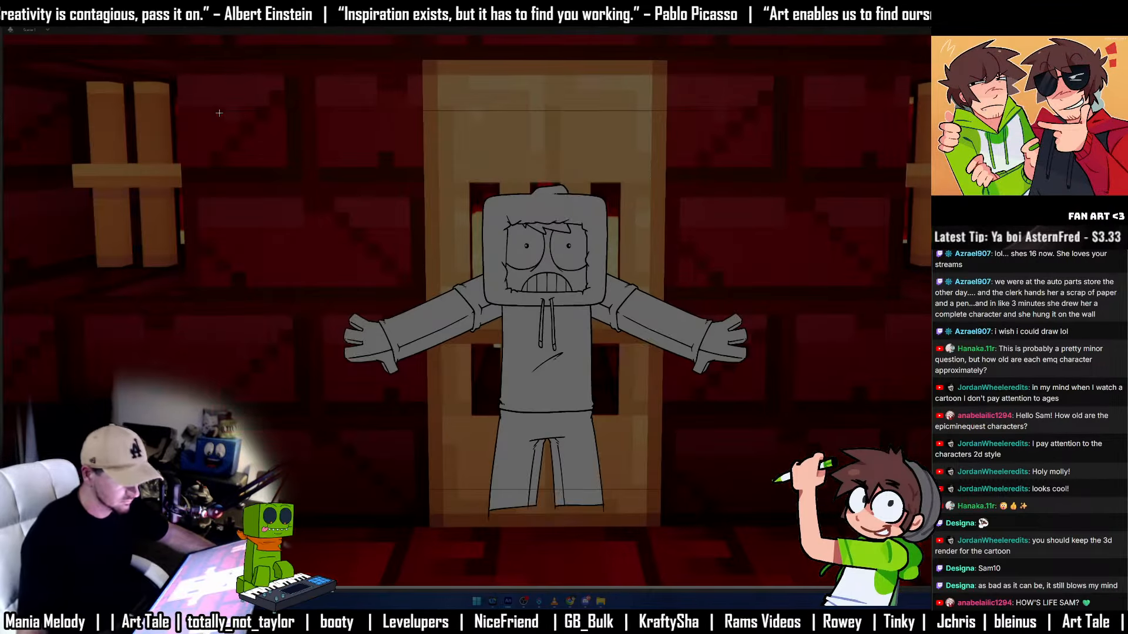
{"action": "left_click_drag", "start_coordinate": [211, 113], "coordinate": [882, 489]}
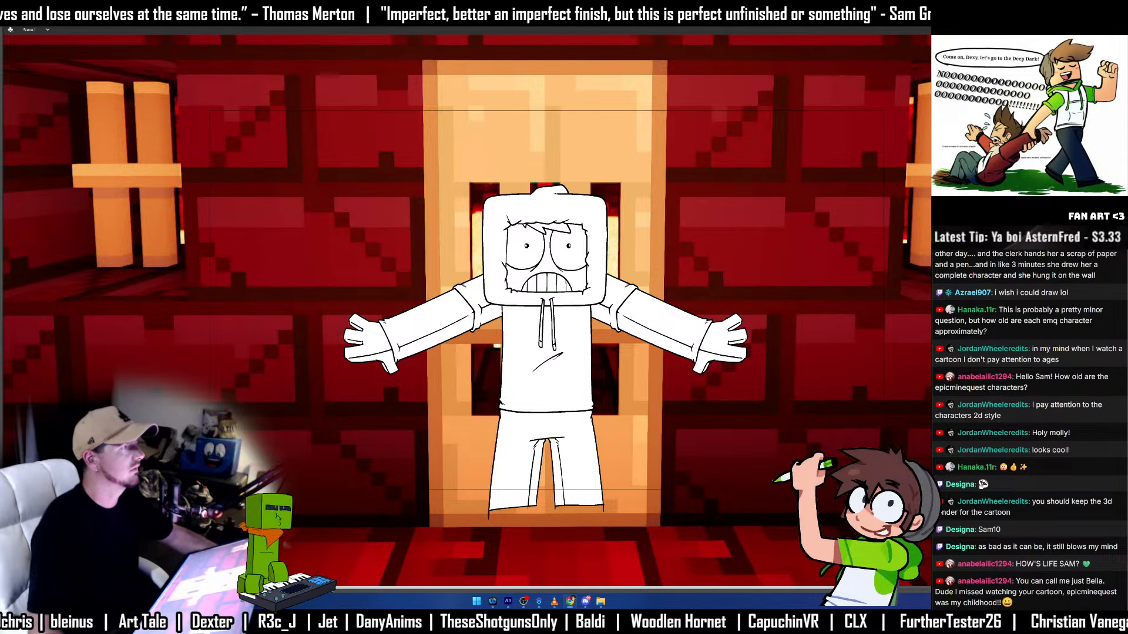
Switch to the Gemini chat in the browser, enlarge its window to cover the screen and zoom in on the page.
{"action": "left_click_drag", "start_coordinate": [608, 0], "coordinate": [702, 190]}
{"action": "double_click", "coordinate": [702, 189]}
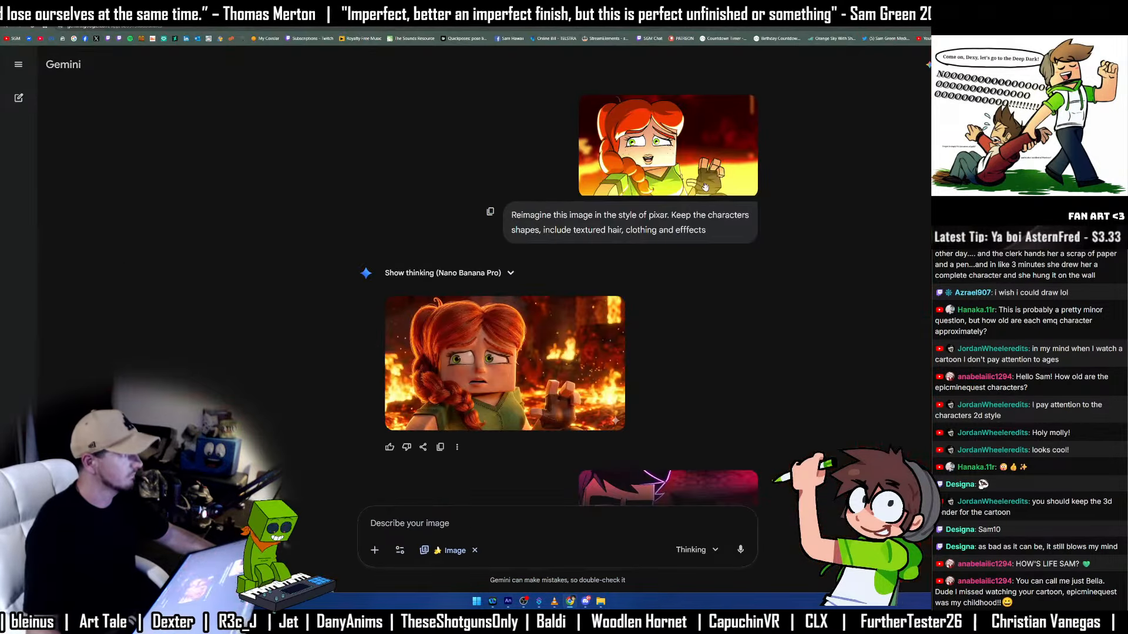
{"action": "left_click_drag", "start_coordinate": [752, 11], "coordinate": [431, 42]}
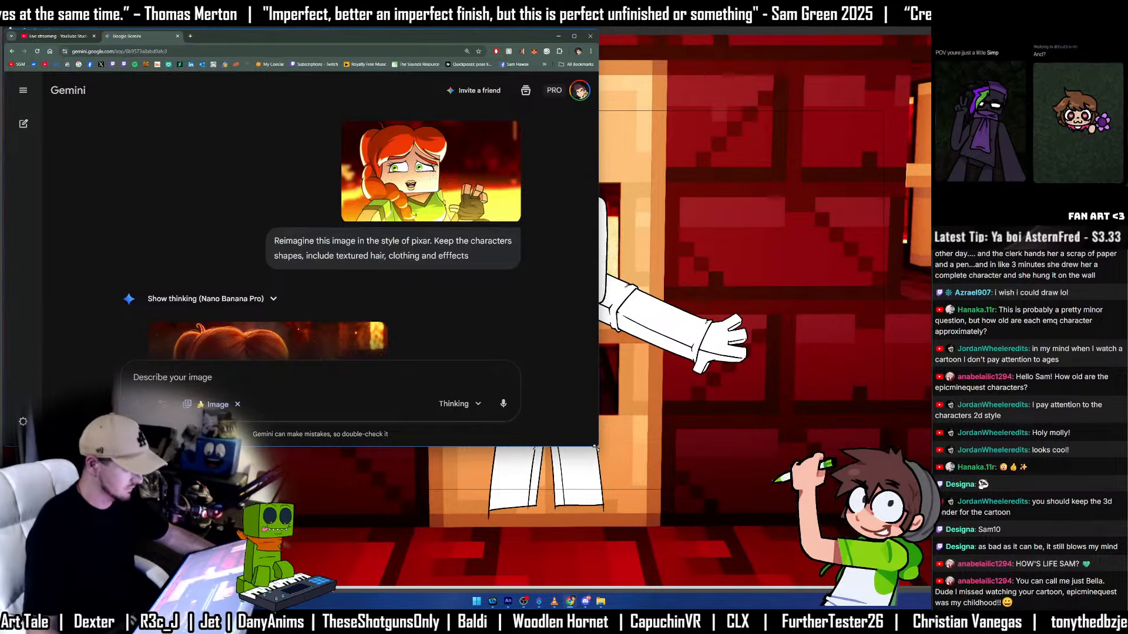
{"action": "left_click_drag", "start_coordinate": [600, 445], "coordinate": [956, 610]}
{"action": "scroll", "coordinate": [611, 429], "scroll_direction": "up", "scroll_amount": 1}
{"action": "scroll", "coordinate": [611, 429], "scroll_direction": "up", "scroll_amount": 2}
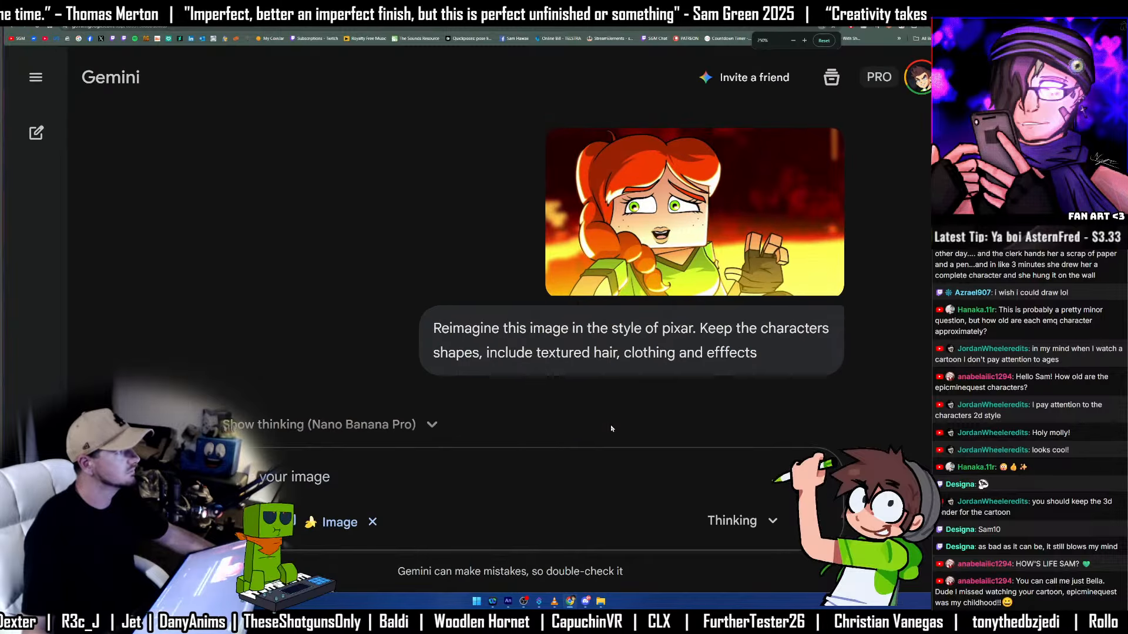
{"action": "scroll", "coordinate": [611, 428], "scroll_direction": "up", "scroll_amount": 1}
{"action": "scroll", "coordinate": [611, 425], "scroll_direction": "down", "scroll_amount": 1}
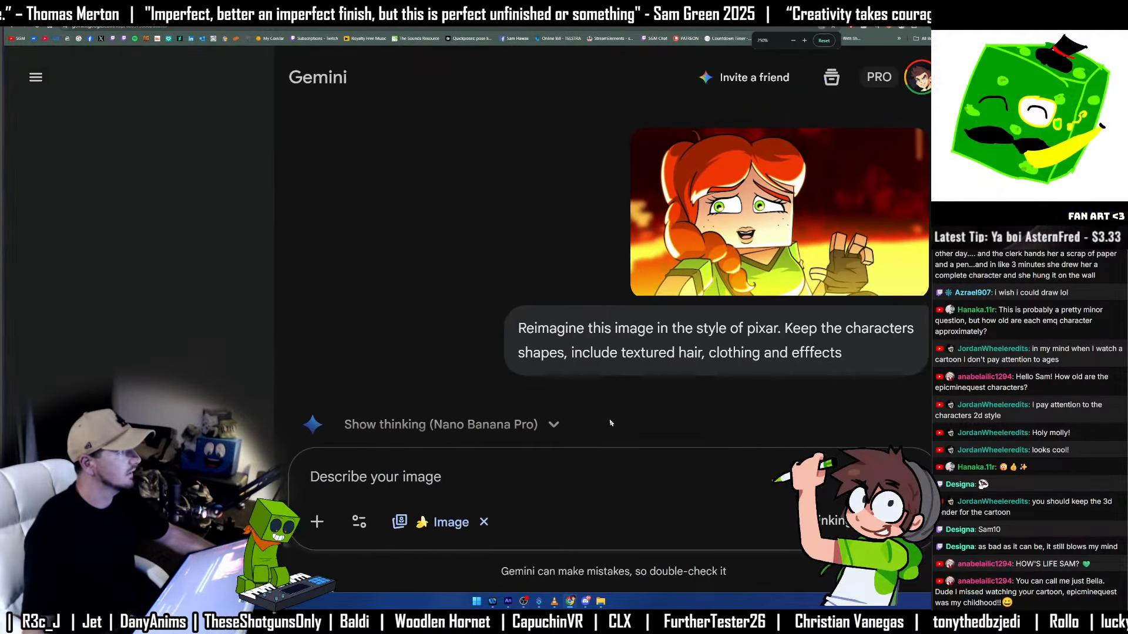
{"action": "left_click", "coordinate": [36, 77]}
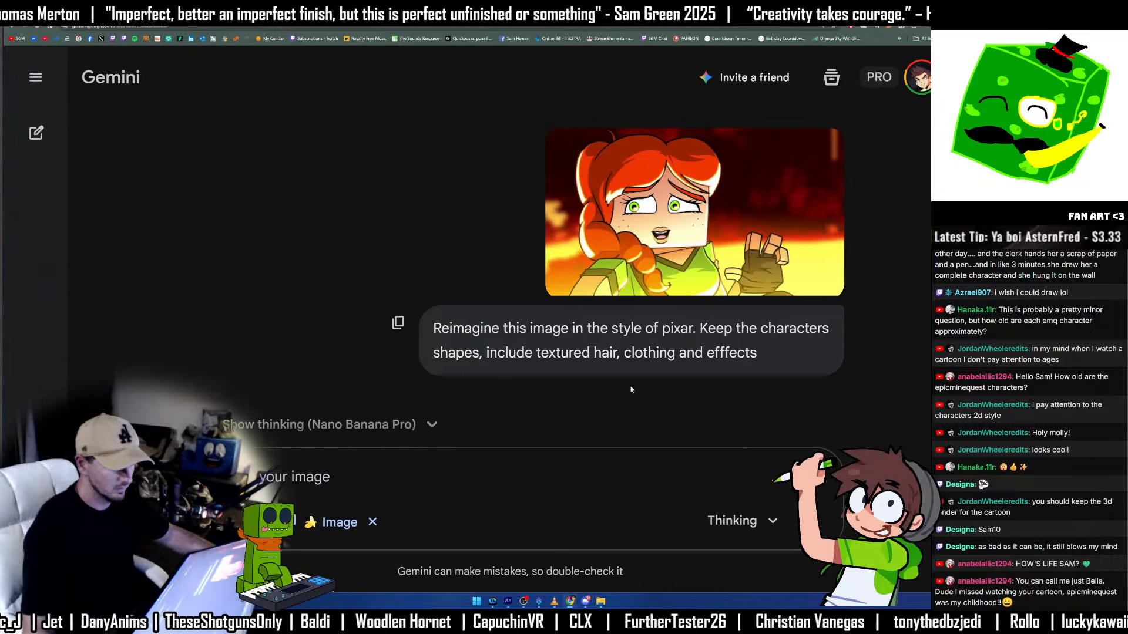
Examine the generated Pixar-style image of the red-haired character at full size and compare it with the original and its prompt.
{"action": "scroll", "coordinate": [683, 355], "scroll_direction": "down", "scroll_amount": 3}
{"action": "scroll", "coordinate": [685, 359], "scroll_direction": "up", "scroll_amount": 3}
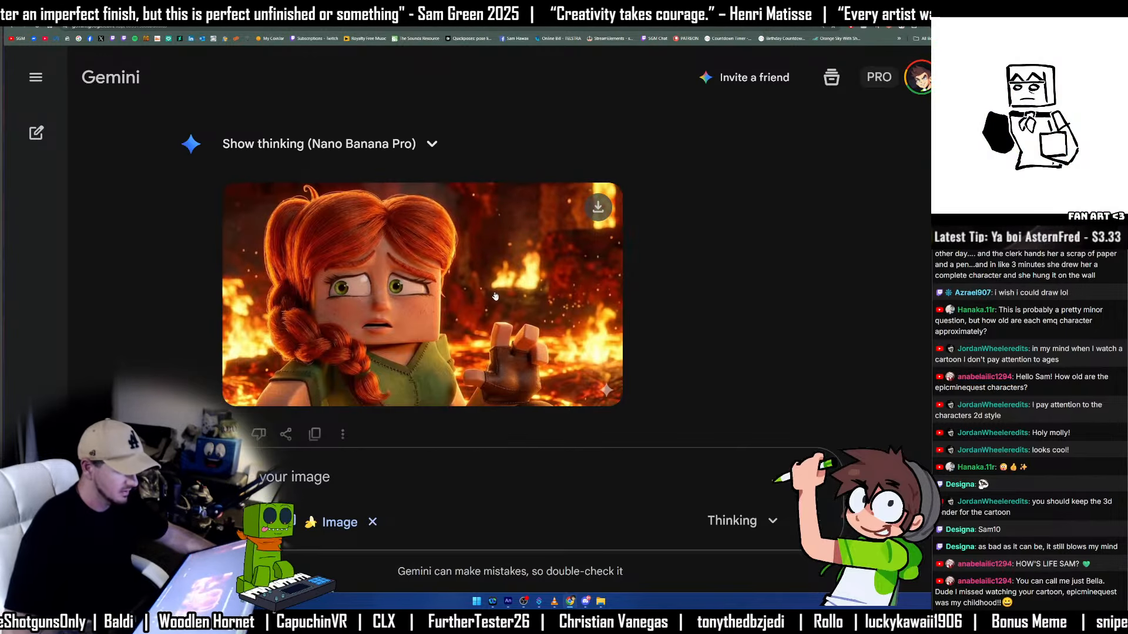
{"action": "left_click", "coordinate": [479, 342]}
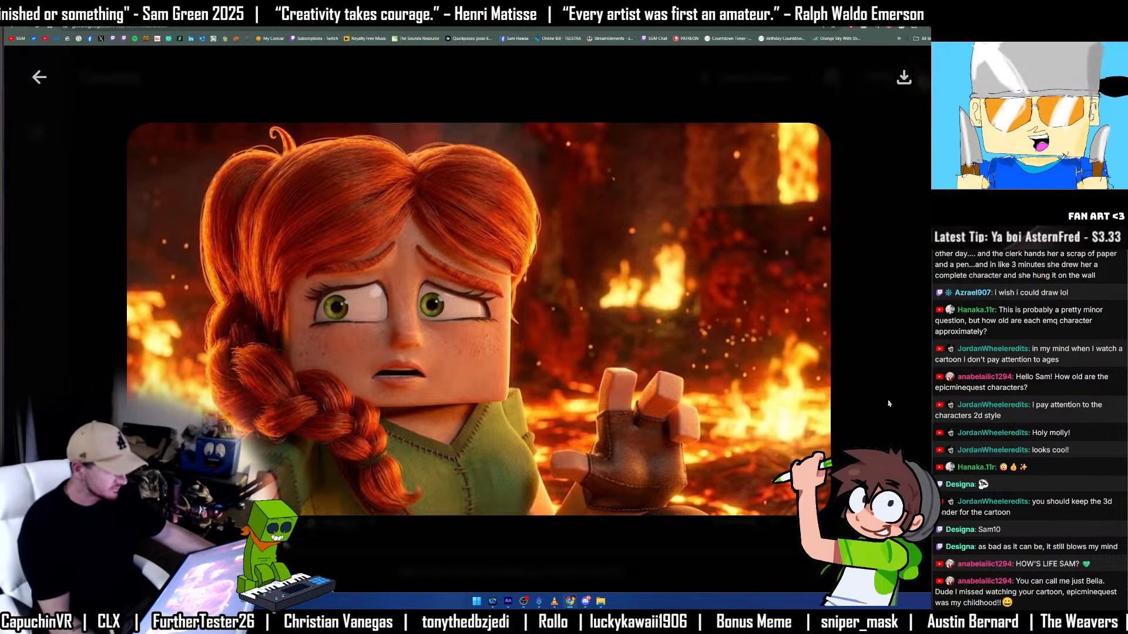
{"action": "left_click", "coordinate": [880, 388]}
{"action": "scroll", "coordinate": [633, 319], "scroll_direction": "up", "scroll_amount": 4}
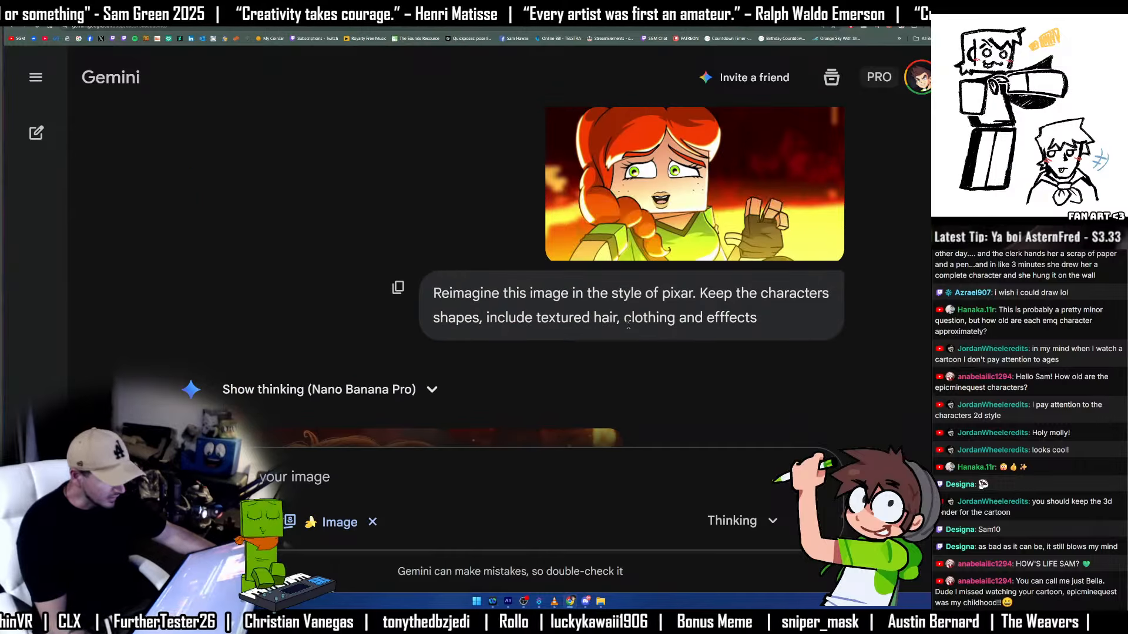
{"action": "scroll", "coordinate": [740, 238], "scroll_direction": "down", "scroll_amount": 5}
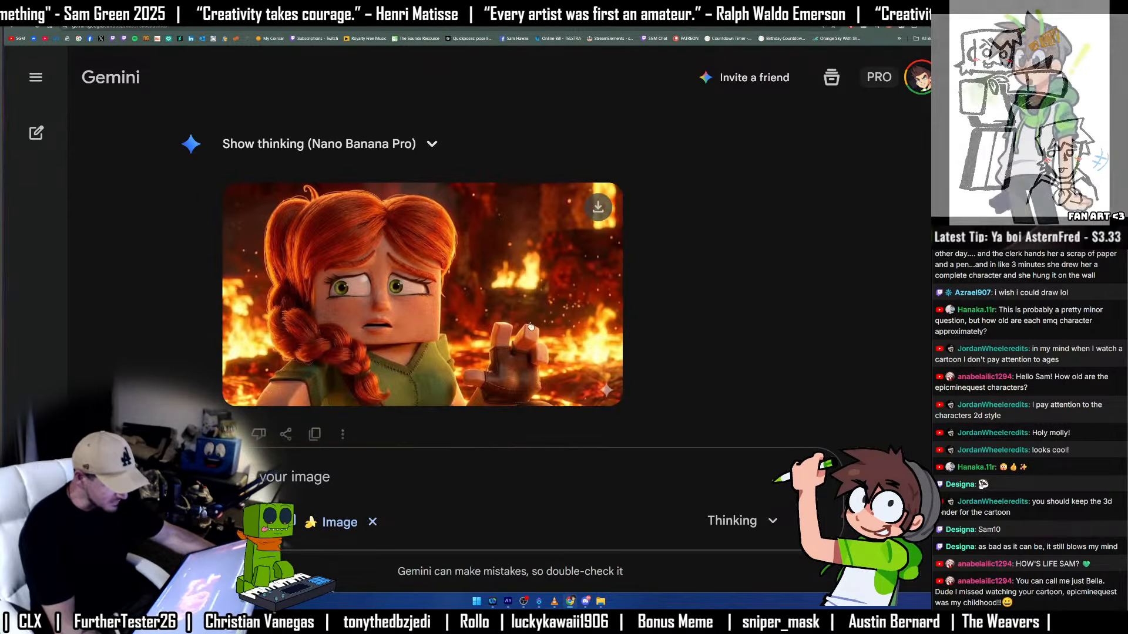
View the original image of the purple-haired character and open its generated Pixar-style version at full size.
{"action": "scroll", "coordinate": [361, 353], "scroll_direction": "down", "scroll_amount": 4}
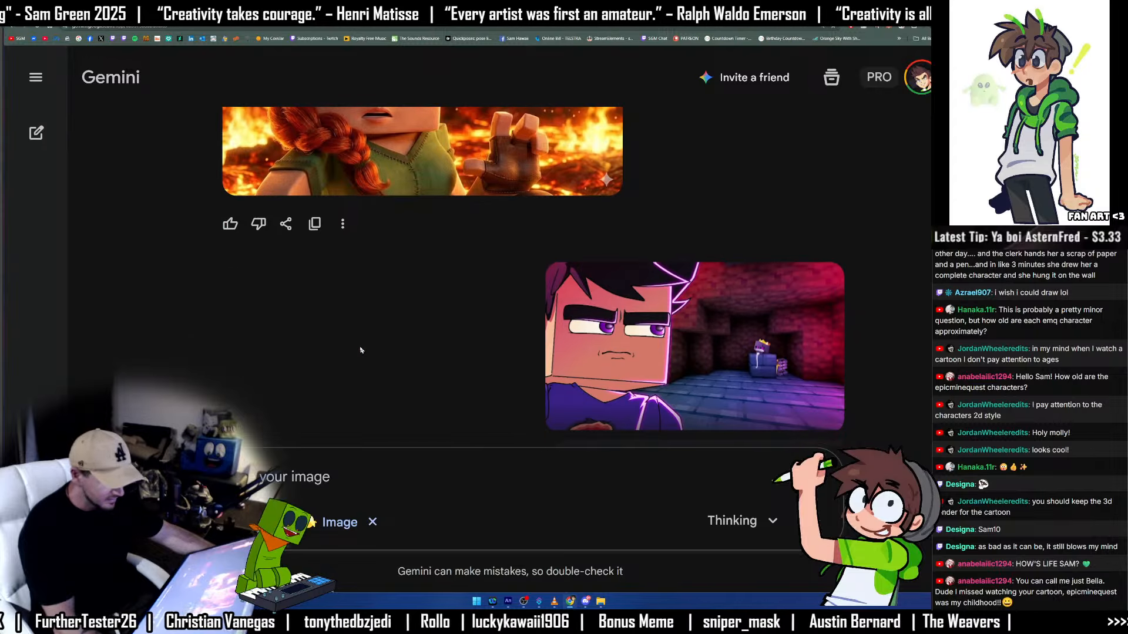
{"action": "scroll", "coordinate": [579, 361], "scroll_direction": "down", "scroll_amount": 1}
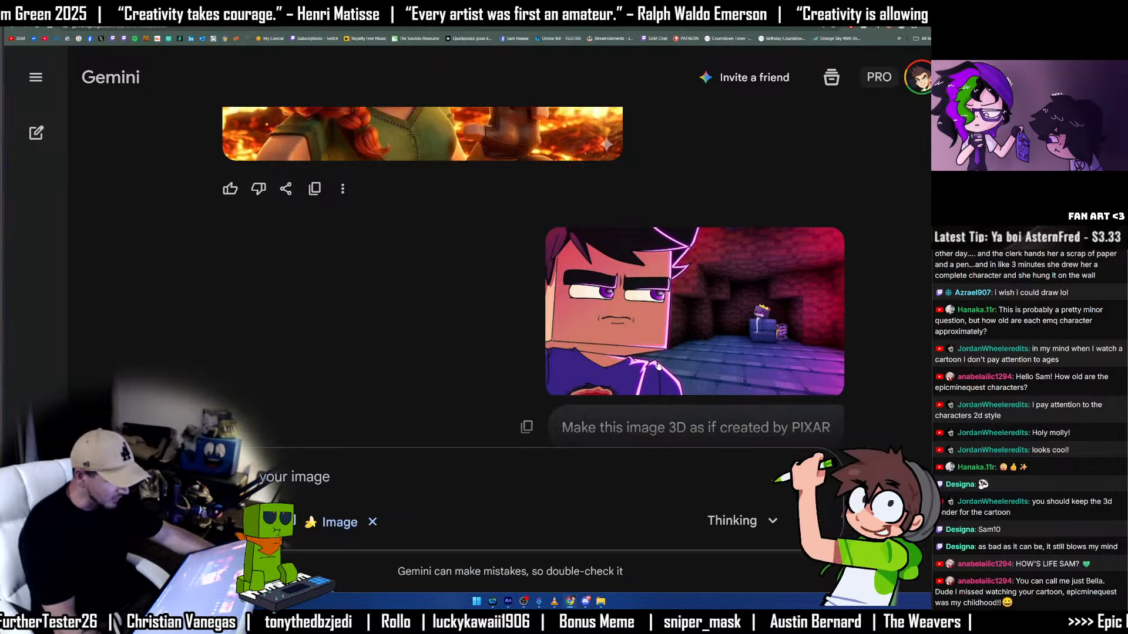
{"action": "scroll", "coordinate": [658, 366], "scroll_direction": "down", "scroll_amount": 5}
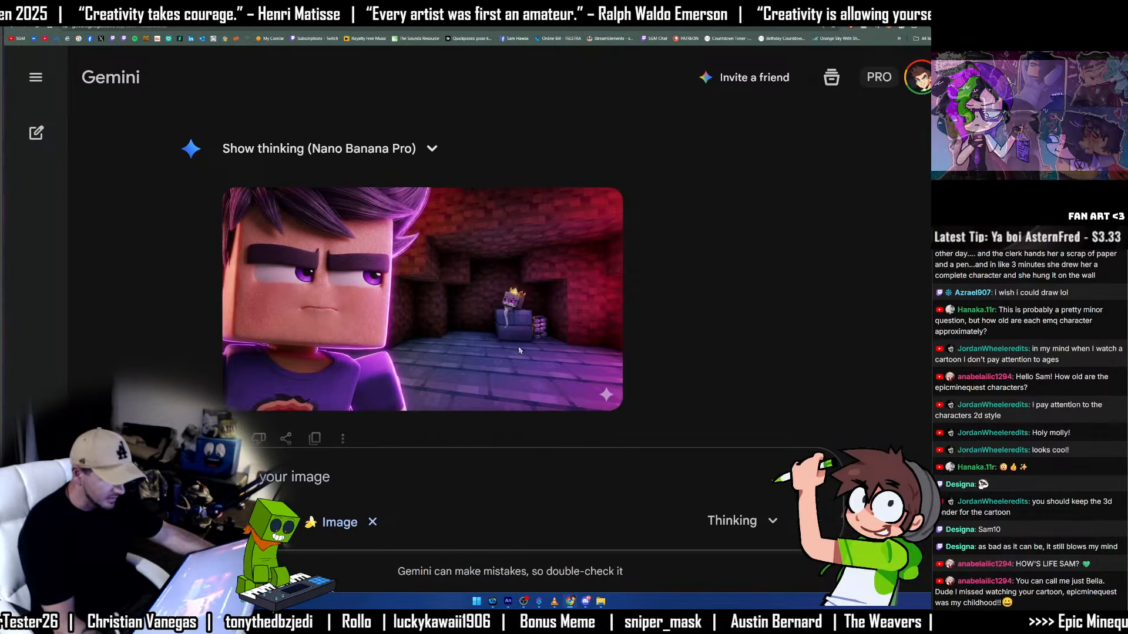
{"action": "left_click", "coordinate": [519, 351]}
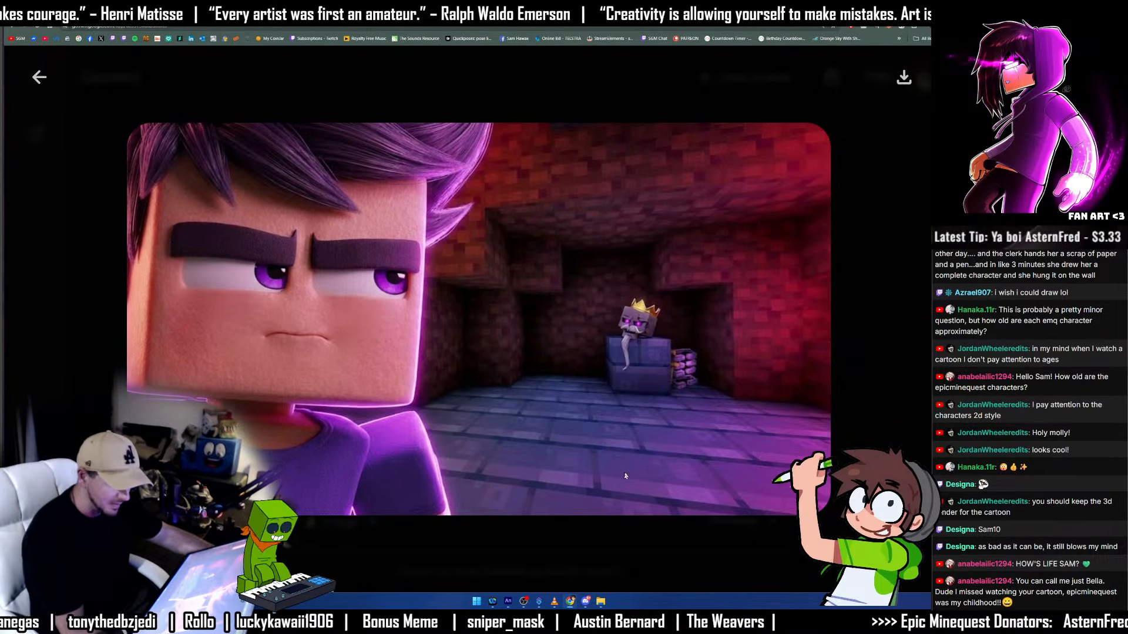
Close the full-size purple-haired character image and examine the generated image of the giant pink monster.
{"action": "key", "text": "Escape"}
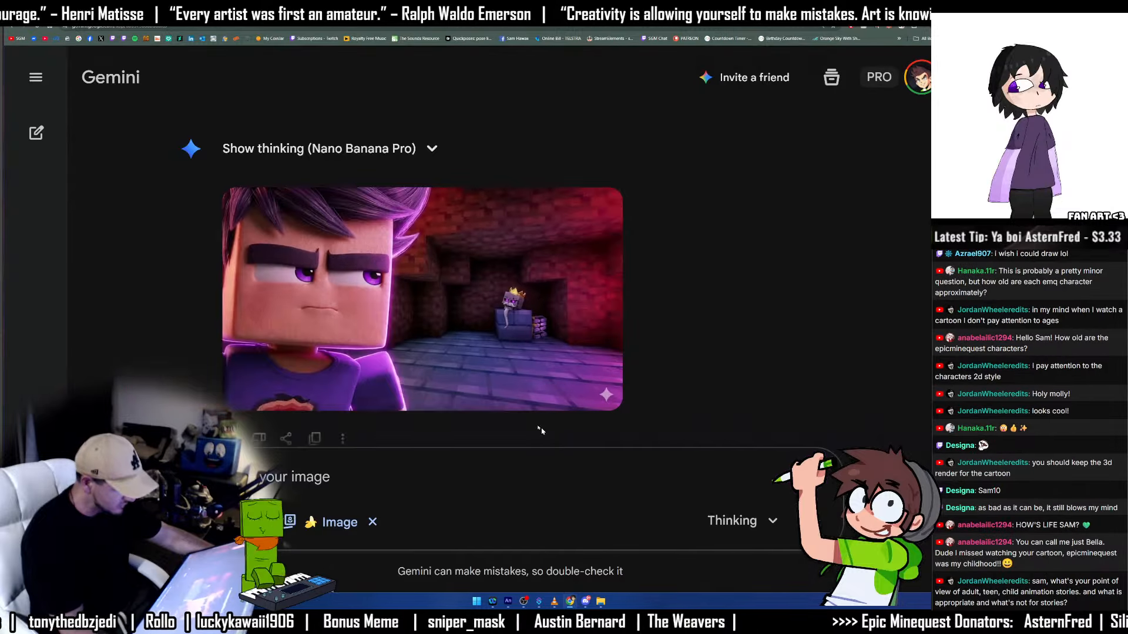
{"action": "scroll", "coordinate": [540, 427], "scroll_direction": "down", "scroll_amount": 2}
{"action": "scroll", "coordinate": [549, 381], "scroll_direction": "down", "scroll_amount": 3}
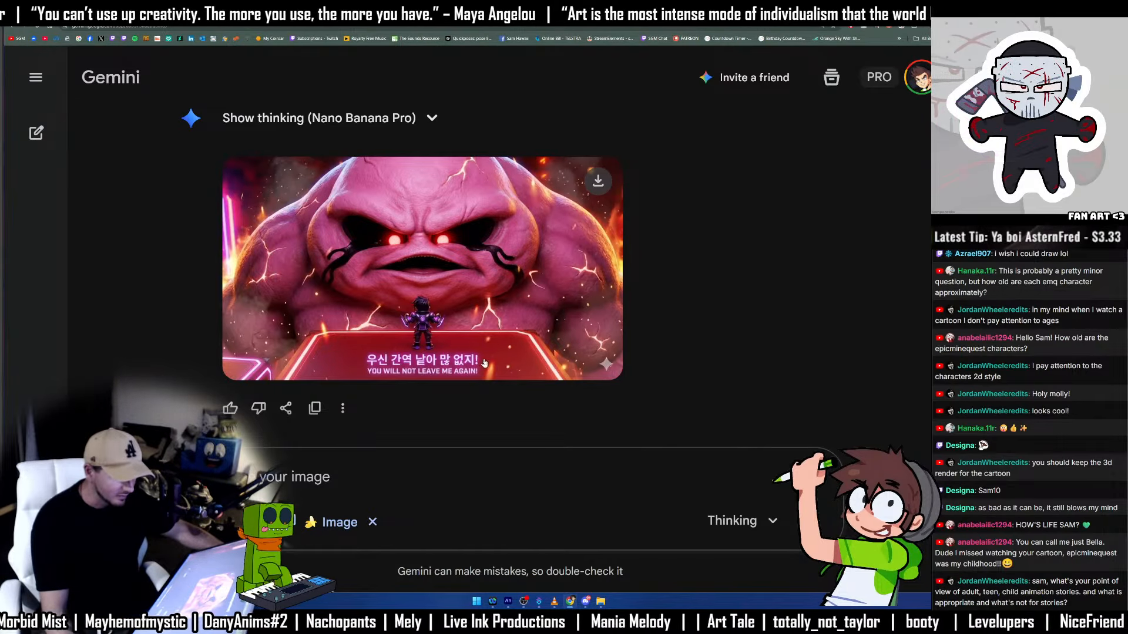
Compare the original image of the two pig characters with its generated DreamWorks-style version.
{"action": "scroll", "coordinate": [485, 361], "scroll_direction": "down", "scroll_amount": 4}
{"action": "scroll", "coordinate": [632, 319], "scroll_direction": "down", "scroll_amount": 5}
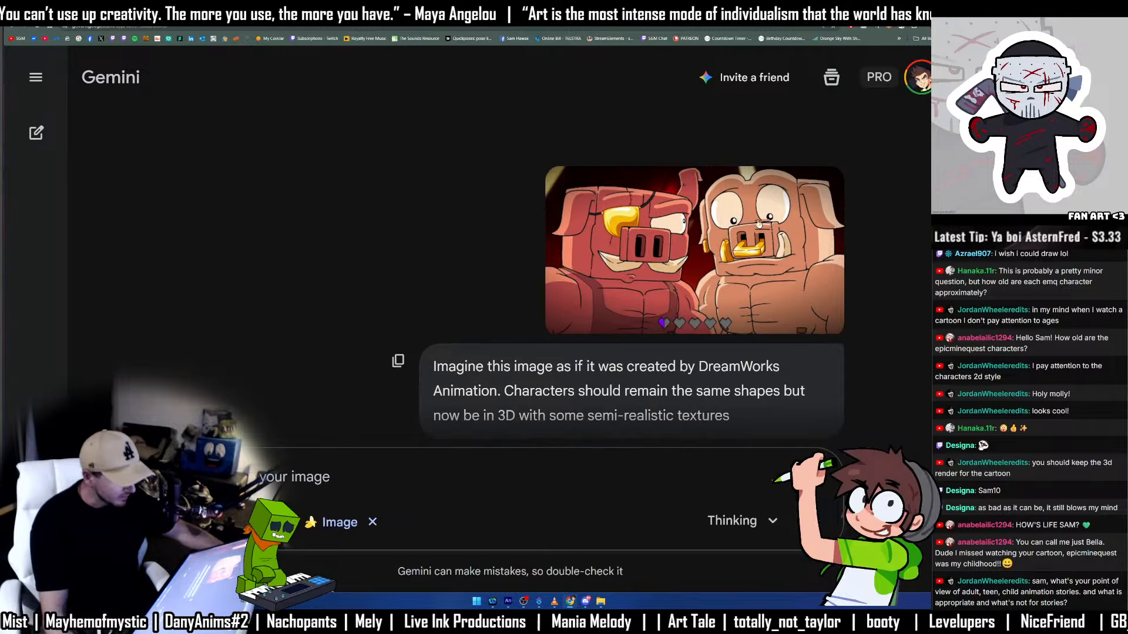
{"action": "scroll", "coordinate": [632, 389], "scroll_direction": "up", "scroll_amount": 2}
{"action": "scroll", "coordinate": [634, 389], "scroll_direction": "up", "scroll_amount": 2}
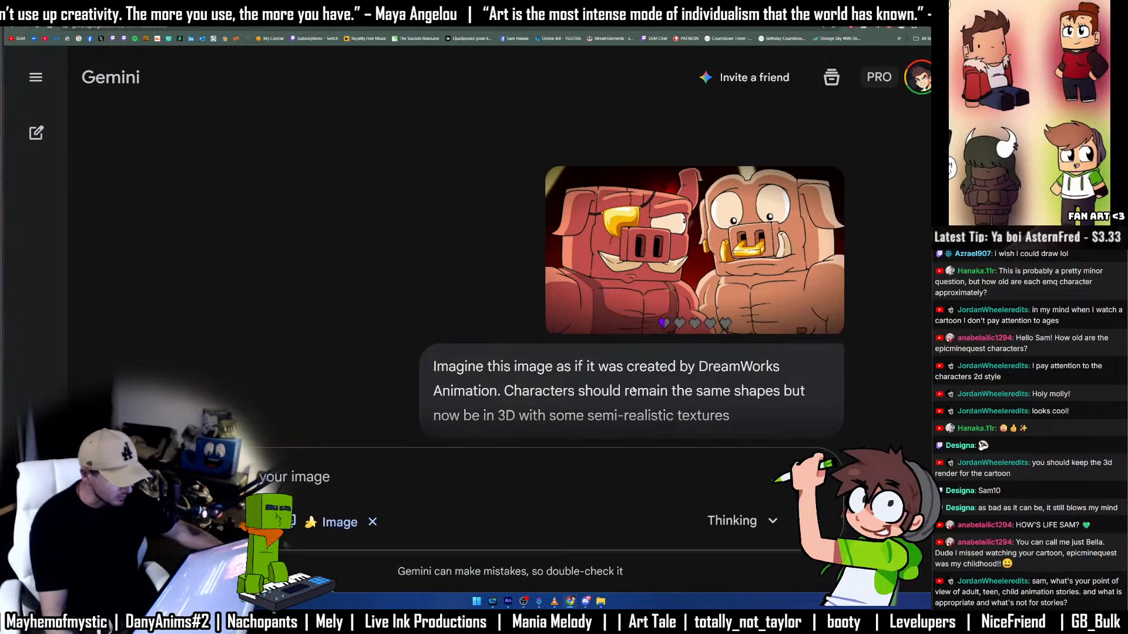
{"action": "scroll", "coordinate": [639, 390], "scroll_direction": "down", "scroll_amount": 5}
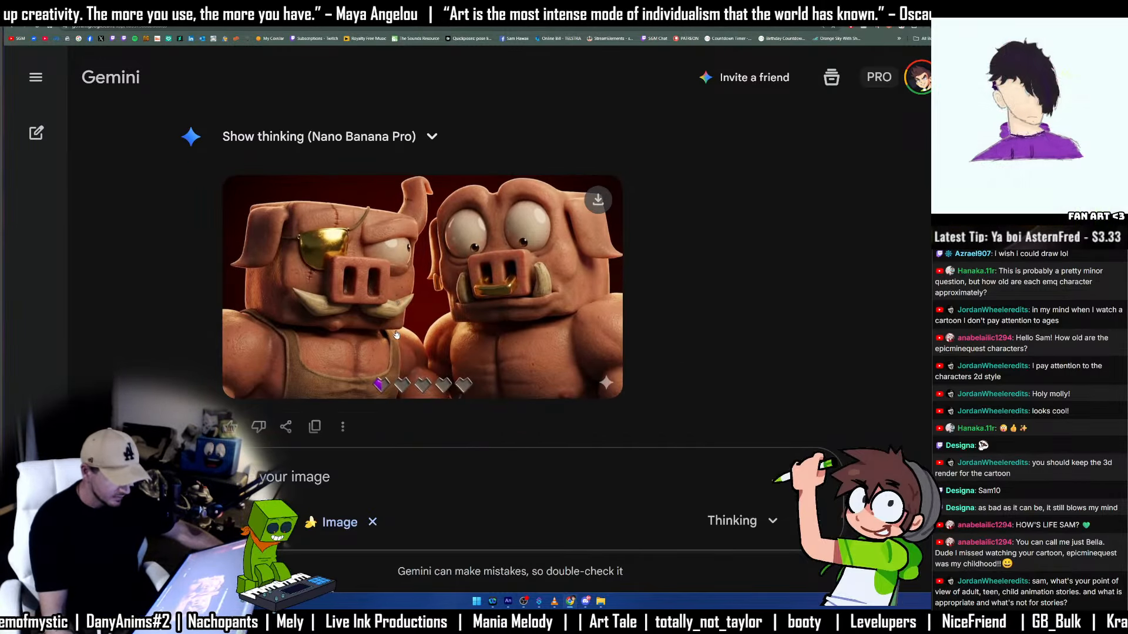
Compare the original image of the frightened brown-haired character in the green hoodie with its generated DreamWorks-style version.
{"action": "scroll", "coordinate": [639, 355], "scroll_direction": "down", "scroll_amount": 3}
{"action": "scroll", "coordinate": [639, 355], "scroll_direction": "down", "scroll_amount": 3}
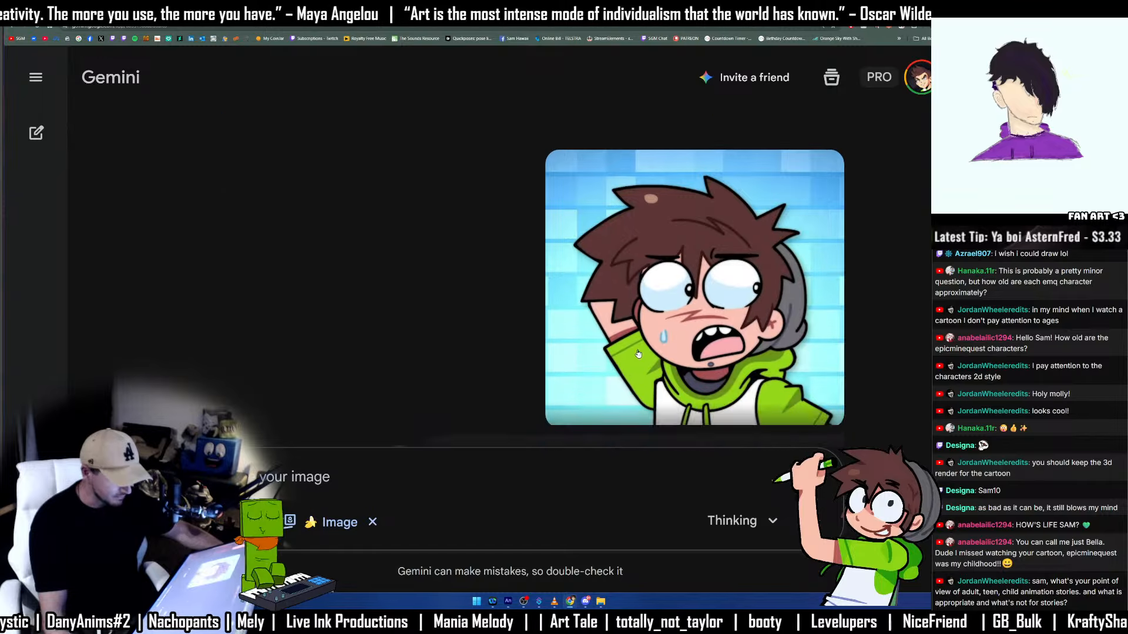
{"action": "scroll", "coordinate": [680, 344], "scroll_direction": "down", "scroll_amount": 10}
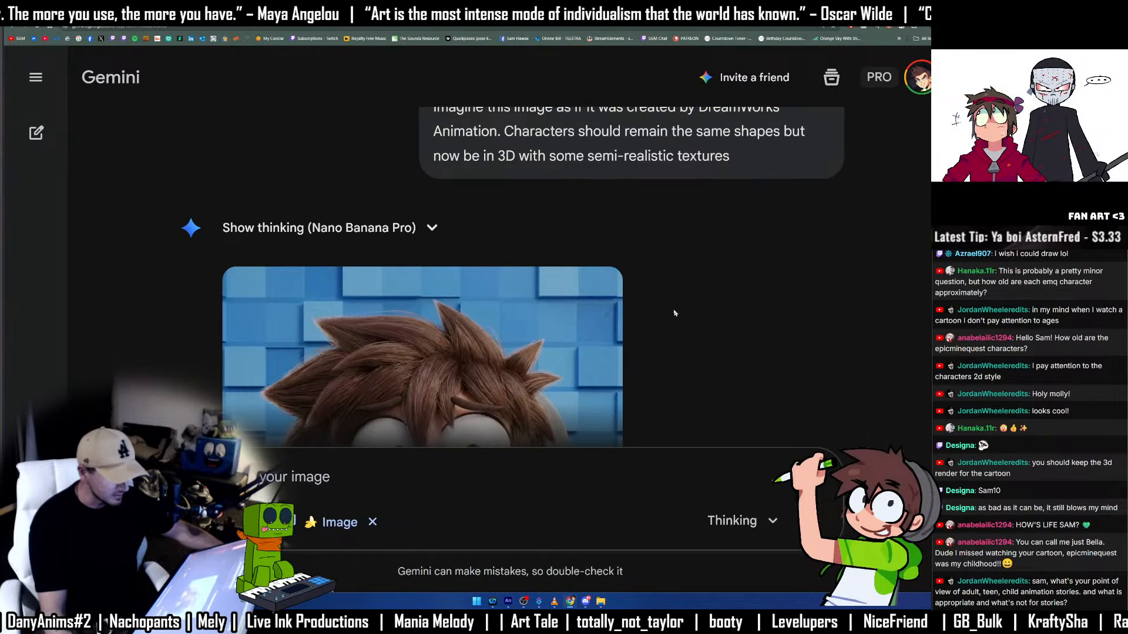
{"action": "scroll", "coordinate": [646, 302], "scroll_direction": "up", "scroll_amount": 1}
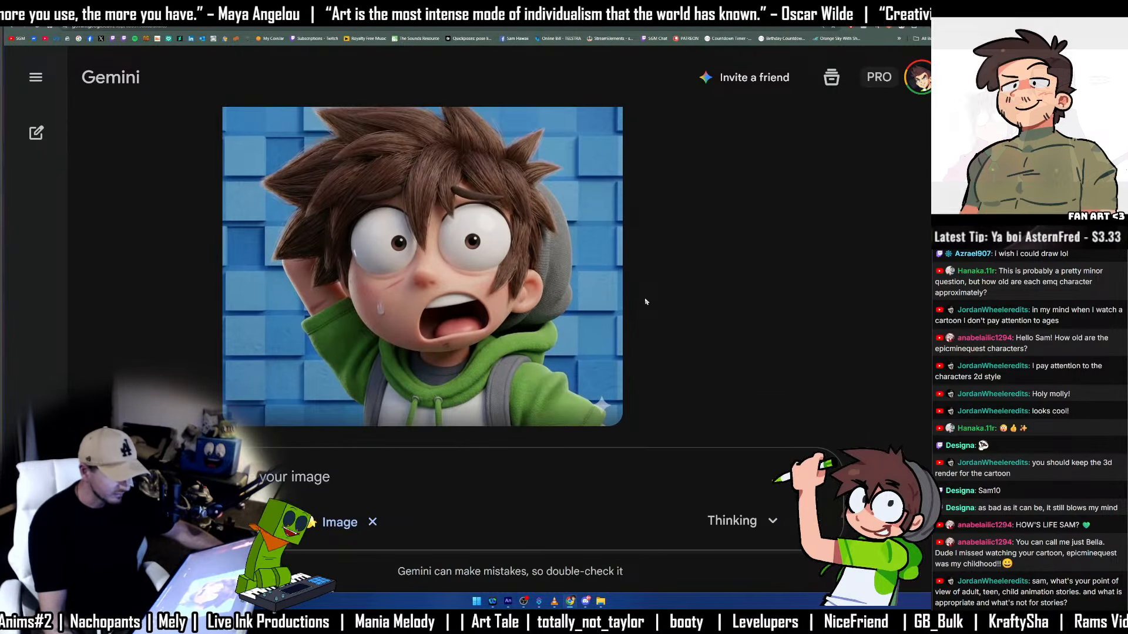
{"action": "scroll", "coordinate": [651, 322], "scroll_direction": "up", "scroll_amount": 7}
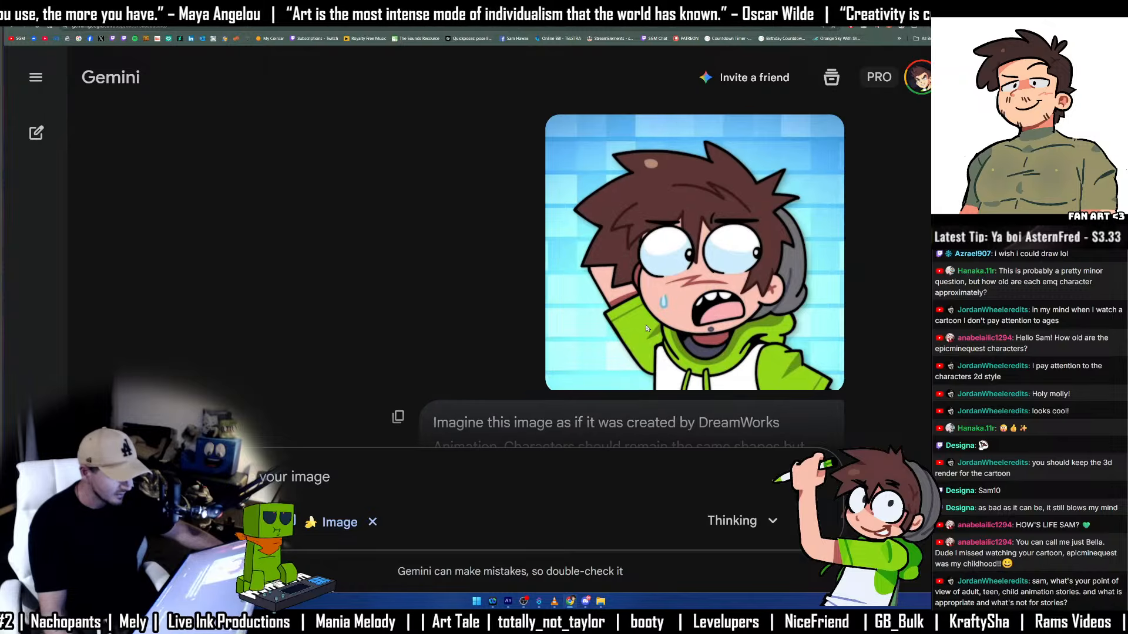
{"action": "scroll", "coordinate": [646, 327], "scroll_direction": "down", "scroll_amount": 7}
{"action": "scroll", "coordinate": [645, 330], "scroll_direction": "down", "scroll_amount": 1}
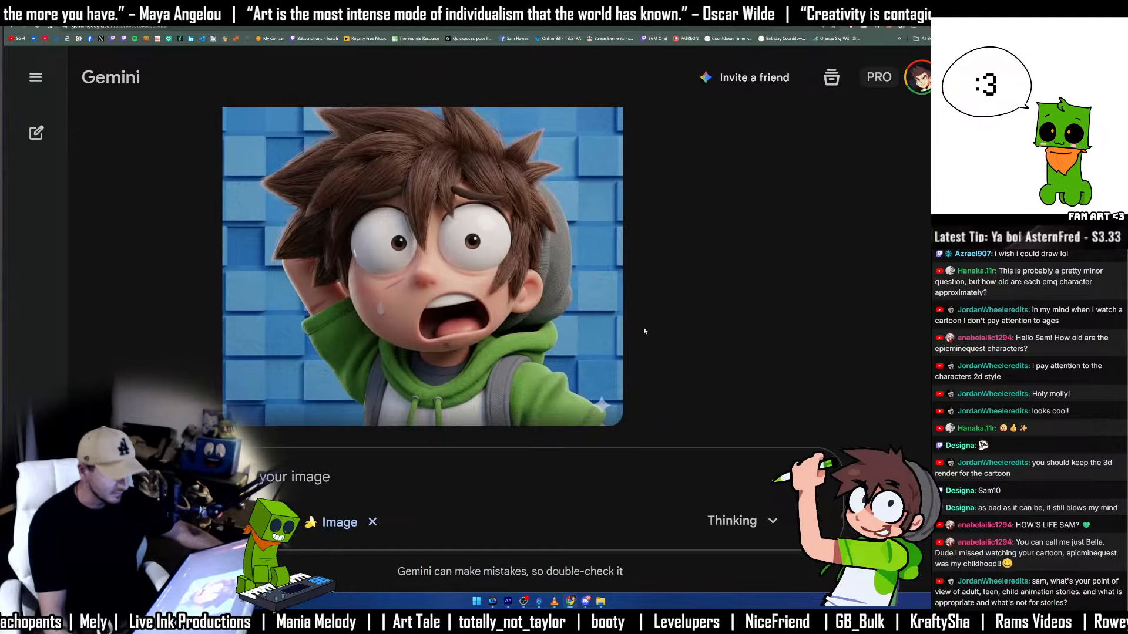
View the original image of the character in the red-and-white cap and its generated version, each at full size.
{"action": "scroll", "coordinate": [645, 330], "scroll_direction": "down", "scroll_amount": 5}
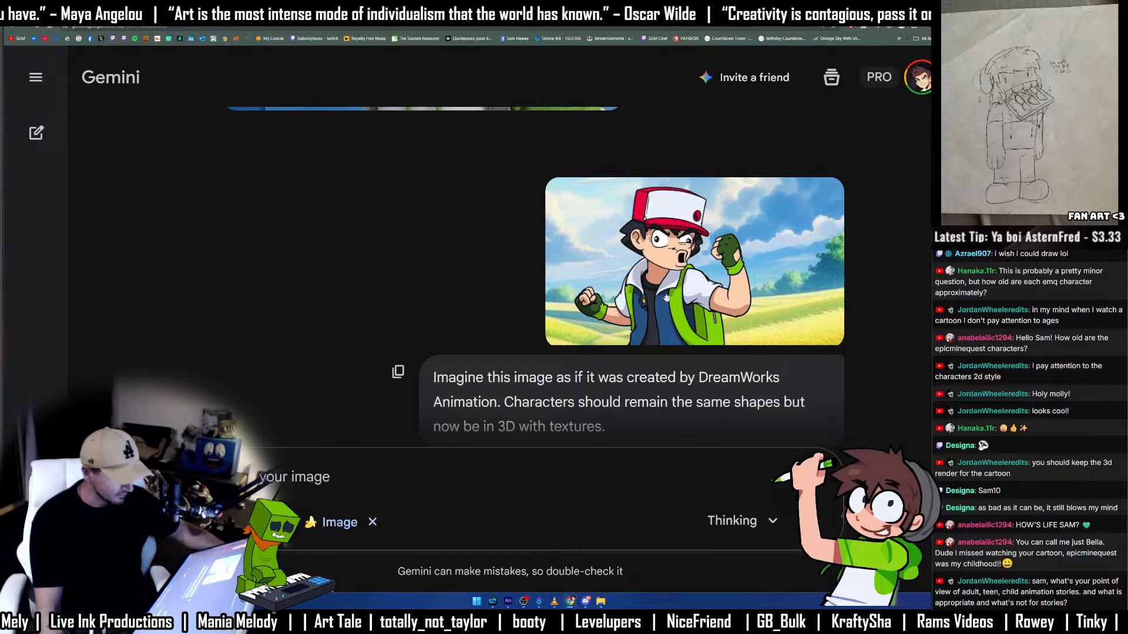
{"action": "scroll", "coordinate": [666, 298], "scroll_direction": "down", "scroll_amount": 7}
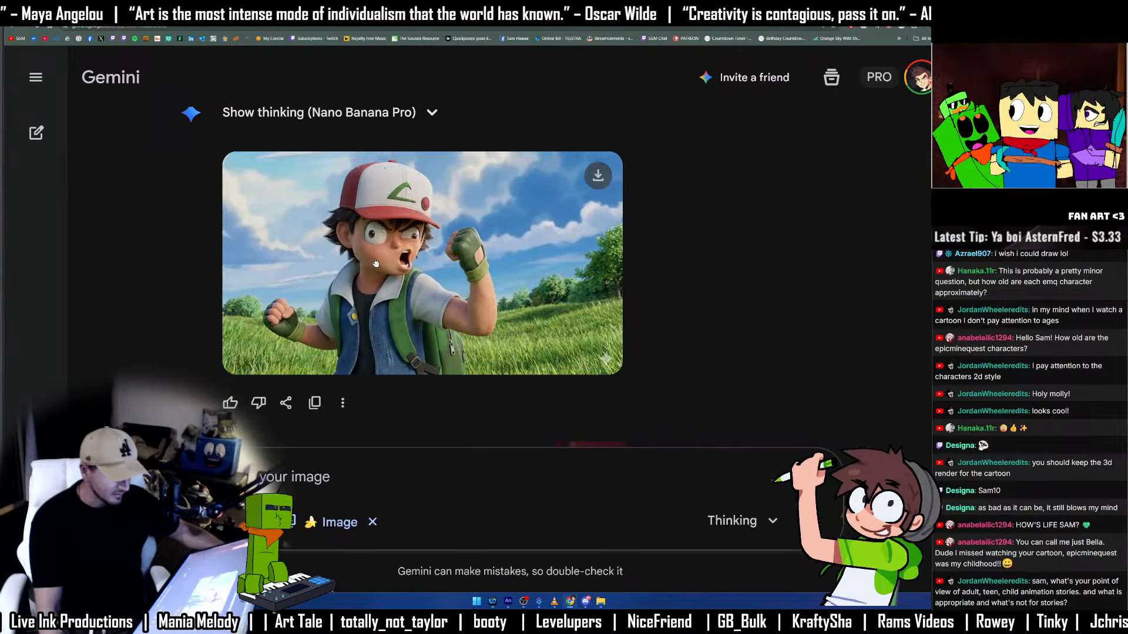
{"action": "scroll", "coordinate": [572, 302], "scroll_direction": "up", "scroll_amount": 6}
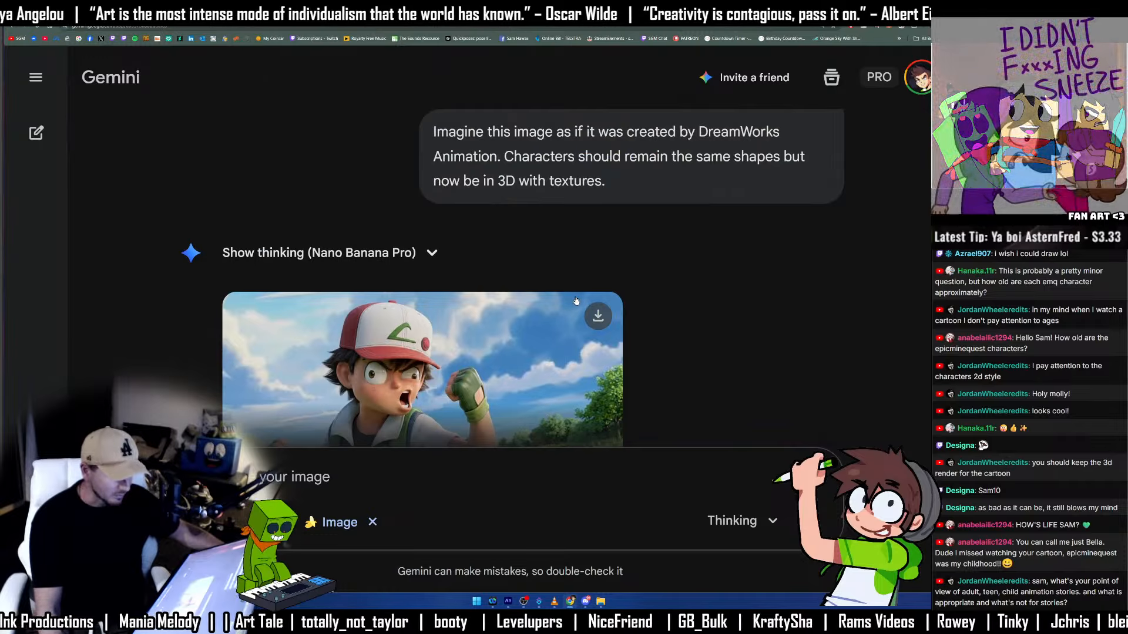
{"action": "left_click", "coordinate": [664, 310]}
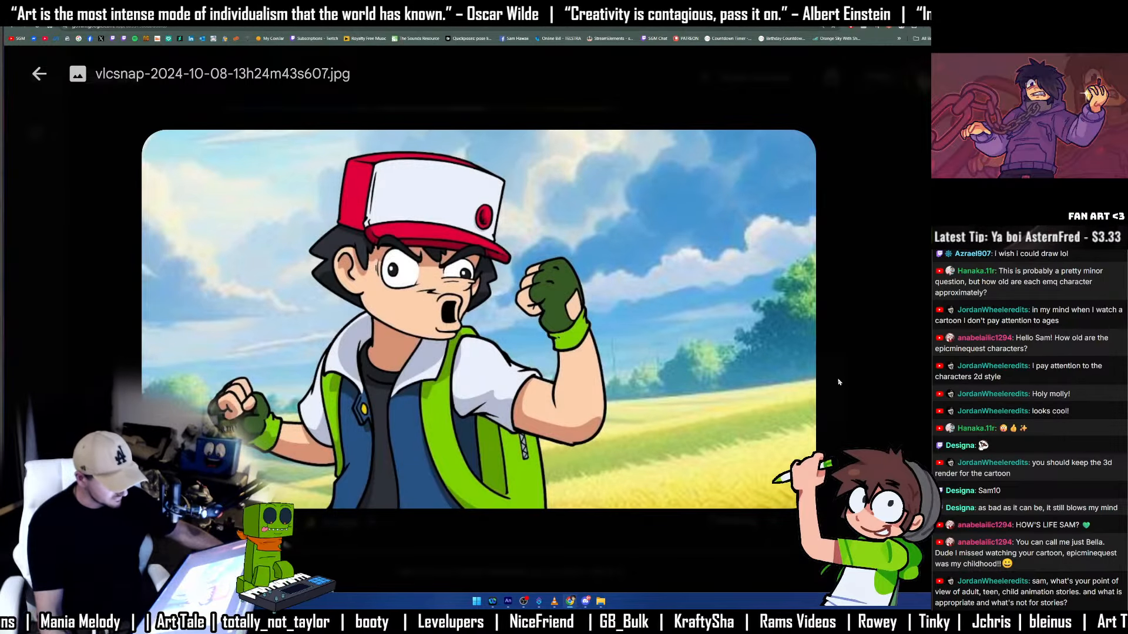
{"action": "left_click", "coordinate": [839, 383]}
{"action": "scroll", "coordinate": [639, 331], "scroll_direction": "down", "scroll_amount": 5}
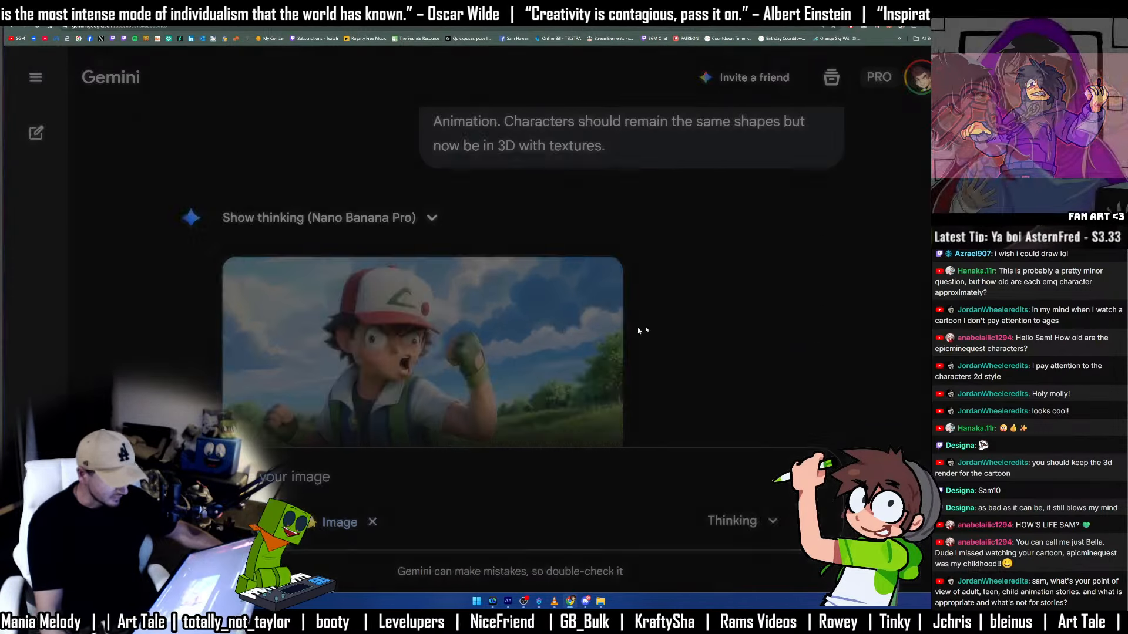
{"action": "left_click", "coordinate": [611, 332]}
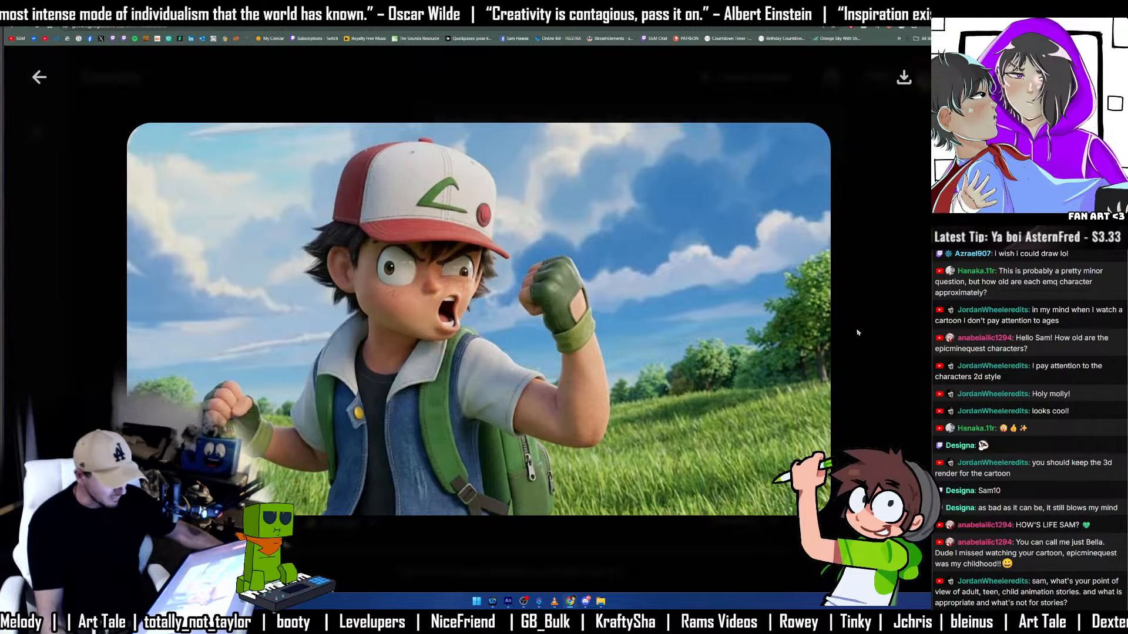
{"action": "left_click", "coordinate": [853, 349]}
Highlight "DreamWorks" in the red-haired character's prompt, then view the generated image at full size and compare it with the original.
{"action": "scroll", "coordinate": [647, 323], "scroll_direction": "up", "scroll_amount": 5}
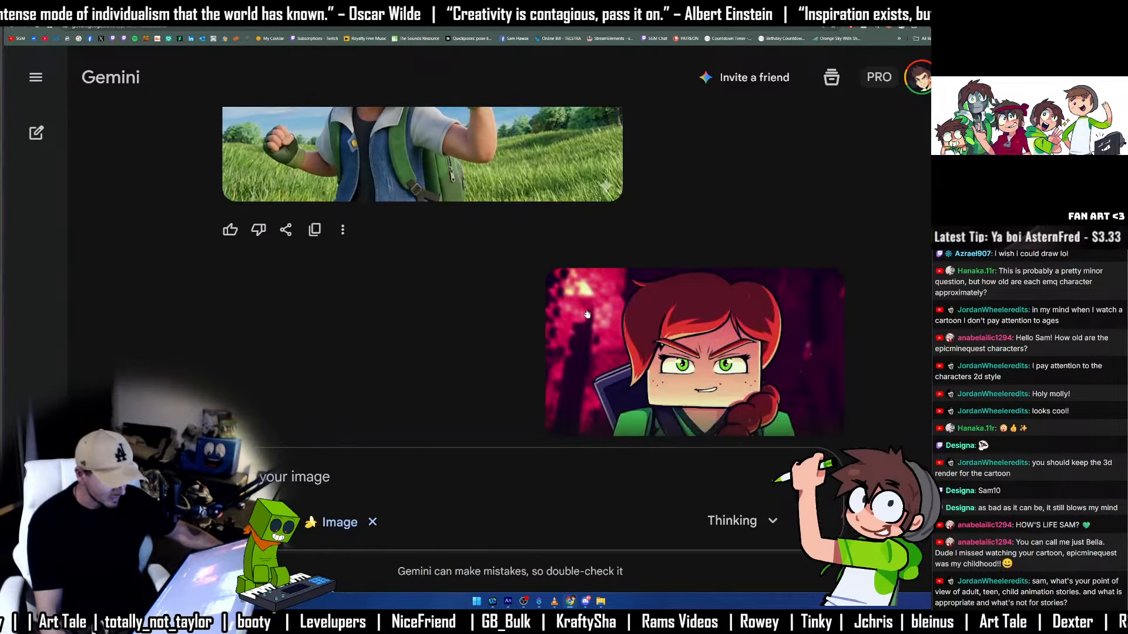
{"action": "scroll", "coordinate": [727, 238], "scroll_direction": "down", "scroll_amount": 6}
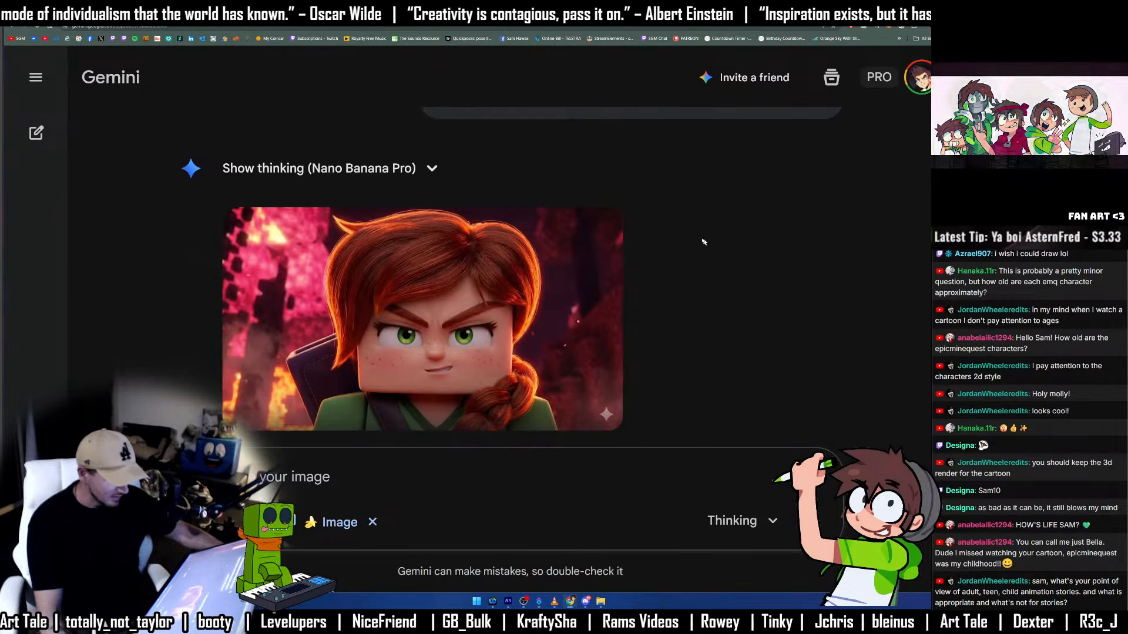
{"action": "scroll", "coordinate": [627, 252], "scroll_direction": "up", "scroll_amount": 5}
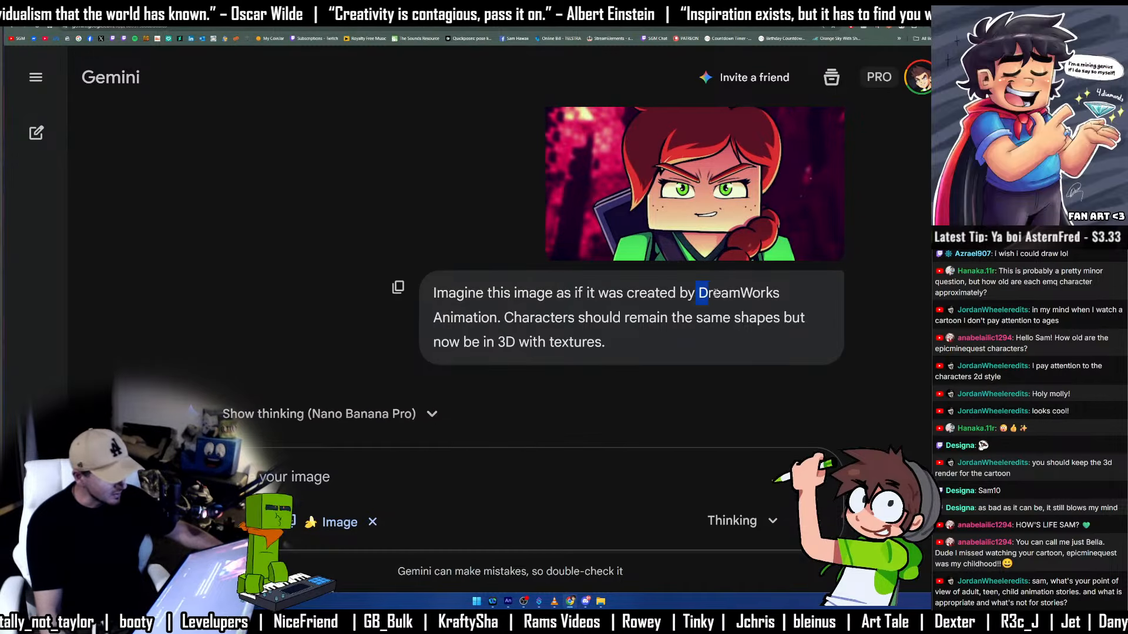
{"action": "left_click_drag", "start_coordinate": [717, 293], "coordinate": [780, 294]}
{"action": "scroll", "coordinate": [591, 300], "scroll_direction": "down", "scroll_amount": 5}
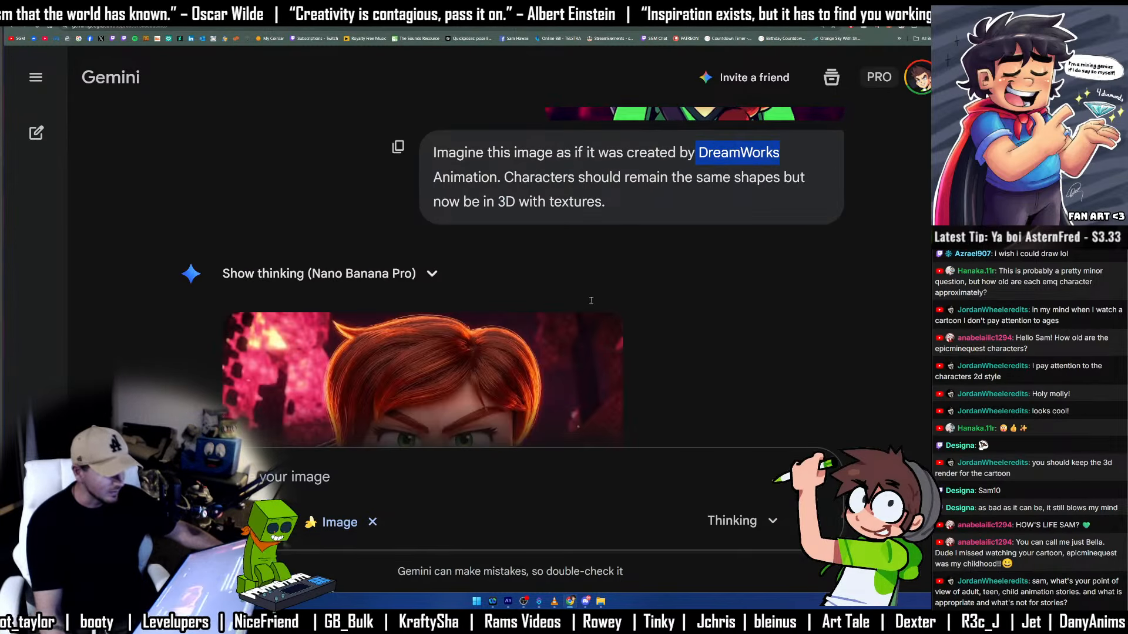
{"action": "left_click", "coordinate": [594, 302]}
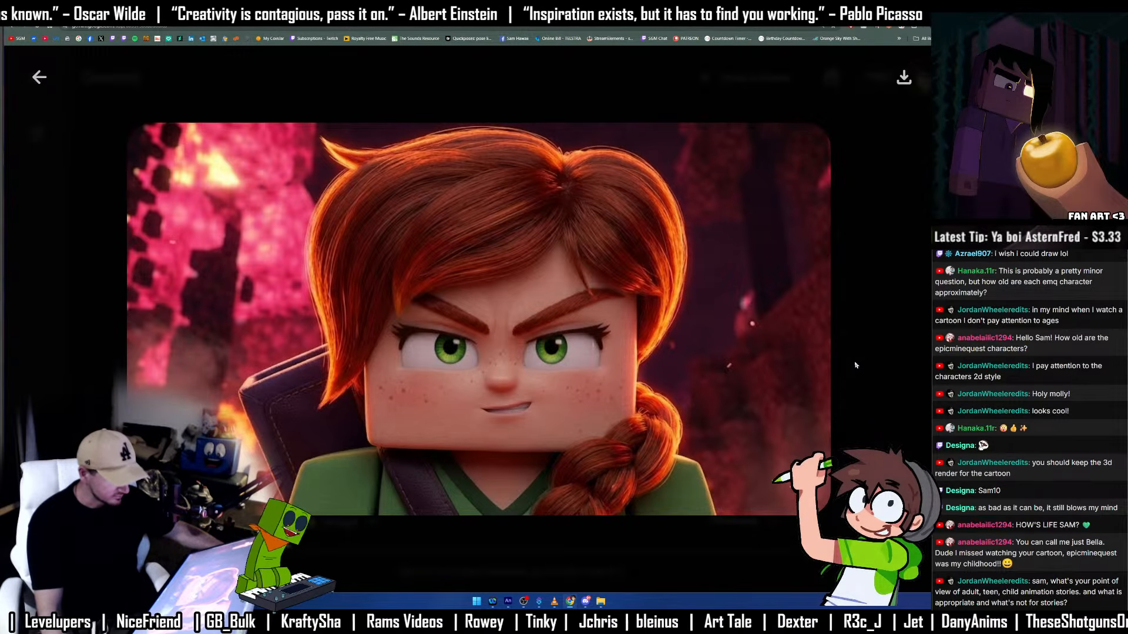
{"action": "key", "text": "Escape"}
{"action": "scroll", "coordinate": [736, 334], "scroll_direction": "up", "scroll_amount": 5}
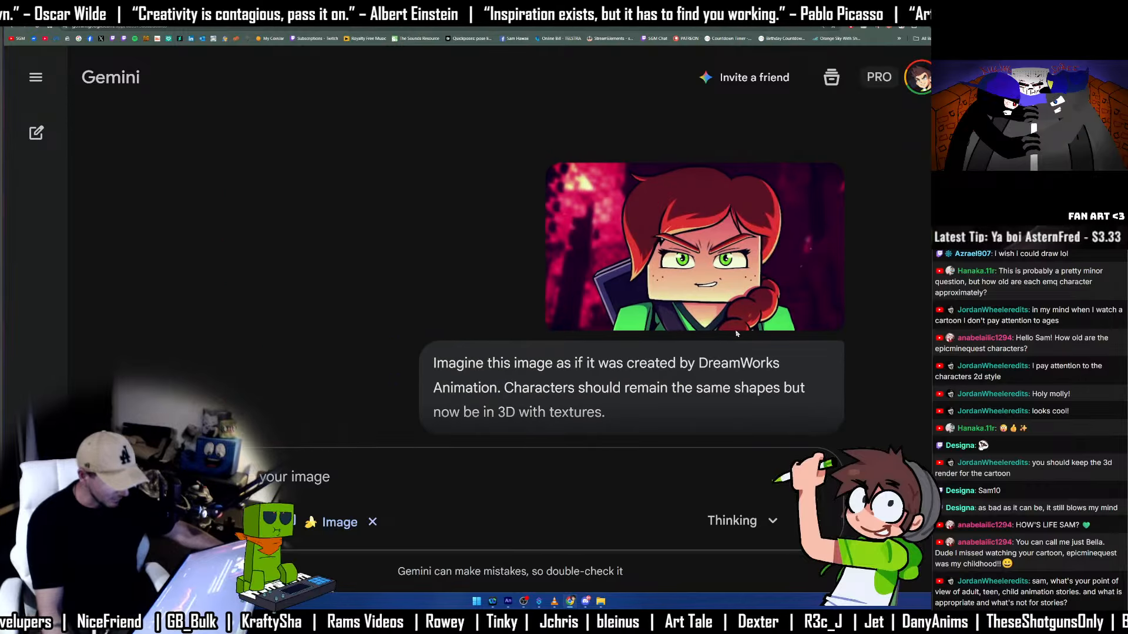
Open the original image of the green-hoodie character with an outstretched hand and its generated 3D version at full size.
{"action": "scroll", "coordinate": [736, 334], "scroll_direction": "down", "scroll_amount": 5}
{"action": "scroll", "coordinate": [420, 294], "scroll_direction": "down", "scroll_amount": 6}
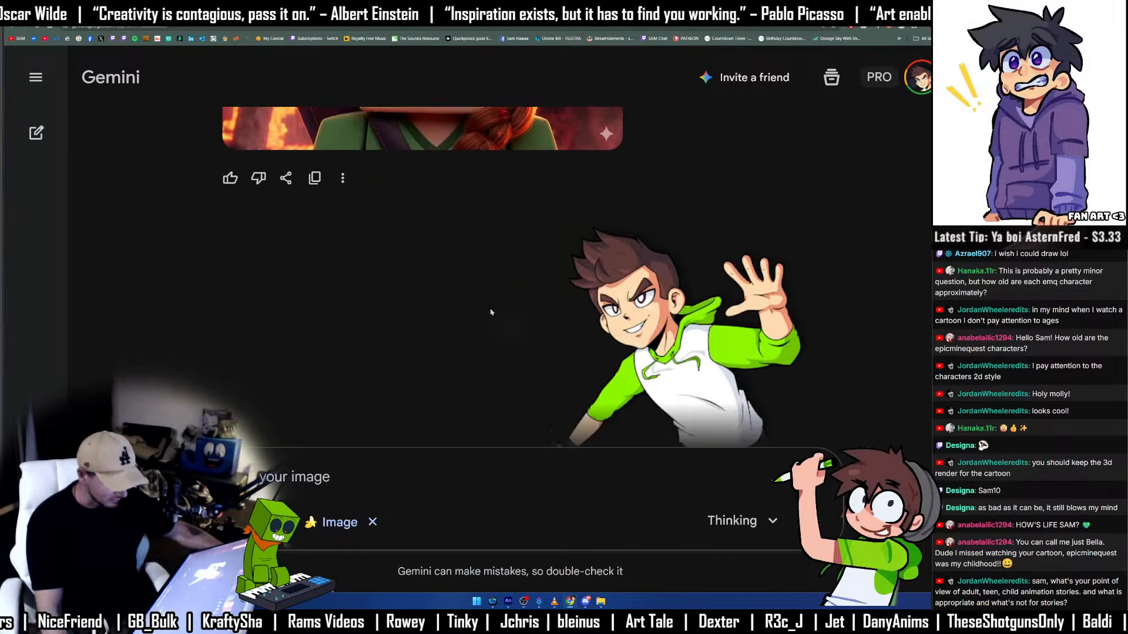
{"action": "left_click", "coordinate": [672, 236]}
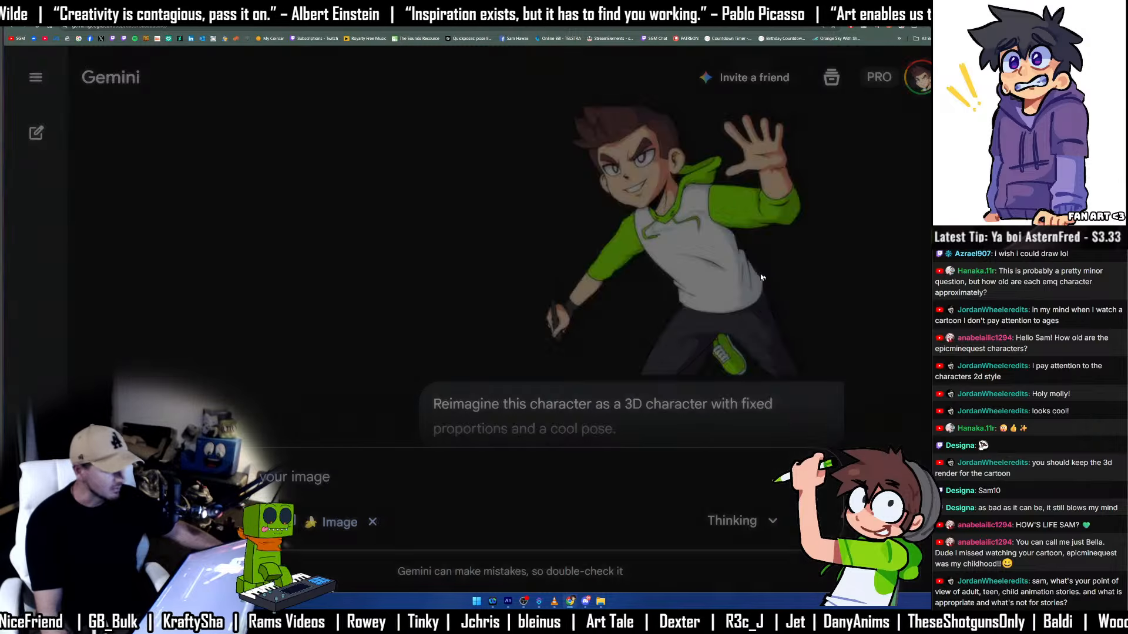
{"action": "left_click", "coordinate": [801, 317]}
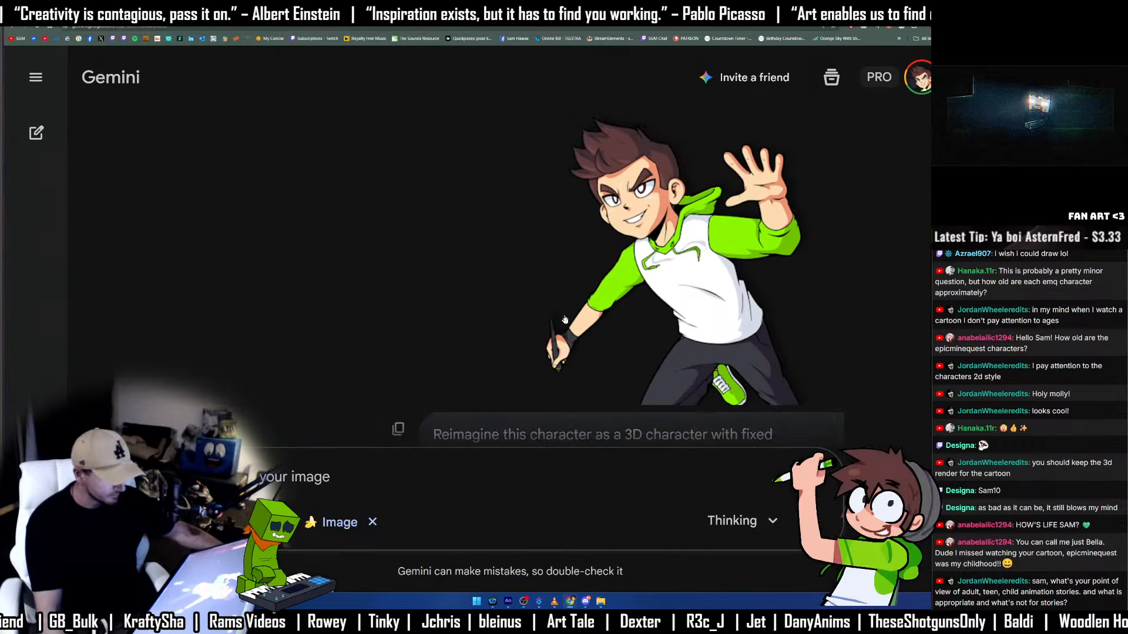
{"action": "scroll", "coordinate": [564, 317], "scroll_direction": "down", "scroll_amount": 8}
{"action": "left_click", "coordinate": [450, 301]}
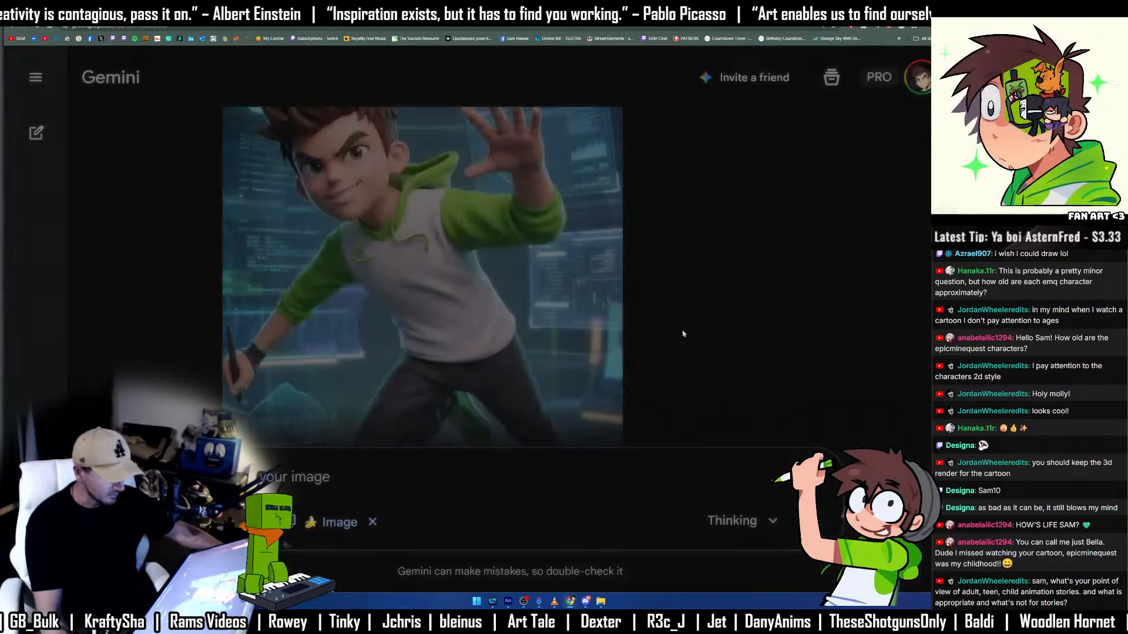
{"action": "left_click", "coordinate": [671, 339]}
Examine the hooded, glowing-eyed character's original image and prompt, and view the generated DreamWorks-style version at full size.
{"action": "scroll", "coordinate": [654, 337], "scroll_direction": "down", "scroll_amount": 5}
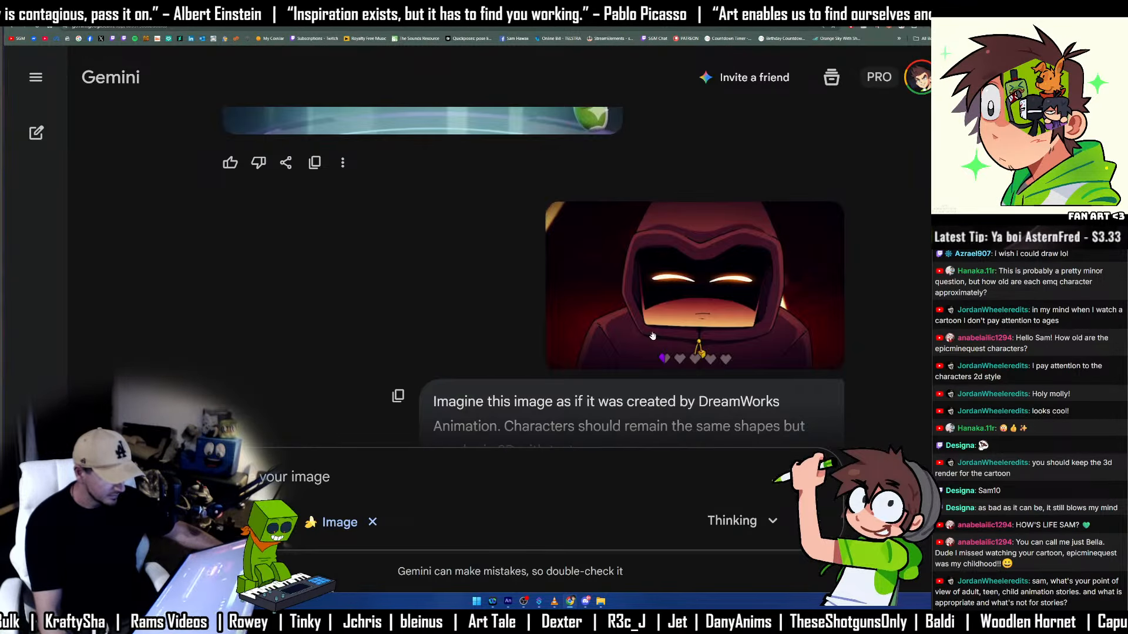
{"action": "scroll", "coordinate": [653, 336], "scroll_direction": "down", "scroll_amount": 3}
{"action": "scroll", "coordinate": [697, 305], "scroll_direction": "up", "scroll_amount": 3}
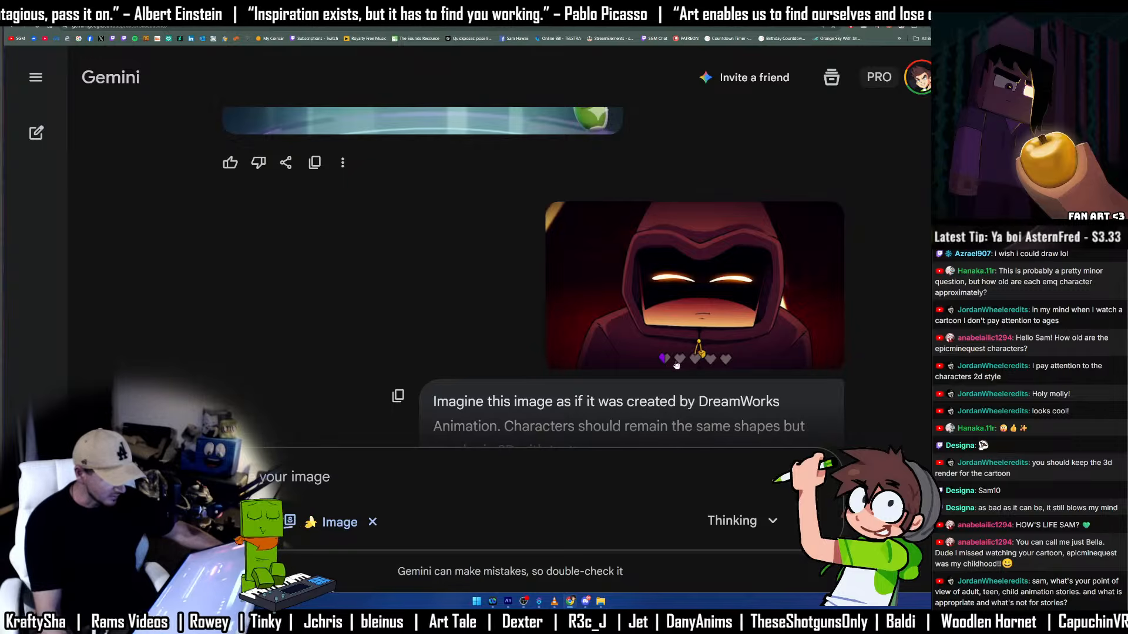
{"action": "scroll", "coordinate": [676, 365], "scroll_direction": "down", "scroll_amount": 1}
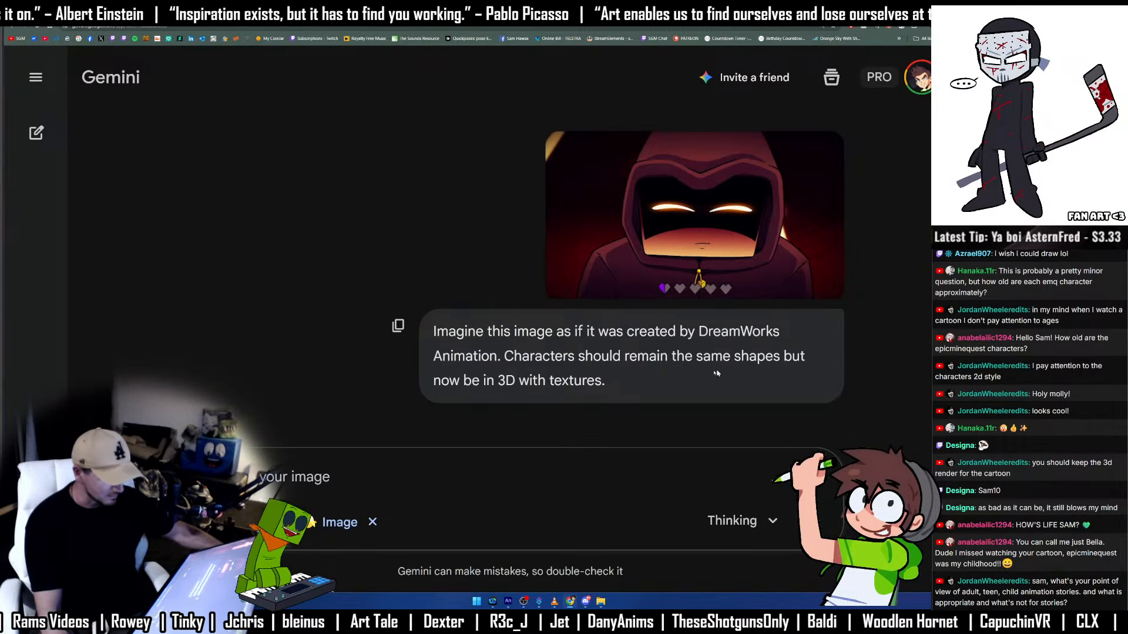
{"action": "scroll", "coordinate": [782, 430], "scroll_direction": "down", "scroll_amount": 5}
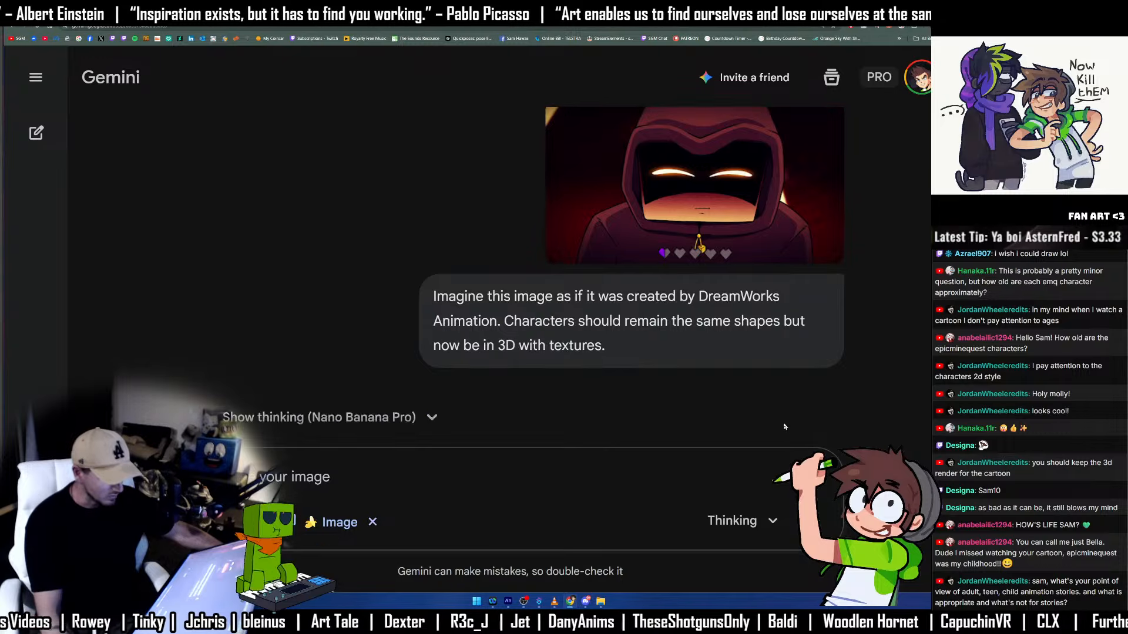
{"action": "left_click", "coordinate": [521, 314]}
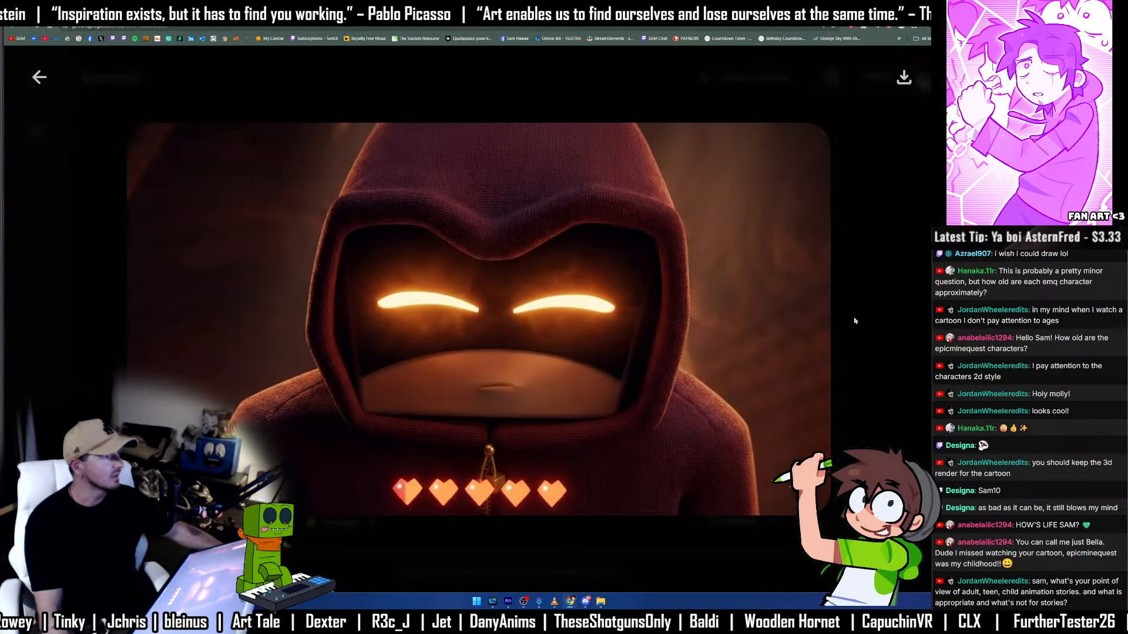
{"action": "key", "text": "Escape"}
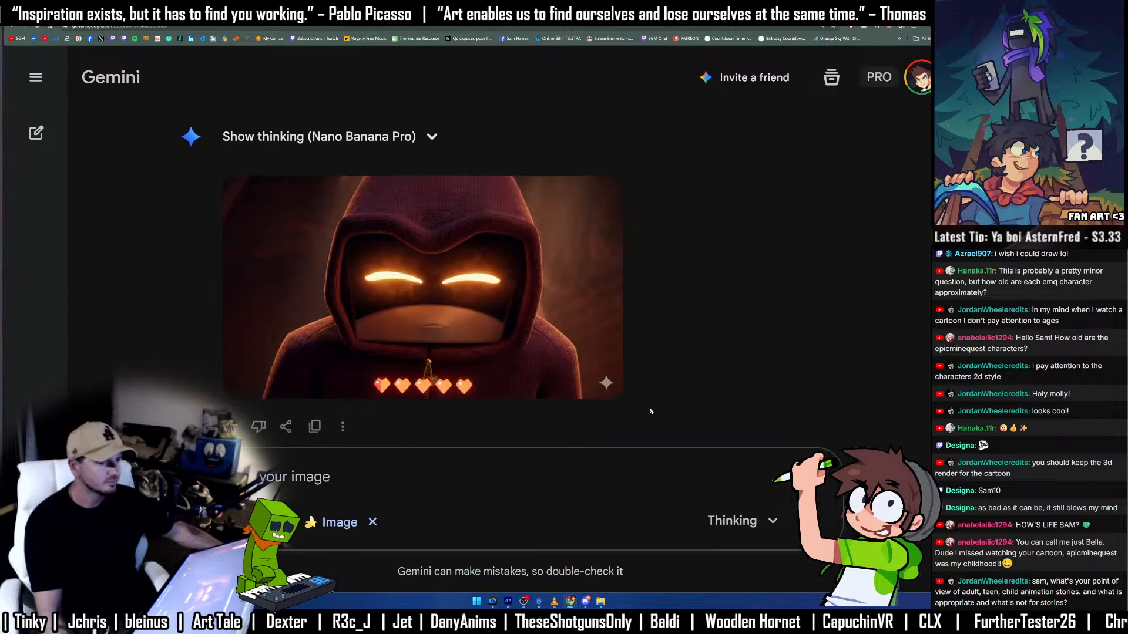
Compare the original image of the purple-hoodie character on the red background with its generated hyper-realistic 3D version.
{"action": "scroll", "coordinate": [646, 411], "scroll_direction": "down", "scroll_amount": 3}
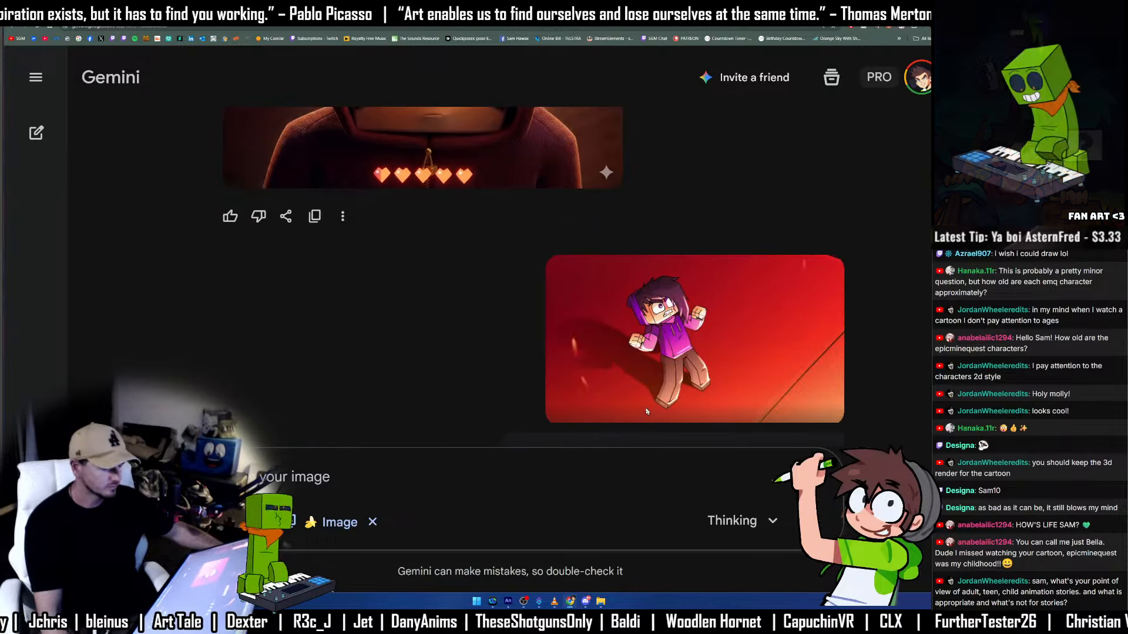
{"action": "scroll", "coordinate": [702, 410], "scroll_direction": "down", "scroll_amount": 1}
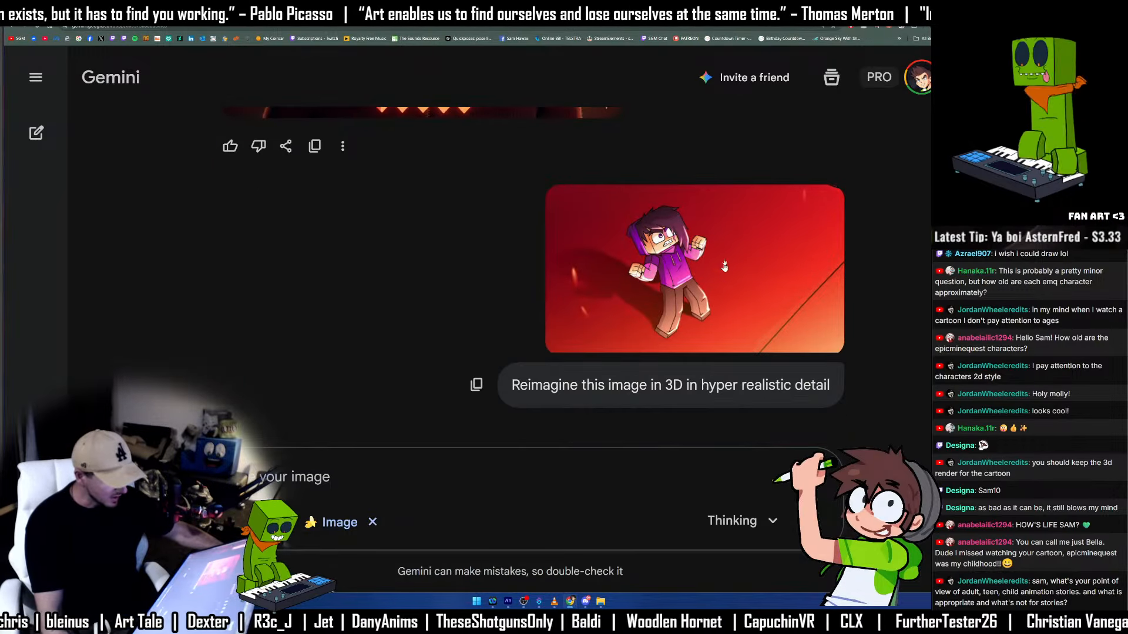
{"action": "scroll", "coordinate": [694, 287], "scroll_direction": "down", "scroll_amount": 2}
{"action": "scroll", "coordinate": [693, 288], "scroll_direction": "down", "scroll_amount": 2}
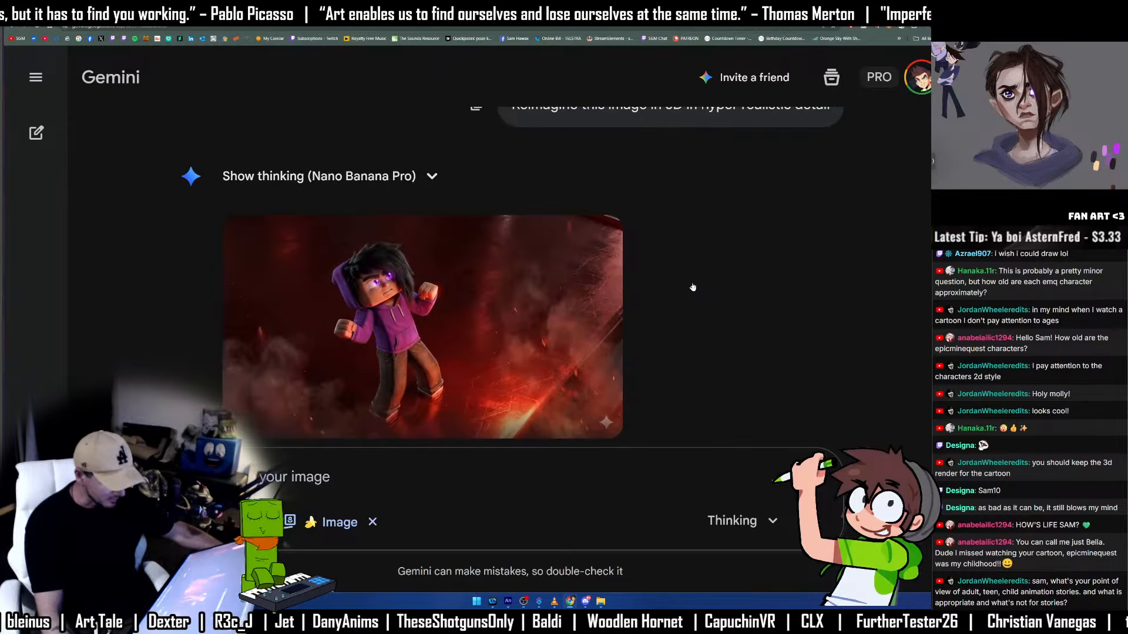
Open the purple-hoodie character's original image and its hyper-realistic 3D version at full size, and review the prompt between them.
{"action": "scroll", "coordinate": [693, 287], "scroll_direction": "up", "scroll_amount": 4}
{"action": "left_click", "coordinate": [758, 305]}
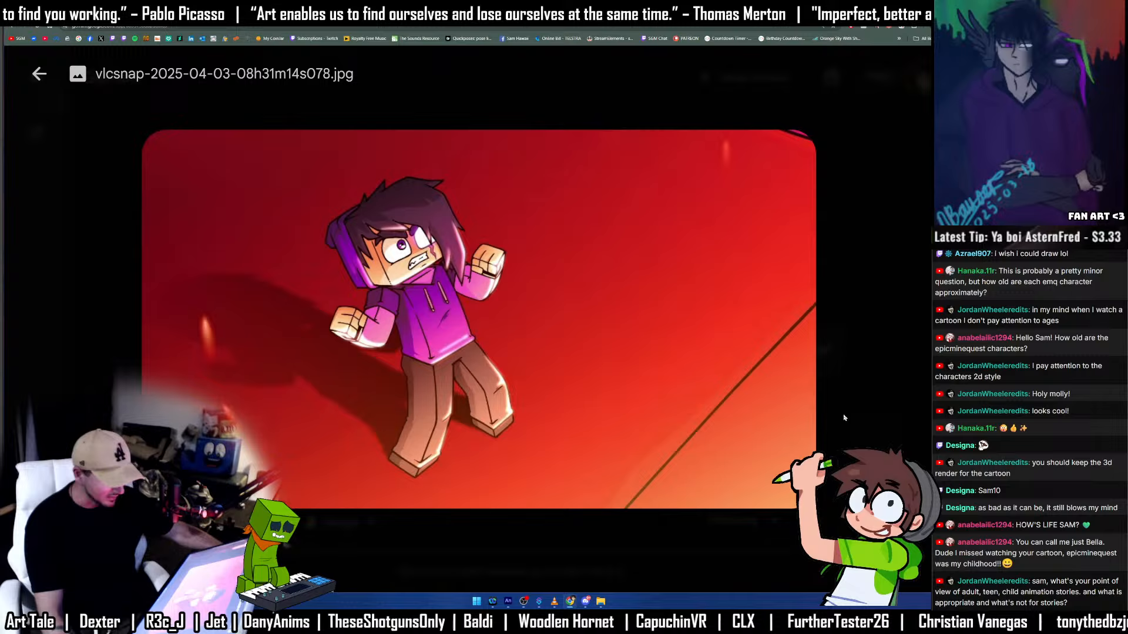
{"action": "left_click", "coordinate": [850, 419]}
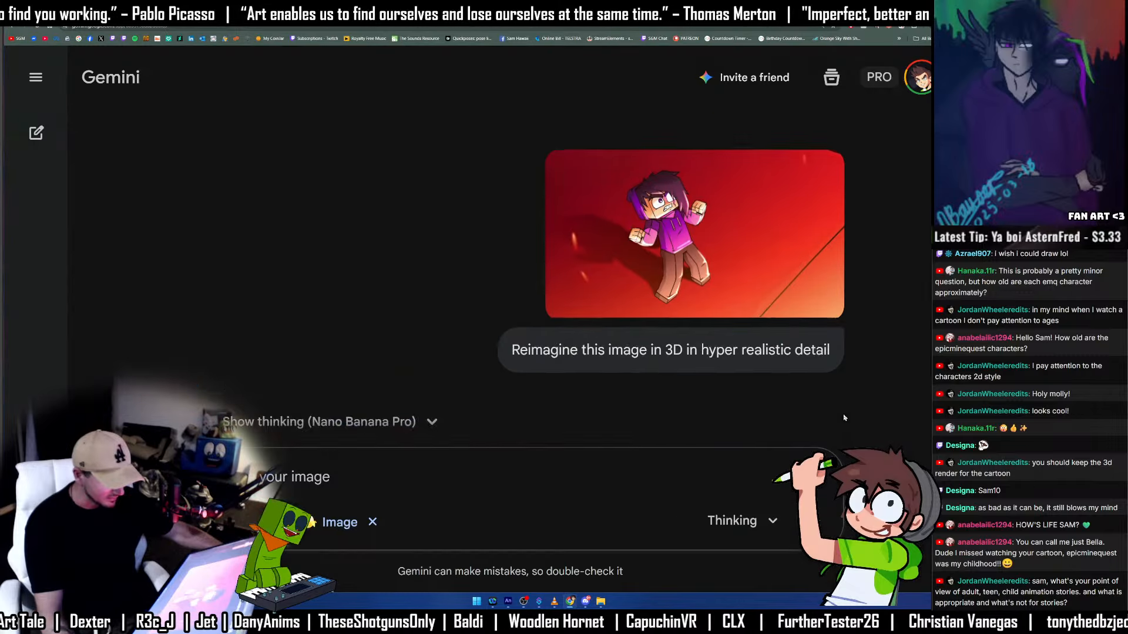
{"action": "scroll", "coordinate": [614, 320], "scroll_direction": "down", "scroll_amount": 3}
{"action": "left_click", "coordinate": [614, 320]}
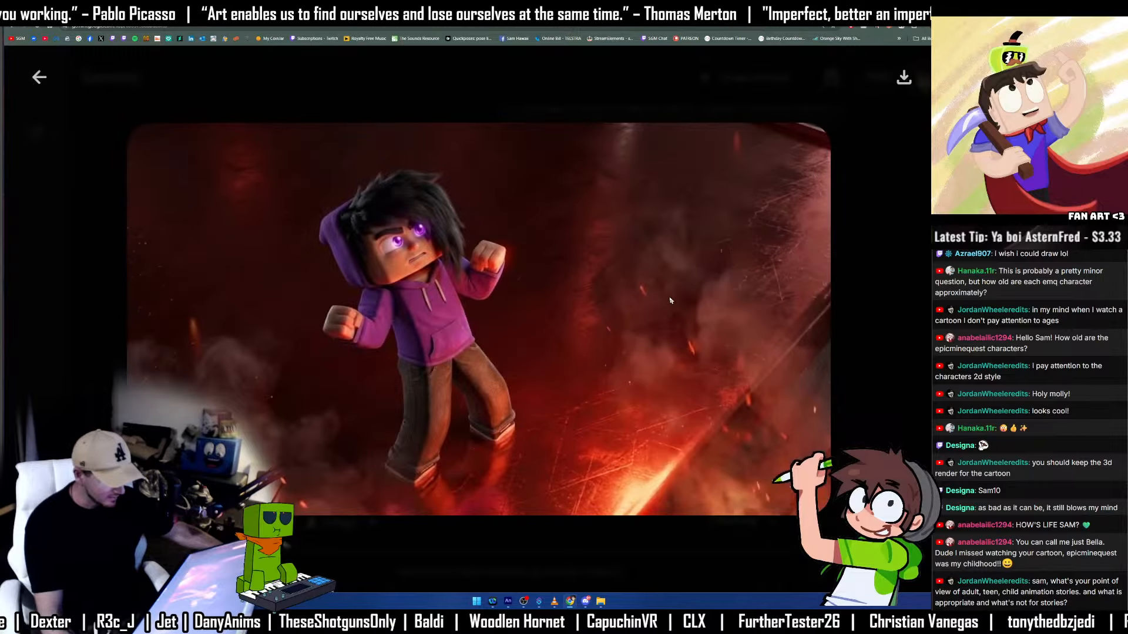
{"action": "left_click", "coordinate": [854, 367]}
{"action": "scroll", "coordinate": [687, 255], "scroll_direction": "up", "scroll_amount": 2}
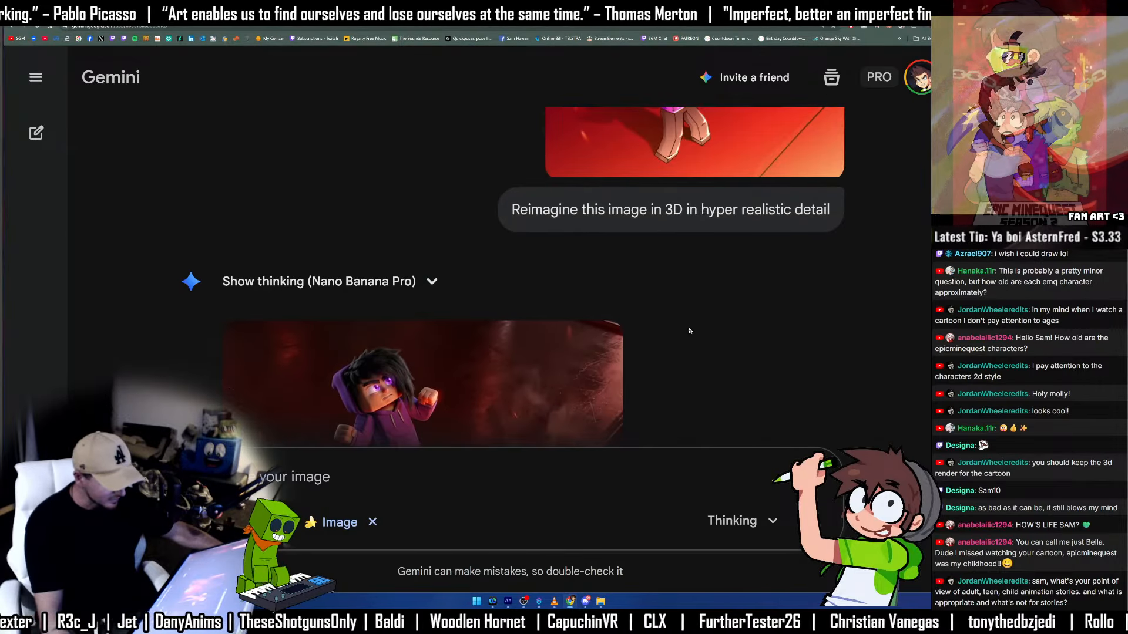
{"action": "scroll", "coordinate": [811, 243], "scroll_direction": "down", "scroll_amount": 3}
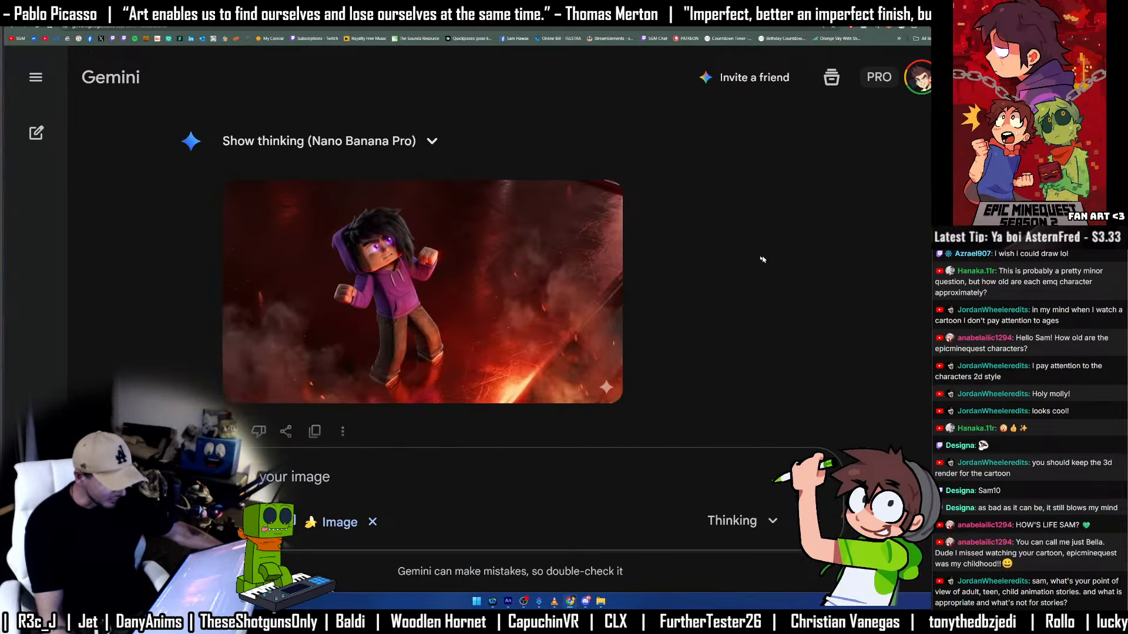
{"action": "left_click", "coordinate": [458, 272]}
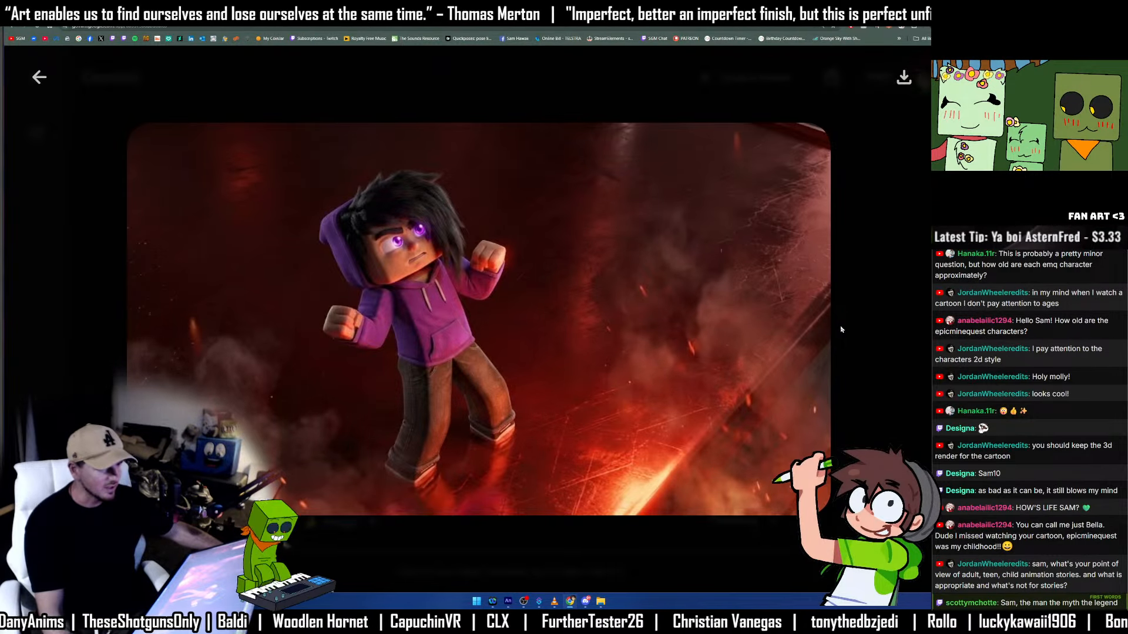
{"action": "left_click", "coordinate": [841, 329]}
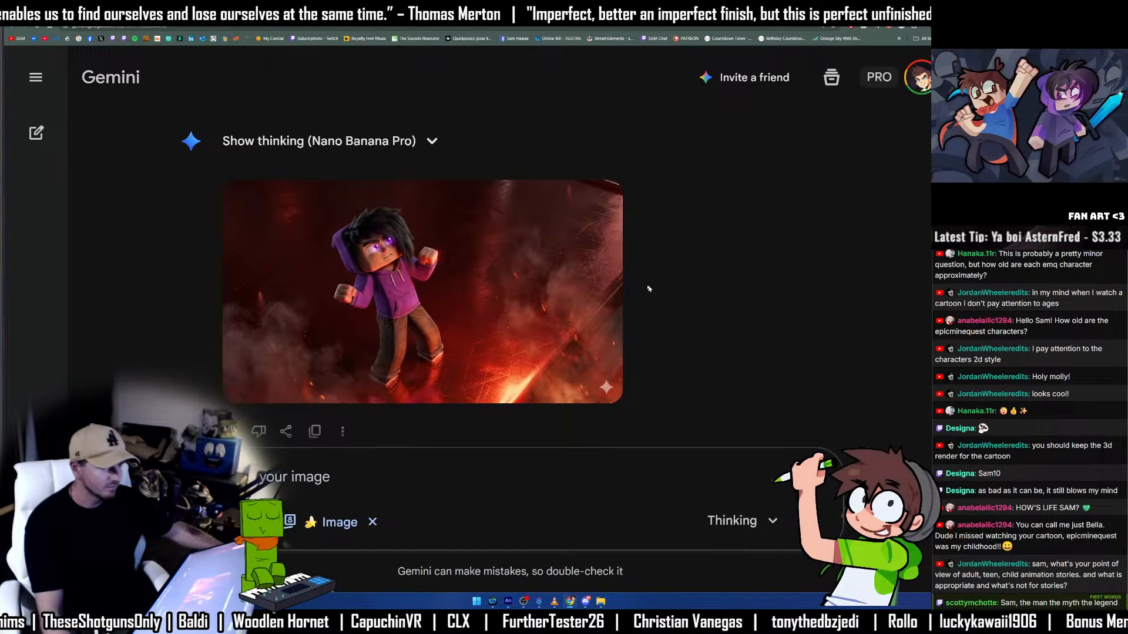
View the generated hyper-realistic image of the two characters in front of lava at full size and compare it with the original shot.
{"action": "scroll", "coordinate": [532, 319], "scroll_direction": "down", "scroll_amount": 5}
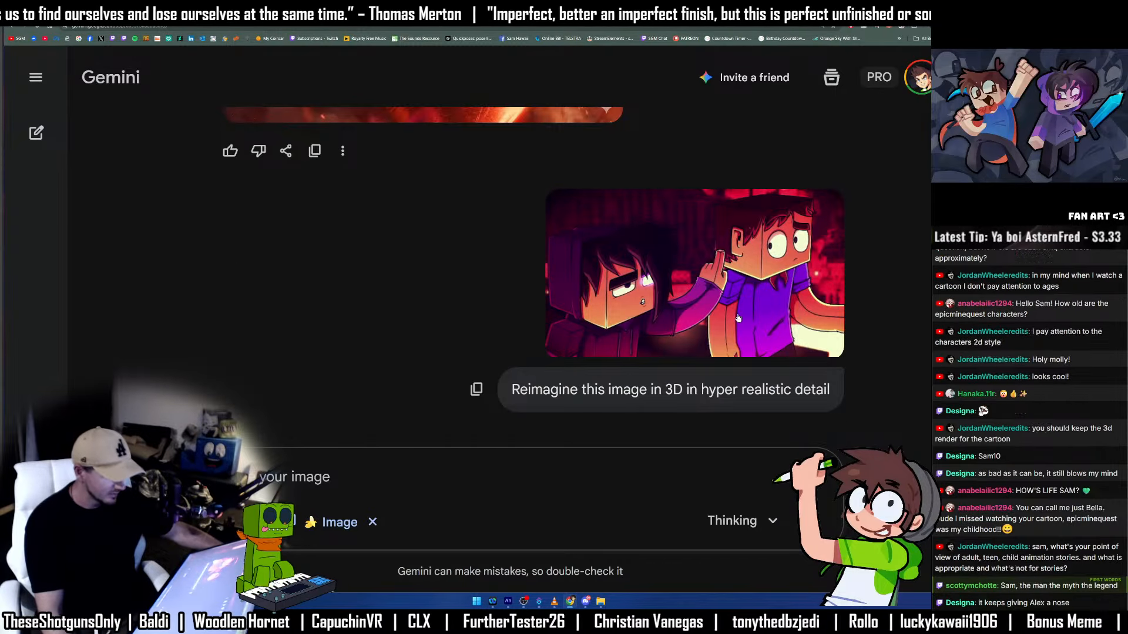
{"action": "scroll", "coordinate": [738, 317], "scroll_direction": "down", "scroll_amount": 5}
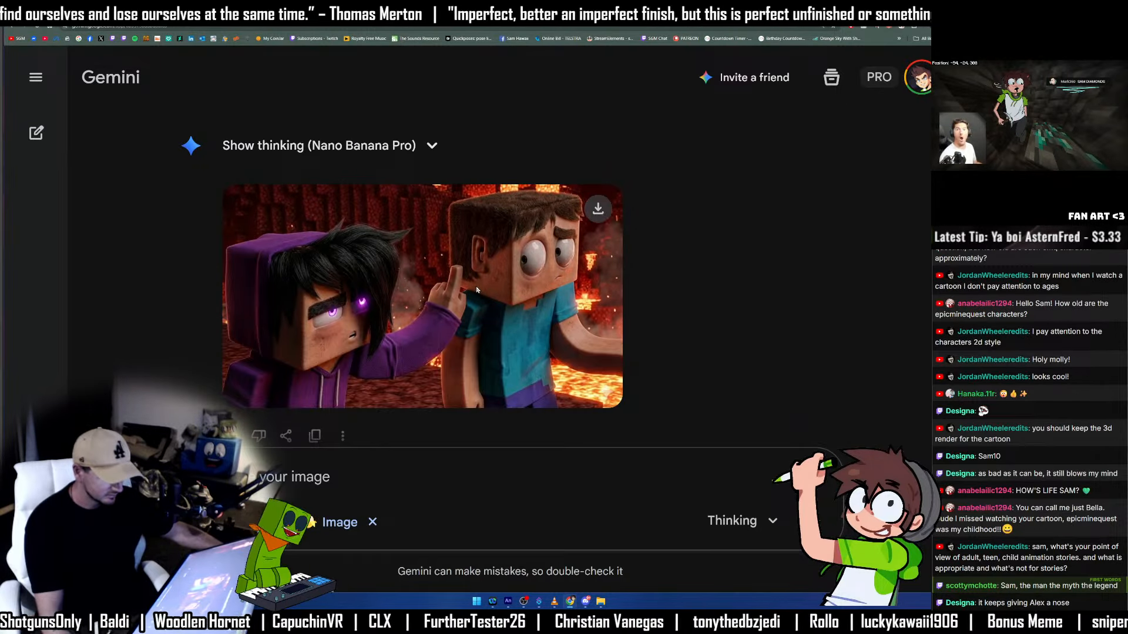
{"action": "left_click", "coordinate": [477, 290]}
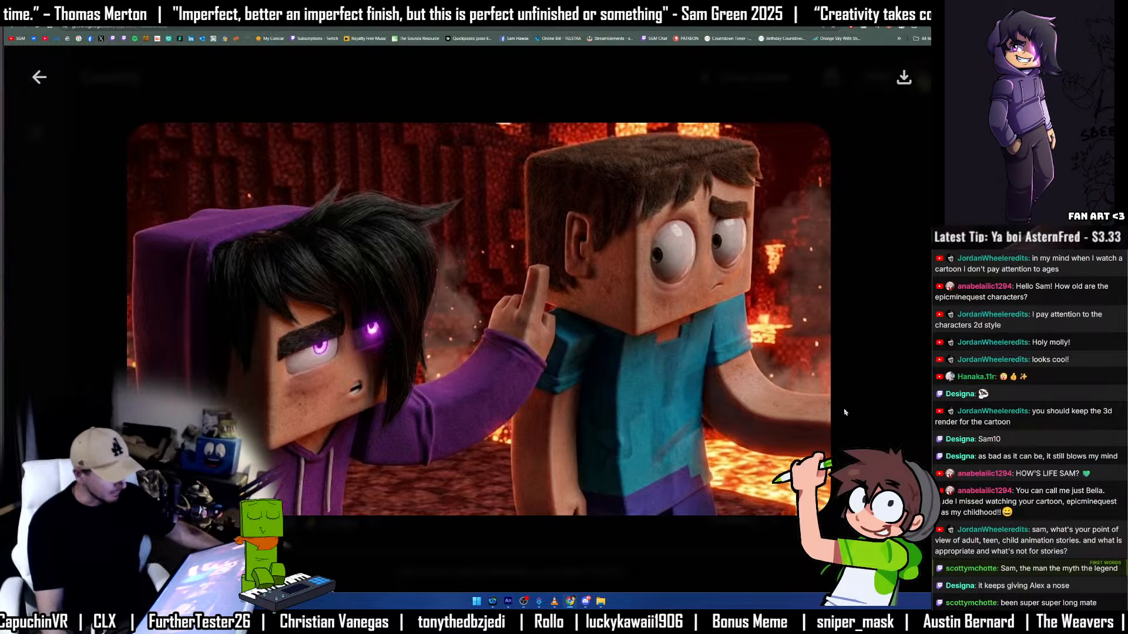
{"action": "key", "text": "Escape"}
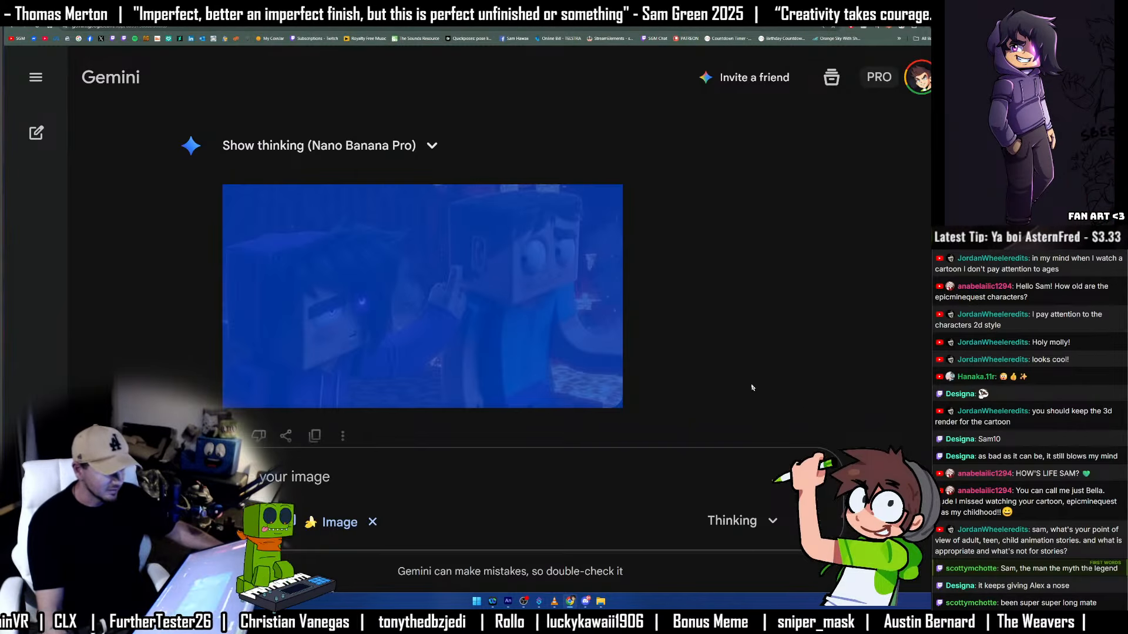
{"action": "scroll", "coordinate": [611, 339], "scroll_direction": "up", "scroll_amount": 4}
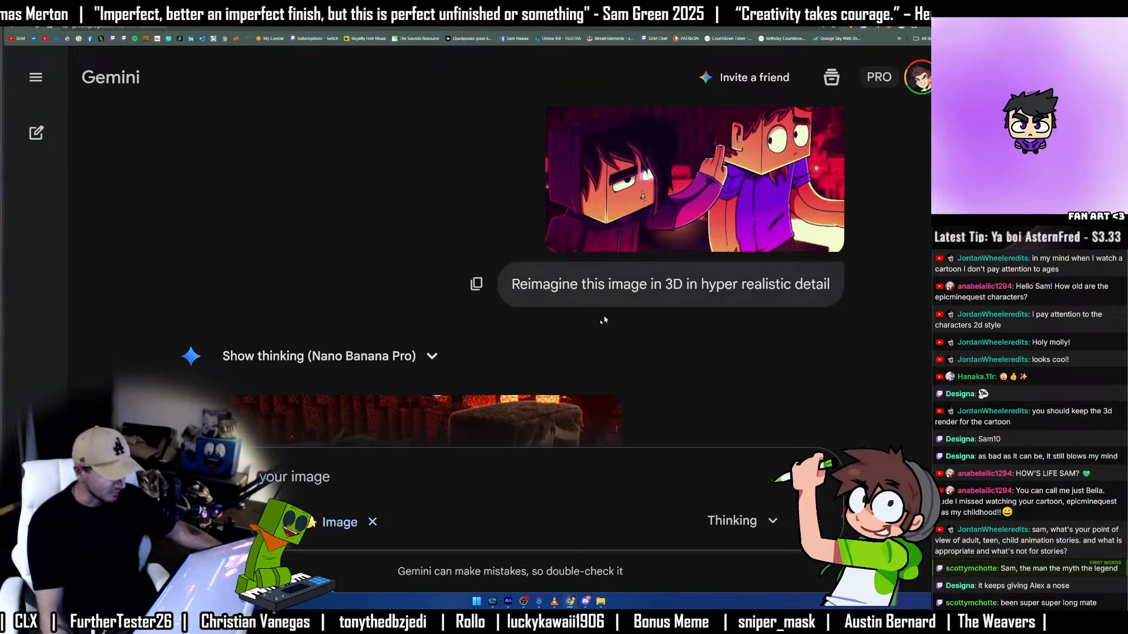
View the original Sonic cartoon image at full size and highlight its prompt "Reimagine this image in 3D in hyper realistic detail".
{"action": "scroll", "coordinate": [604, 321], "scroll_direction": "down", "scroll_amount": 8}
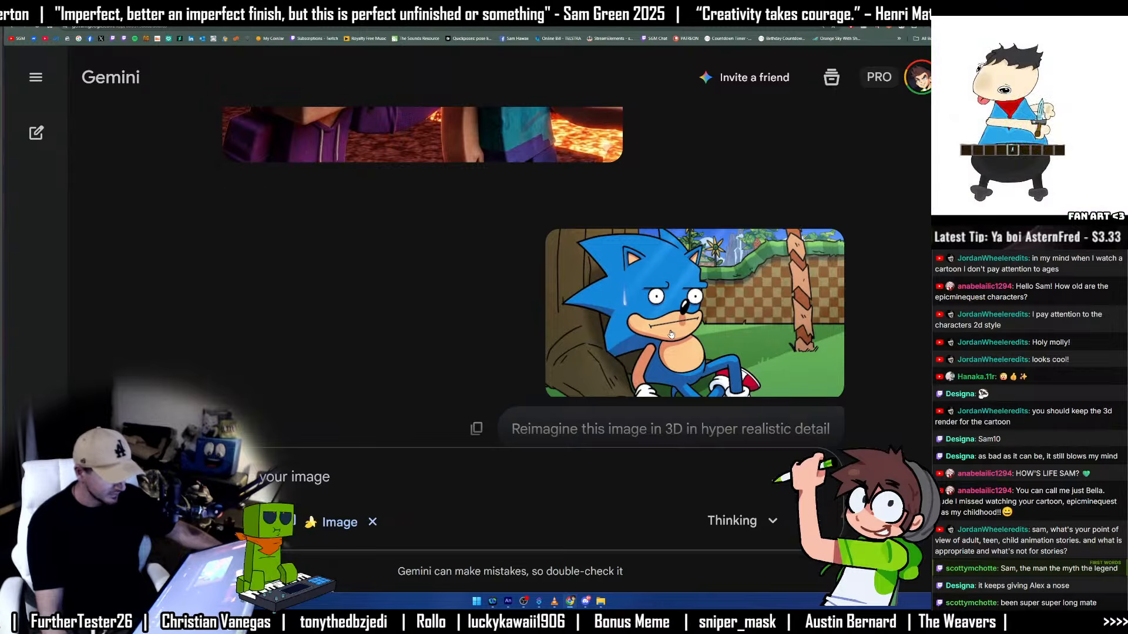
{"action": "scroll", "coordinate": [625, 338], "scroll_direction": "down", "scroll_amount": 1}
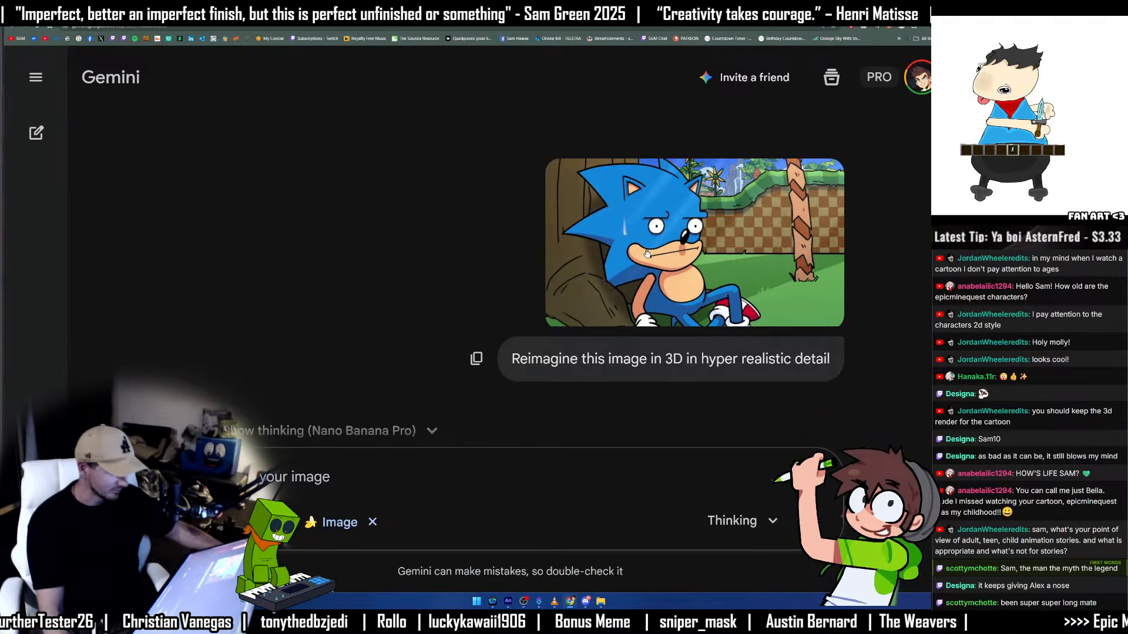
{"action": "left_click", "coordinate": [625, 225]}
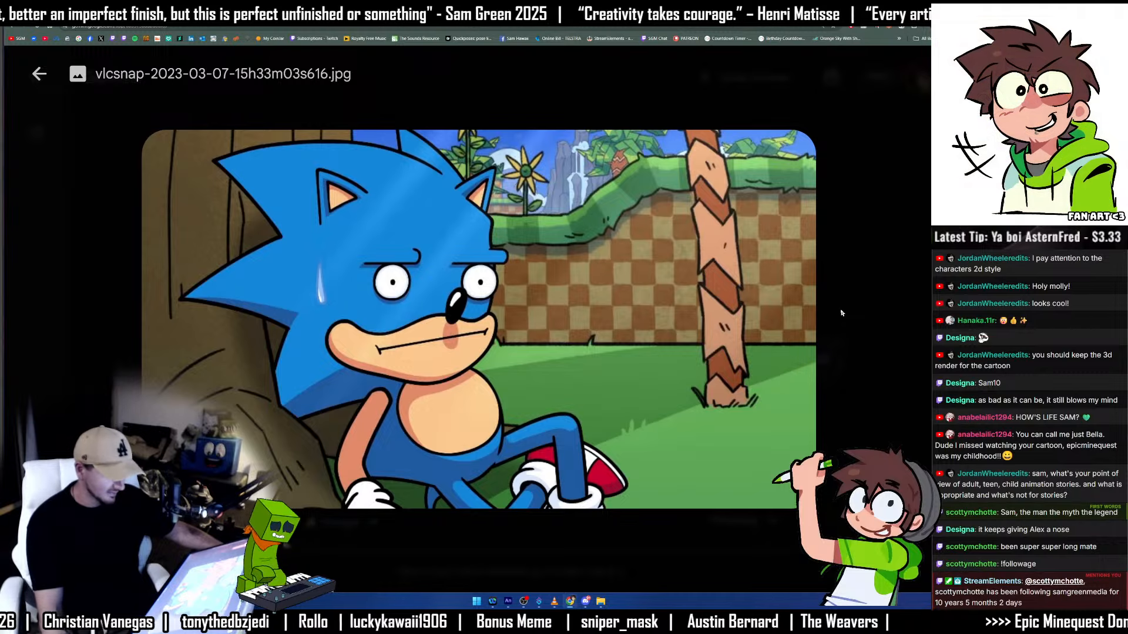
{"action": "left_click", "coordinate": [841, 313]}
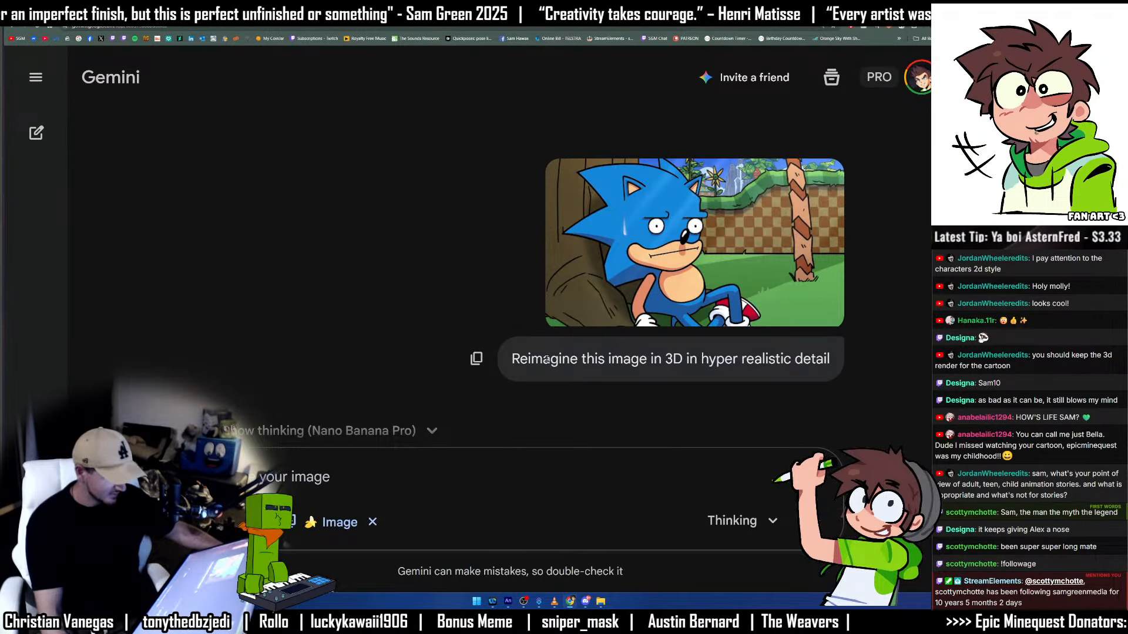
{"action": "left_click_drag", "start_coordinate": [547, 359], "coordinate": [765, 364]}
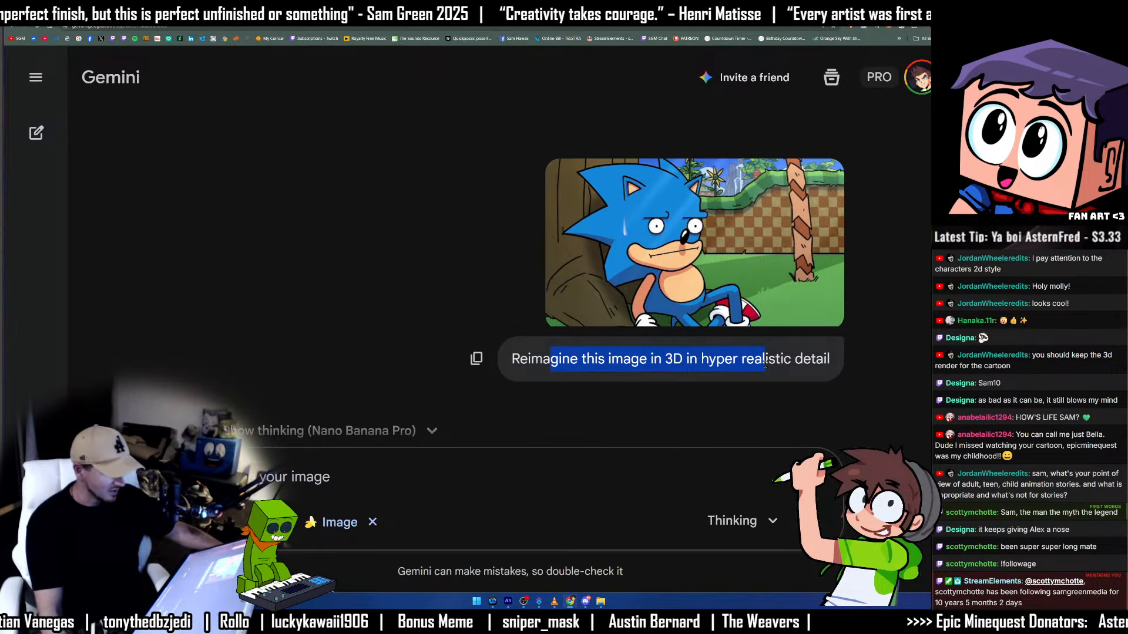
{"action": "left_click", "coordinate": [747, 367]}
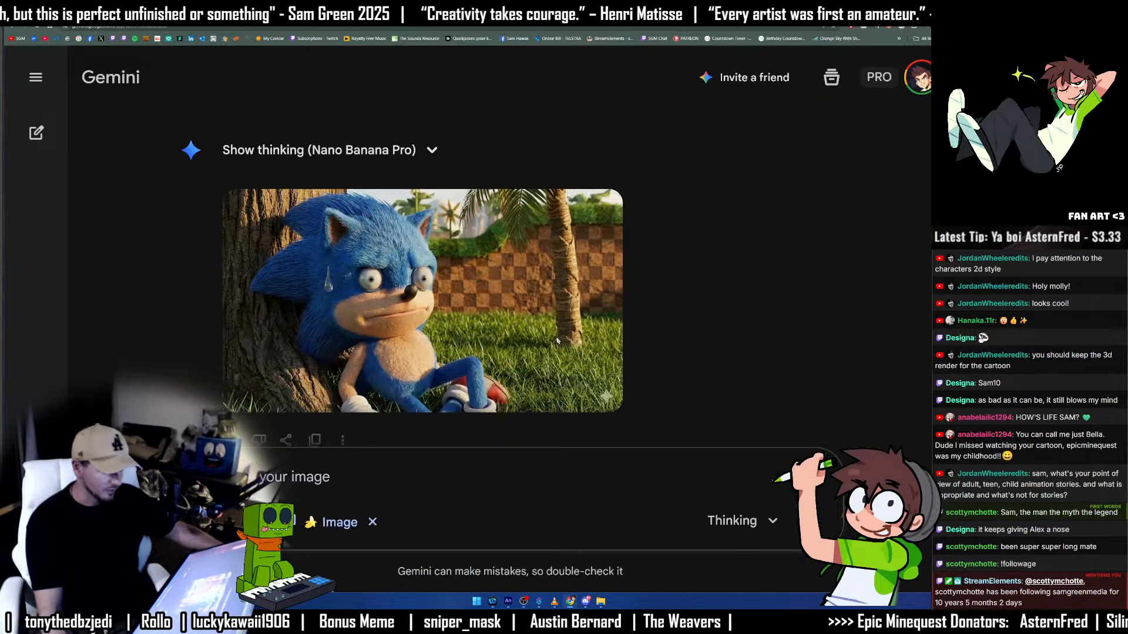
Expand the model's thinking for the Sonic image, highlight the core concept text about the 2D Sonic cartoon, and collapse it again.
{"action": "left_click", "coordinate": [412, 151]}
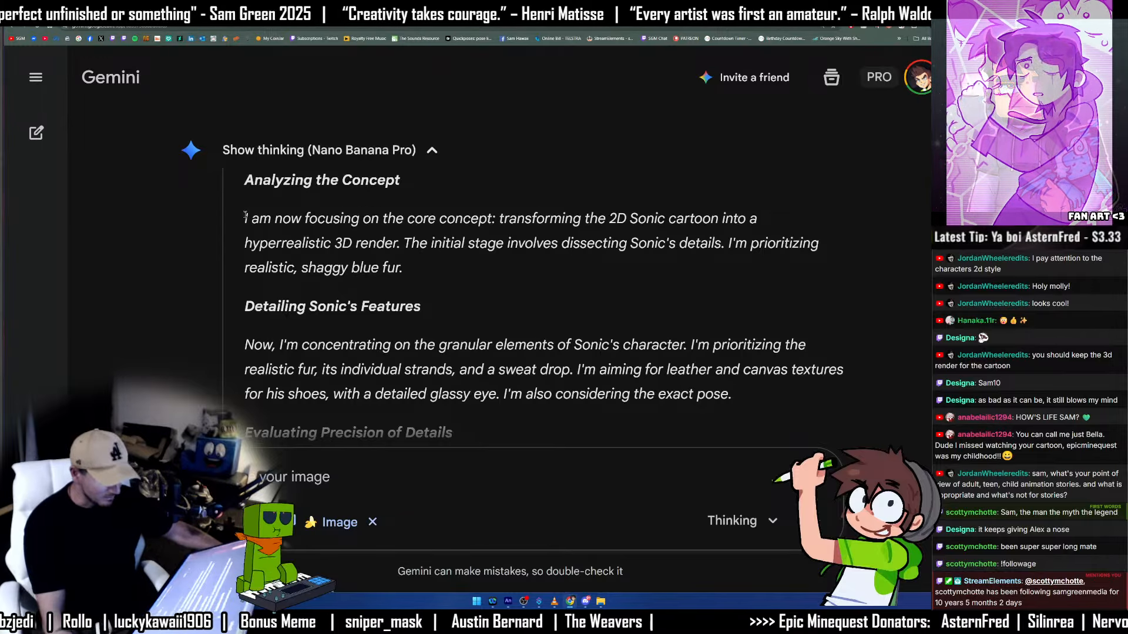
{"action": "left_click_drag", "start_coordinate": [246, 215], "coordinate": [739, 219]}
{"action": "left_click", "coordinate": [603, 219]}
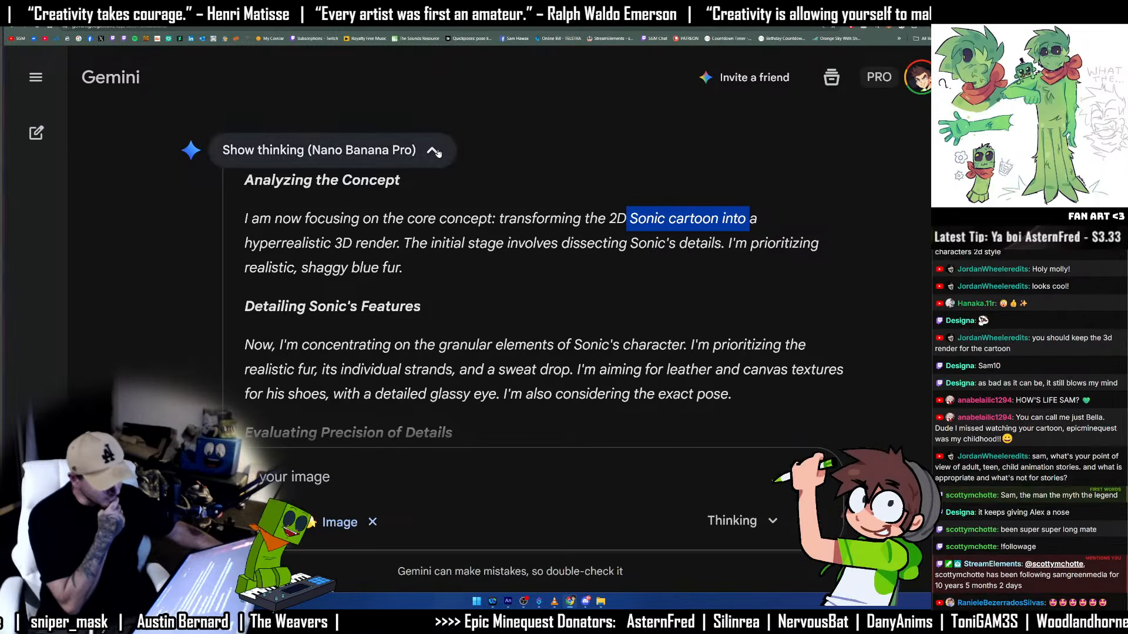
{"action": "left_click", "coordinate": [436, 152]}
Compare the Sonic cartoon with its generated hyper-realistic 3D version and view the generated image at full size.
{"action": "scroll", "coordinate": [695, 369], "scroll_direction": "up", "scroll_amount": 5}
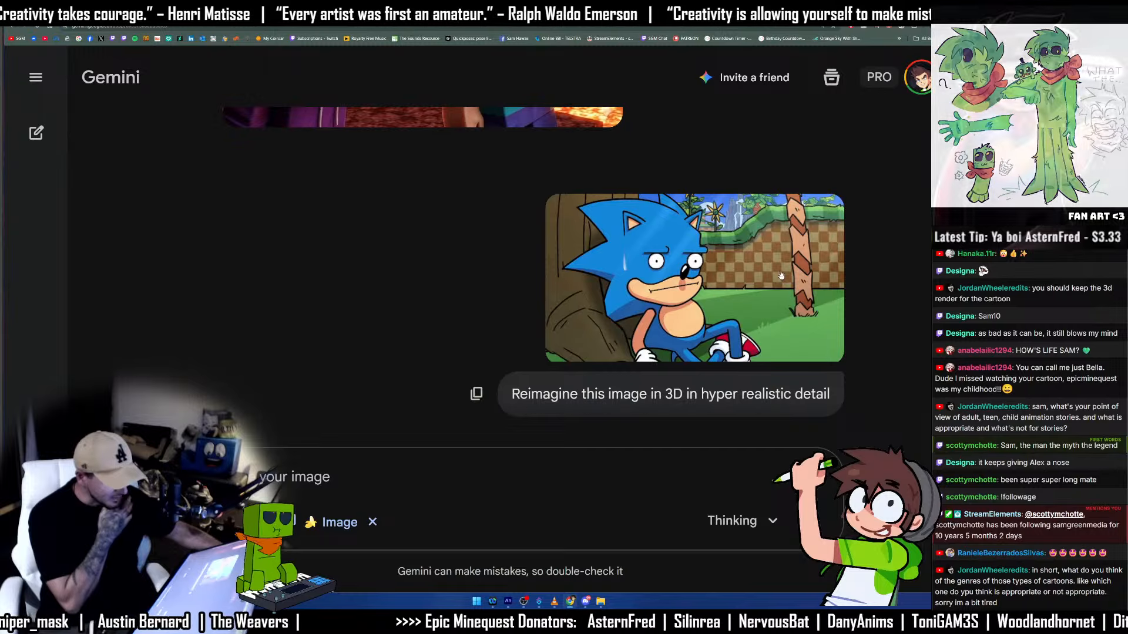
{"action": "scroll", "coordinate": [646, 344], "scroll_direction": "down", "scroll_amount": 4}
{"action": "scroll", "coordinate": [624, 341], "scroll_direction": "down", "scroll_amount": 1}
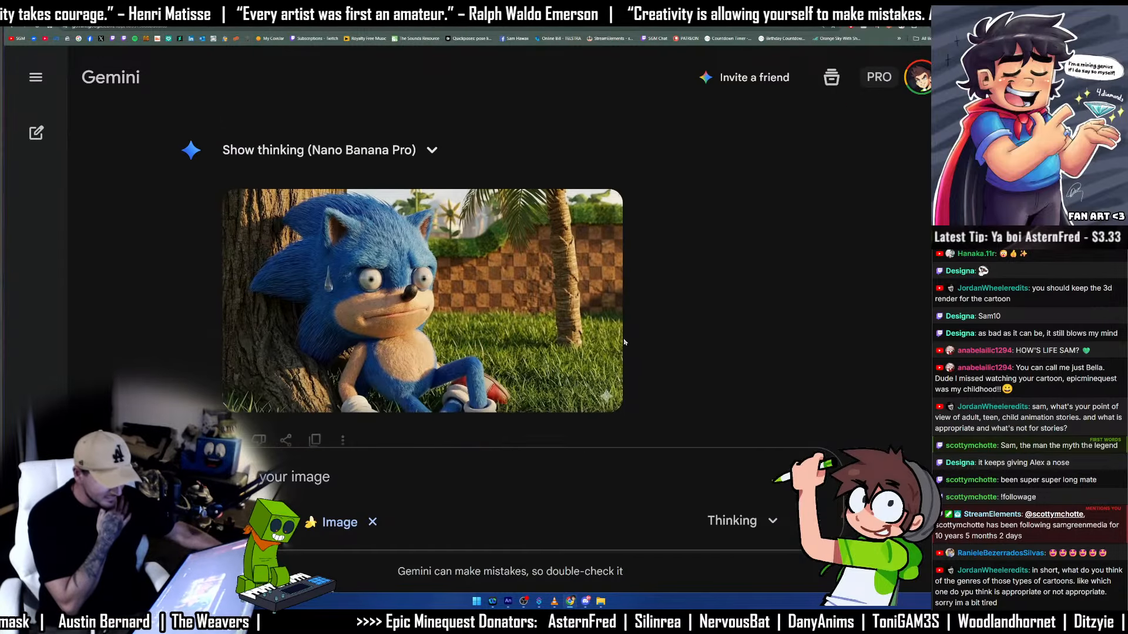
{"action": "left_click", "coordinate": [431, 299]}
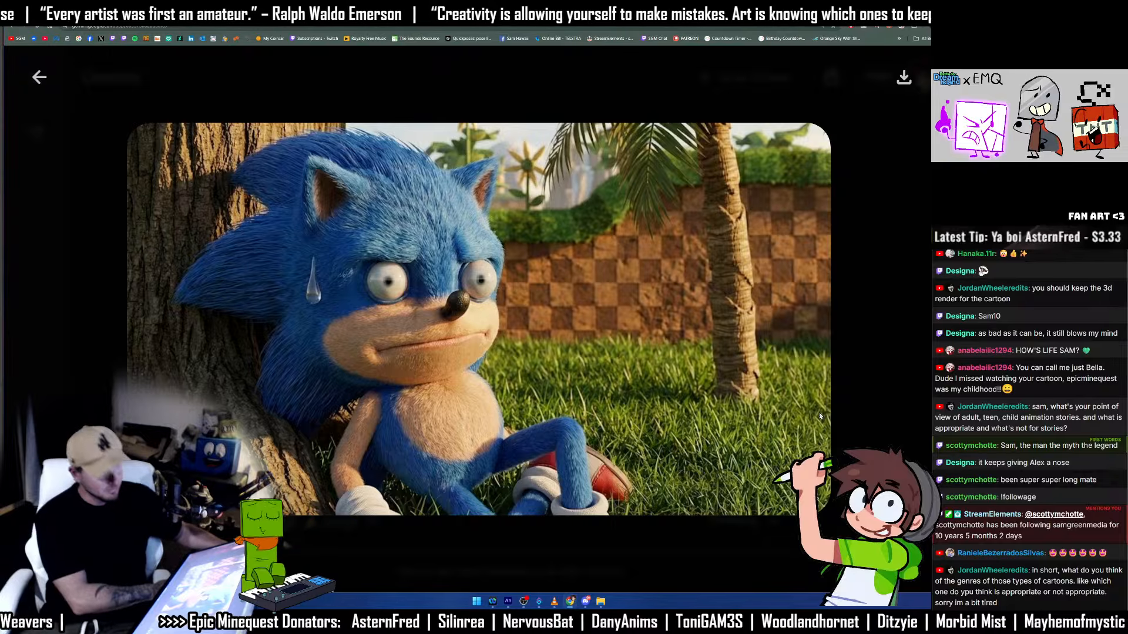
{"action": "key", "text": "Escape"}
Review the follow-up prompt "Make it less detailed and more cartoon like" and view its generated Sonic image at full size.
{"action": "scroll", "coordinate": [604, 371], "scroll_direction": "down", "scroll_amount": 2}
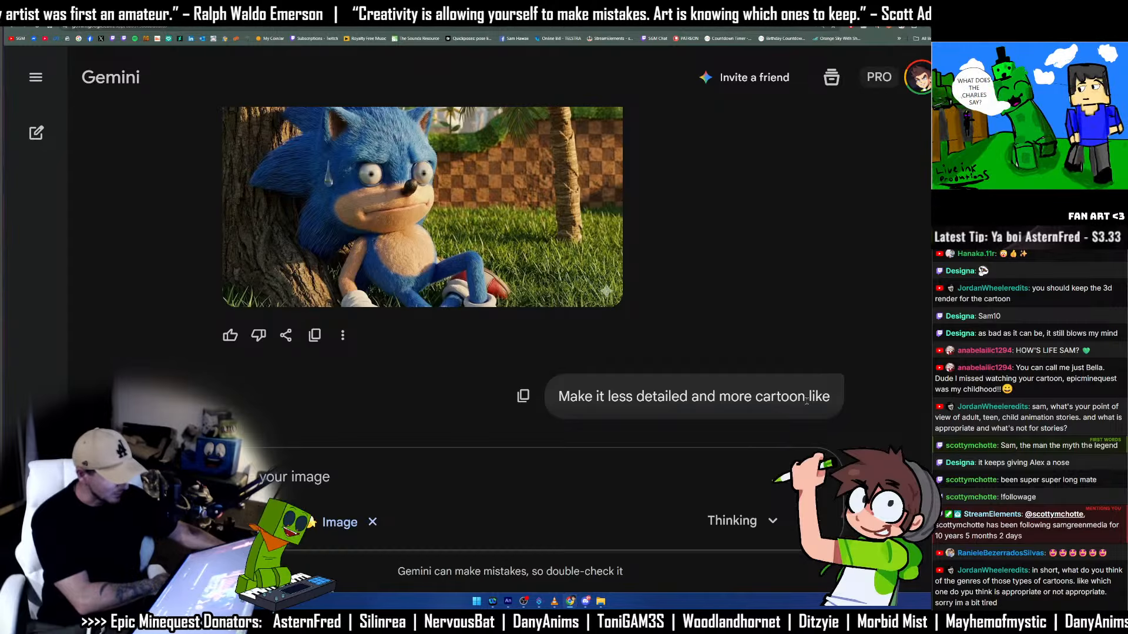
{"action": "scroll", "coordinate": [705, 412], "scroll_direction": "down", "scroll_amount": 6}
{"action": "left_click", "coordinate": [569, 362]}
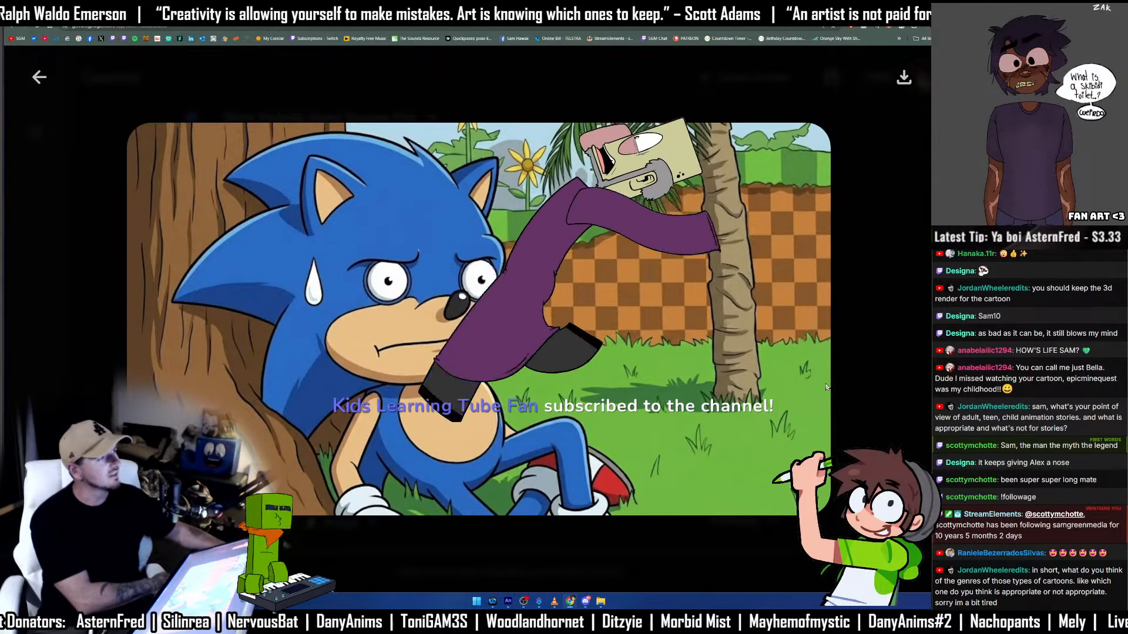
{"action": "left_click", "coordinate": [853, 331]}
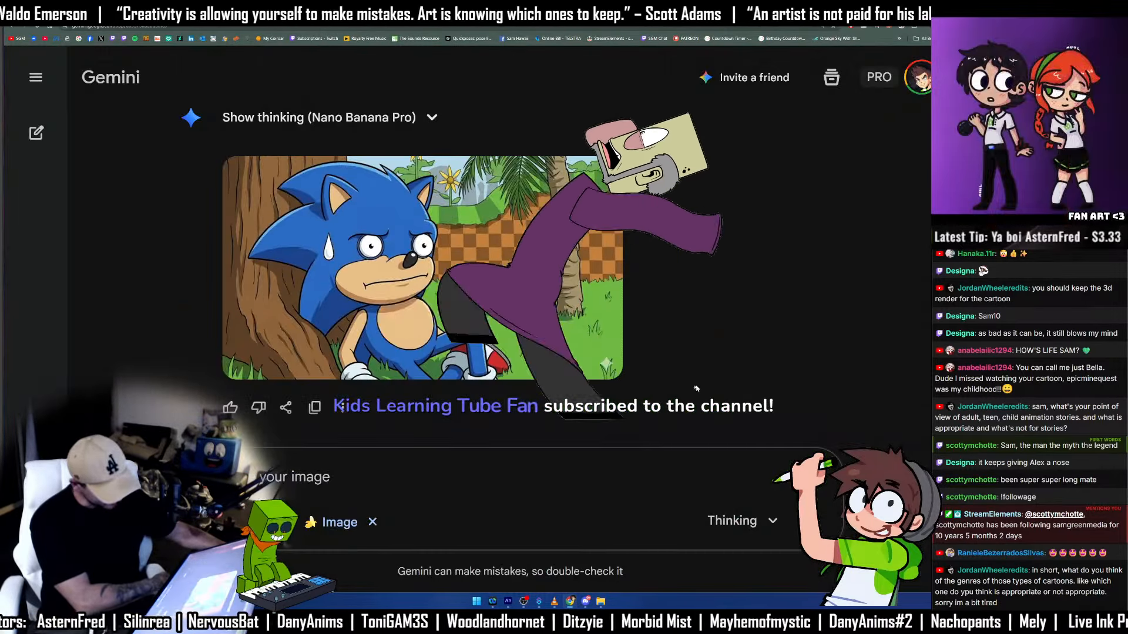
Open the original Sonic cartoon at full size and compare it with the generated cartoon-like and hyper-realistic versions.
{"action": "scroll", "coordinate": [708, 335], "scroll_direction": "up", "scroll_amount": 10}
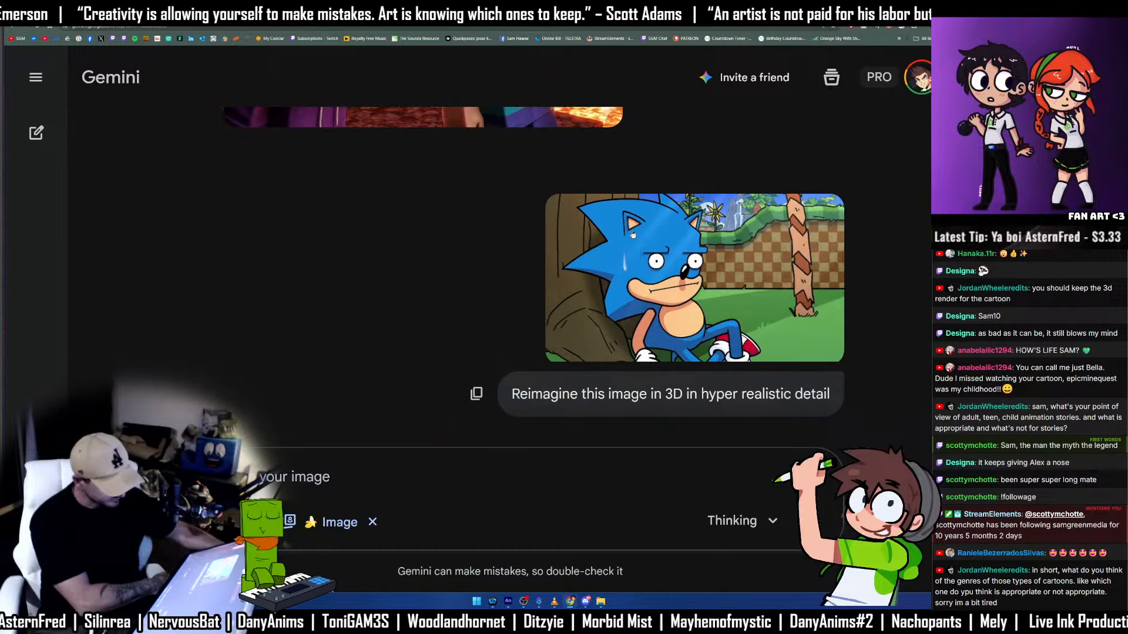
{"action": "left_click", "coordinate": [708, 335]}
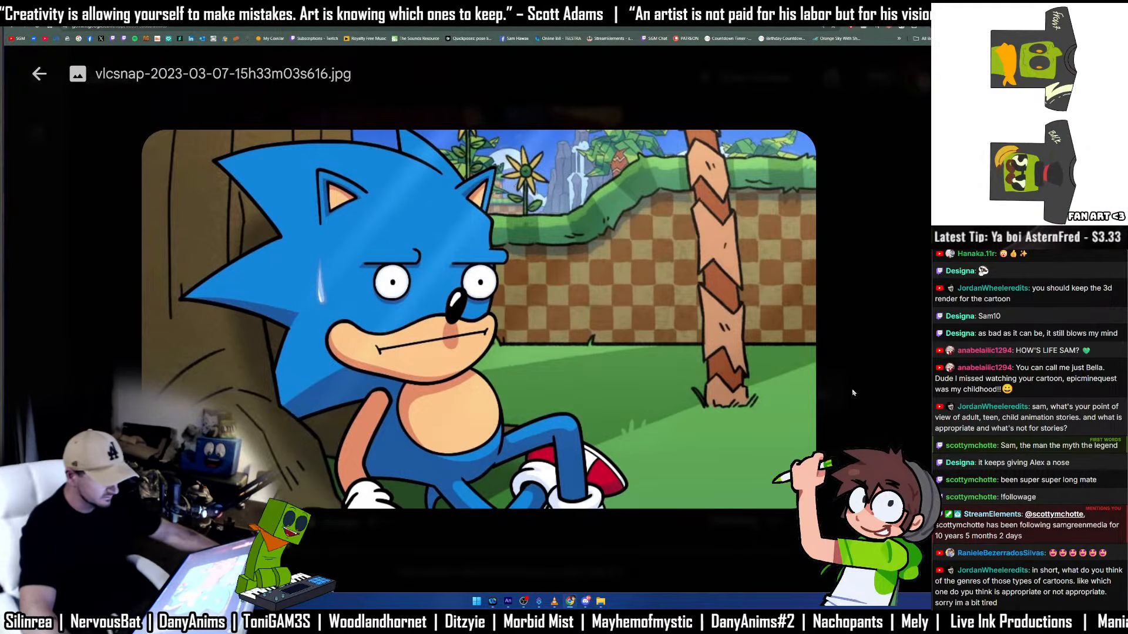
{"action": "left_click", "coordinate": [851, 393]}
{"action": "scroll", "coordinate": [757, 404], "scroll_direction": "down", "scroll_amount": 10}
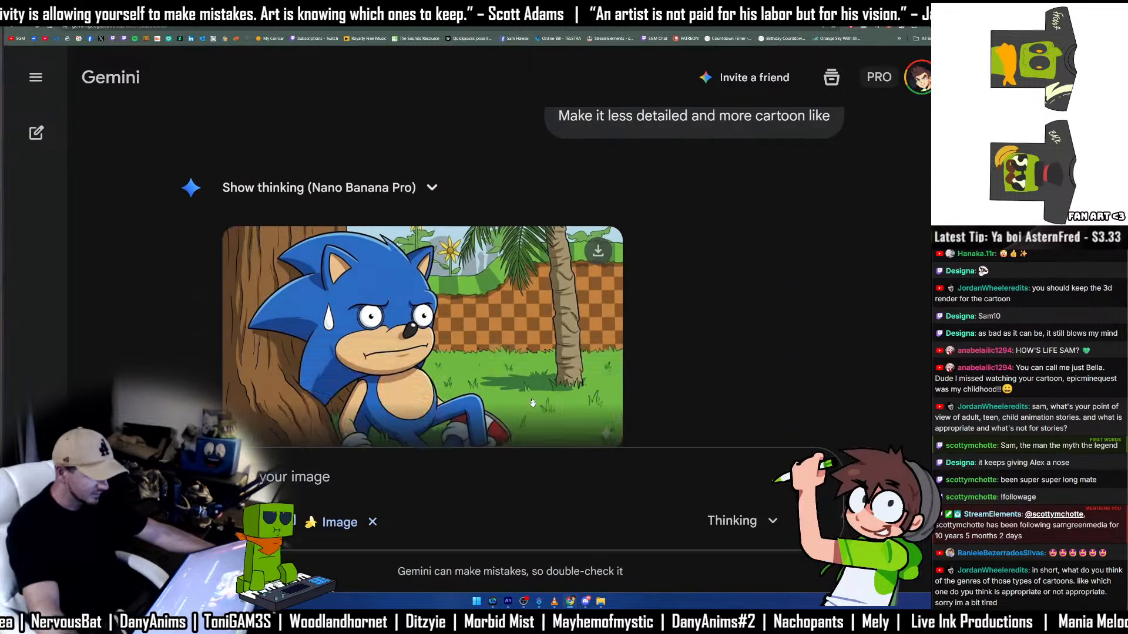
{"action": "scroll", "coordinate": [423, 294], "scroll_direction": "up", "scroll_amount": 5}
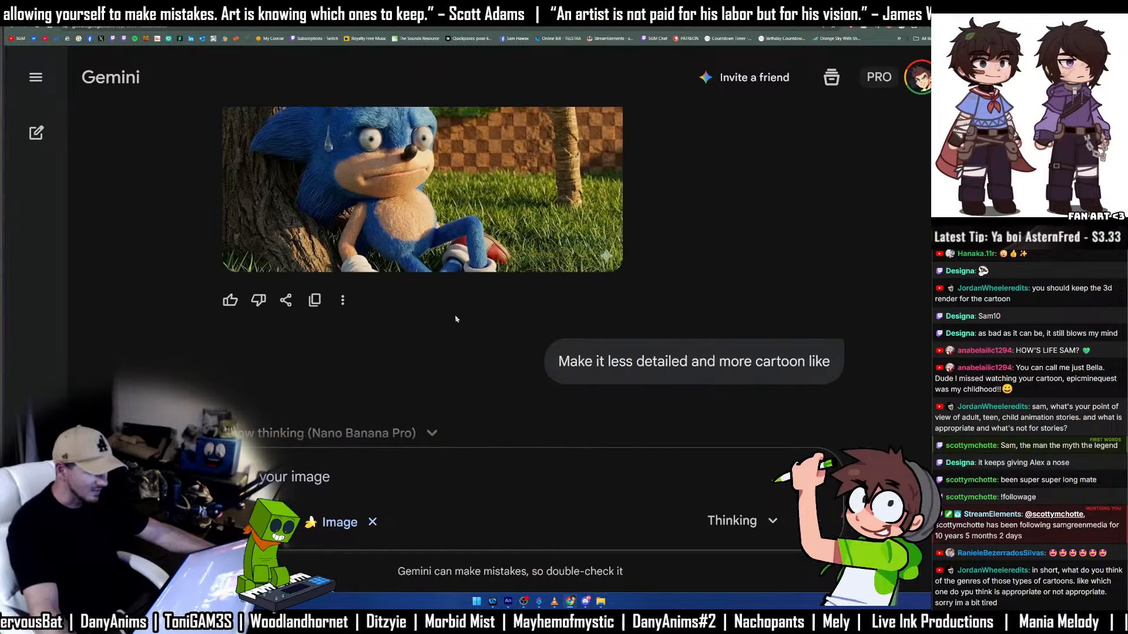
{"action": "left_click", "coordinate": [365, 288]}
{"action": "key", "text": "Escape"}
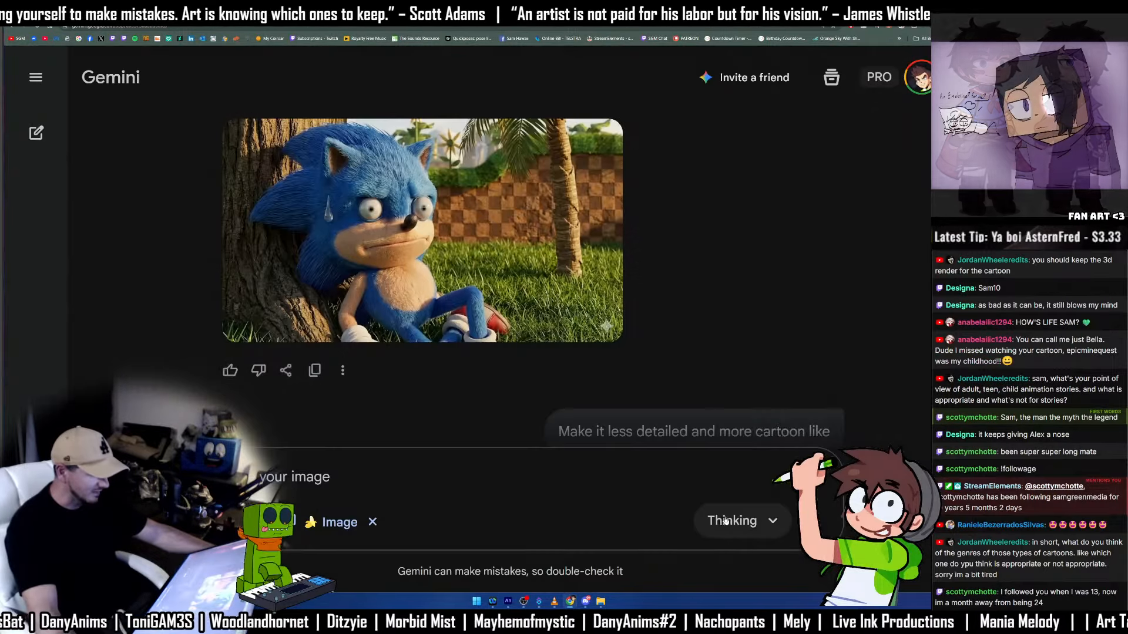
Compare the Sonic versions down to the "Make it 3D very low textures" prompt and open its generated image at full size.
{"action": "scroll", "coordinate": [607, 353], "scroll_direction": "down", "scroll_amount": 8}
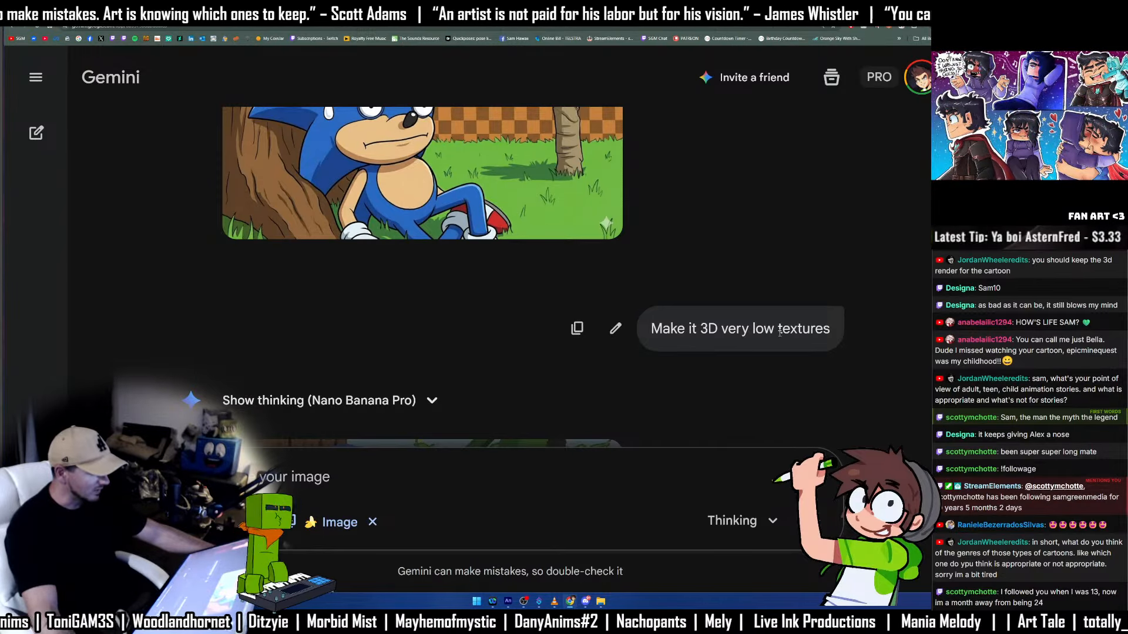
{"action": "scroll", "coordinate": [695, 381], "scroll_direction": "down", "scroll_amount": 6}
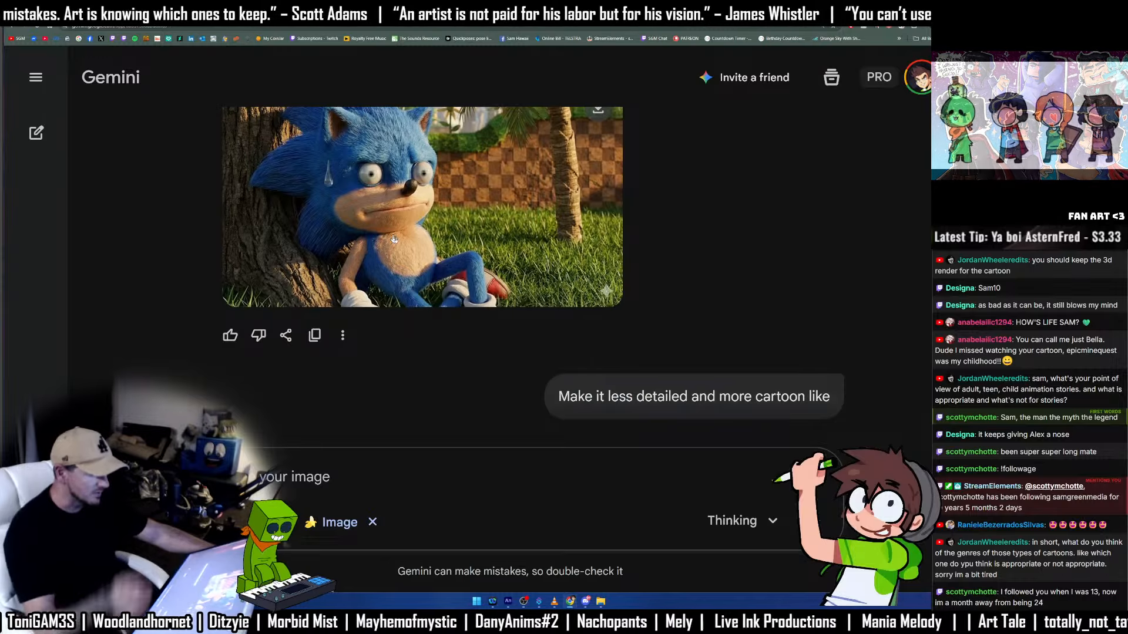
{"action": "scroll", "coordinate": [405, 254], "scroll_direction": "up", "scroll_amount": 1}
{"action": "scroll", "coordinate": [405, 254], "scroll_direction": "down", "scroll_amount": 10}
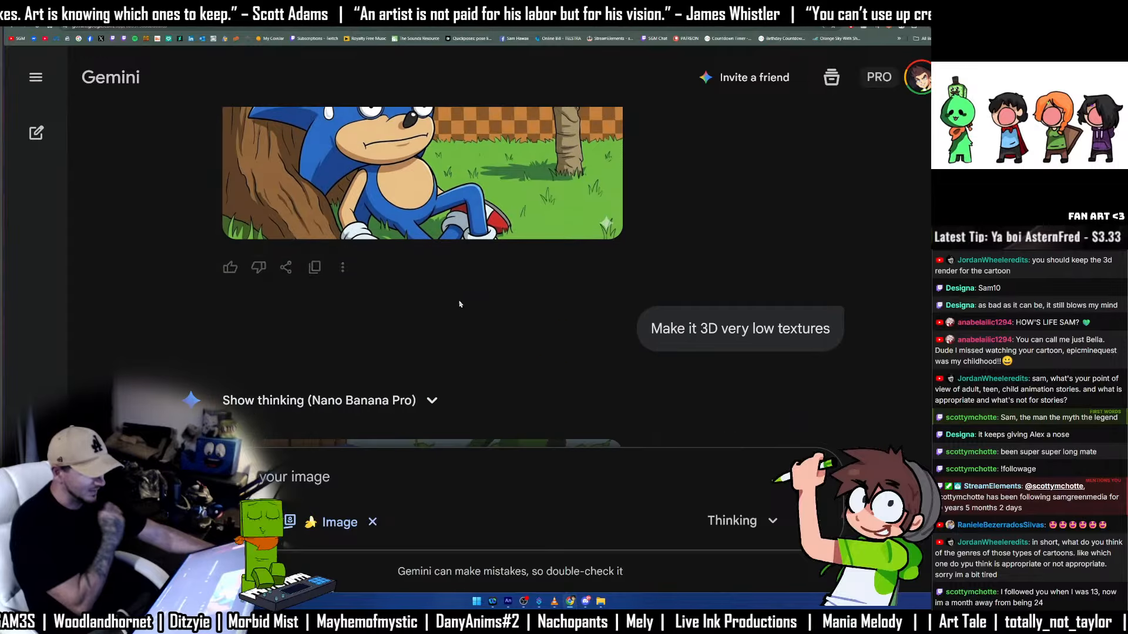
{"action": "scroll", "coordinate": [466, 298], "scroll_direction": "down", "scroll_amount": 1}
{"action": "left_click", "coordinate": [465, 289]}
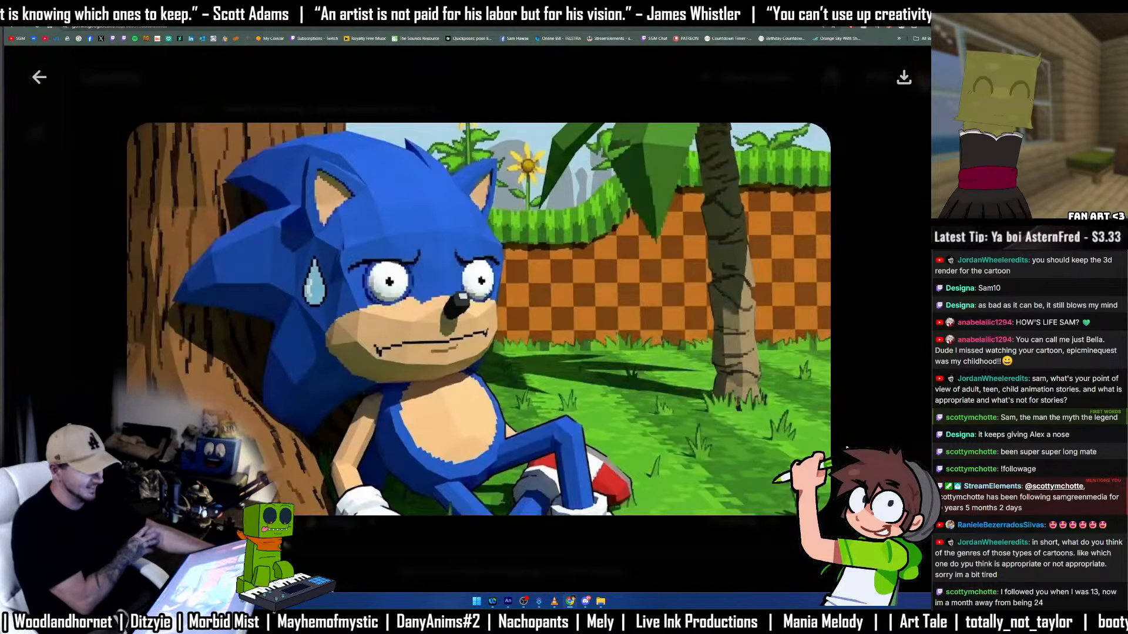
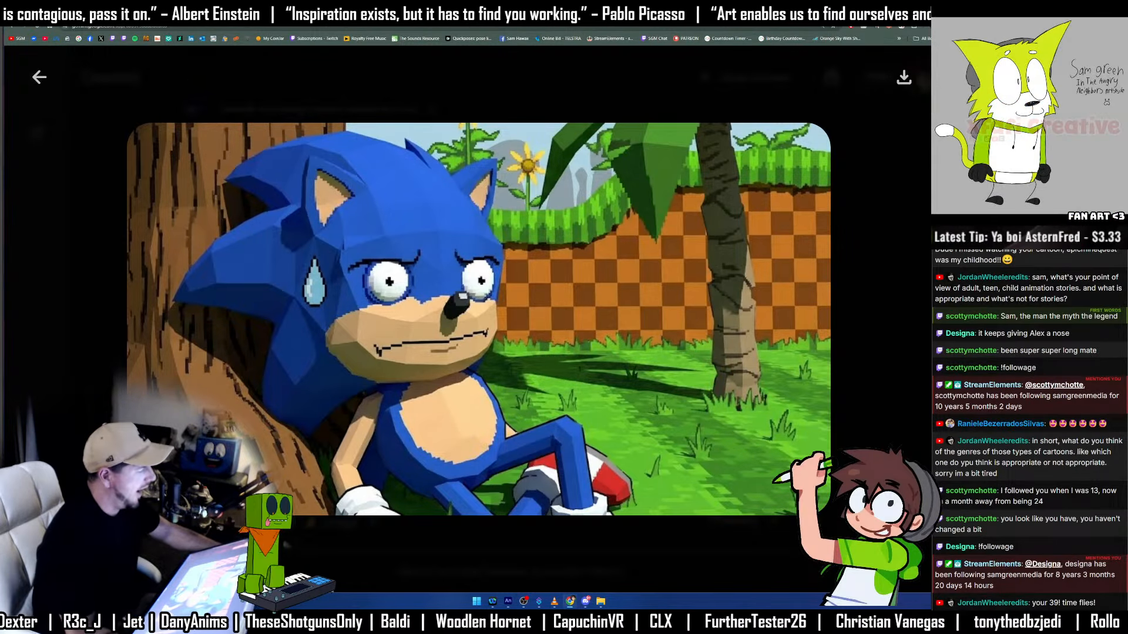
Switch to Adobe Animate and play back the red-brick shot from the character with outstretched arms into the corridor.
{"action": "key", "text": "alt+Tab"}
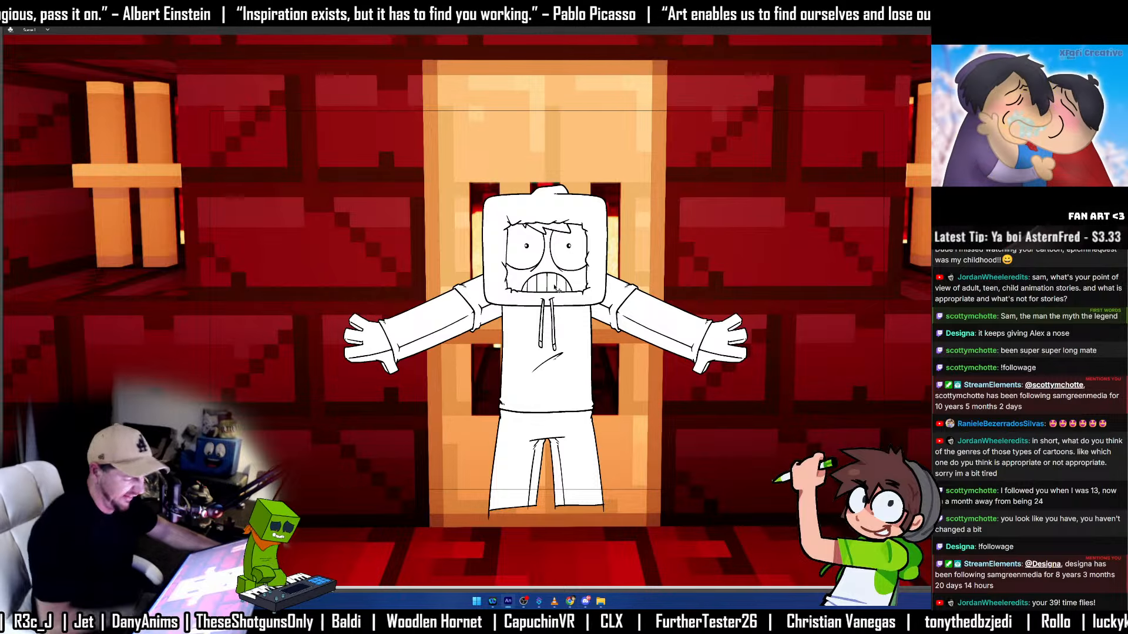
{"action": "key", "text": "F4"}
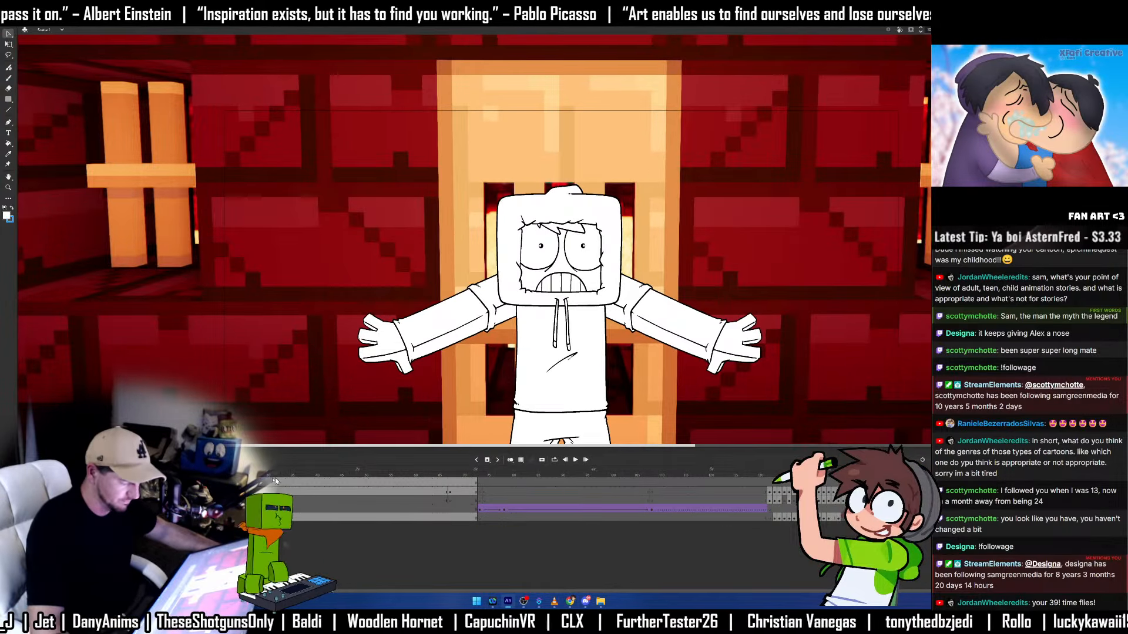
{"action": "left_click", "coordinate": [442, 476]}
{"action": "key", "text": "Return"}
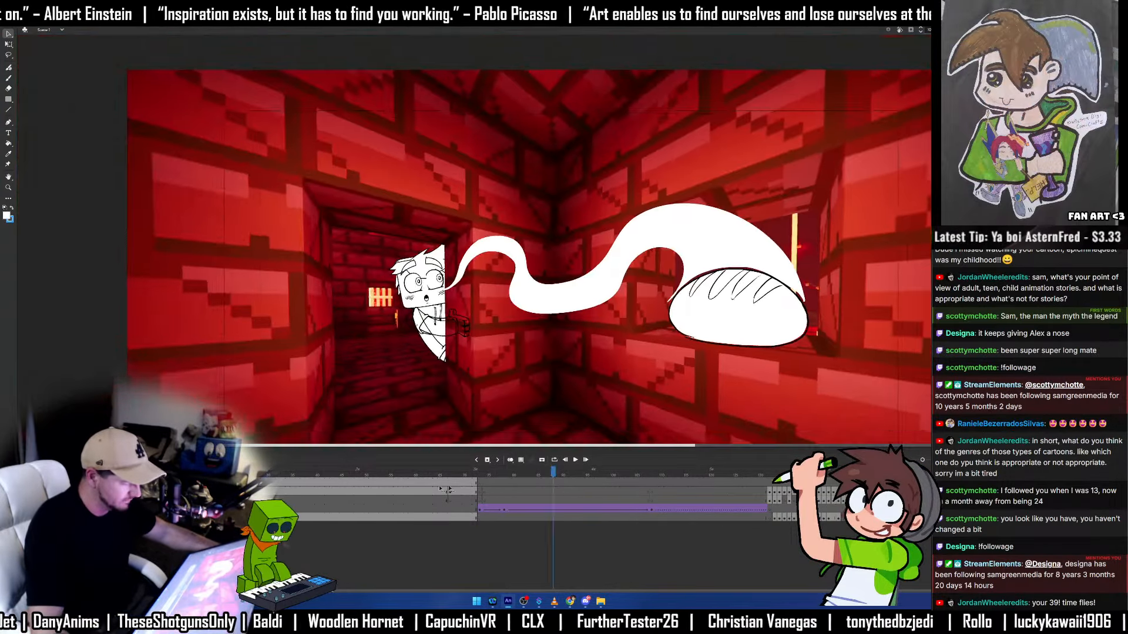
{"action": "left_click", "coordinate": [441, 476]}
Open the symbol of the character with outstretched arms and play back its transformation animation.
{"action": "double_click", "coordinate": [586, 291]}
{"action": "left_click", "coordinate": [371, 472]}
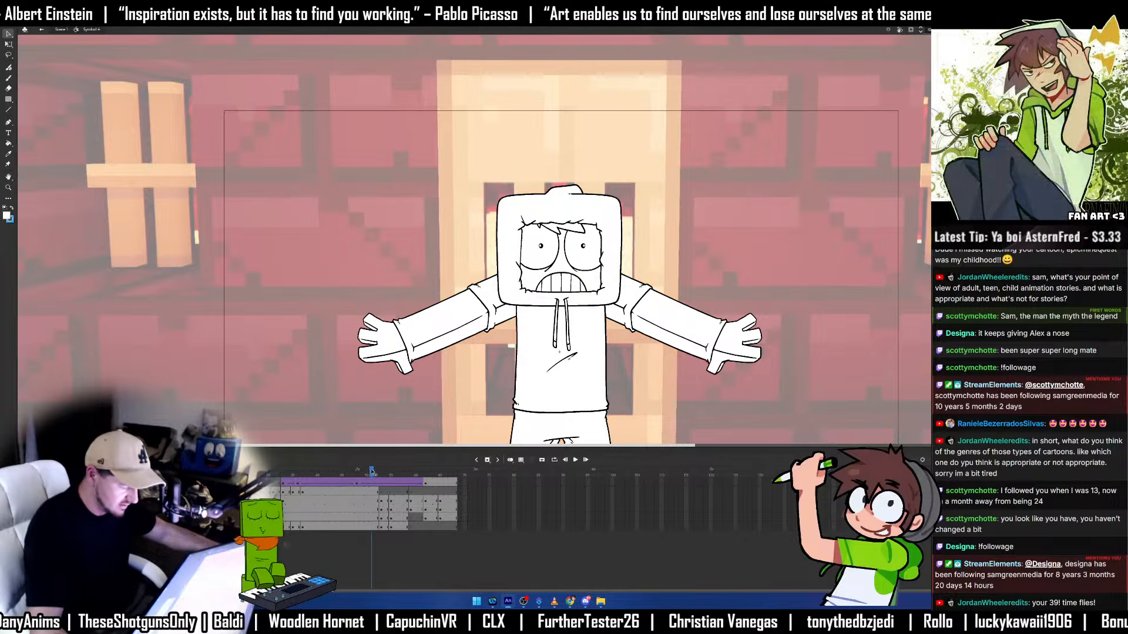
{"action": "mouse_move", "coordinate": [371, 472]}
{"action": "left_mouse_down"}
{"action": "mouse_move", "coordinate": [290, 476]}
{"action": "mouse_move", "coordinate": [391, 479]}
{"action": "mouse_move", "coordinate": [372, 477]}
{"action": "left_mouse_up"}
{"action": "key", "text": "Return"}
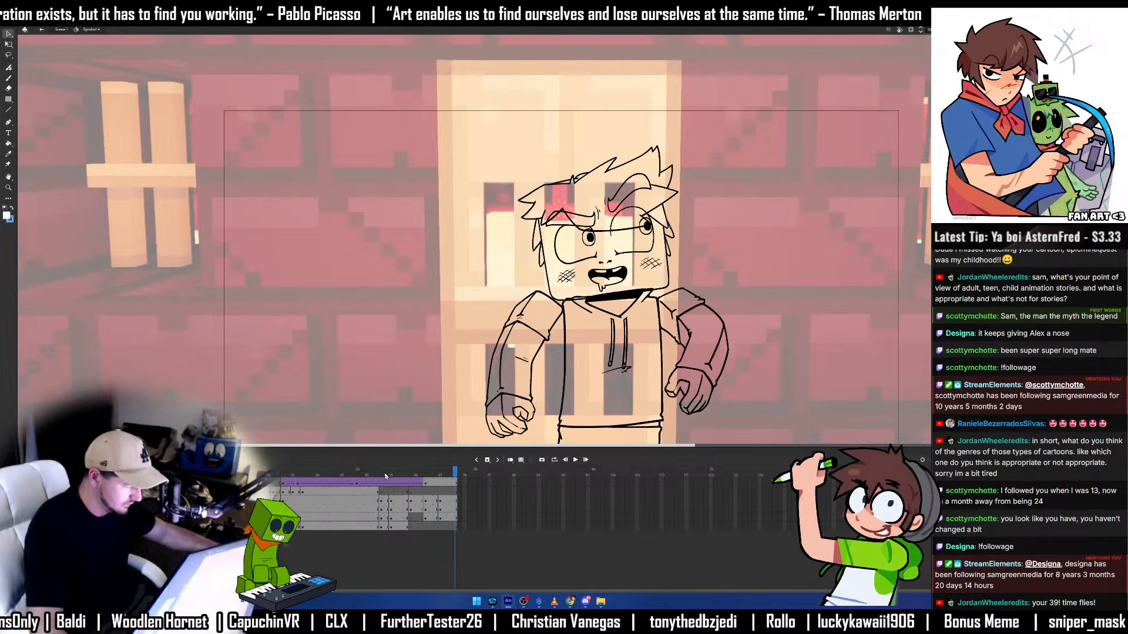
{"action": "key", "text": "Return"}
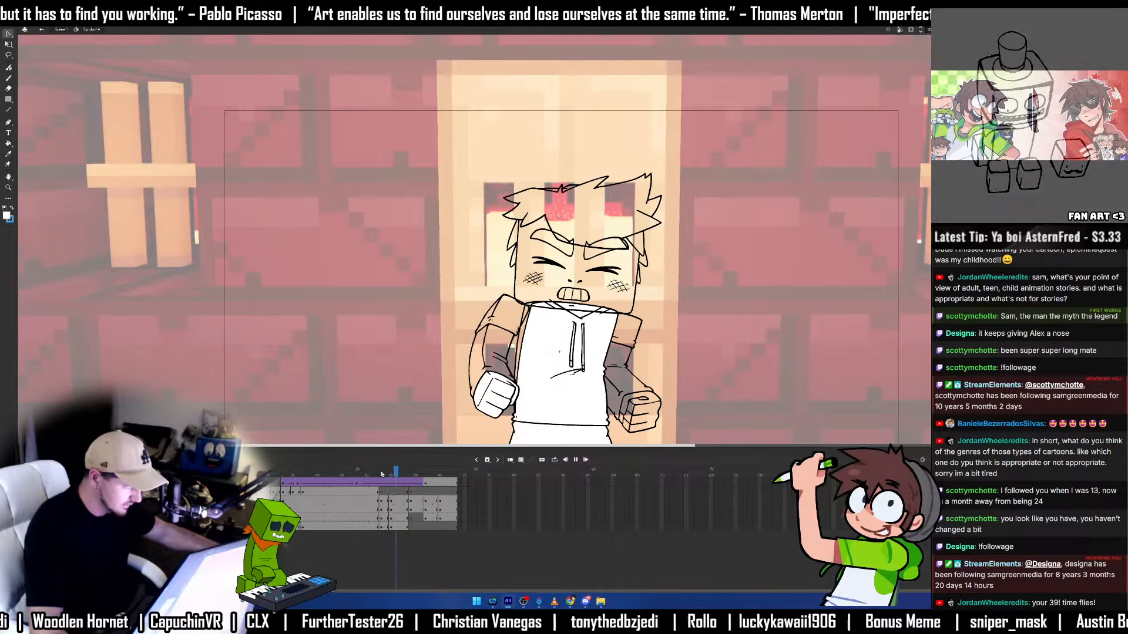
{"action": "left_click", "coordinate": [381, 473]}
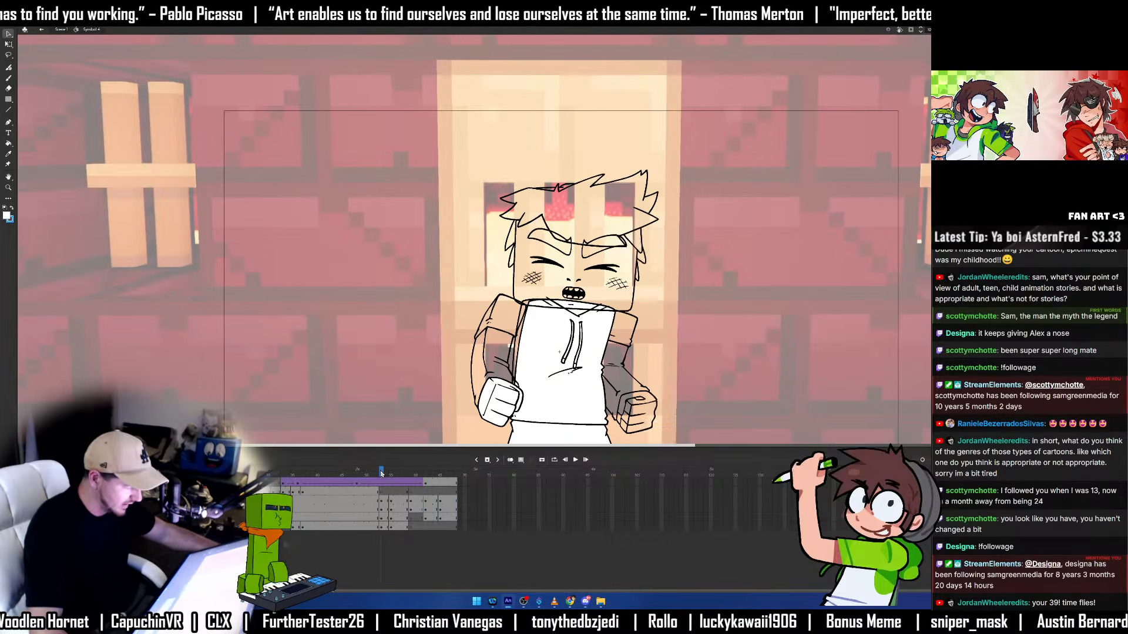
{"action": "left_click_drag", "start_coordinate": [381, 473], "coordinate": [653, 488]}
Return to the main scene and open the nested symbol of the character peeking around the corridor wall.
{"action": "double_click", "coordinate": [829, 358]}
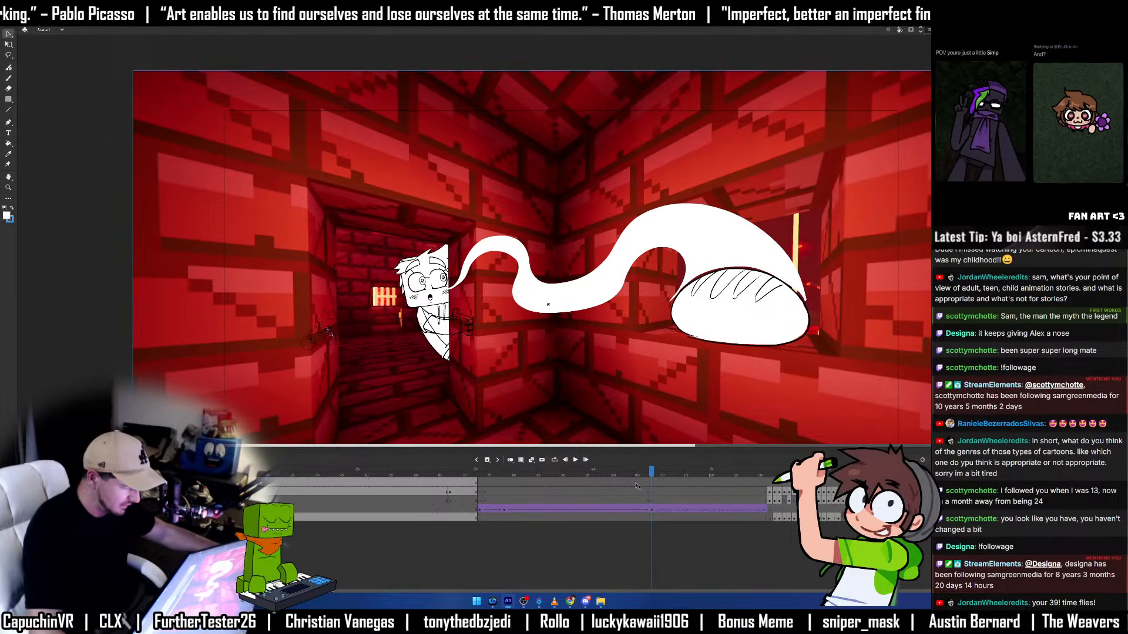
{"action": "double_click", "coordinate": [447, 329]}
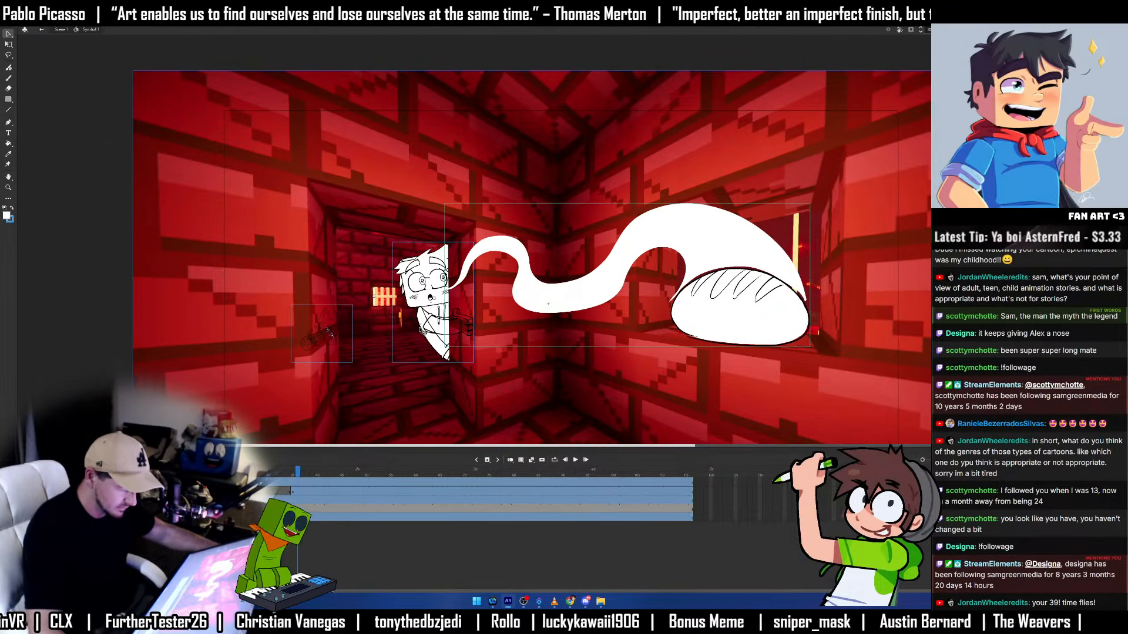
{"action": "double_click", "coordinate": [432, 341]}
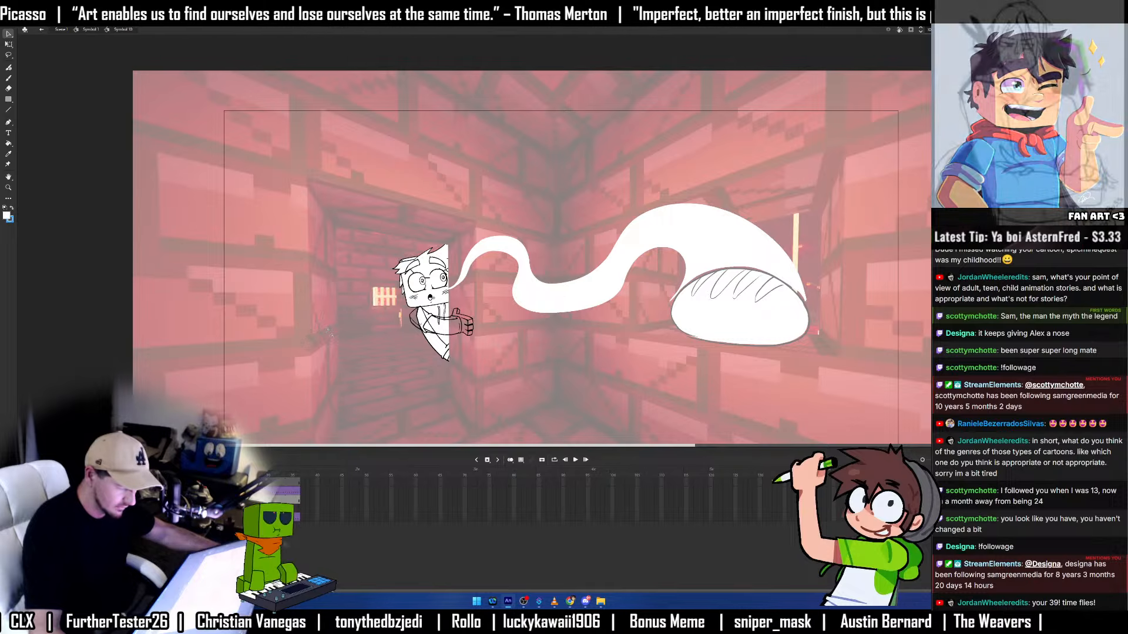
Examine the peeking character's animation frame by frame and in playback, viewing the character up close.
{"action": "key", "text": "."}
{"action": "key", "text": "."}
{"action": "key", "text": "."}
{"action": "key", "text": "."}
{"action": "key", "text": "."}
{"action": "key", "text": "."}
{"action": "key", "text": "."}
{"action": "key", "text": "."}
{"action": "key", "text": "."}
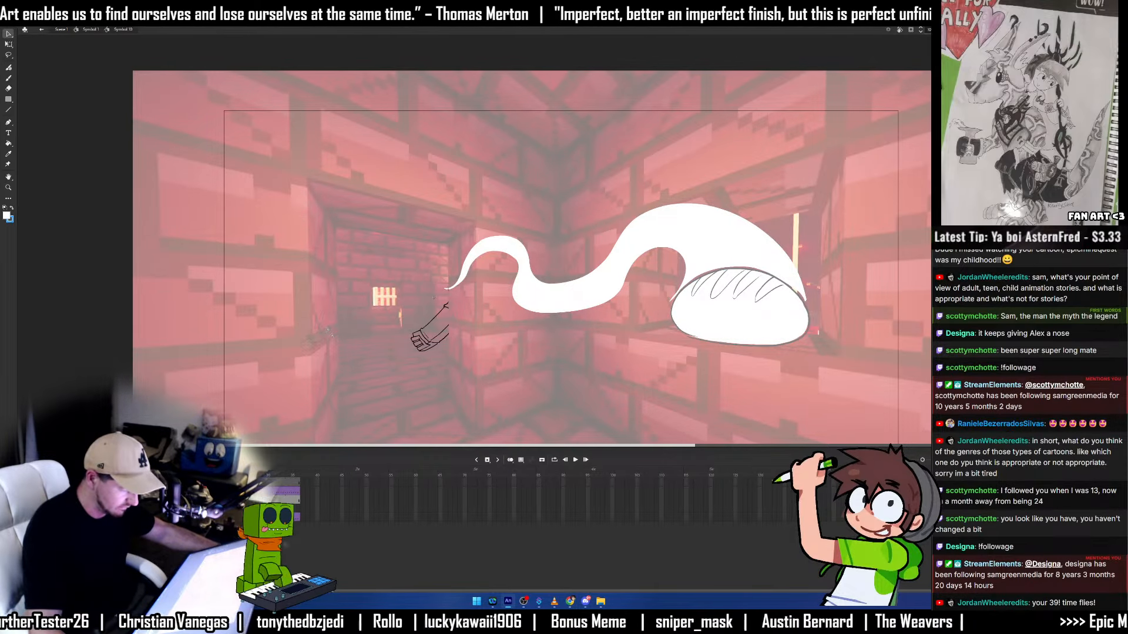
{"action": "key", "text": "."}
{"action": "key", "text": "."}
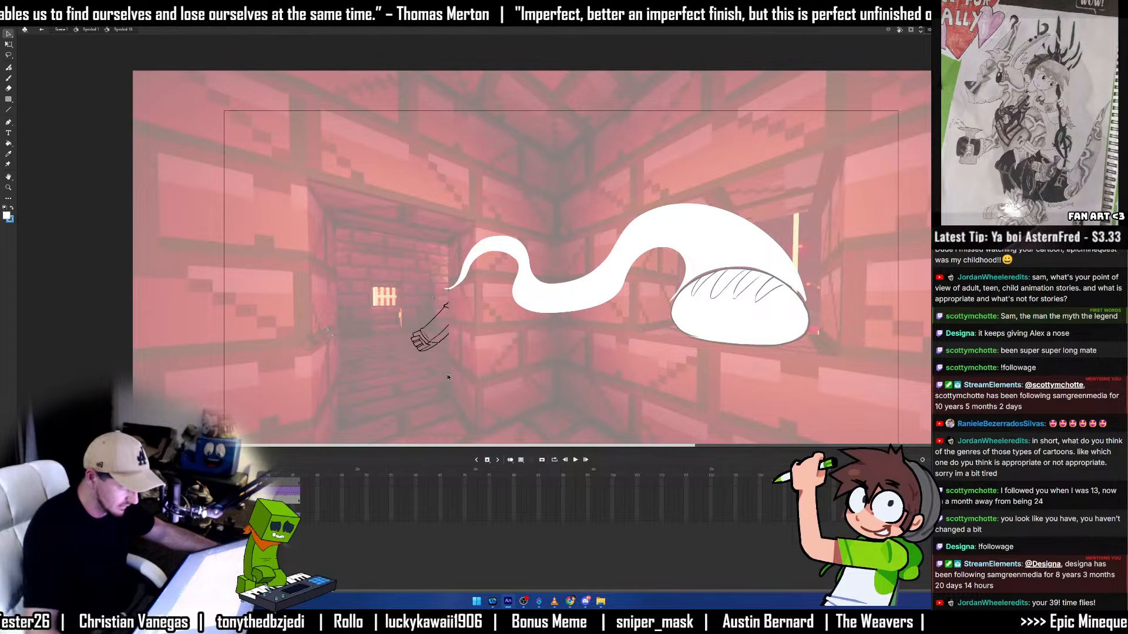
{"action": "key", "text": "ctrl+="}
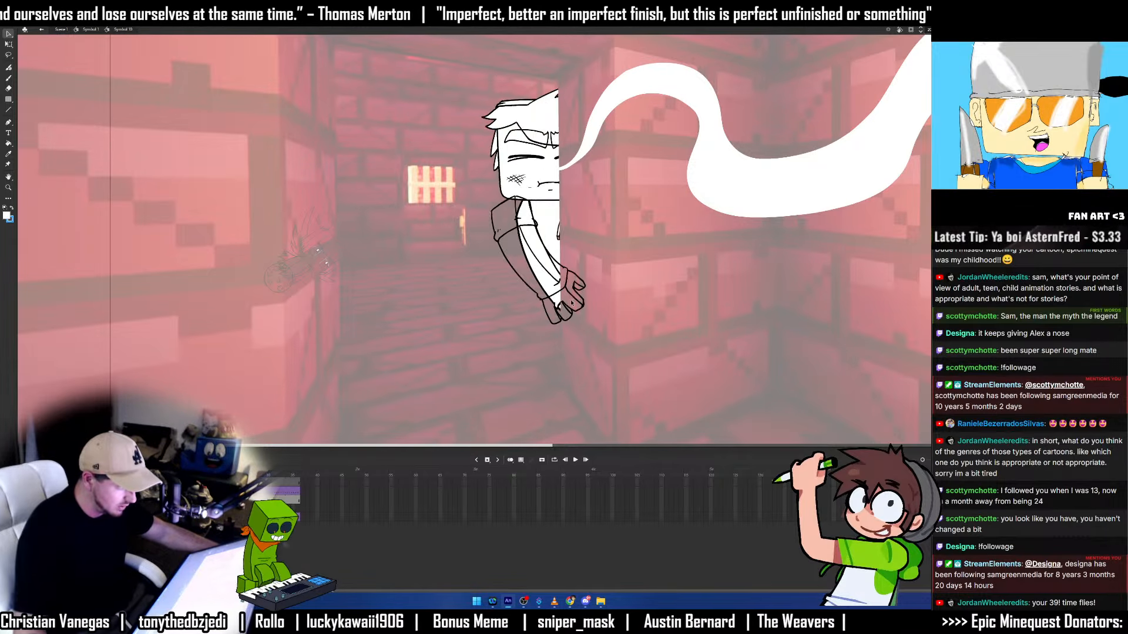
{"action": "key", "text": "."}
{"action": "key", "text": "."}
{"action": "key", "text": "."}
{"action": "key", "text": "."}
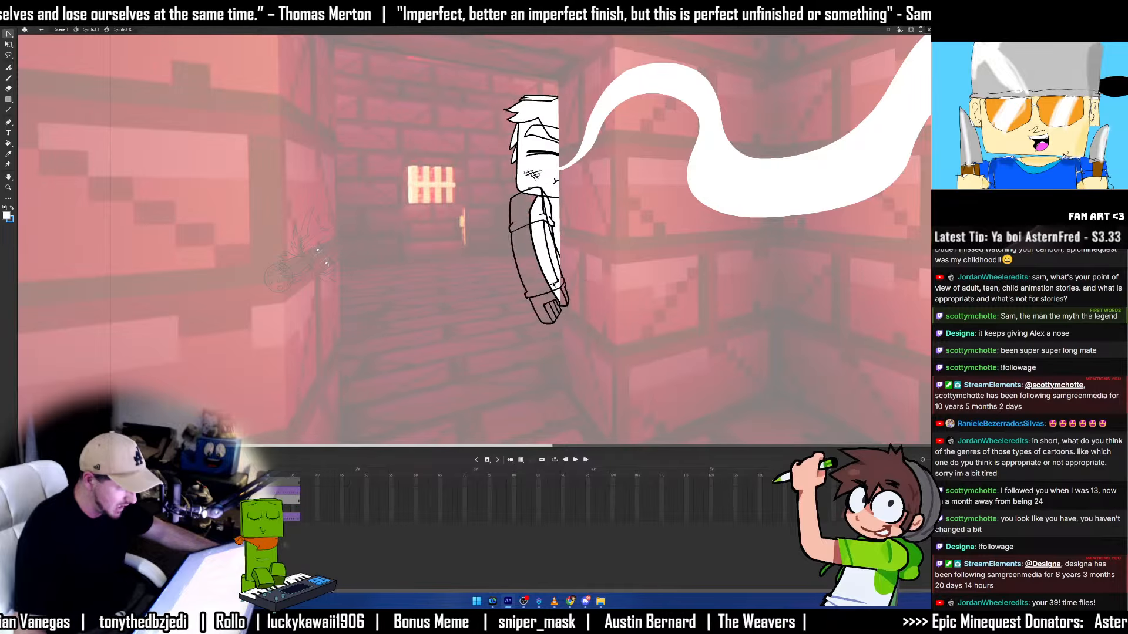
{"action": "key", "text": "."}
{"action": "key", "text": "."}
{"action": "key", "text": "."}
{"action": "key", "text": "Return"}
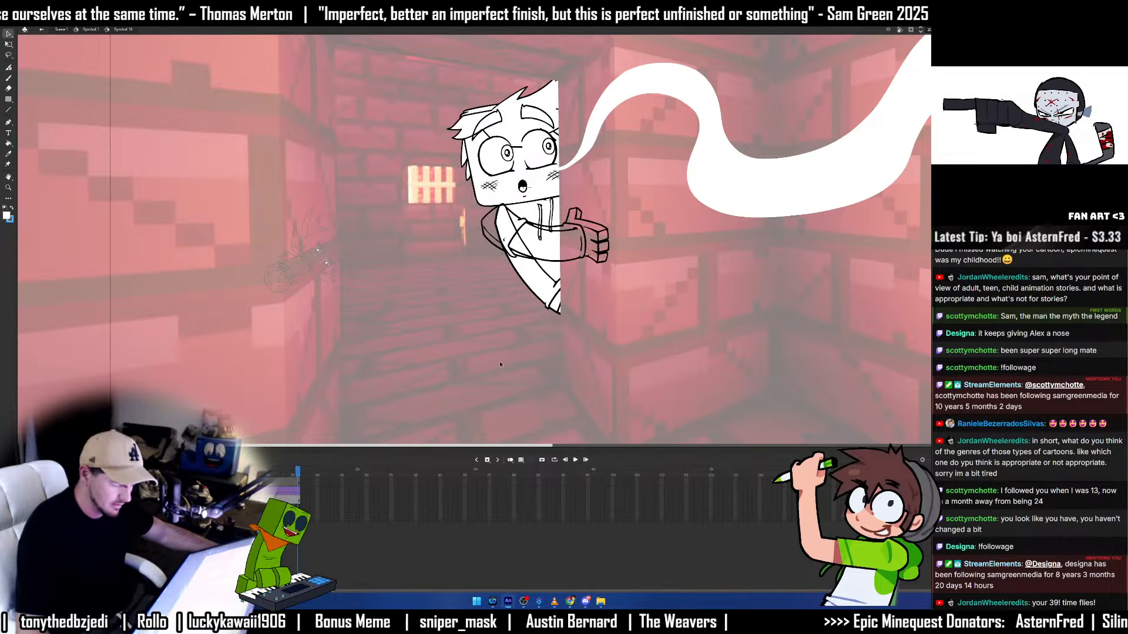
Leave the nested symbols and move the playhead to the blue creature's shot just after the corridor shot.
{"action": "double_click", "coordinate": [499, 361]}
{"action": "key", "text": "Return"}
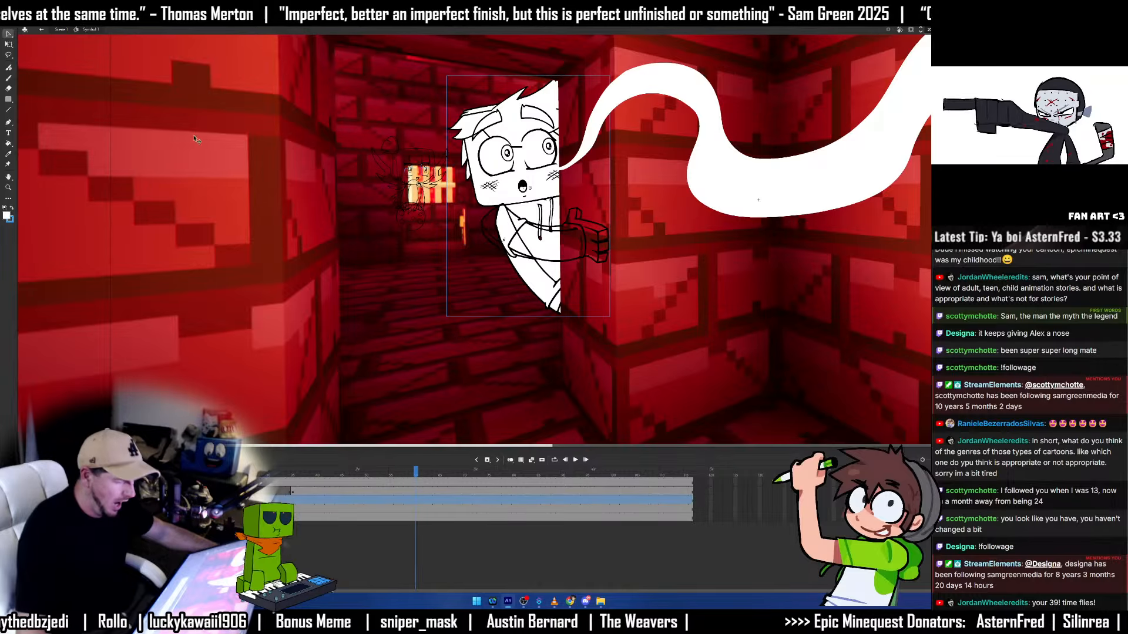
{"action": "double_click", "coordinate": [464, 427]}
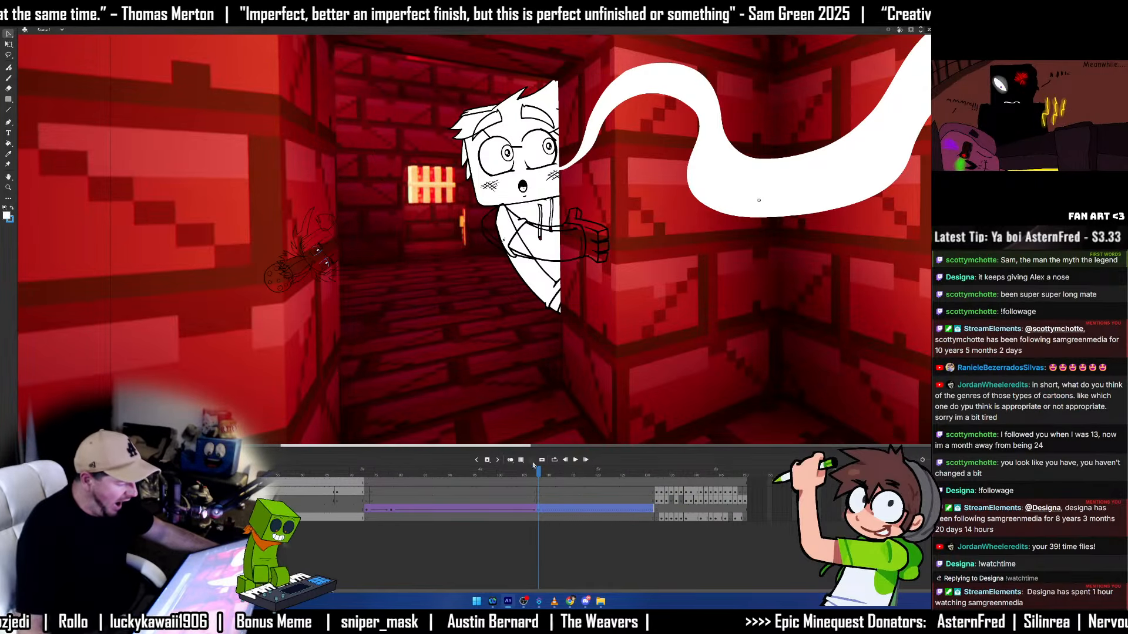
{"action": "left_click_drag", "start_coordinate": [546, 474], "coordinate": [657, 477]}
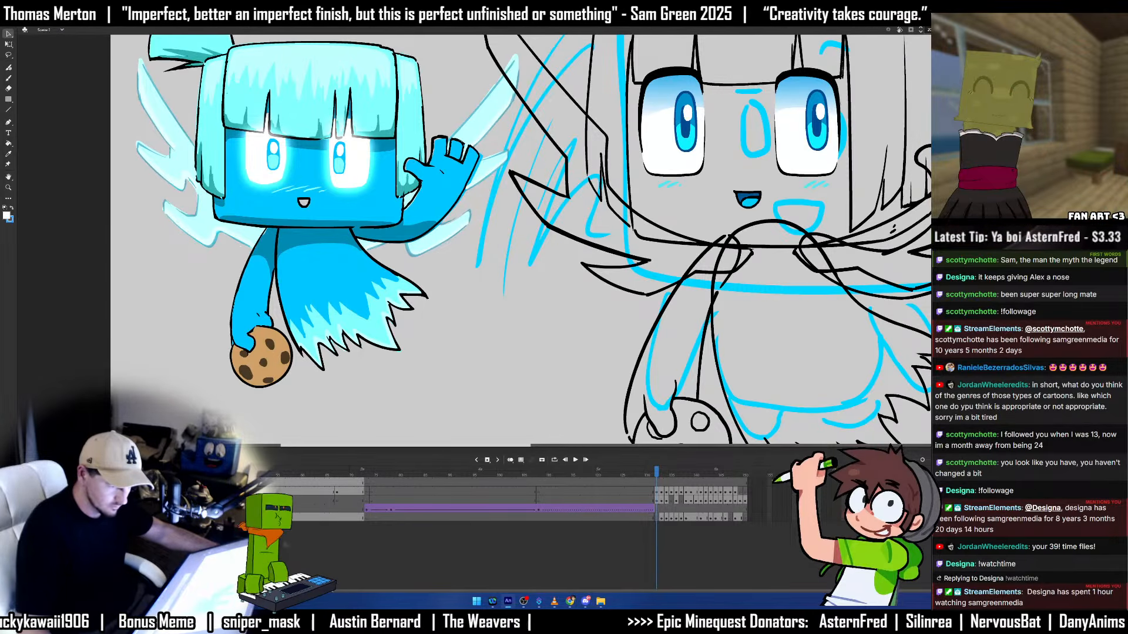
Advance to the shot of the blue creature facing the boy and clear its red and blue rough sketch, keeping the black line art.
{"action": "key", "text": "ctrl+z"}
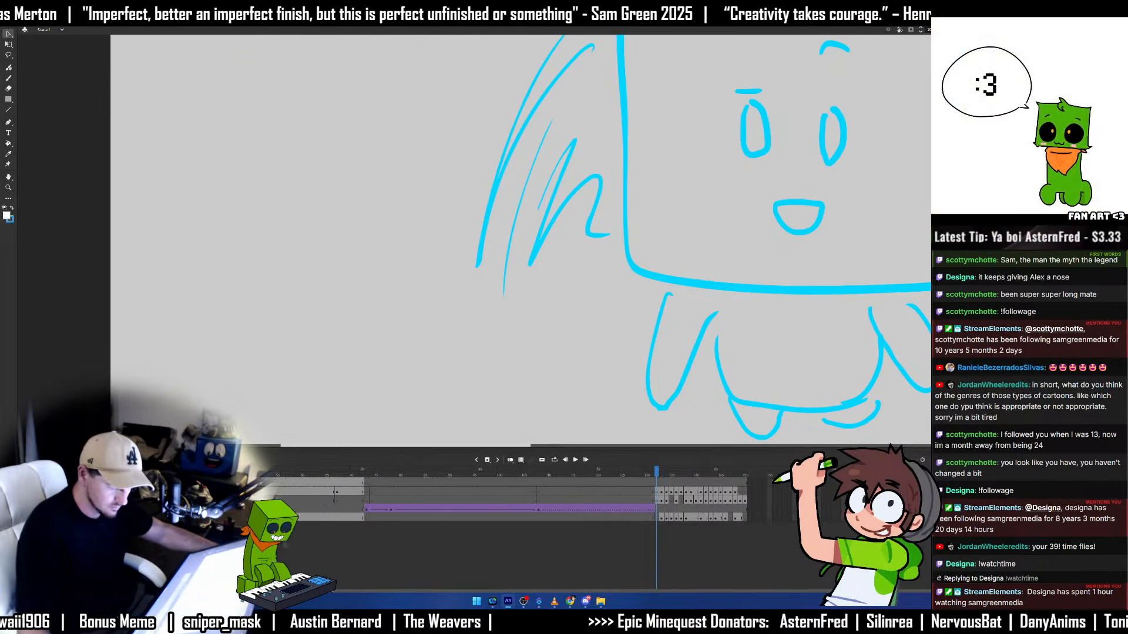
{"action": "key", "text": "period"}
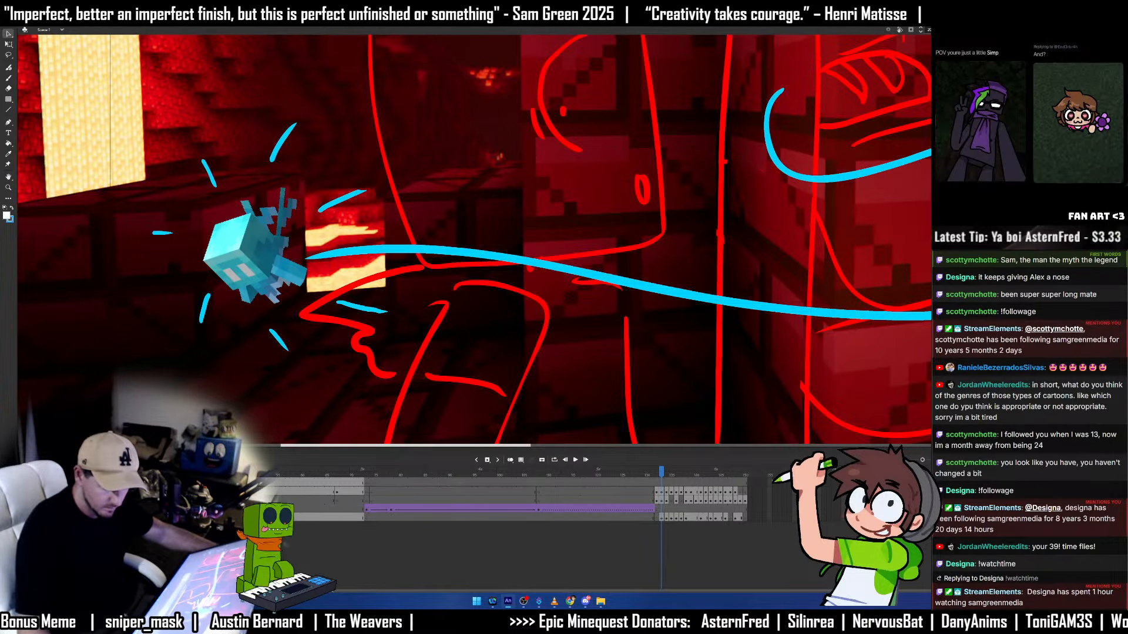
{"action": "key", "text": "ctrl+shift+v"}
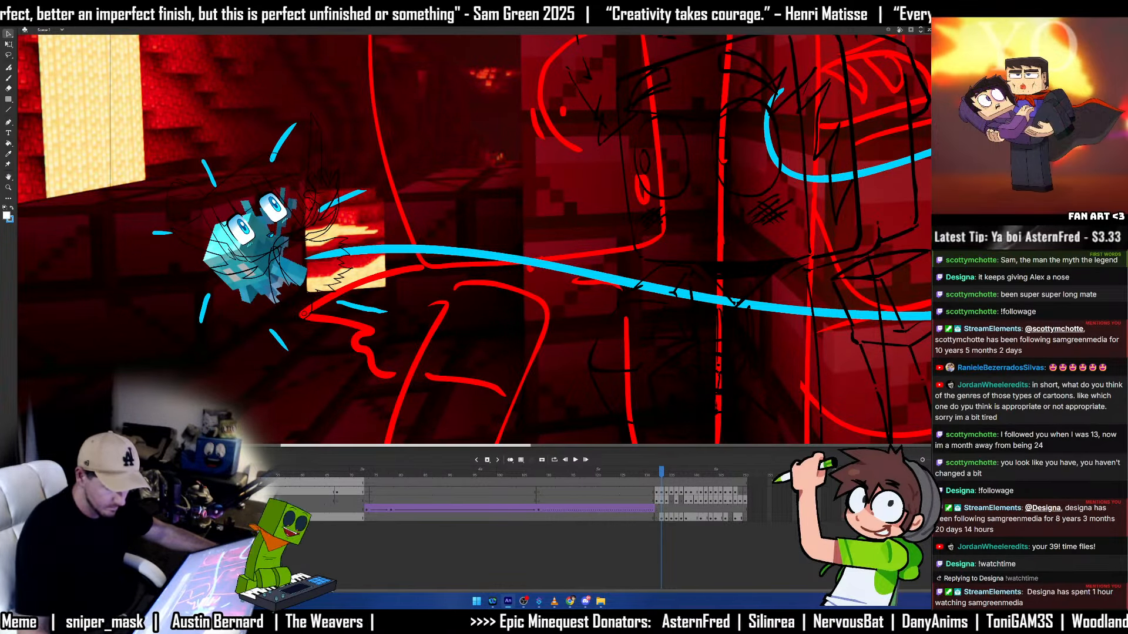
{"action": "key", "text": "Delete"}
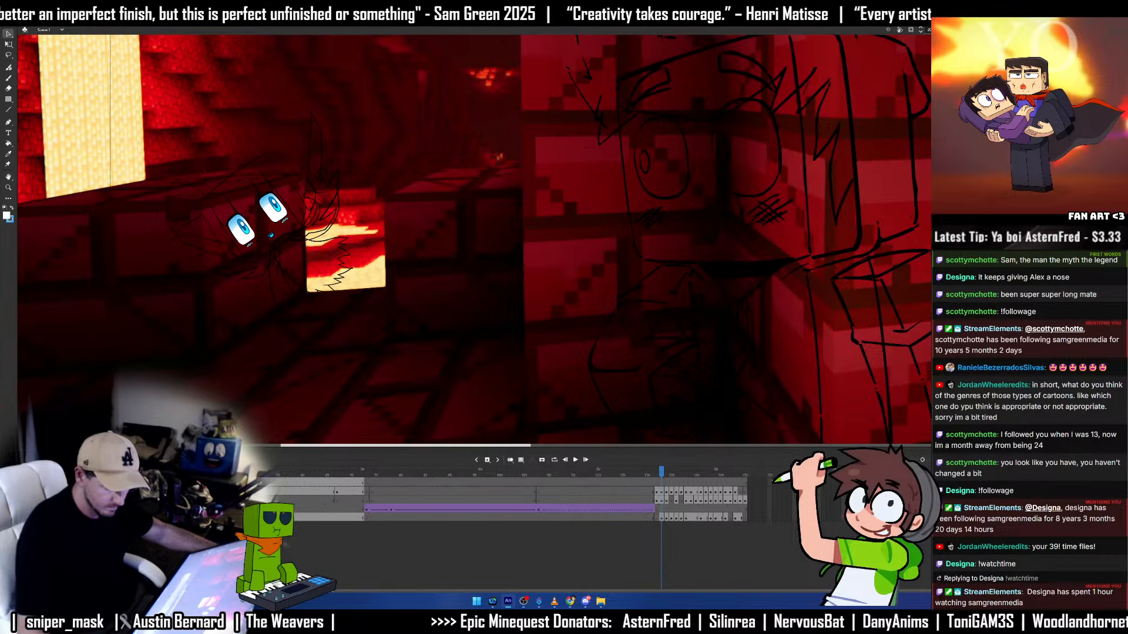
Open the line-art group of the wide-eyed character in the dark brick shot for editing.
{"action": "left_click_drag", "start_coordinate": [704, 376], "coordinate": [417, 390]}
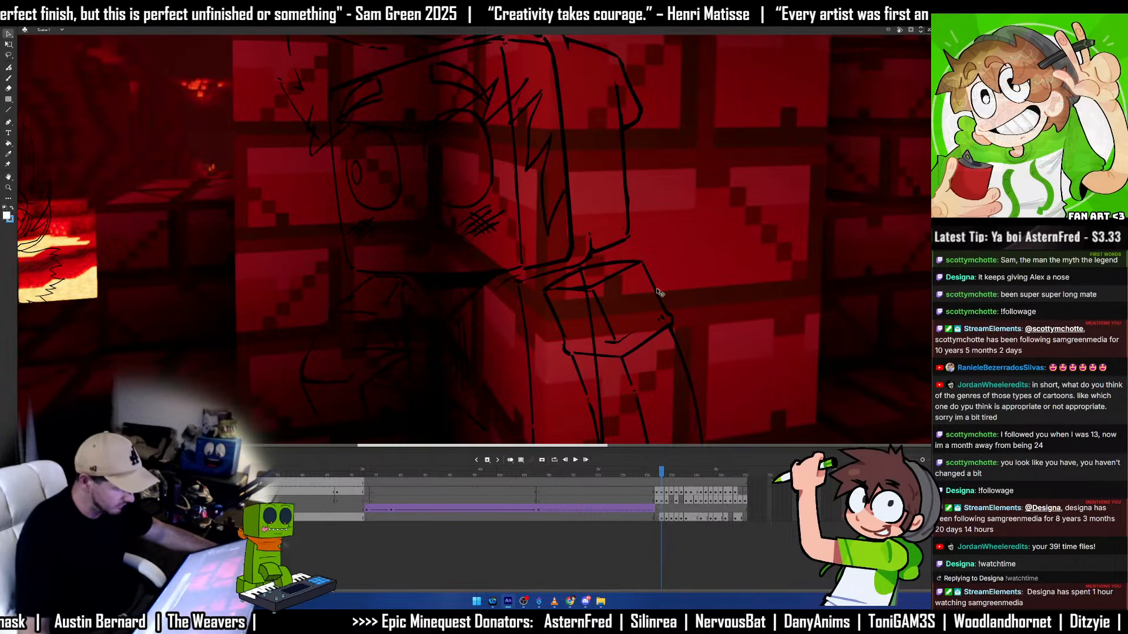
{"action": "double_click", "coordinate": [617, 327]}
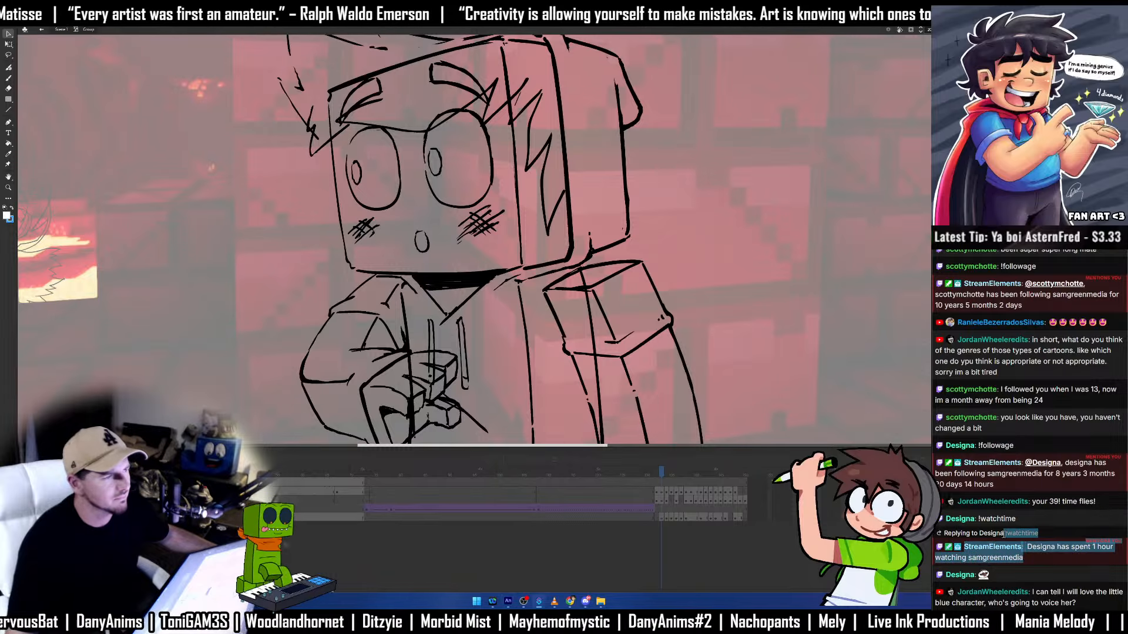
{"action": "left_click_drag", "start_coordinate": [1005, 533], "coordinate": [1039, 533]}
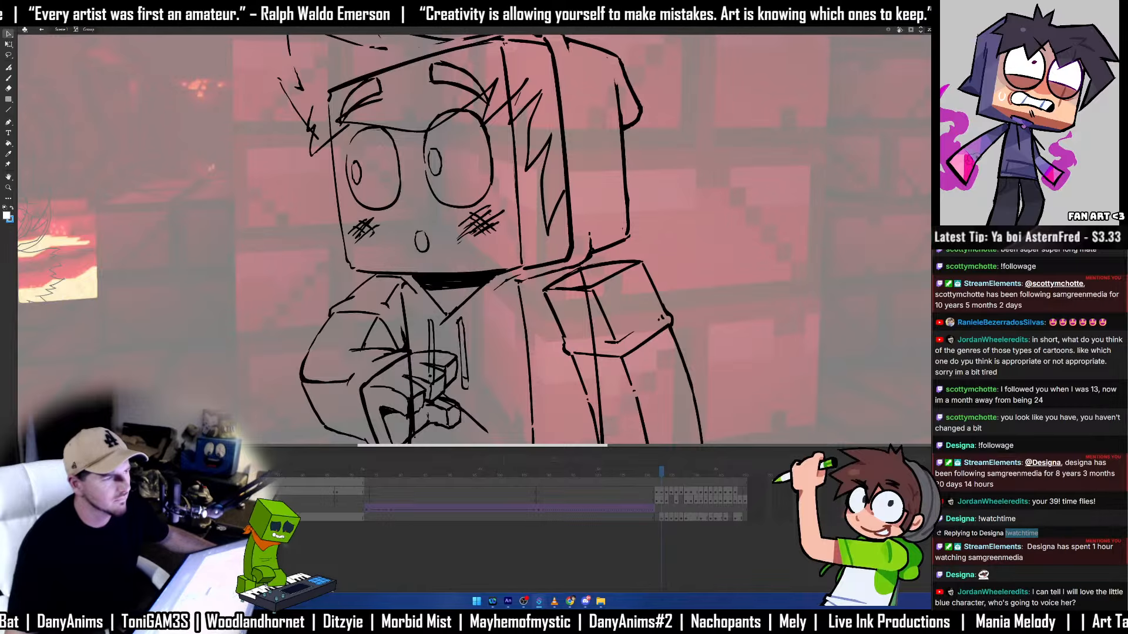
{"action": "left_click", "coordinate": [1038, 534]}
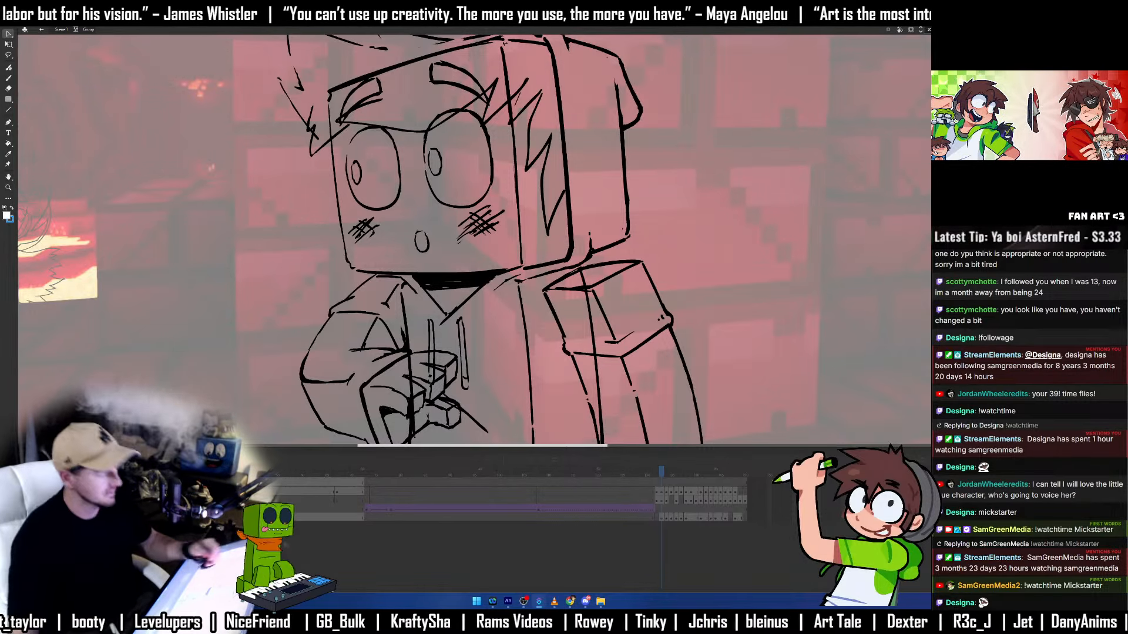
Sample the black colour from the wide-eyed character's head outline and activate the Brush tool.
{"action": "mouse_move", "coordinate": [689, 191]}
{"action": "left_mouse_down"}
{"action": "mouse_move", "coordinate": [703, 242]}
{"action": "mouse_move", "coordinate": [747, 255]}
{"action": "left_mouse_up"}
{"action": "key", "text": "i"}
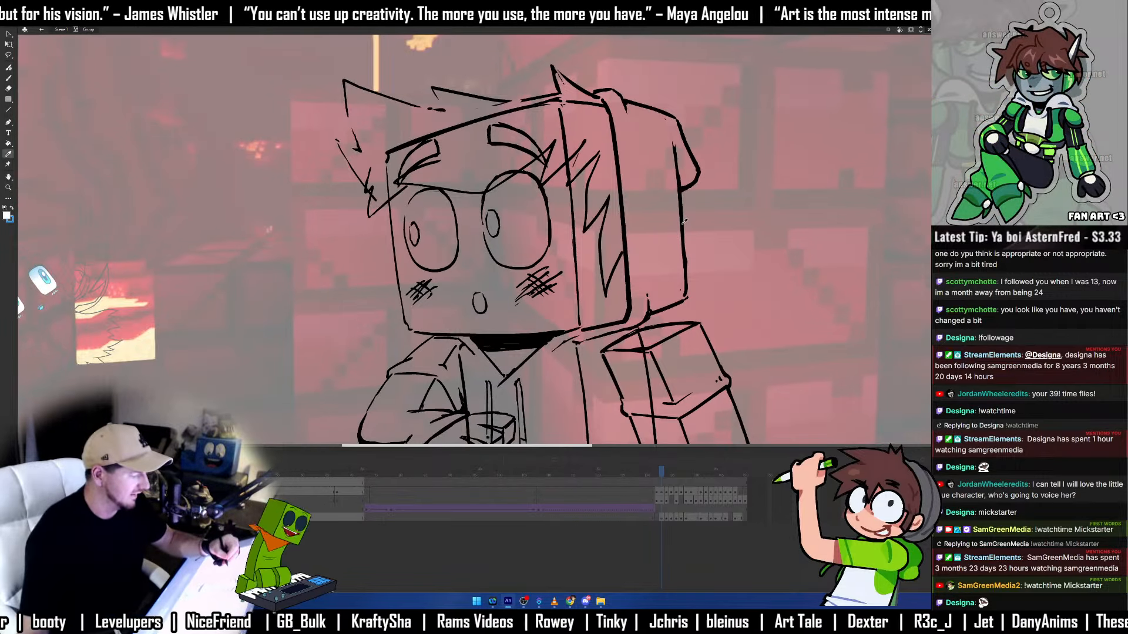
{"action": "left_click", "coordinate": [683, 229]}
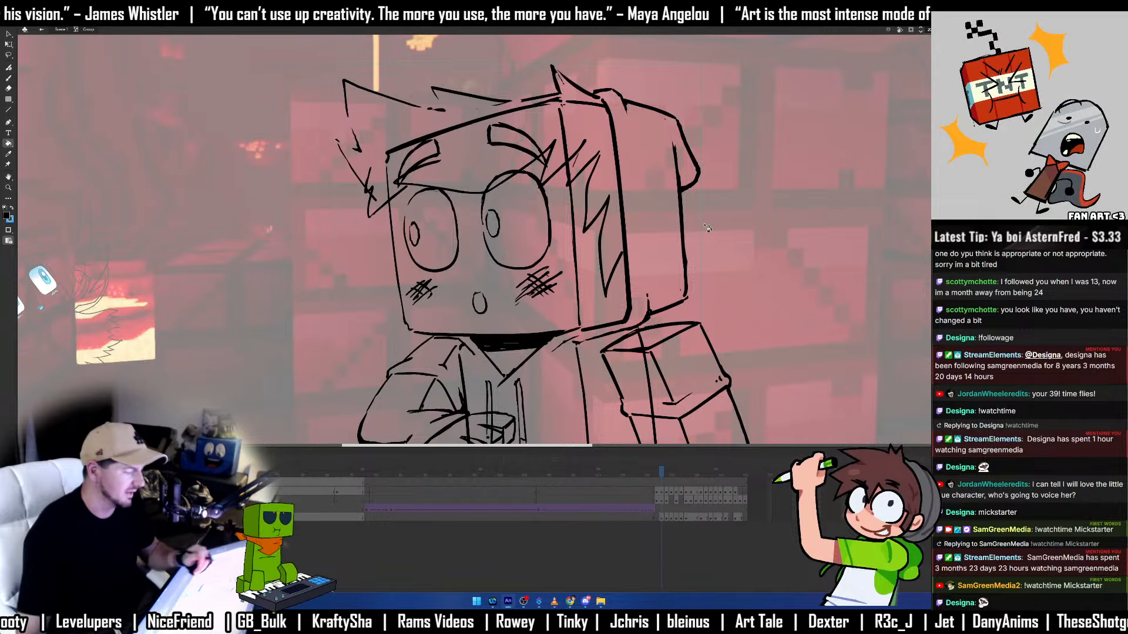
{"action": "key", "text": "v"}
{"action": "left_click_drag", "start_coordinate": [718, 290], "coordinate": [744, 298]}
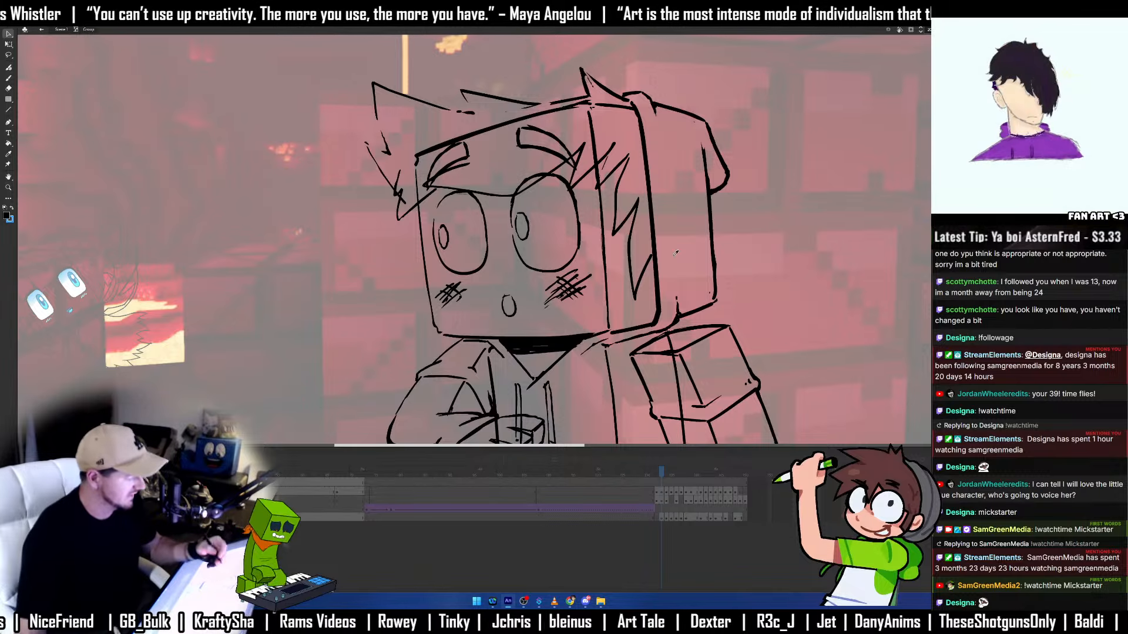
{"action": "key", "text": "i"}
{"action": "left_click", "coordinate": [657, 272]}
{"action": "key", "text": "b"}
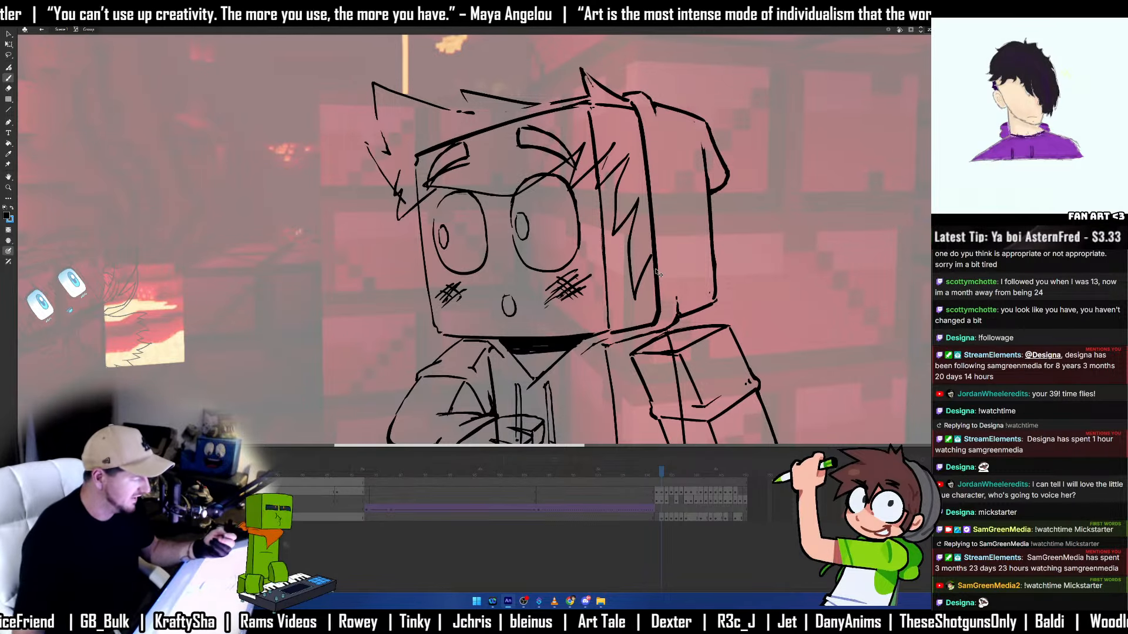
Leave the character's drawing groups and go to the shot with the white trail between the blue creature and the character.
{"action": "key", "text": "ctrl+g"}
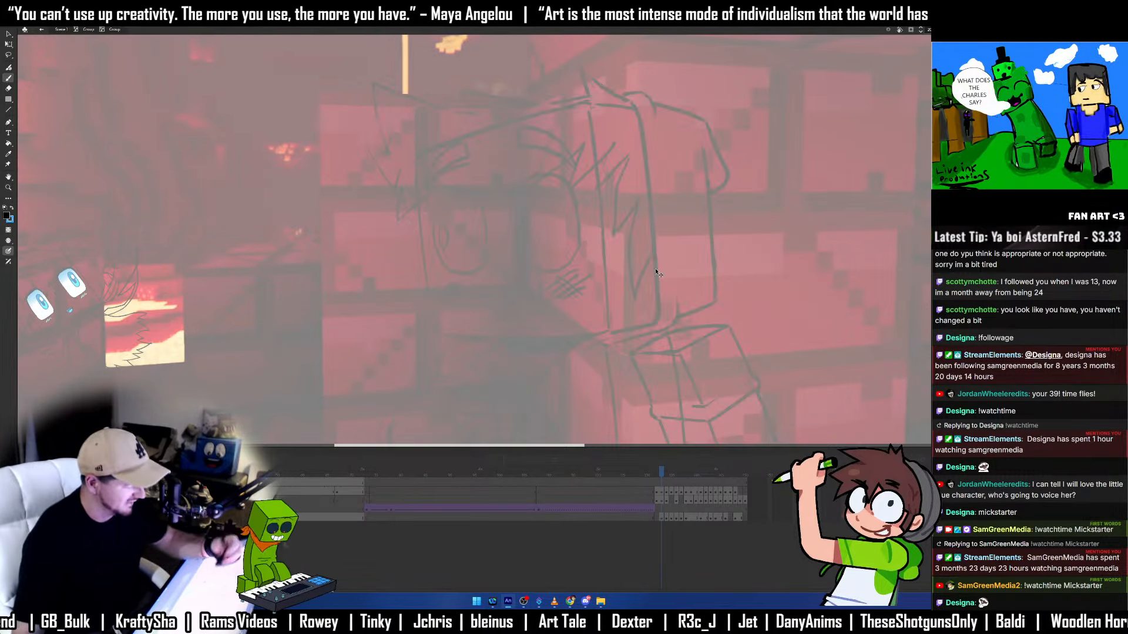
{"action": "key", "text": "v"}
{"action": "double_click", "coordinate": [728, 242]}
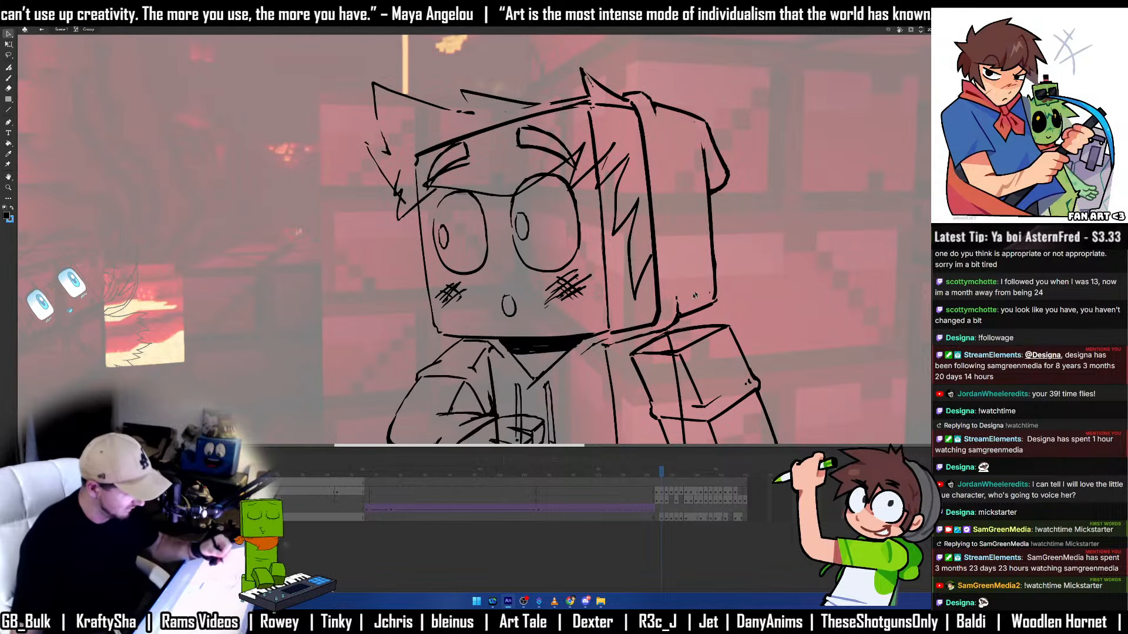
{"action": "double_click", "coordinate": [720, 319]}
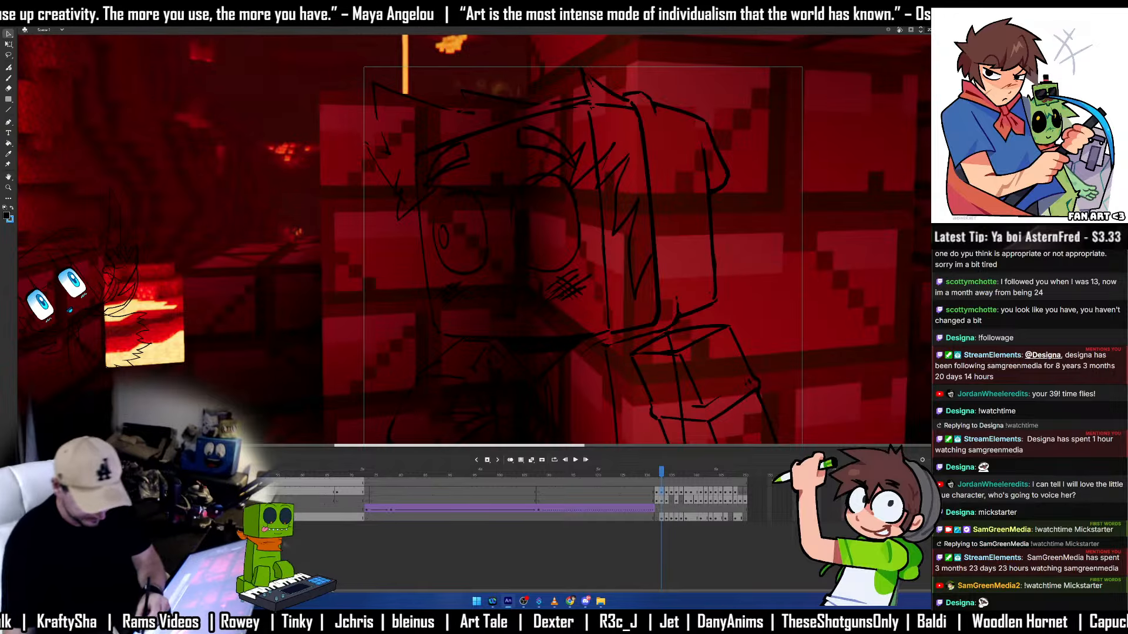
{"action": "double_click", "coordinate": [368, 424]}
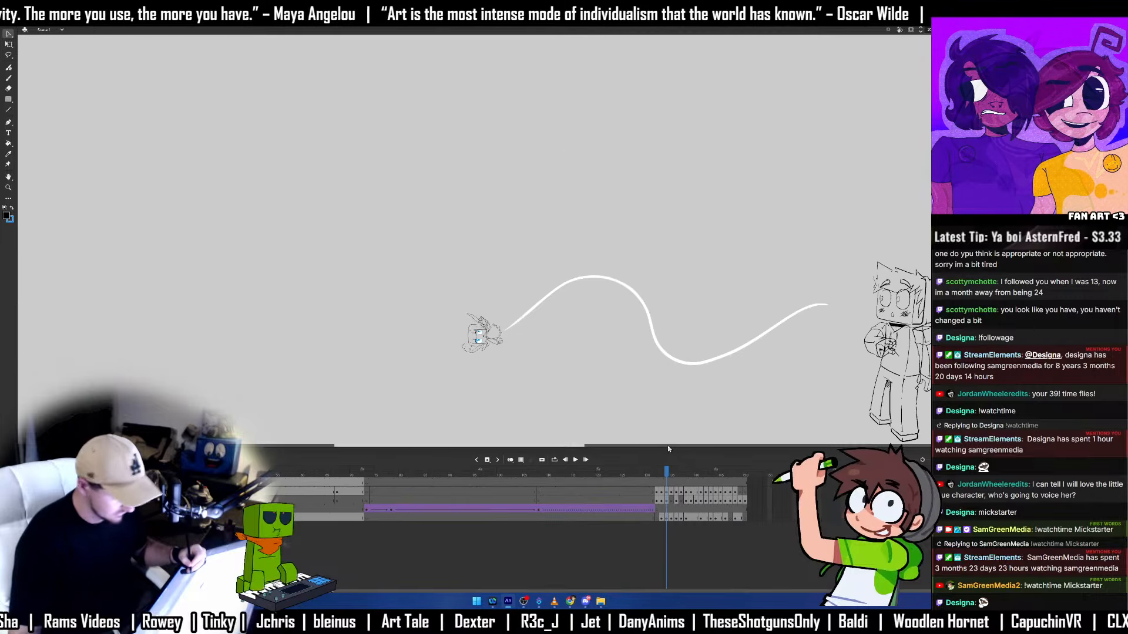
Open the wide-eyed boy's sketch group in the close-up shot and start a new empty drawing group over it for inking.
{"action": "double_click", "coordinate": [655, 325]}
{"action": "double_click", "coordinate": [655, 325]}
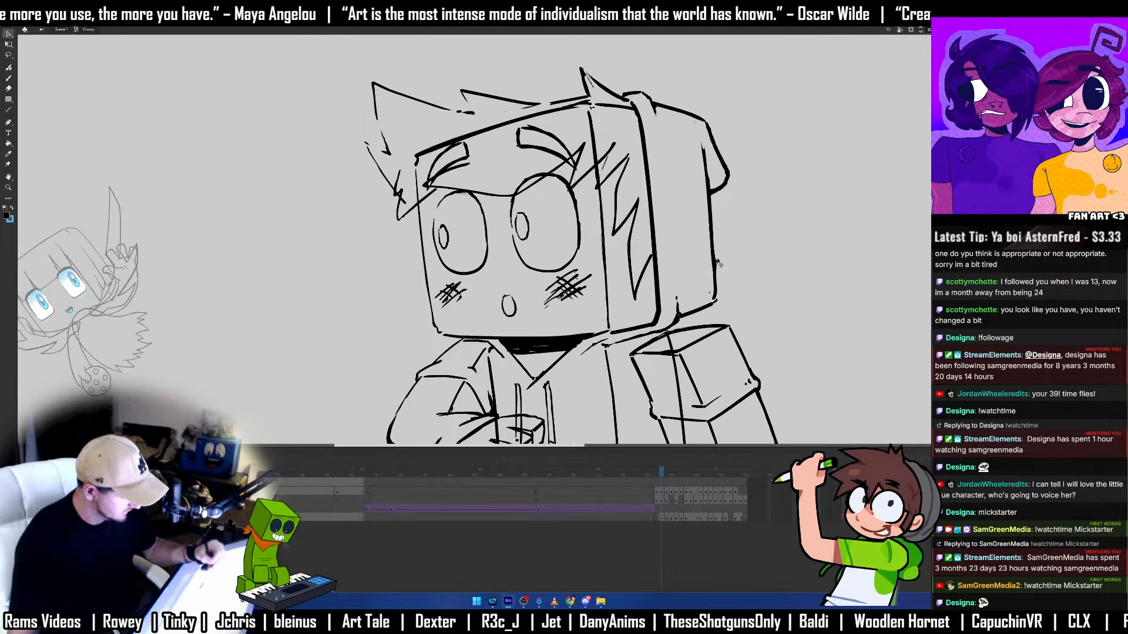
{"action": "key", "text": "z"}
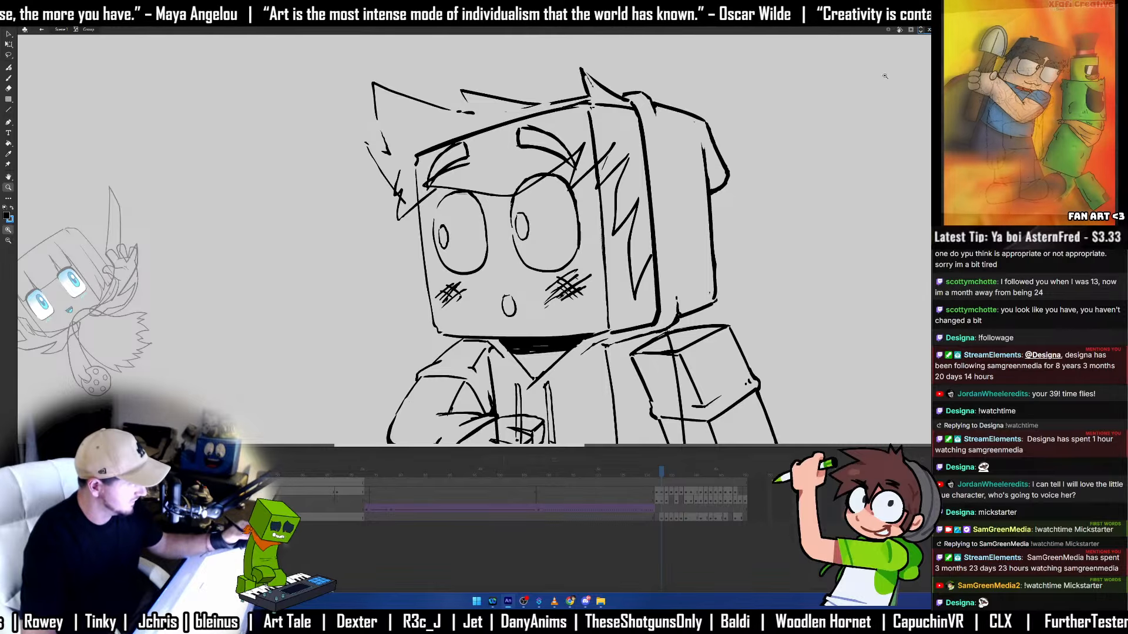
{"action": "left_click", "coordinate": [871, 132]}
{"action": "left_click_drag", "start_coordinate": [682, 274], "coordinate": [684, 318]}
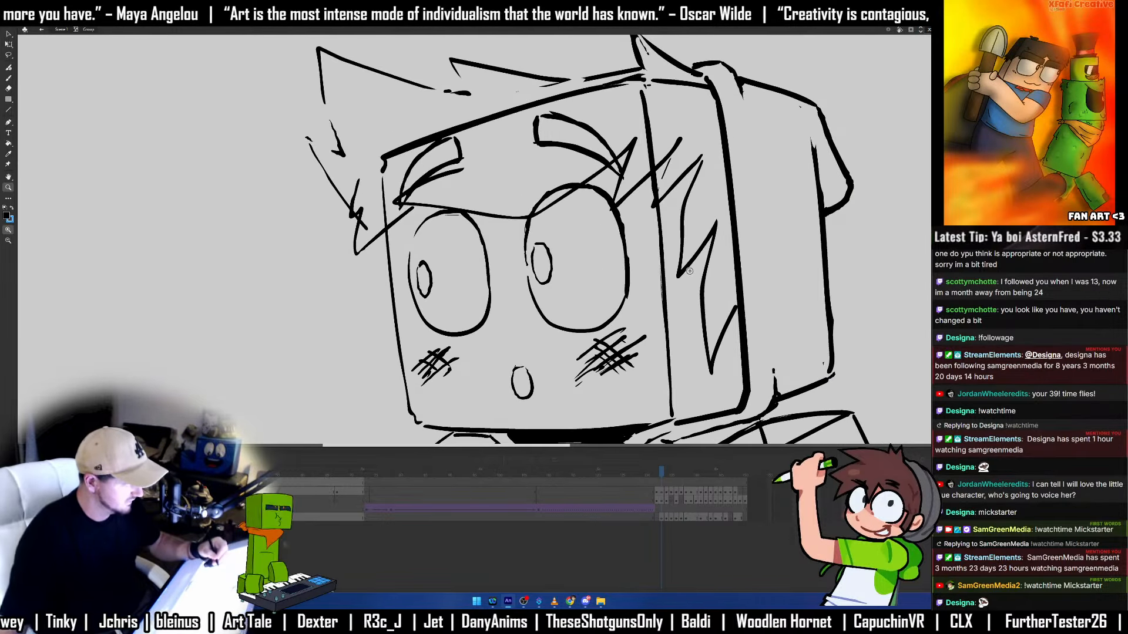
{"action": "key", "text": "b"}
{"action": "key", "text": "F4"}
{"action": "key", "text": "ctrl+g"}
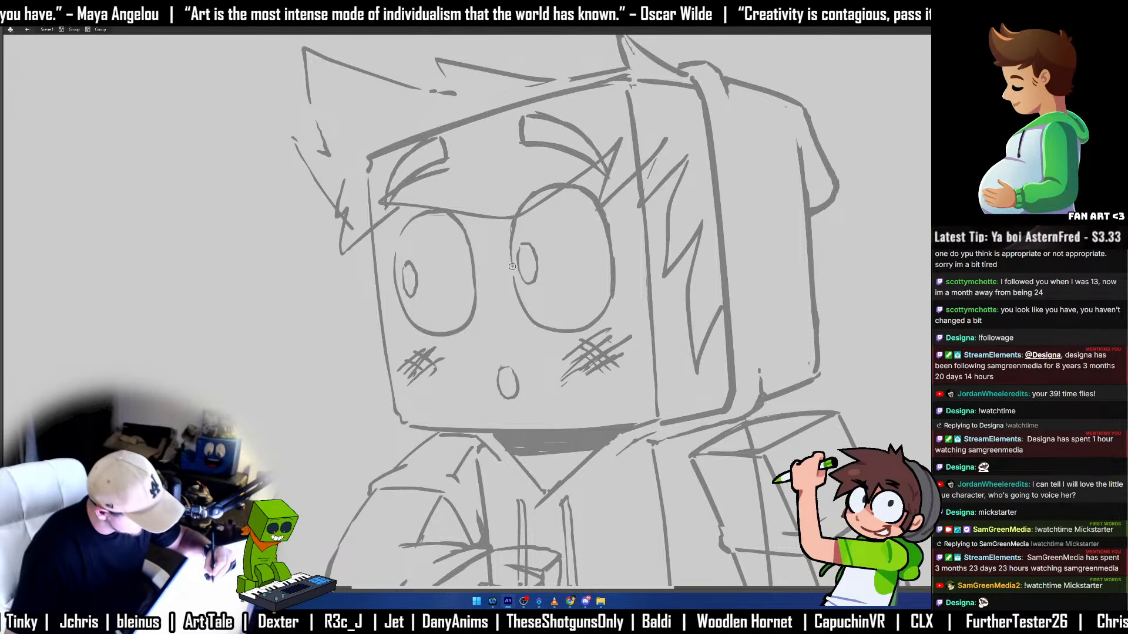
Ink the oval outline of the boy's larger eye nearer the hood over the sketch with the Brush tool.
{"action": "mouse_move", "coordinate": [513, 263]}
{"action": "left_mouse_down"}
{"action": "mouse_move", "coordinate": [523, 200]}
{"action": "mouse_move", "coordinate": [586, 177]}
{"action": "left_mouse_up"}
{"action": "key", "text": "ctrl+z"}
{"action": "mouse_move", "coordinate": [510, 259]}
{"action": "left_mouse_down"}
{"action": "mouse_move", "coordinate": [525, 199]}
{"action": "mouse_move", "coordinate": [562, 183]}
{"action": "mouse_move", "coordinate": [599, 203]}
{"action": "mouse_move", "coordinate": [614, 266]}
{"action": "mouse_move", "coordinate": [599, 319]}
{"action": "mouse_move", "coordinate": [553, 328]}
{"action": "mouse_move", "coordinate": [514, 277]}
{"action": "left_mouse_up"}
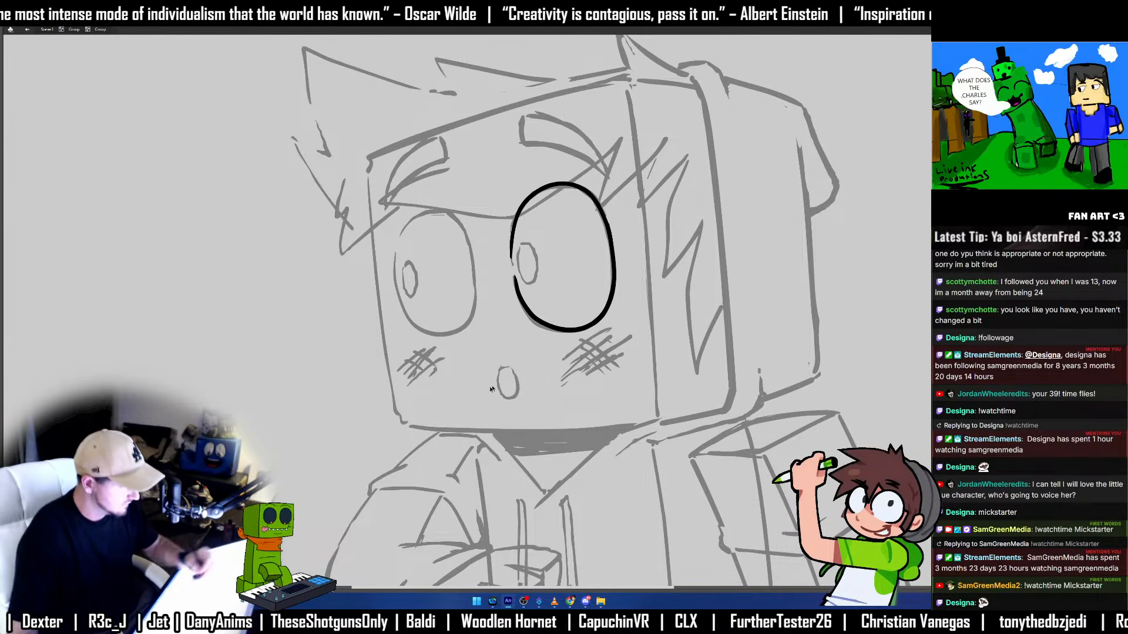
Ink the oval outline of the boy's far eye and reshape it to be wider on the side facing the other eye.
{"action": "key", "text": "q"}
{"action": "key", "text": "v"}
{"action": "left_click_drag", "start_coordinate": [529, 294], "coordinate": [587, 311]}
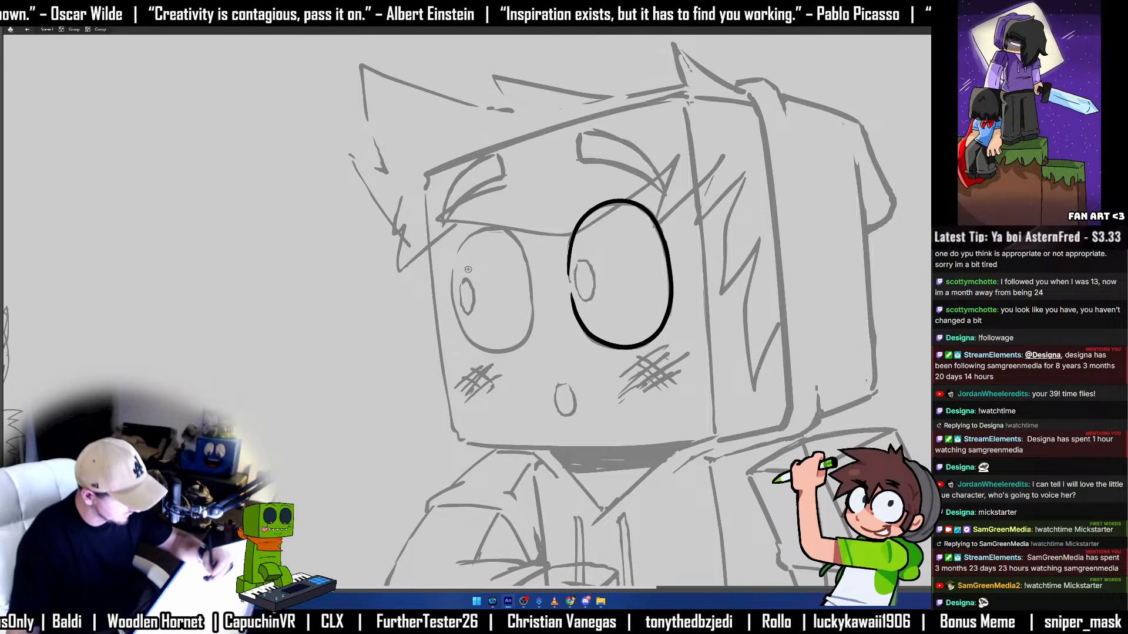
{"action": "mouse_move", "coordinate": [462, 329]}
{"action": "left_mouse_down"}
{"action": "mouse_move", "coordinate": [459, 250]}
{"action": "mouse_move", "coordinate": [505, 230]}
{"action": "mouse_move", "coordinate": [524, 254]}
{"action": "mouse_move", "coordinate": [534, 320]}
{"action": "mouse_move", "coordinate": [508, 352]}
{"action": "mouse_move", "coordinate": [472, 344]}
{"action": "mouse_move", "coordinate": [454, 290]}
{"action": "left_mouse_up"}
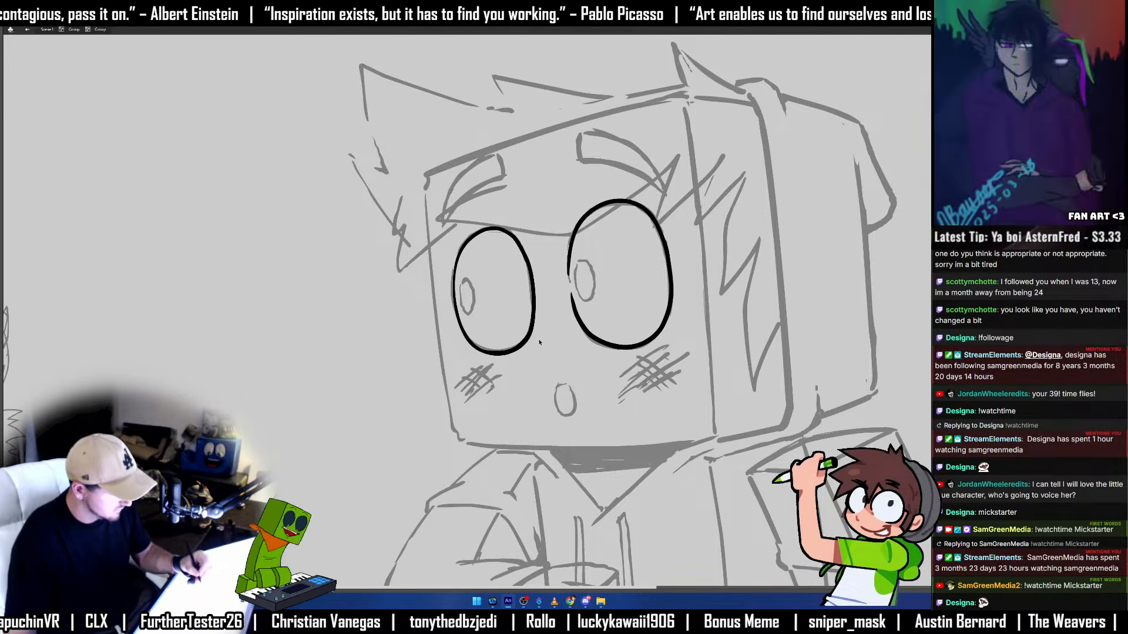
{"action": "left_click", "coordinate": [534, 322]}
{"action": "left_click_drag", "start_coordinate": [536, 227], "coordinate": [541, 221]}
Close the gap in the larger eye's outline and refine the curve of its inner and lower edges.
{"action": "key", "text": "b"}
{"action": "left_click_drag", "start_coordinate": [570, 259], "coordinate": [574, 305]}
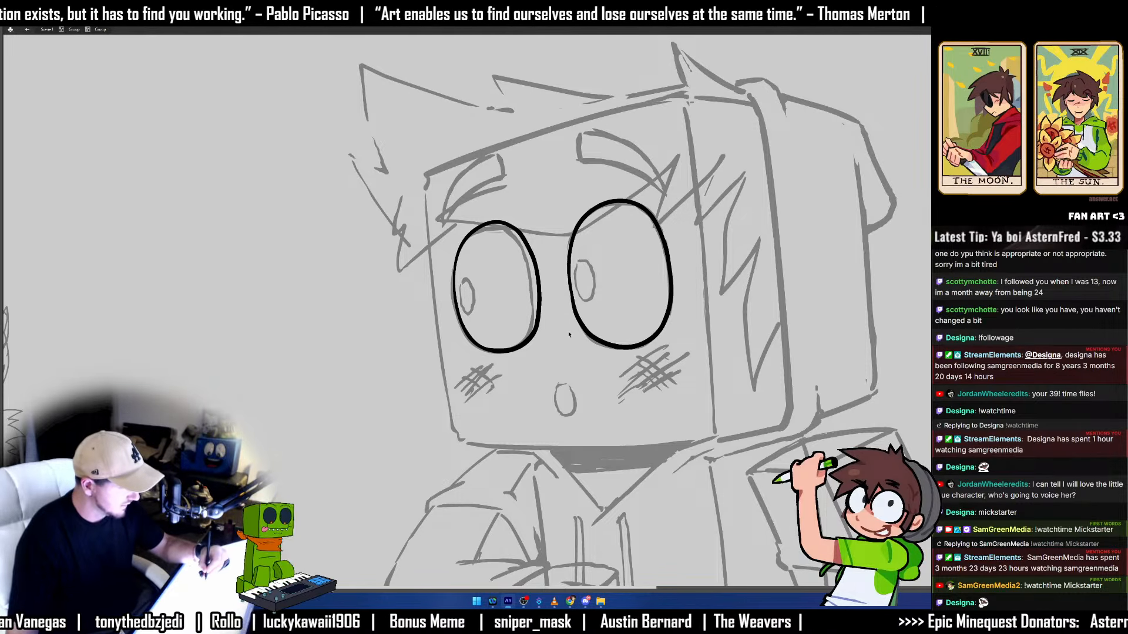
{"action": "left_click_drag", "start_coordinate": [565, 336], "coordinate": [590, 237]}
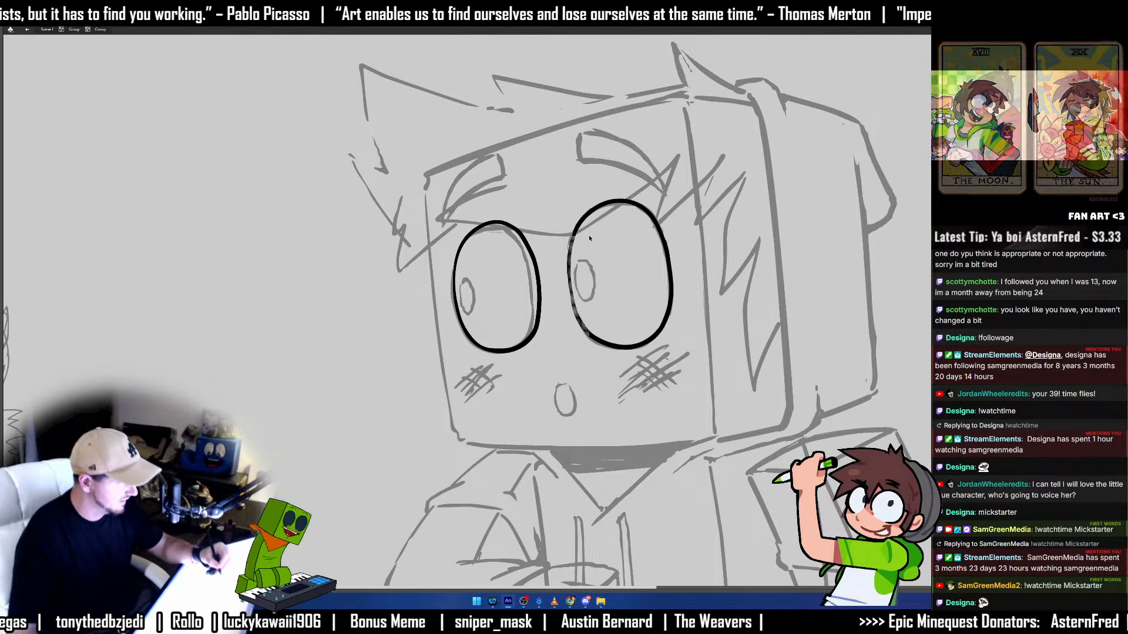
{"action": "key", "text": "F4"}
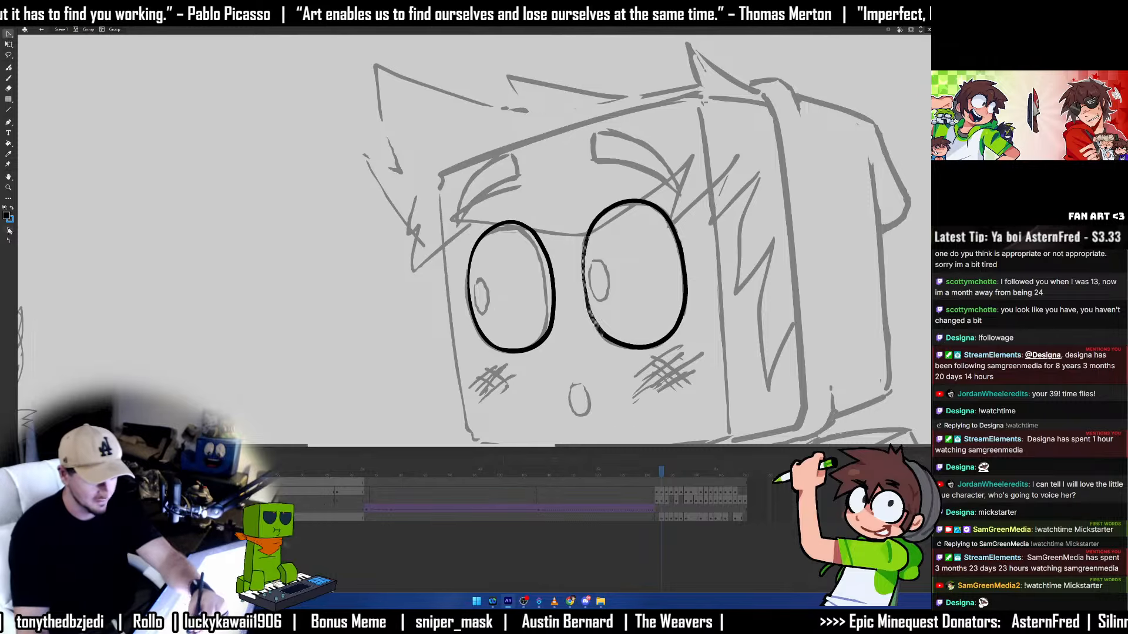
{"action": "left_click", "coordinate": [588, 283]}
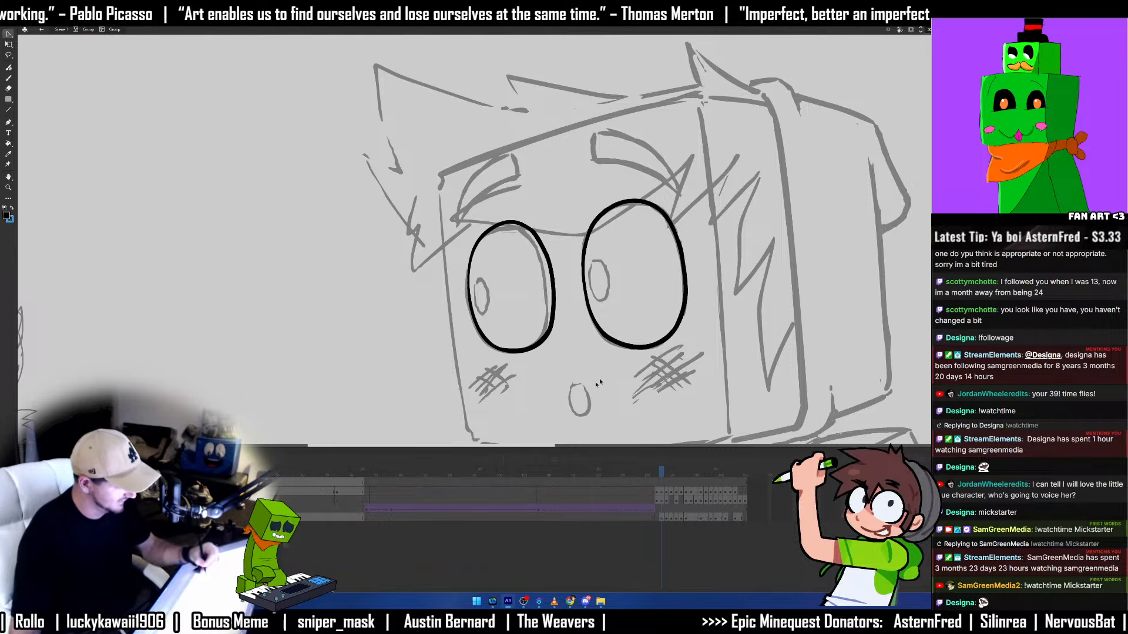
{"action": "left_click_drag", "start_coordinate": [571, 403], "coordinate": [657, 297]}
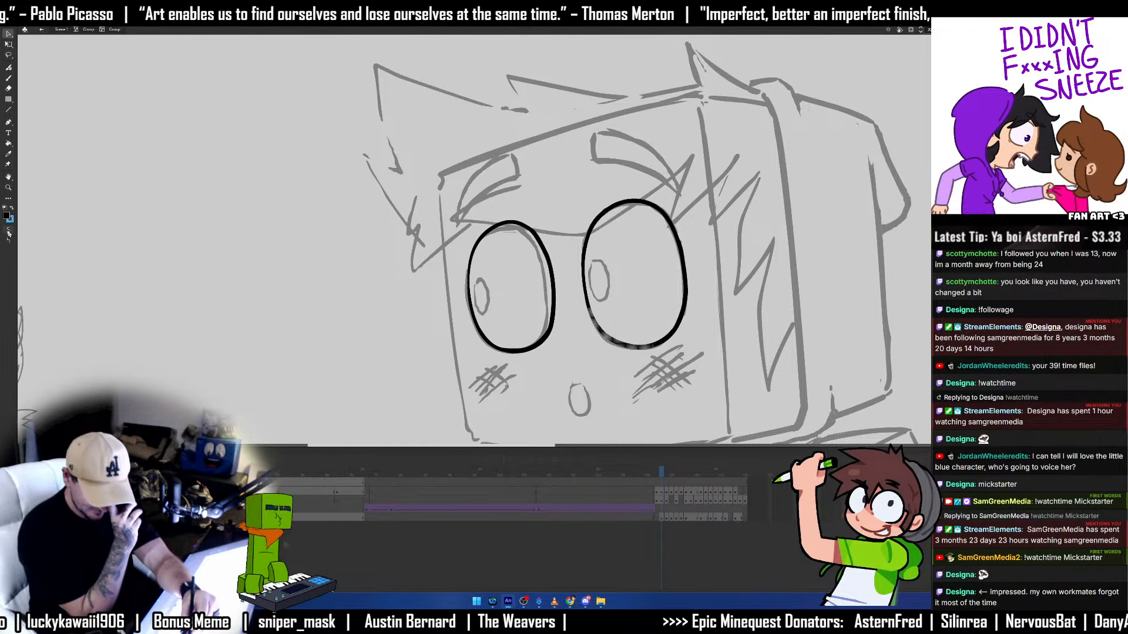
{"action": "left_click", "coordinate": [8, 232]}
{"action": "left_click", "coordinate": [549, 392]}
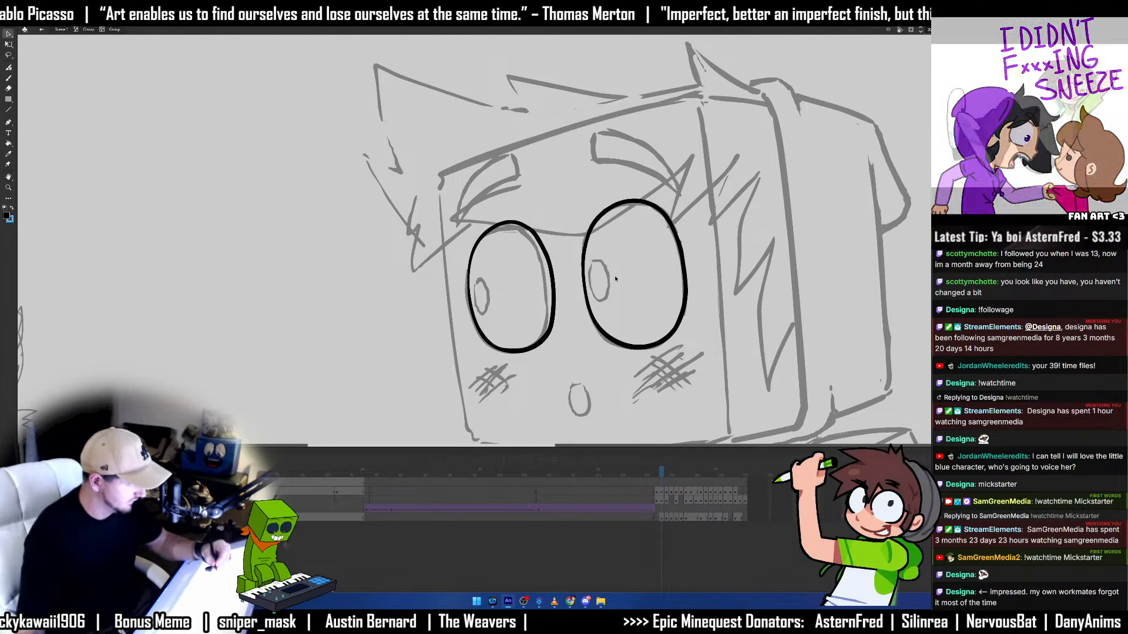
Ink a small oval pupil in the larger eye, copy it into the far eye and fit it over the sketched pupil.
{"action": "key", "text": "b"}
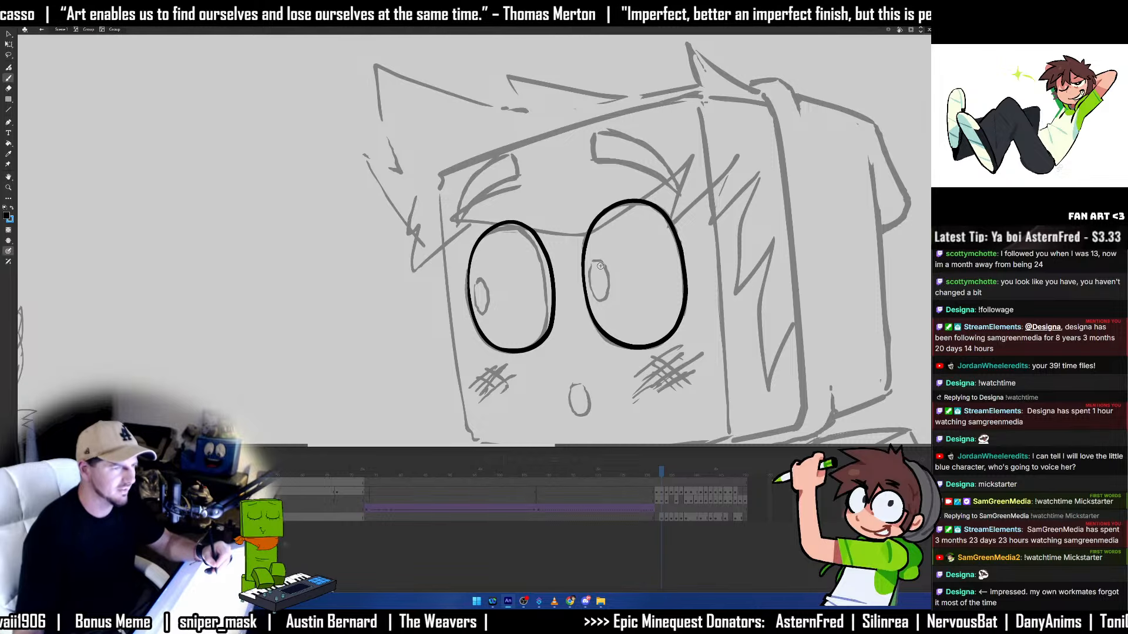
{"action": "mouse_move", "coordinate": [604, 264]}
{"action": "left_mouse_down"}
{"action": "mouse_move", "coordinate": [598, 298]}
{"action": "mouse_move", "coordinate": [605, 263]}
{"action": "left_mouse_up"}
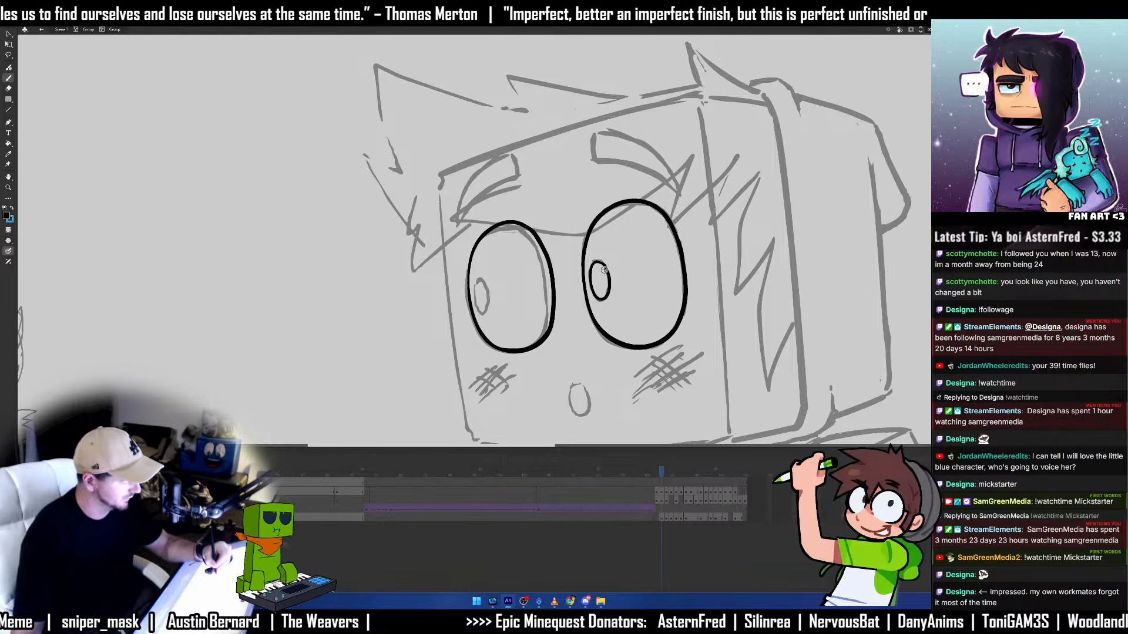
{"action": "key", "text": "k"}
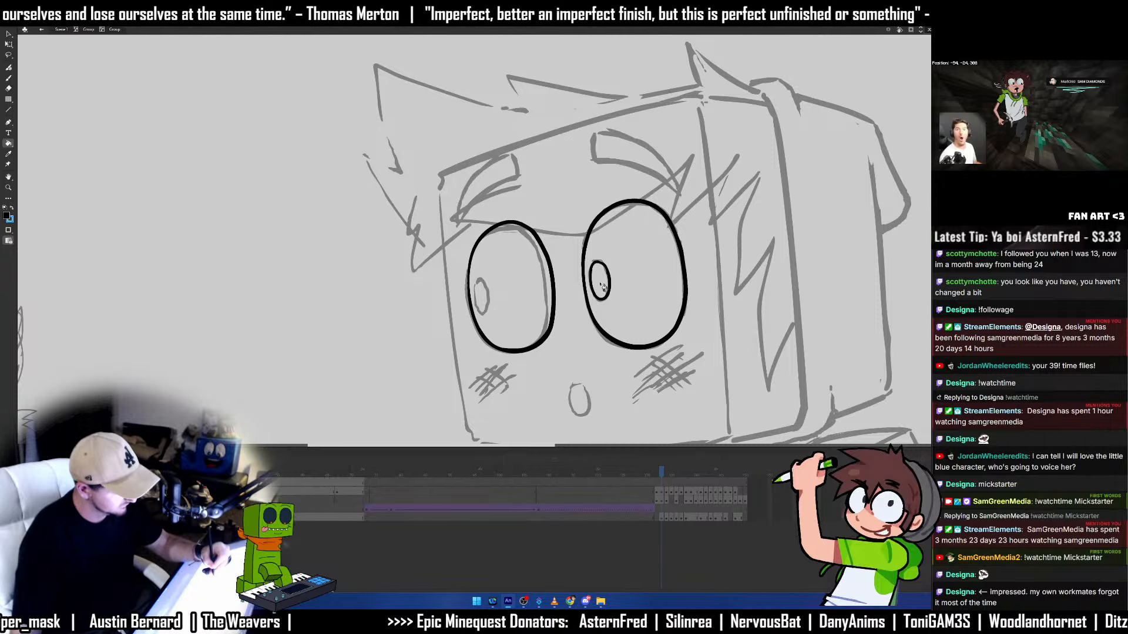
{"action": "key", "text": "v"}
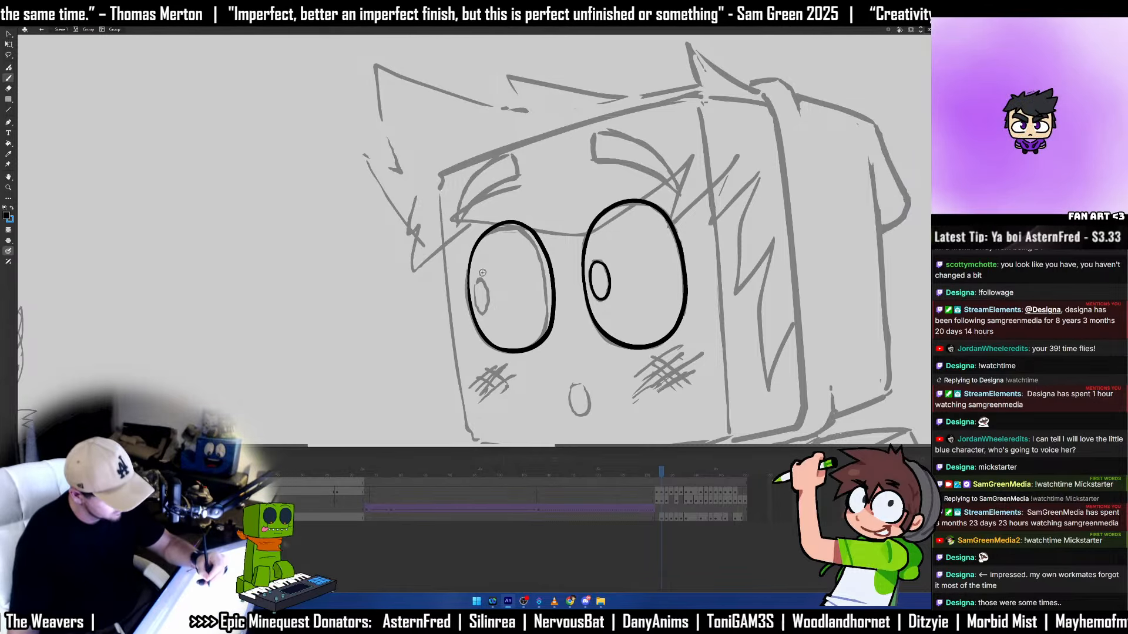
{"action": "left_click", "coordinate": [591, 280]}
{"action": "left_click_drag", "start_coordinate": [588, 284], "coordinate": [493, 295], "text": "alt"}
{"action": "key", "text": "q"}
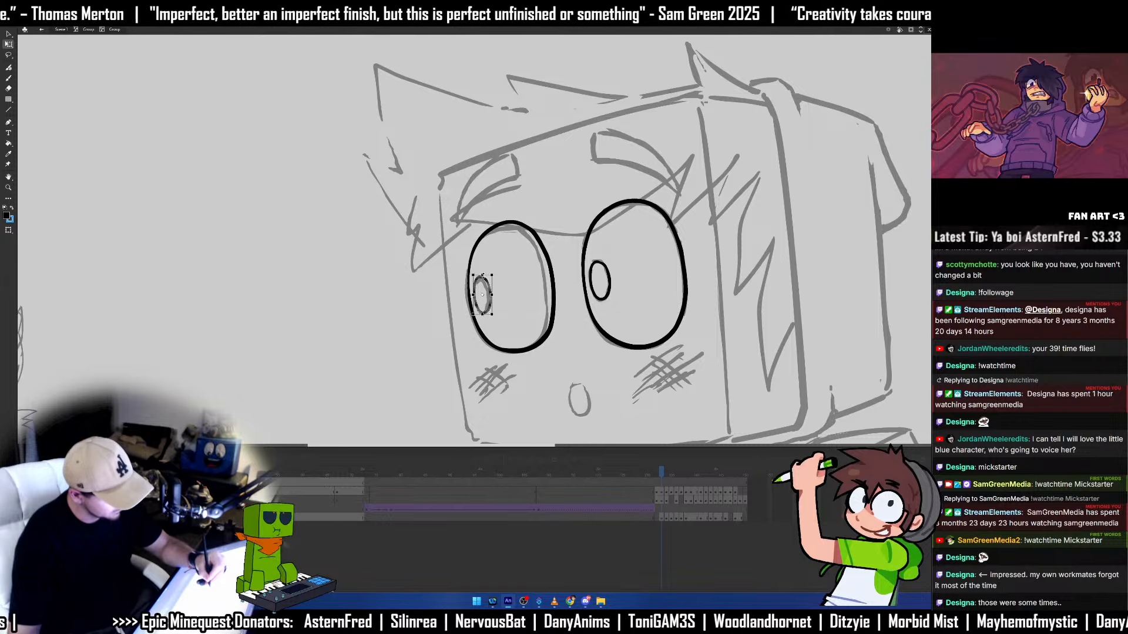
{"action": "left_click", "coordinate": [525, 266]}
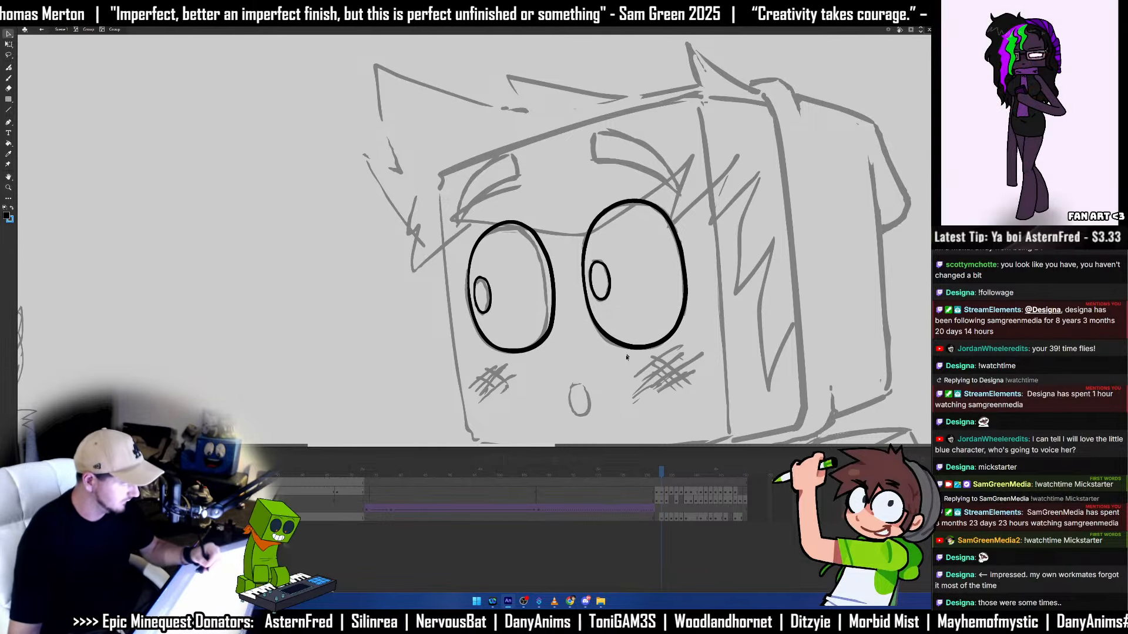
Ink the curved upper edge of the eyebrow above the boy's far eye with the Brush tool.
{"action": "left_click_drag", "start_coordinate": [626, 371], "coordinate": [621, 386]}
{"action": "key", "text": "b"}
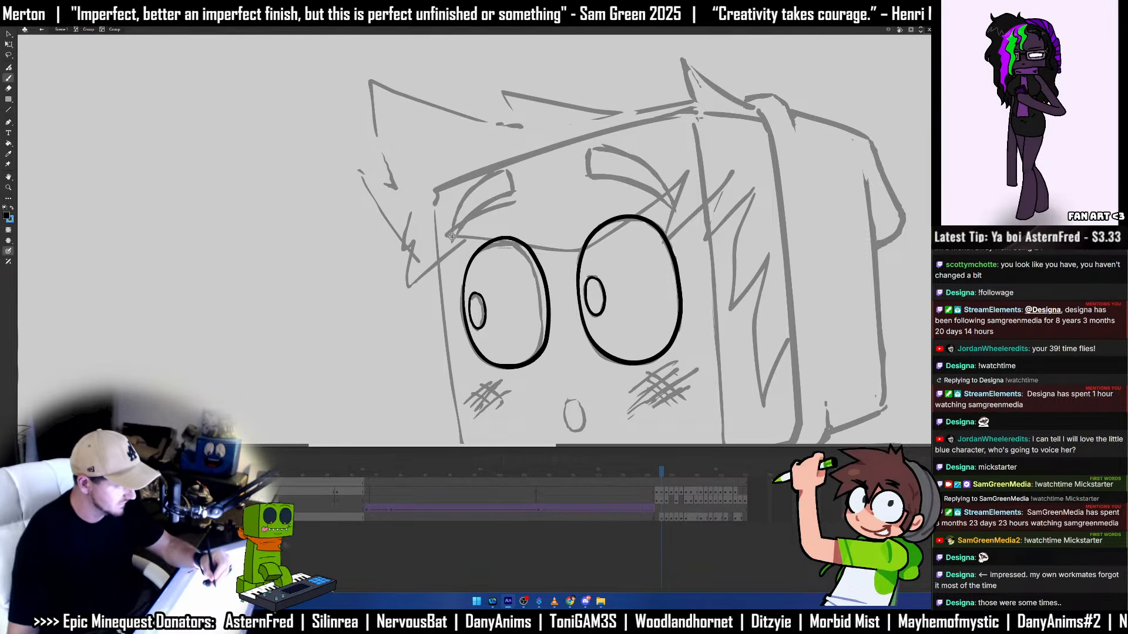
{"action": "mouse_move", "coordinate": [450, 238]}
{"action": "left_mouse_down"}
{"action": "mouse_move", "coordinate": [451, 218]}
{"action": "mouse_move", "coordinate": [512, 167]}
{"action": "left_mouse_up"}
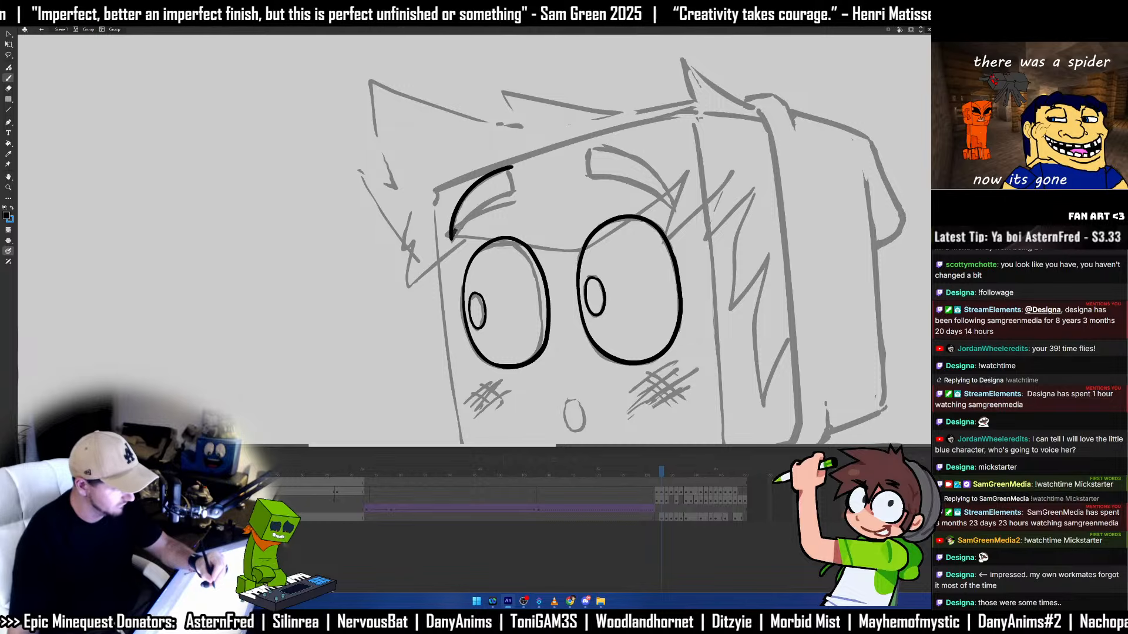
{"action": "left_click_drag", "start_coordinate": [453, 235], "coordinate": [514, 190]}
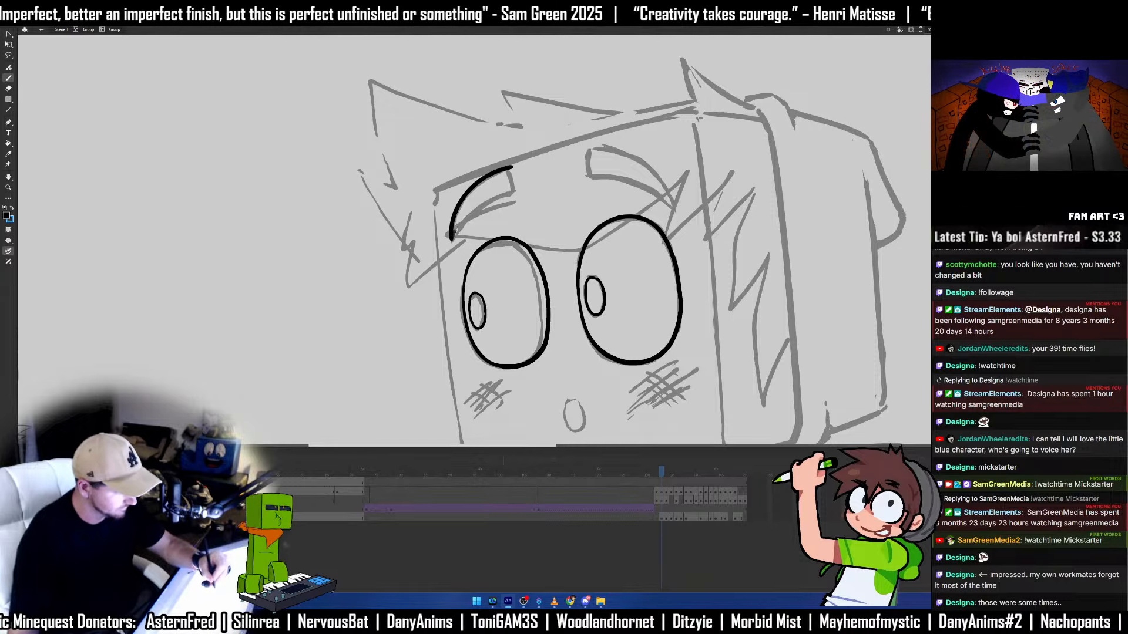
{"action": "key", "text": "ctrl+z"}
{"action": "left_click_drag", "start_coordinate": [453, 237], "coordinate": [513, 190]}
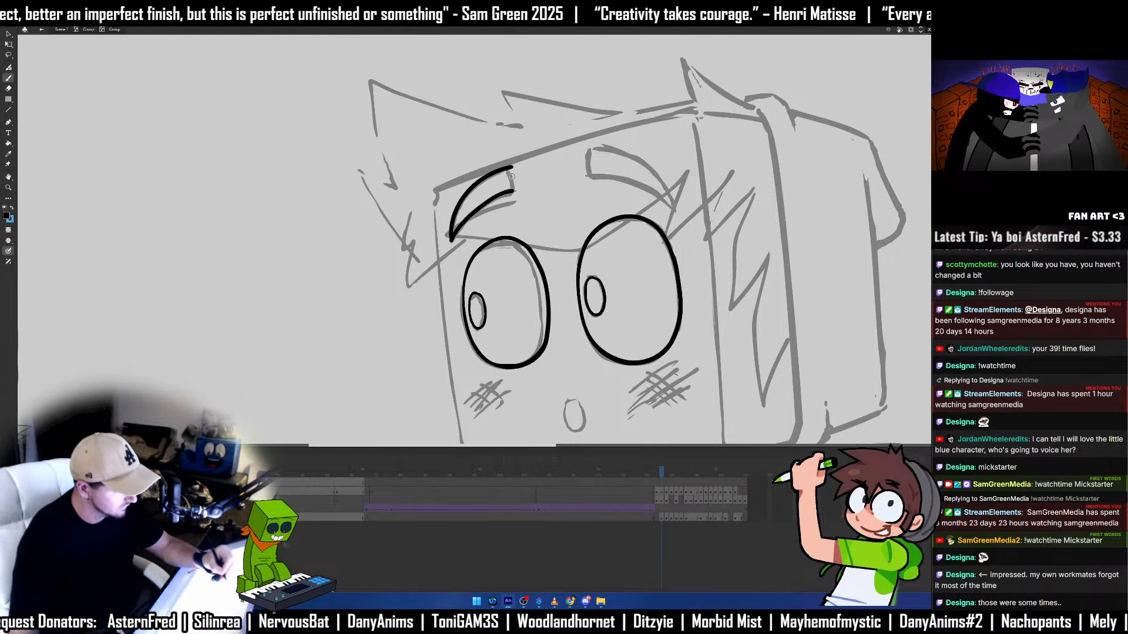
{"action": "key", "text": "ctrl+z"}
{"action": "key", "text": "e"}
{"action": "key", "text": "b"}
{"action": "left_click_drag", "start_coordinate": [452, 240], "coordinate": [514, 194]}
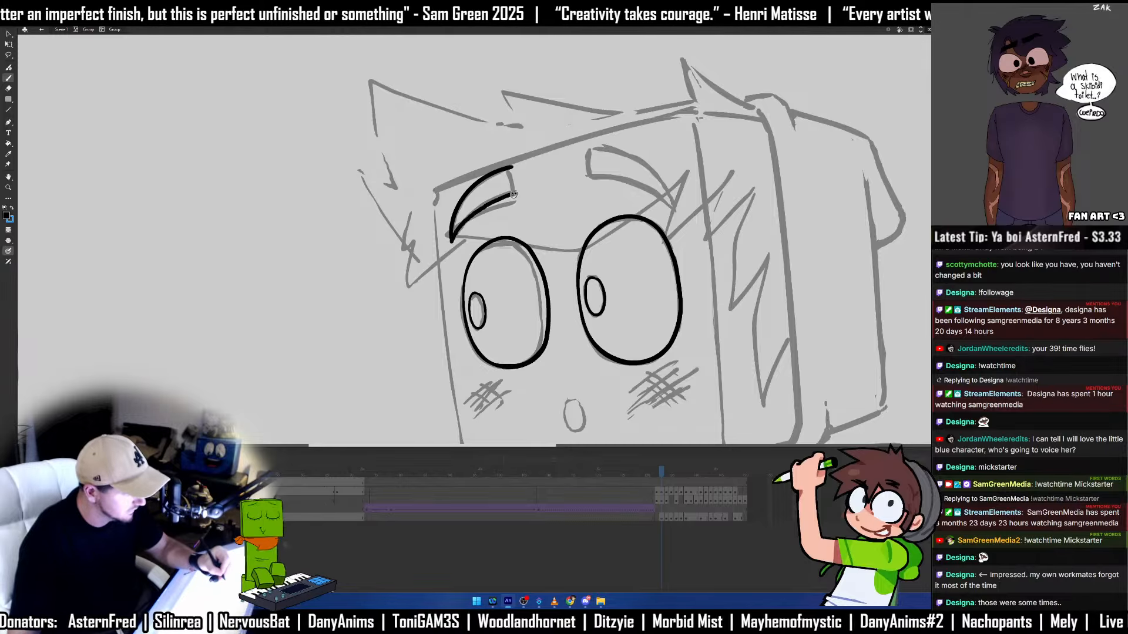
{"action": "key", "text": "ctrl+z"}
{"action": "left_click_drag", "start_coordinate": [452, 239], "coordinate": [507, 191]}
{"action": "key", "text": "ctrl+z"}
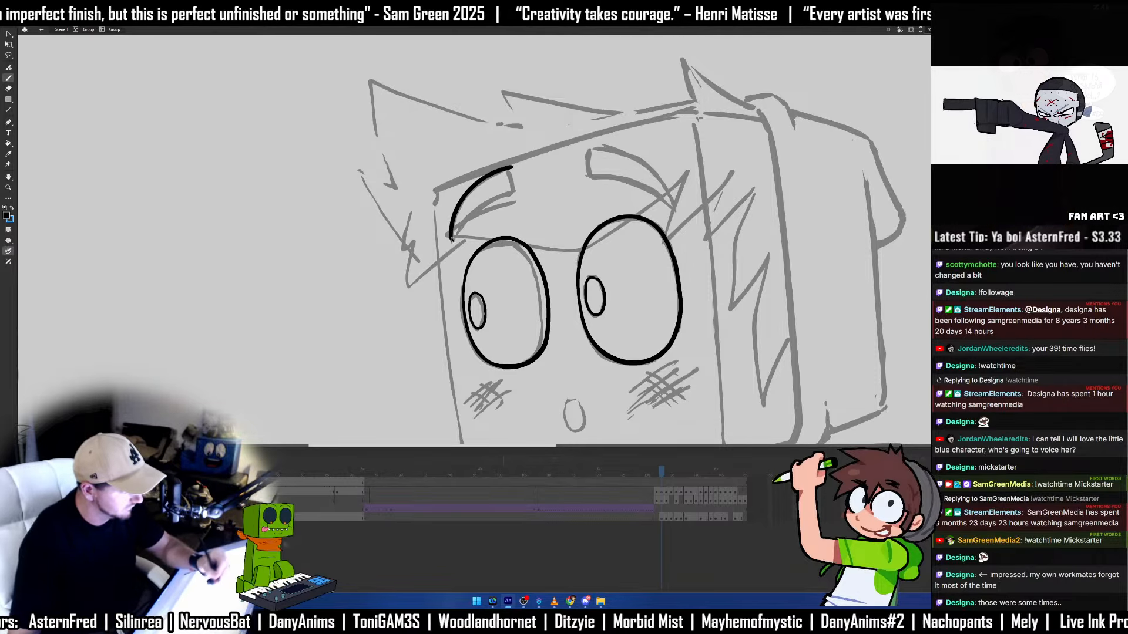
{"action": "left_click_drag", "start_coordinate": [452, 239], "coordinate": [514, 192]}
{"action": "key", "text": "ctrl+z"}
{"action": "left_click_drag", "start_coordinate": [451, 240], "coordinate": [514, 191]}
{"action": "key", "text": "ctrl+z"}
{"action": "left_click_drag", "start_coordinate": [452, 239], "coordinate": [513, 193]}
{"action": "key", "text": "ctrl+z"}
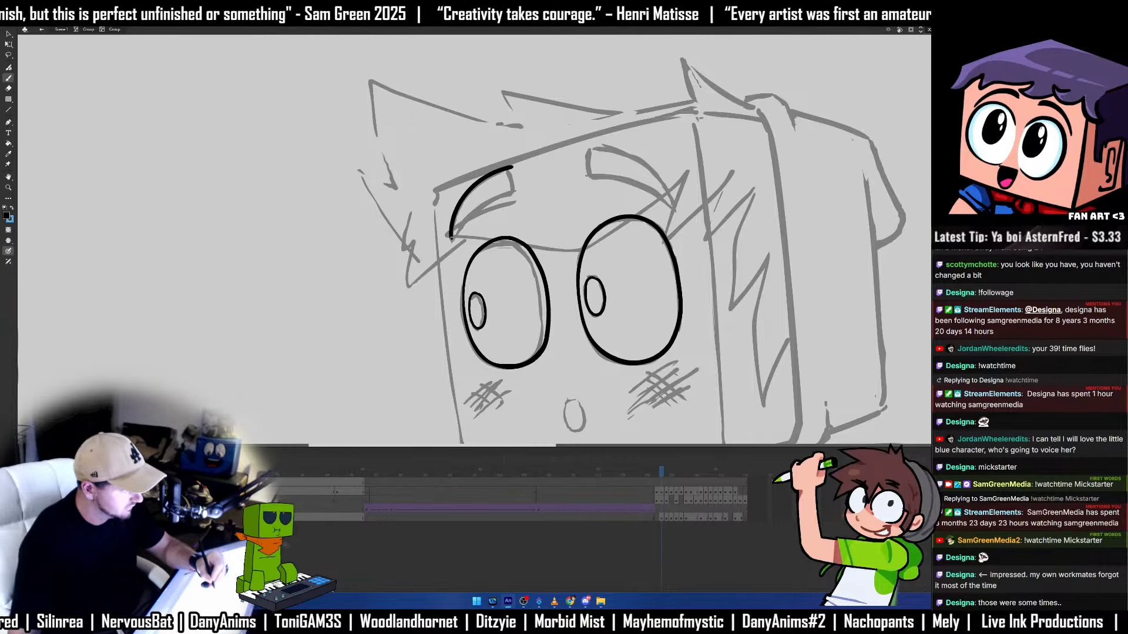
Ink the lower edge of the far eyebrow and close its blunt inner end, tidying the corners.
{"action": "mouse_move", "coordinate": [451, 240]}
{"action": "left_mouse_down"}
{"action": "mouse_move", "coordinate": [508, 195]}
{"action": "mouse_move", "coordinate": [508, 162]}
{"action": "mouse_move", "coordinate": [511, 195]}
{"action": "left_mouse_up"}
{"action": "key", "text": "e"}
{"action": "key", "text": "b"}
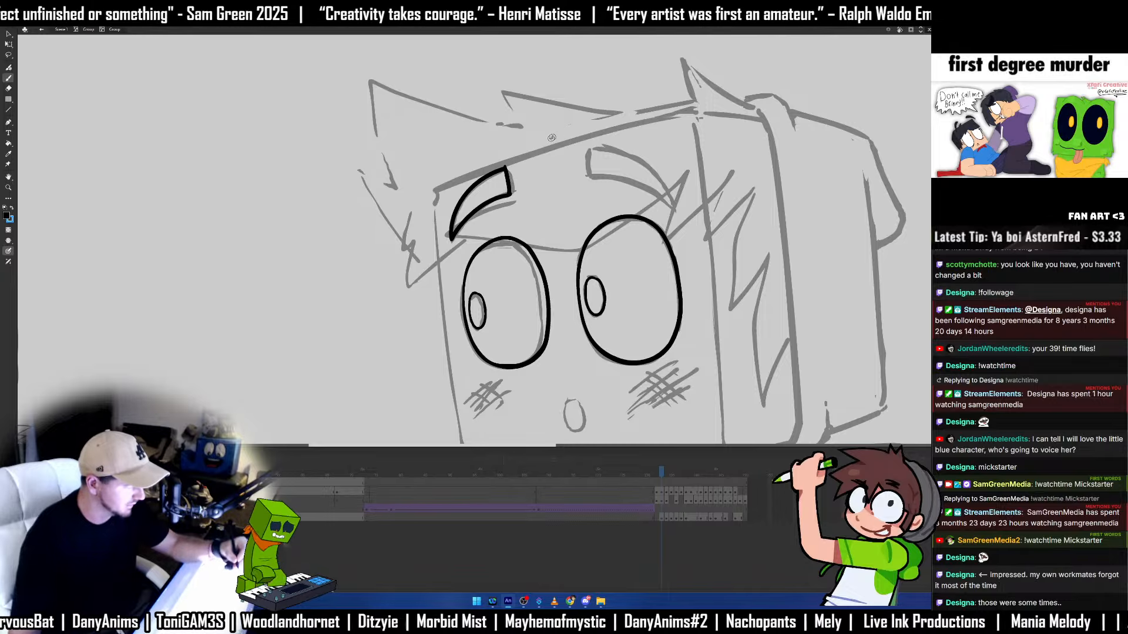
{"action": "left_click_drag", "start_coordinate": [510, 186], "coordinate": [511, 195]}
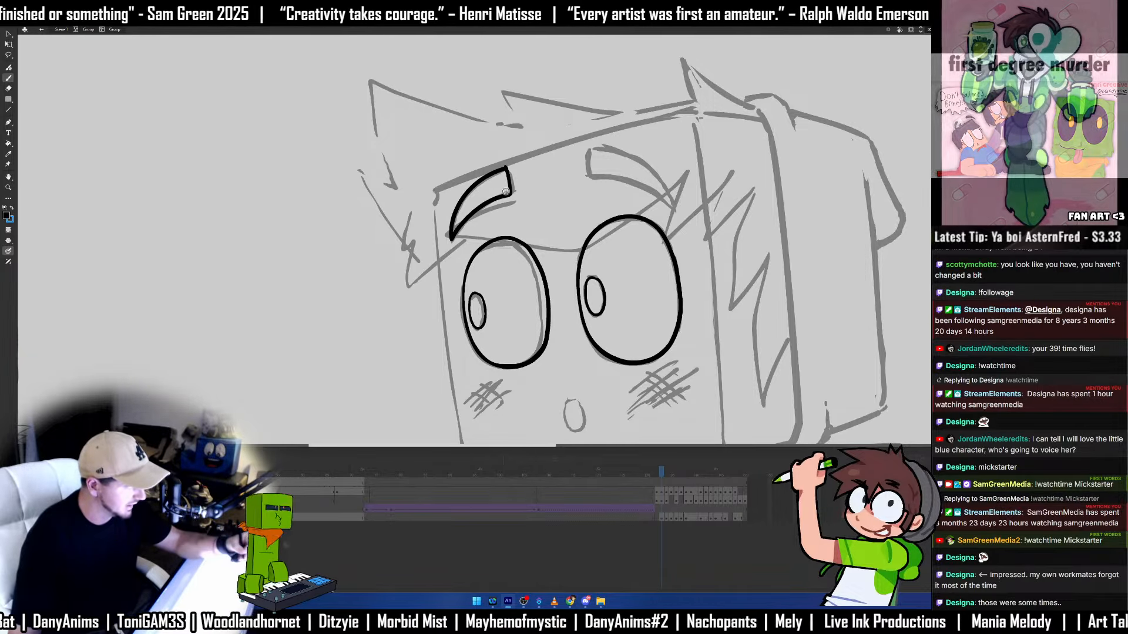
Ink the outline of the eyebrow above the larger eye, with its blunt inner end and curved upper and lower edges.
{"action": "key", "text": "v"}
{"action": "key", "text": "b"}
{"action": "mouse_move", "coordinate": [588, 147]}
{"action": "left_mouse_down"}
{"action": "mouse_move", "coordinate": [589, 163]}
{"action": "mouse_move", "coordinate": [673, 207]}
{"action": "left_mouse_up"}
{"action": "key", "text": "ctrl+z"}
{"action": "key", "text": "ctrl+z"}
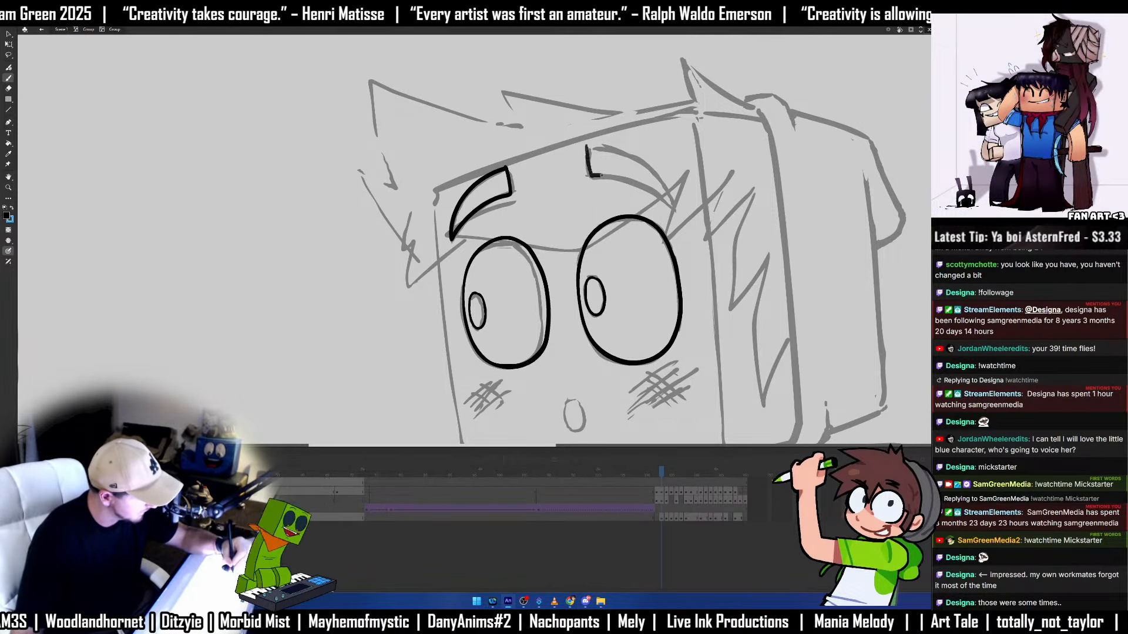
{"action": "mouse_move", "coordinate": [600, 176]}
{"action": "left_mouse_down"}
{"action": "mouse_move", "coordinate": [651, 187]}
{"action": "mouse_move", "coordinate": [672, 206]}
{"action": "mouse_move", "coordinate": [622, 145]}
{"action": "mouse_move", "coordinate": [599, 142]}
{"action": "left_mouse_up"}
Refine the curve of the lower edge of the eyebrow above the larger eye.
{"action": "key", "text": "v"}
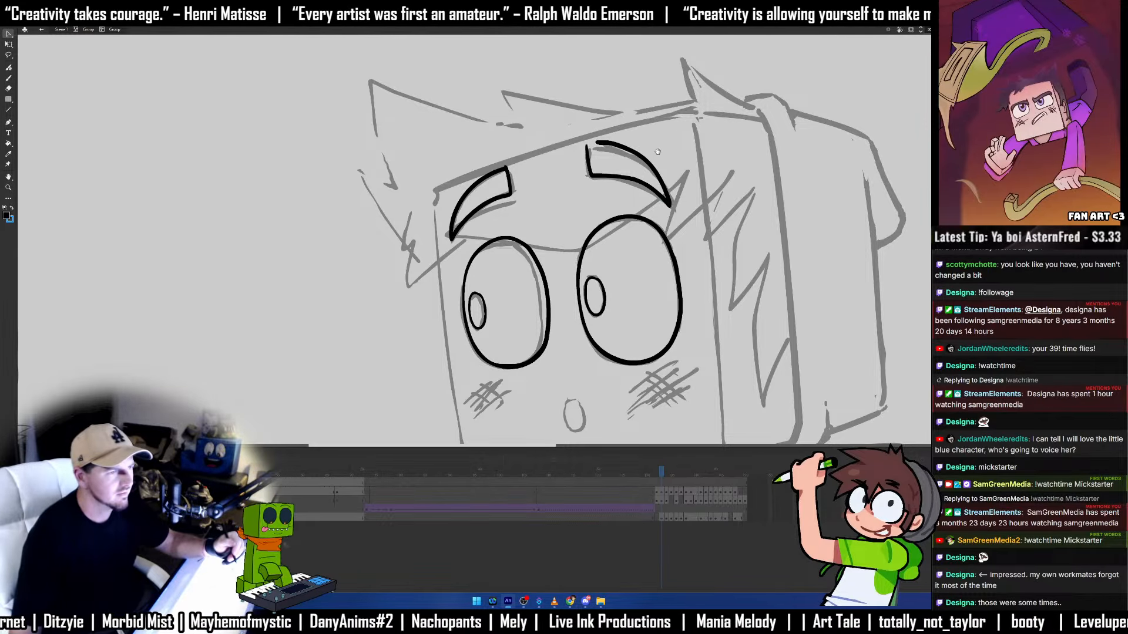
{"action": "left_click_drag", "start_coordinate": [656, 146], "coordinate": [643, 147]}
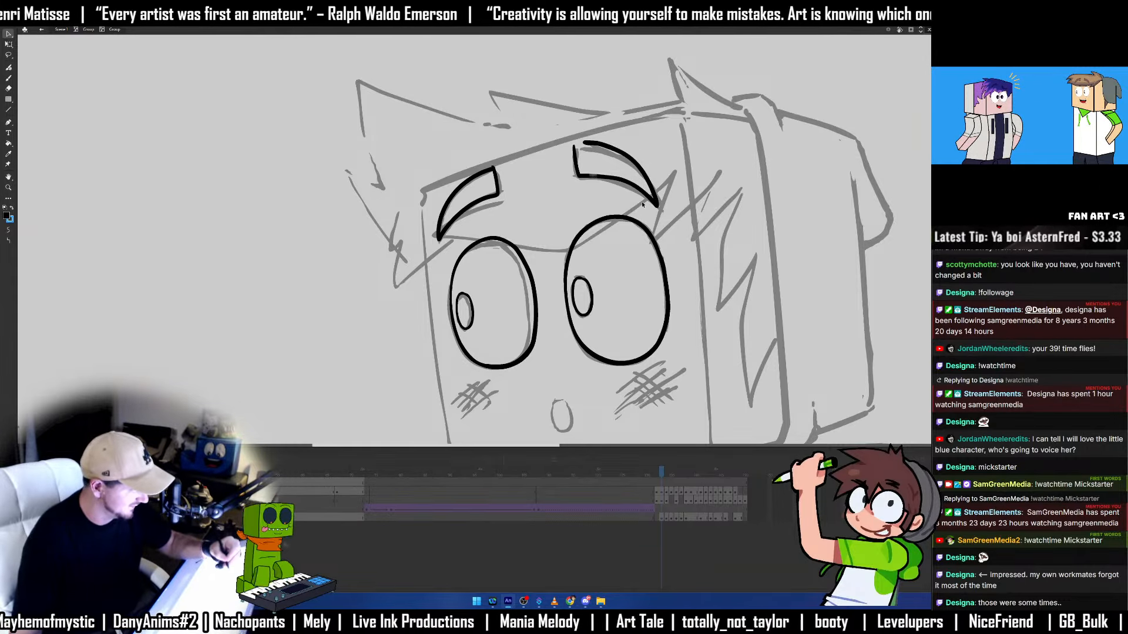
{"action": "left_click", "coordinate": [10, 241]}
{"action": "left_click", "coordinate": [616, 186]}
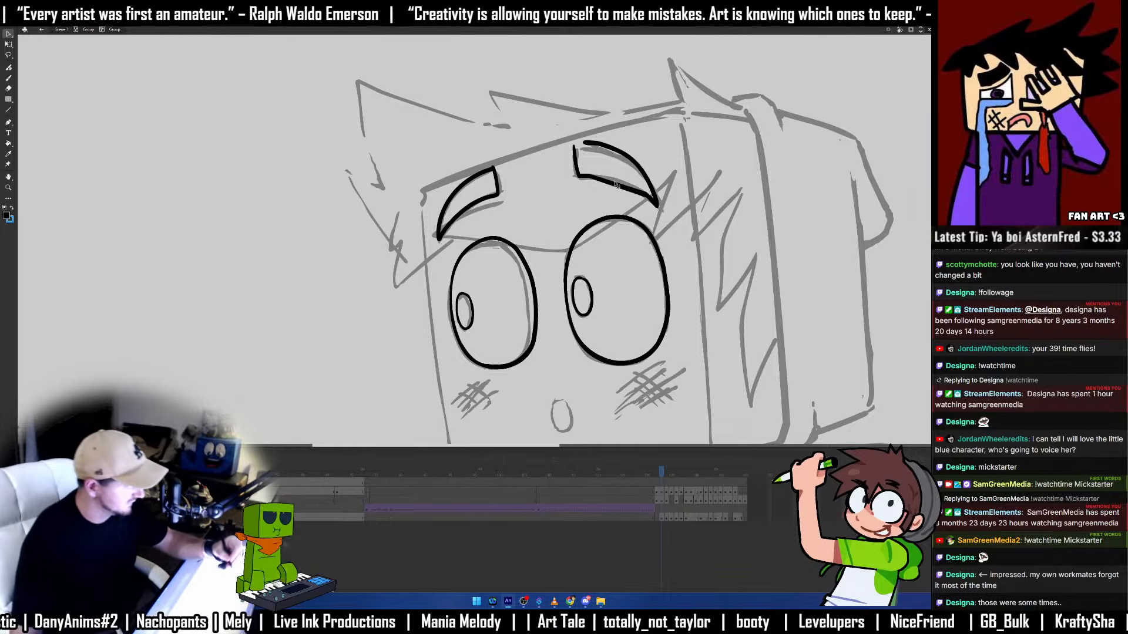
{"action": "left_click", "coordinate": [617, 185]}
{"action": "left_click", "coordinate": [618, 190]}
{"action": "left_click_drag", "start_coordinate": [617, 182], "coordinate": [618, 185]}
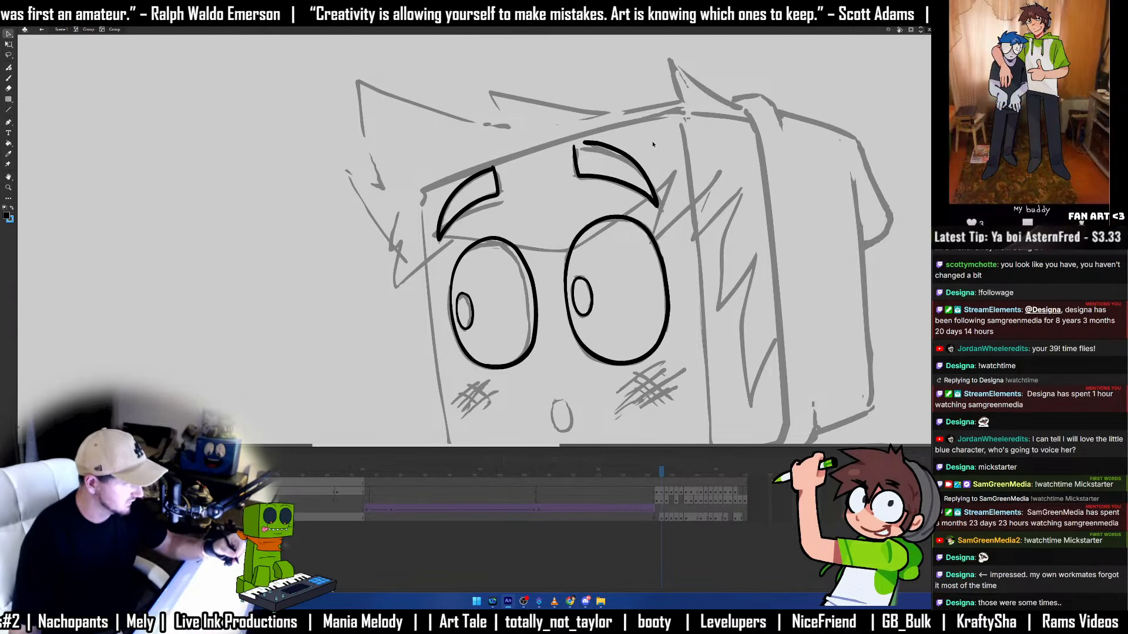
Select the upper edge of the eyebrow above the larger eye and stretch it with Free Transform to meet the blunt inner end.
{"action": "left_click", "coordinate": [644, 197]}
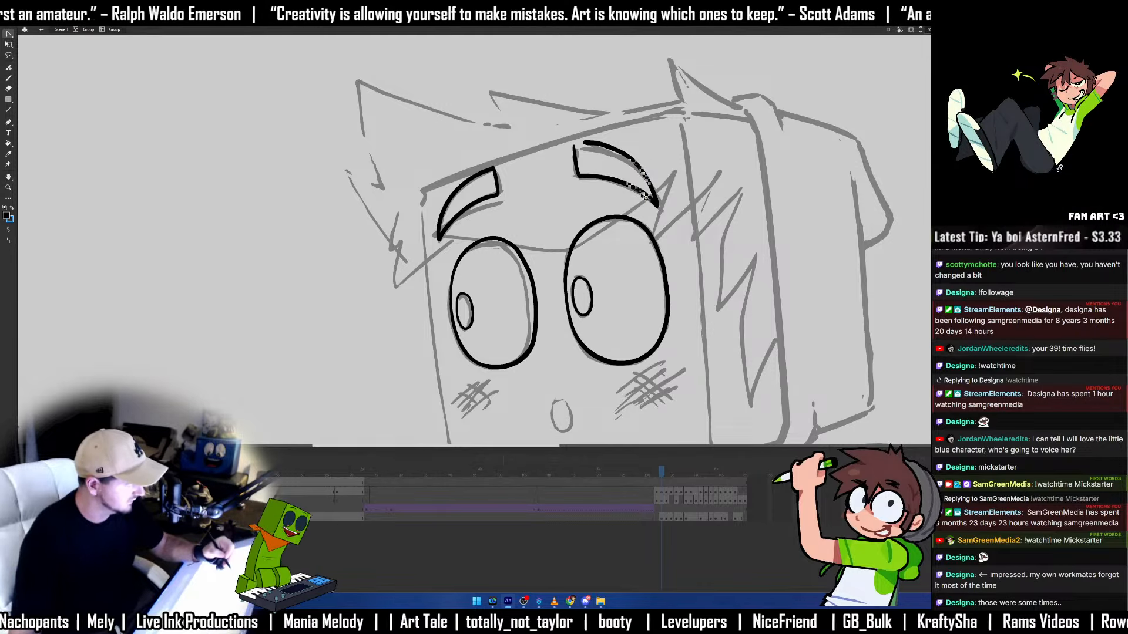
{"action": "left_click", "coordinate": [641, 194], "text": "shift"}
{"action": "left_click", "coordinate": [617, 151], "text": "shift"}
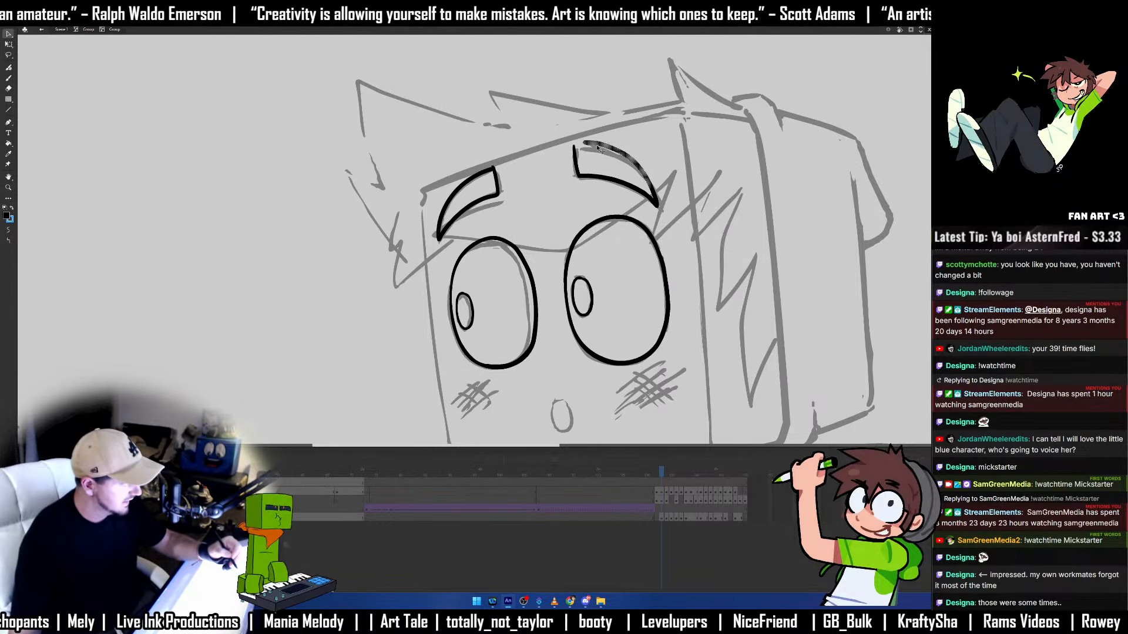
{"action": "key", "text": "q"}
{"action": "left_click_drag", "start_coordinate": [582, 167], "coordinate": [578, 169]}
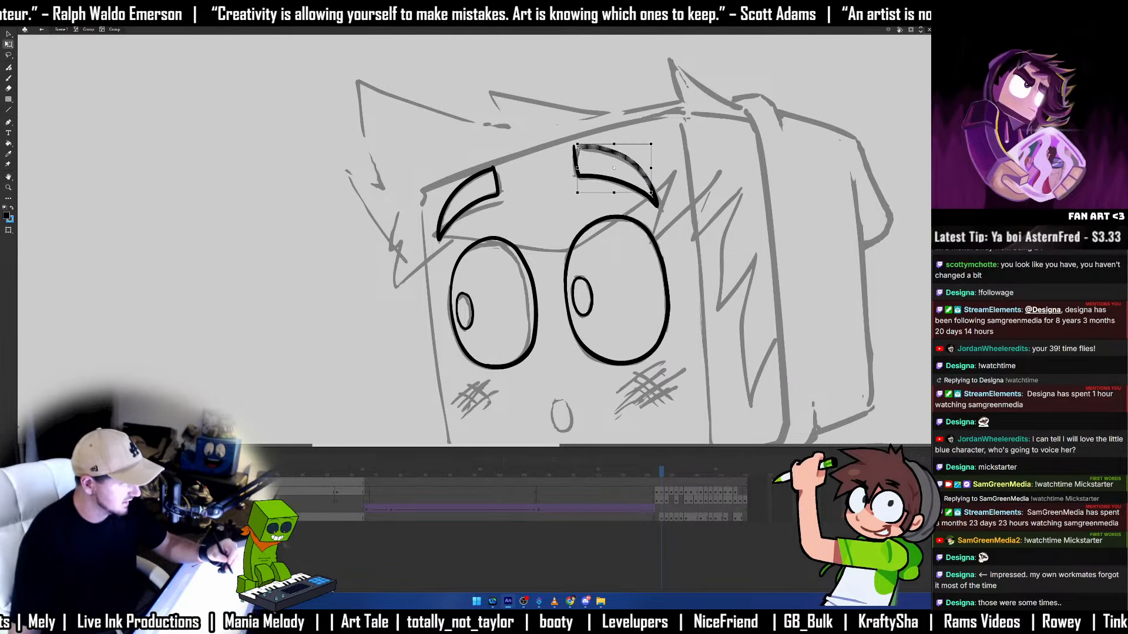
{"action": "left_click", "coordinate": [565, 158]}
{"action": "key", "text": "b"}
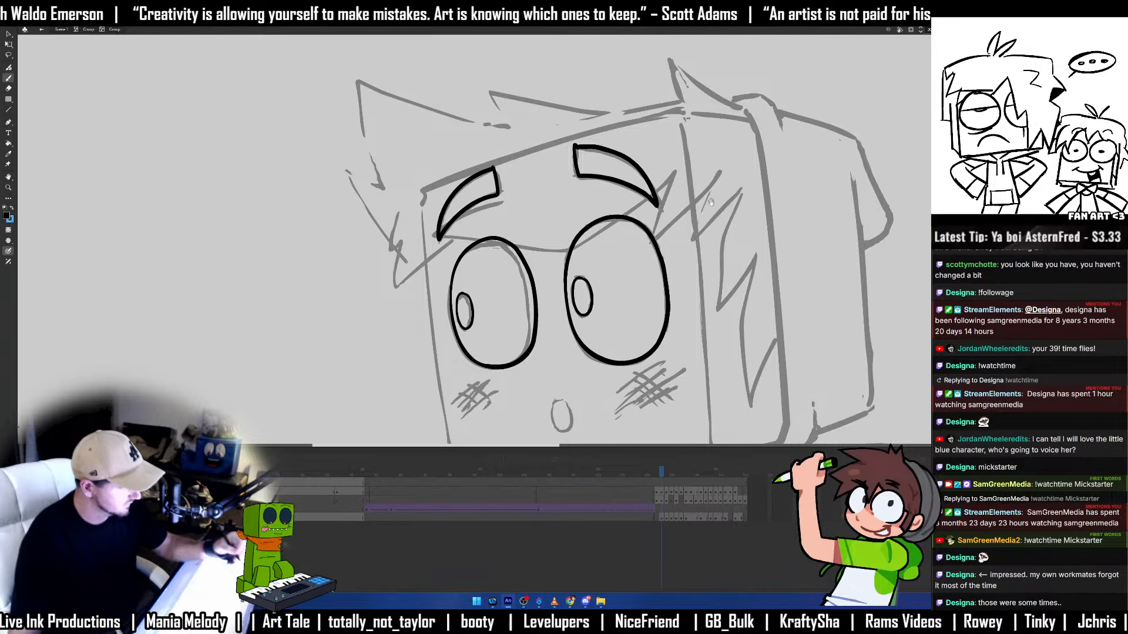
Select the whole eyebrow outline above the larger eye and slightly rescale it with Free Transform to suit the sketch.
{"action": "left_click_drag", "start_coordinate": [755, 228], "coordinate": [791, 220]}
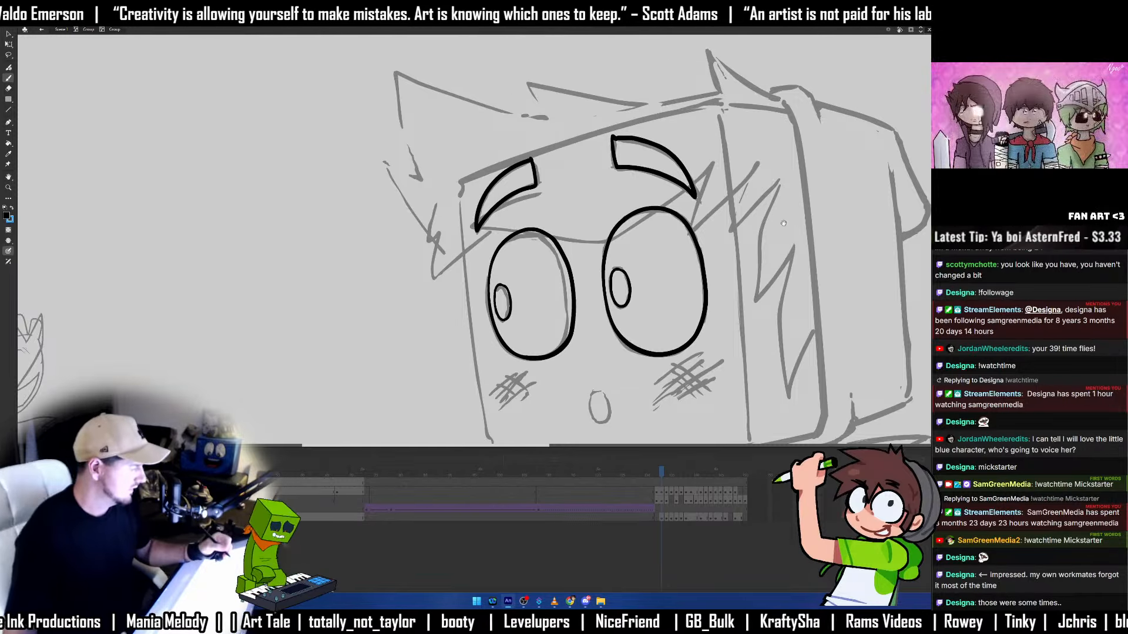
{"action": "left_click", "coordinate": [696, 197], "text": "ctrl"}
{"action": "key", "text": "q"}
{"action": "left_click_drag", "start_coordinate": [675, 151], "coordinate": [673, 151]}
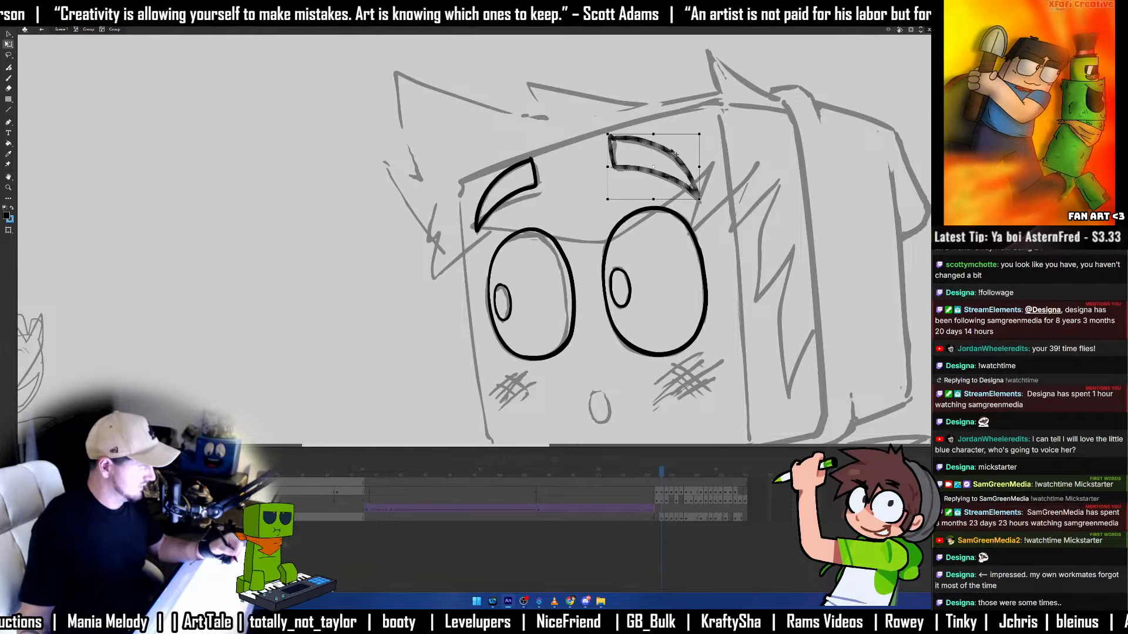
{"action": "left_click_drag", "start_coordinate": [609, 166], "coordinate": [609, 169]}
{"action": "left_click", "coordinate": [777, 117]}
Ink the cross-hatched blush marks on the cheek below the larger eye with the Brush tool.
{"action": "left_click_drag", "start_coordinate": [726, 296], "coordinate": [769, 206]}
{"action": "key", "text": "b"}
{"action": "mouse_move", "coordinate": [701, 304]}
{"action": "left_mouse_down"}
{"action": "mouse_move", "coordinate": [766, 268]}
{"action": "mouse_move", "coordinate": [737, 318]}
{"action": "mouse_move", "coordinate": [764, 313]}
{"action": "left_mouse_up"}
{"action": "key", "text": "ctrl+z"}
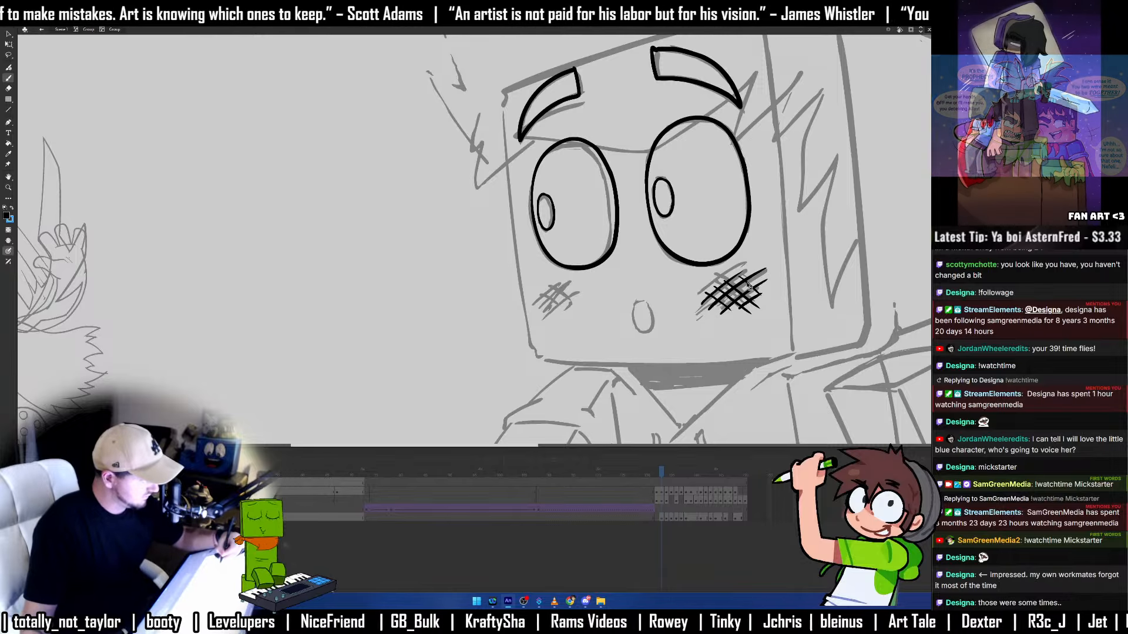
Copy the cross-hatched blush to the far cheek and narrow the copy to fit the sketched marks there.
{"action": "key", "text": "v"}
{"action": "left_click", "coordinate": [754, 290]}
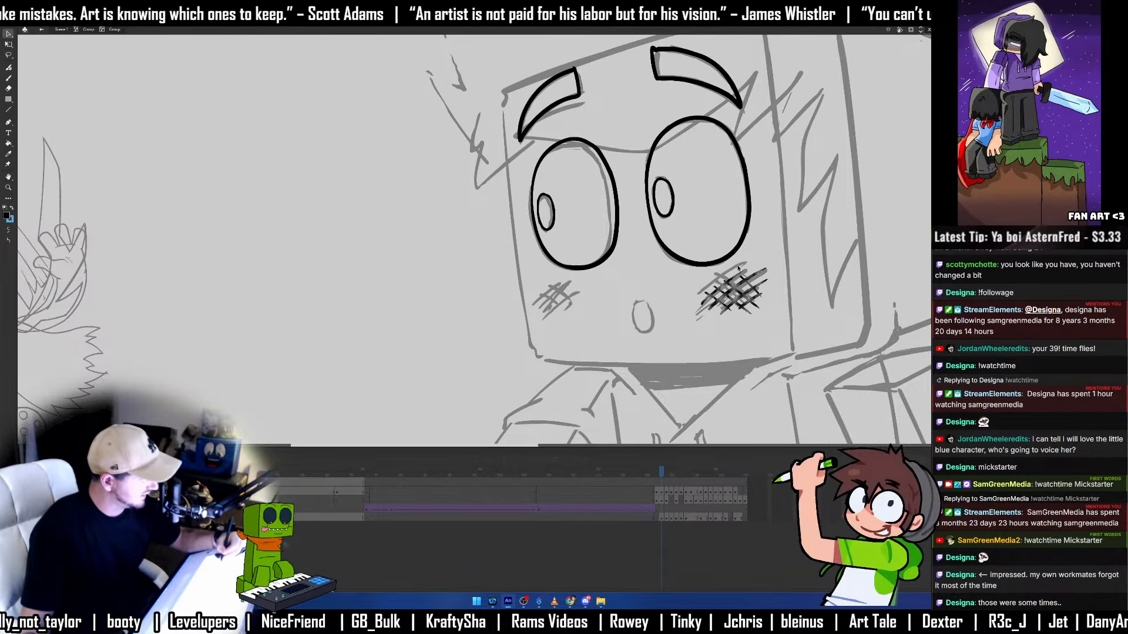
{"action": "left_click", "coordinate": [747, 268]}
{"action": "left_click", "coordinate": [742, 303]}
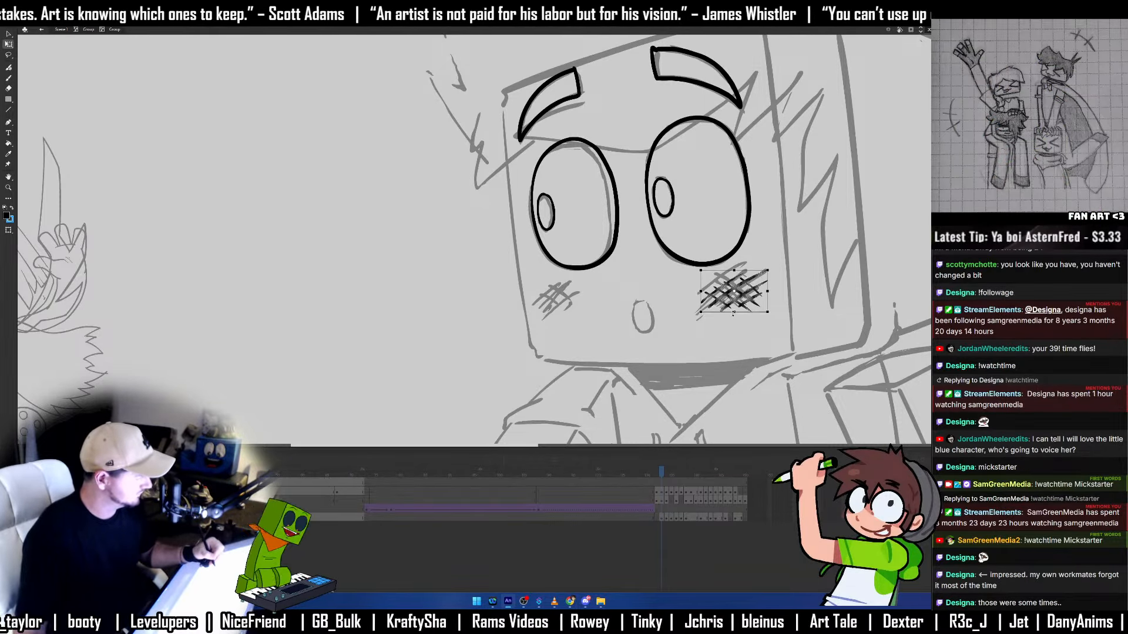
{"action": "left_click", "coordinate": [748, 304]}
{"action": "mouse_move", "coordinate": [749, 302]}
{"action": "left_mouse_down"}
{"action": "mouse_move", "coordinate": [574, 309]}
{"action": "mouse_move", "coordinate": [588, 278]}
{"action": "left_mouse_up"}
{"action": "key", "text": "q"}
{"action": "key", "text": "v"}
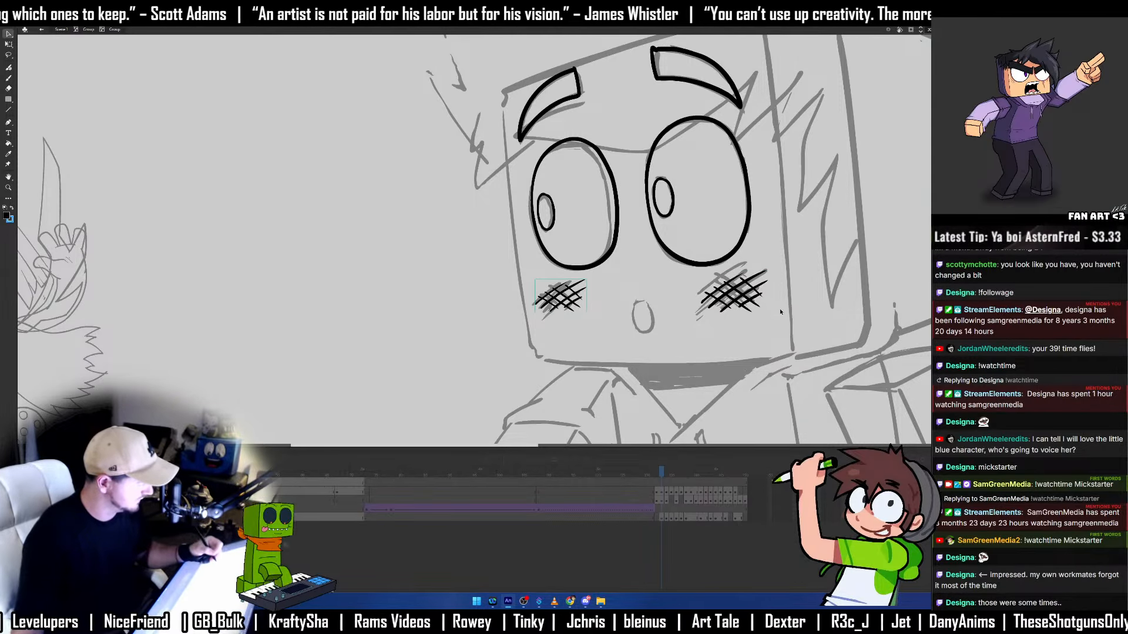
Ink the face's front and lower edges, fit them to the sketch, trim the overhang and continue the lower edge to the back corner.
{"action": "left_click_drag", "start_coordinate": [815, 282], "coordinate": [784, 319]}
{"action": "key", "text": "b"}
{"action": "left_click_drag", "start_coordinate": [518, 235], "coordinate": [517, 207]}
{"action": "mouse_move", "coordinate": [474, 155]}
{"action": "left_mouse_down"}
{"action": "mouse_move", "coordinate": [490, 310]}
{"action": "mouse_move", "coordinate": [511, 372]}
{"action": "mouse_move", "coordinate": [770, 382]}
{"action": "left_mouse_up"}
{"action": "key", "text": "q"}
{"action": "left_click", "coordinate": [707, 383]}
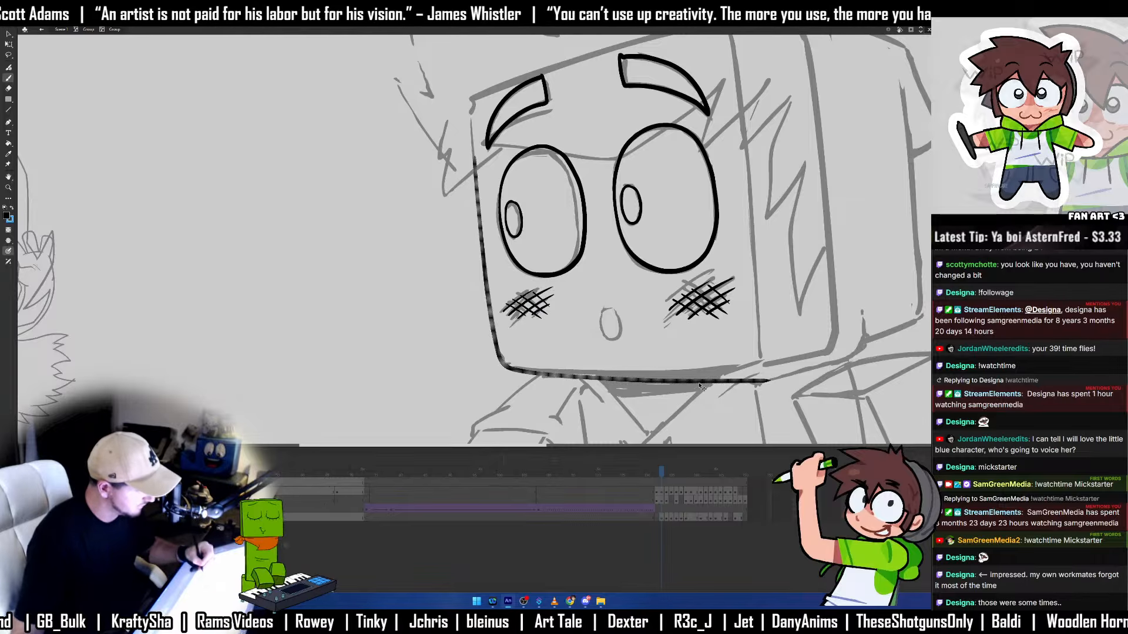
{"action": "left_click_drag", "start_coordinate": [772, 271], "coordinate": [772, 253]}
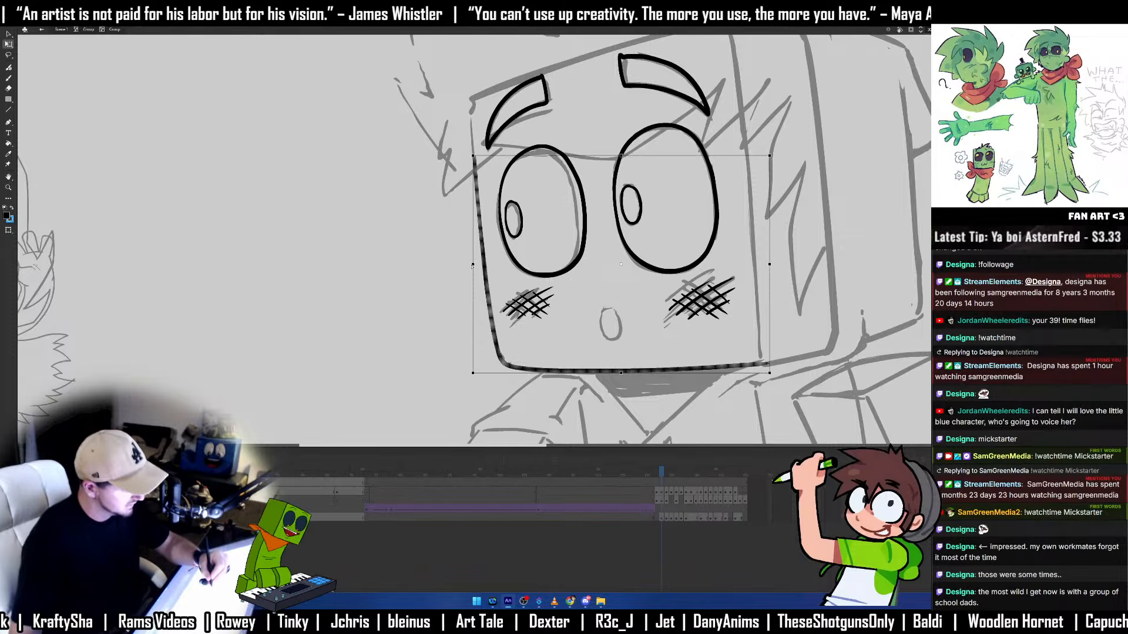
{"action": "left_click_drag", "start_coordinate": [473, 276], "coordinate": [473, 273]}
{"action": "left_click", "coordinate": [771, 348]}
{"action": "left_click", "coordinate": [759, 366]}
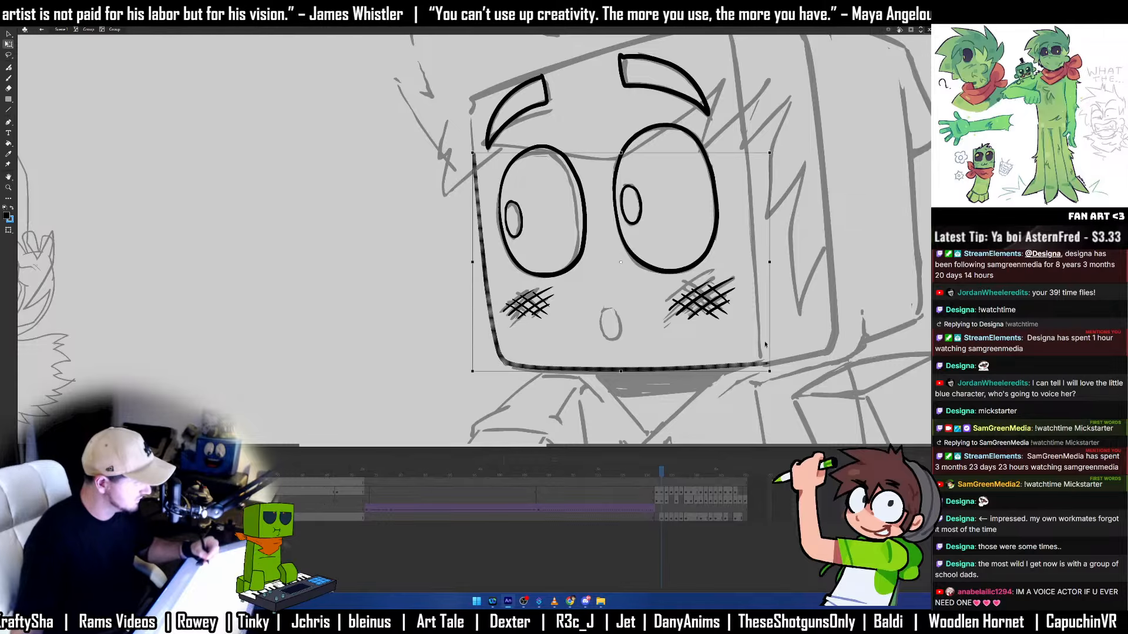
{"action": "key", "text": "b"}
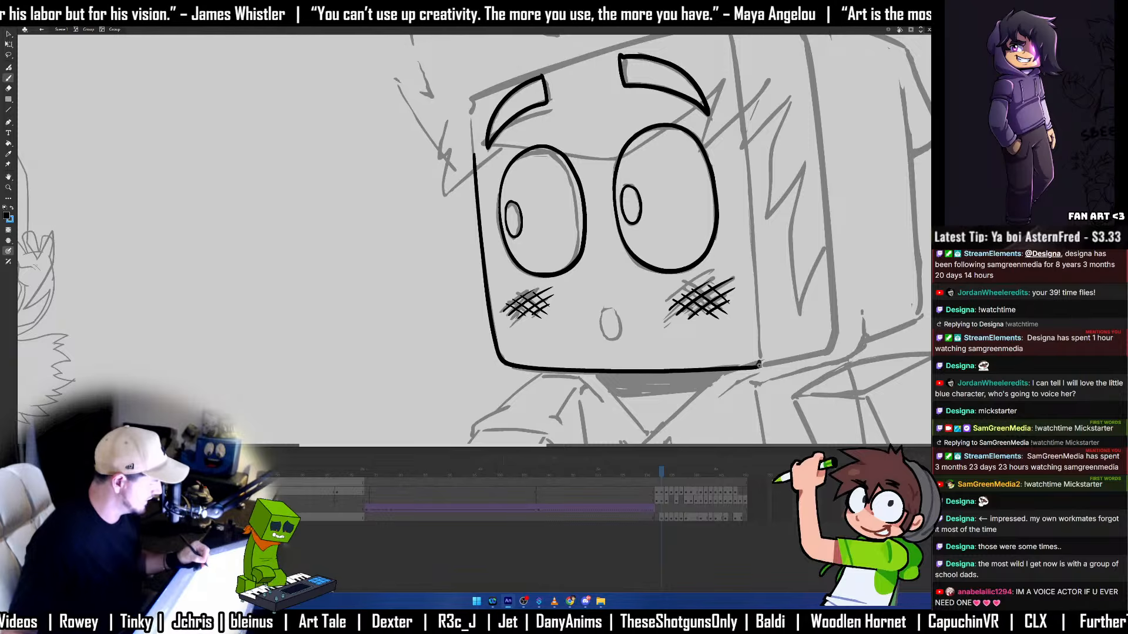
{"action": "left_click_drag", "start_coordinate": [759, 365], "coordinate": [826, 352]}
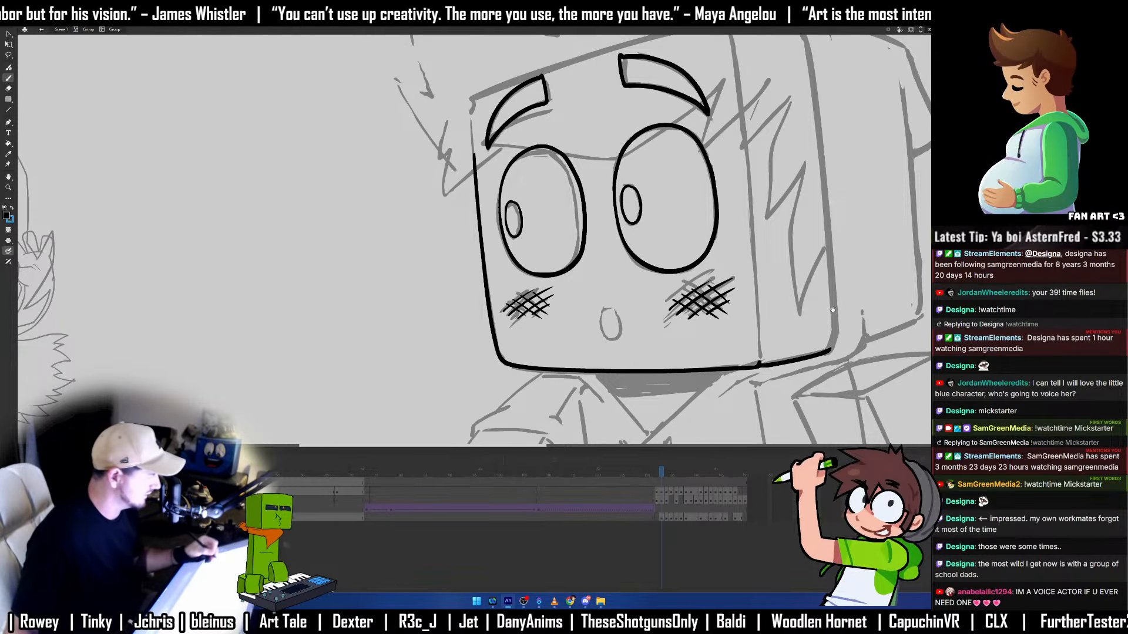
Ink the pointed hair tuft at the back of the head and the head's long rear edge, stretching it to the lower corner.
{"action": "left_click_drag", "start_coordinate": [721, 182], "coordinate": [719, 222]}
{"action": "left_click_drag", "start_coordinate": [805, 192], "coordinate": [844, 254]}
{"action": "left_click_drag", "start_coordinate": [817, 134], "coordinate": [690, 176]}
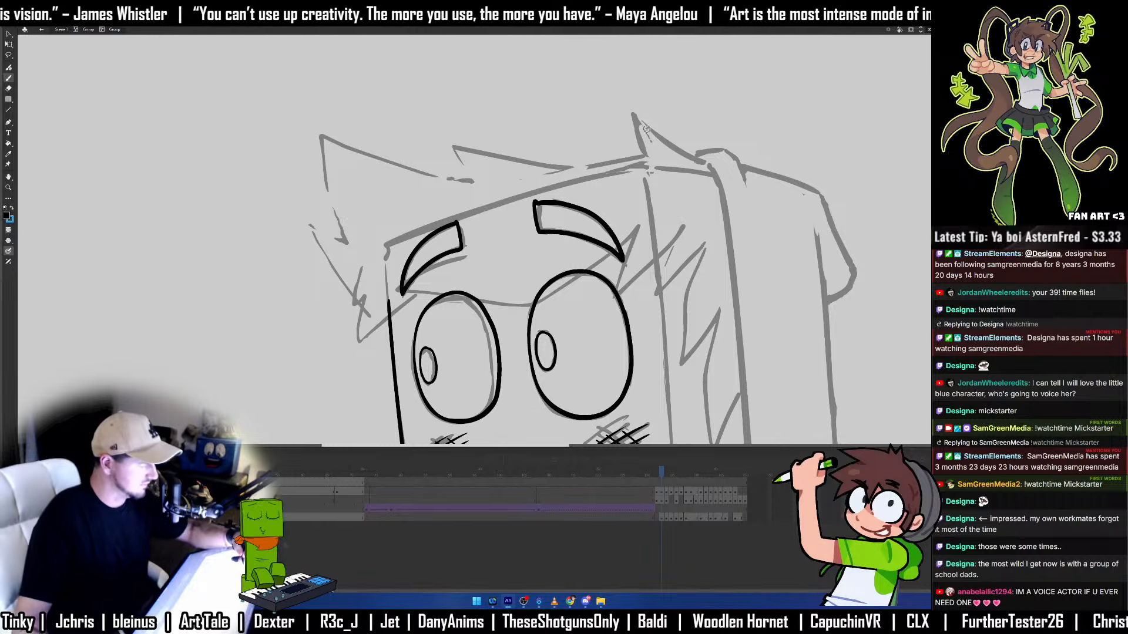
{"action": "key", "text": "F4"}
{"action": "mouse_move", "coordinate": [632, 154]}
{"action": "left_mouse_down"}
{"action": "mouse_move", "coordinate": [619, 110]}
{"action": "mouse_move", "coordinate": [698, 172]}
{"action": "mouse_move", "coordinate": [720, 278]}
{"action": "mouse_move", "coordinate": [728, 456]}
{"action": "left_mouse_up"}
{"action": "mouse_move", "coordinate": [756, 274]}
{"action": "left_mouse_down"}
{"action": "mouse_move", "coordinate": [694, 195]}
{"action": "mouse_move", "coordinate": [698, 205]}
{"action": "left_mouse_up"}
{"action": "left_click", "coordinate": [725, 347], "text": "shift"}
{"action": "key", "text": "q"}
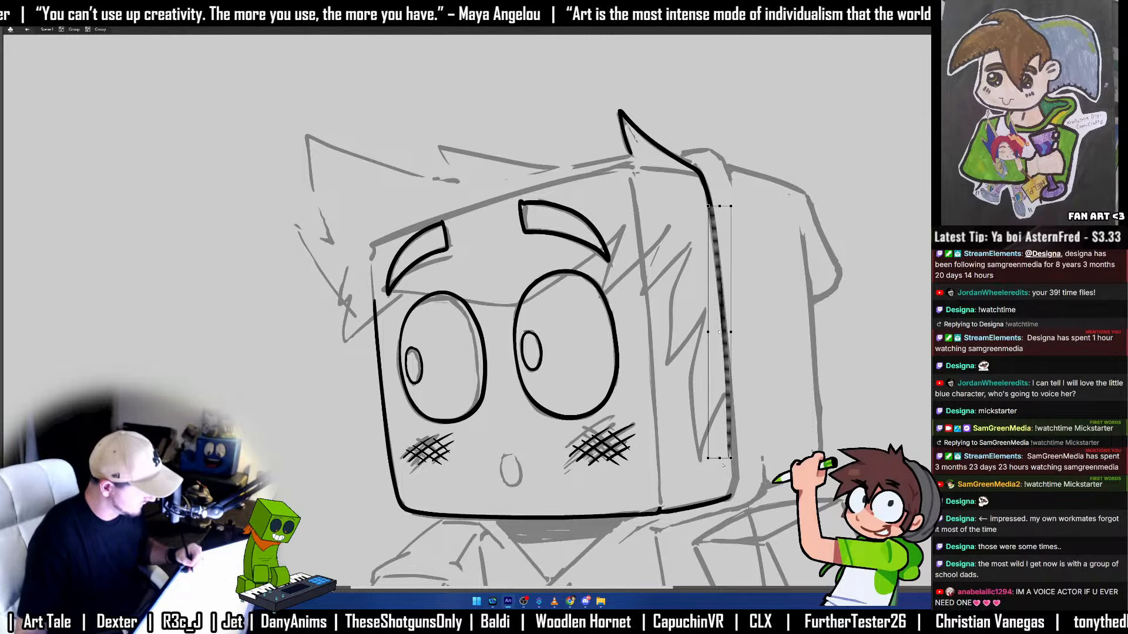
{"action": "left_click_drag", "start_coordinate": [731, 459], "coordinate": [728, 504]}
{"action": "key", "text": "b"}
{"action": "key", "text": "ctrl+z"}
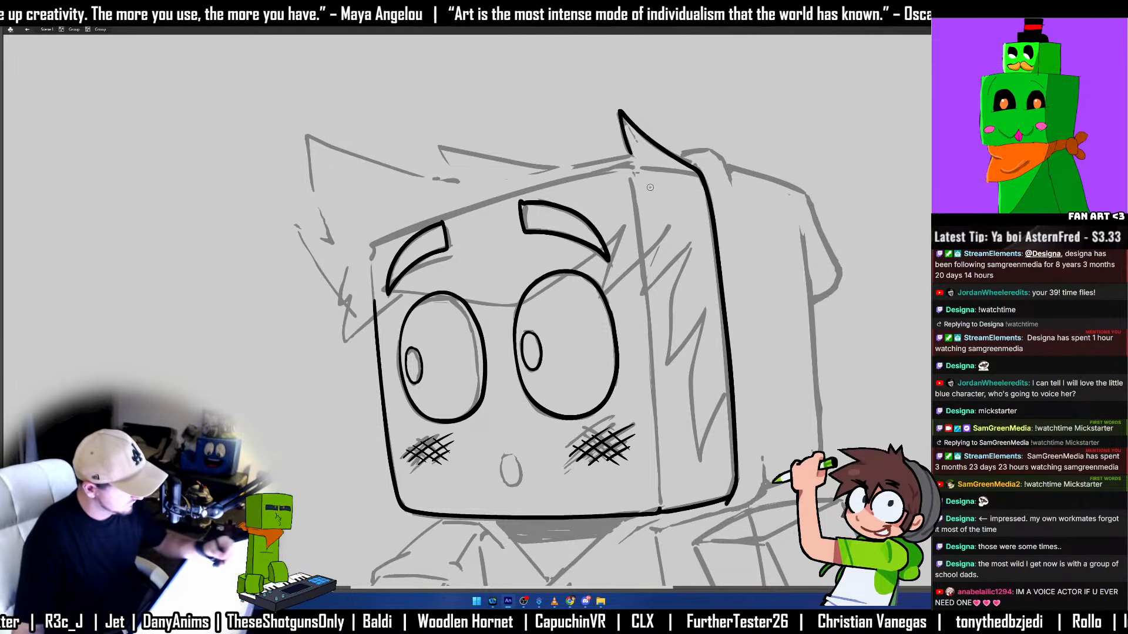
Ink the middle hair spike along the top of the head, stretch it slightly, and ink the large front hair tuft.
{"action": "left_click_drag", "start_coordinate": [538, 310], "coordinate": [676, 333]}
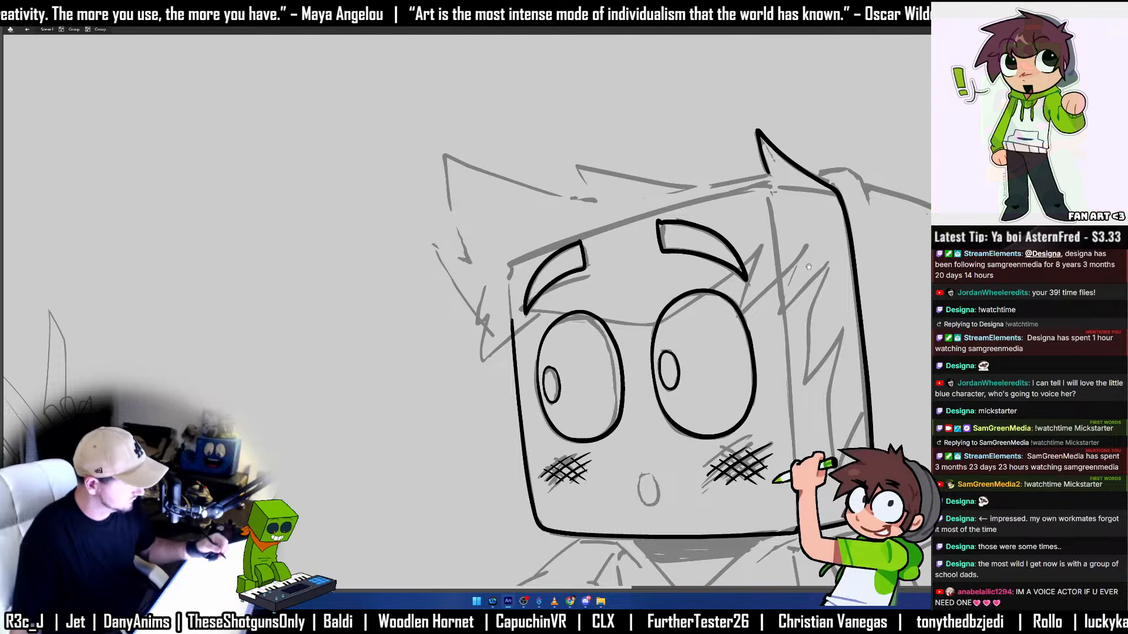
{"action": "mouse_move", "coordinate": [595, 198]}
{"action": "left_mouse_down"}
{"action": "mouse_move", "coordinate": [551, 223]}
{"action": "mouse_move", "coordinate": [545, 198]}
{"action": "mouse_move", "coordinate": [660, 218]}
{"action": "mouse_move", "coordinate": [726, 202]}
{"action": "left_mouse_up"}
{"action": "key", "text": "q"}
{"action": "left_click", "coordinate": [713, 210]}
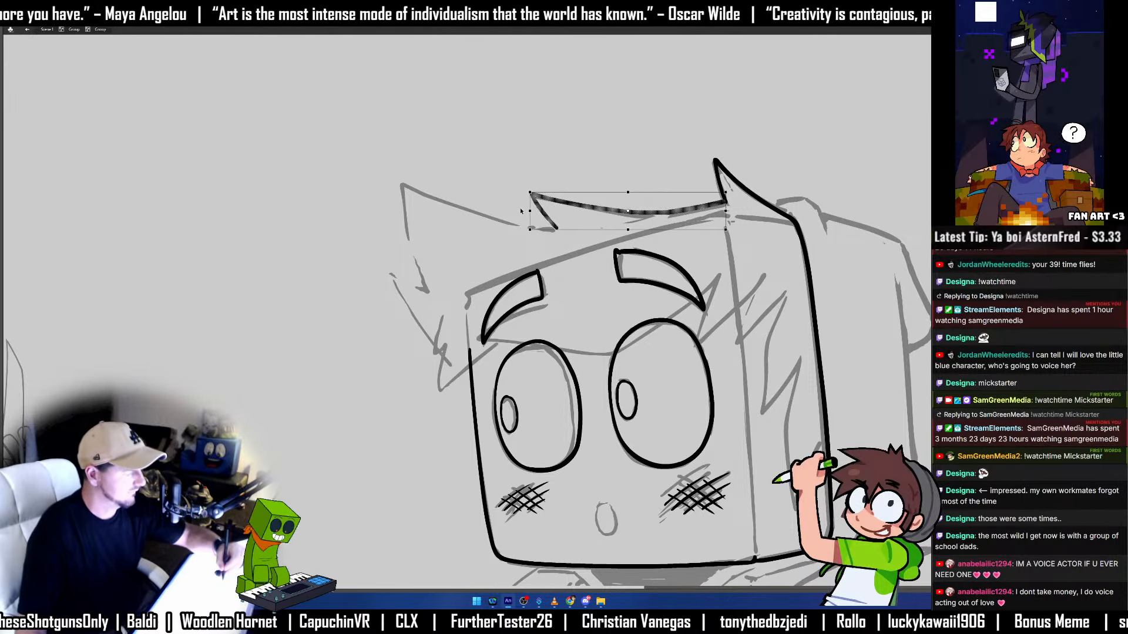
{"action": "left_click_drag", "start_coordinate": [530, 211], "coordinate": [527, 209]}
{"action": "key", "text": "b"}
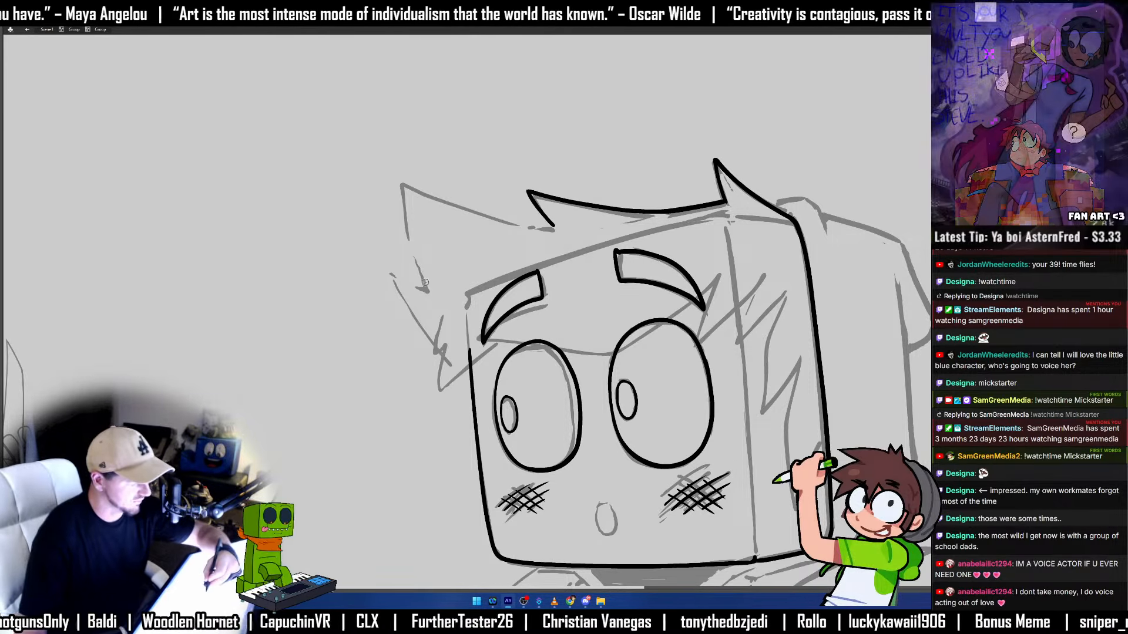
{"action": "mouse_move", "coordinate": [427, 290]}
{"action": "left_mouse_down"}
{"action": "mouse_move", "coordinate": [405, 240]}
{"action": "mouse_move", "coordinate": [401, 181]}
{"action": "mouse_move", "coordinate": [481, 210]}
{"action": "mouse_move", "coordinate": [541, 217]}
{"action": "left_mouse_up"}
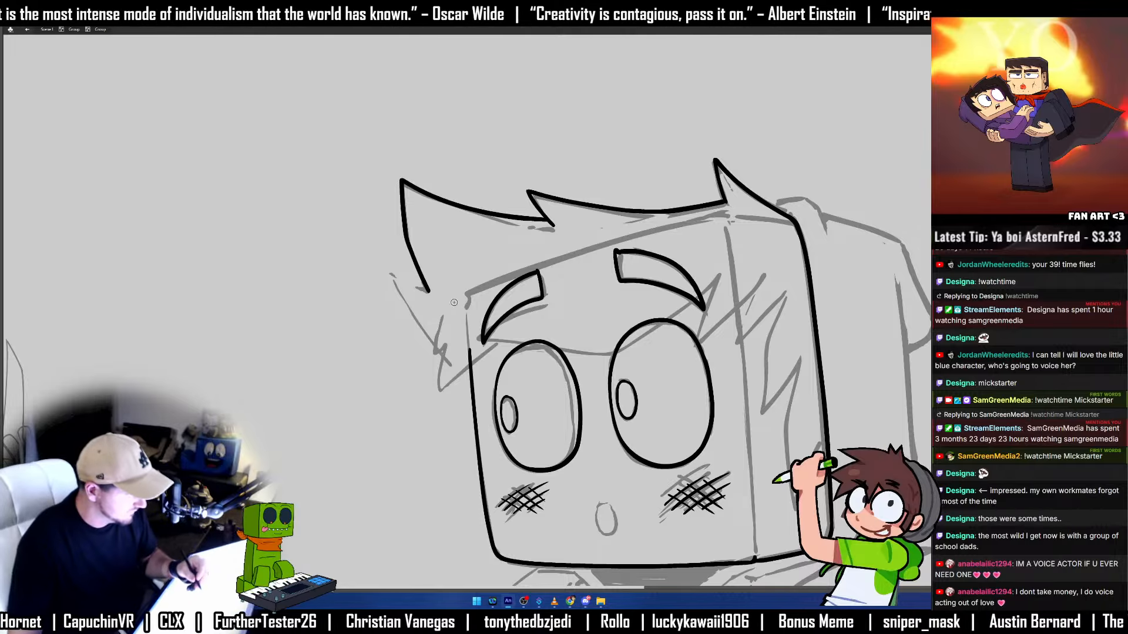
{"action": "double_click", "coordinate": [551, 224]}
Select both inked eyes, both eyebrows and the two cheek blushes, and group them.
{"action": "left_click", "coordinate": [579, 321]}
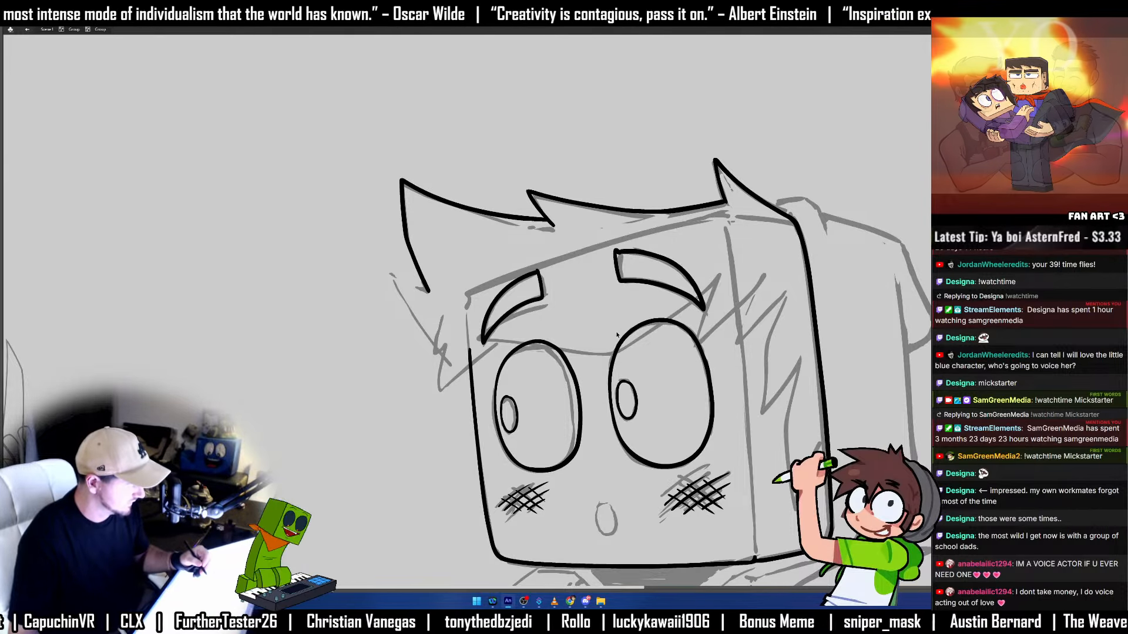
{"action": "double_click", "coordinate": [621, 342]}
{"action": "double_click", "coordinate": [580, 419], "text": "shift"}
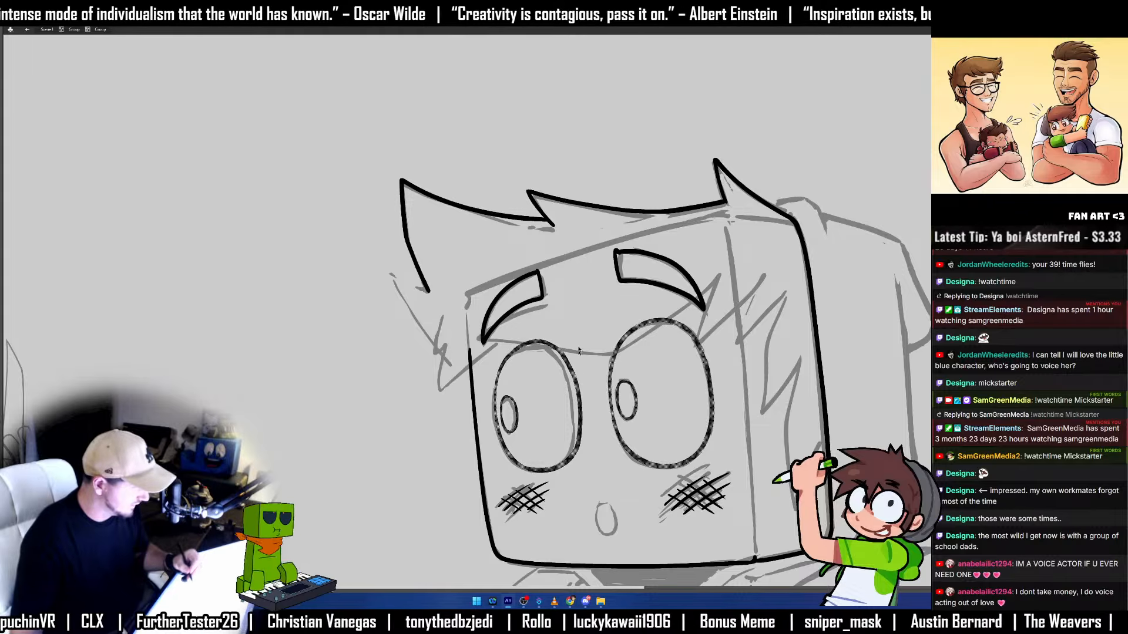
{"action": "double_click", "coordinate": [546, 297], "text": "shift"}
{"action": "double_click", "coordinate": [679, 299], "text": "shift"}
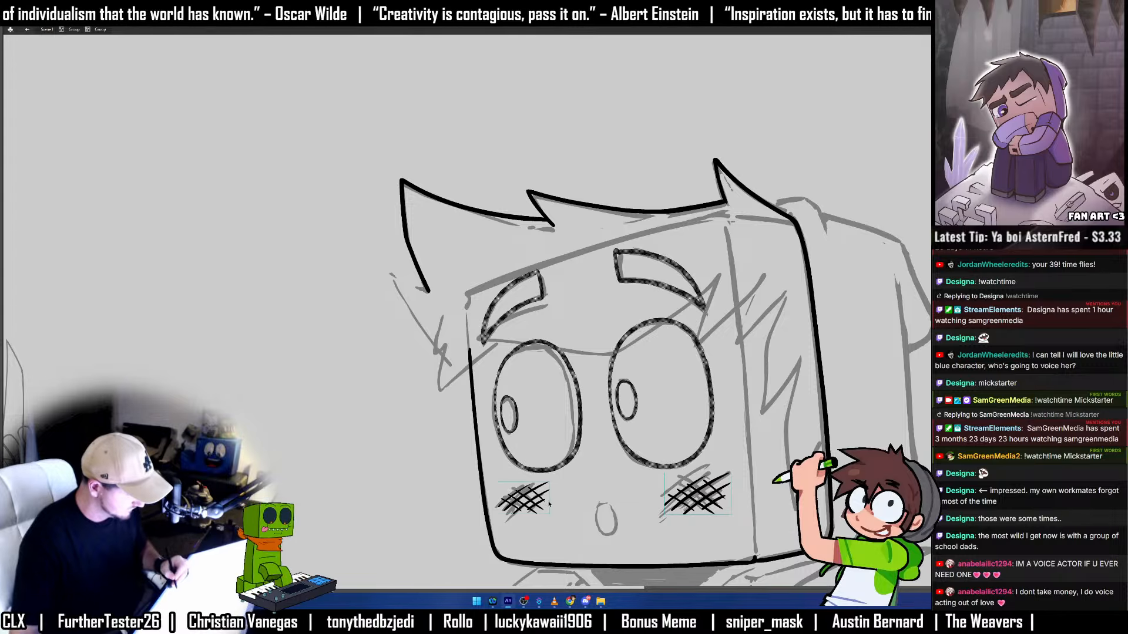
{"action": "key", "text": "ctrl+g"}
Ink the curved fringe line across the forehead above the eyes and the hair spikes starting beside the larger eye.
{"action": "key", "text": "b"}
{"action": "left_click_drag", "start_coordinate": [689, 335], "coordinate": [757, 324]}
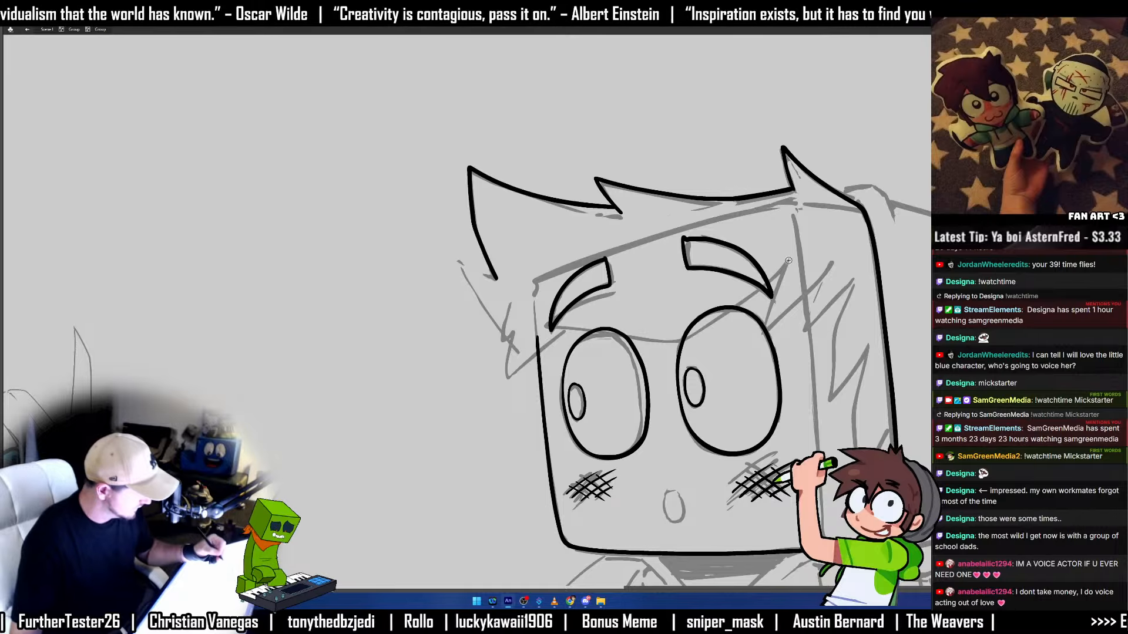
{"action": "mouse_move", "coordinate": [788, 260]}
{"action": "left_mouse_down"}
{"action": "mouse_move", "coordinate": [694, 339]}
{"action": "mouse_move", "coordinate": [543, 328]}
{"action": "mouse_move", "coordinate": [614, 289]}
{"action": "left_mouse_up"}
{"action": "mouse_move", "coordinate": [772, 290]}
{"action": "left_mouse_down"}
{"action": "mouse_move", "coordinate": [711, 285]}
{"action": "mouse_move", "coordinate": [701, 317]}
{"action": "mouse_move", "coordinate": [771, 261]}
{"action": "left_mouse_up"}
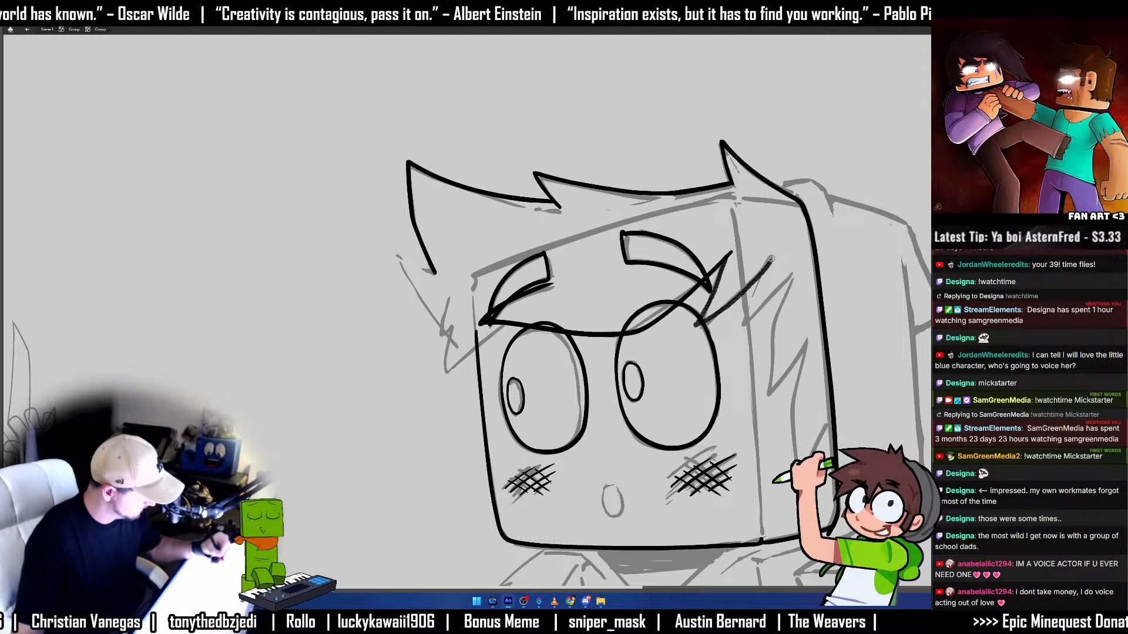
Ink the zigzag hairline down the side of the head to the rear edge, redoing the first attempt.
{"action": "mouse_move", "coordinate": [739, 326]}
{"action": "left_mouse_down"}
{"action": "mouse_move", "coordinate": [796, 277]}
{"action": "mouse_move", "coordinate": [764, 392]}
{"action": "mouse_move", "coordinate": [811, 347]}
{"action": "mouse_move", "coordinate": [796, 385]}
{"action": "mouse_move", "coordinate": [796, 461]}
{"action": "mouse_move", "coordinate": [831, 410]}
{"action": "left_mouse_up"}
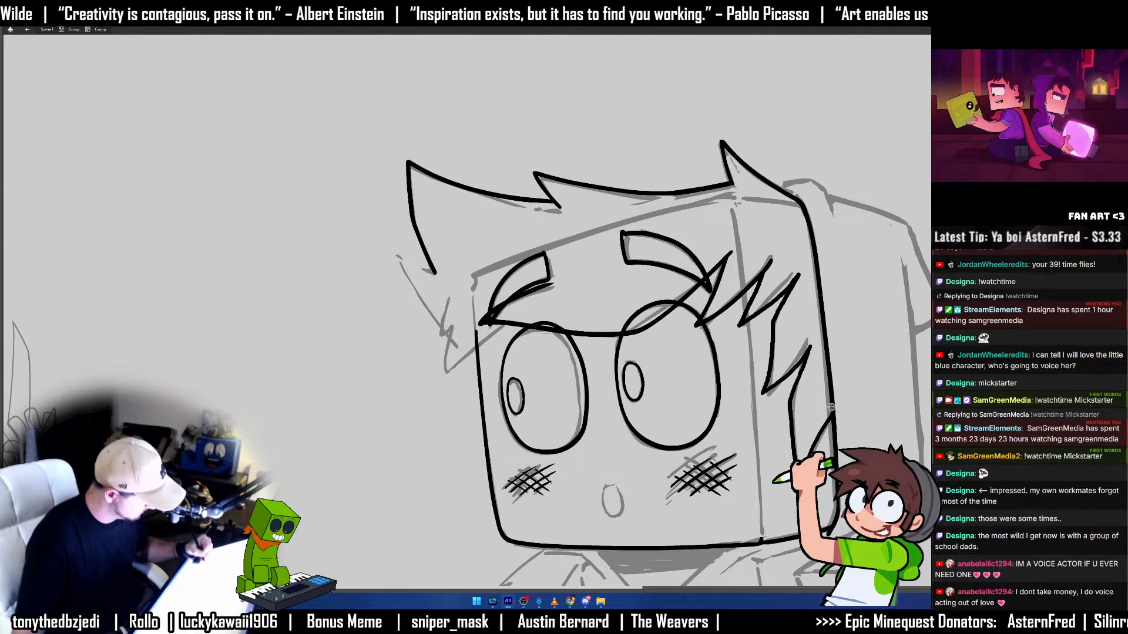
{"action": "key", "text": "ctrl+z"}
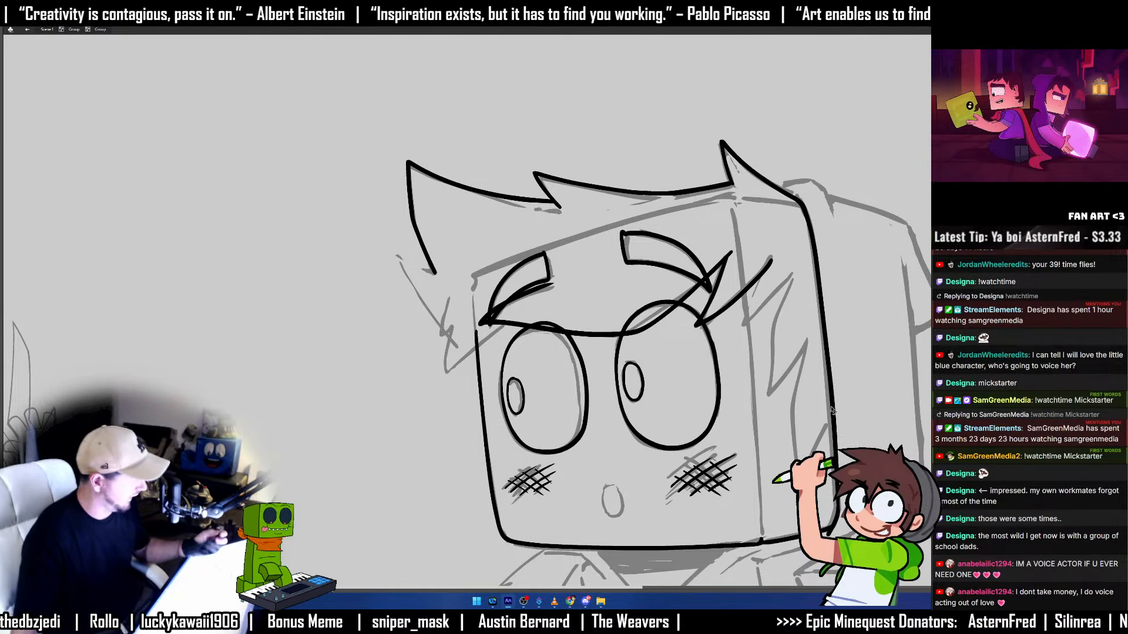
{"action": "mouse_move", "coordinate": [761, 278]}
{"action": "left_mouse_down"}
{"action": "mouse_move", "coordinate": [741, 323]}
{"action": "mouse_move", "coordinate": [793, 277]}
{"action": "mouse_move", "coordinate": [771, 327]}
{"action": "mouse_move", "coordinate": [766, 389]}
{"action": "mouse_move", "coordinate": [793, 365]}
{"action": "mouse_move", "coordinate": [789, 416]}
{"action": "left_mouse_up"}
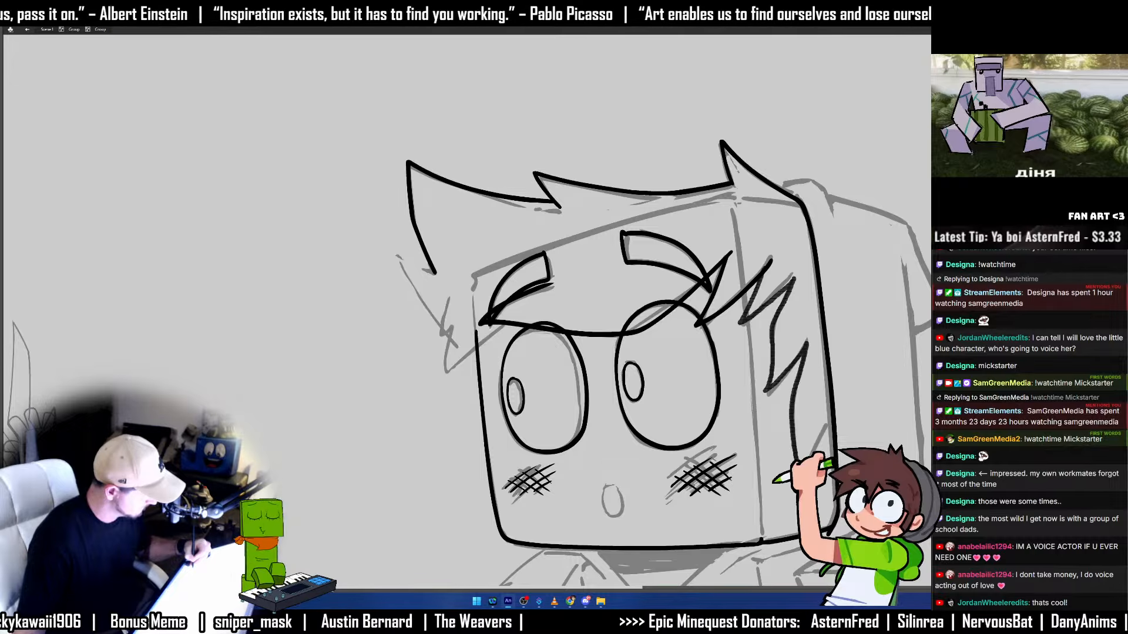
{"action": "left_click_drag", "start_coordinate": [811, 455], "coordinate": [833, 409]}
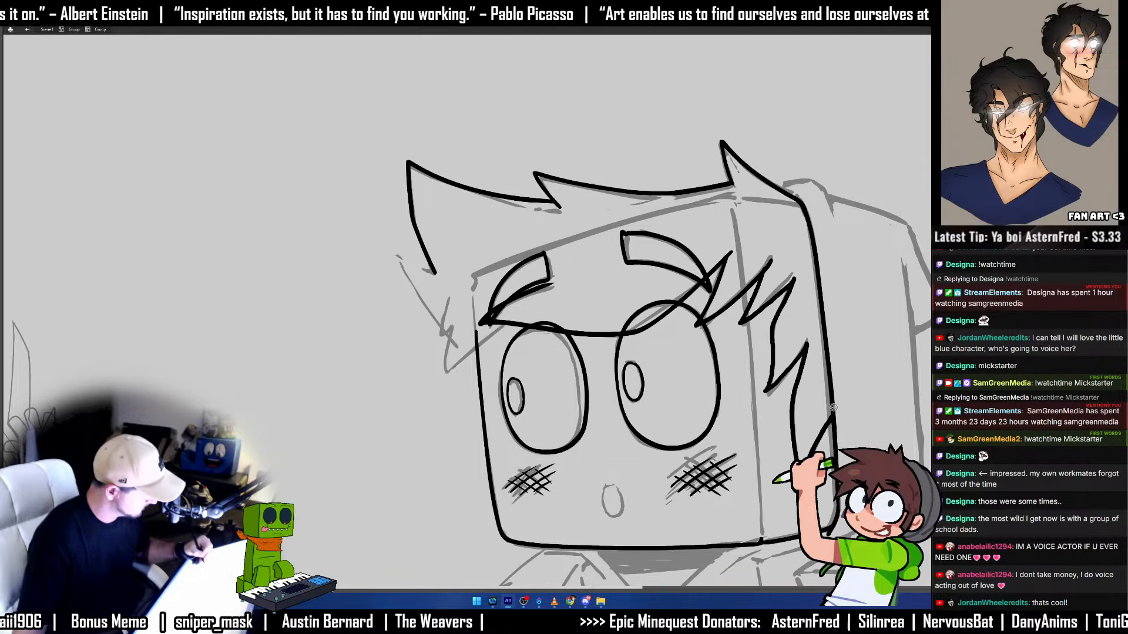
Ink the jagged lock of hair beside the far eye, redoing stray strokes, and start a new group for further line art.
{"action": "left_click_drag", "start_coordinate": [722, 318], "coordinate": [765, 307]}
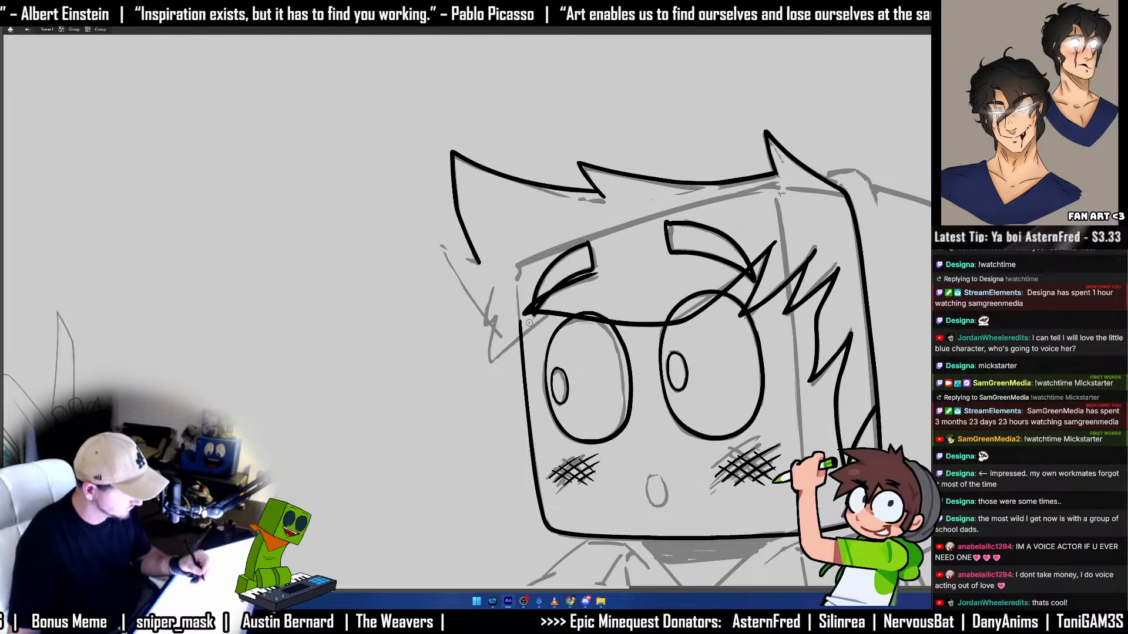
{"action": "mouse_move", "coordinate": [508, 344]}
{"action": "left_mouse_down"}
{"action": "mouse_move", "coordinate": [520, 330]}
{"action": "mouse_move", "coordinate": [491, 367]}
{"action": "mouse_move", "coordinate": [489, 343]}
{"action": "left_mouse_up"}
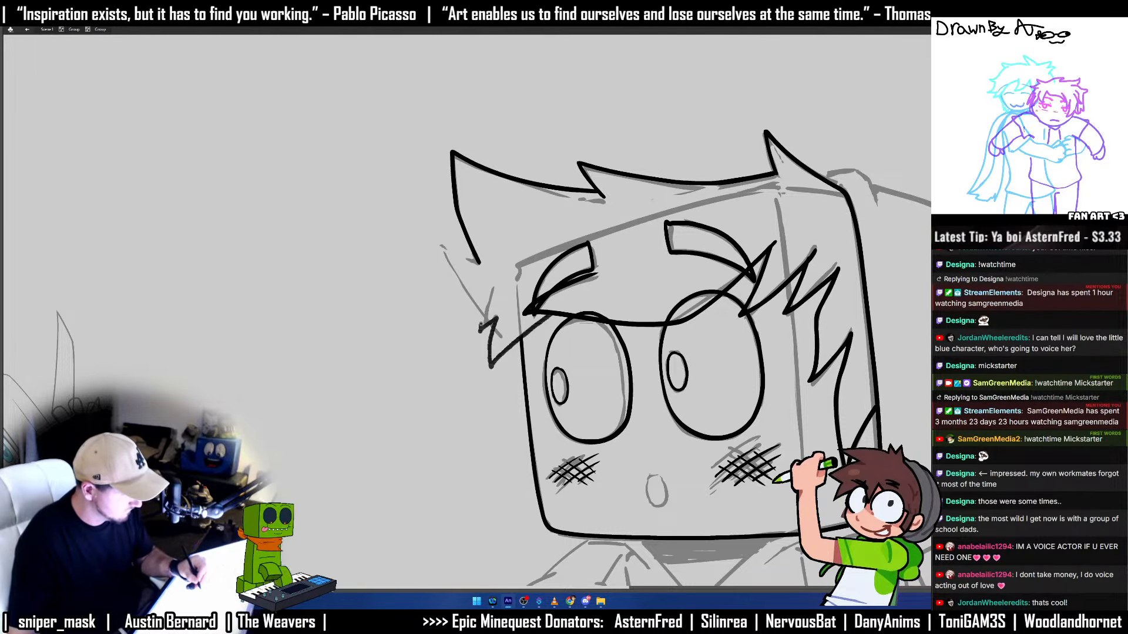
{"action": "mouse_move", "coordinate": [481, 326]}
{"action": "left_mouse_down"}
{"action": "mouse_move", "coordinate": [493, 290]}
{"action": "mouse_move", "coordinate": [490, 369]}
{"action": "mouse_move", "coordinate": [552, 303]}
{"action": "mouse_move", "coordinate": [486, 323]}
{"action": "mouse_move", "coordinate": [491, 360]}
{"action": "mouse_move", "coordinate": [555, 311]}
{"action": "left_mouse_up"}
{"action": "key", "text": "ctrl+z"}
{"action": "key", "text": "ctrl+z"}
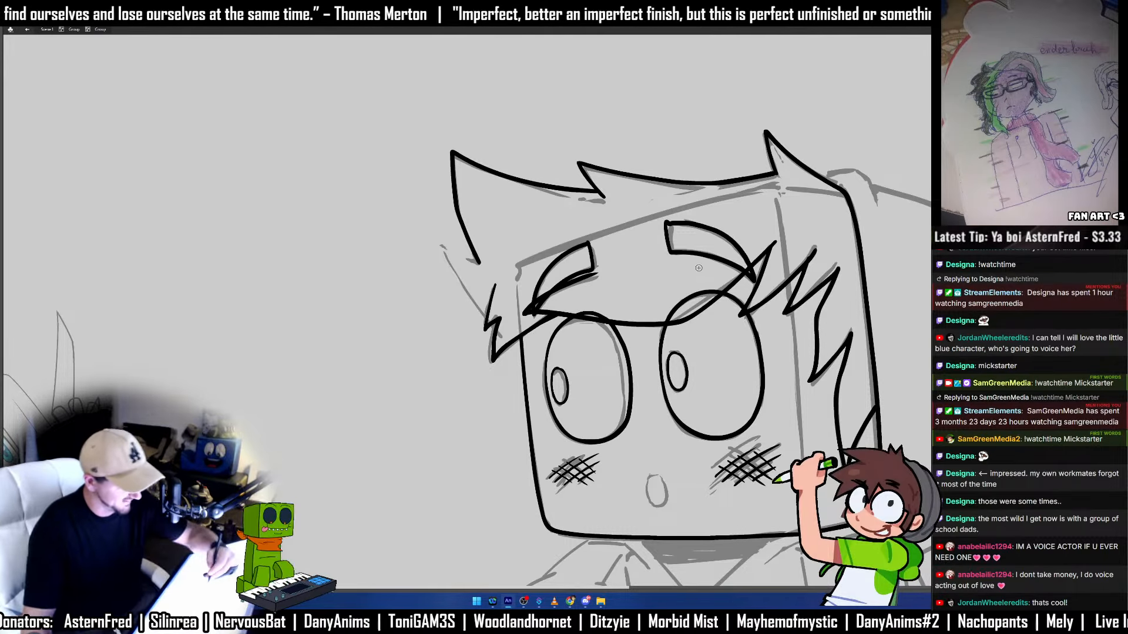
{"action": "key", "text": "ctrl+g"}
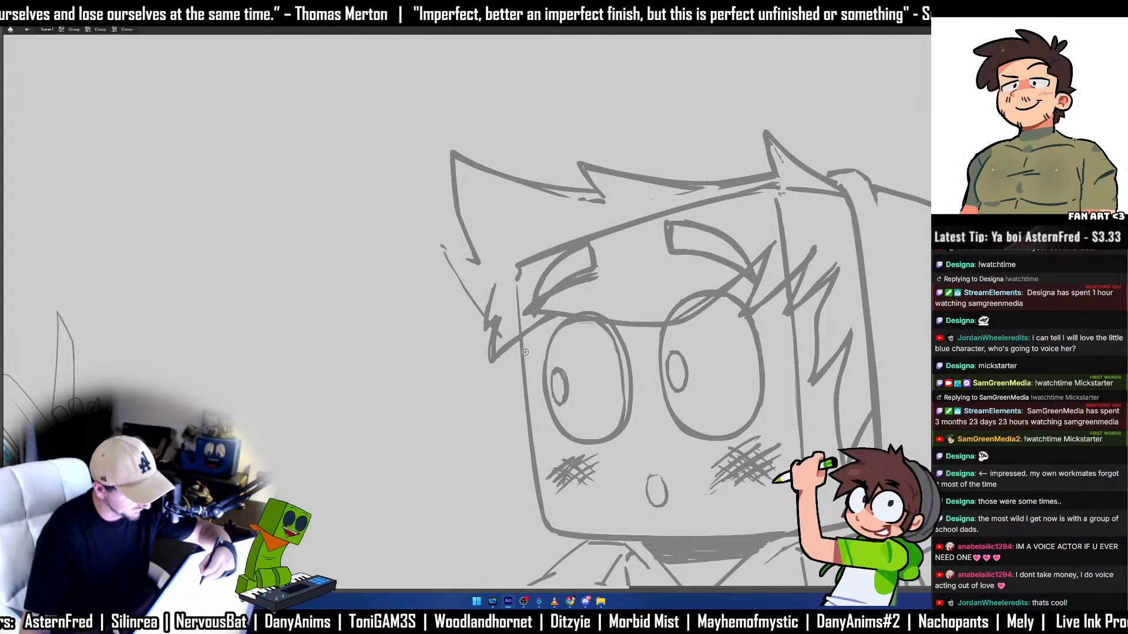
Ink the pointed hair tuft at the front edge of the head, just above the jagged lock, redoing its short upper stroke.
{"action": "mouse_move", "coordinate": [522, 352]}
{"action": "left_mouse_down"}
{"action": "mouse_move", "coordinate": [444, 243]}
{"action": "mouse_move", "coordinate": [475, 260]}
{"action": "mouse_move", "coordinate": [440, 234]}
{"action": "mouse_move", "coordinate": [478, 263]}
{"action": "left_mouse_up"}
{"action": "key", "text": "e"}
{"action": "key", "text": "ctrl+z"}
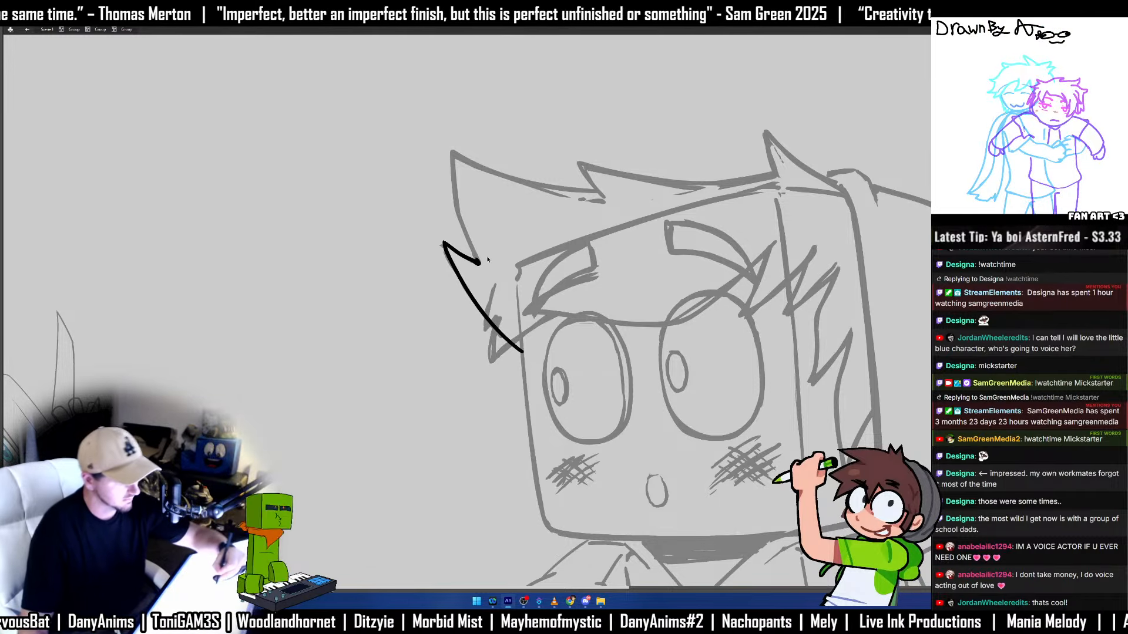
{"action": "key", "text": "ctrl+z"}
{"action": "left_click_drag", "start_coordinate": [446, 244], "coordinate": [479, 264]}
{"action": "key", "text": "ctrl+z"}
{"action": "key", "text": "ctrl+z"}
{"action": "key", "text": "ctrl+z"}
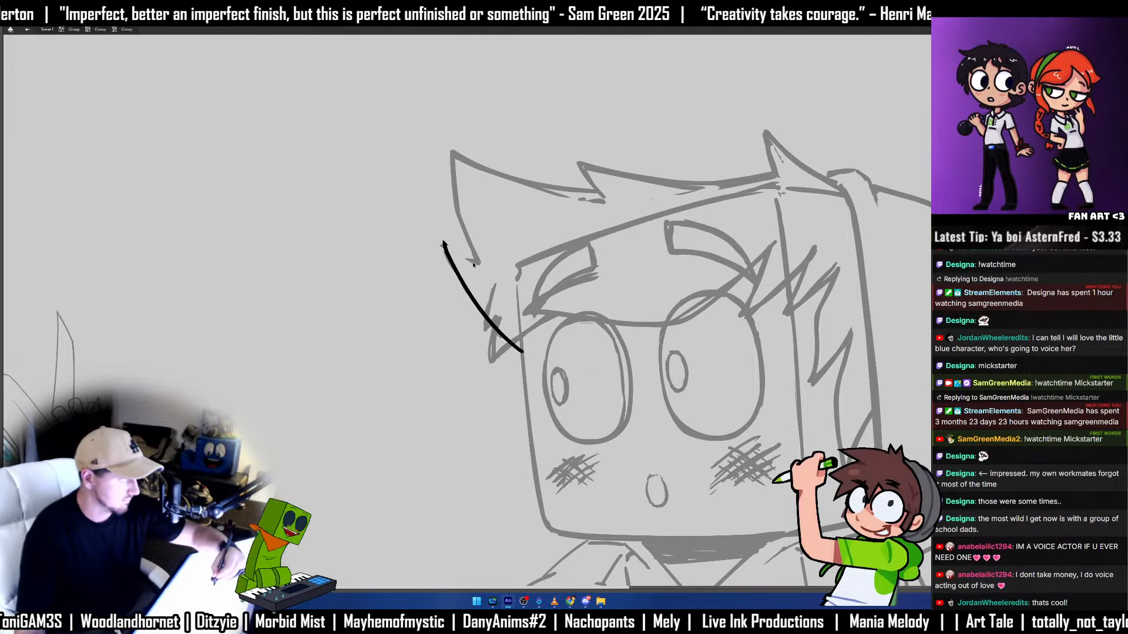
{"action": "left_click_drag", "start_coordinate": [444, 242], "coordinate": [479, 264]}
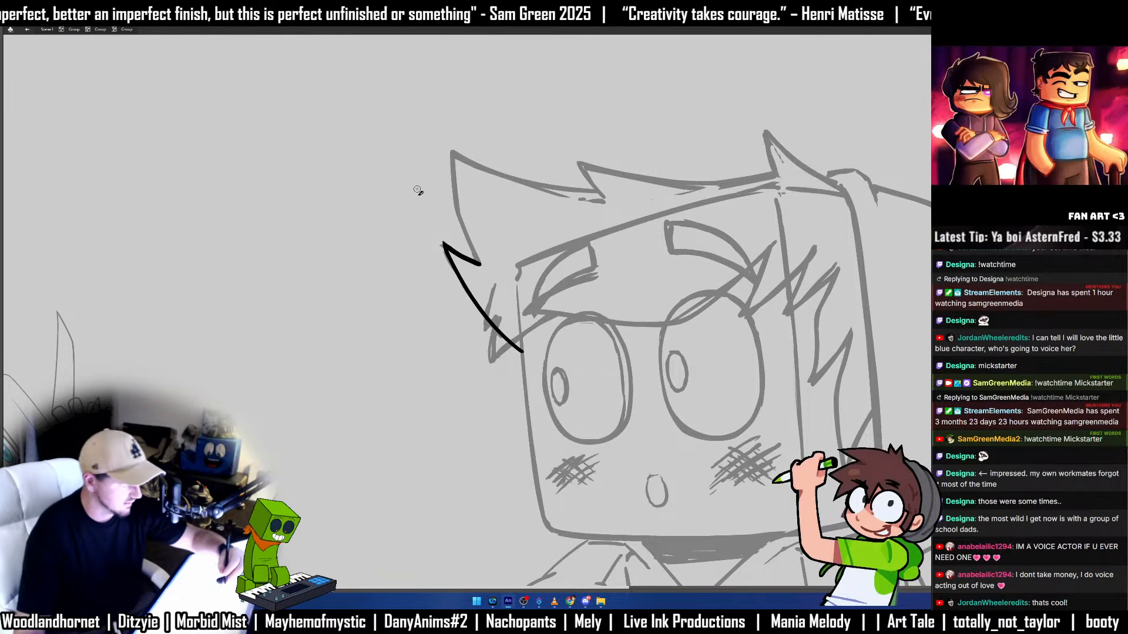
Delete the part of the new tuft stroke that crosses the jagged lock and break the stroke's group apart.
{"action": "double_click", "coordinate": [491, 262]}
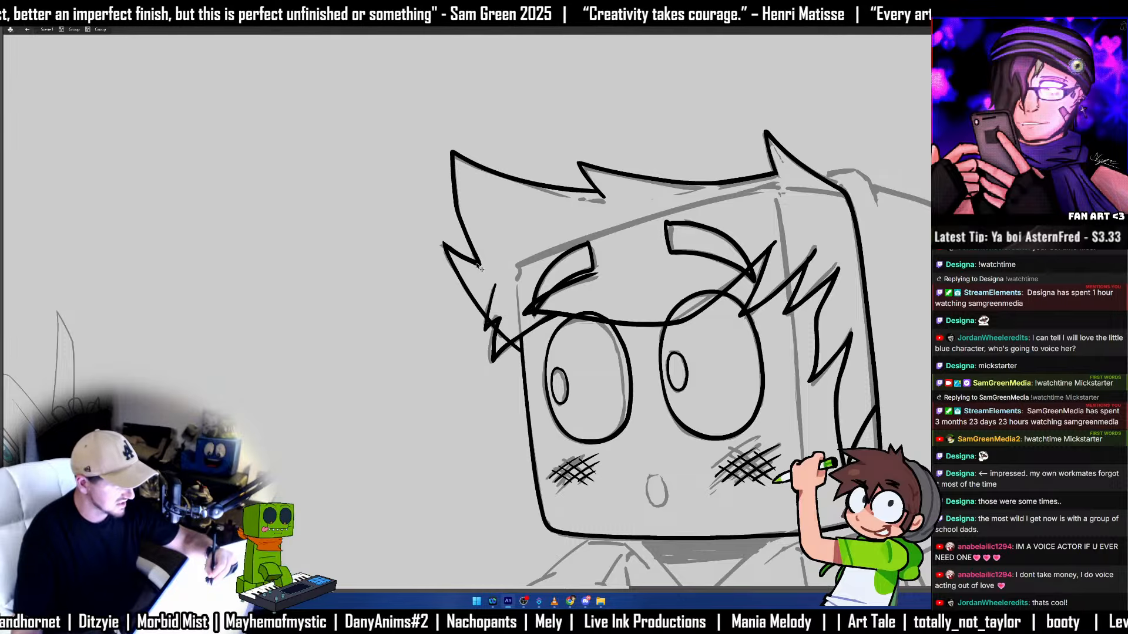
{"action": "left_click", "coordinate": [504, 322]}
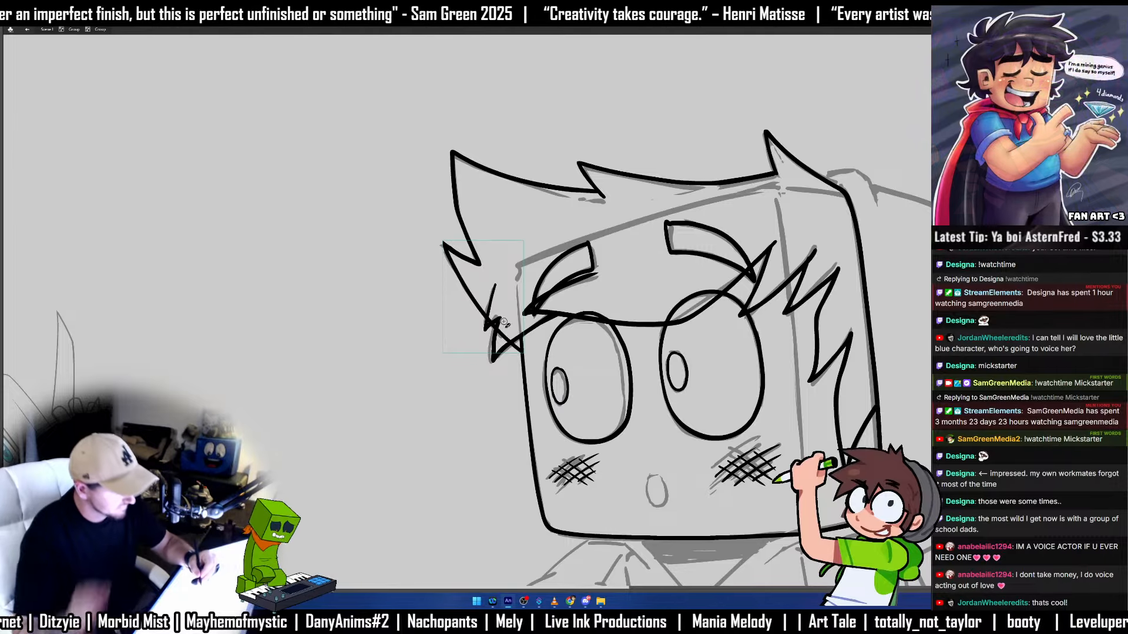
{"action": "double_click", "coordinate": [517, 348]}
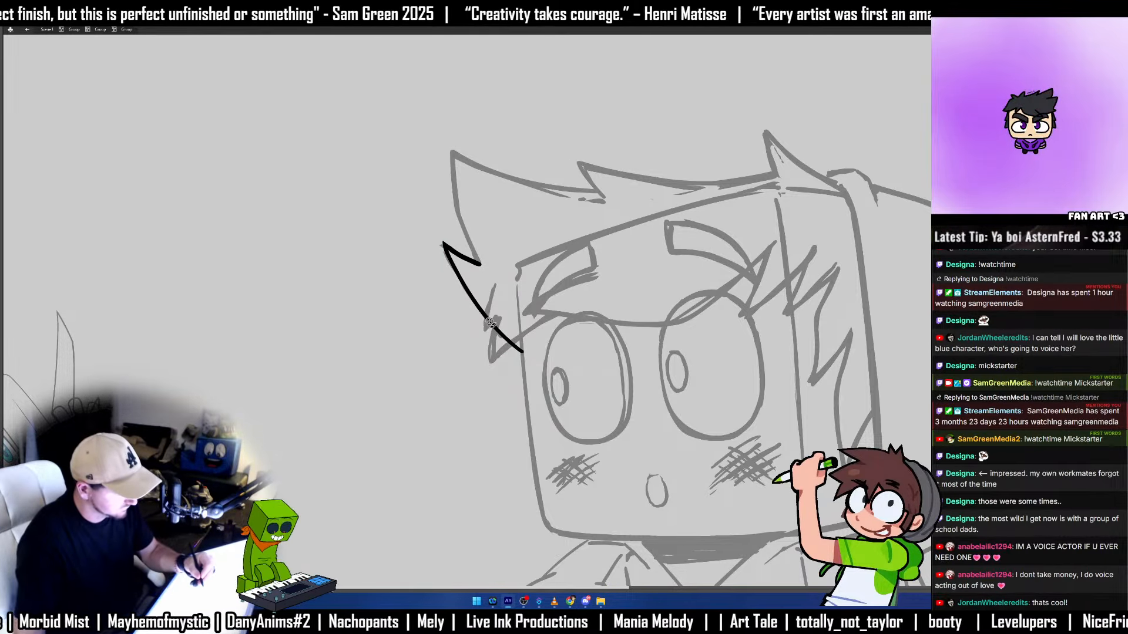
{"action": "left_click_drag", "start_coordinate": [488, 321], "coordinate": [505, 344]}
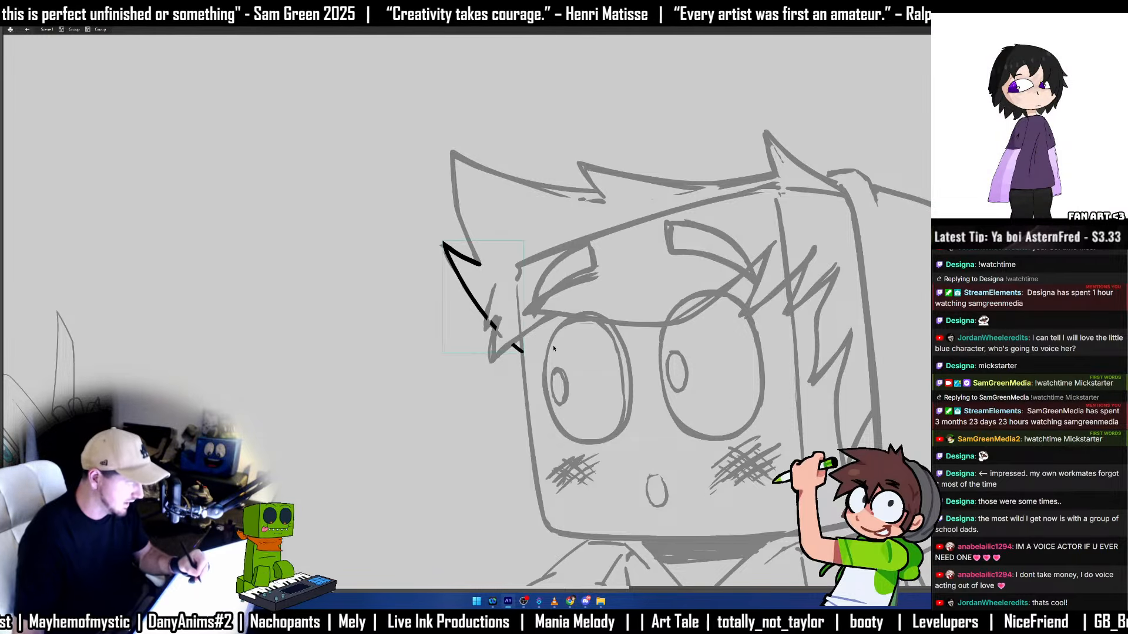
{"action": "double_click", "coordinate": [554, 348]}
{"action": "double_click", "coordinate": [517, 349]}
{"action": "double_click", "coordinate": [517, 349]}
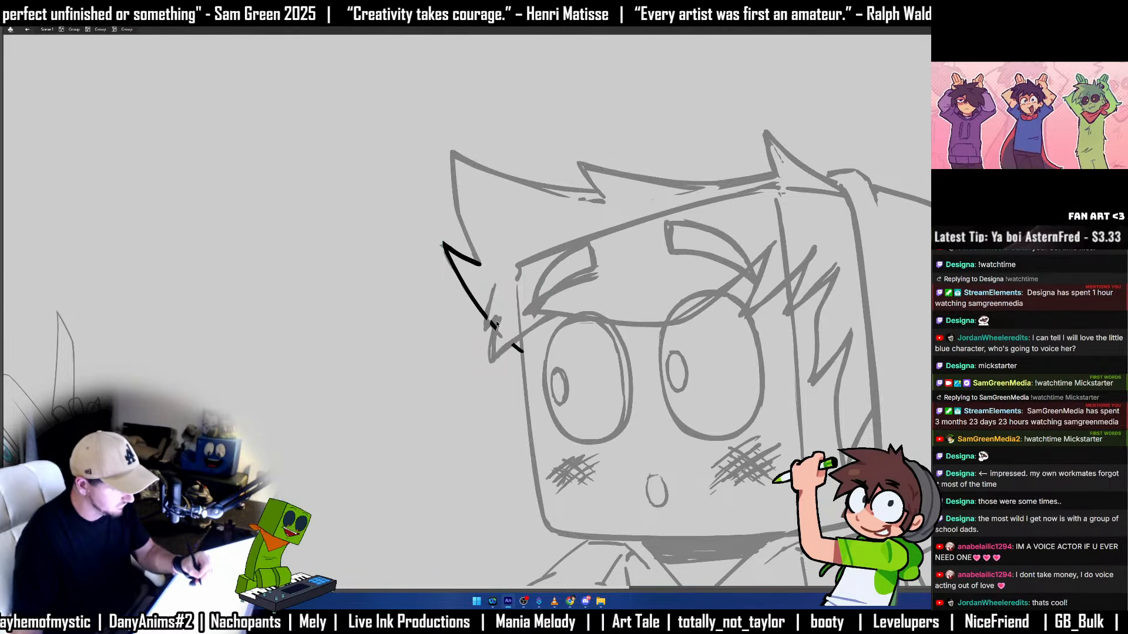
{"action": "left_click", "coordinate": [495, 325]}
{"action": "key", "text": "Delete"}
{"action": "double_click", "coordinate": [517, 339]}
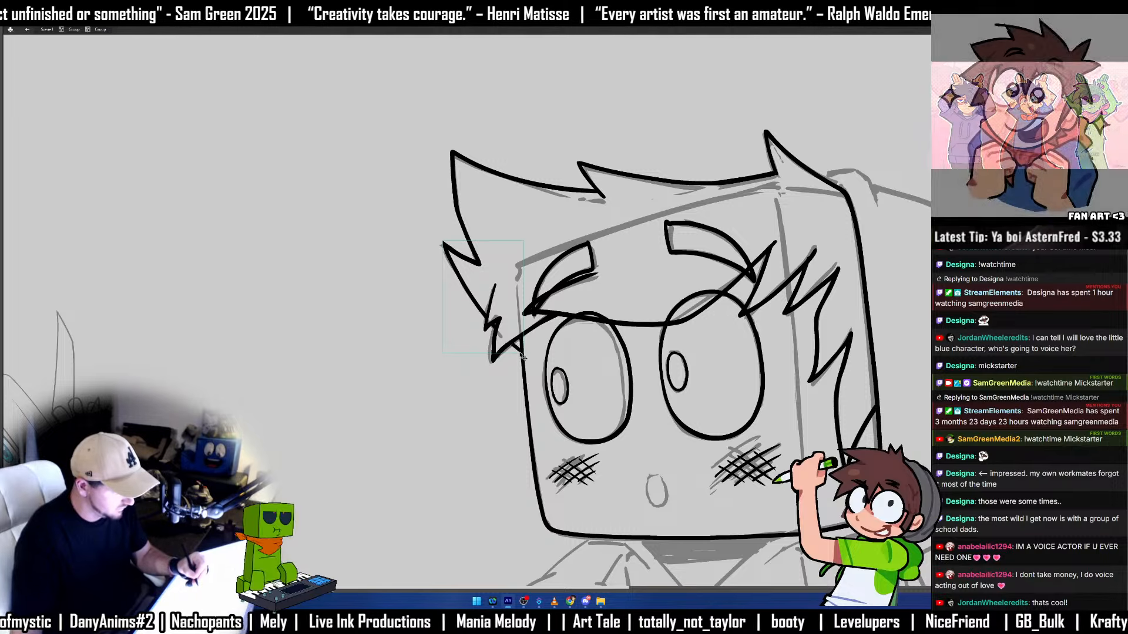
{"action": "key", "text": "ctrl+b"}
{"action": "left_click", "coordinate": [516, 355]}
{"action": "left_click", "coordinate": [514, 347]}
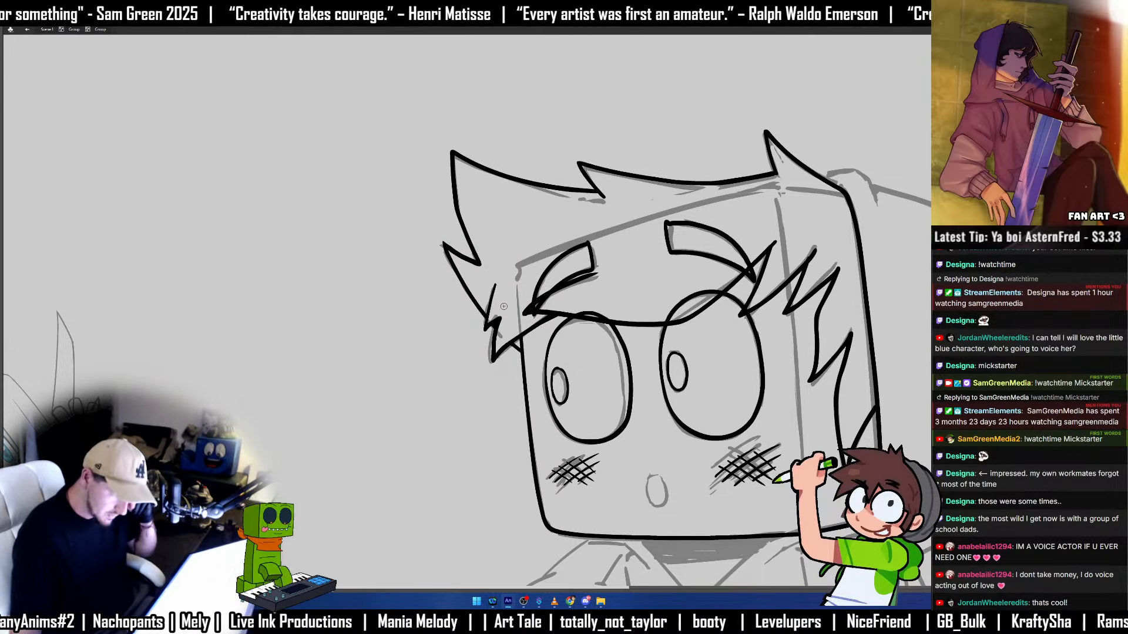
Ink the small open mouth, fill its upper part black, and add a short lip line beneath it.
{"action": "left_click_drag", "start_coordinate": [504, 306], "coordinate": [440, 193]}
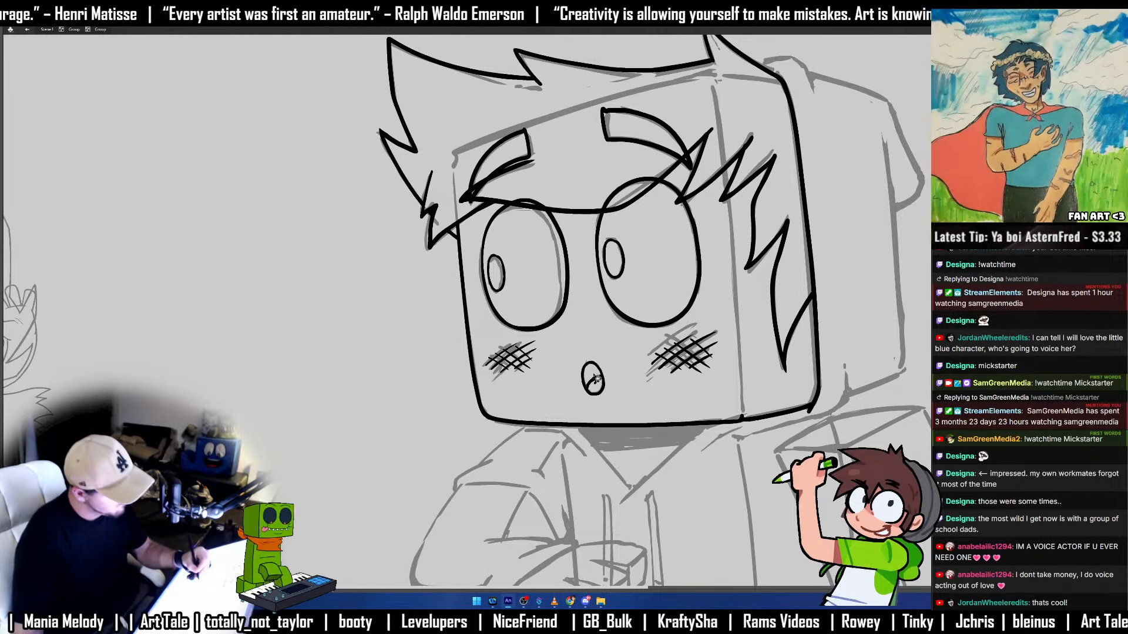
{"action": "left_click_drag", "start_coordinate": [595, 377], "coordinate": [591, 387]}
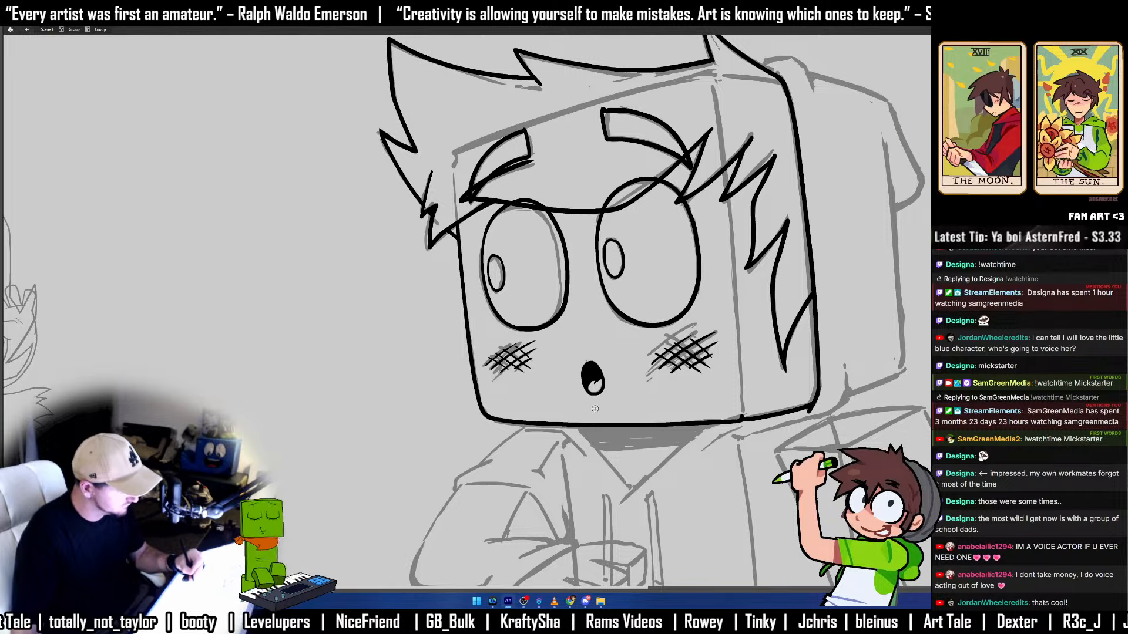
{"action": "left_click_drag", "start_coordinate": [593, 408], "coordinate": [602, 406]}
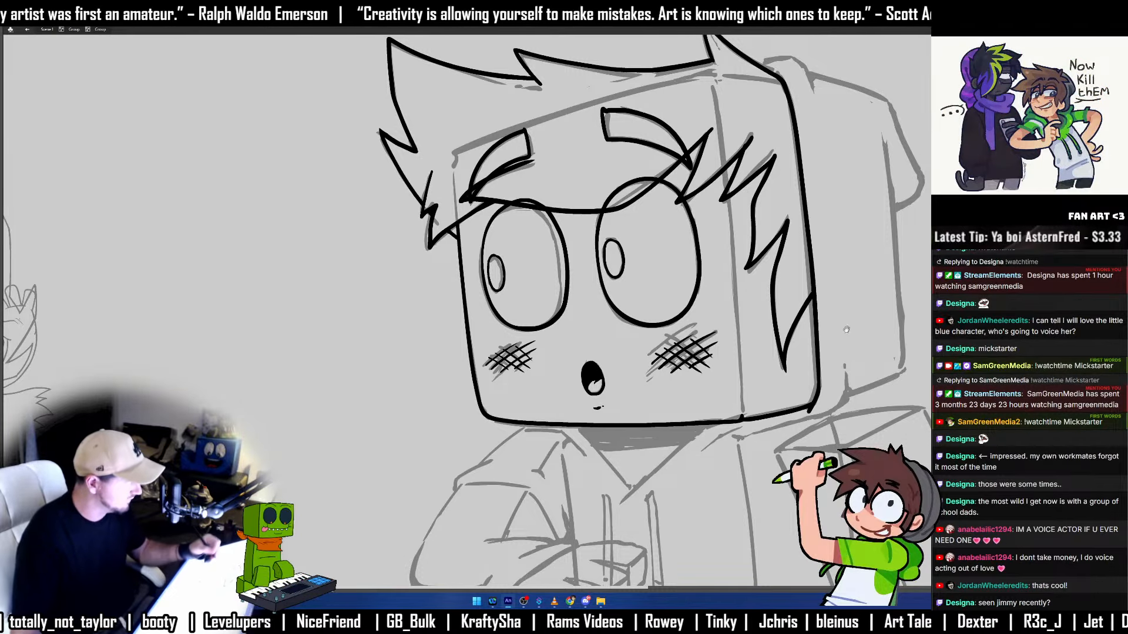
Ink the hood's top edge and drooping rear point behind the head, and tidy the end of its lower curve.
{"action": "left_click_drag", "start_coordinate": [846, 329], "coordinate": [641, 444]}
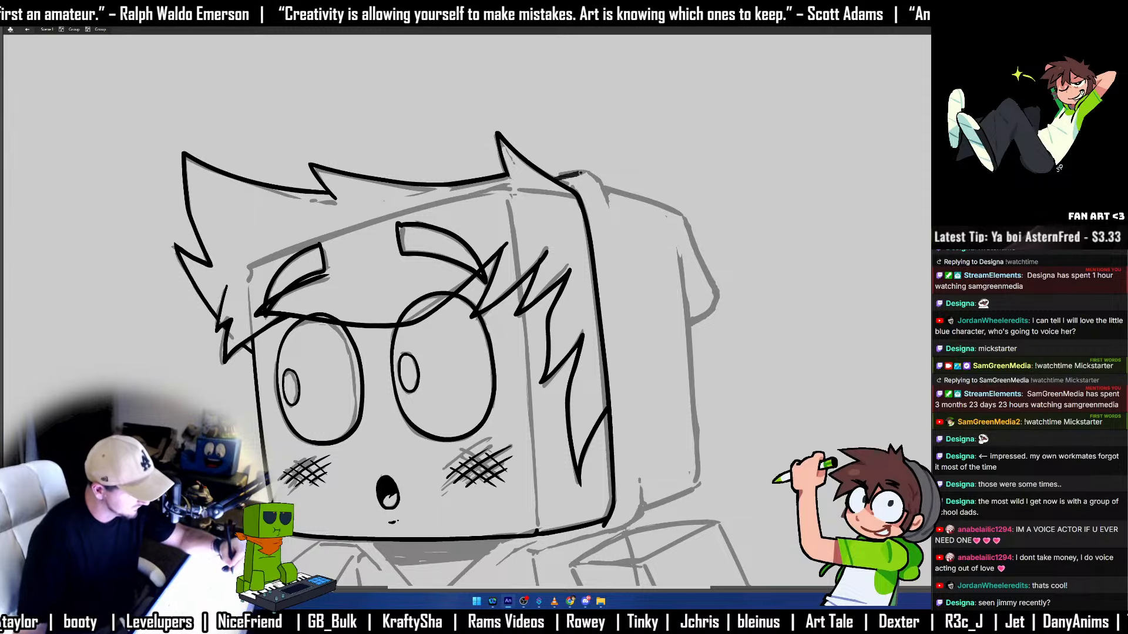
{"action": "left_click_drag", "start_coordinate": [581, 173], "coordinate": [606, 201]}
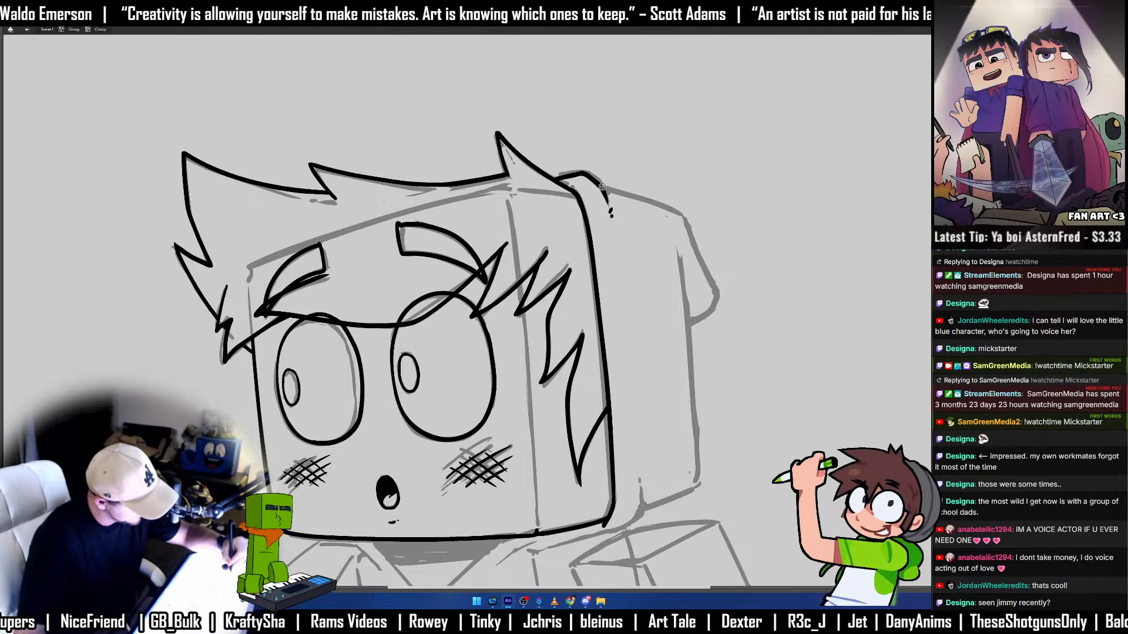
{"action": "mouse_move", "coordinate": [604, 187]}
{"action": "left_mouse_down"}
{"action": "mouse_move", "coordinate": [684, 220]}
{"action": "mouse_move", "coordinate": [710, 277]}
{"action": "mouse_move", "coordinate": [712, 318]}
{"action": "mouse_move", "coordinate": [684, 330]}
{"action": "left_mouse_up"}
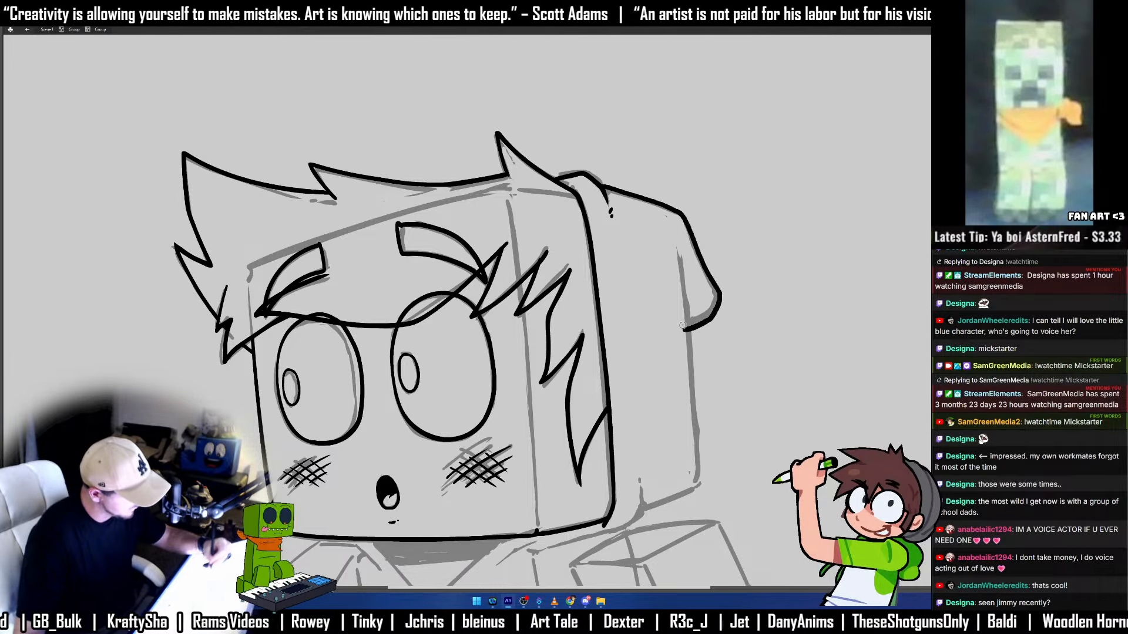
{"action": "key", "text": "v"}
{"action": "left_click_drag", "start_coordinate": [650, 366], "coordinate": [738, 293]}
{"action": "key", "text": "q"}
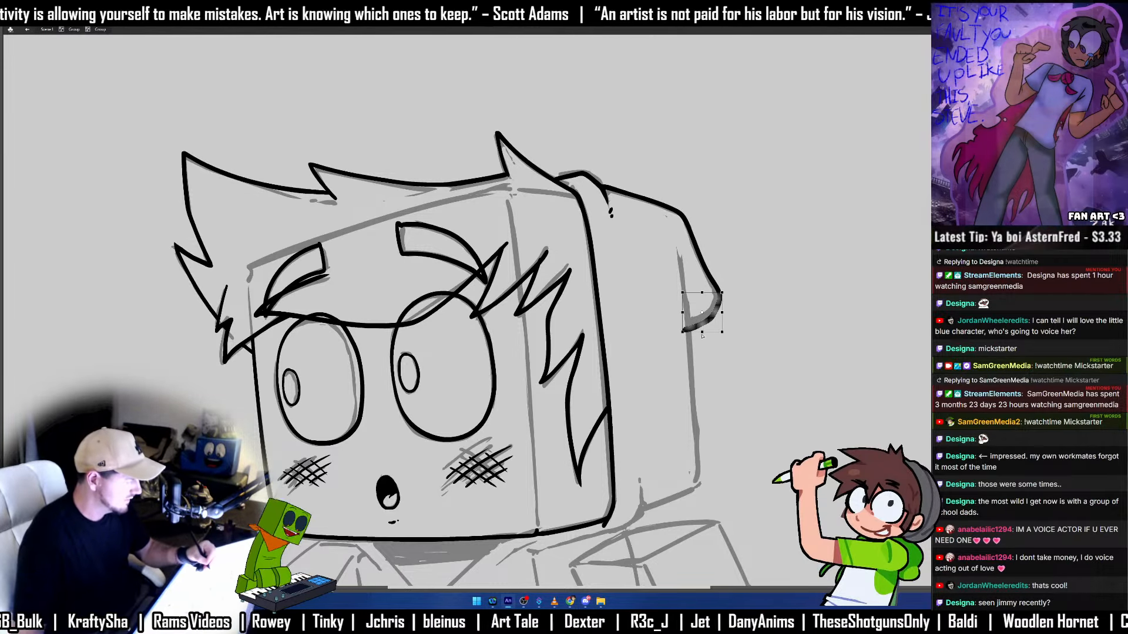
{"action": "key", "text": "e"}
{"action": "left_click_drag", "start_coordinate": [685, 335], "coordinate": [684, 322]}
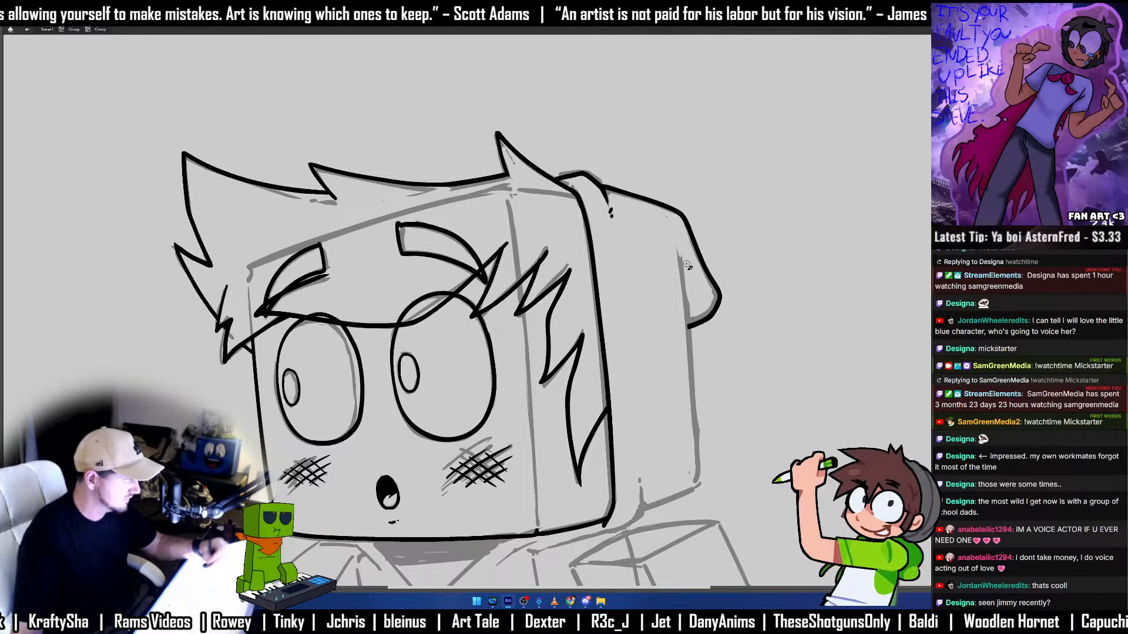
Ink the hood's long rear edge, redoing the first attempt, and its bottom edge running back under the head.
{"action": "left_click_drag", "start_coordinate": [677, 248], "coordinate": [688, 365]}
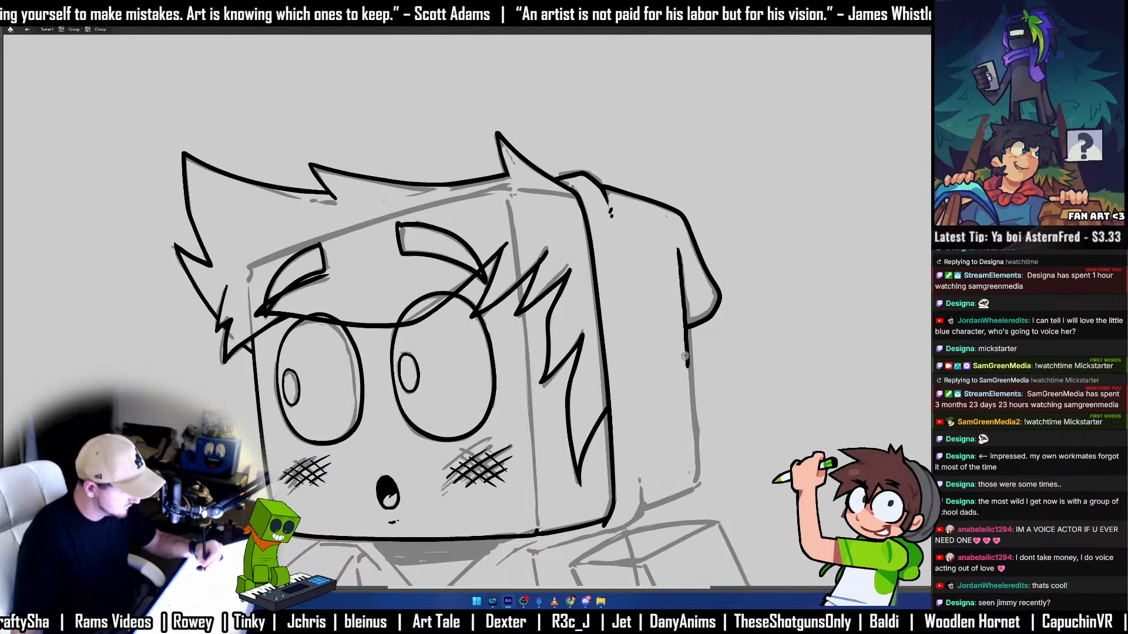
{"action": "key", "text": "ctrl+z"}
{"action": "left_click_drag", "start_coordinate": [677, 254], "coordinate": [694, 479]}
{"action": "key", "text": "v"}
{"action": "mouse_move", "coordinate": [653, 383]}
{"action": "left_mouse_down"}
{"action": "mouse_move", "coordinate": [752, 302]}
{"action": "mouse_move", "coordinate": [742, 291]}
{"action": "left_mouse_up"}
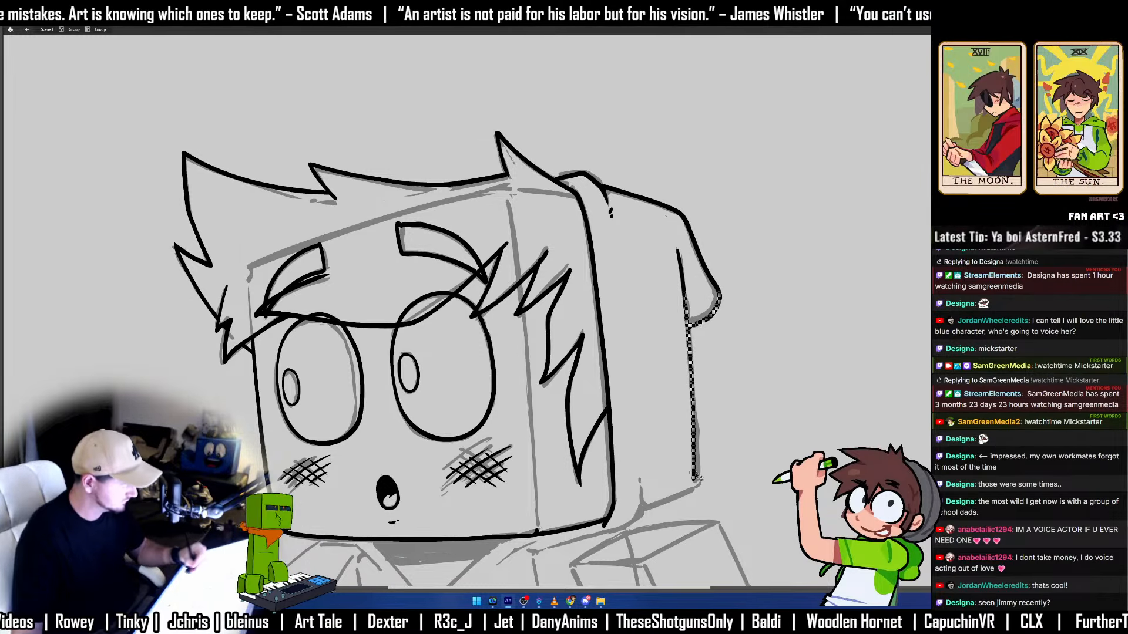
{"action": "key", "text": "q"}
{"action": "left_click_drag", "start_coordinate": [702, 483], "coordinate": [765, 425]}
{"action": "key", "text": "b"}
{"action": "mouse_move", "coordinate": [647, 498]}
{"action": "left_mouse_down"}
{"action": "mouse_move", "coordinate": [666, 492]}
{"action": "mouse_move", "coordinate": [679, 458]}
{"action": "mouse_move", "coordinate": [732, 451]}
{"action": "mouse_move", "coordinate": [682, 477]}
{"action": "mouse_move", "coordinate": [773, 423]}
{"action": "mouse_move", "coordinate": [795, 391]}
{"action": "left_mouse_up"}
{"action": "left_click", "coordinate": [677, 453]}
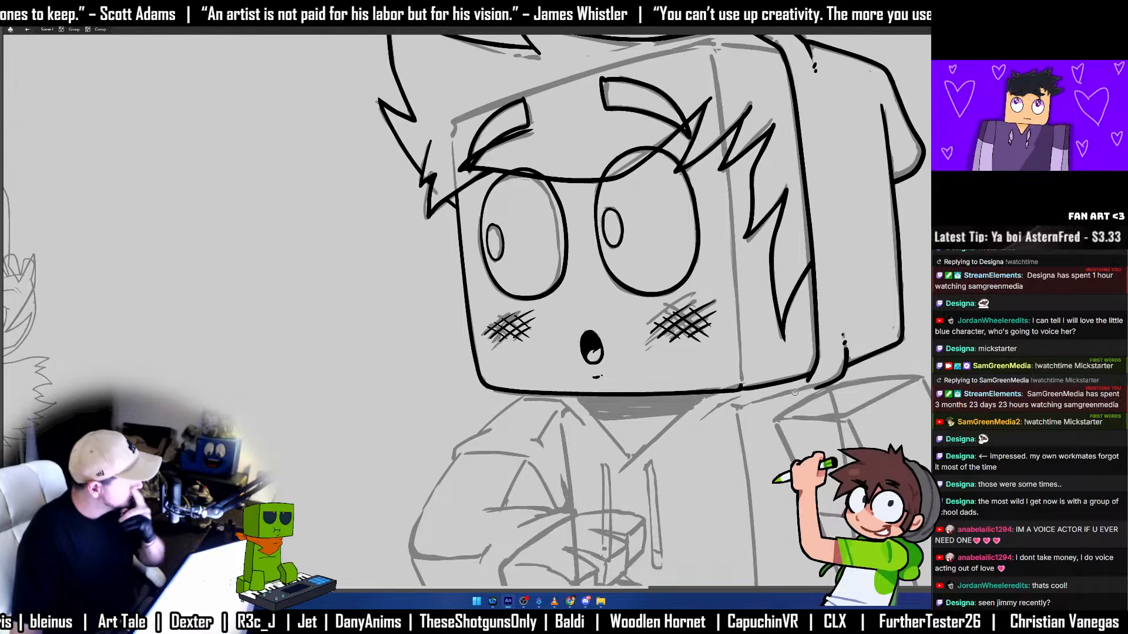
Ink the hoodie's V-shaped neckline below the chin and the short collar lines on both sides, redoing one neckline stroke.
{"action": "left_click_drag", "start_coordinate": [622, 463], "coordinate": [721, 392]}
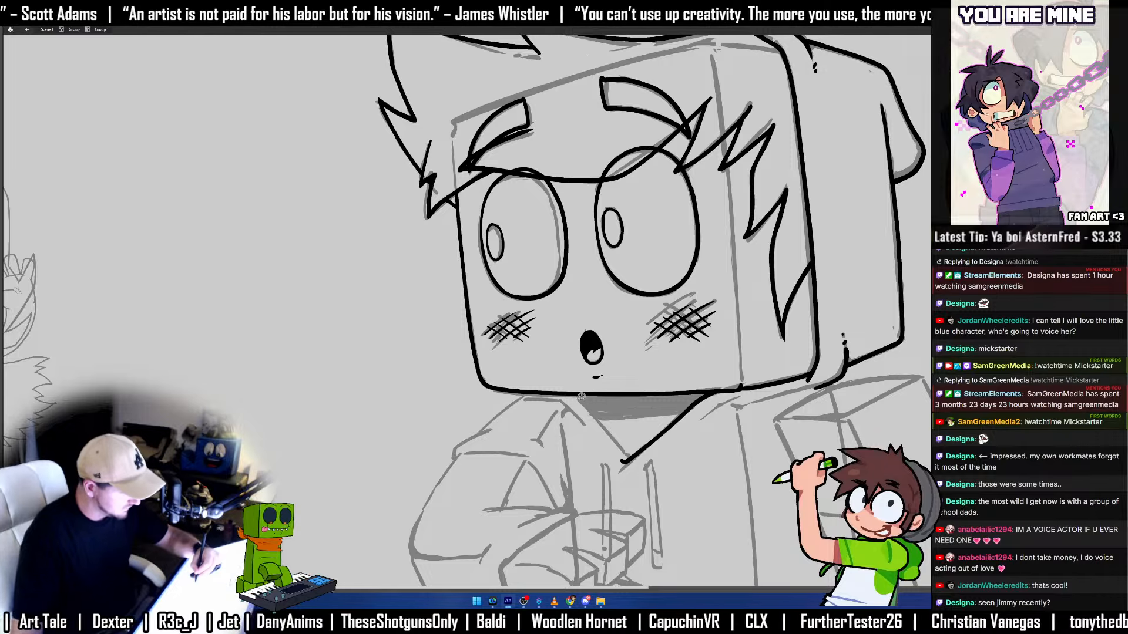
{"action": "left_click_drag", "start_coordinate": [575, 395], "coordinate": [632, 460]}
{"action": "key", "text": "ctrl+z"}
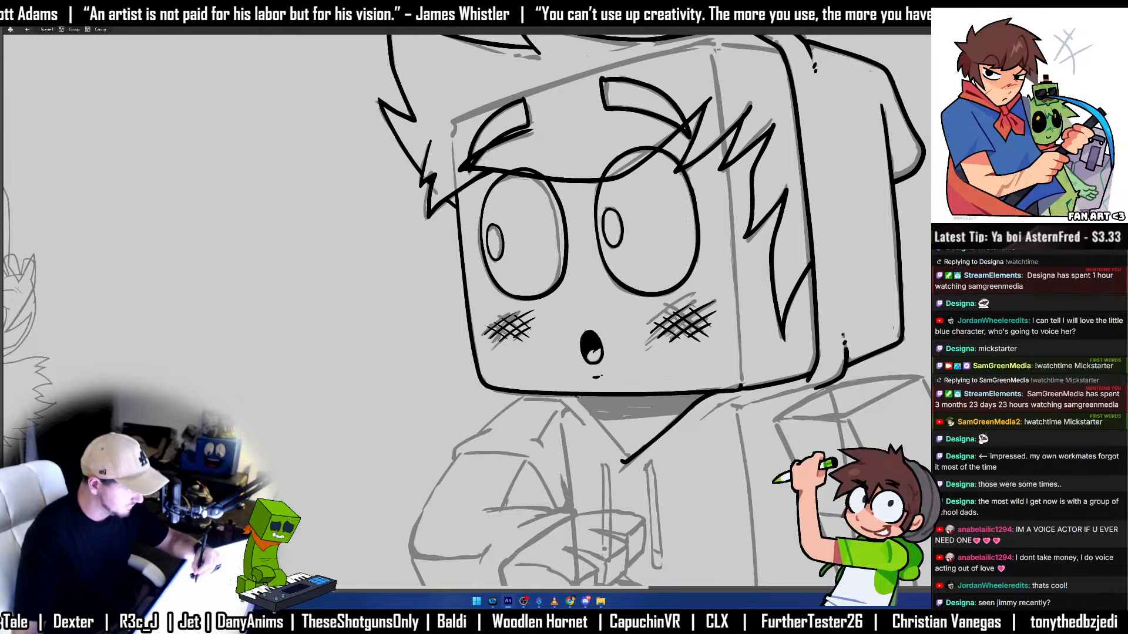
{"action": "left_click_drag", "start_coordinate": [576, 395], "coordinate": [632, 458]}
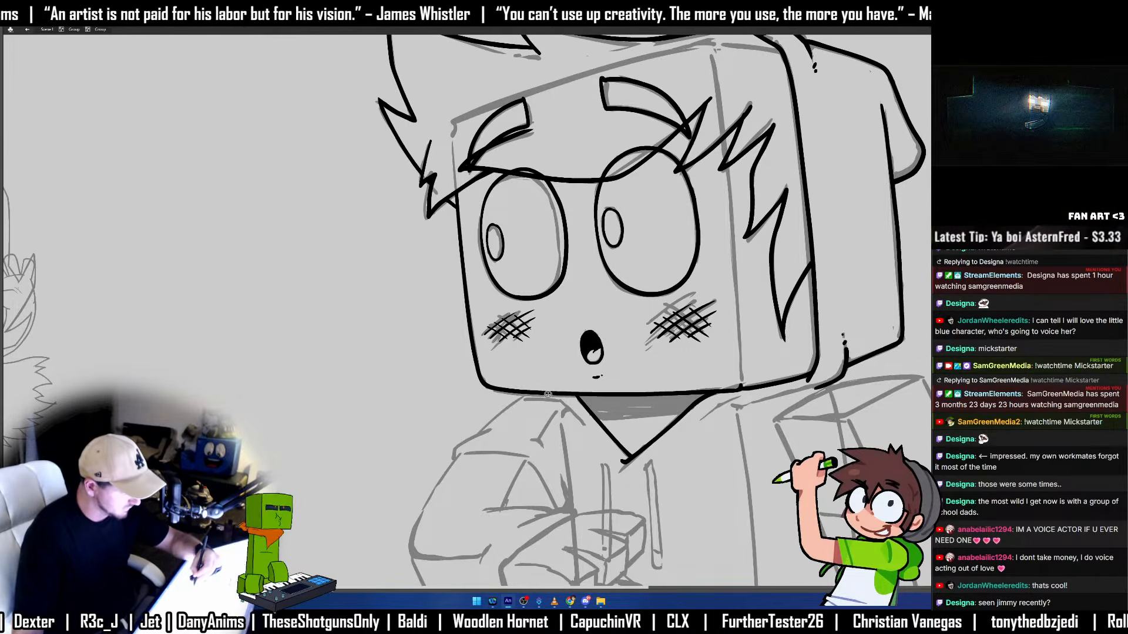
{"action": "left_click_drag", "start_coordinate": [548, 395], "coordinate": [586, 427]}
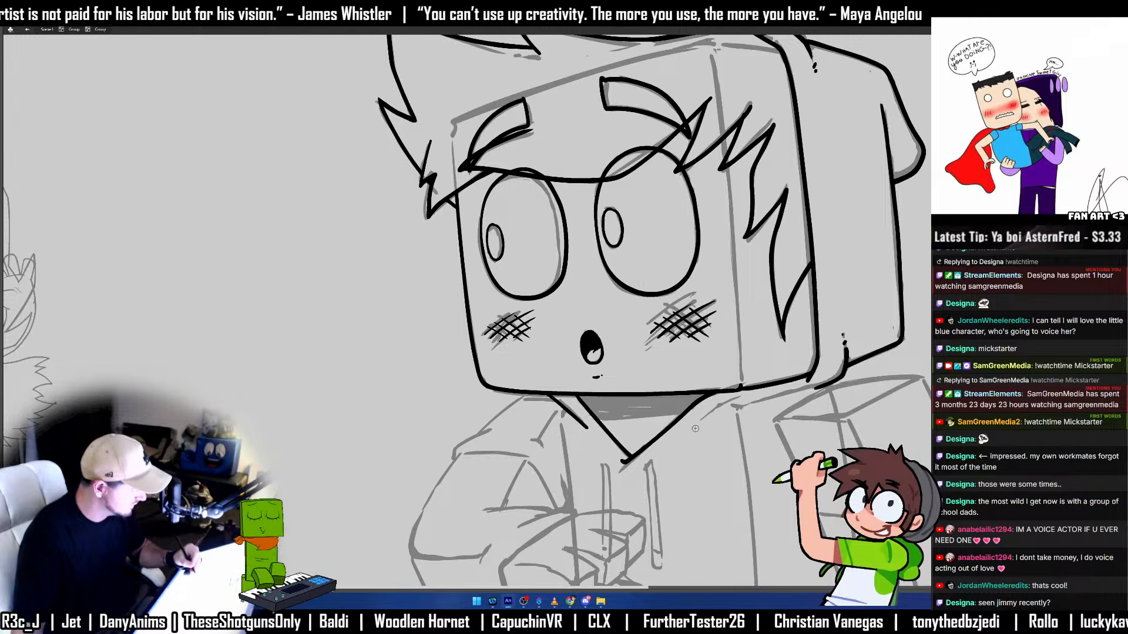
{"action": "mouse_move", "coordinate": [695, 428]}
{"action": "left_mouse_down"}
{"action": "mouse_move", "coordinate": [765, 385]}
{"action": "mouse_move", "coordinate": [758, 290]}
{"action": "left_mouse_up"}
Ink the torso's front side edge and its vertical corner edge from the collar down to the hoodie's hem.
{"action": "mouse_move", "coordinate": [704, 318]}
{"action": "left_mouse_down"}
{"action": "mouse_move", "coordinate": [694, 230]}
{"action": "mouse_move", "coordinate": [698, 460]}
{"action": "mouse_move", "coordinate": [715, 463]}
{"action": "mouse_move", "coordinate": [728, 376]}
{"action": "left_mouse_up"}
{"action": "key", "text": "q"}
{"action": "left_click", "coordinate": [699, 449]}
{"action": "key", "text": "b"}
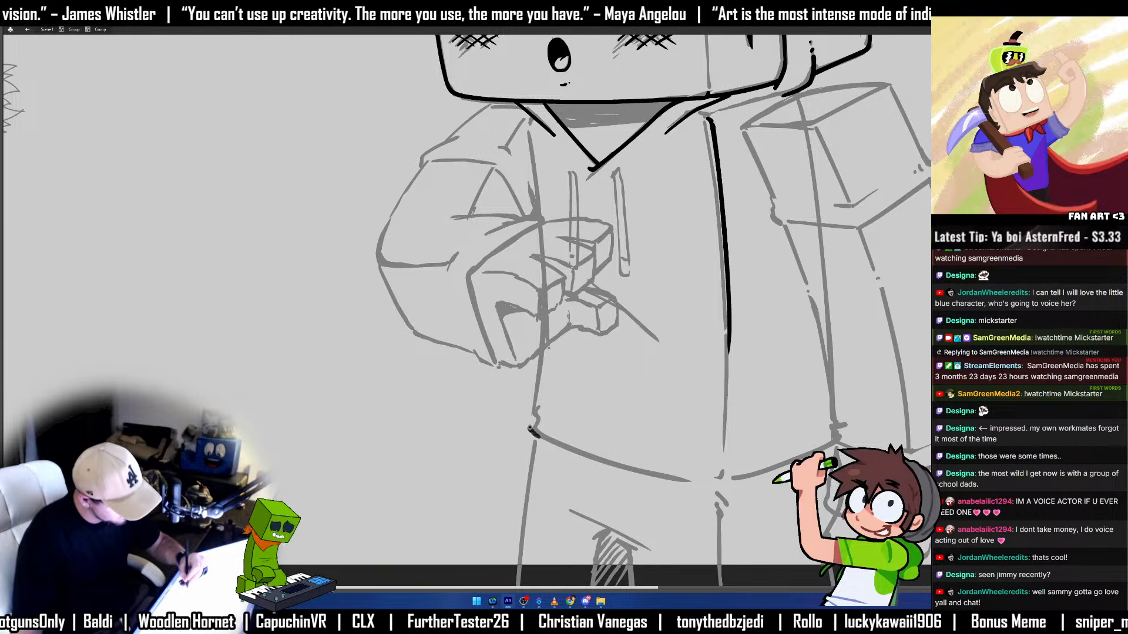
{"action": "left_click_drag", "start_coordinate": [533, 424], "coordinate": [528, 125]}
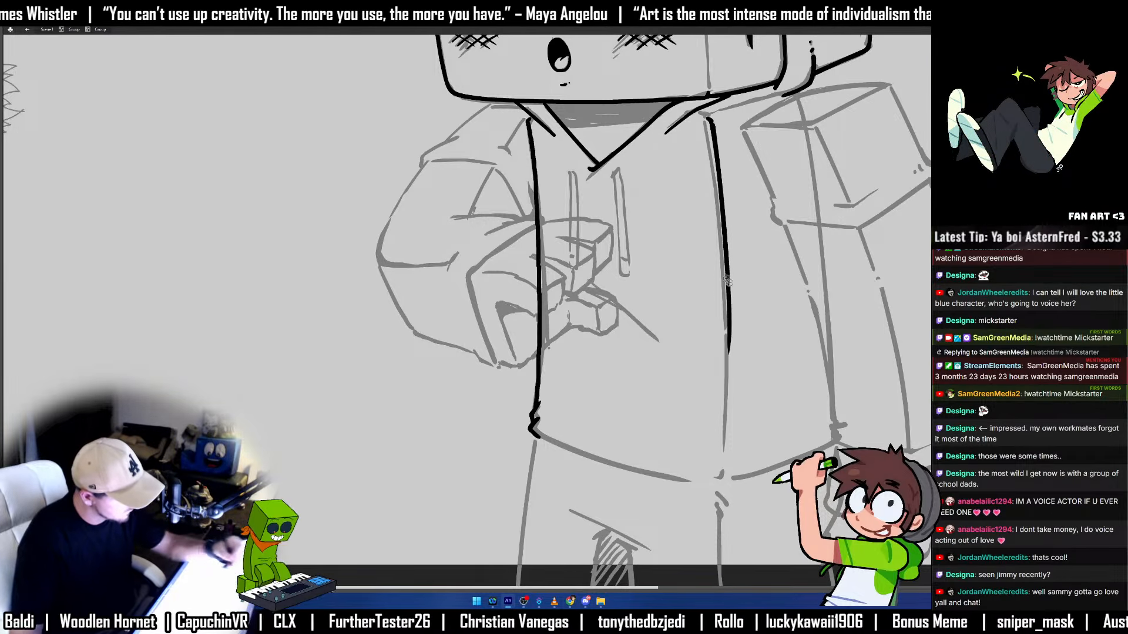
{"action": "mouse_move", "coordinate": [724, 348]}
{"action": "left_mouse_down"}
{"action": "mouse_move", "coordinate": [723, 319]}
{"action": "mouse_move", "coordinate": [726, 438]}
{"action": "left_mouse_up"}
Ink the hoodie's bottom hem around the torso corner to the rear side, redoing the first attempts.
{"action": "left_click_drag", "start_coordinate": [530, 404], "coordinate": [691, 457]}
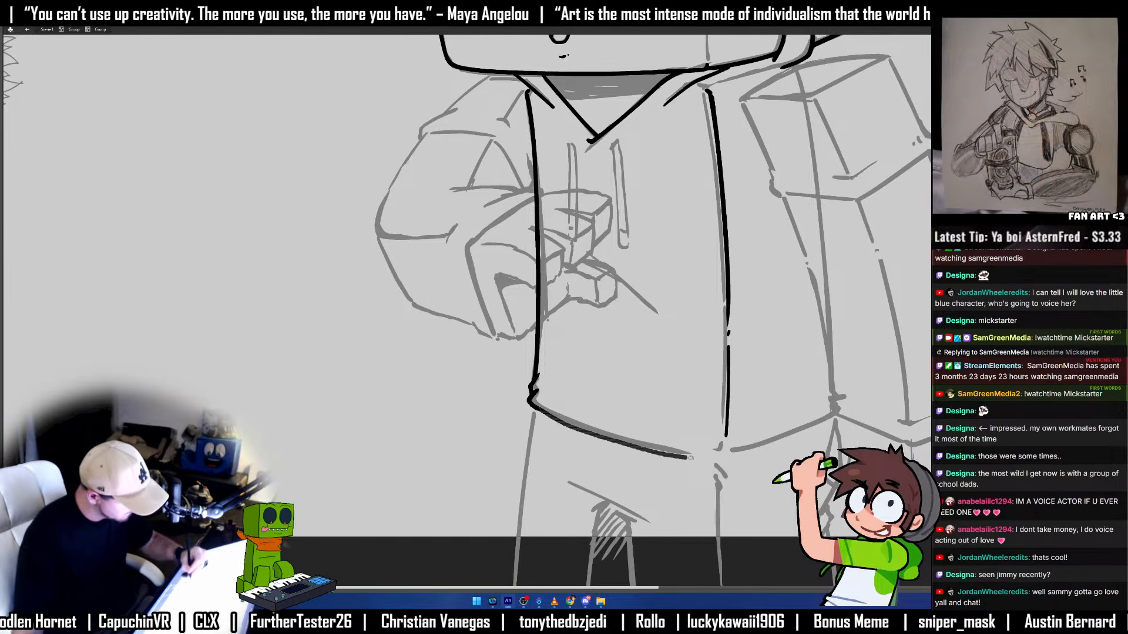
{"action": "key", "text": "ctrl+z"}
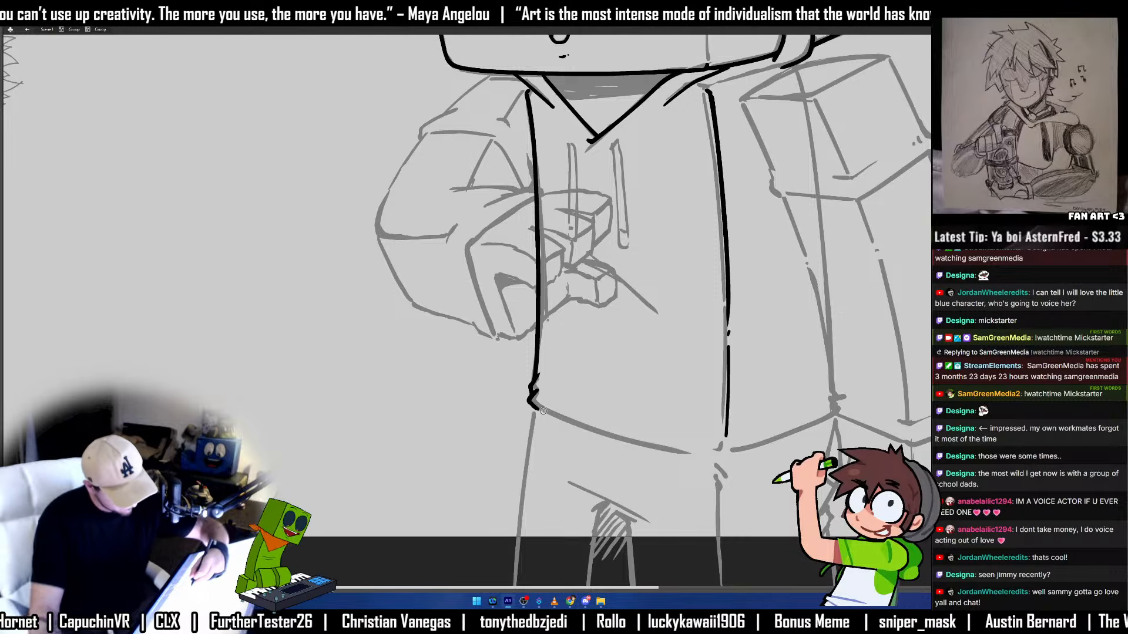
{"action": "mouse_move", "coordinate": [528, 402]}
{"action": "left_mouse_down"}
{"action": "mouse_move", "coordinate": [627, 443]}
{"action": "mouse_move", "coordinate": [729, 464]}
{"action": "left_mouse_up"}
{"action": "key", "text": "ctrl+z"}
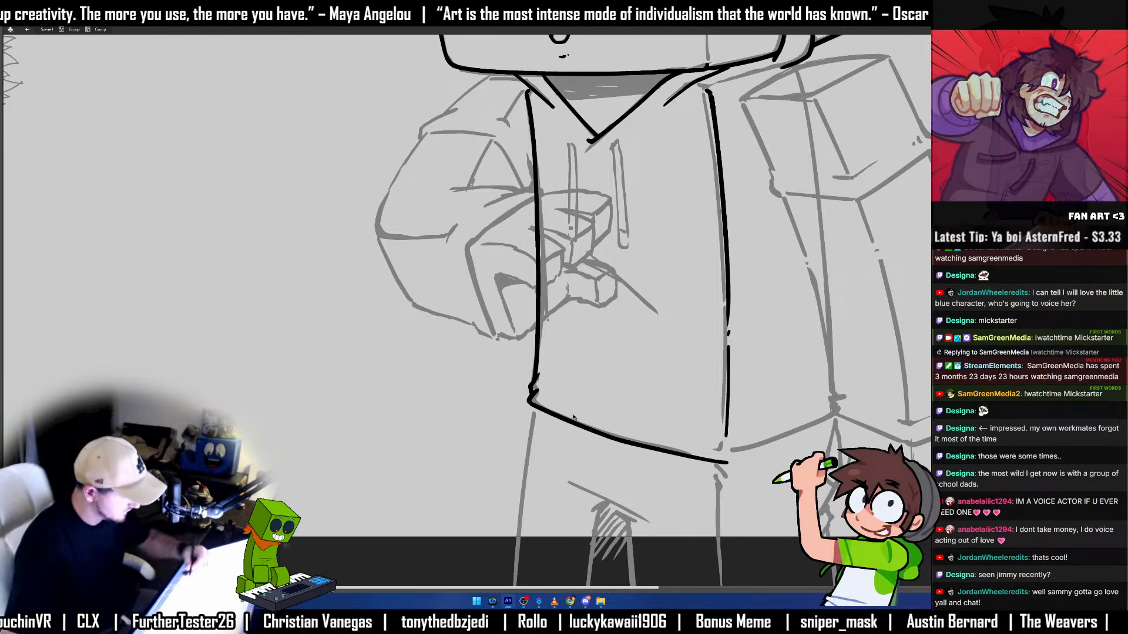
{"action": "mouse_move", "coordinate": [533, 403]}
{"action": "left_mouse_down"}
{"action": "mouse_move", "coordinate": [614, 439]}
{"action": "mouse_move", "coordinate": [720, 464]}
{"action": "mouse_move", "coordinate": [840, 415]}
{"action": "left_mouse_up"}
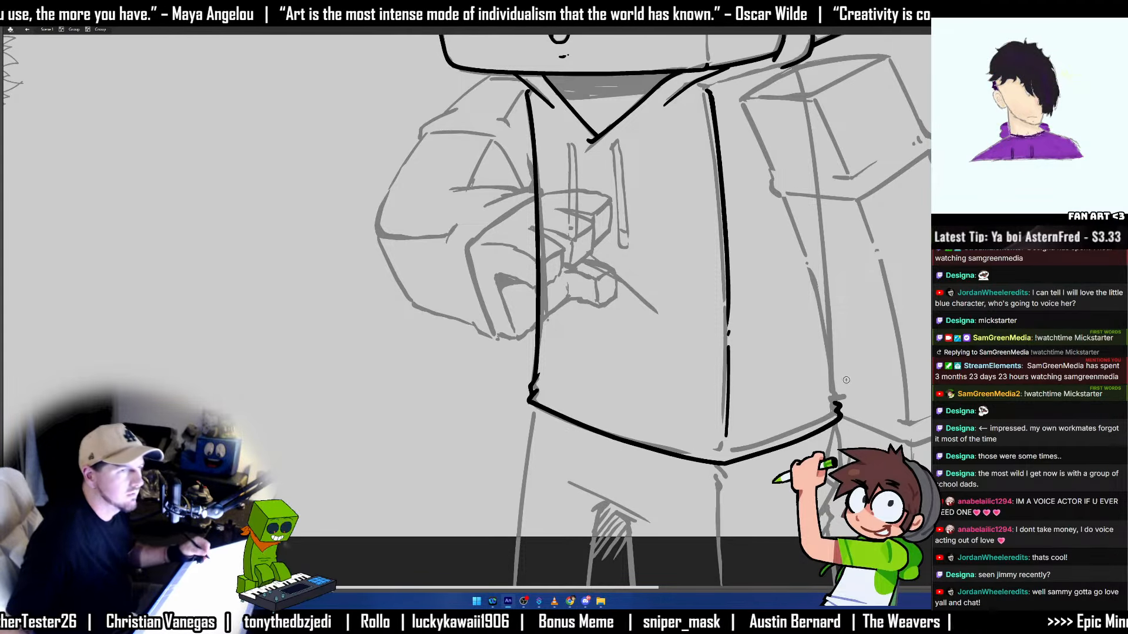
Ink the torso's rear side edge behind the near arm and stretch the stroke down to meet the hem.
{"action": "left_click_drag", "start_coordinate": [825, 372], "coordinate": [694, 380]}
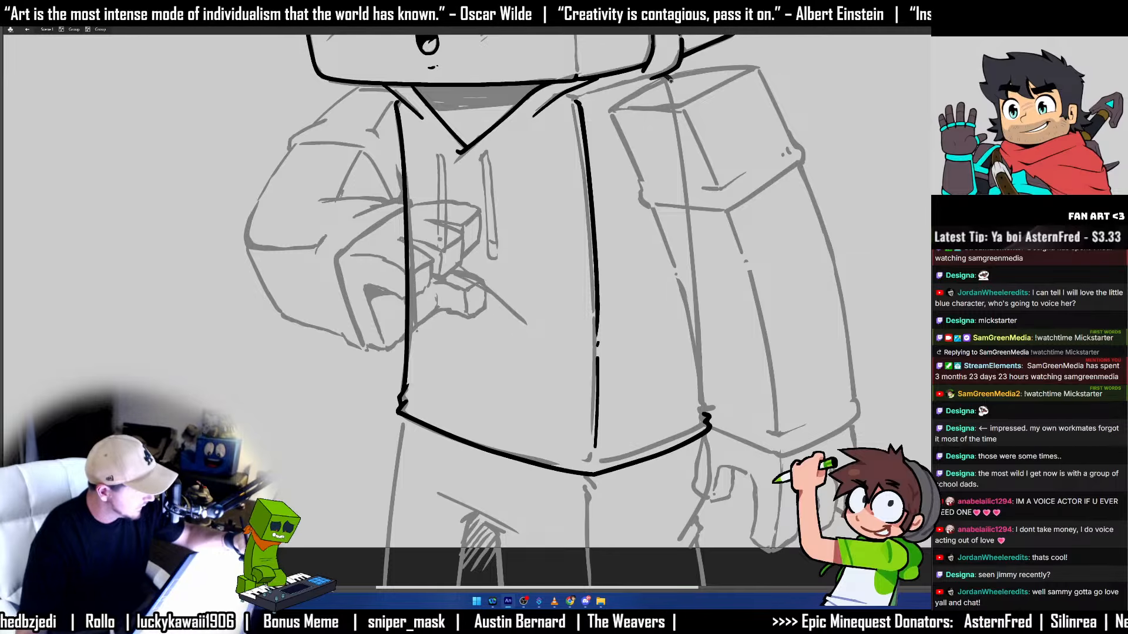
{"action": "left_click_drag", "start_coordinate": [670, 78], "coordinate": [707, 348]}
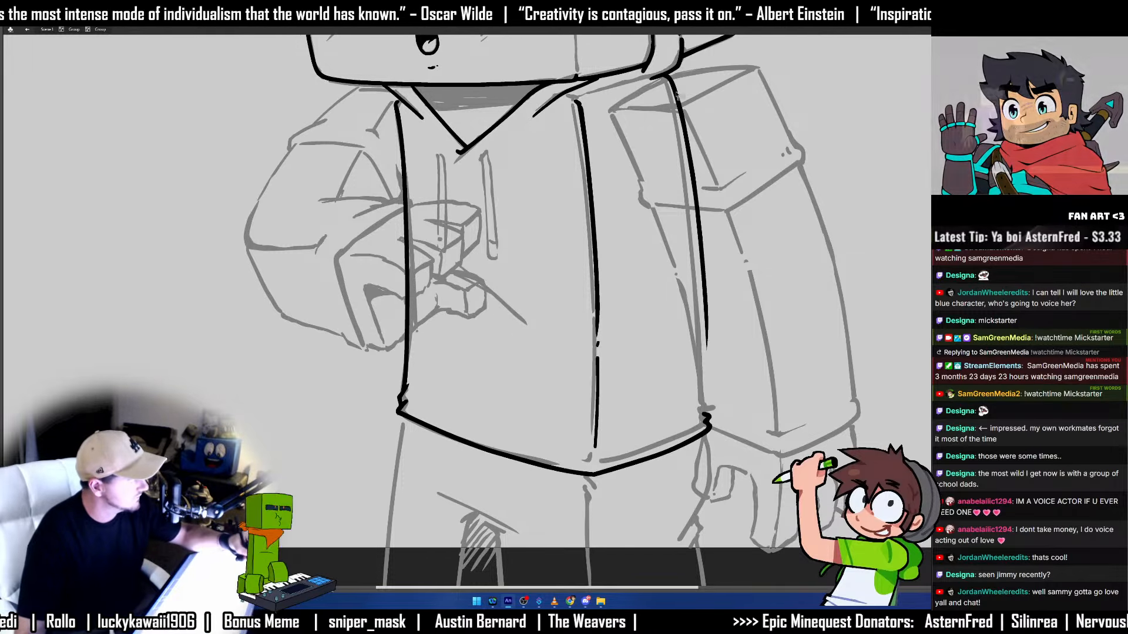
{"action": "left_click", "coordinate": [688, 148]}
{"action": "key", "text": "q"}
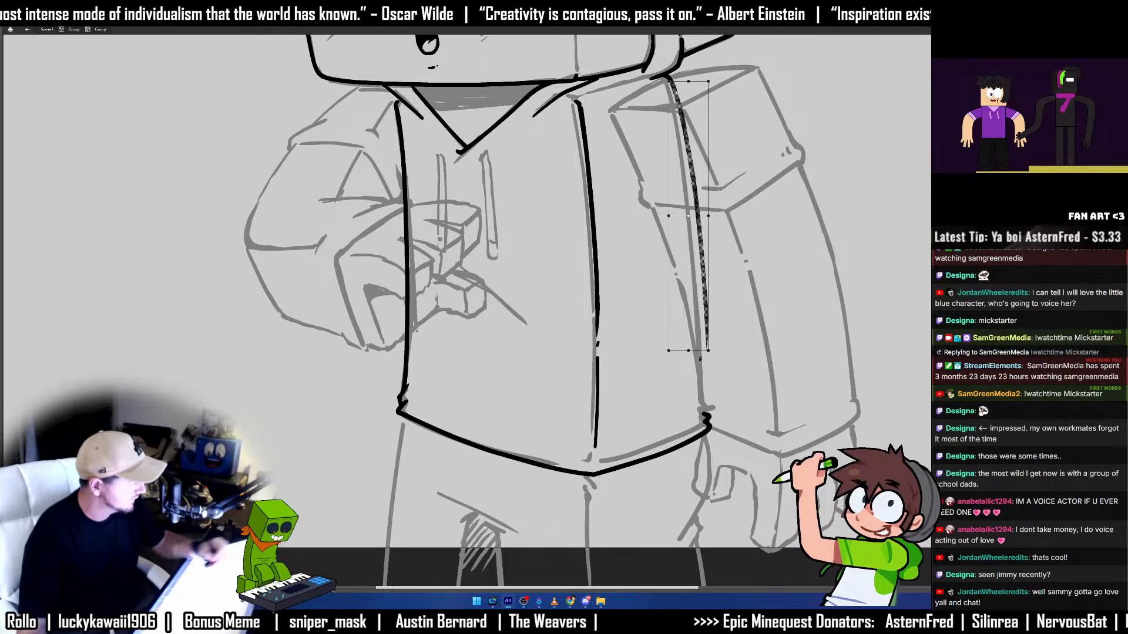
{"action": "mouse_move", "coordinate": [688, 351]}
{"action": "left_mouse_down"}
{"action": "mouse_move", "coordinate": [686, 419]}
{"action": "mouse_move", "coordinate": [709, 419]}
{"action": "left_mouse_up"}
{"action": "left_click", "coordinate": [710, 406]}
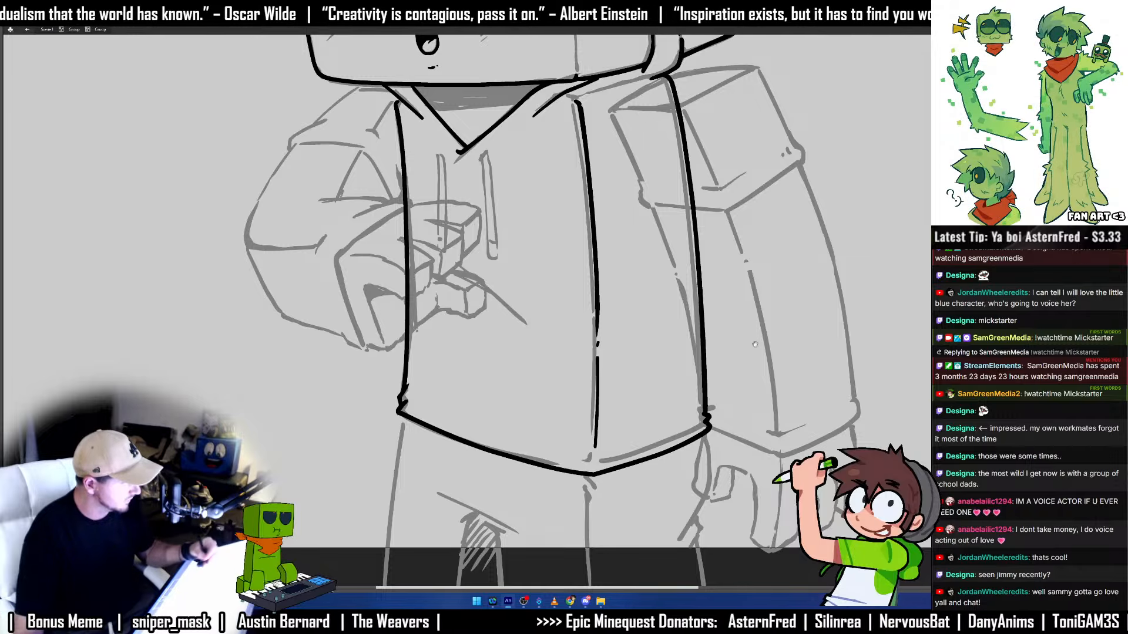
Ink the torso's shoulder line and the drawstring nearer the torso's corner edge, including its tip band.
{"action": "left_click_drag", "start_coordinate": [759, 282], "coordinate": [861, 352]}
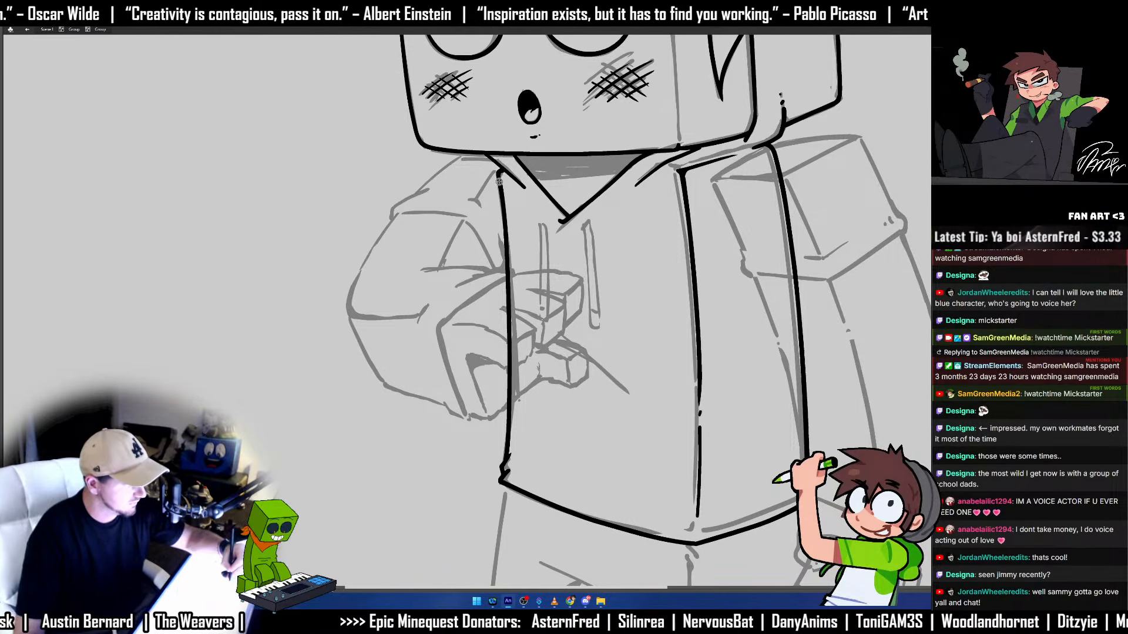
{"action": "mouse_move", "coordinate": [730, 421]}
{"action": "left_mouse_down"}
{"action": "mouse_move", "coordinate": [706, 405]}
{"action": "mouse_move", "coordinate": [656, 415]}
{"action": "mouse_move", "coordinate": [661, 236]}
{"action": "mouse_move", "coordinate": [678, 324]}
{"action": "left_mouse_up"}
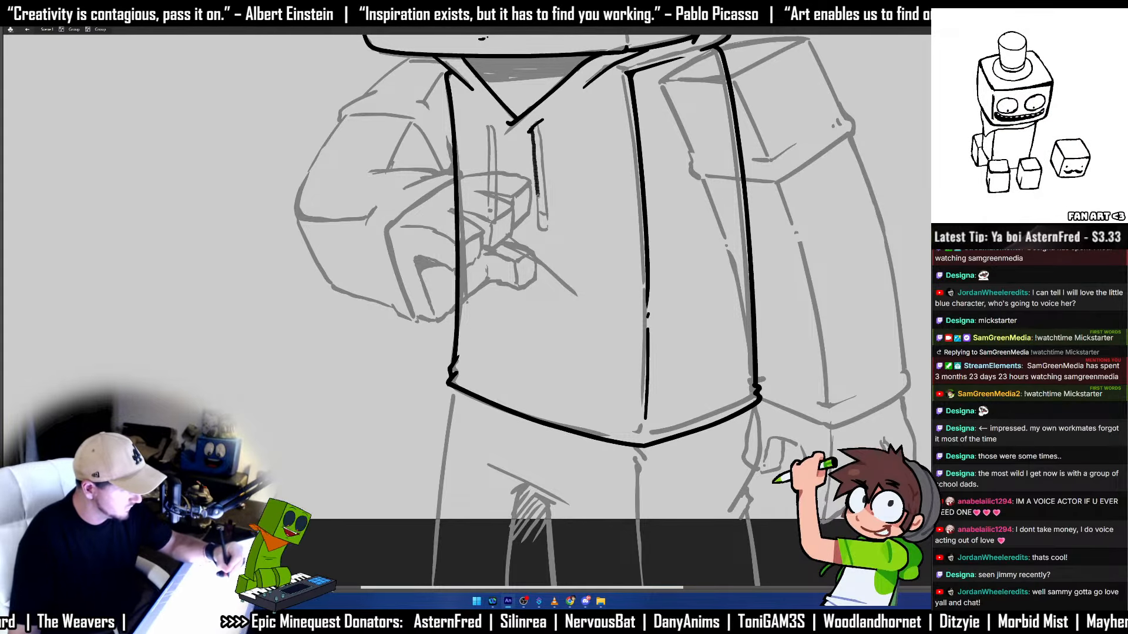
{"action": "left_click_drag", "start_coordinate": [547, 243], "coordinate": [532, 130]}
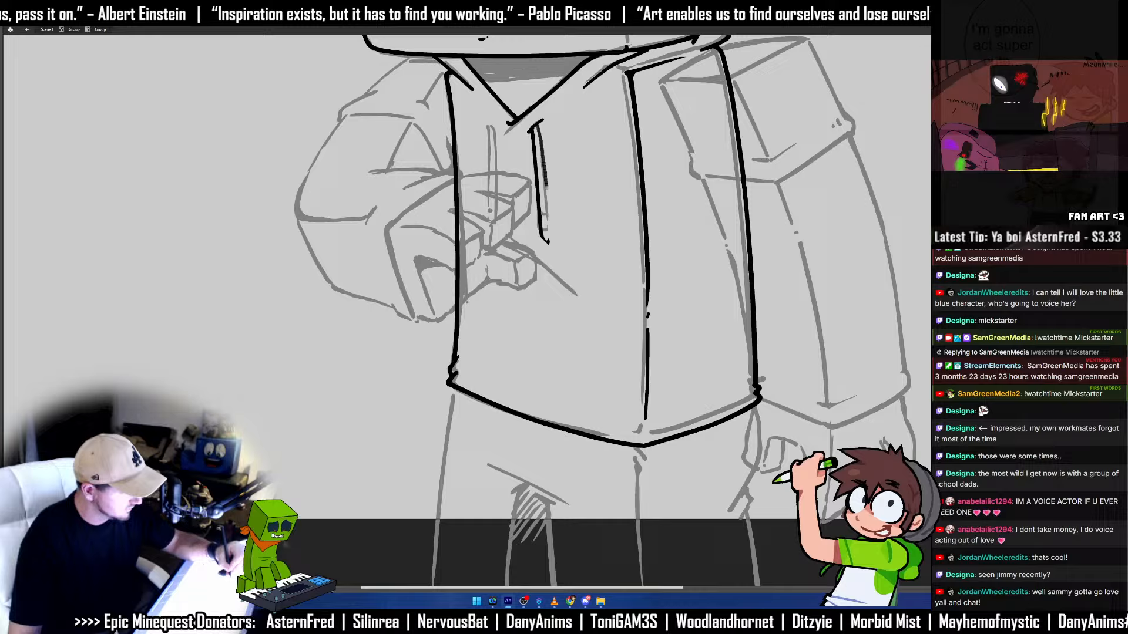
{"action": "left_click_drag", "start_coordinate": [547, 187], "coordinate": [550, 244]}
{"action": "left_click_drag", "start_coordinate": [549, 243], "coordinate": [541, 237]}
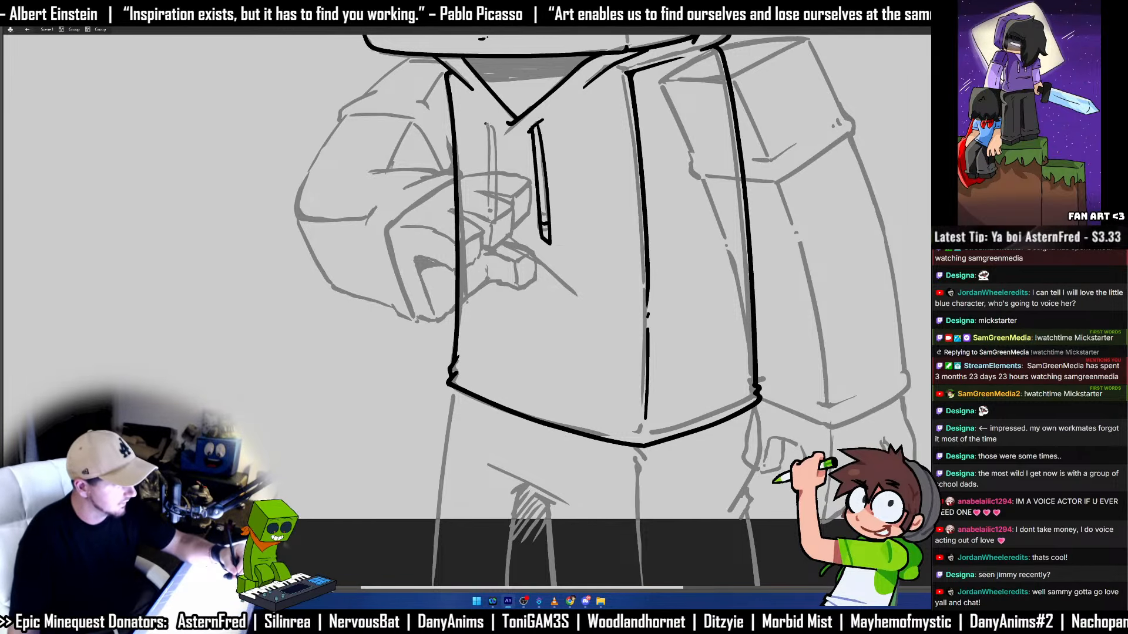
Ink the second drawstring with its tip band, near the raised hand, and the diagonal crease line below it.
{"action": "left_click_drag", "start_coordinate": [495, 168], "coordinate": [497, 232]}
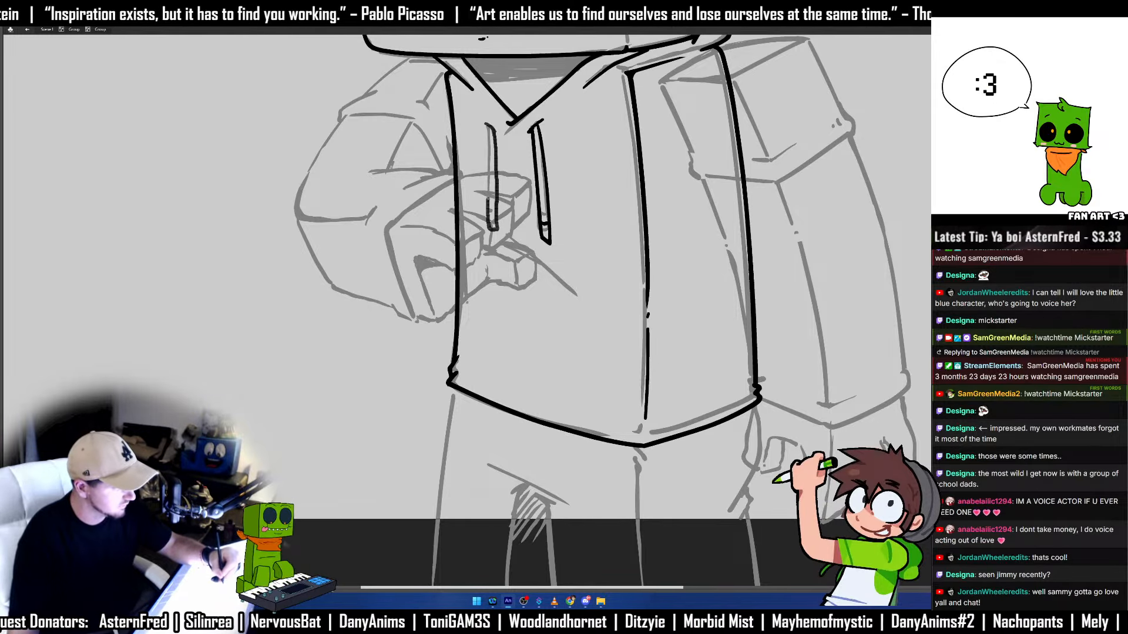
{"action": "left_click_drag", "start_coordinate": [488, 179], "coordinate": [488, 126]}
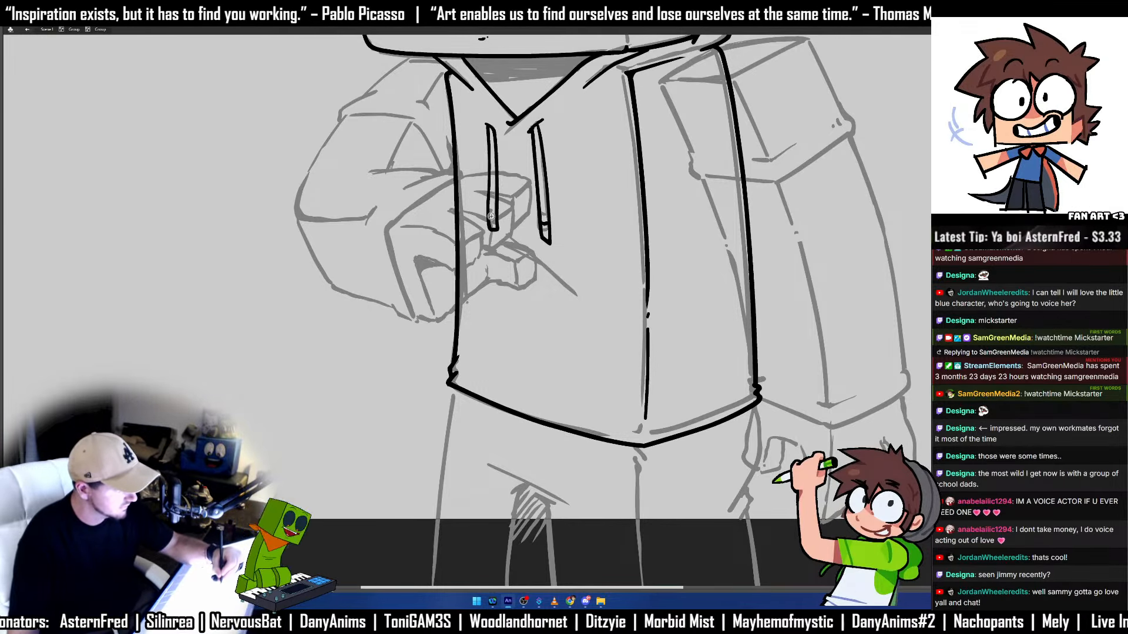
{"action": "left_click_drag", "start_coordinate": [489, 216], "coordinate": [497, 234]}
{"action": "key", "text": "q"}
{"action": "left_click", "coordinate": [495, 165]}
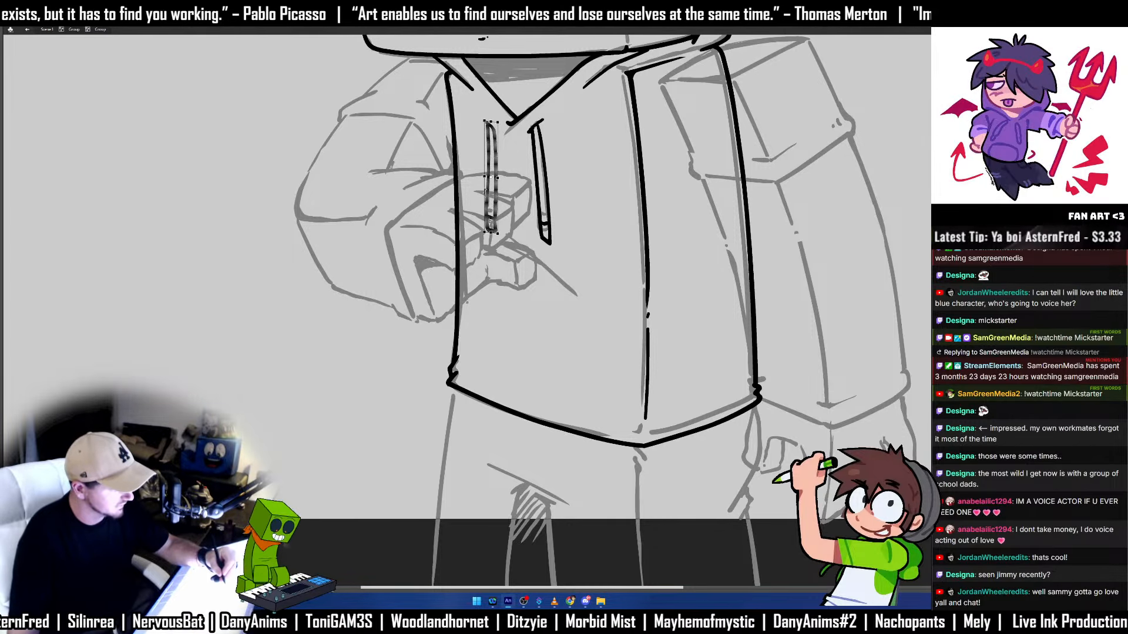
{"action": "key", "text": "b"}
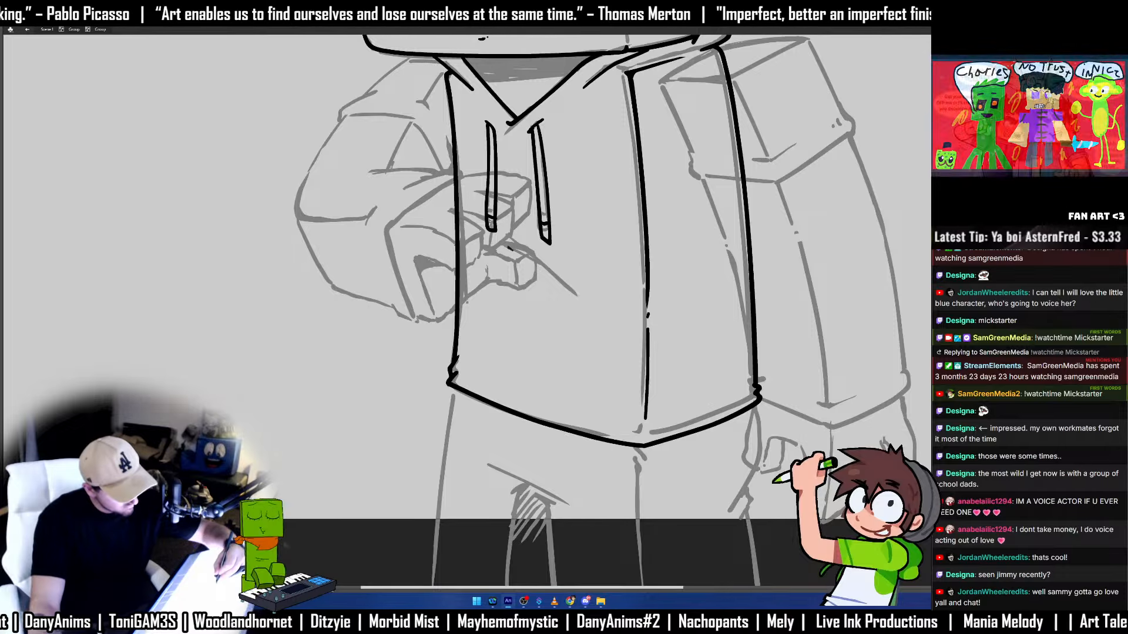
{"action": "left_click_drag", "start_coordinate": [502, 243], "coordinate": [577, 296]}
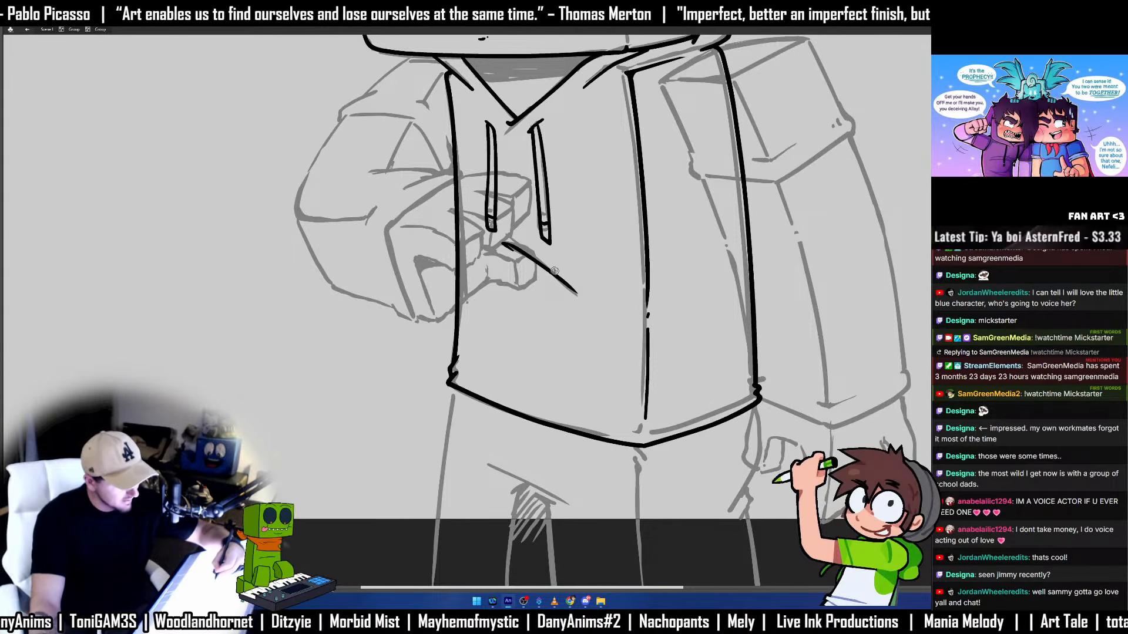
{"action": "key", "text": "ctrl+z"}
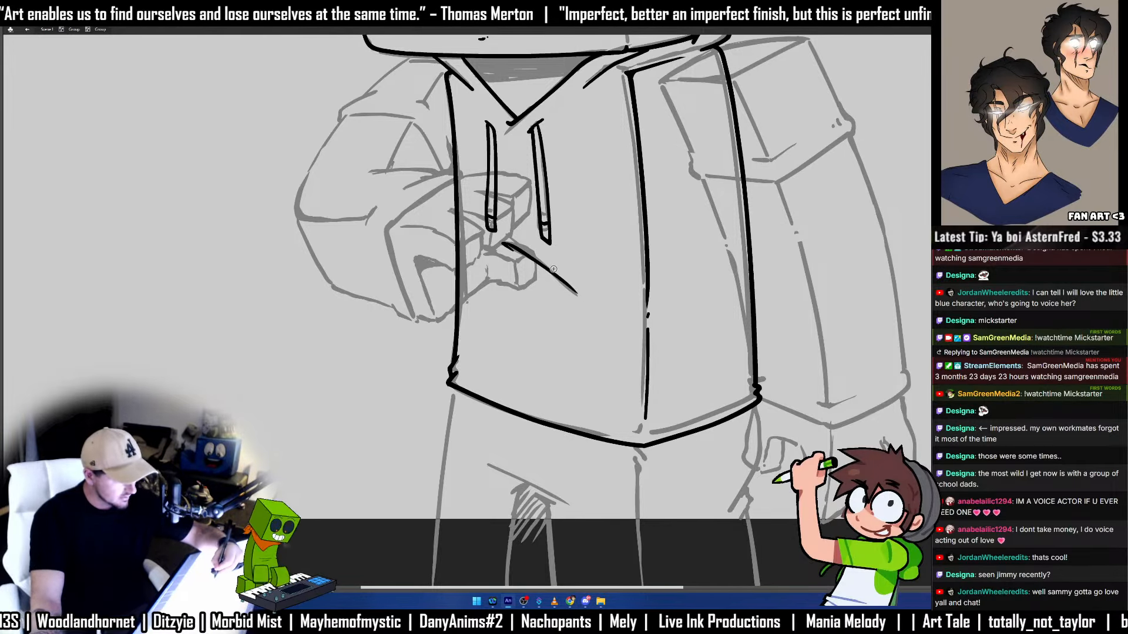
Ink the front leg's outer edge, the crotch fold and the two inner leg edges below the hoodie's hem.
{"action": "left_click_drag", "start_coordinate": [487, 430], "coordinate": [543, 224]}
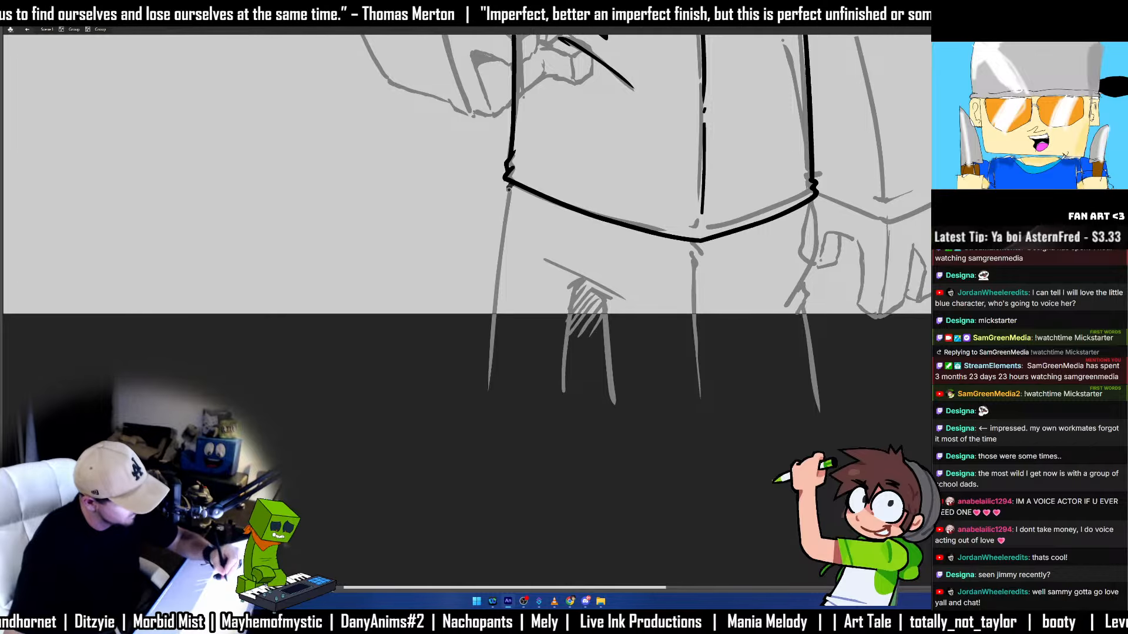
{"action": "left_click_drag", "start_coordinate": [509, 189], "coordinate": [488, 427]}
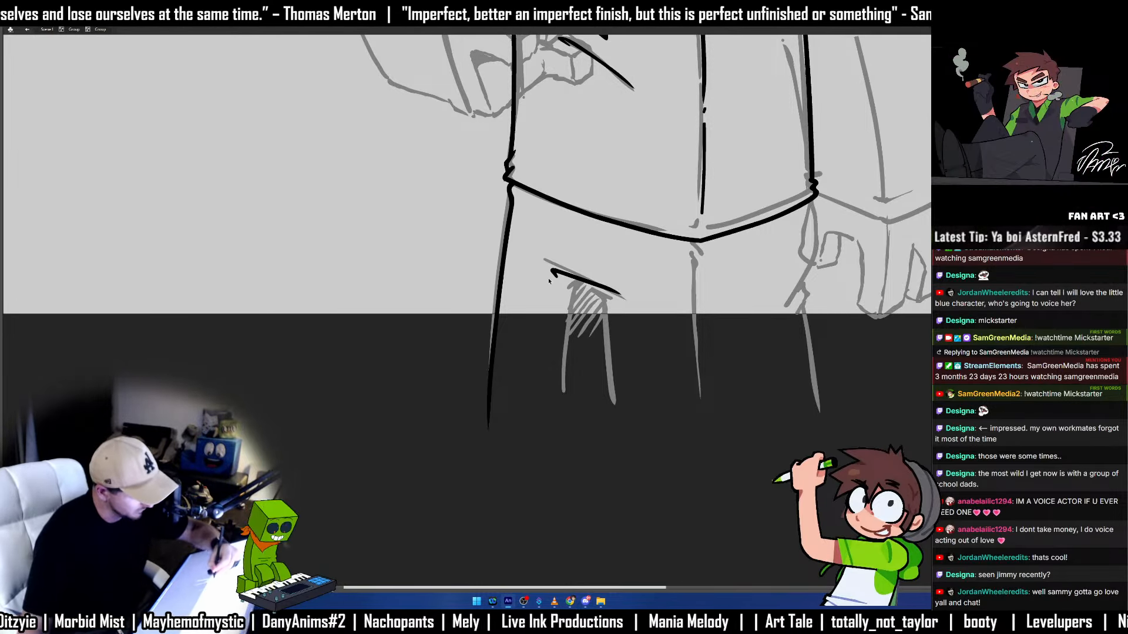
{"action": "left_click_drag", "start_coordinate": [591, 284], "coordinate": [625, 302]}
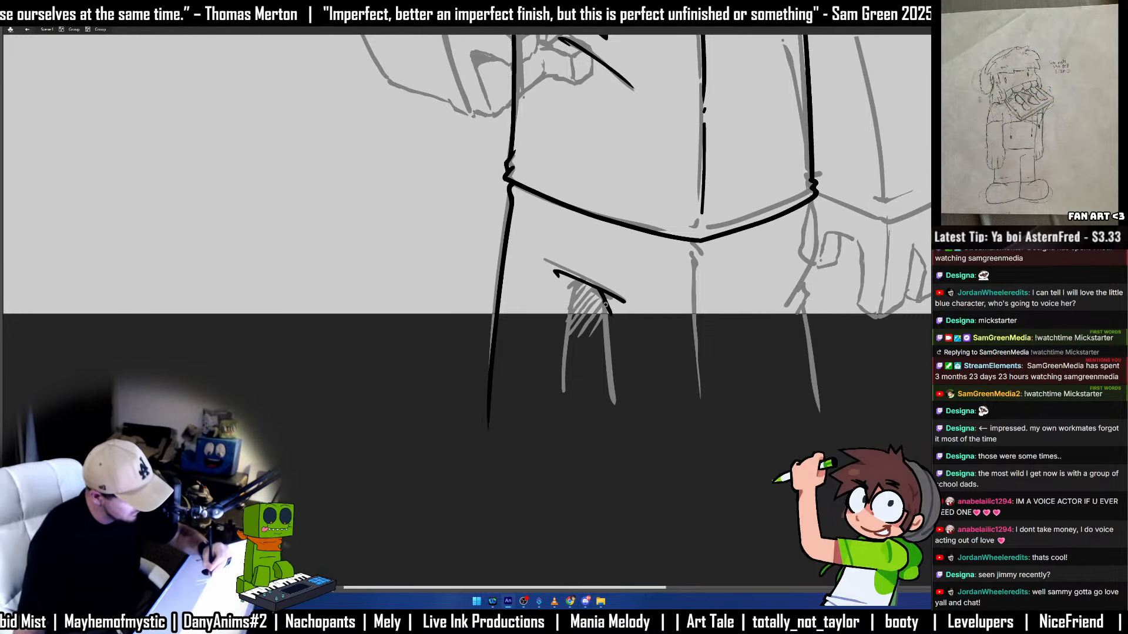
{"action": "left_click_drag", "start_coordinate": [605, 303], "coordinate": [607, 417]}
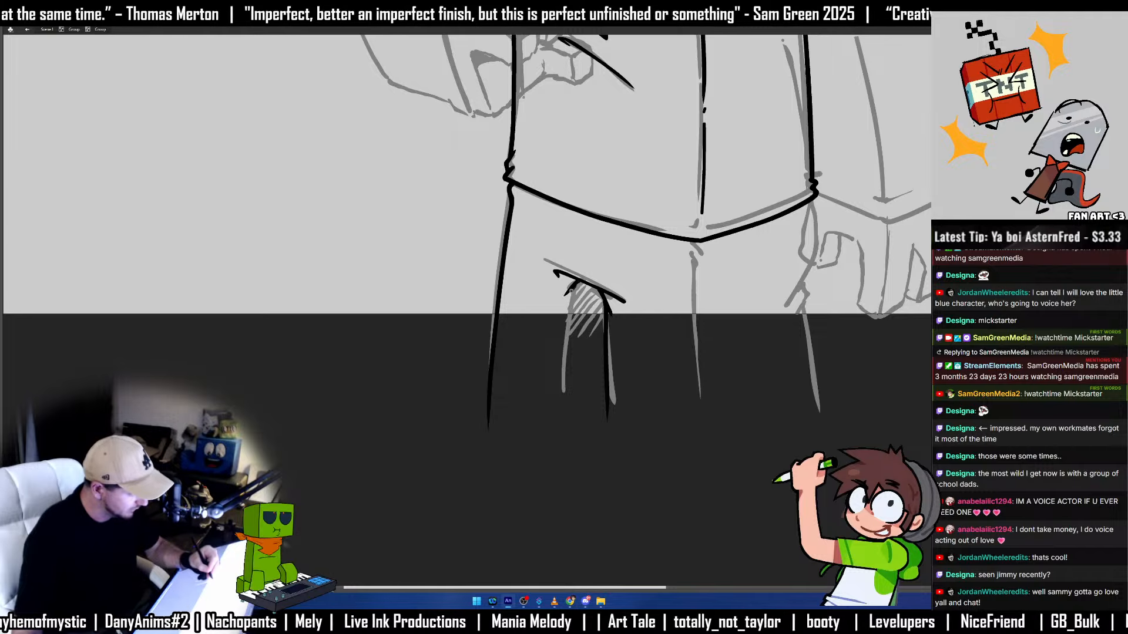
{"action": "left_click_drag", "start_coordinate": [573, 286], "coordinate": [568, 419]}
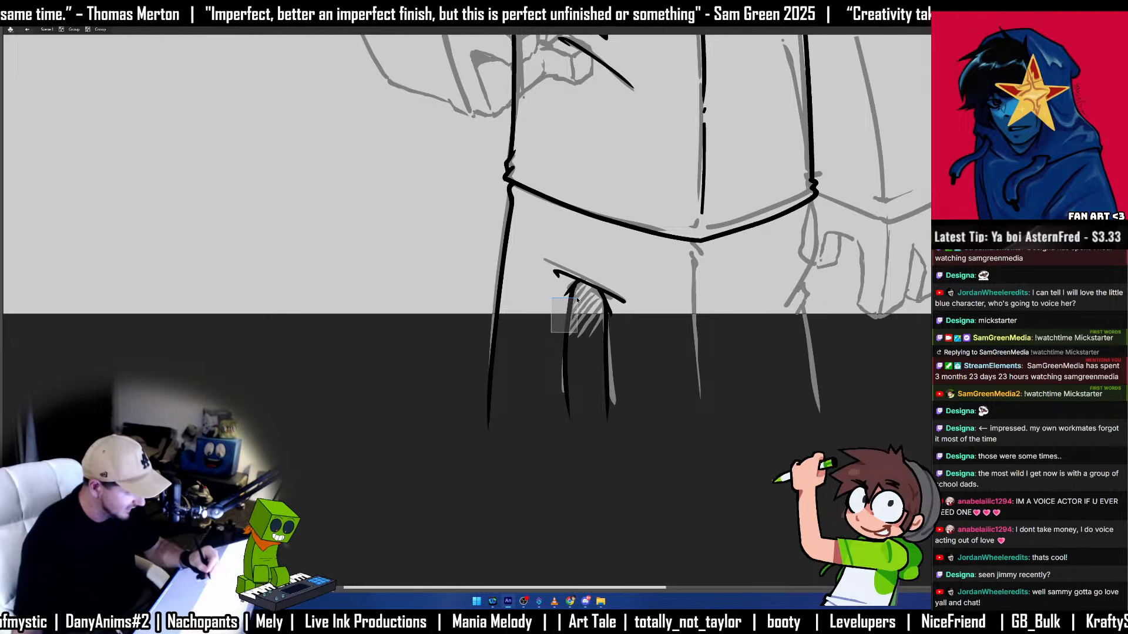
Reshape the front leg's inner edge by stretching its lower end further down.
{"action": "left_click_drag", "start_coordinate": [577, 299], "coordinate": [578, 299]}
{"action": "left_click", "coordinate": [566, 348], "text": "shift"}
{"action": "left_click_drag", "start_coordinate": [569, 419], "coordinate": [562, 441]}
Ink one curved line across the bottom of both legs to close them off, redoing the first attempts.
{"action": "key", "text": "b"}
{"action": "left_click_drag", "start_coordinate": [495, 416], "coordinate": [734, 424]}
{"action": "key", "text": "ctrl+z"}
{"action": "left_click_drag", "start_coordinate": [494, 415], "coordinate": [823, 414]}
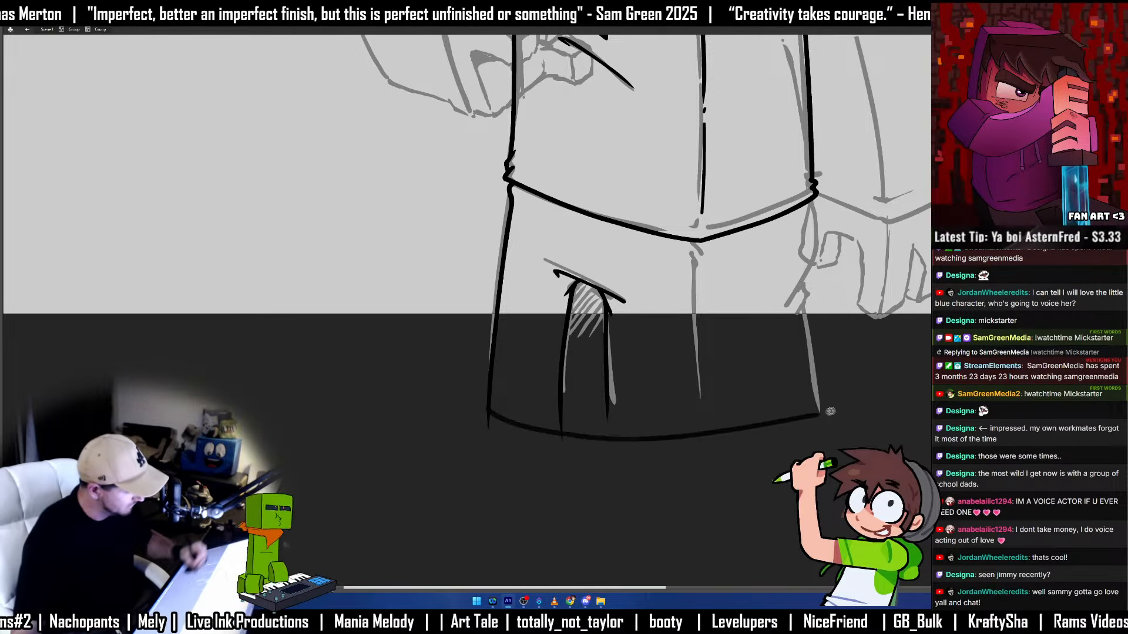
{"action": "key", "text": "ctrl+z"}
{"action": "mouse_move", "coordinate": [489, 411]}
{"action": "left_mouse_down"}
{"action": "mouse_move", "coordinate": [515, 423]}
{"action": "mouse_move", "coordinate": [845, 408]}
{"action": "left_mouse_up"}
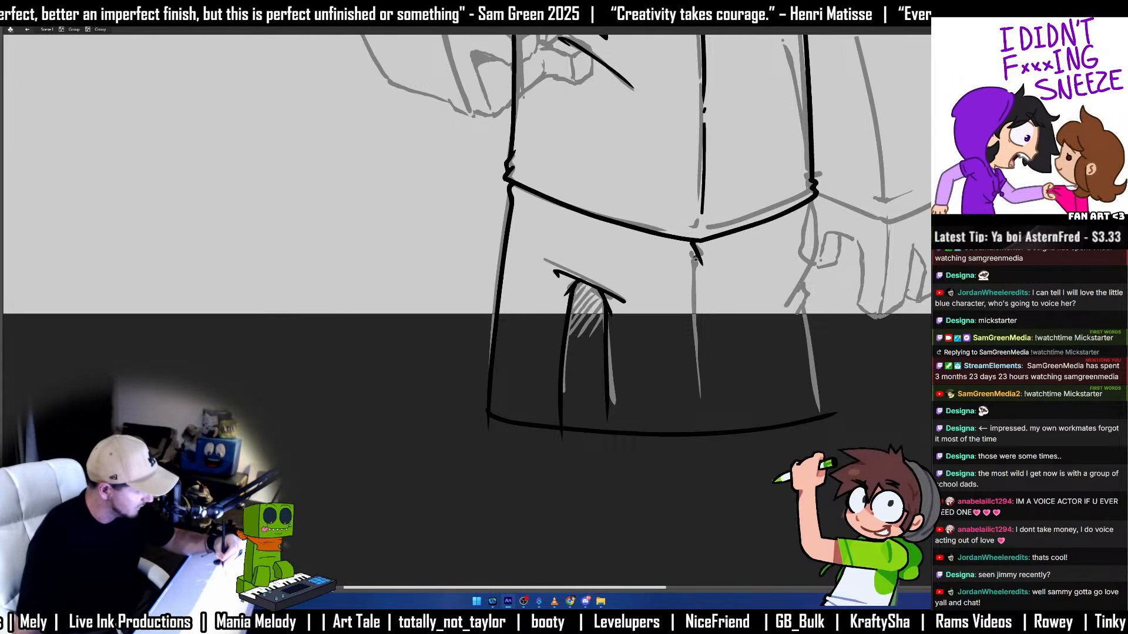
Ink the legs' vertical corner edge and rear edge, and the short fold line above the hoodie's hem corner.
{"action": "left_click_drag", "start_coordinate": [696, 256], "coordinate": [703, 438]}
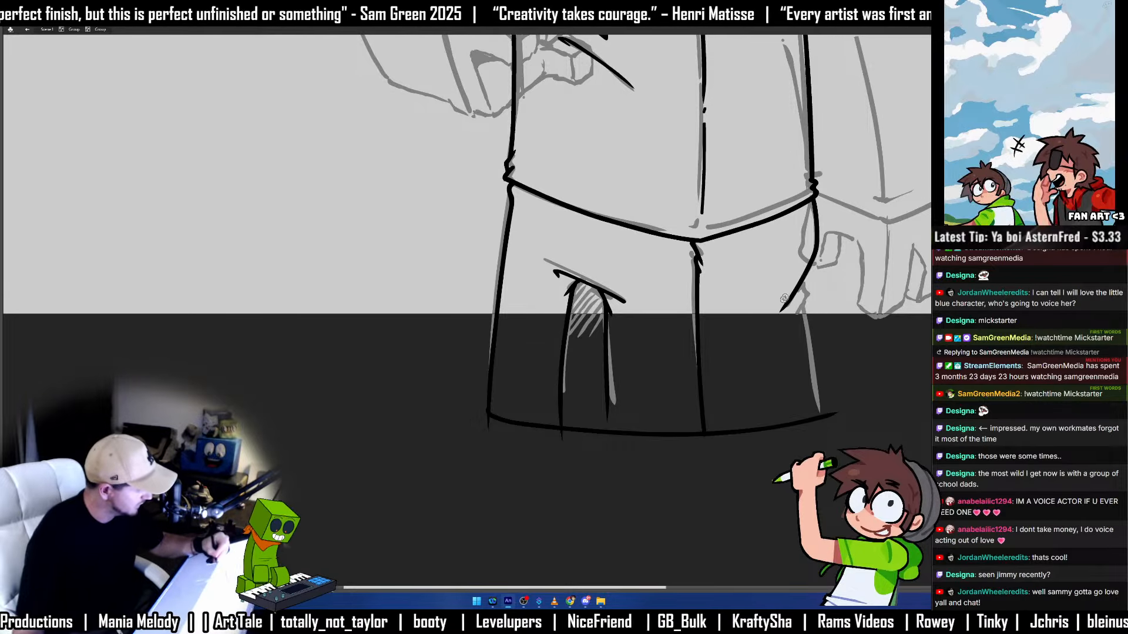
{"action": "left_click_drag", "start_coordinate": [815, 232], "coordinate": [791, 303]}
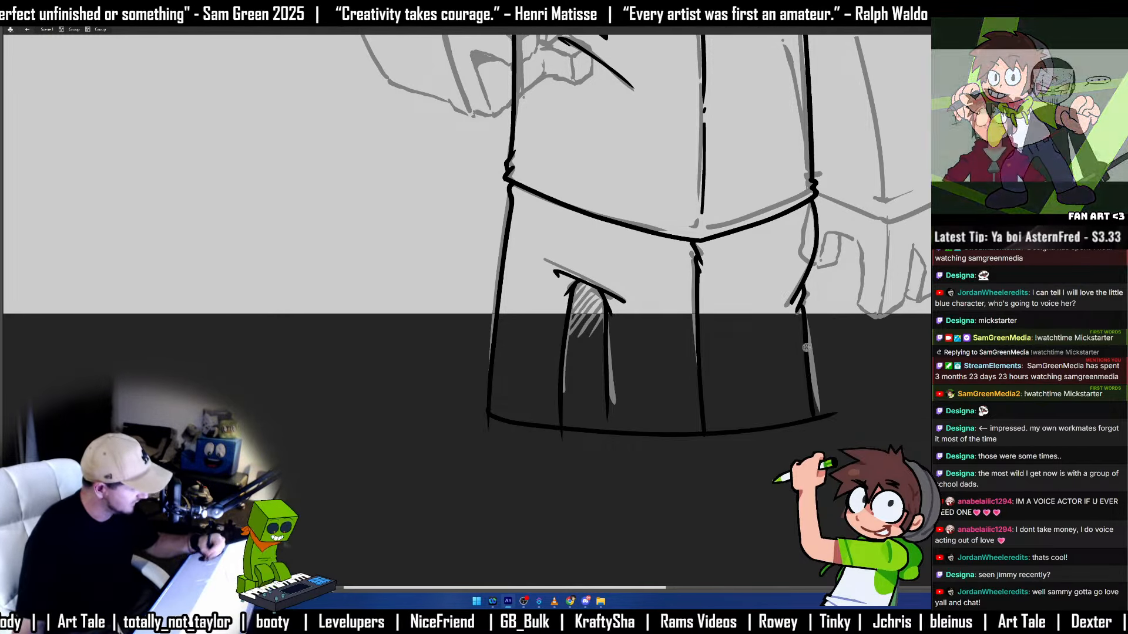
{"action": "mouse_move", "coordinate": [765, 363]}
{"action": "left_mouse_down"}
{"action": "mouse_move", "coordinate": [756, 431]}
{"action": "mouse_move", "coordinate": [728, 448]}
{"action": "left_mouse_up"}
{"action": "mouse_move", "coordinate": [715, 301]}
{"action": "left_mouse_down"}
{"action": "mouse_move", "coordinate": [710, 383]}
{"action": "mouse_move", "coordinate": [781, 299]}
{"action": "left_mouse_up"}
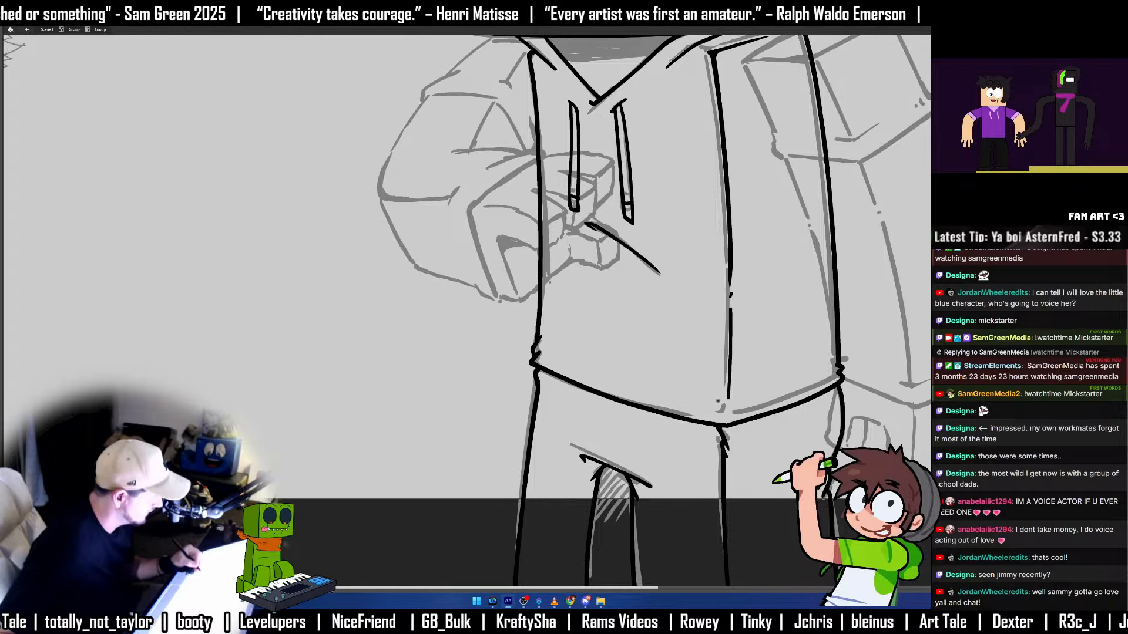
{"action": "left_click_drag", "start_coordinate": [722, 401], "coordinate": [777, 382]}
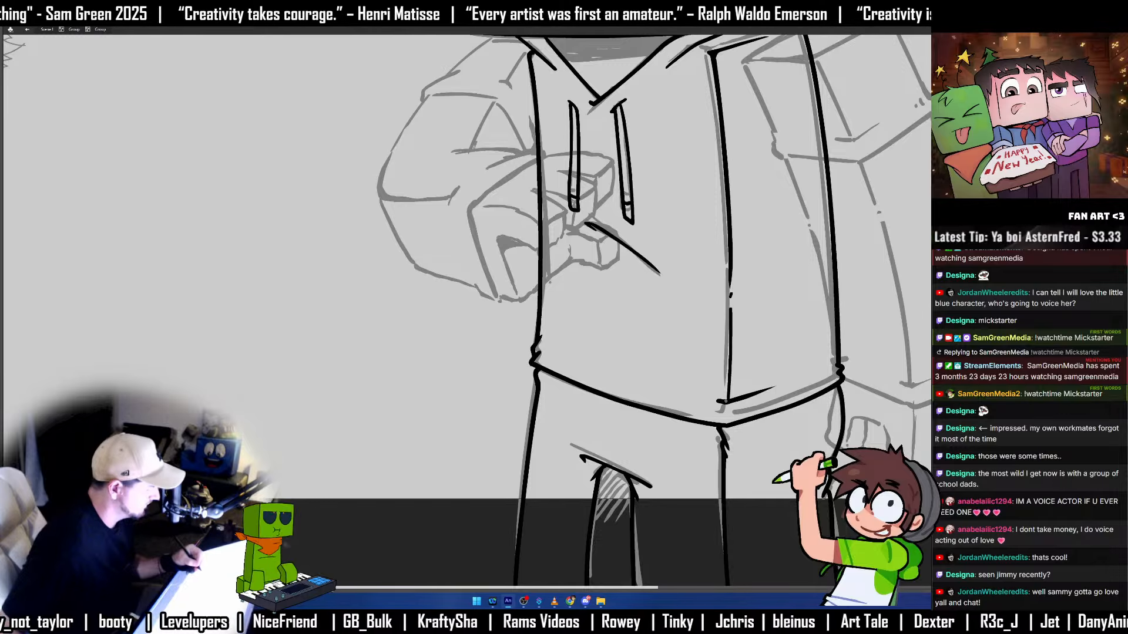
In a new group, ink the lowered hand's thumb and front side, and delete the stroke's overshooting end.
{"action": "mouse_move", "coordinate": [739, 100]}
{"action": "left_mouse_down"}
{"action": "mouse_move", "coordinate": [651, 197]}
{"action": "mouse_move", "coordinate": [643, 387]}
{"action": "mouse_move", "coordinate": [789, 320]}
{"action": "left_mouse_up"}
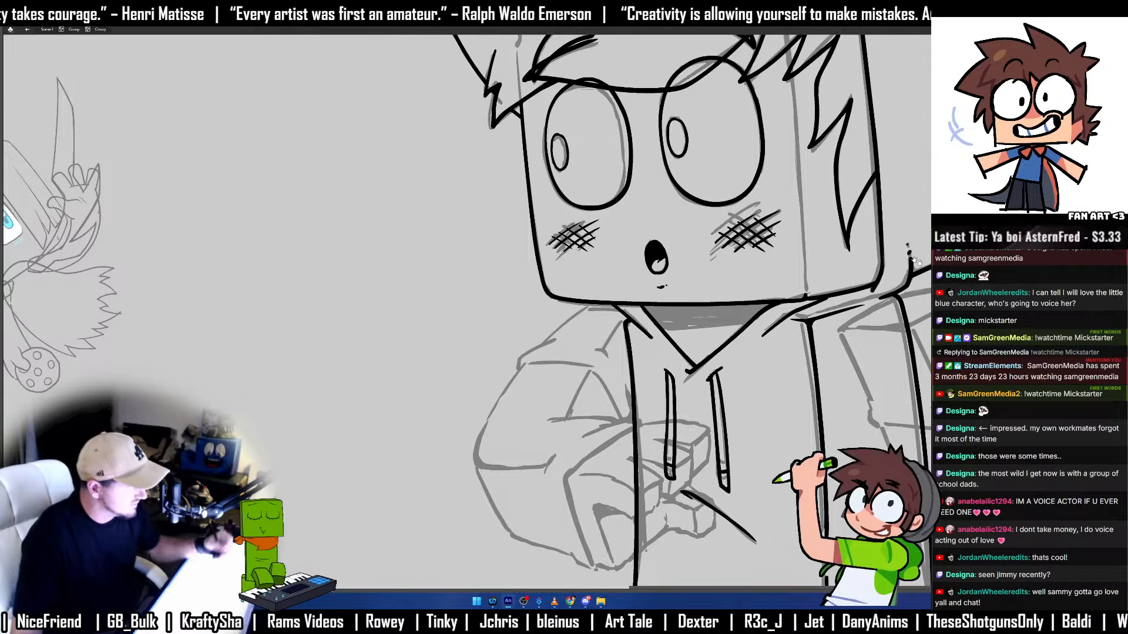
{"action": "mouse_move", "coordinate": [930, 265]}
{"action": "left_mouse_down"}
{"action": "mouse_move", "coordinate": [778, 388]}
{"action": "mouse_move", "coordinate": [838, 287]}
{"action": "mouse_move", "coordinate": [948, 180]}
{"action": "left_mouse_up"}
{"action": "left_click_drag", "start_coordinate": [822, 352], "coordinate": [564, 353]}
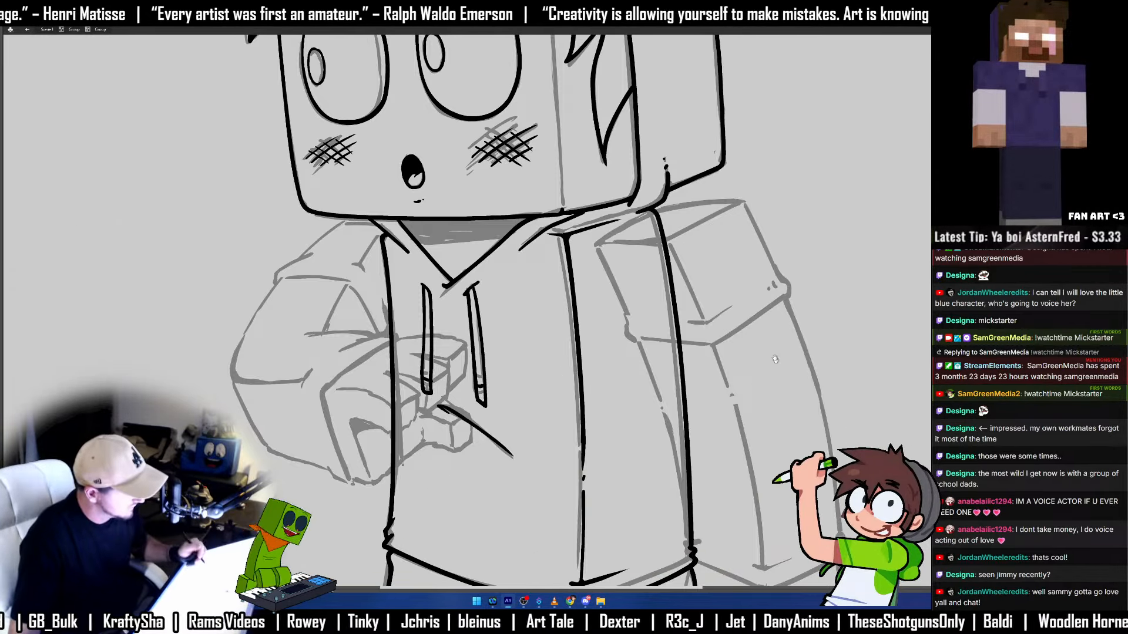
{"action": "left_click_drag", "start_coordinate": [705, 494], "coordinate": [621, 331]}
{"action": "key", "text": "ctrl+g"}
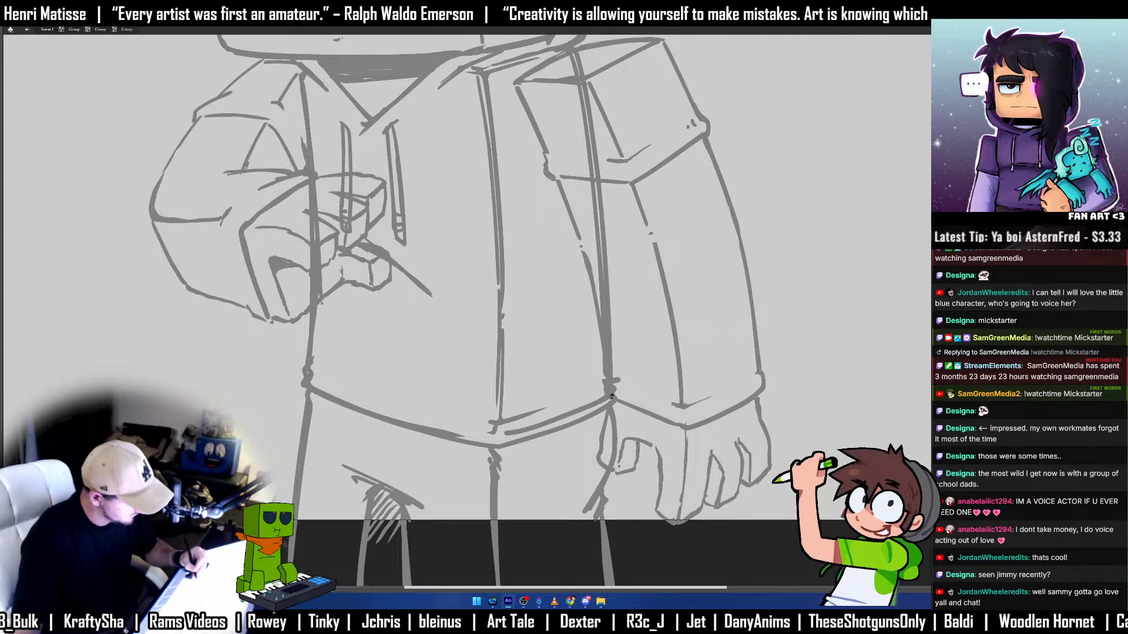
{"action": "mouse_move", "coordinate": [612, 395]}
{"action": "left_mouse_down"}
{"action": "mouse_move", "coordinate": [599, 461]}
{"action": "mouse_move", "coordinate": [640, 443]}
{"action": "mouse_move", "coordinate": [670, 534]}
{"action": "left_mouse_up"}
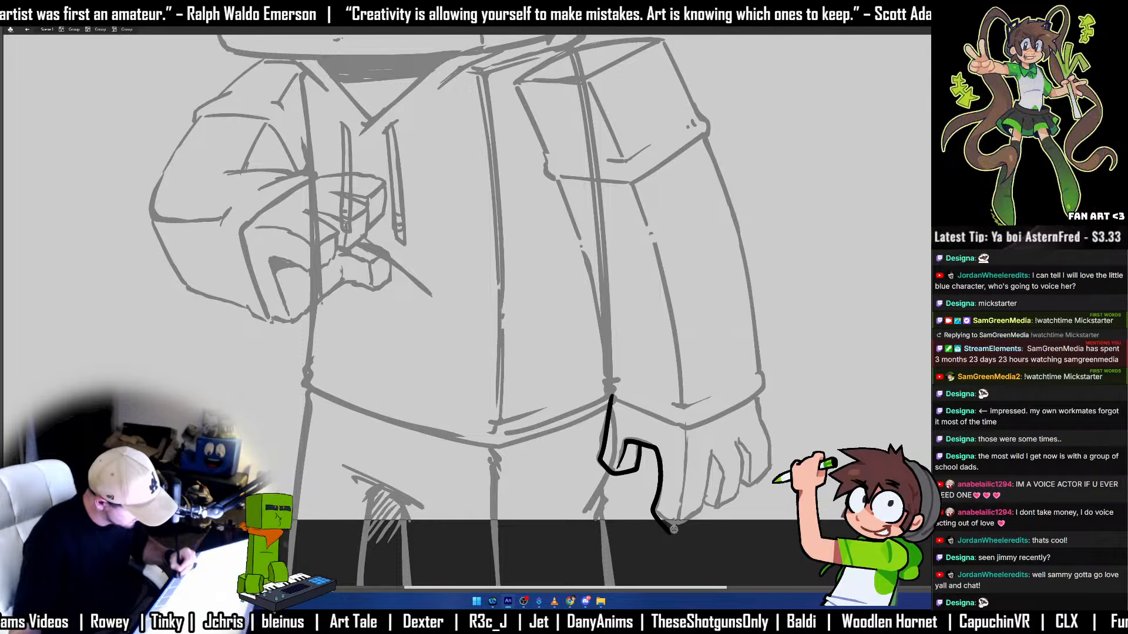
{"action": "key", "text": "v"}
{"action": "left_click_drag", "start_coordinate": [638, 570], "coordinate": [709, 488]}
{"action": "key", "text": "Delete"}
Ink the lowered hand's fingers, its rear side and the vertical corner edge, adjusting the corner stroke to fit.
{"action": "key", "text": "b"}
{"action": "mouse_move", "coordinate": [682, 524]}
{"action": "left_mouse_down"}
{"action": "mouse_move", "coordinate": [713, 452]}
{"action": "mouse_move", "coordinate": [723, 487]}
{"action": "mouse_move", "coordinate": [708, 506]}
{"action": "mouse_move", "coordinate": [738, 500]}
{"action": "mouse_move", "coordinate": [735, 446]}
{"action": "mouse_move", "coordinate": [751, 482]}
{"action": "left_mouse_up"}
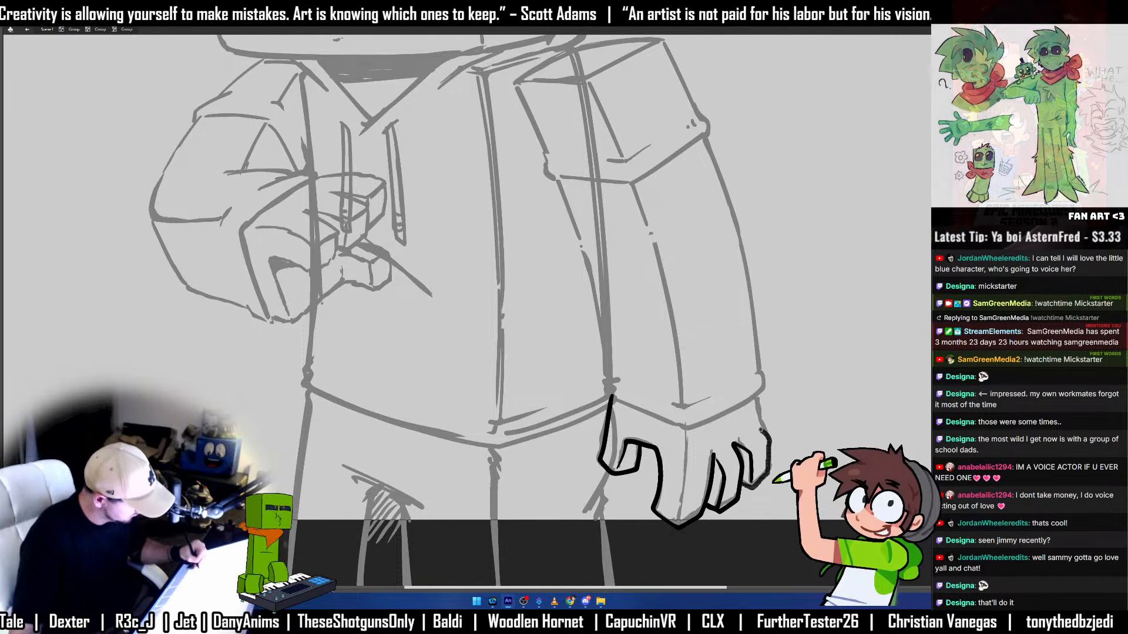
{"action": "left_click_drag", "start_coordinate": [754, 402], "coordinate": [768, 470]}
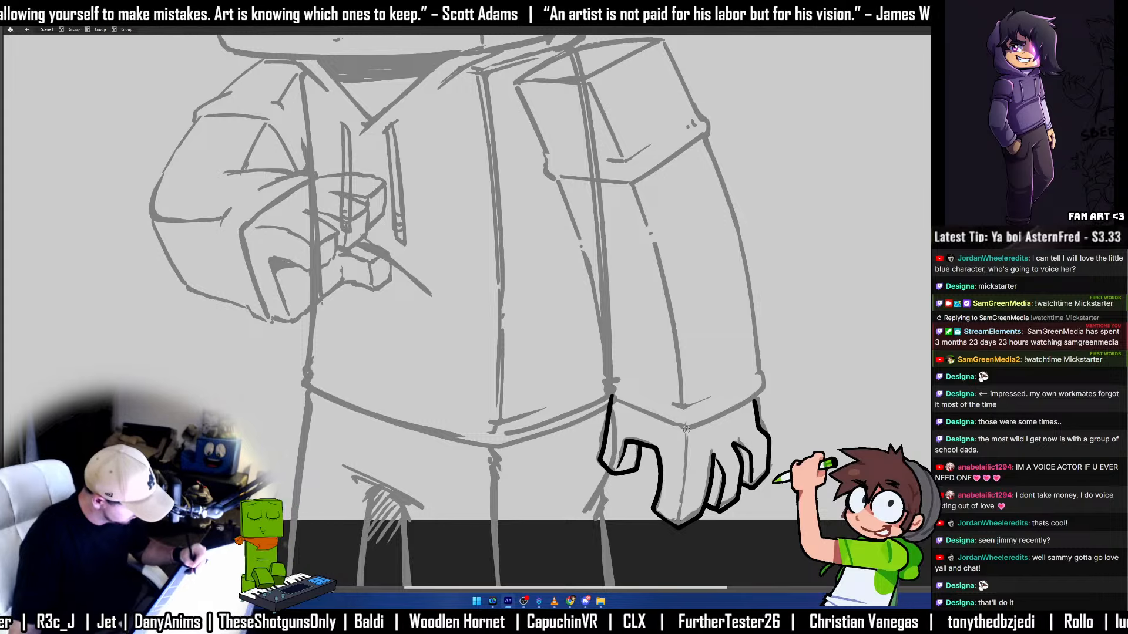
{"action": "left_click_drag", "start_coordinate": [688, 507], "coordinate": [681, 527]}
{"action": "key", "text": "q"}
{"action": "left_click", "coordinate": [688, 494]}
{"action": "left_click", "coordinate": [723, 437]}
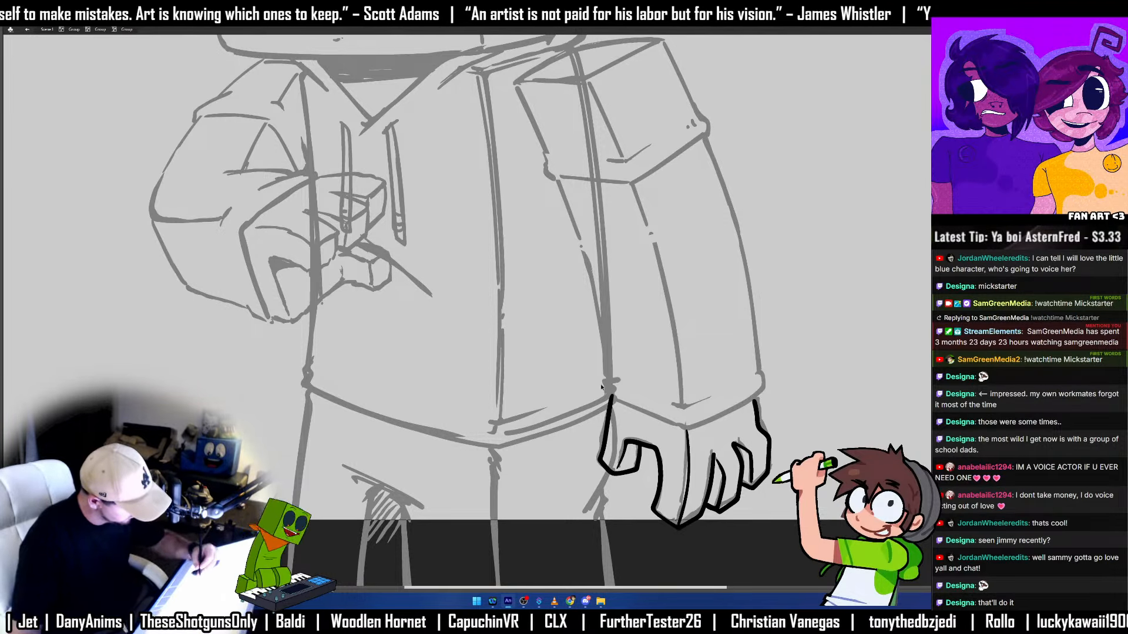
Ink the lowered arm's sleeve cuff around the wrist, including both end folds and the short inner fold line.
{"action": "left_click_drag", "start_coordinate": [612, 378], "coordinate": [610, 390]}
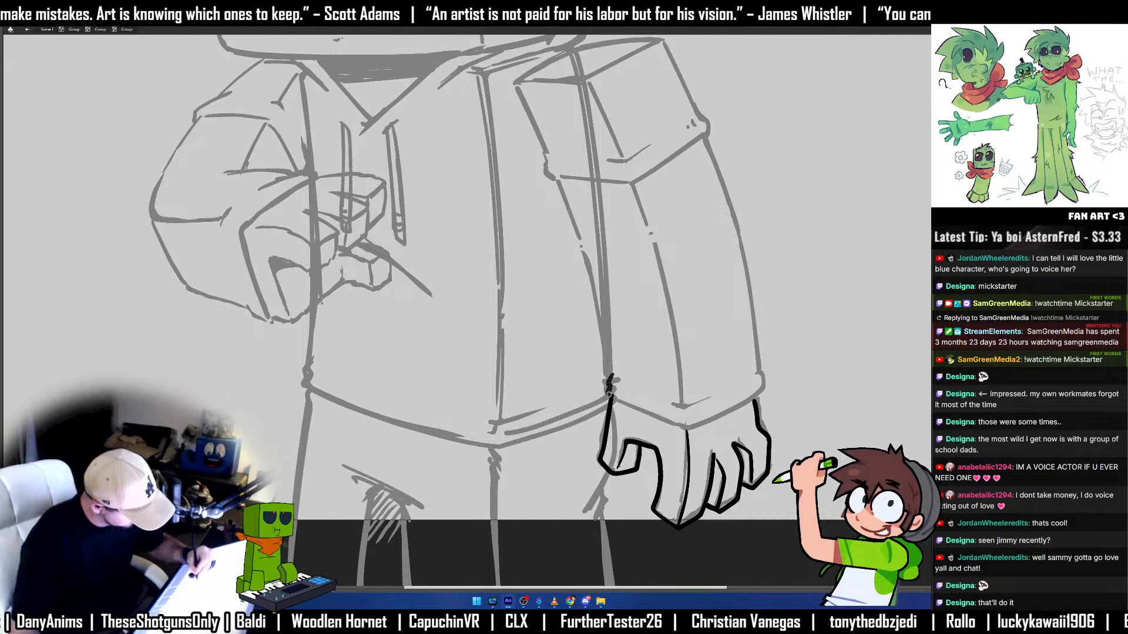
{"action": "left_click_drag", "start_coordinate": [685, 427], "coordinate": [755, 400]}
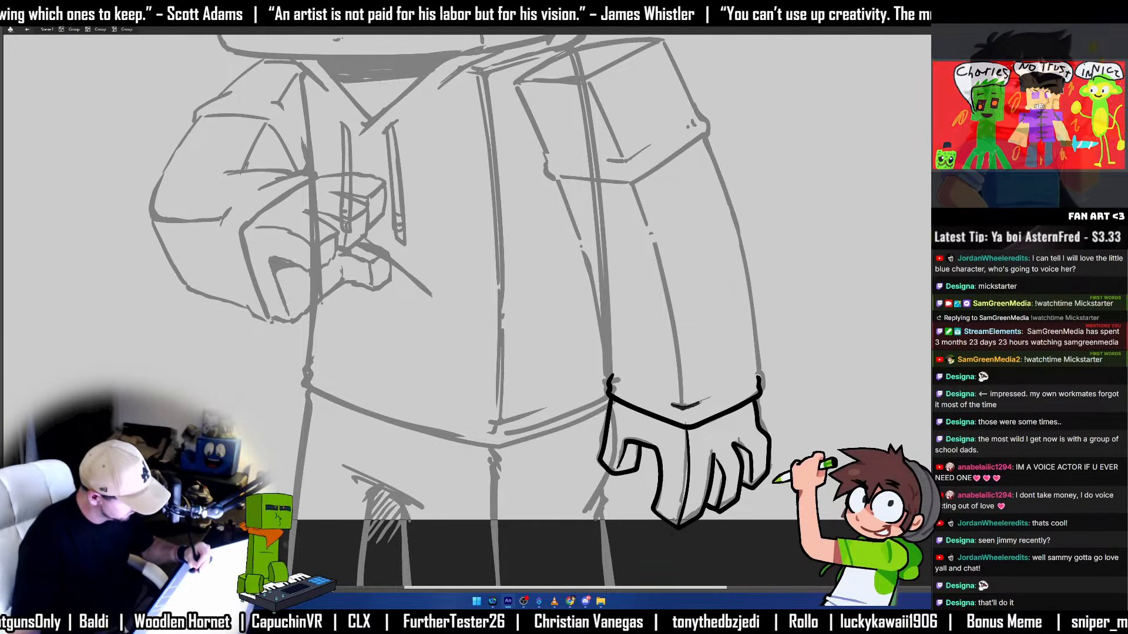
{"action": "mouse_move", "coordinate": [671, 406]}
{"action": "left_mouse_down"}
{"action": "mouse_move", "coordinate": [725, 394]}
{"action": "mouse_move", "coordinate": [681, 408]}
{"action": "left_mouse_up"}
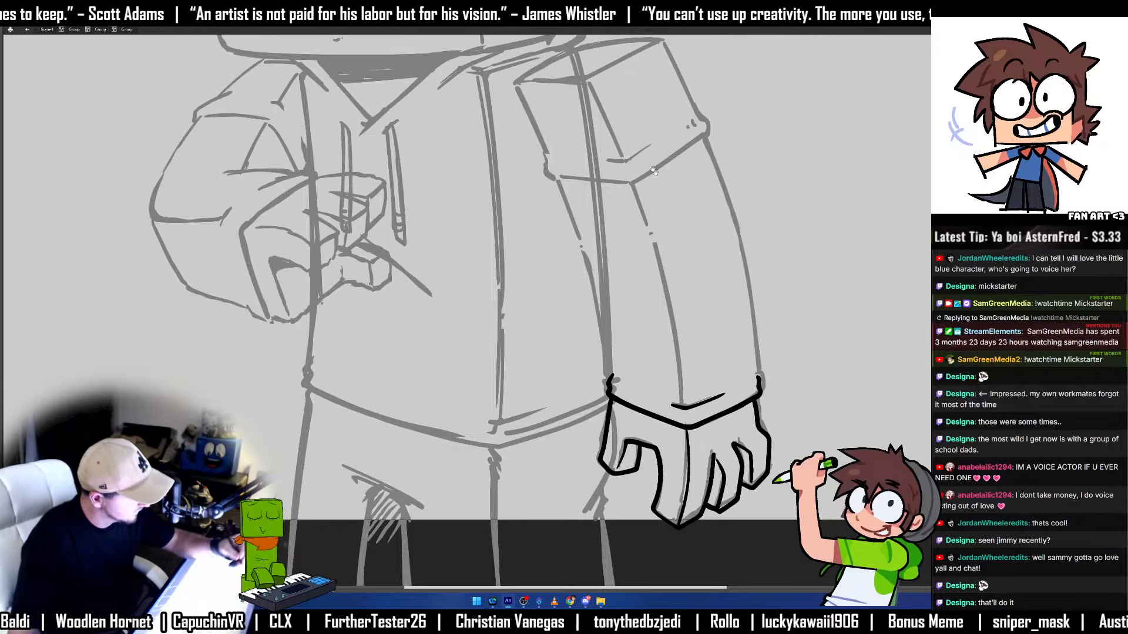
Ink the lowered arm's upper sleeve with its bottom edge, fold marks and front side edge, redoing the bottom edge strokes.
{"action": "mouse_move", "coordinate": [623, 157]}
{"action": "left_mouse_down"}
{"action": "mouse_move", "coordinate": [714, 246]}
{"action": "mouse_move", "coordinate": [737, 236]}
{"action": "left_mouse_up"}
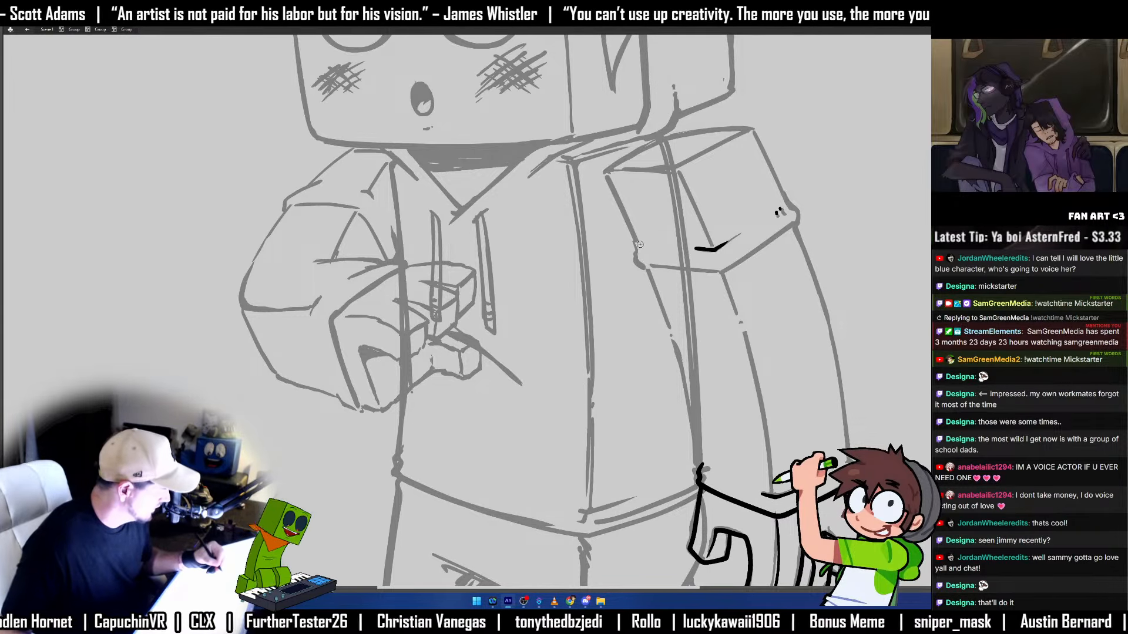
{"action": "mouse_move", "coordinate": [637, 262]}
{"action": "left_mouse_down"}
{"action": "mouse_move", "coordinate": [727, 275]}
{"action": "mouse_move", "coordinate": [795, 228]}
{"action": "mouse_move", "coordinate": [788, 205]}
{"action": "left_mouse_up"}
{"action": "key", "text": "ctrl+z"}
{"action": "key", "text": "ctrl+z"}
{"action": "key", "text": "ctrl+z"}
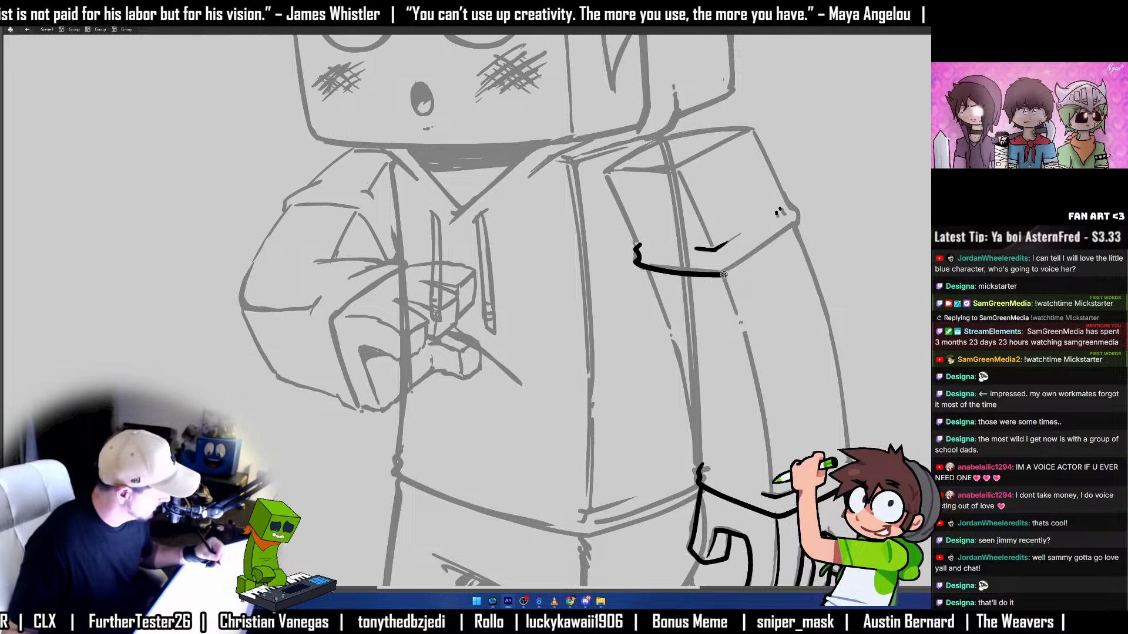
{"action": "left_click_drag", "start_coordinate": [727, 274], "coordinate": [807, 215]}
{"action": "key", "text": "ctrl+z"}
{"action": "mouse_move", "coordinate": [728, 273]}
{"action": "left_mouse_down"}
{"action": "mouse_move", "coordinate": [795, 222]}
{"action": "mouse_move", "coordinate": [791, 209]}
{"action": "left_mouse_up"}
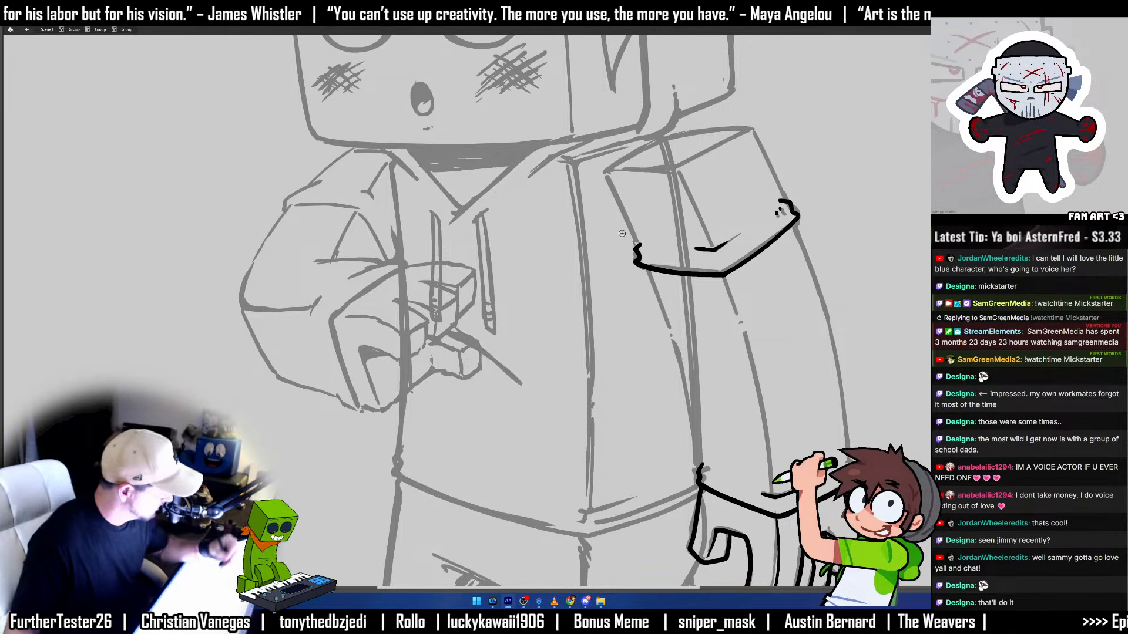
{"action": "left_click_drag", "start_coordinate": [605, 175], "coordinate": [637, 246]}
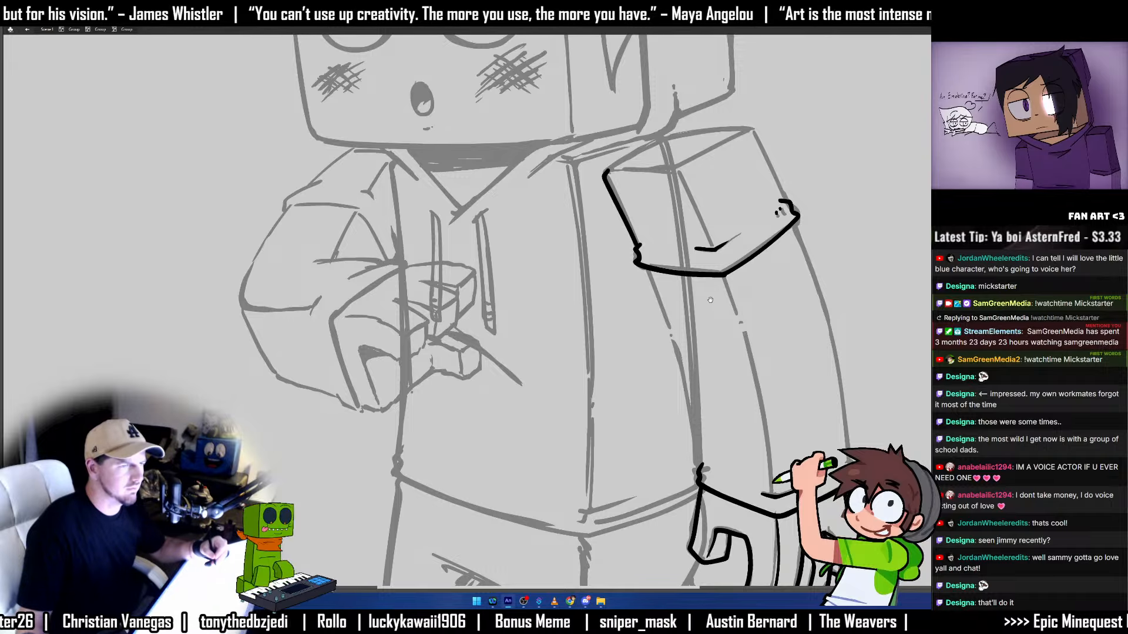
Ink the lowered arm's top shoulder edge and, in a new group, its long rear edge, skewing it to the cuff and trimming its lower end.
{"action": "left_click_drag", "start_coordinate": [710, 300], "coordinate": [794, 360]}
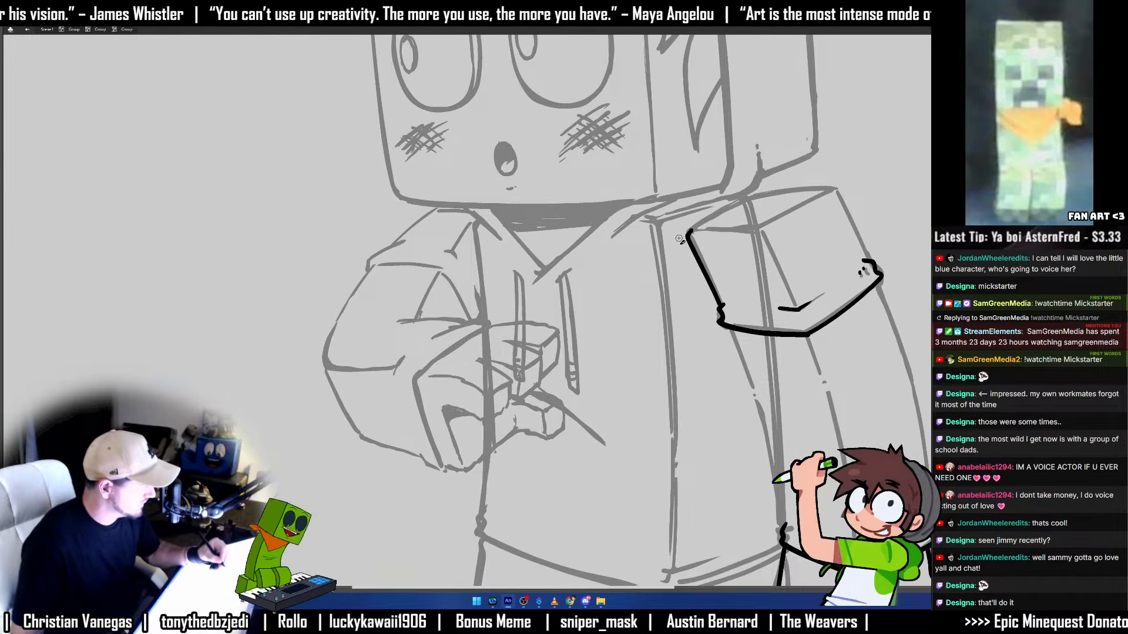
{"action": "mouse_move", "coordinate": [689, 233]}
{"action": "left_mouse_down"}
{"action": "mouse_move", "coordinate": [761, 195]}
{"action": "mouse_move", "coordinate": [854, 188]}
{"action": "left_mouse_up"}
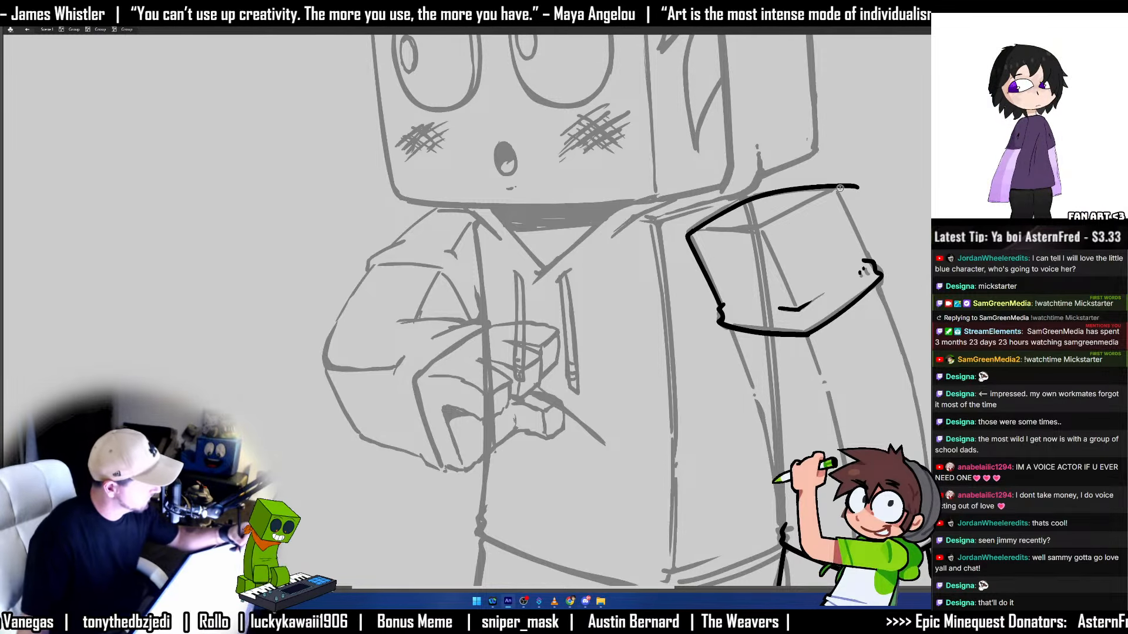
{"action": "left_click_drag", "start_coordinate": [859, 239], "coordinate": [715, 139]}
{"action": "key", "text": "ctrl+g"}
{"action": "mouse_move", "coordinate": [692, 88]}
{"action": "left_mouse_down"}
{"action": "mouse_move", "coordinate": [748, 228]}
{"action": "mouse_move", "coordinate": [779, 453]}
{"action": "left_mouse_up"}
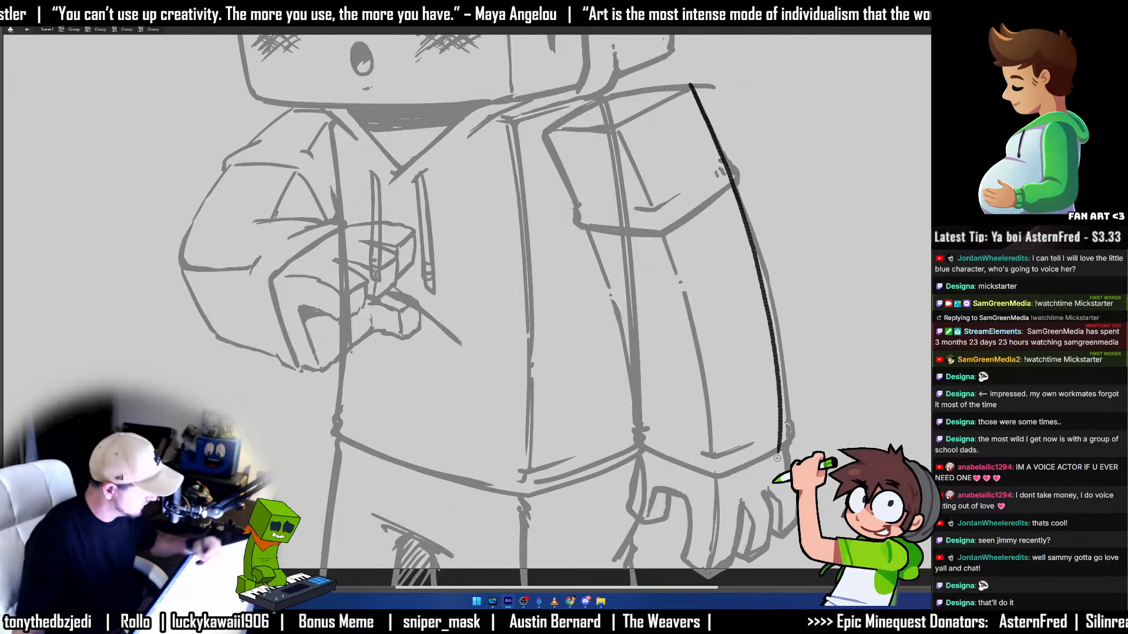
{"action": "left_click", "coordinate": [779, 440]}
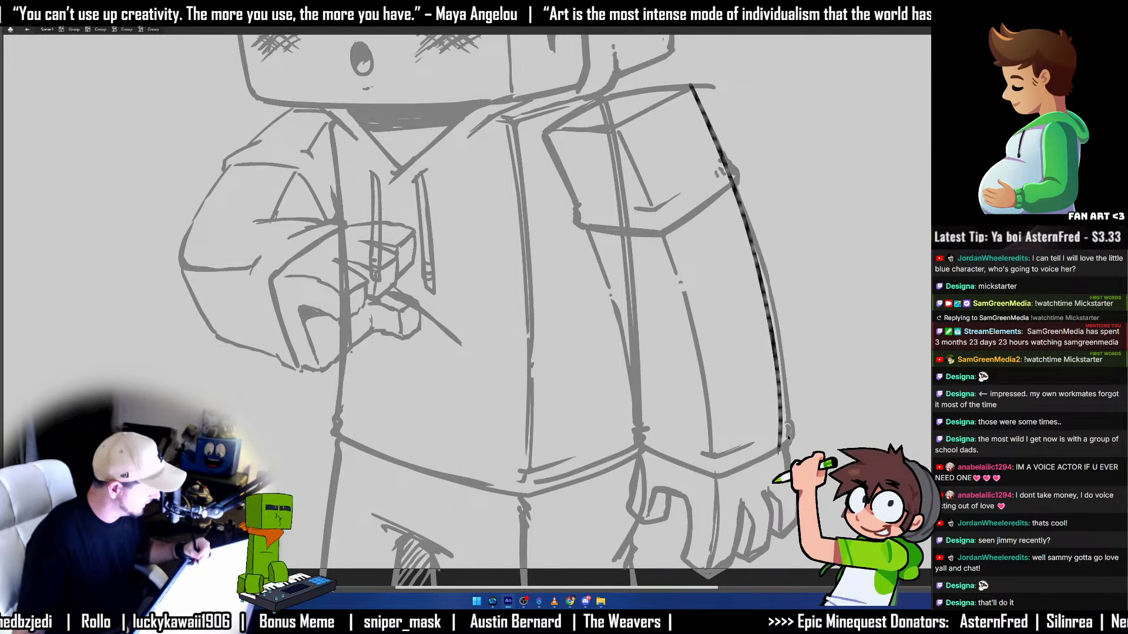
{"action": "key", "text": "q"}
{"action": "left_click_drag", "start_coordinate": [735, 456], "coordinate": [744, 456]}
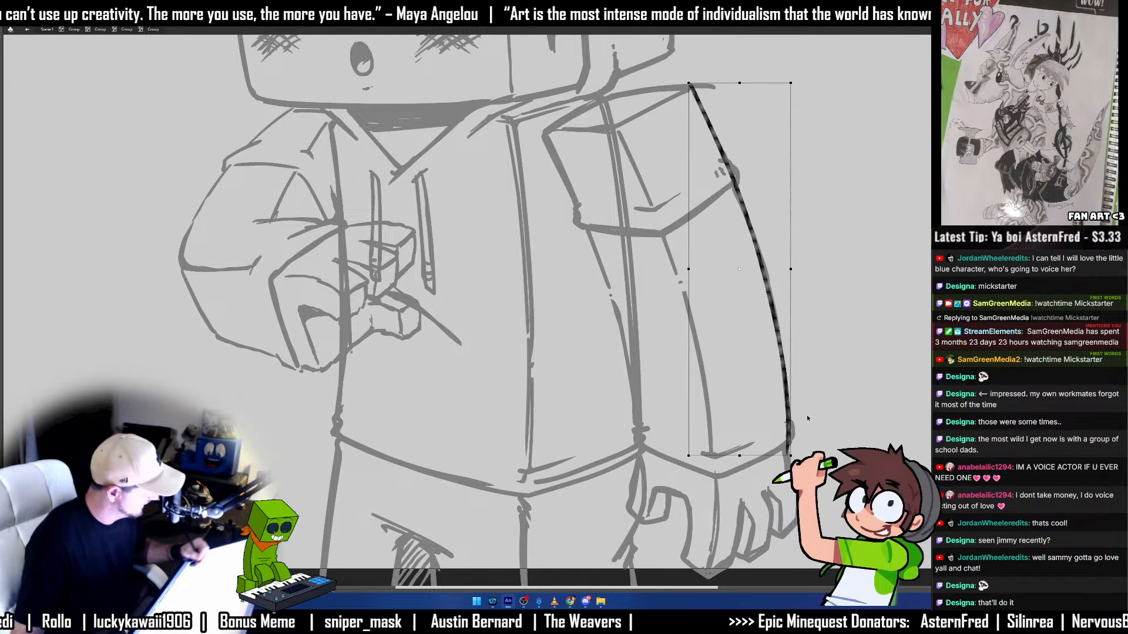
{"action": "key", "text": "b"}
{"action": "left_click", "coordinate": [789, 431]}
{"action": "key", "text": "Delete"}
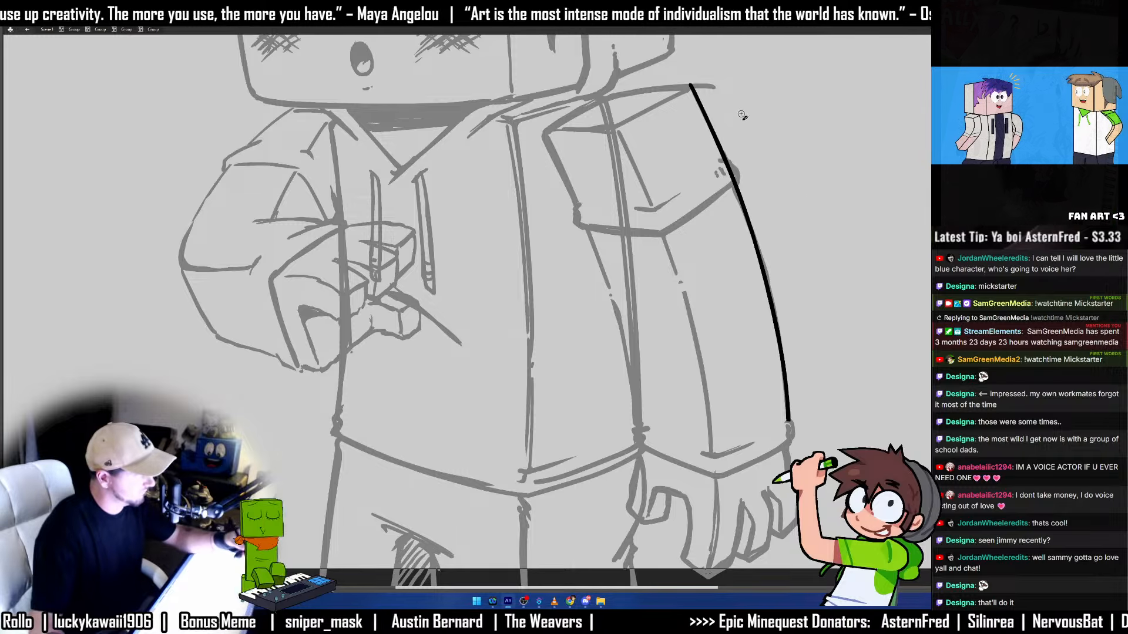
Delete the rear edge's piece inside the sleeve fold and trim the overshooting end of the top shoulder edge.
{"action": "double_click", "coordinate": [736, 180]}
{"action": "double_click", "coordinate": [736, 182]}
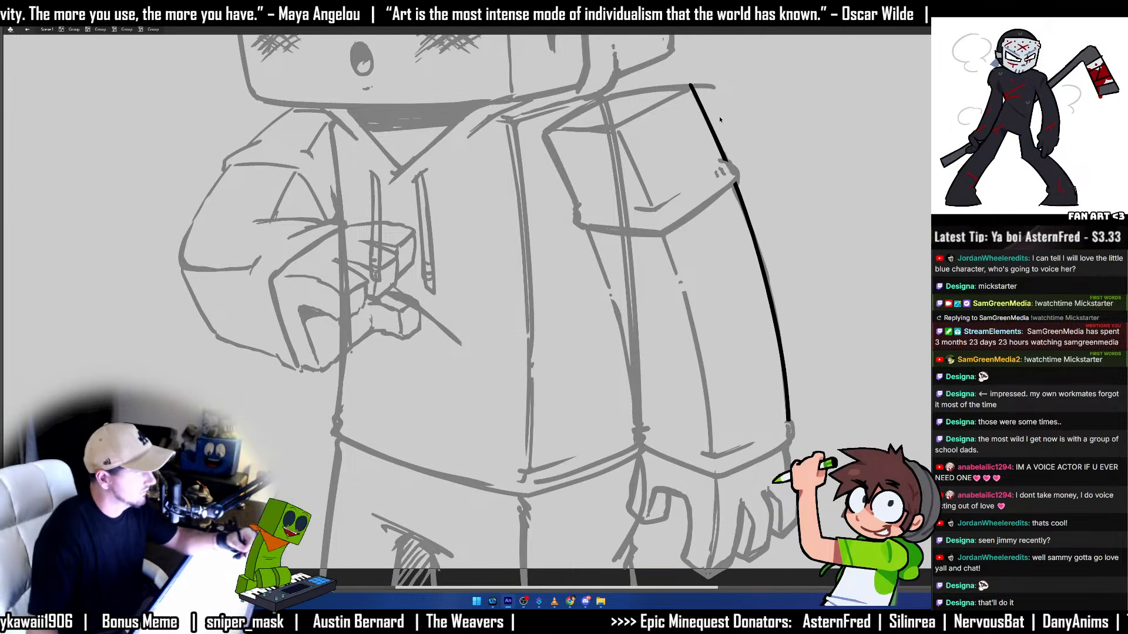
{"action": "double_click", "coordinate": [700, 94]}
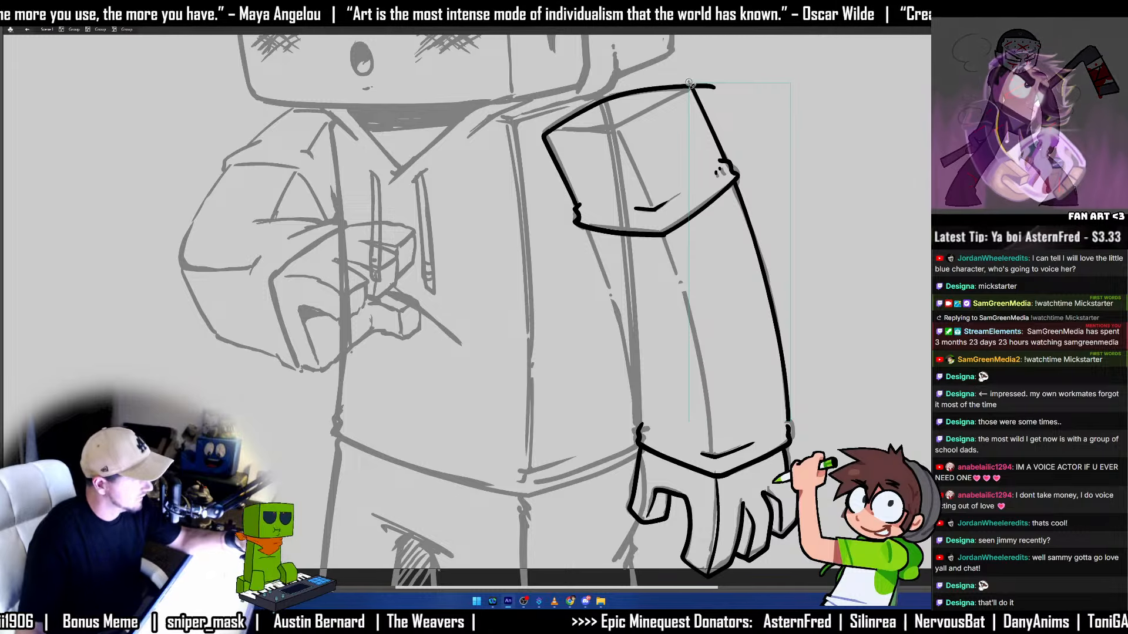
{"action": "key", "text": "Delete"}
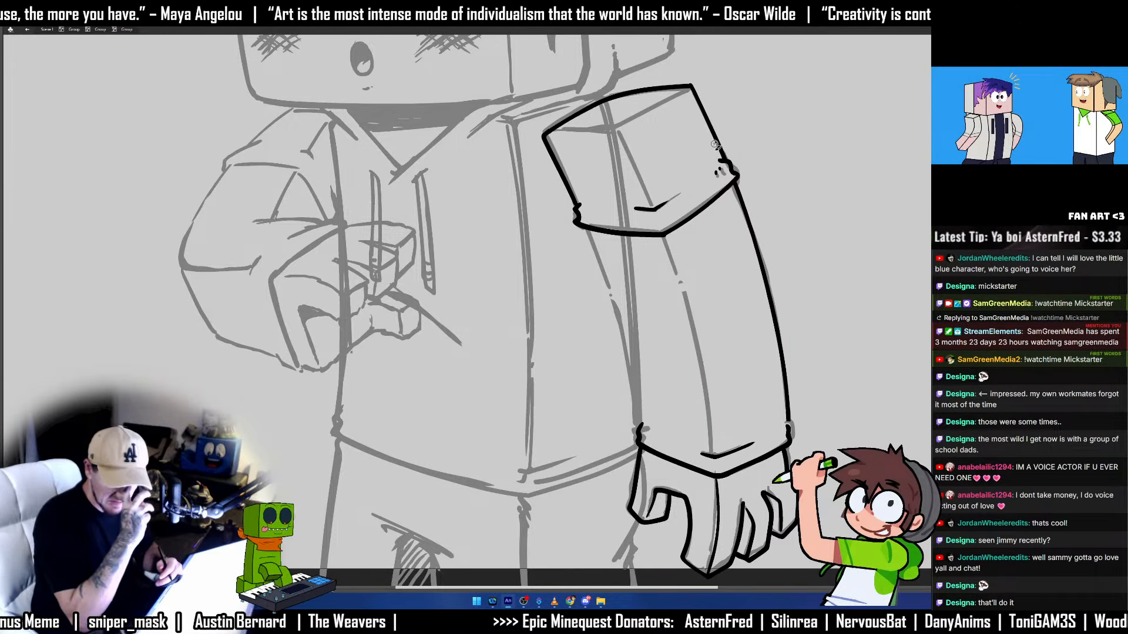
In a new group, ink the lowered arm's long front edge from the shoulder corner to the cuff, redoing the first stroke.
{"action": "left_click_drag", "start_coordinate": [671, 289], "coordinate": [645, 266]}
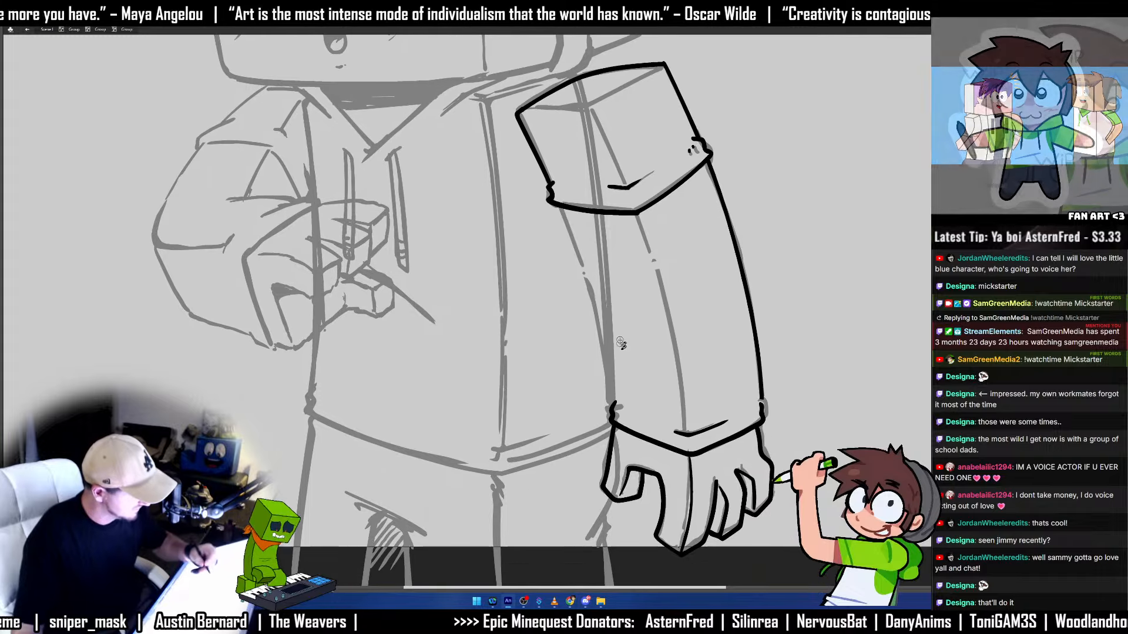
{"action": "key", "text": "ctrl+g"}
{"action": "mouse_move", "coordinate": [616, 405]}
{"action": "left_mouse_down"}
{"action": "mouse_move", "coordinate": [603, 333]}
{"action": "mouse_move", "coordinate": [523, 126]}
{"action": "mouse_move", "coordinate": [586, 293]}
{"action": "mouse_move", "coordinate": [608, 433]}
{"action": "left_mouse_up"}
{"action": "key", "text": "ctrl+z"}
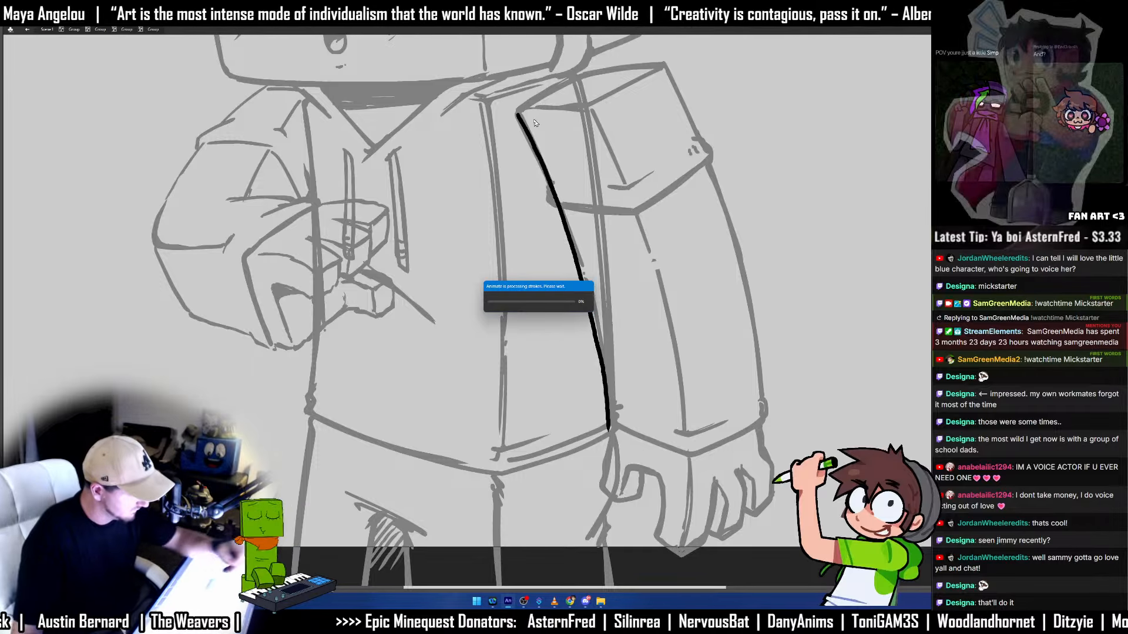
{"action": "key", "text": "ctrl+z"}
{"action": "mouse_move", "coordinate": [519, 115]}
{"action": "left_mouse_down"}
{"action": "mouse_move", "coordinate": [565, 213]}
{"action": "mouse_move", "coordinate": [606, 359]}
{"action": "mouse_move", "coordinate": [610, 413]}
{"action": "mouse_move", "coordinate": [577, 418]}
{"action": "left_mouse_up"}
Skew the grouped front edge line so its lower end meets the sleeve cuff.
{"action": "key", "text": "q"}
{"action": "key", "text": "b"}
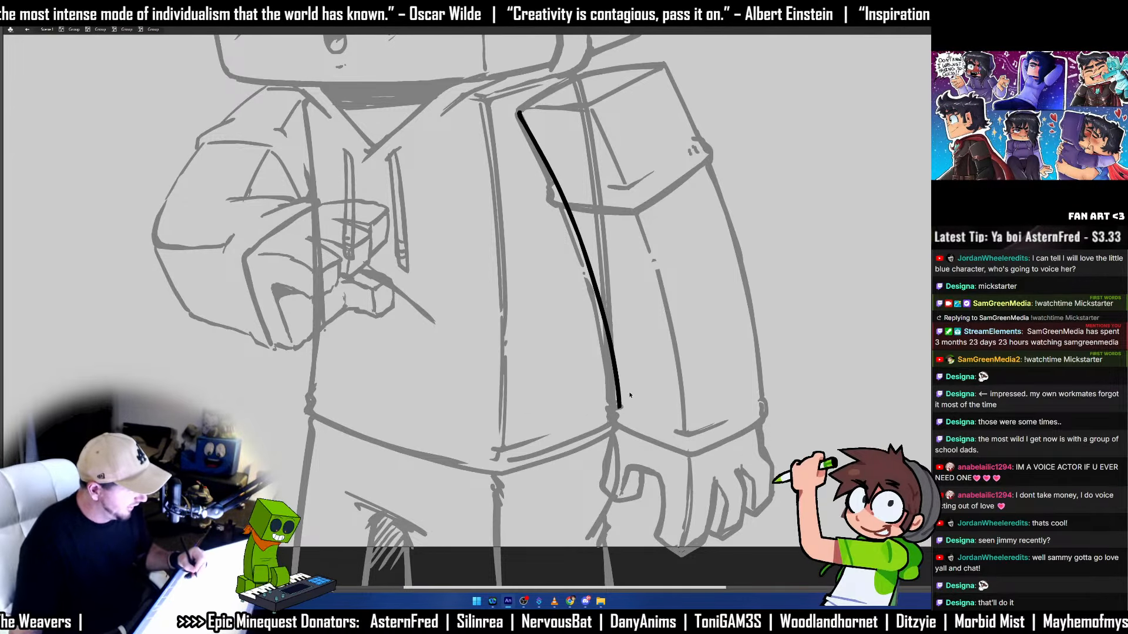
{"action": "double_click", "coordinate": [630, 396]}
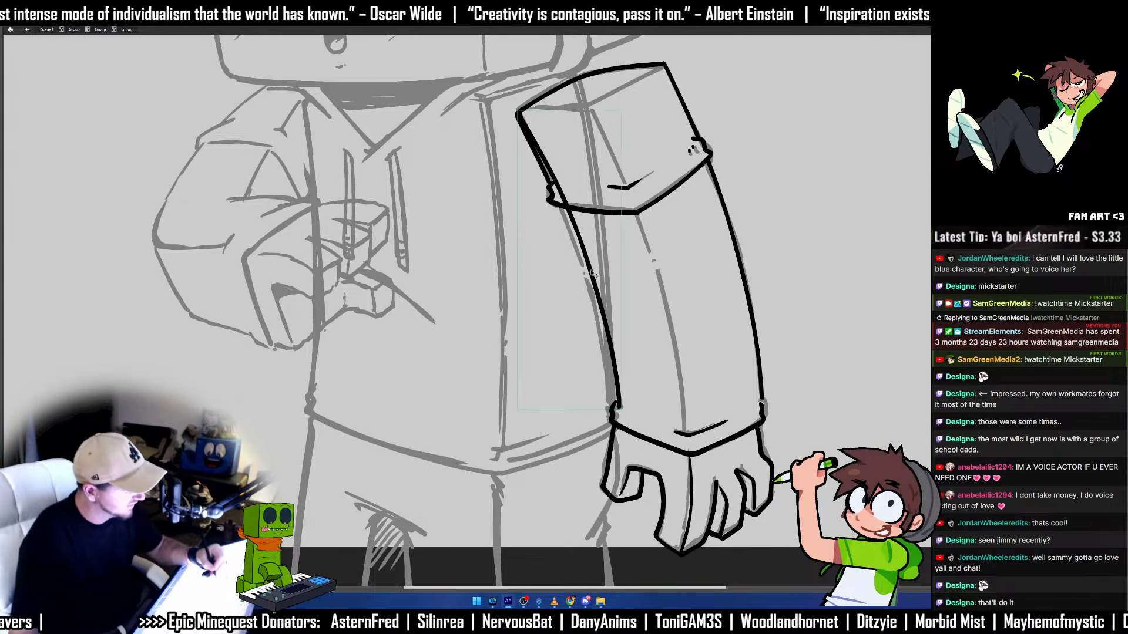
{"action": "double_click", "coordinate": [579, 242]}
{"action": "double_click", "coordinate": [626, 342]}
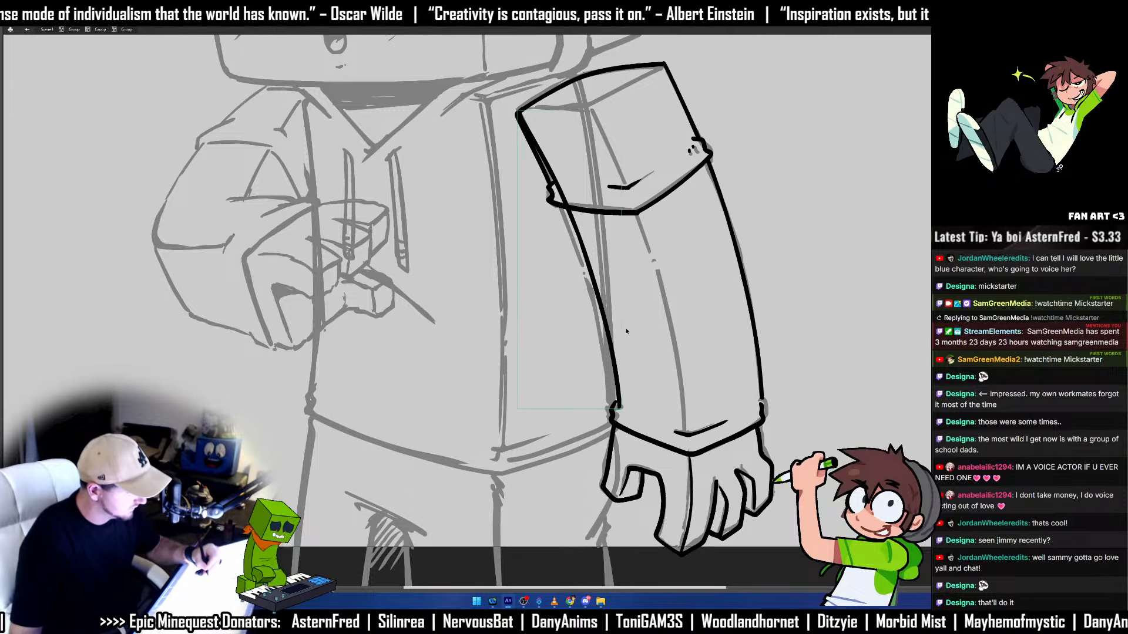
{"action": "key", "text": "q"}
{"action": "left_click_drag", "start_coordinate": [591, 409], "coordinate": [584, 410]}
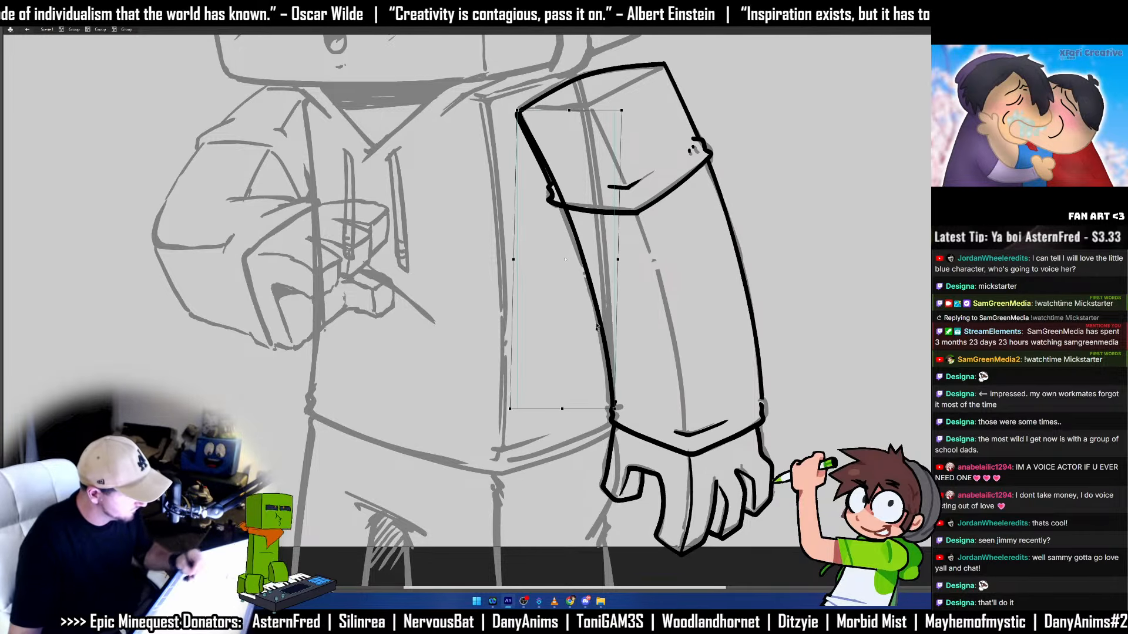
Delete the part of the front edge line above the sleeve fold and break its group apart.
{"action": "double_click", "coordinate": [563, 213]}
{"action": "left_click_drag", "start_coordinate": [554, 202], "coordinate": [571, 209]}
{"action": "left_click", "coordinate": [548, 183]}
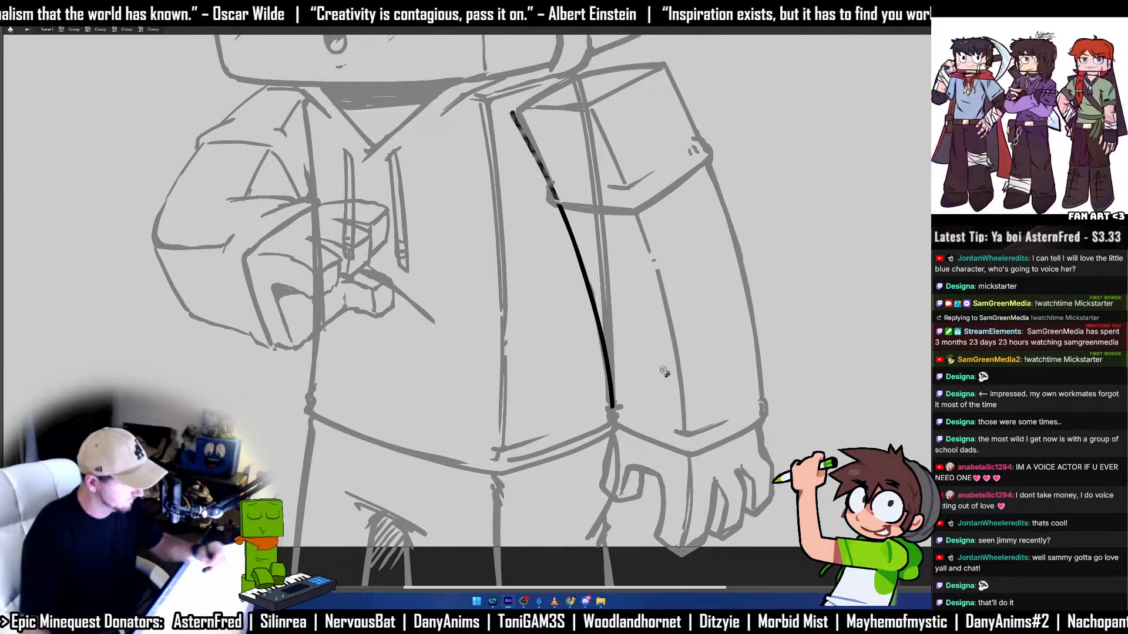
{"action": "key", "text": "Delete"}
{"action": "double_click", "coordinate": [636, 421]}
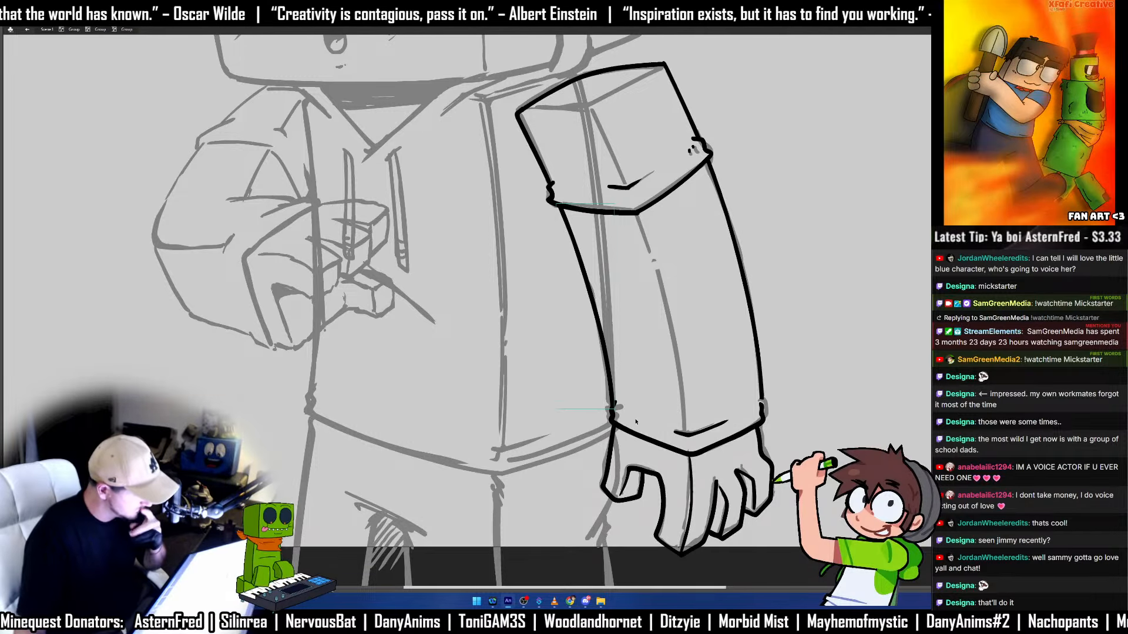
{"action": "key", "text": "ctrl+b"}
Ink the corner edge running down the lower sleeve from the fold to the cuff, redoing its first stroke.
{"action": "left_click", "coordinate": [660, 215]}
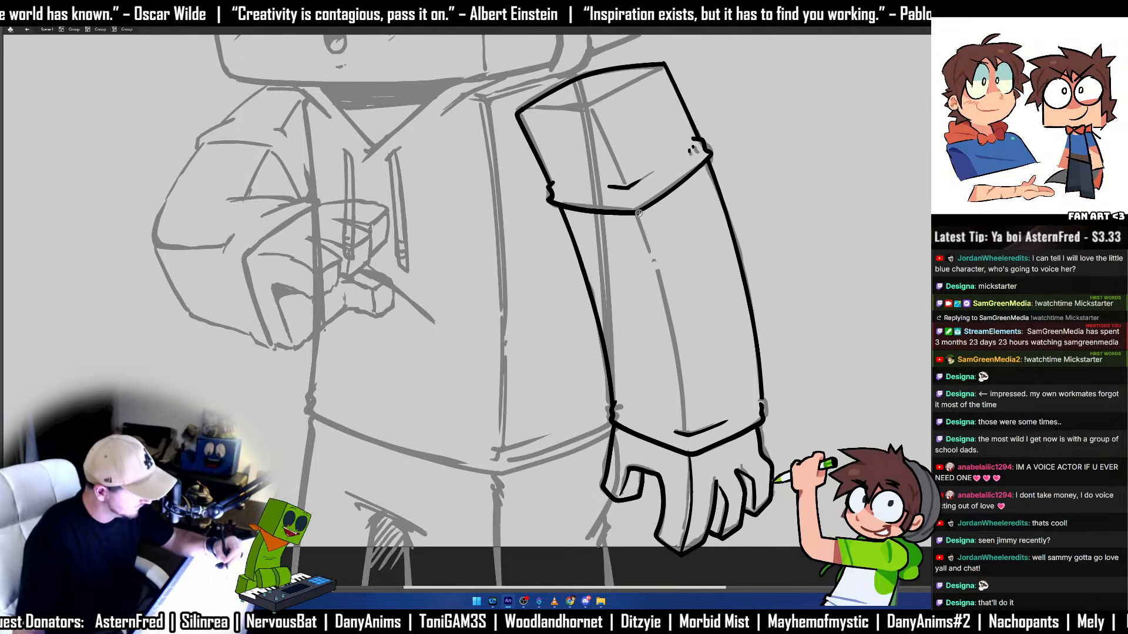
{"action": "left_click_drag", "start_coordinate": [652, 261], "coordinate": [654, 265]}
{"action": "key", "text": "ctrl+z"}
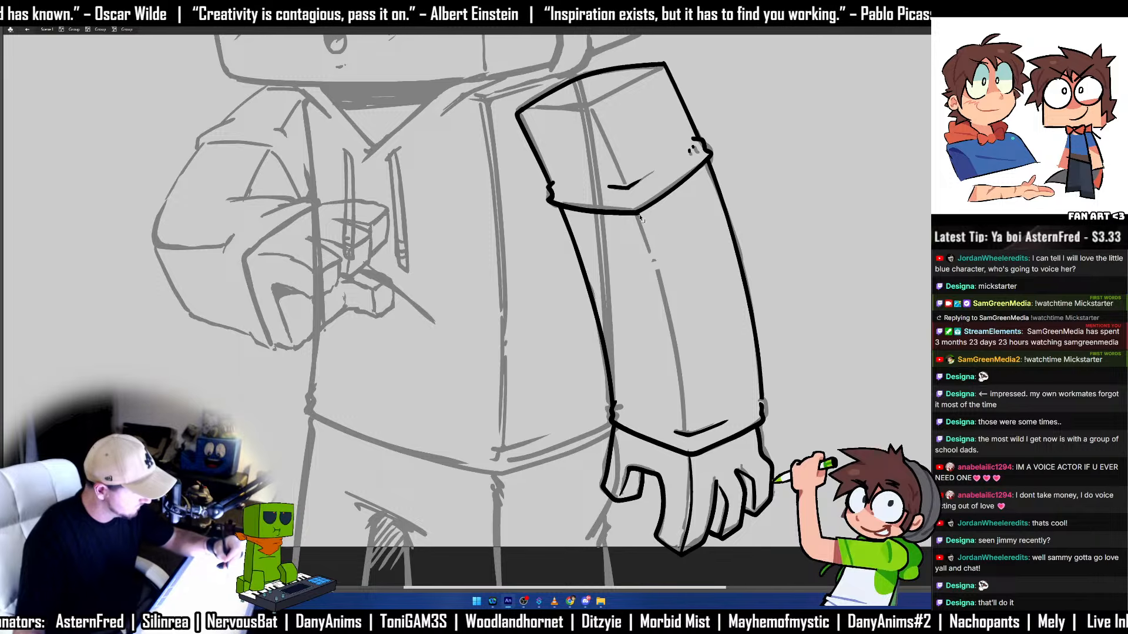
{"action": "left_click_drag", "start_coordinate": [640, 213], "coordinate": [665, 297]}
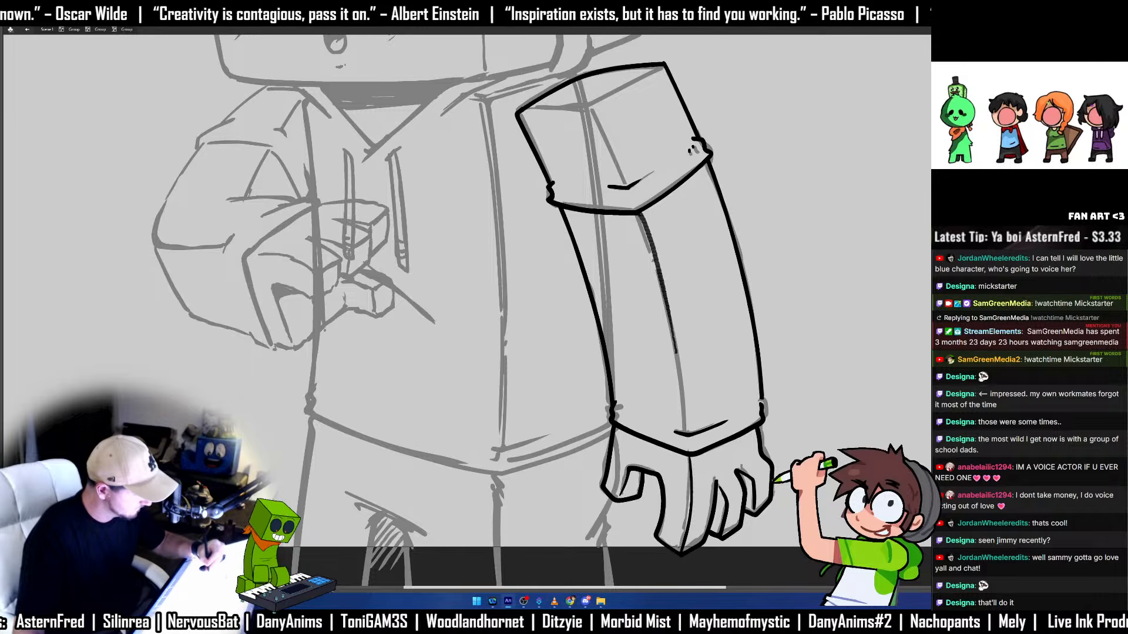
{"action": "left_click_drag", "start_coordinate": [676, 352], "coordinate": [683, 411]}
{"action": "left_click_drag", "start_coordinate": [637, 262], "coordinate": [663, 231]}
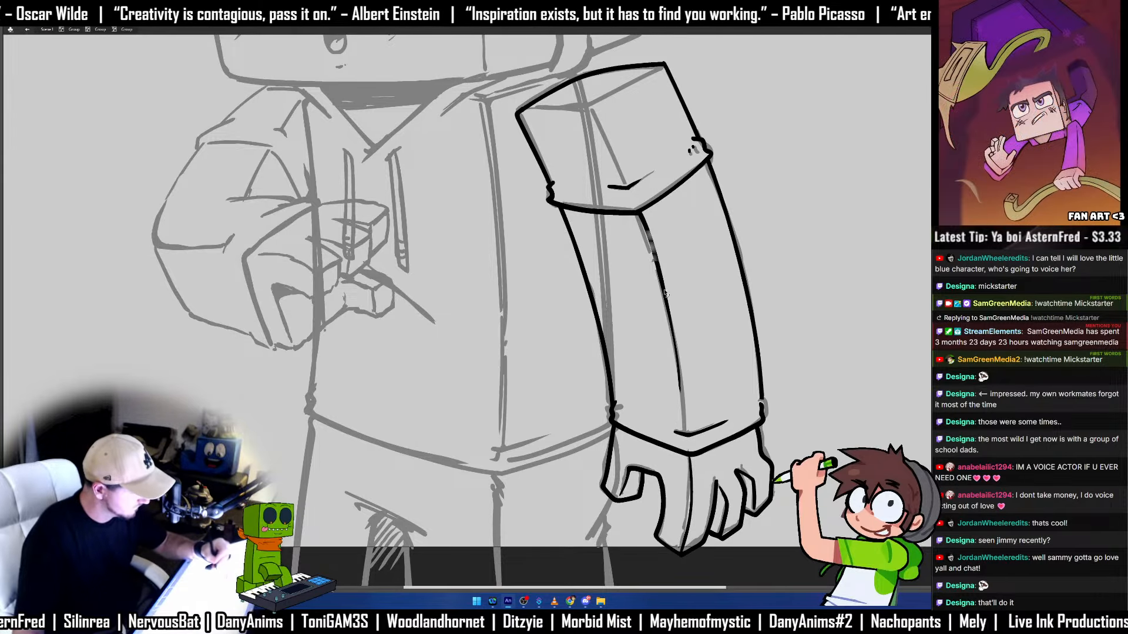
Adjust the lower sleeve's corner edge strokes to follow the sketch and join the cuff's inner fold line.
{"action": "left_click", "coordinate": [676, 362], "text": "shift"}
{"action": "key", "text": "q"}
{"action": "mouse_move", "coordinate": [681, 394]}
{"action": "left_mouse_down"}
{"action": "mouse_move", "coordinate": [685, 405]}
{"action": "mouse_move", "coordinate": [680, 356]}
{"action": "left_mouse_up"}
{"action": "left_click", "coordinate": [676, 411]}
{"action": "key", "text": "b"}
{"action": "key", "text": "ctrl+z"}
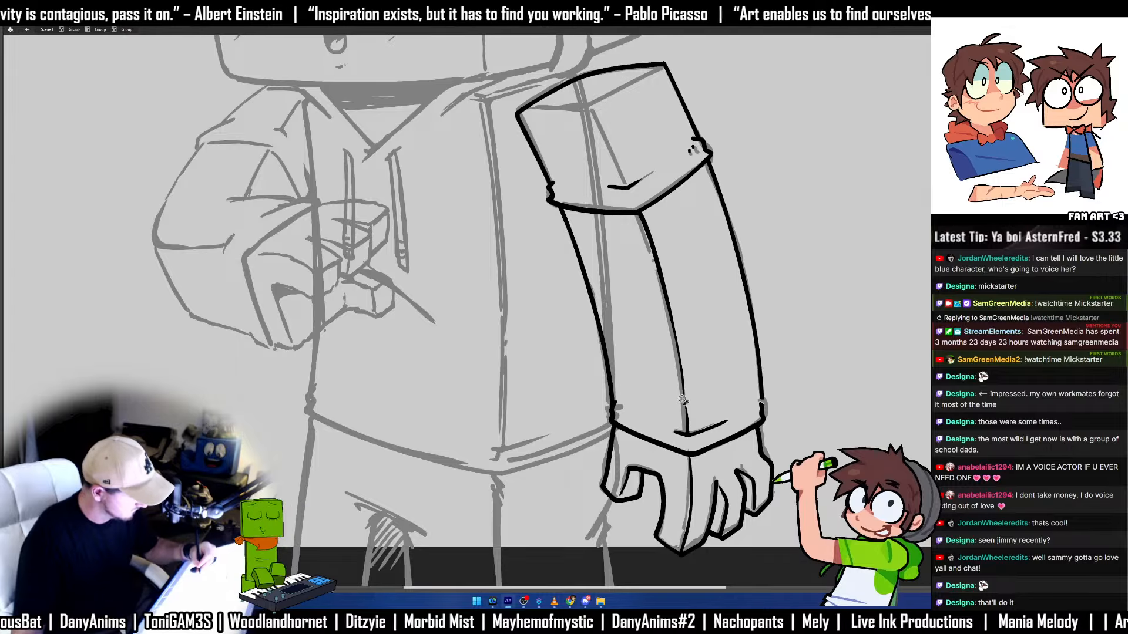
{"action": "key", "text": "v"}
{"action": "left_click_drag", "start_coordinate": [683, 388], "coordinate": [685, 400]}
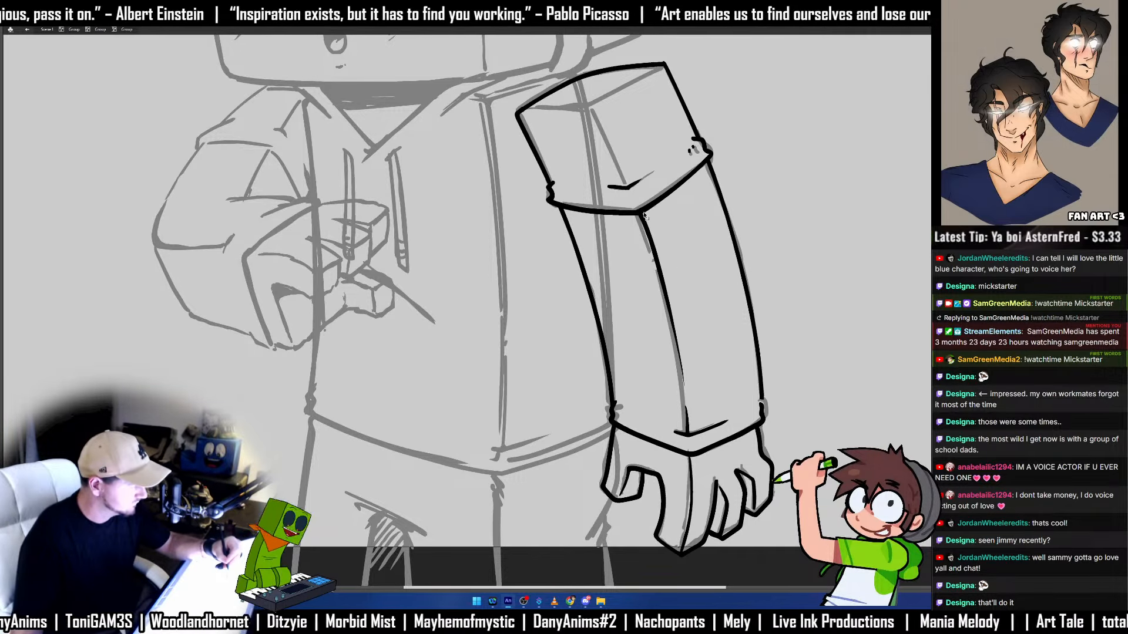
Ink the front edges of the shoulder's top face and the upper sleeve's corner edge, adjusting the strokes to fit.
{"action": "left_click_drag", "start_coordinate": [659, 247], "coordinate": [791, 367]}
{"action": "mouse_move", "coordinate": [655, 232]}
{"action": "left_mouse_down"}
{"action": "mouse_move", "coordinate": [720, 231]}
{"action": "mouse_move", "coordinate": [794, 191]}
{"action": "left_mouse_up"}
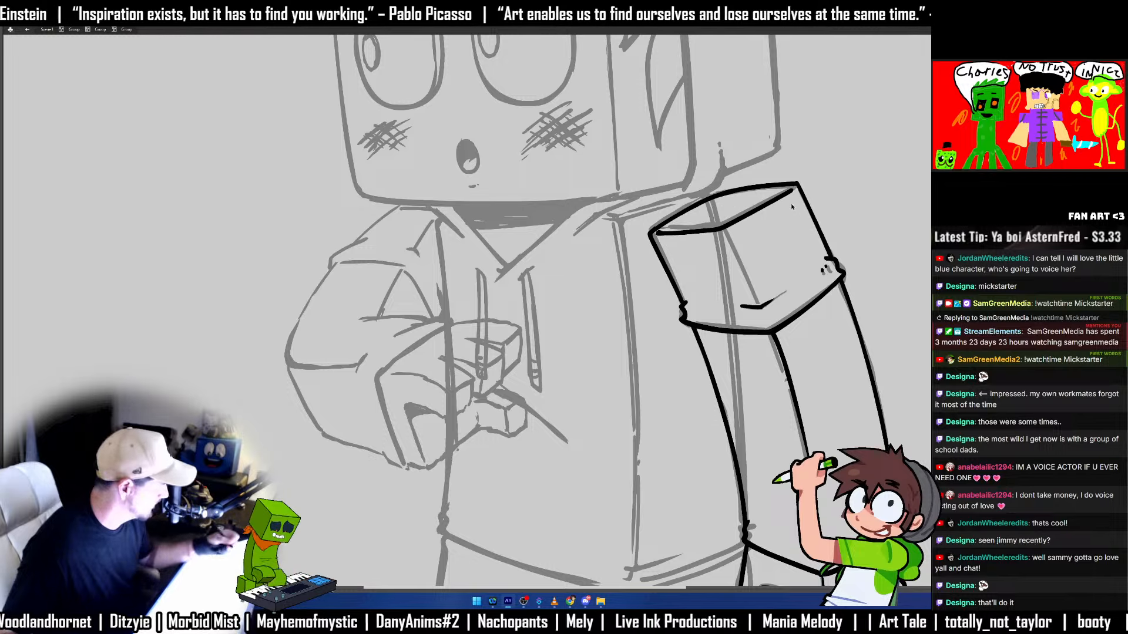
{"action": "left_click", "coordinate": [724, 230]}
{"action": "key", "text": "q"}
{"action": "left_click_drag", "start_coordinate": [735, 235], "coordinate": [739, 235]}
{"action": "key", "text": "b"}
{"action": "mouse_move", "coordinate": [669, 228]}
{"action": "left_mouse_down"}
{"action": "mouse_move", "coordinate": [743, 262]}
{"action": "mouse_move", "coordinate": [761, 307]}
{"action": "left_mouse_up"}
Select the whole inked lowered arm and break its remaining rear edge group apart.
{"action": "left_click_drag", "start_coordinate": [925, 519], "coordinate": [793, 350]}
{"action": "key", "text": "ctrl+a"}
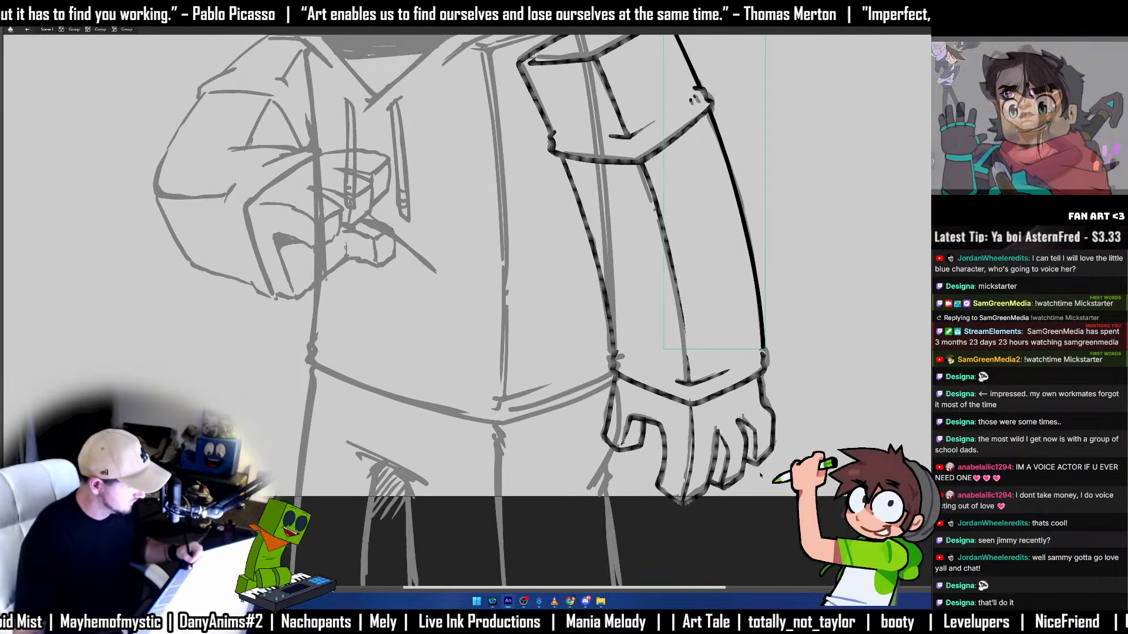
{"action": "key", "text": "q"}
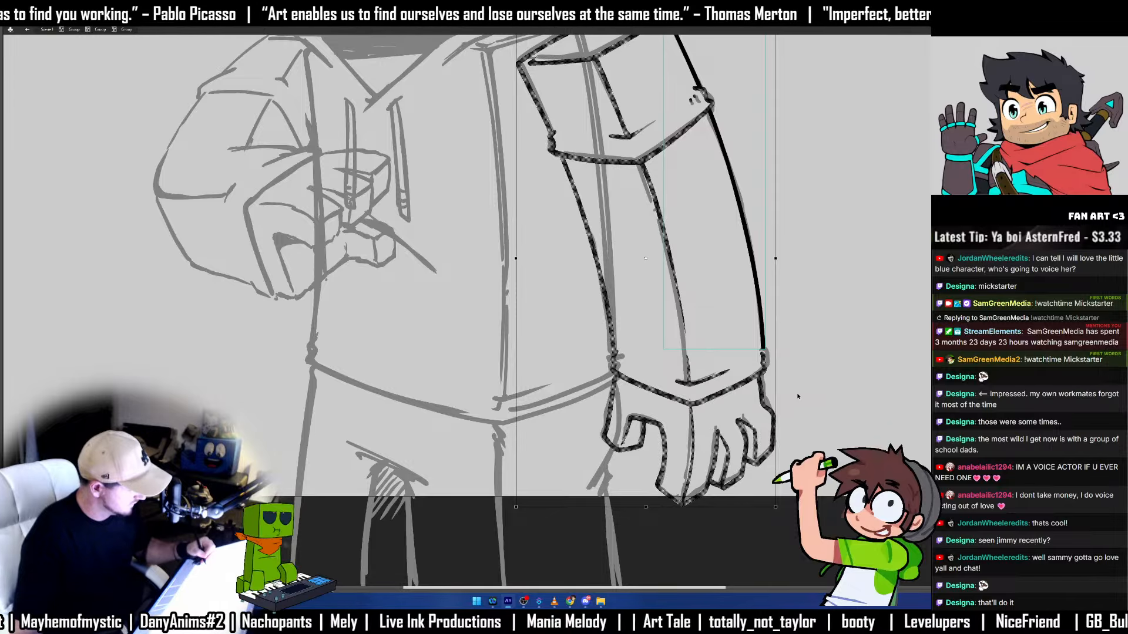
{"action": "key", "text": "ctrl+b"}
{"action": "key", "text": "F8"}
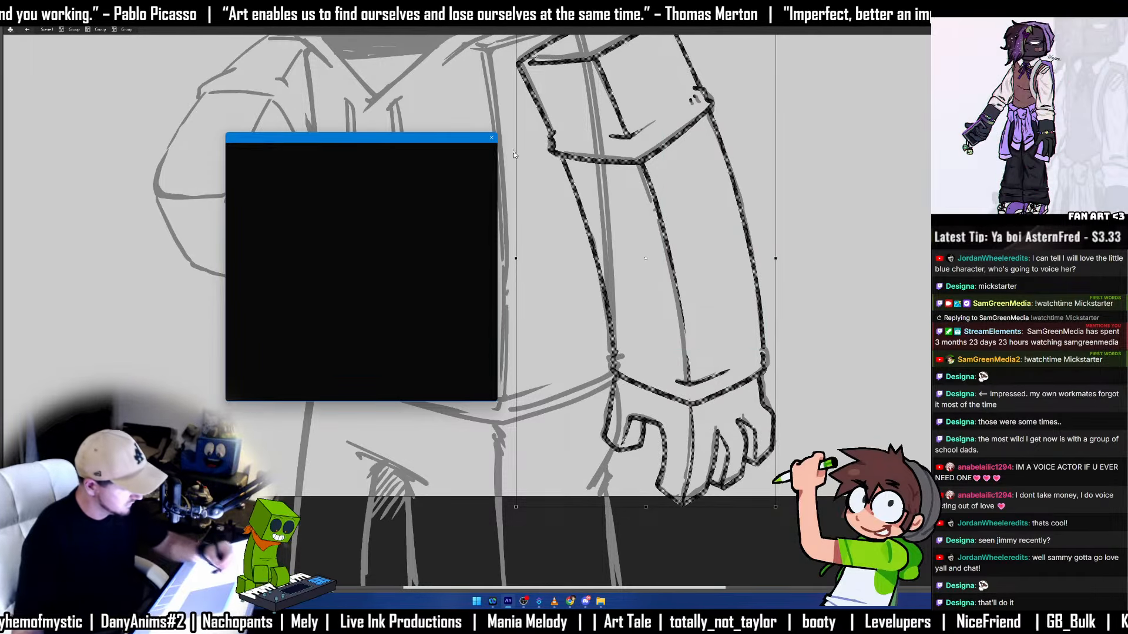
{"action": "left_click", "coordinate": [492, 138]}
{"action": "left_click", "coordinate": [745, 161]}
Select the lower sleeve's rear edge segments and skew them slightly to refine the curve.
{"action": "left_click", "coordinate": [733, 177]}
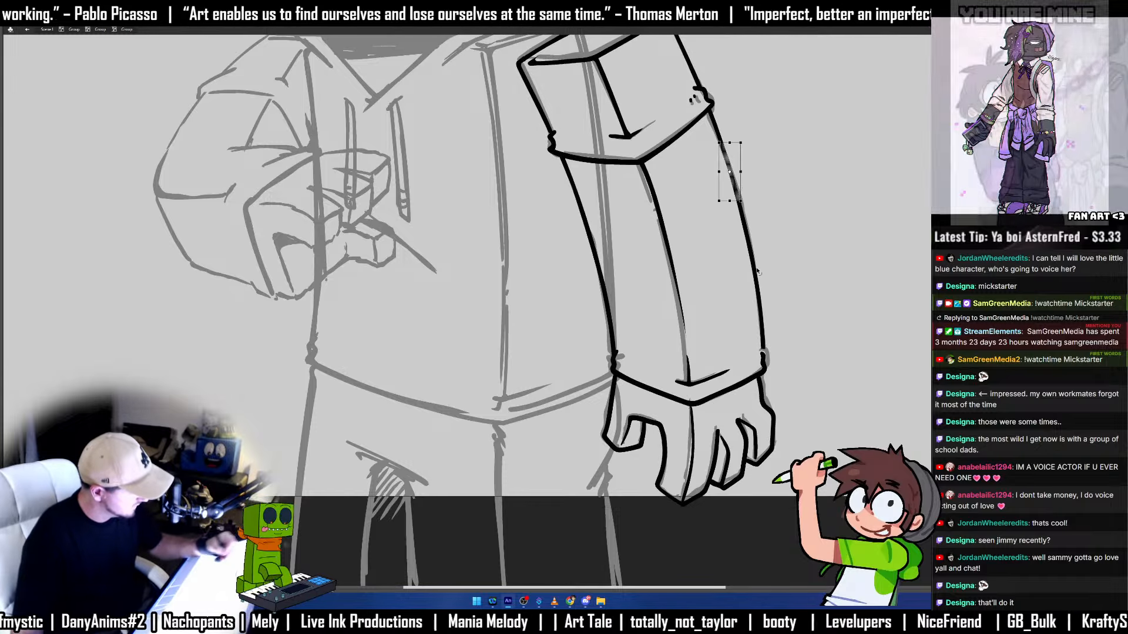
{"action": "left_click", "coordinate": [752, 264], "text": "shift"}
{"action": "left_click_drag", "start_coordinate": [741, 349], "coordinate": [731, 356]}
{"action": "left_click", "coordinate": [794, 340]}
Stretch the entire inked lowered arm slightly wider and save the document.
{"action": "key", "text": "ctrl+a"}
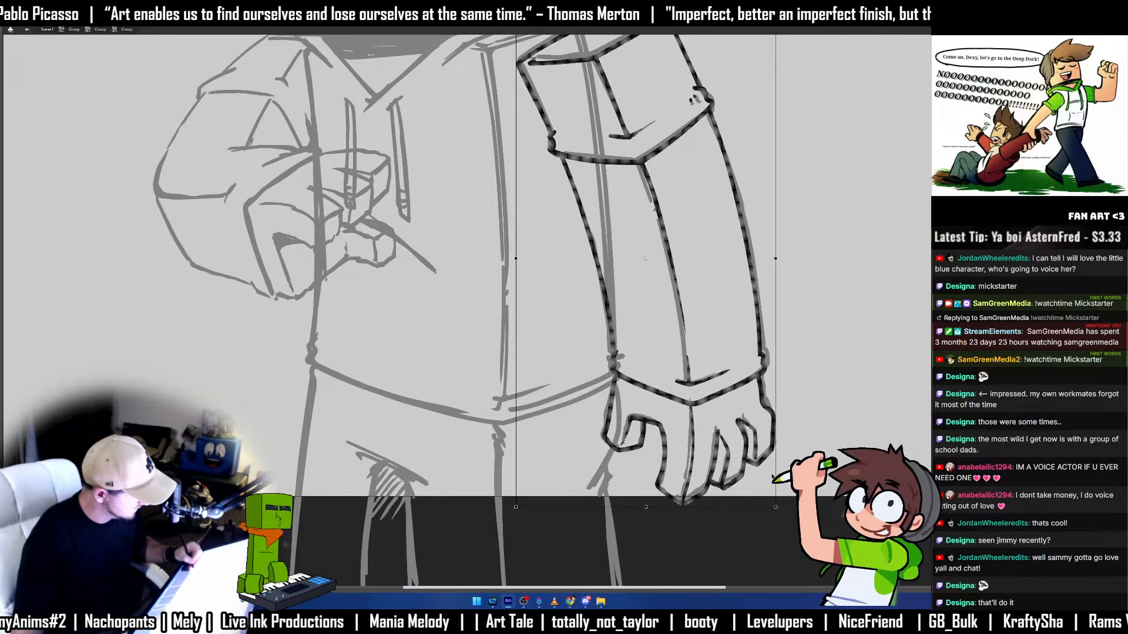
{"action": "left_click_drag", "start_coordinate": [777, 510], "coordinate": [780, 509]}
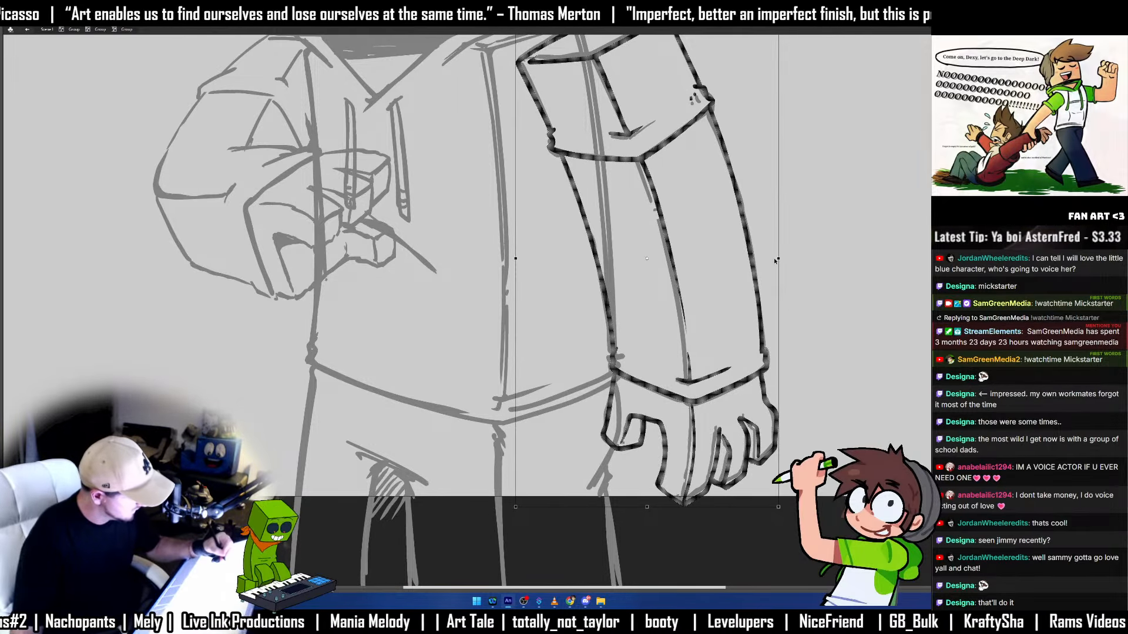
{"action": "left_click", "coordinate": [796, 234]}
{"action": "left_click_drag", "start_coordinate": [483, 351], "coordinate": [741, 468]}
{"action": "key", "text": "ctrl+s"}
Ink the raised arm's elbow fold mark and its outer edge up over the shoulder to the neck, redoing the outline strokes.
{"action": "left_click_drag", "start_coordinate": [694, 367], "coordinate": [823, 371]}
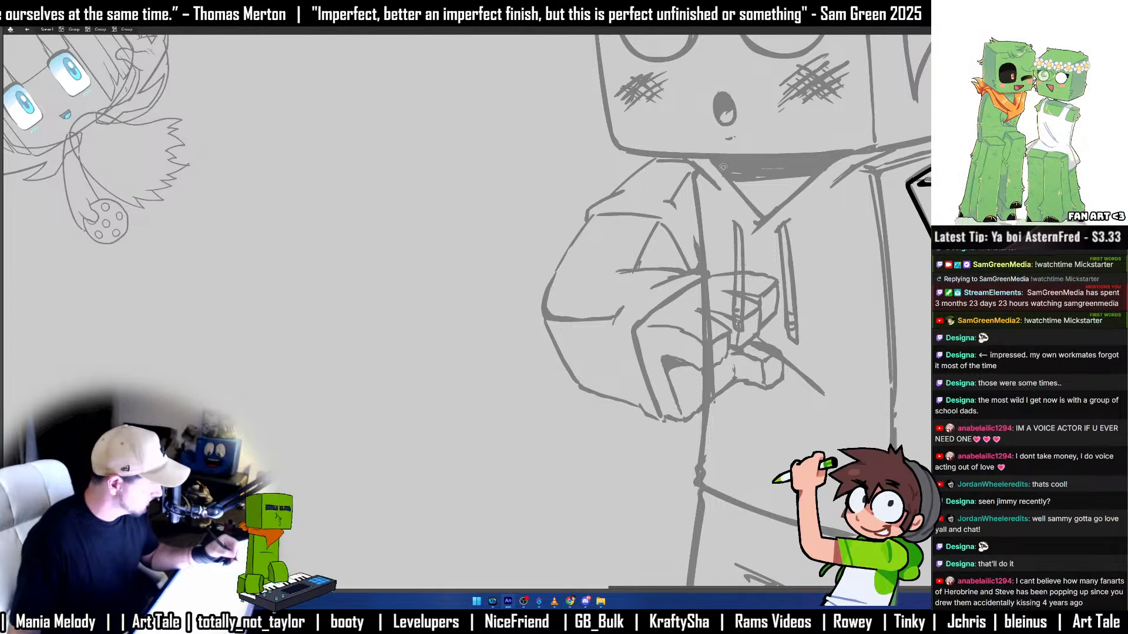
{"action": "left_click_drag", "start_coordinate": [723, 166], "coordinate": [651, 160]}
{"action": "key", "text": "ctrl+z"}
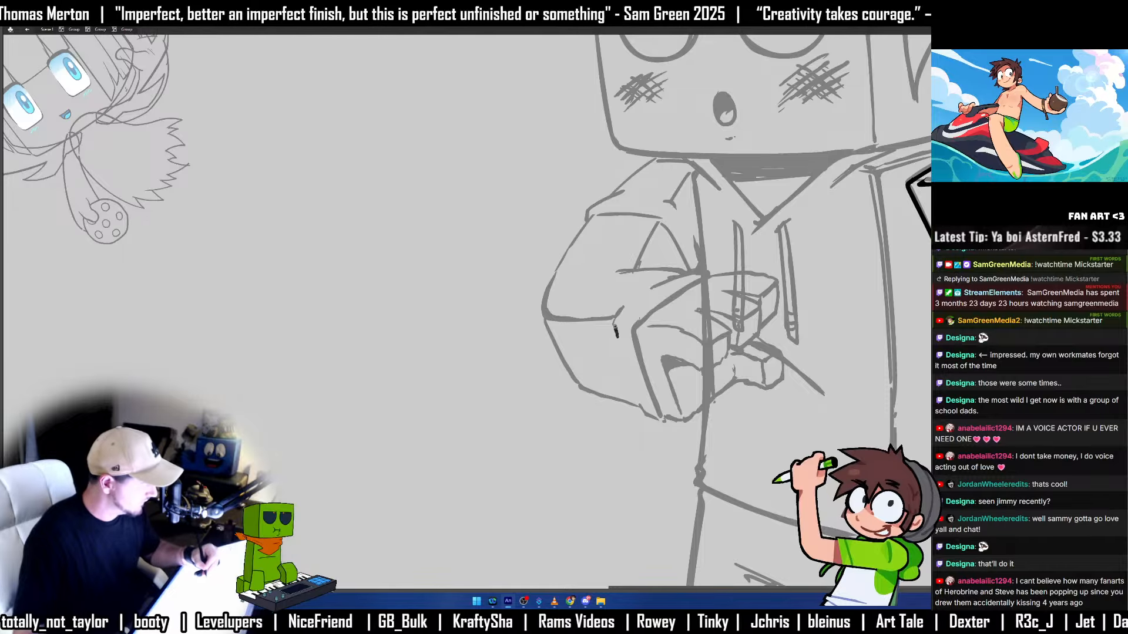
{"action": "mouse_move", "coordinate": [617, 330]}
{"action": "left_mouse_down"}
{"action": "mouse_move", "coordinate": [635, 298]}
{"action": "mouse_move", "coordinate": [565, 319]}
{"action": "mouse_move", "coordinate": [669, 165]}
{"action": "left_mouse_up"}
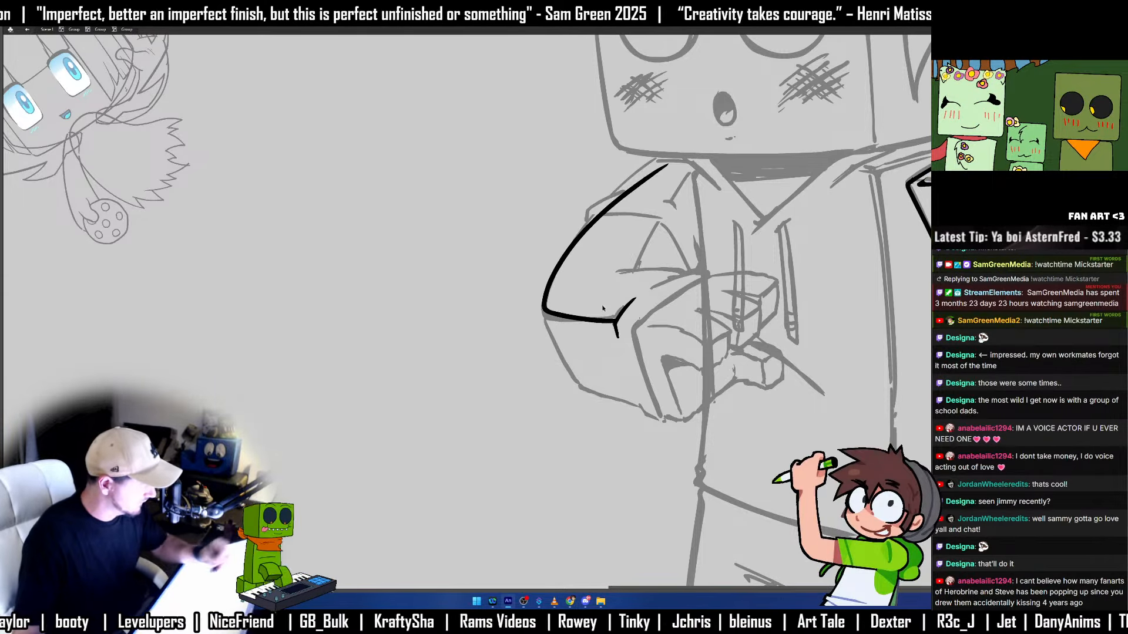
{"action": "key", "text": "ctrl+z"}
{"action": "mouse_move", "coordinate": [614, 321]}
{"action": "left_mouse_down"}
{"action": "mouse_move", "coordinate": [544, 312]}
{"action": "mouse_move", "coordinate": [684, 157]}
{"action": "left_mouse_up"}
{"action": "key", "text": "ctrl+z"}
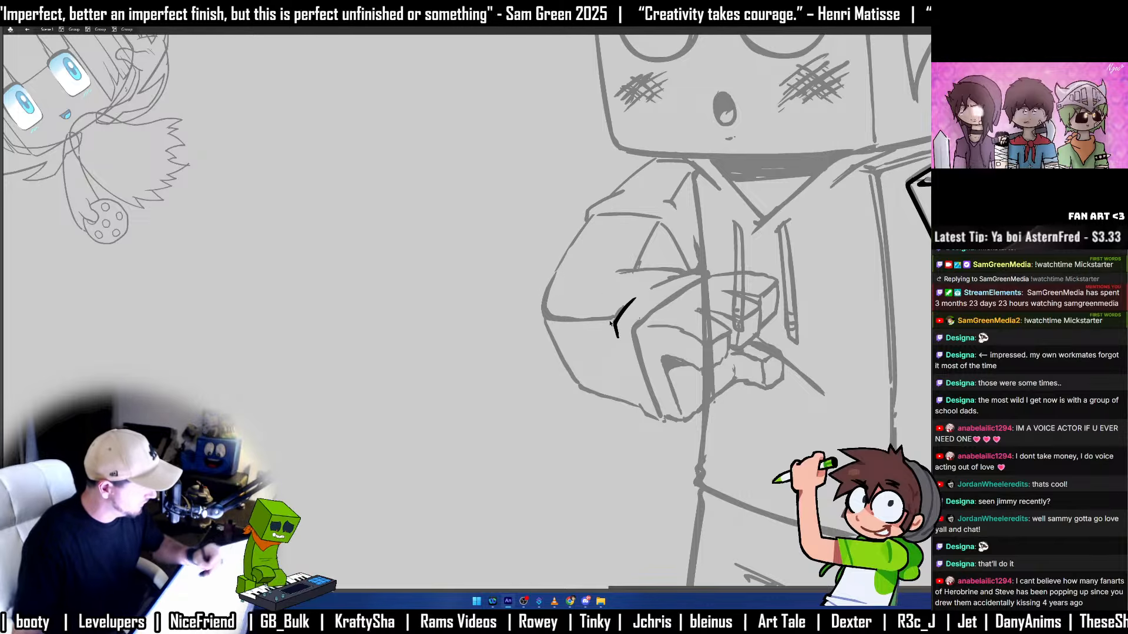
{"action": "mouse_move", "coordinate": [595, 321]}
{"action": "left_mouse_down"}
{"action": "mouse_move", "coordinate": [544, 322]}
{"action": "mouse_move", "coordinate": [547, 278]}
{"action": "mouse_move", "coordinate": [655, 160]}
{"action": "mouse_move", "coordinate": [736, 153]}
{"action": "left_mouse_up"}
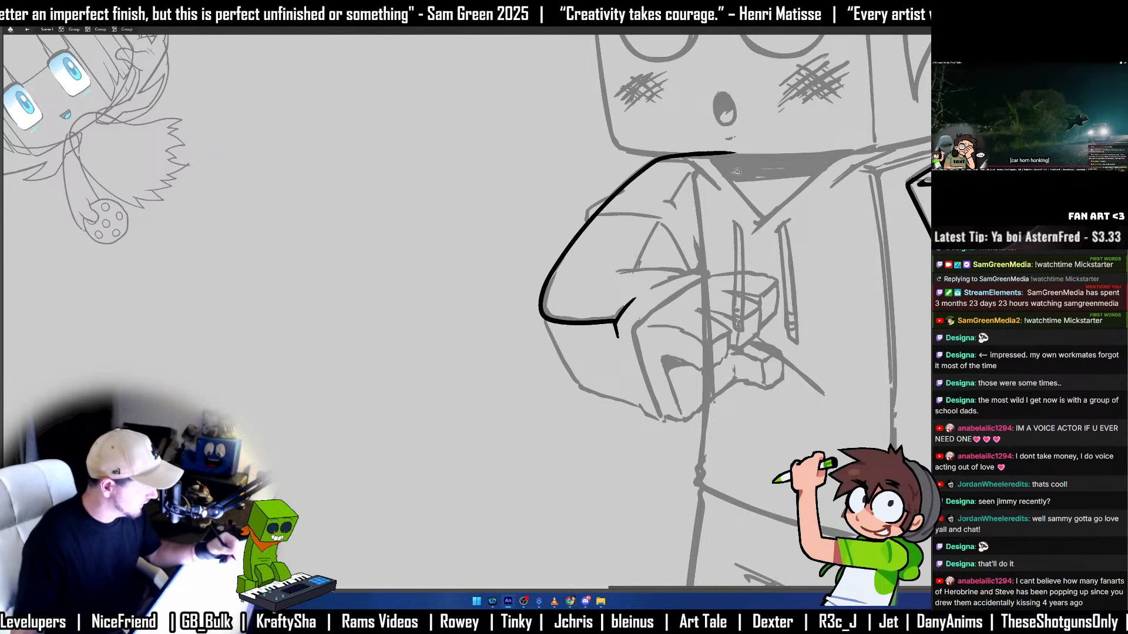
Select the raised arm's inked outer outline and squash it slightly so its shoulder line sits lower at the neck.
{"action": "left_click", "coordinate": [687, 152]}
{"action": "key", "text": "q"}
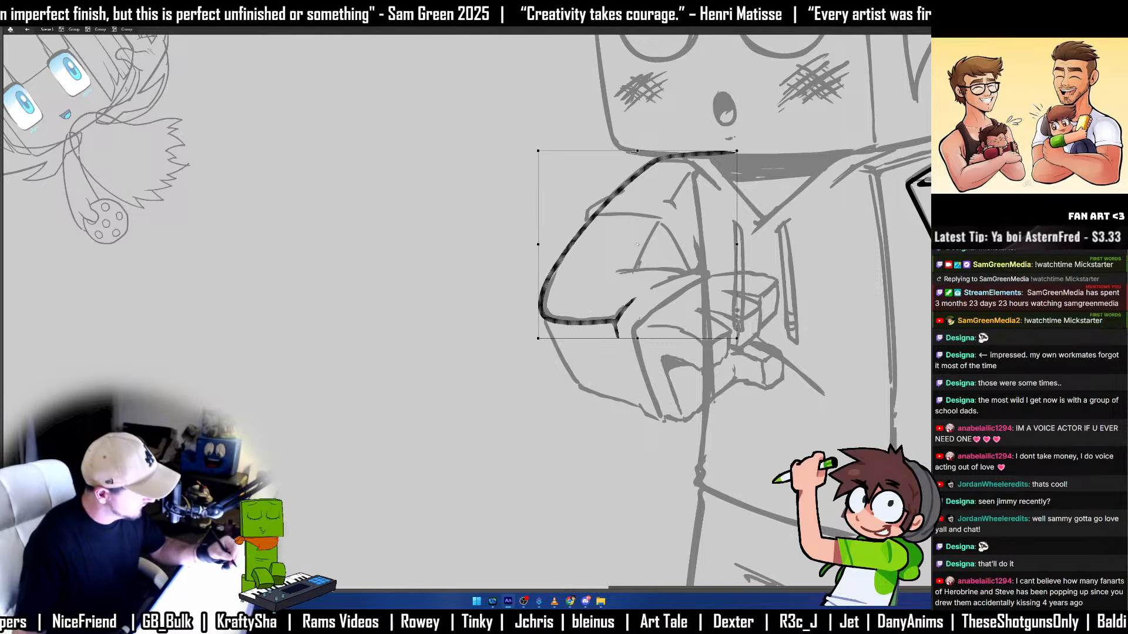
{"action": "left_click_drag", "start_coordinate": [636, 151], "coordinate": [627, 163]}
{"action": "key", "text": "b"}
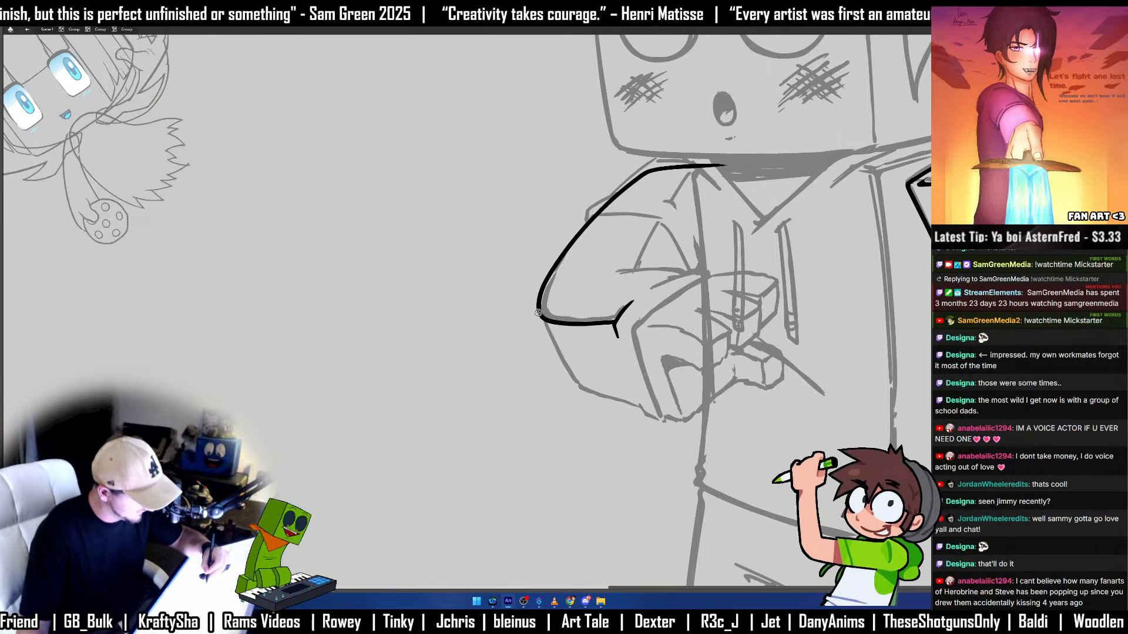
Ink the raised arm's forearm: its underside from elbow to wrist, the cuff edge, and the upper edge back to the inner elbow.
{"action": "mouse_move", "coordinate": [538, 312]}
{"action": "left_mouse_down"}
{"action": "mouse_move", "coordinate": [581, 387]}
{"action": "mouse_move", "coordinate": [665, 423]}
{"action": "left_mouse_up"}
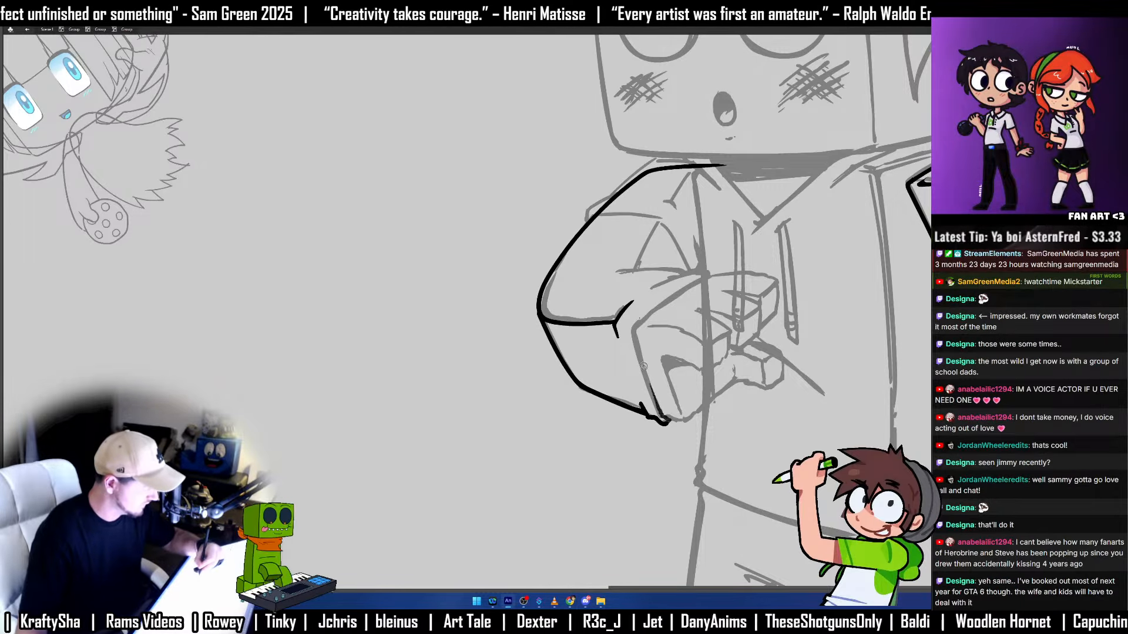
{"action": "left_click_drag", "start_coordinate": [634, 324], "coordinate": [652, 411]}
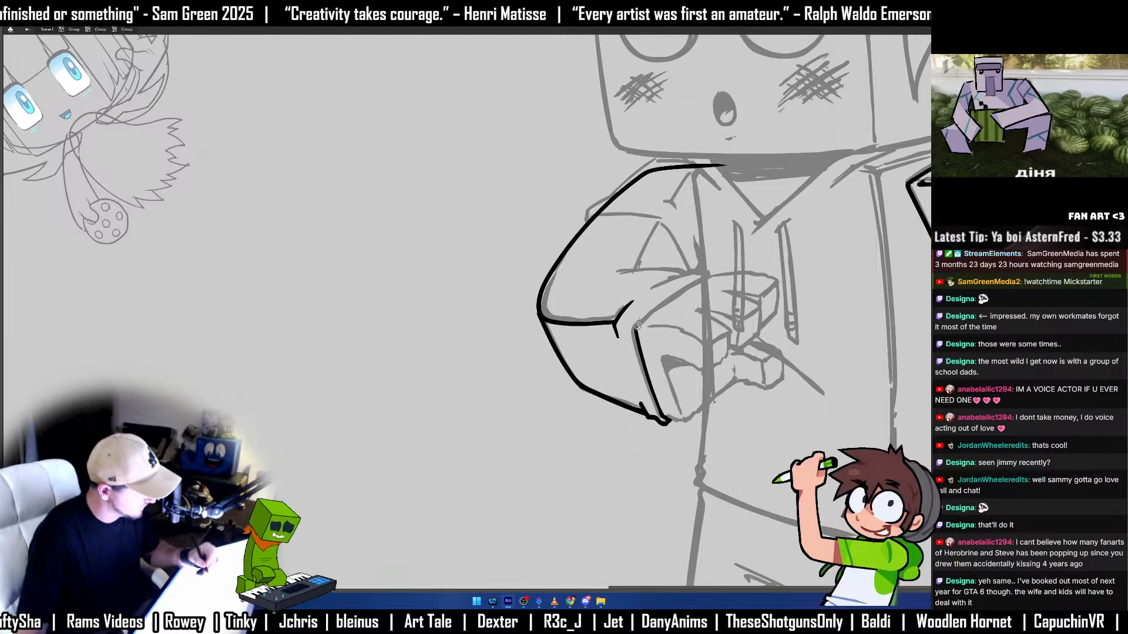
{"action": "left_click_drag", "start_coordinate": [635, 325], "coordinate": [705, 274]}
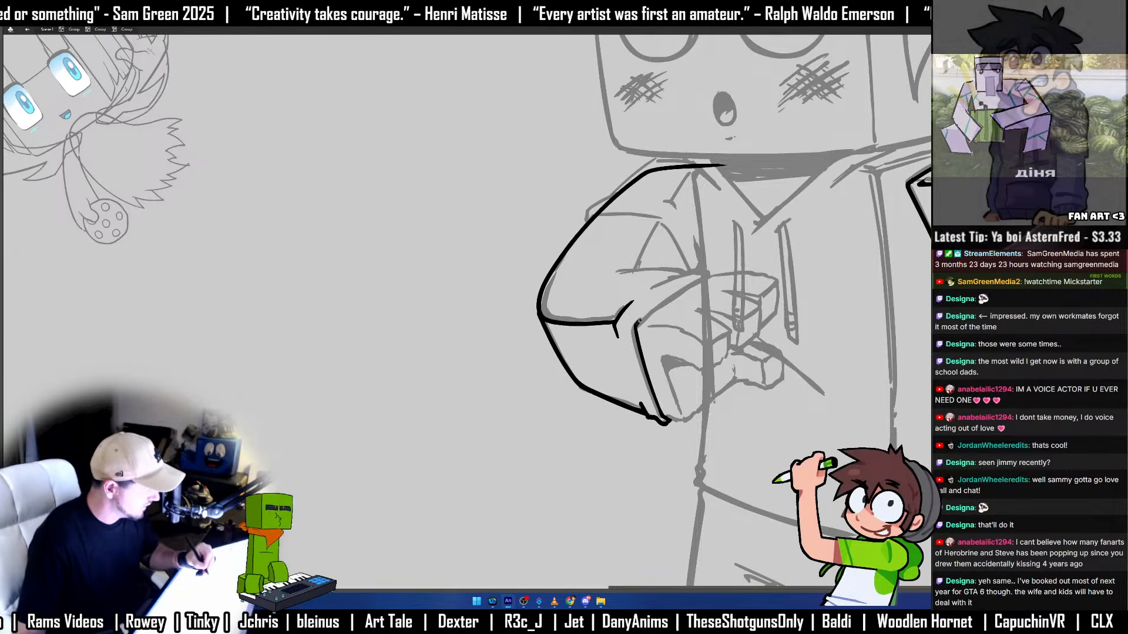
Ink the inner elbow crease and the upper arm's inner line up to the shoulder, redoing the inner line once.
{"action": "mouse_move", "coordinate": [702, 271]}
{"action": "left_mouse_down"}
{"action": "mouse_move", "coordinate": [671, 281]}
{"action": "mouse_move", "coordinate": [684, 271]}
{"action": "mouse_move", "coordinate": [600, 271]}
{"action": "left_mouse_up"}
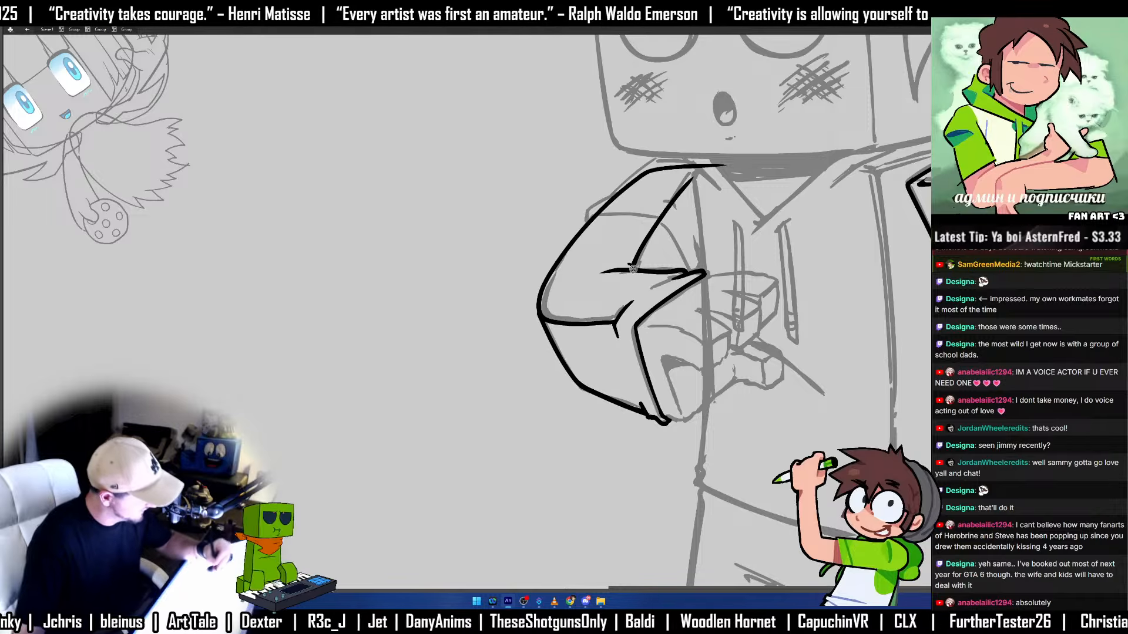
{"action": "left_click_drag", "start_coordinate": [635, 265], "coordinate": [707, 168]}
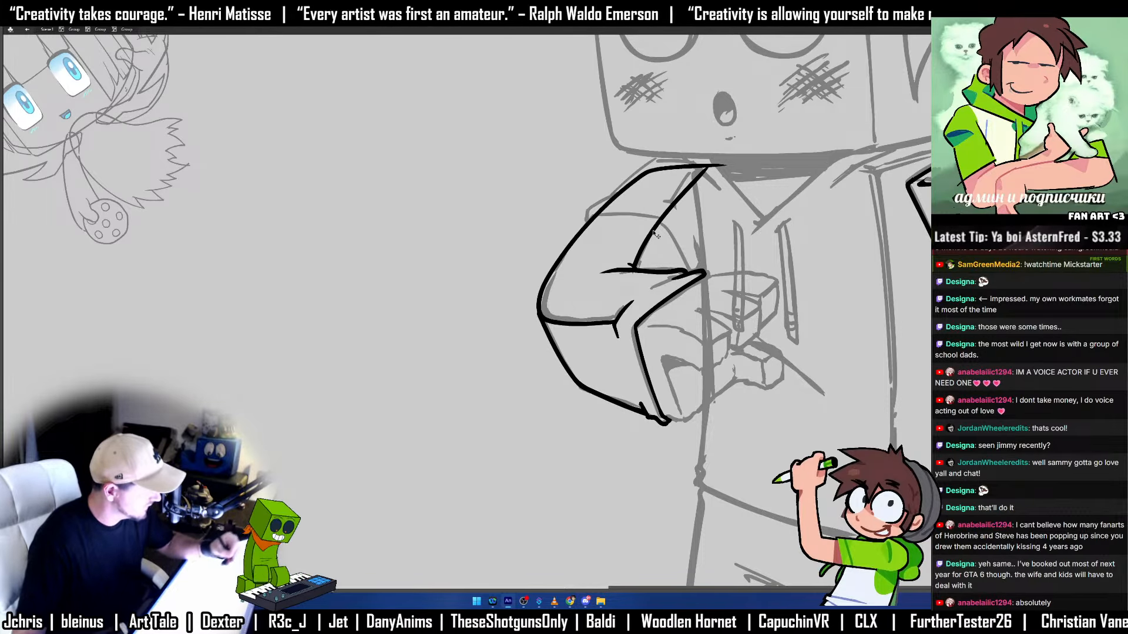
{"action": "key", "text": "ctrl+z"}
{"action": "left_click_drag", "start_coordinate": [640, 248], "coordinate": [708, 168]}
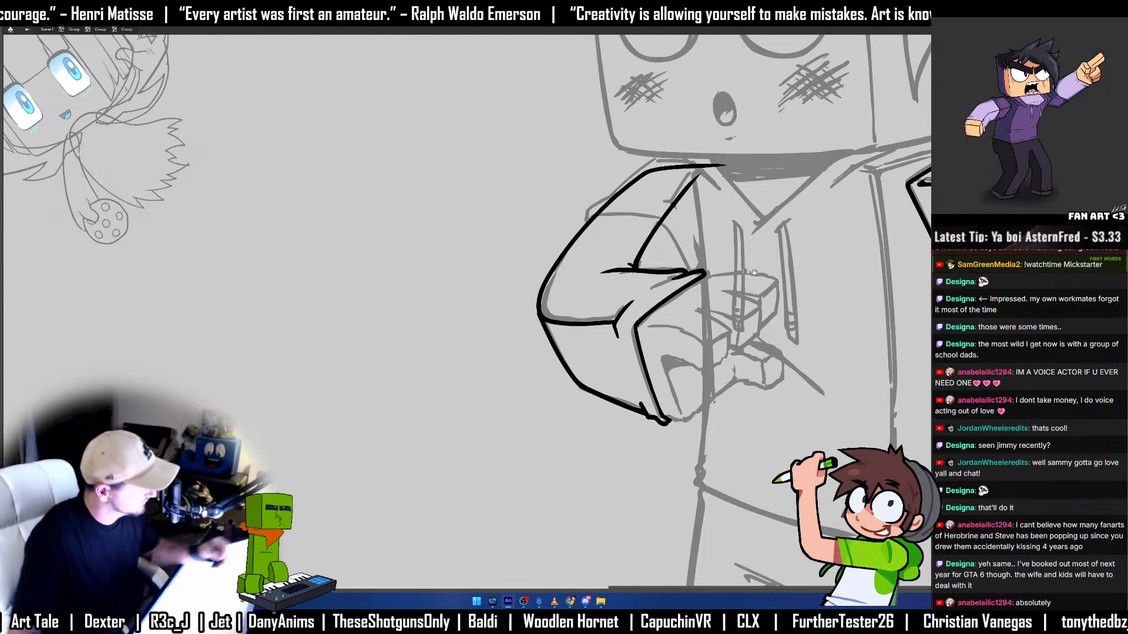
Erase a band across the raised upper arm's outlines and ink the short sleeve's hem across the gap.
{"action": "left_click_drag", "start_coordinate": [750, 272], "coordinate": [948, 322]}
{"action": "mouse_move", "coordinate": [777, 264]}
{"action": "left_mouse_down"}
{"action": "mouse_move", "coordinate": [767, 261]}
{"action": "mouse_move", "coordinate": [879, 263]}
{"action": "left_mouse_up"}
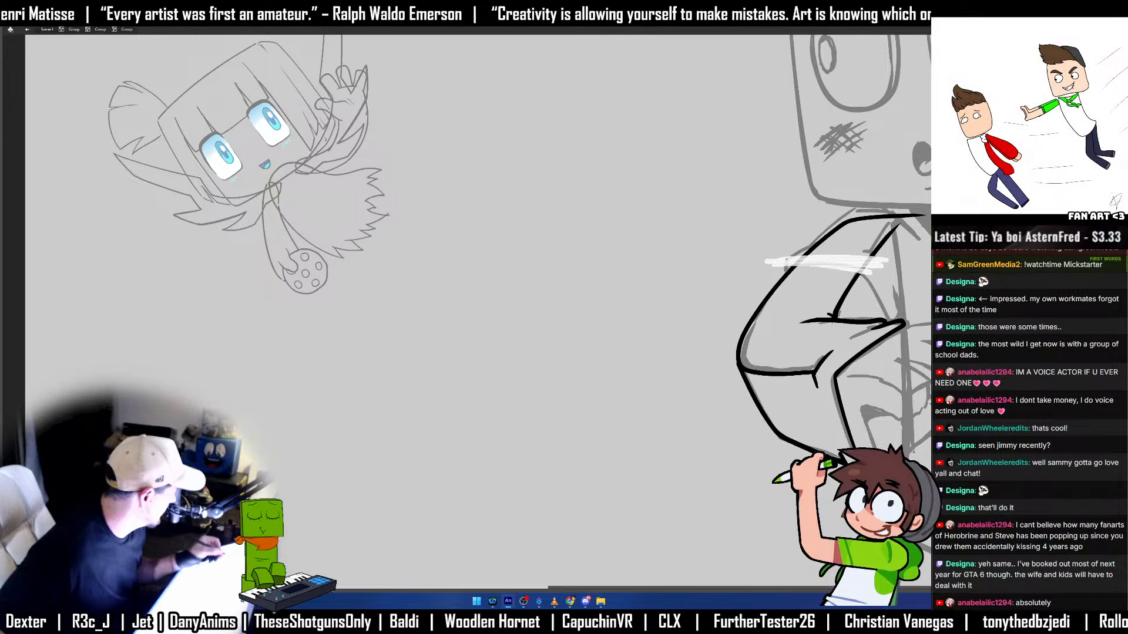
{"action": "key", "text": "b"}
{"action": "left_click_drag", "start_coordinate": [793, 269], "coordinate": [865, 272]}
{"action": "key", "text": "ctrl+z"}
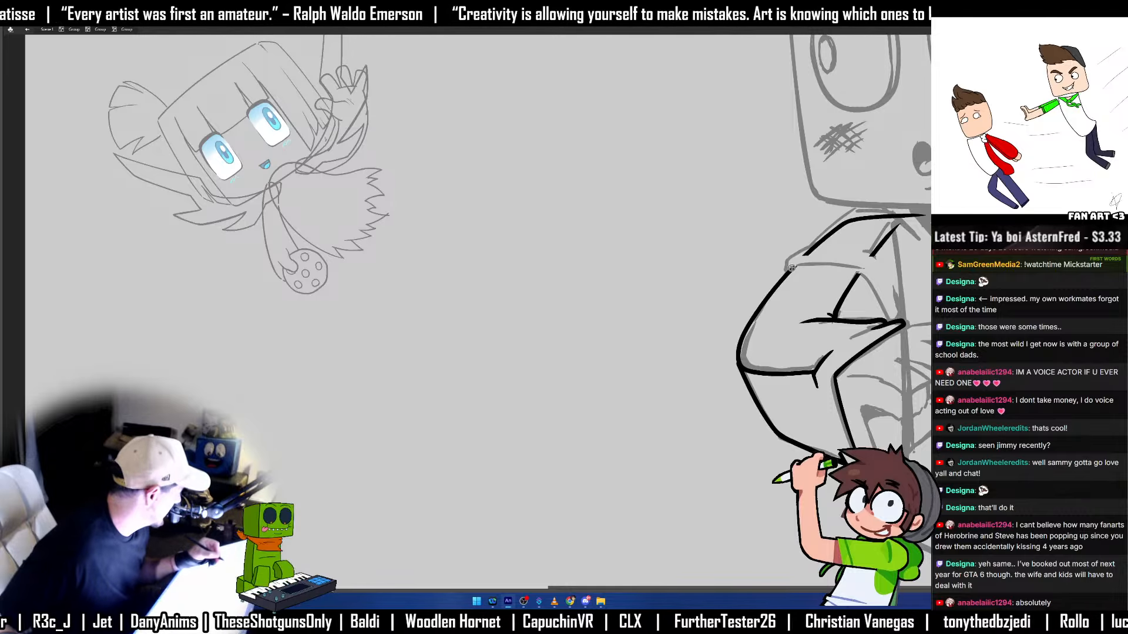
{"action": "left_click_drag", "start_coordinate": [793, 268], "coordinate": [862, 272]}
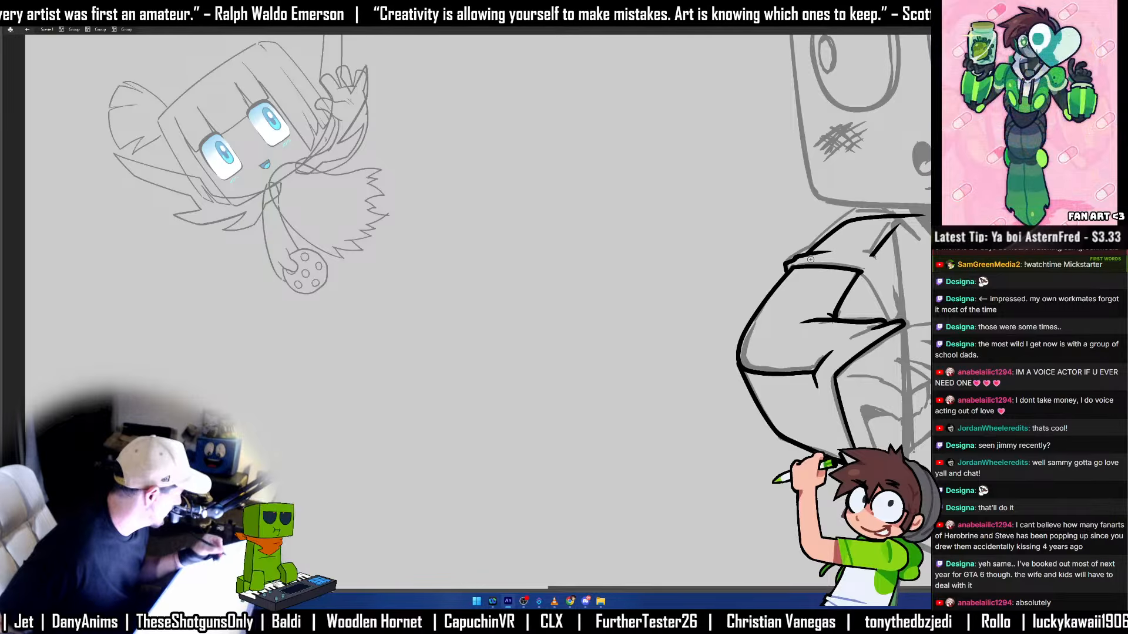
Ink the line from the sleeve hem to the inner elbow and the torso-side edge from the shoulder to the elbow.
{"action": "mouse_move", "coordinate": [884, 259]}
{"action": "left_mouse_down"}
{"action": "mouse_move", "coordinate": [541, 196]}
{"action": "mouse_move", "coordinate": [543, 246]}
{"action": "mouse_move", "coordinate": [558, 254]}
{"action": "left_mouse_up"}
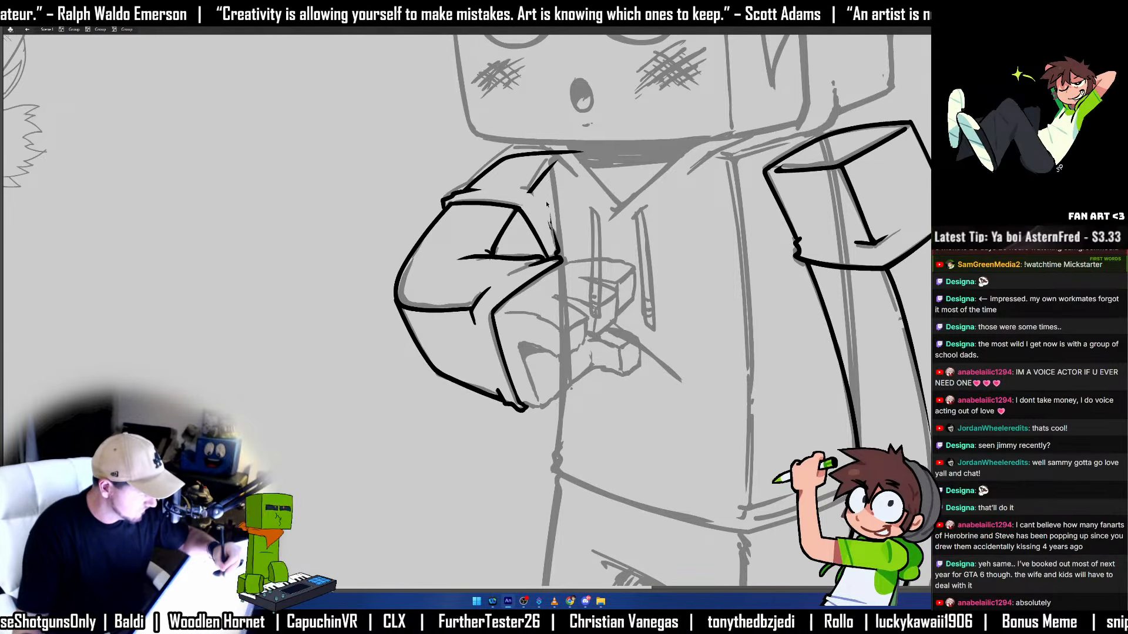
{"action": "left_click_drag", "start_coordinate": [557, 222], "coordinate": [558, 254]}
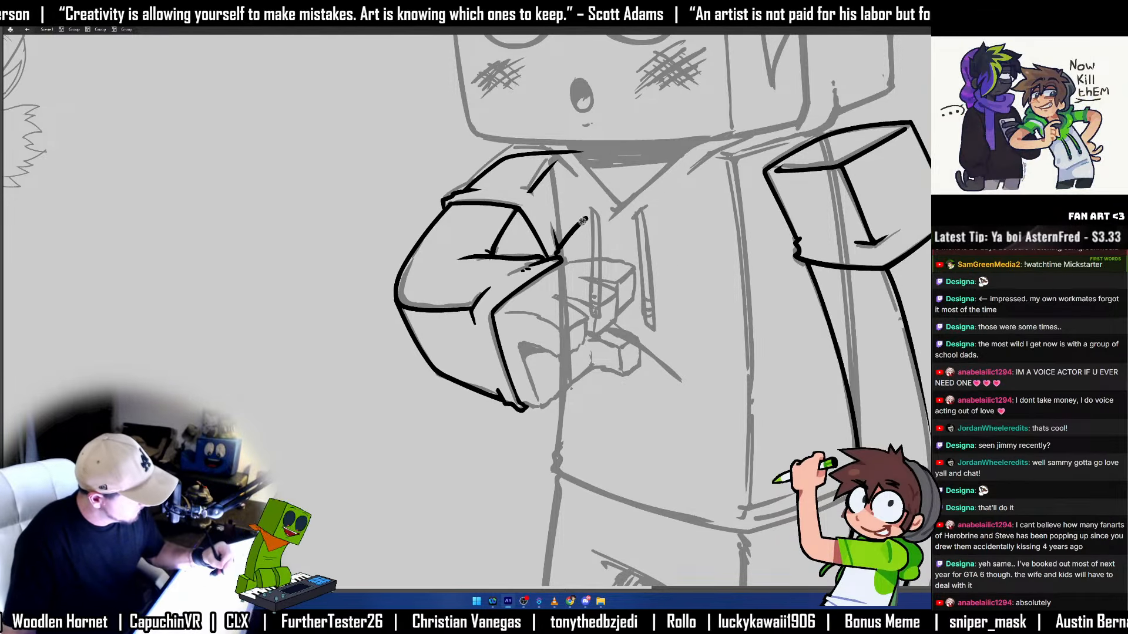
{"action": "left_click_drag", "start_coordinate": [551, 162], "coordinate": [561, 244]}
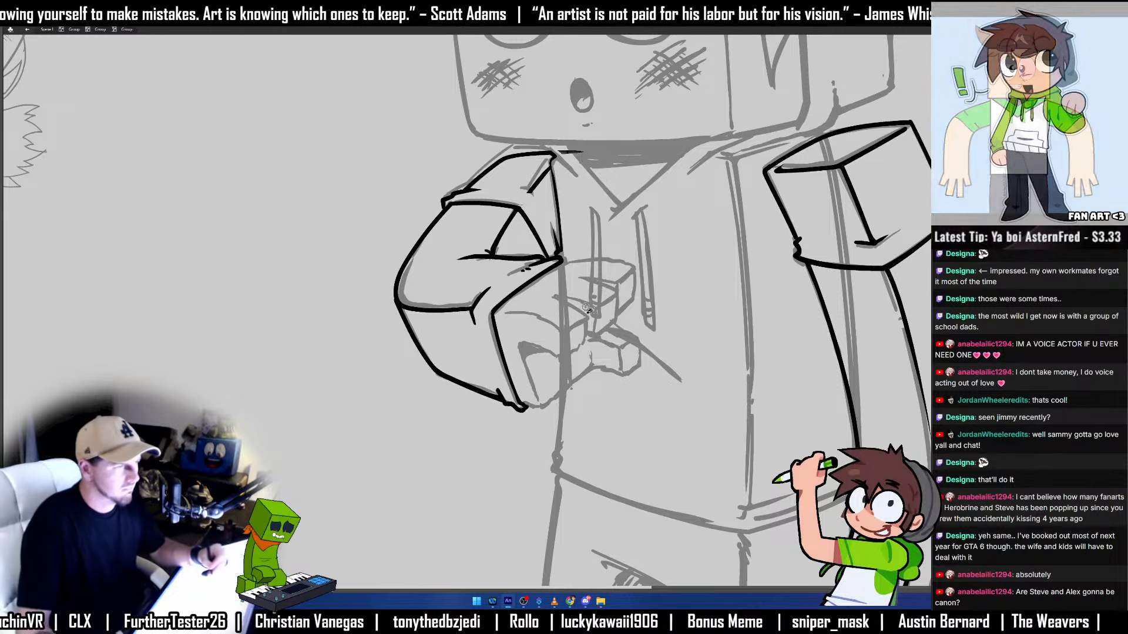
Ink the hand's lower edge from the cuff toward the thumb and transform the stroke slightly to fit the sketch.
{"action": "scroll", "coordinate": [655, 340], "scroll_direction": "down", "scroll_amount": 2}
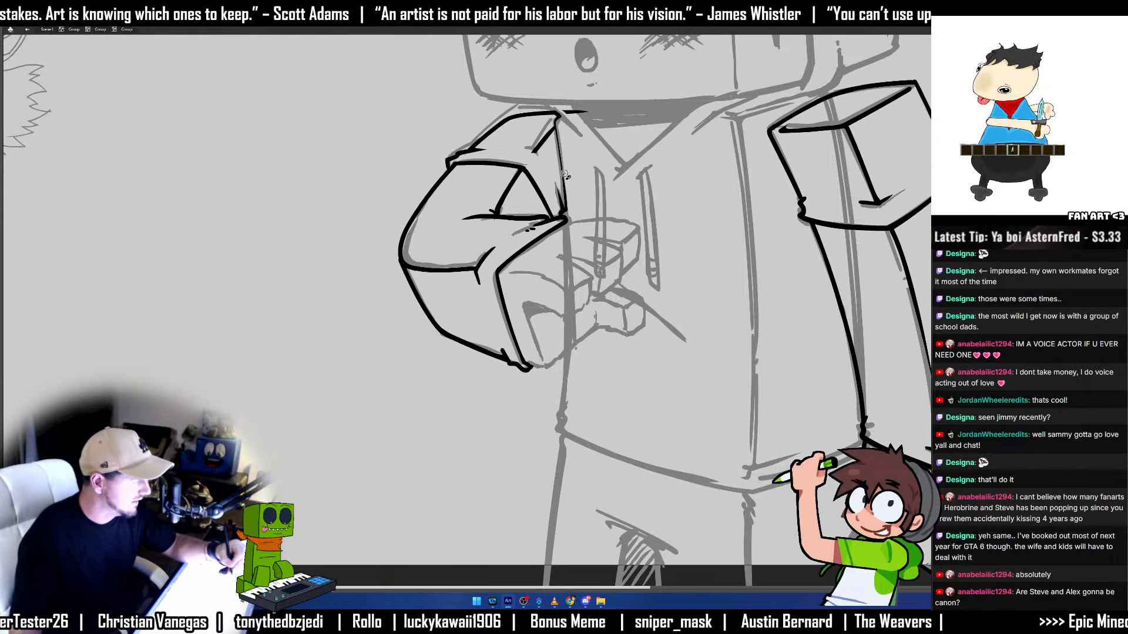
{"action": "left_click_drag", "start_coordinate": [653, 313], "coordinate": [741, 279]}
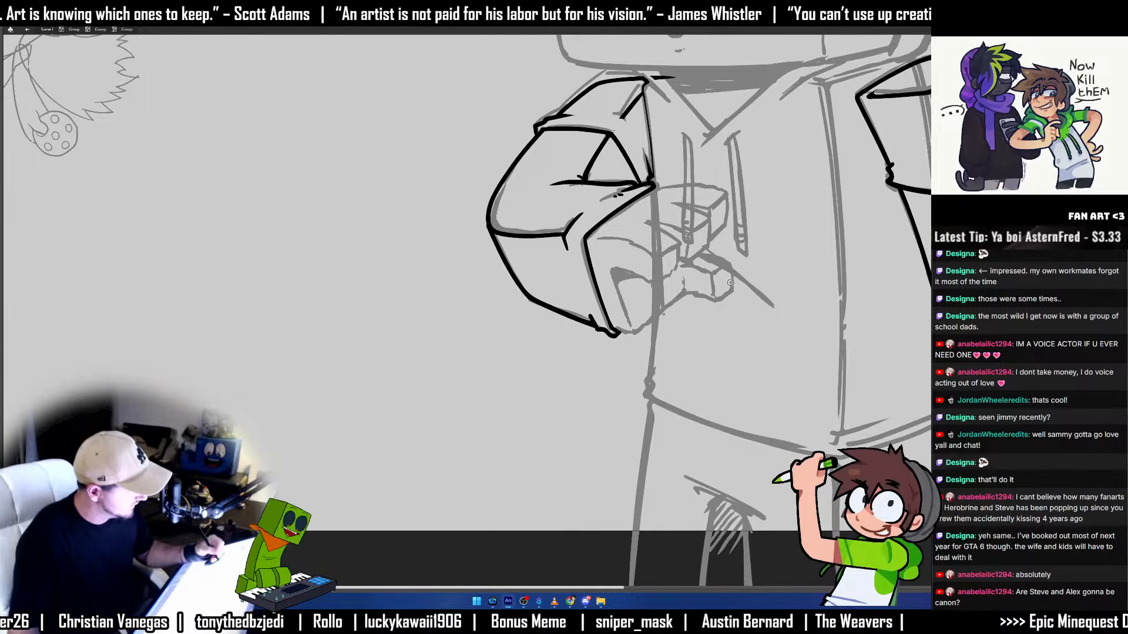
{"action": "mouse_move", "coordinate": [610, 329]}
{"action": "left_mouse_down"}
{"action": "mouse_move", "coordinate": [640, 333]}
{"action": "mouse_move", "coordinate": [687, 297]}
{"action": "left_mouse_up"}
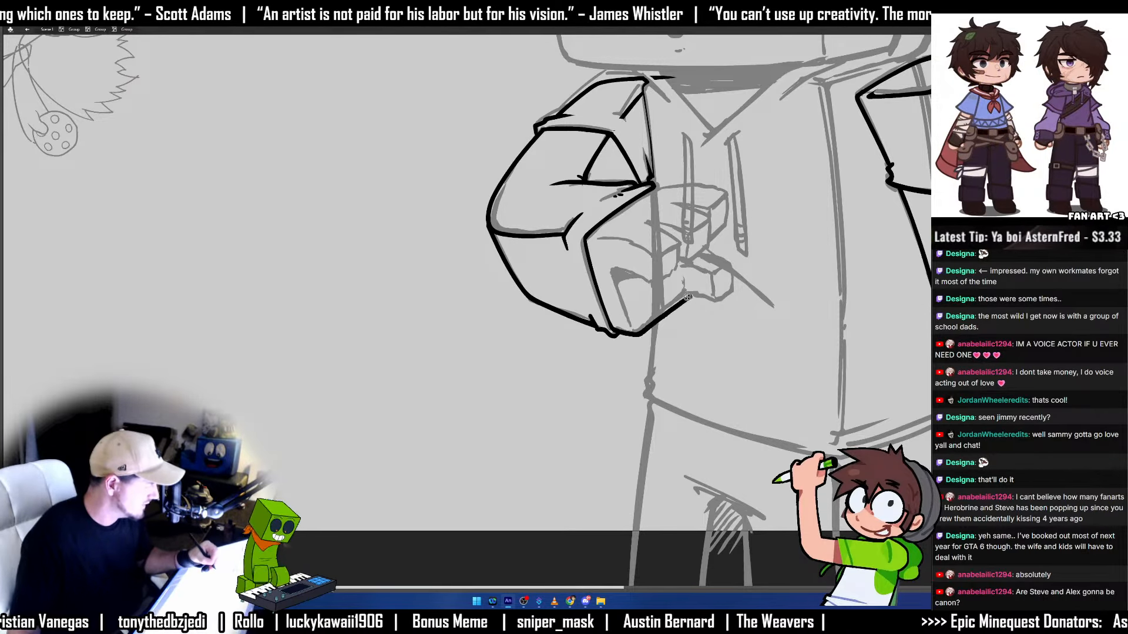
{"action": "left_click_drag", "start_coordinate": [638, 371], "coordinate": [604, 294]}
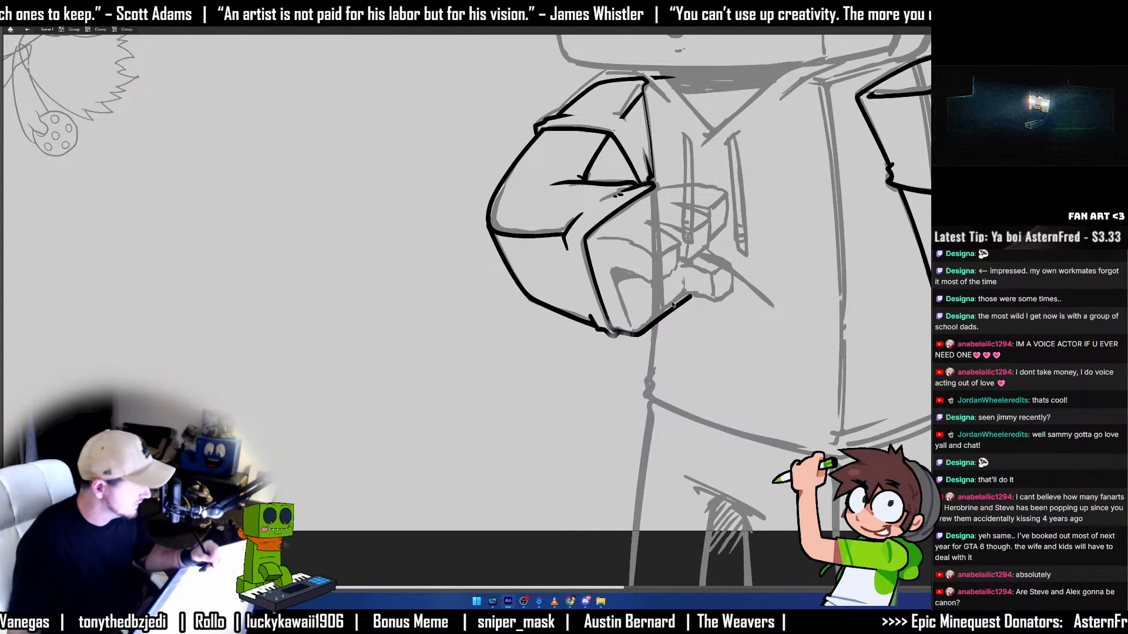
{"action": "left_click", "coordinate": [676, 307], "text": "shift"}
{"action": "key", "text": "q"}
{"action": "left_click_drag", "start_coordinate": [692, 294], "coordinate": [690, 289]}
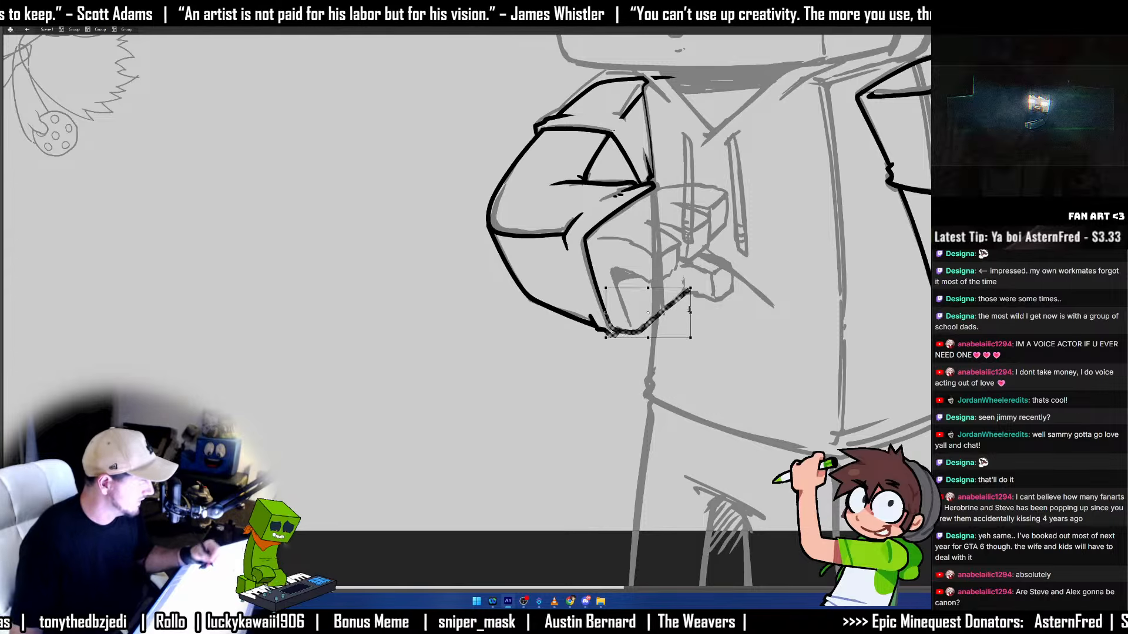
{"action": "key", "text": "b"}
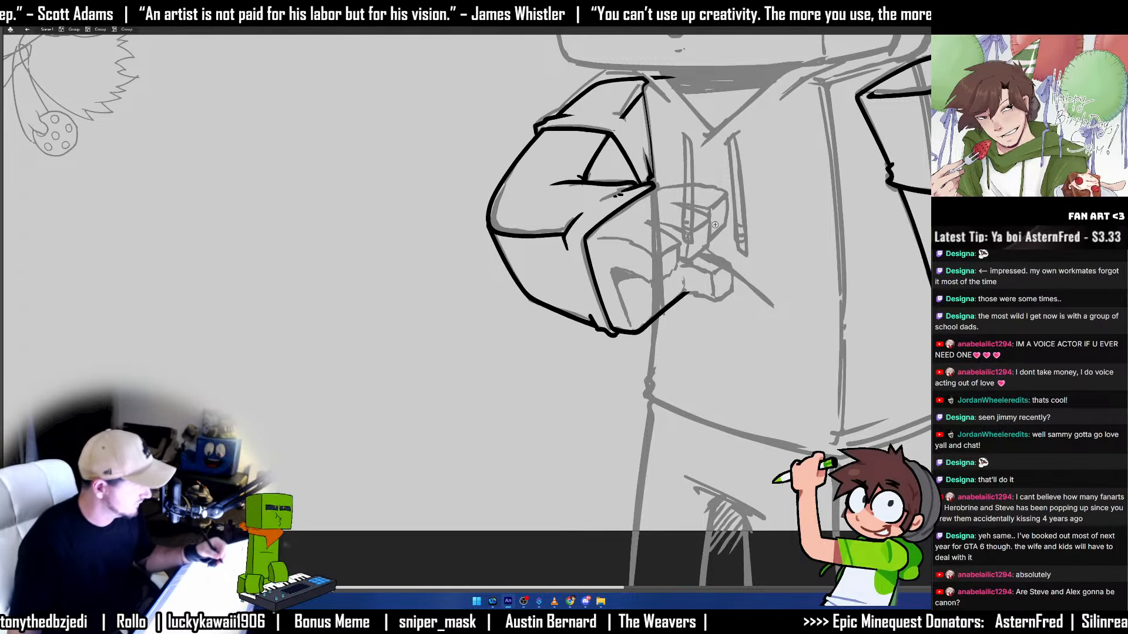
Ink the nearest finger's upper edge, blunt tip and underside, redoing the first stroke and adjusting the underside line.
{"action": "left_click_drag", "start_coordinate": [595, 238], "coordinate": [611, 238]}
{"action": "key", "text": "ctrl+z"}
{"action": "key", "text": "ctrl+z"}
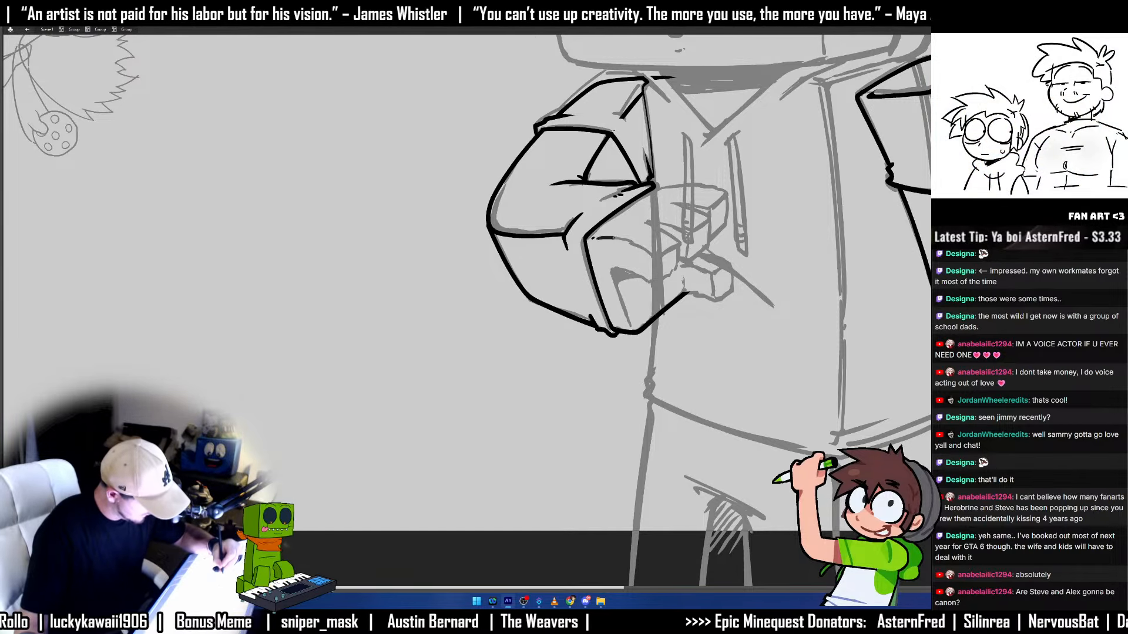
{"action": "left_click_drag", "start_coordinate": [652, 253], "coordinate": [659, 259]}
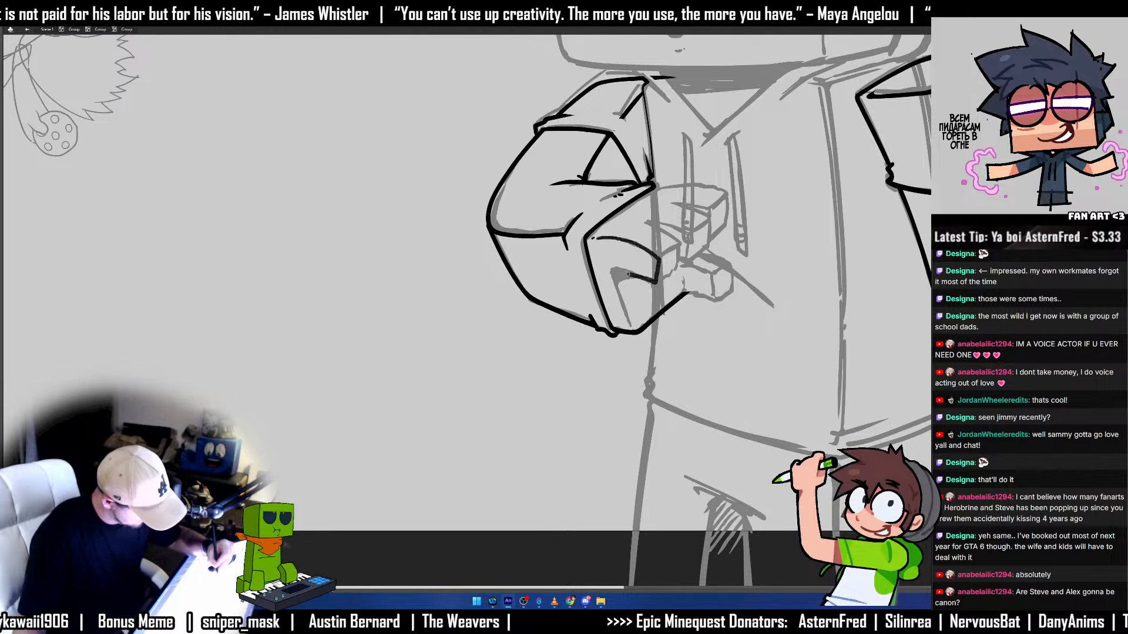
{"action": "left_click_drag", "start_coordinate": [629, 275], "coordinate": [612, 275]}
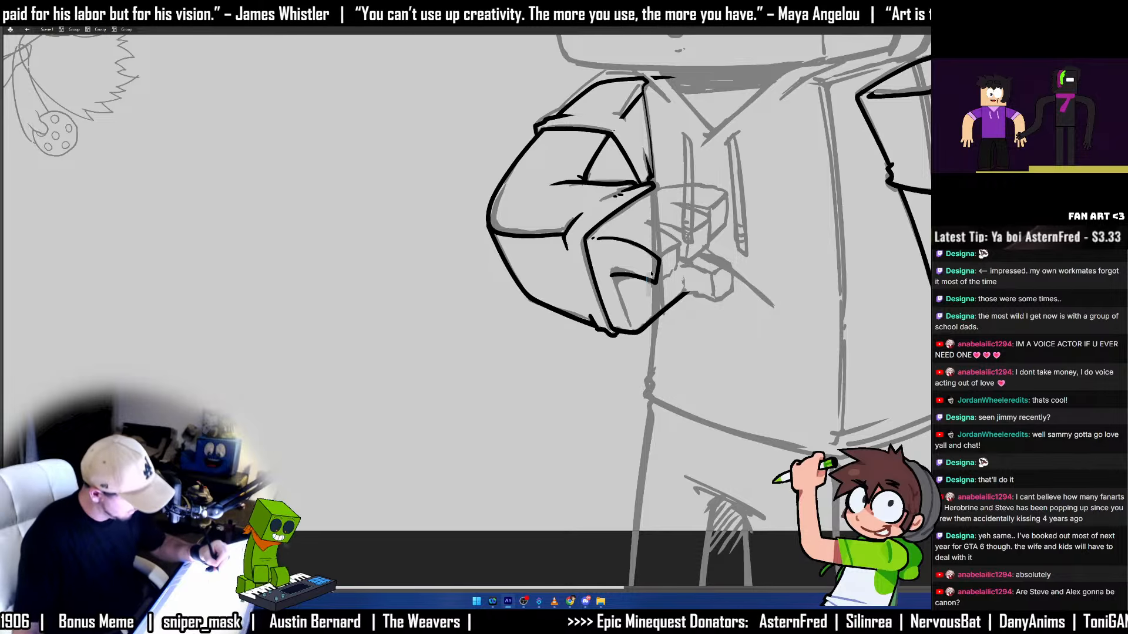
{"action": "left_click", "coordinate": [641, 278]}
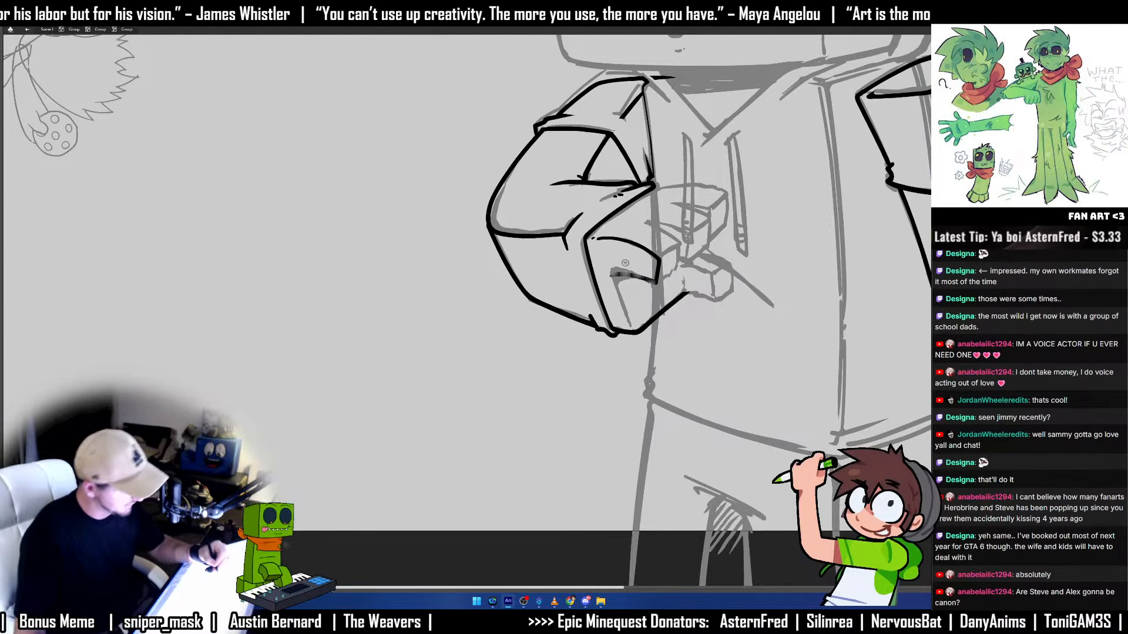
{"action": "left_click", "coordinate": [625, 263]}
Ink the palm line from the nearest finger's base down to the hand's lower edge, redoing the stroke until it fits.
{"action": "left_click_drag", "start_coordinate": [611, 276], "coordinate": [630, 325]}
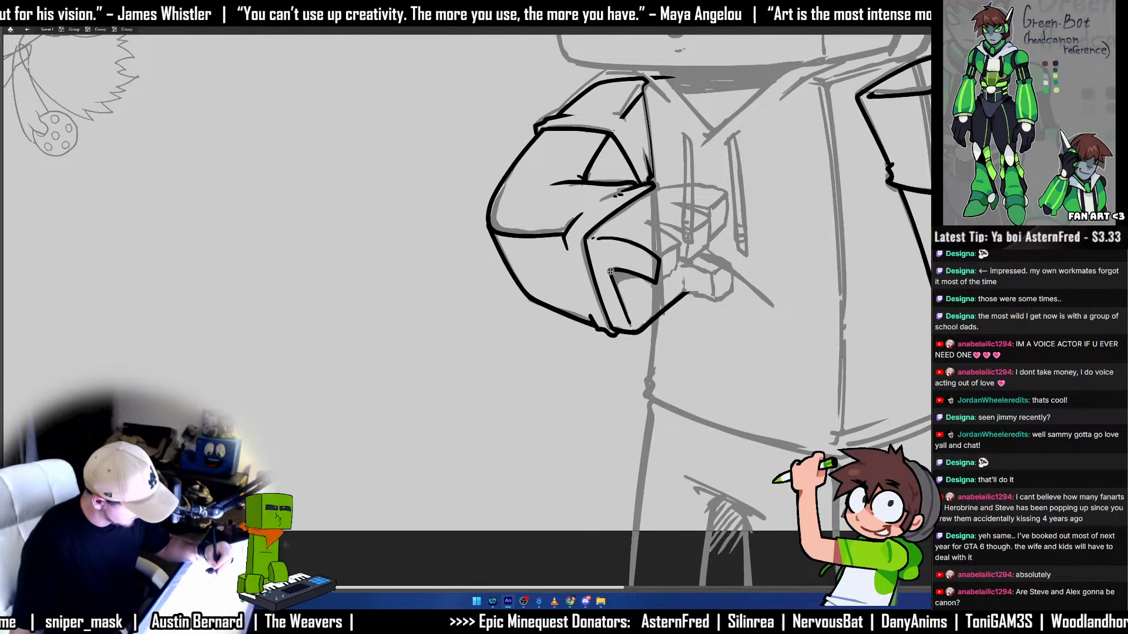
{"action": "key", "text": "ctrl+z"}
{"action": "left_click_drag", "start_coordinate": [611, 272], "coordinate": [631, 328]}
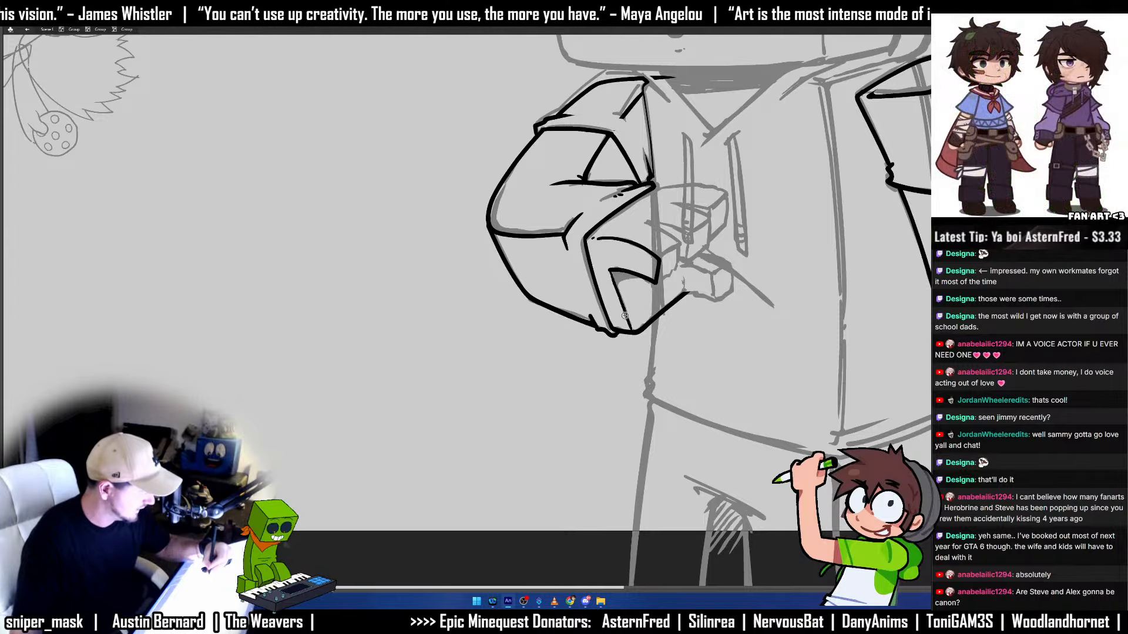
{"action": "key", "text": "ctrl+z"}
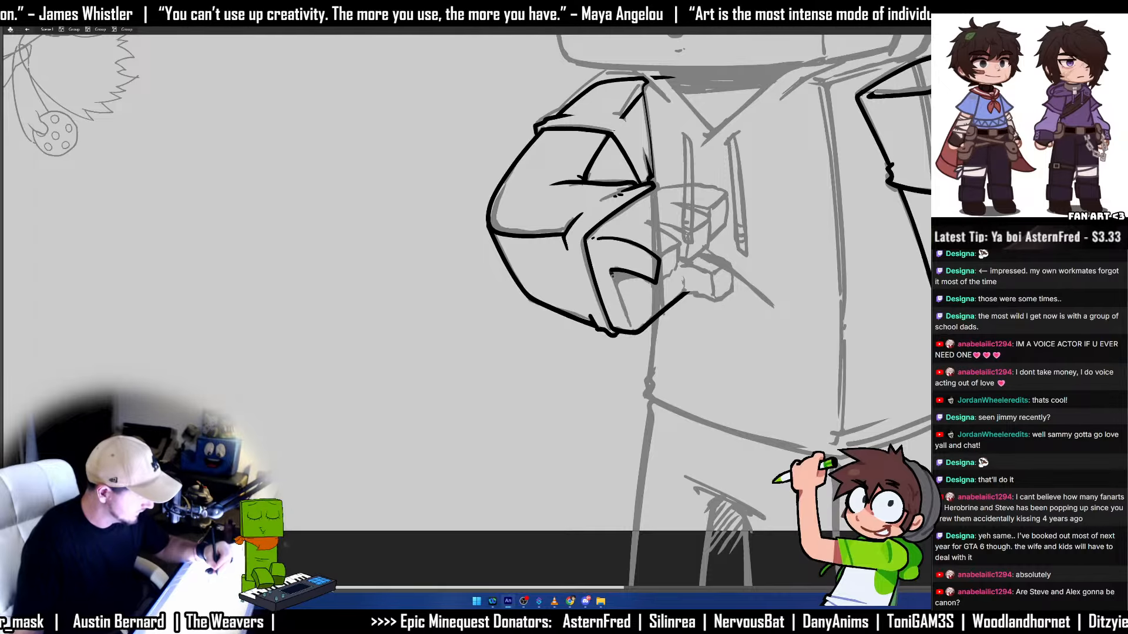
{"action": "left_click_drag", "start_coordinate": [611, 272], "coordinate": [632, 330]}
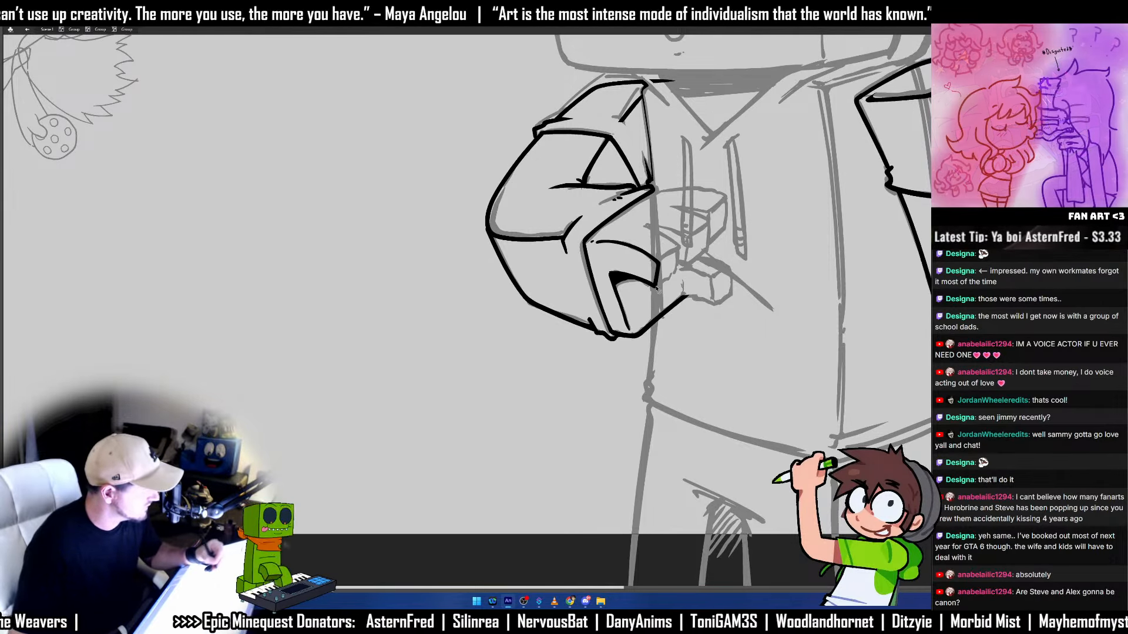
Ink the side face of the nearest finger's blocky tip, correcting the strokes that close the box.
{"action": "left_click_drag", "start_coordinate": [675, 272], "coordinate": [678, 260]}
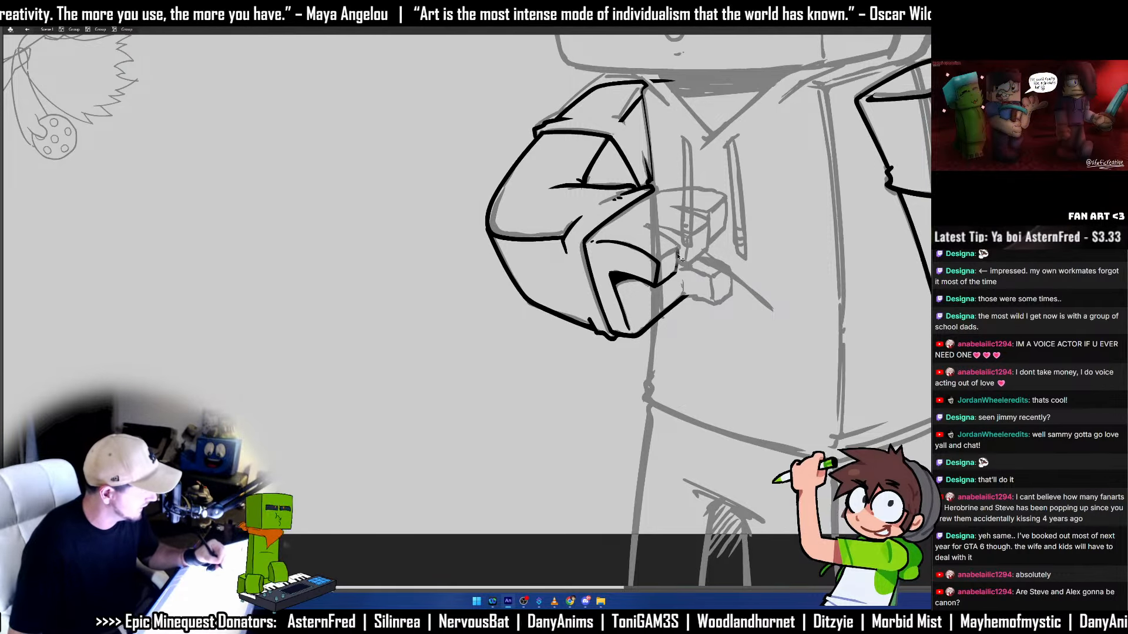
{"action": "key", "text": "Delete"}
{"action": "mouse_move", "coordinate": [675, 273]}
{"action": "left_mouse_down"}
{"action": "mouse_move", "coordinate": [681, 250]}
{"action": "mouse_move", "coordinate": [659, 263]}
{"action": "left_mouse_up"}
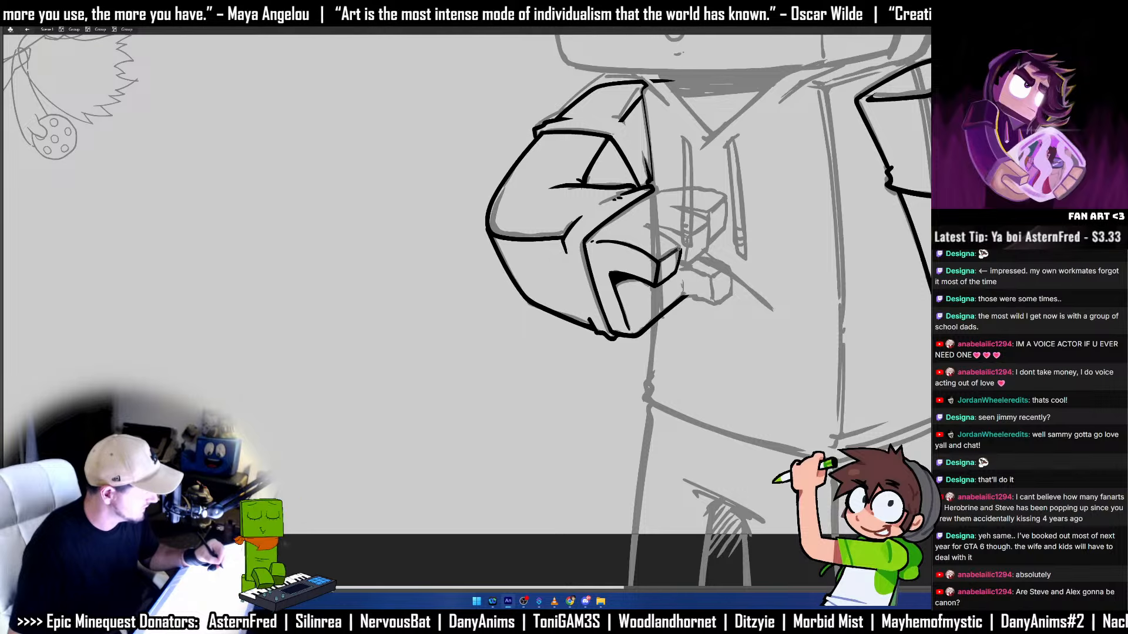
{"action": "key", "text": "ctrl+z"}
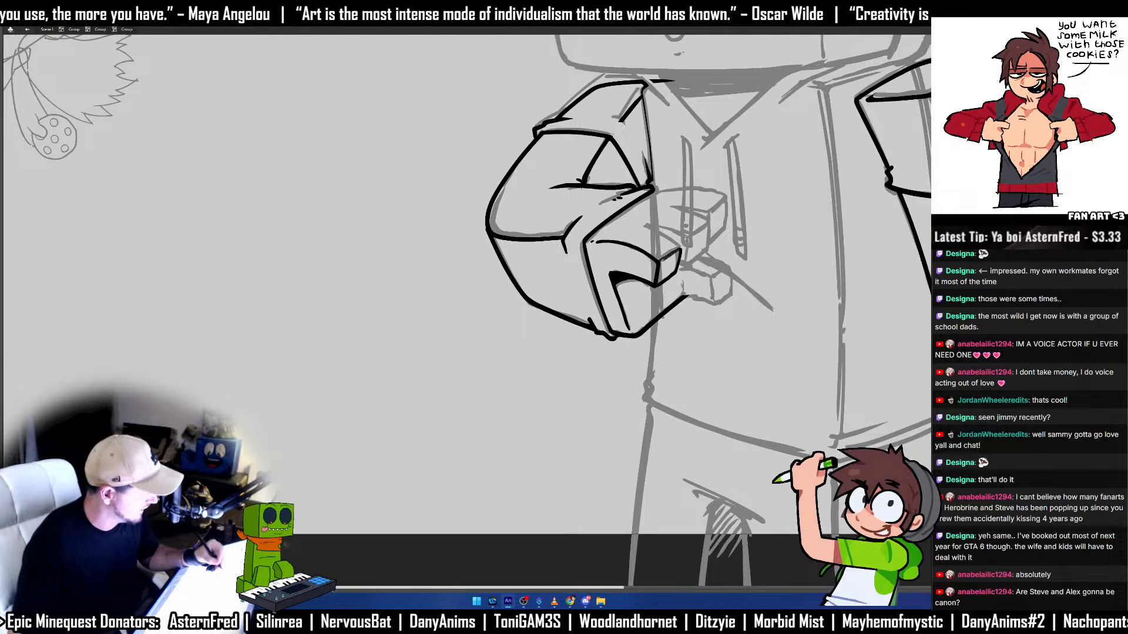
Ink the second finger behind the first, with its upper edge, lower edge and blocky tip.
{"action": "left_click_drag", "start_coordinate": [735, 268], "coordinate": [549, 362]}
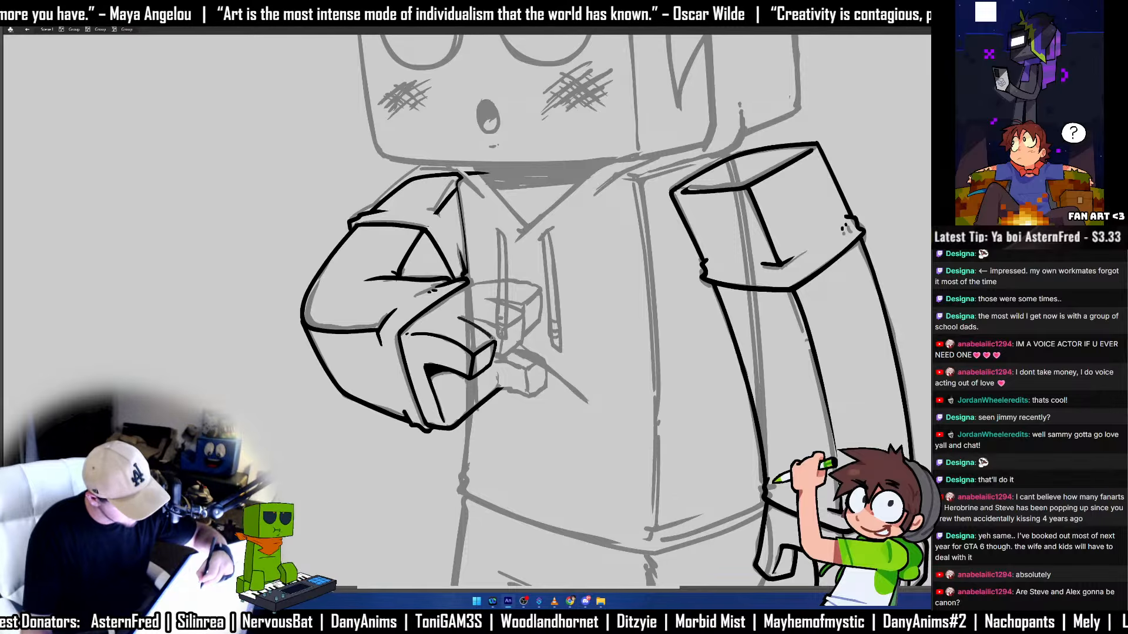
{"action": "mouse_move", "coordinate": [493, 338]}
{"action": "left_mouse_down"}
{"action": "mouse_move", "coordinate": [478, 321]}
{"action": "mouse_move", "coordinate": [504, 330]}
{"action": "left_mouse_up"}
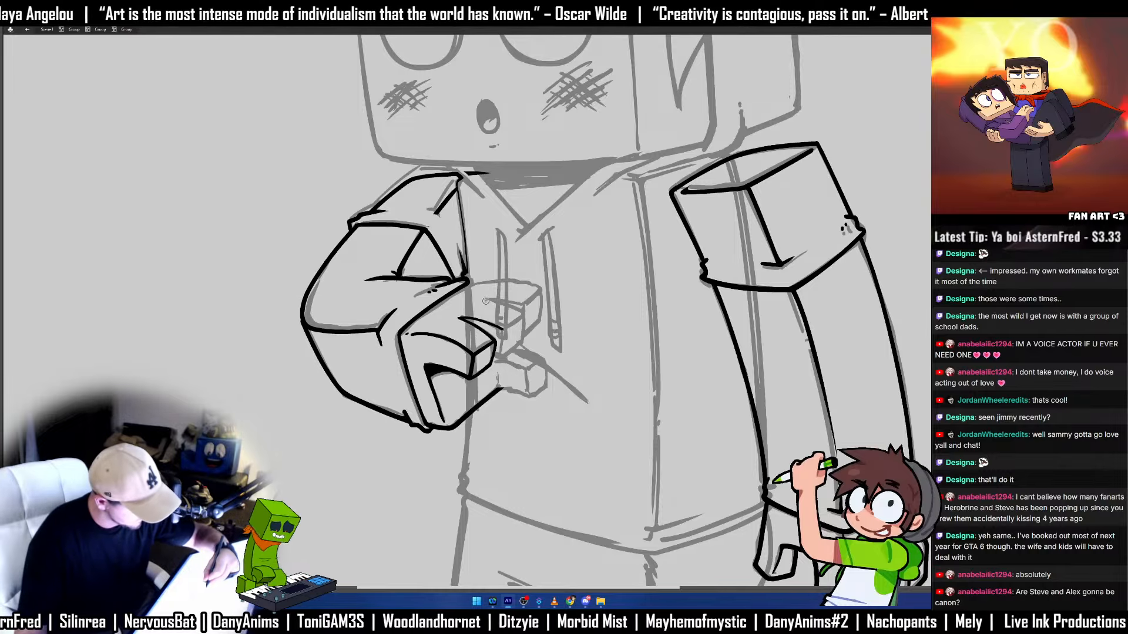
{"action": "left_click_drag", "start_coordinate": [520, 312], "coordinate": [523, 315]}
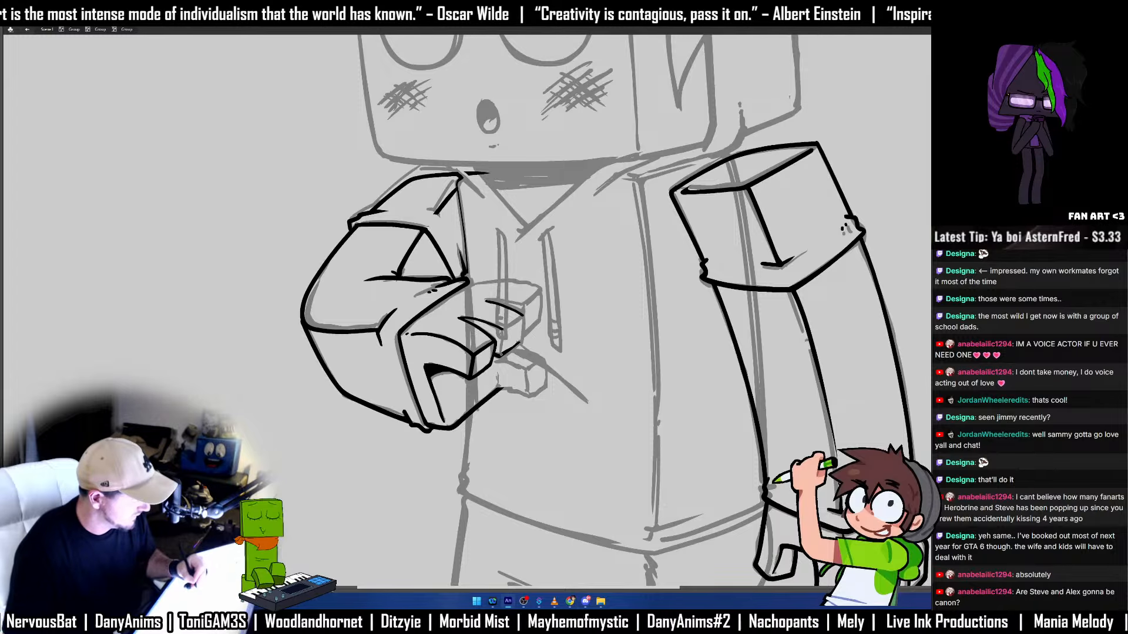
{"action": "left_click_drag", "start_coordinate": [521, 322], "coordinate": [520, 344]}
{"action": "key", "text": "ctrl+z"}
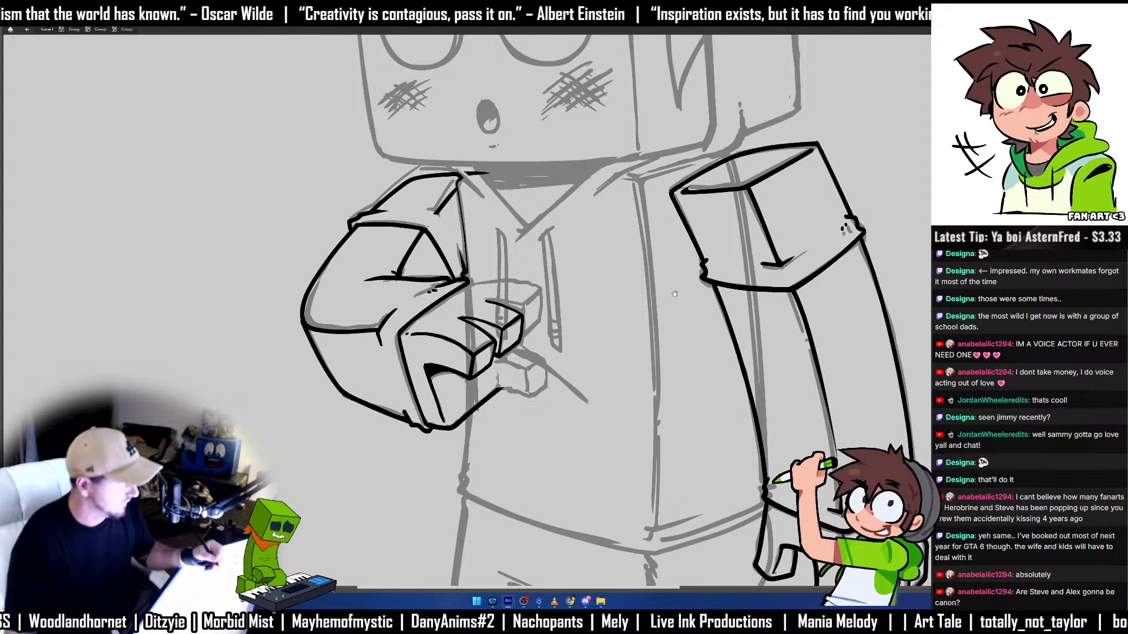
Ink the third finger behind the other two with its blocky tip, and outline the thumb beneath them.
{"action": "left_click_drag", "start_coordinate": [674, 293], "coordinate": [575, 341]}
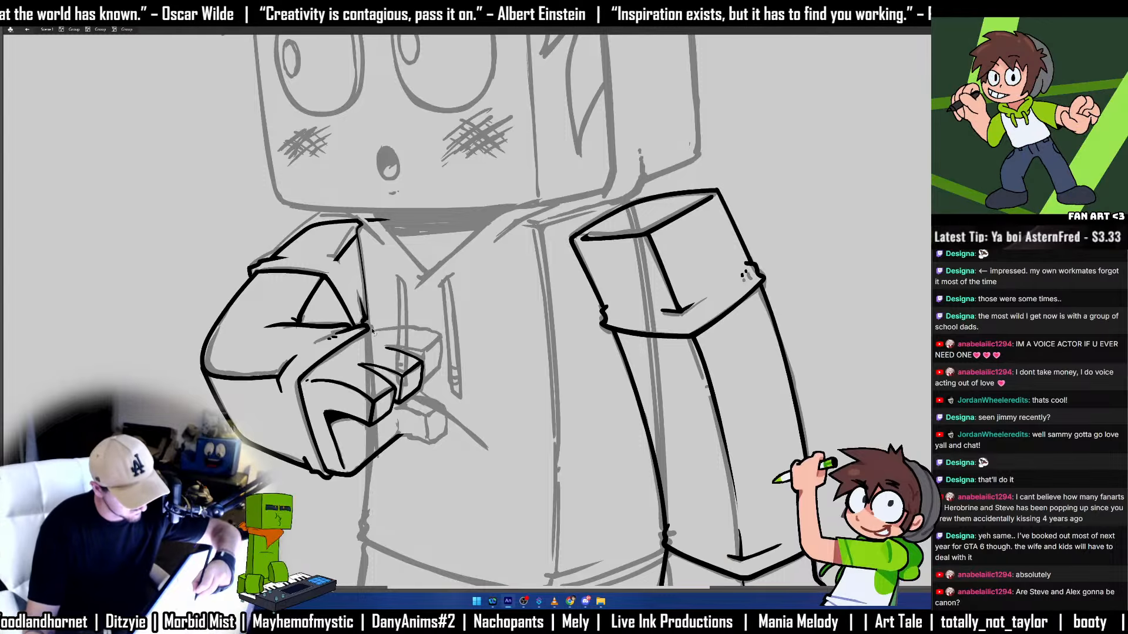
{"action": "mouse_move", "coordinate": [369, 331]}
{"action": "left_mouse_down"}
{"action": "mouse_move", "coordinate": [430, 329]}
{"action": "mouse_move", "coordinate": [439, 334]}
{"action": "mouse_move", "coordinate": [424, 353]}
{"action": "left_mouse_up"}
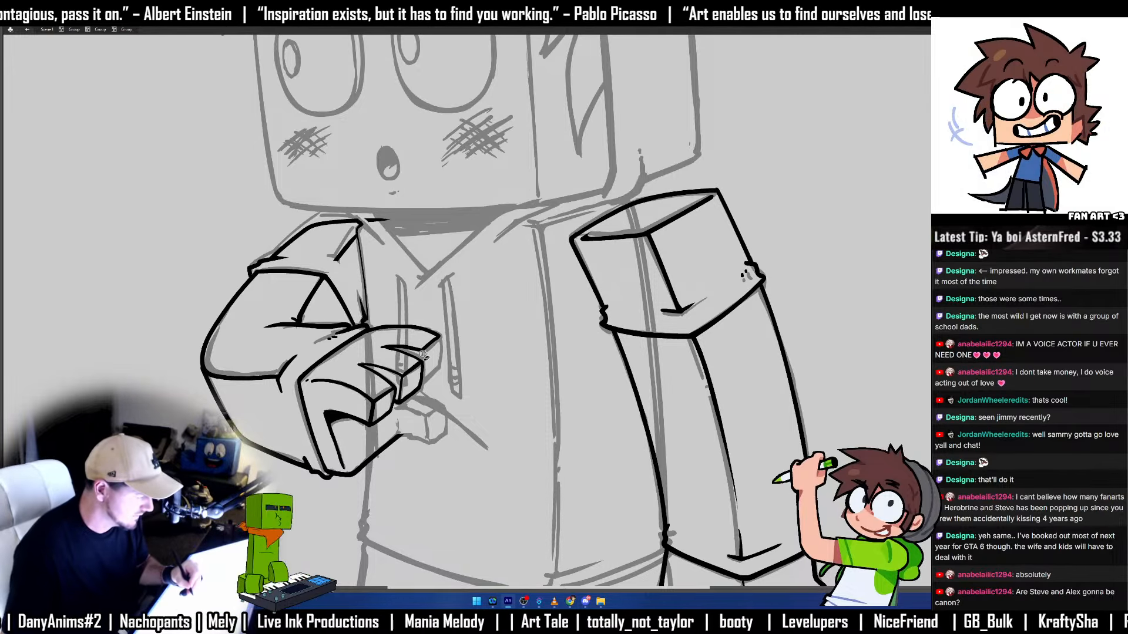
{"action": "left_click_drag", "start_coordinate": [439, 336], "coordinate": [438, 364]}
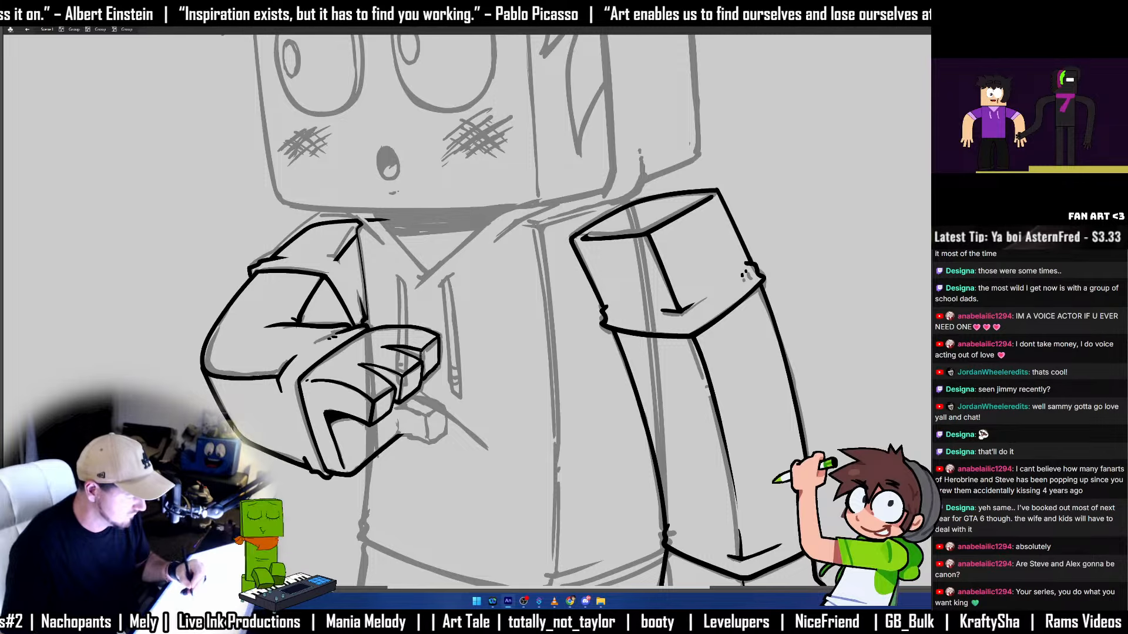
{"action": "left_click_drag", "start_coordinate": [458, 414], "coordinate": [559, 351]}
{"action": "mouse_move", "coordinate": [501, 375]}
{"action": "left_mouse_down"}
{"action": "mouse_move", "coordinate": [531, 379]}
{"action": "mouse_move", "coordinate": [528, 361]}
{"action": "mouse_move", "coordinate": [530, 378]}
{"action": "mouse_move", "coordinate": [545, 343]}
{"action": "left_mouse_up"}
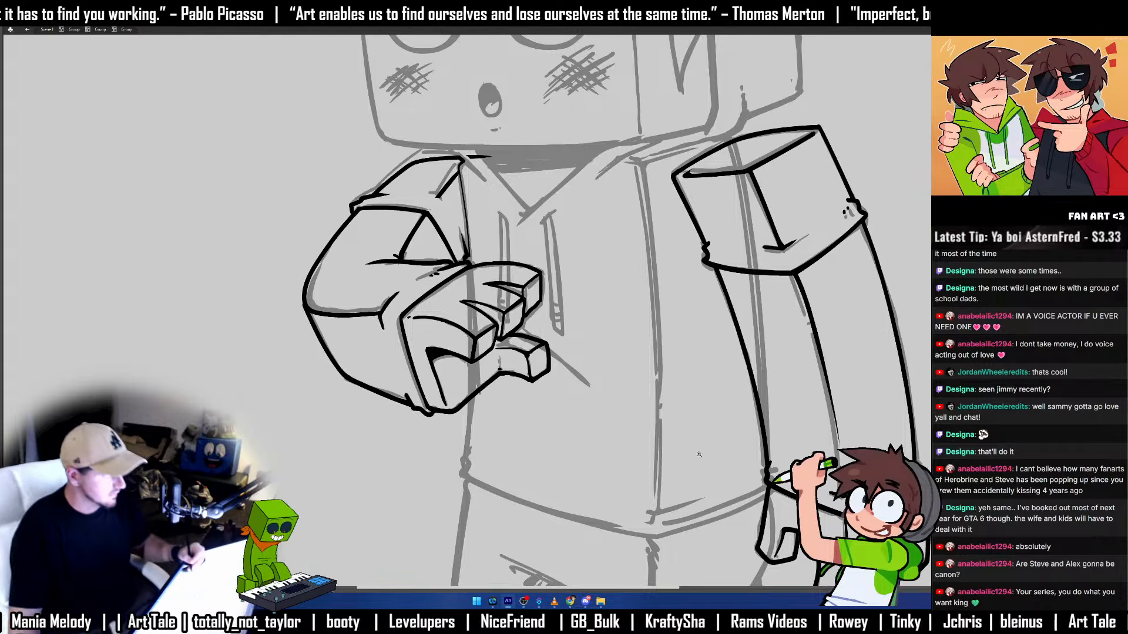
Leave the arm's group, fill the shadow under the boy's chin with black and save the file.
{"action": "left_click", "coordinate": [521, 193], "text": "alt"}
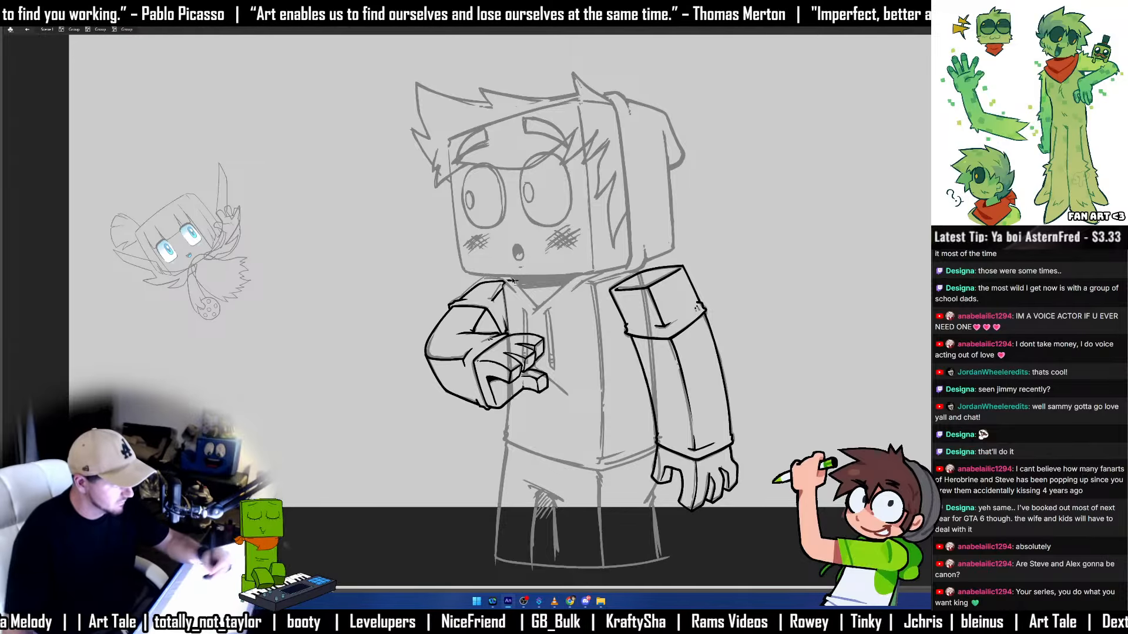
{"action": "double_click", "coordinate": [800, 332]}
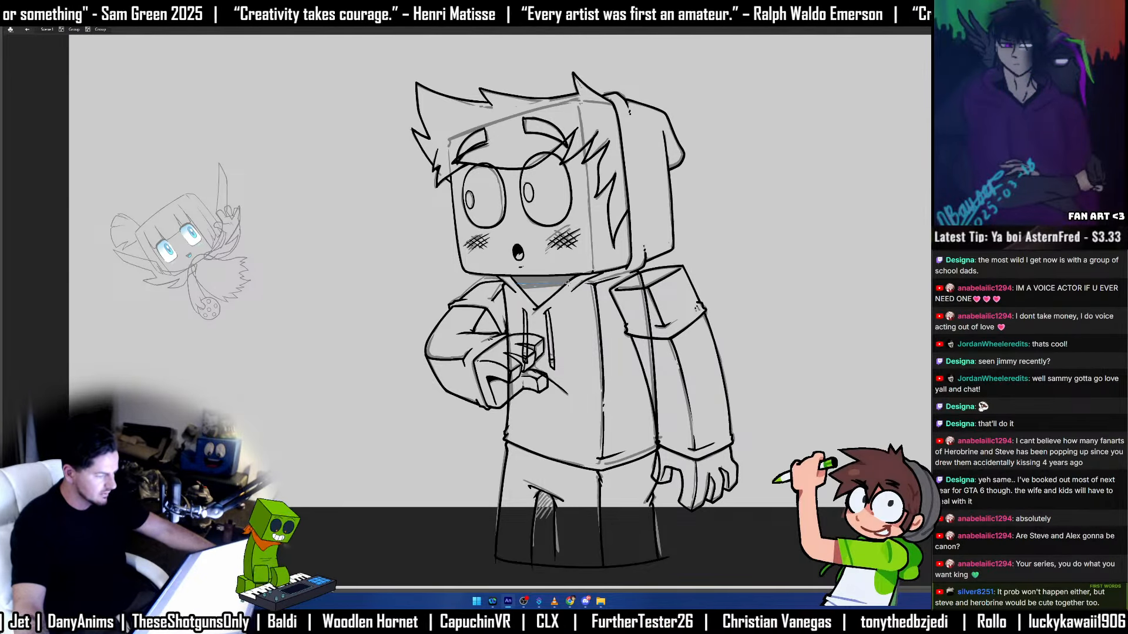
{"action": "left_click", "coordinate": [555, 283]}
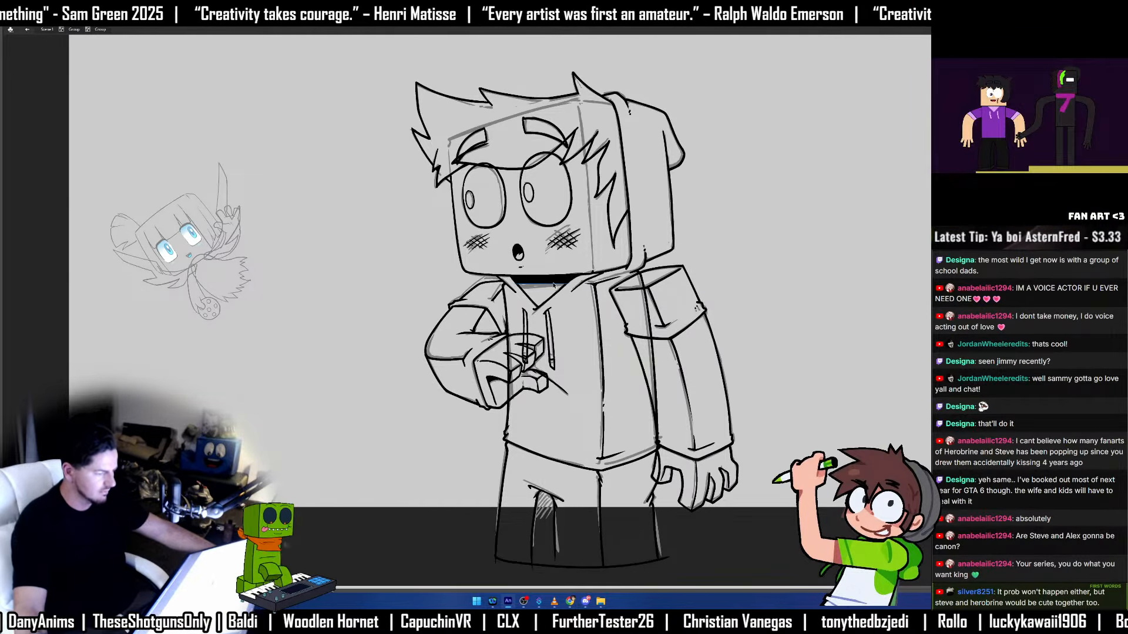
{"action": "key", "text": "ctrl+s"}
{"action": "left_click", "coordinate": [763, 293]}
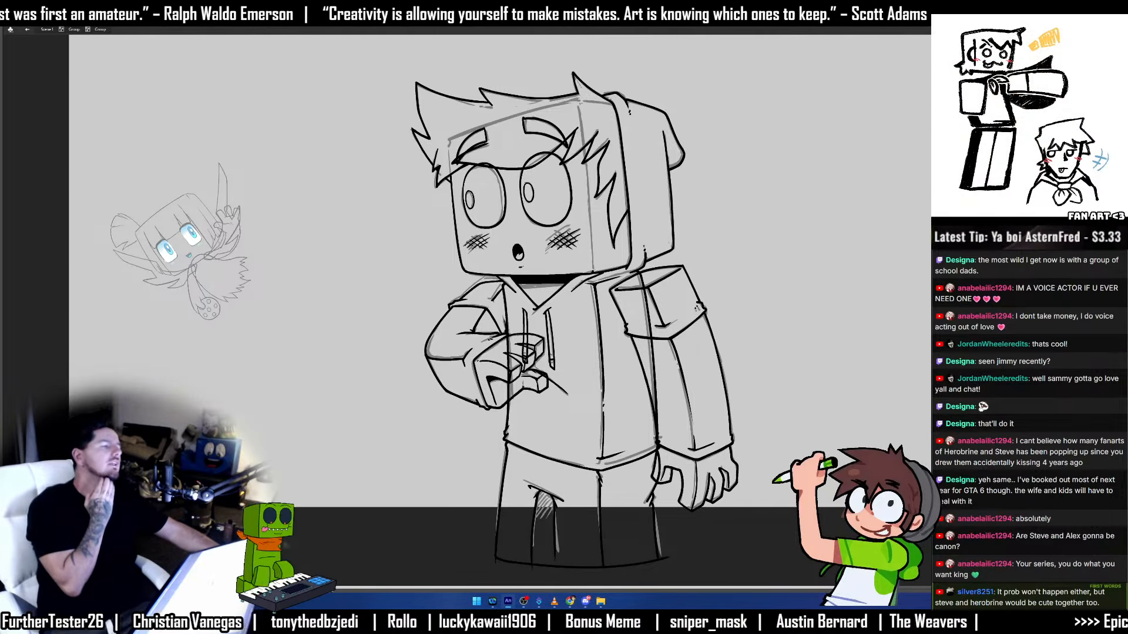
Capture a screen snip of the whole boy drawing and switch to the browser.
{"action": "key", "text": "alt+Tab"}
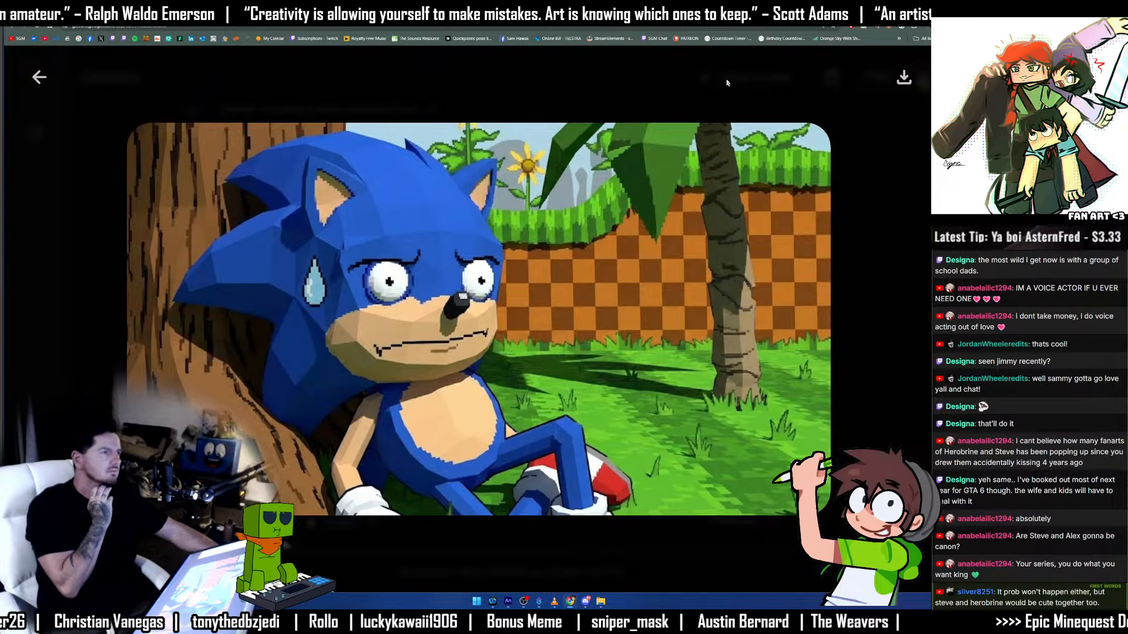
{"action": "key", "text": "alt+Tab"}
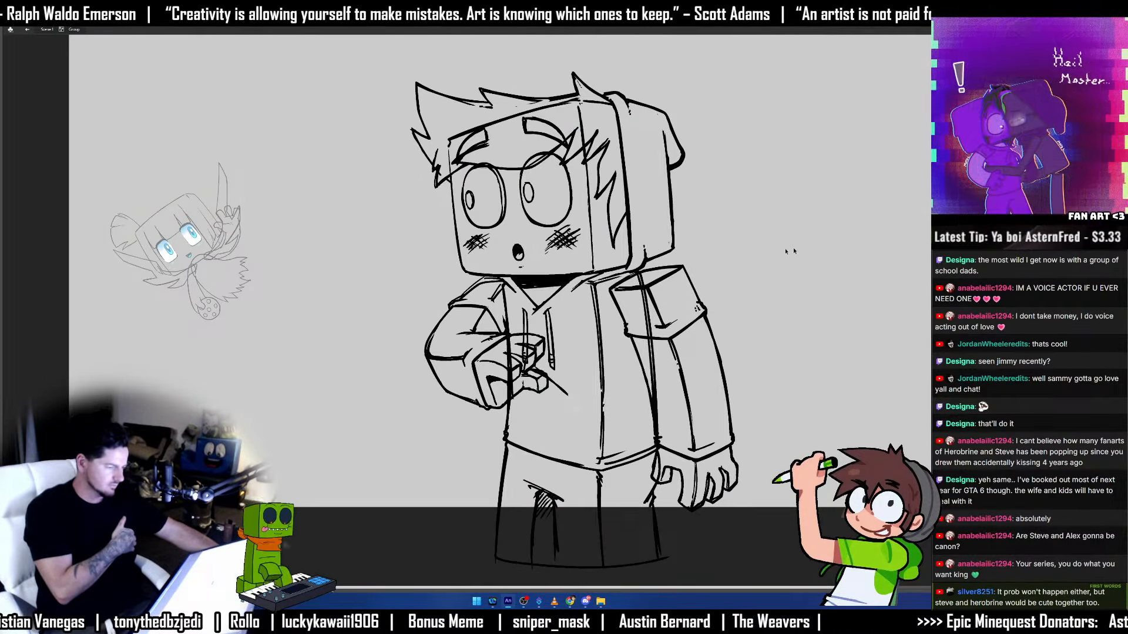
{"action": "double_click", "coordinate": [703, 310]}
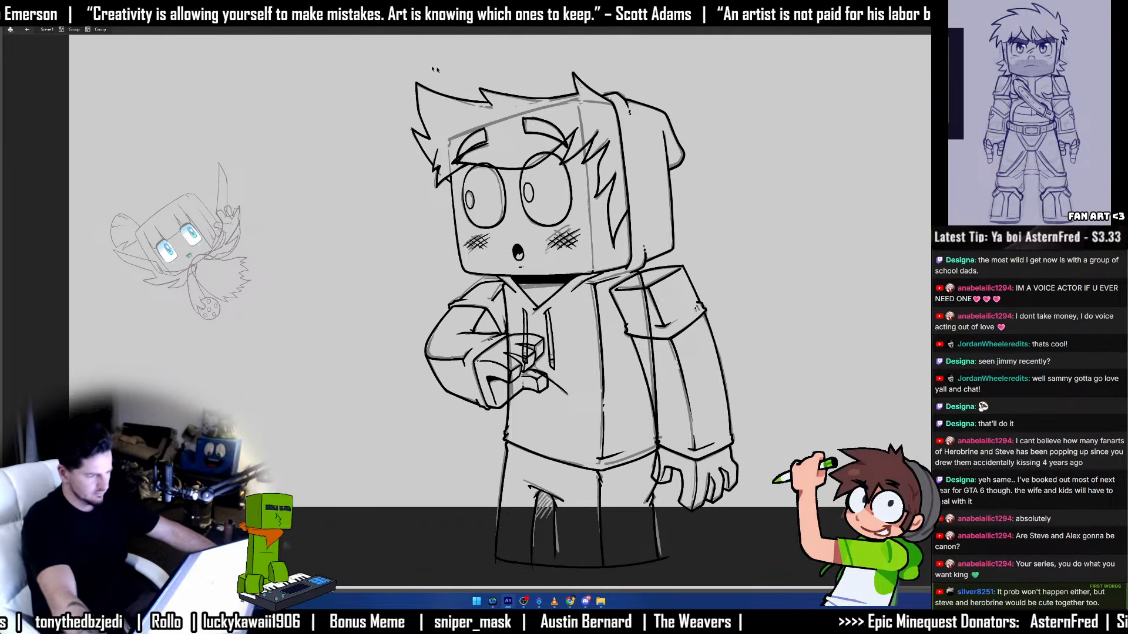
{"action": "key", "text": "super+shift+s"}
{"action": "left_click_drag", "start_coordinate": [339, 49], "coordinate": [830, 536]}
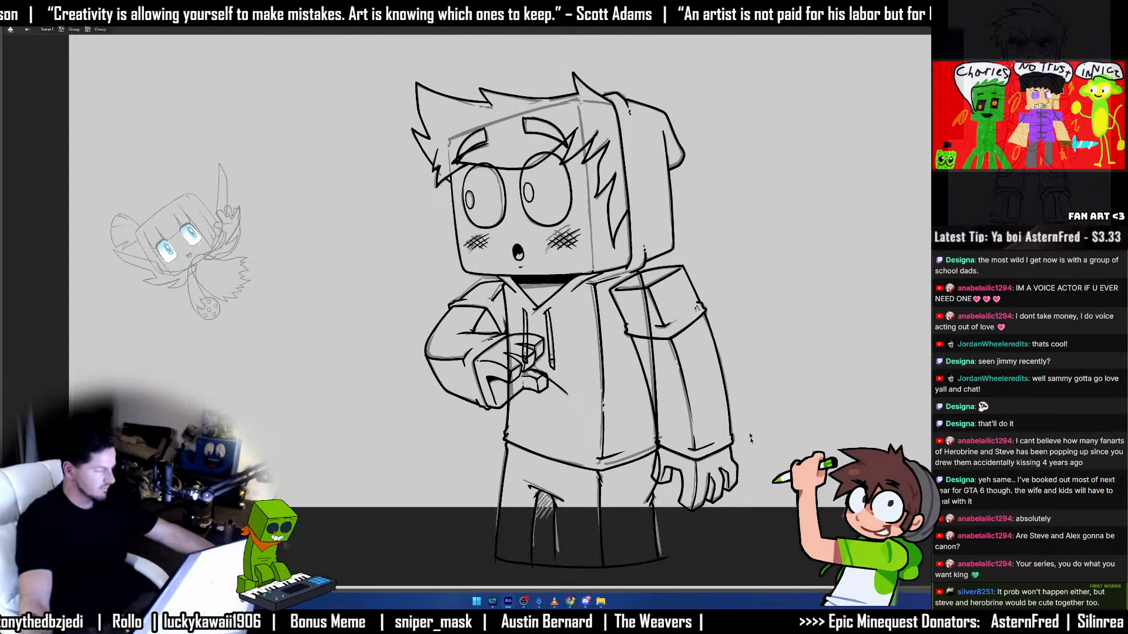
{"action": "key", "text": "alt+Tab"}
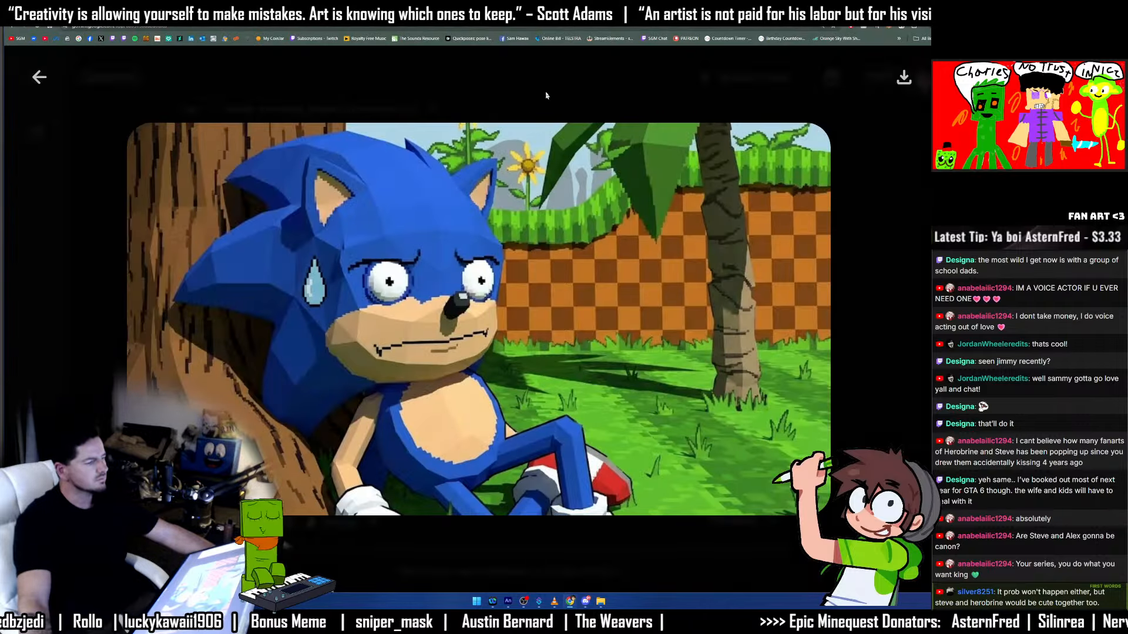
Bring up the Gemini chat that animates the boy drawing, maximize its window, collapse the sidebar and examine the model's thinking.
{"action": "key", "text": "alt+Tab"}
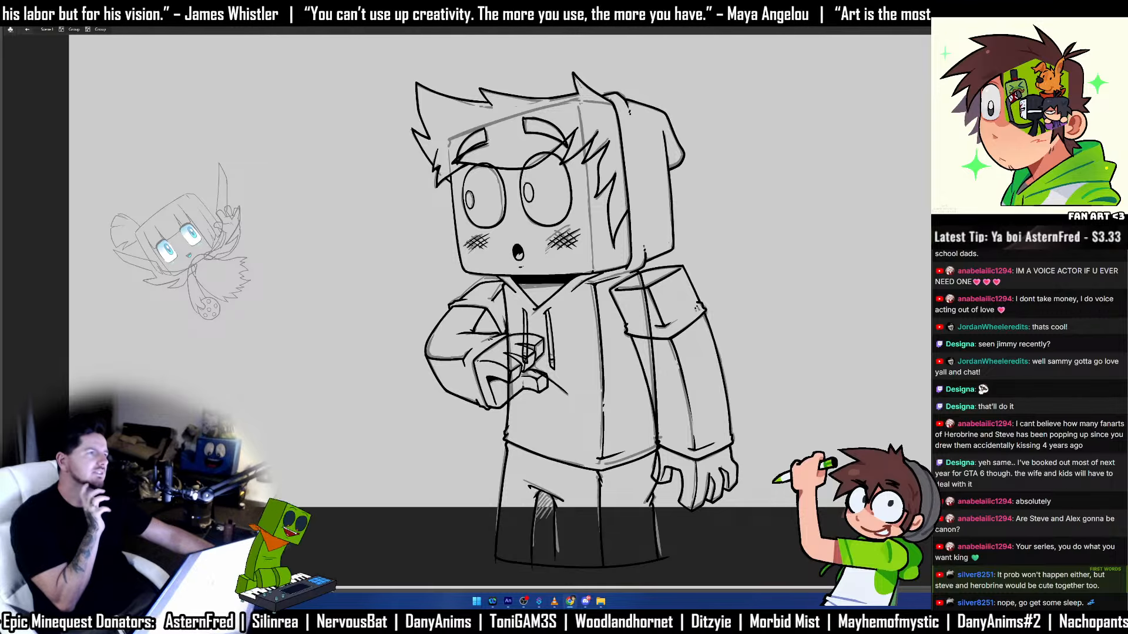
{"action": "key", "text": "alt+Tab"}
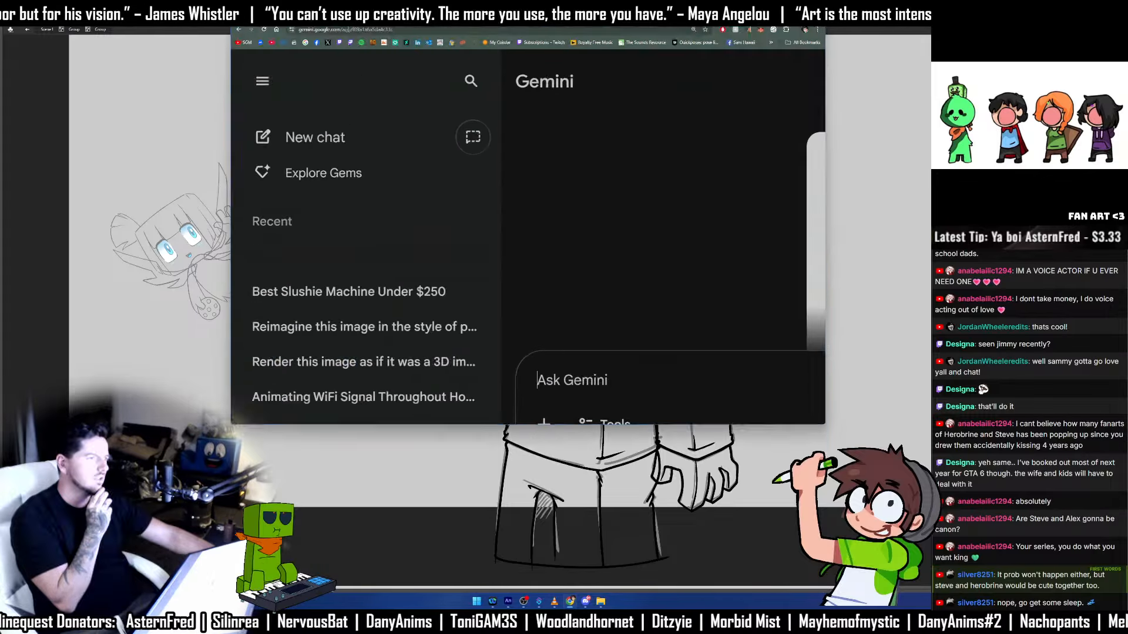
{"action": "left_click_drag", "start_coordinate": [349, 29], "coordinate": [423, 182]}
{"action": "double_click", "coordinate": [496, 184]}
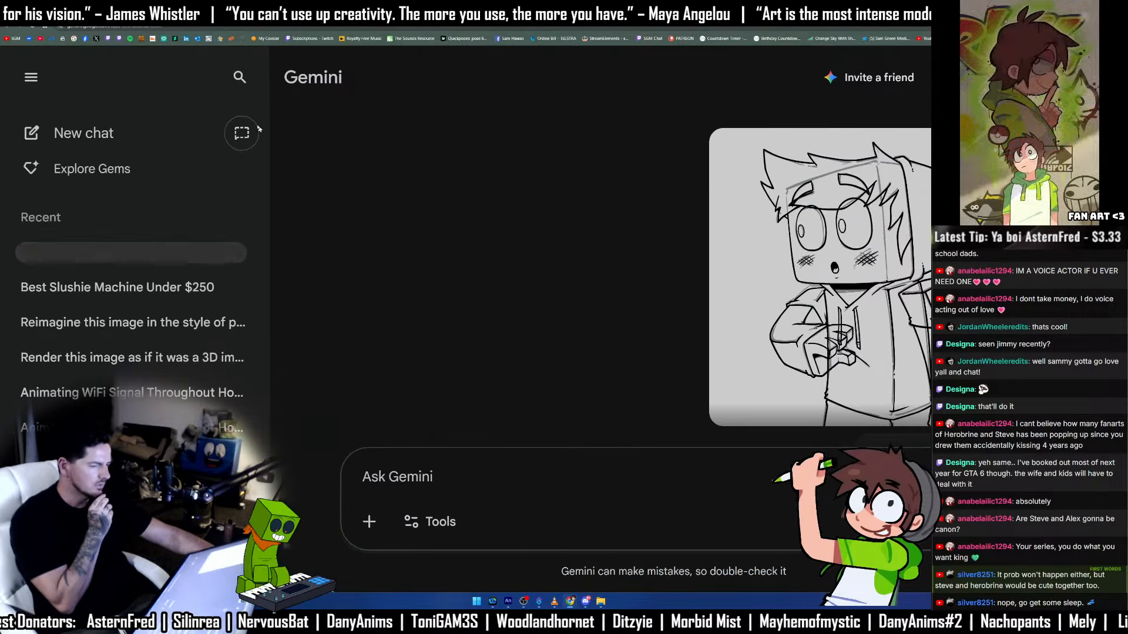
{"action": "left_click", "coordinate": [31, 77]}
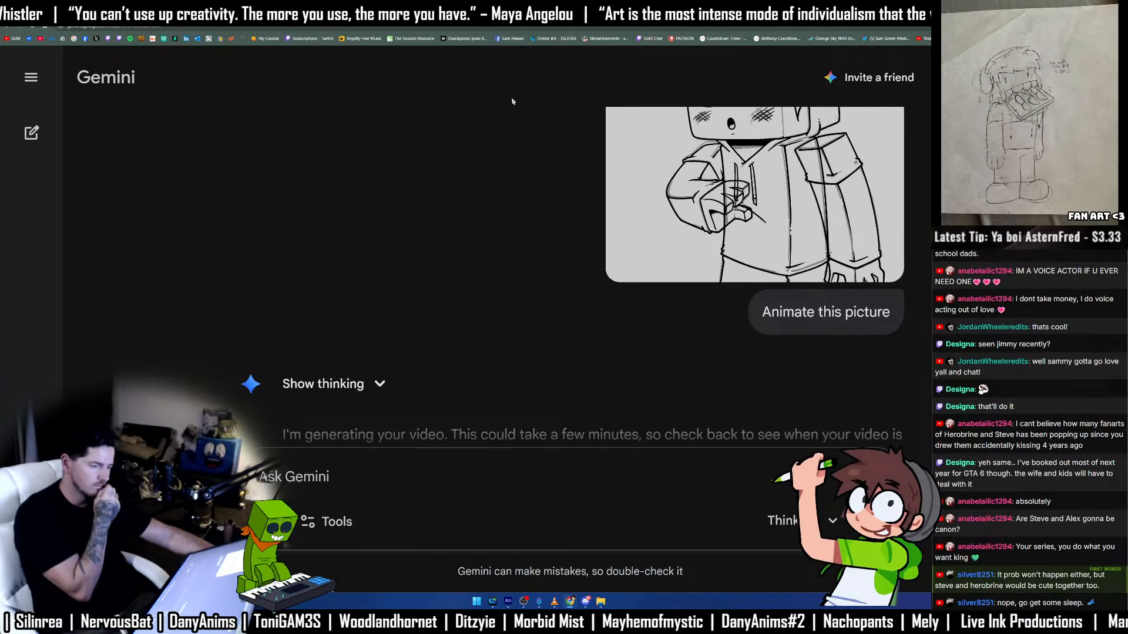
{"action": "left_click", "coordinate": [379, 243]}
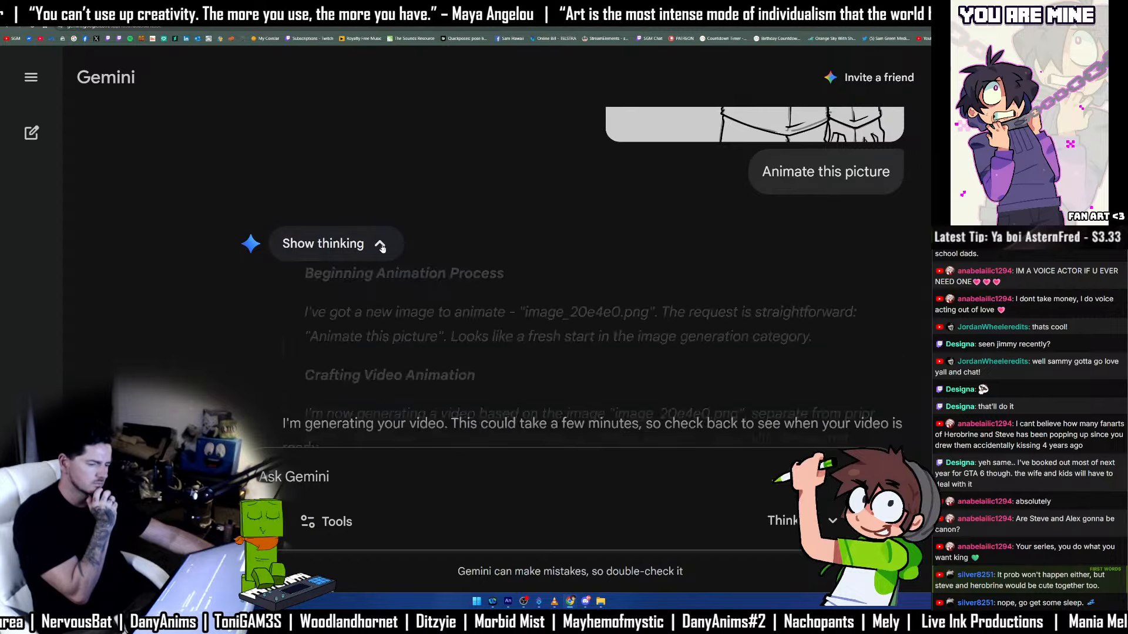
{"action": "left_click", "coordinate": [379, 244]}
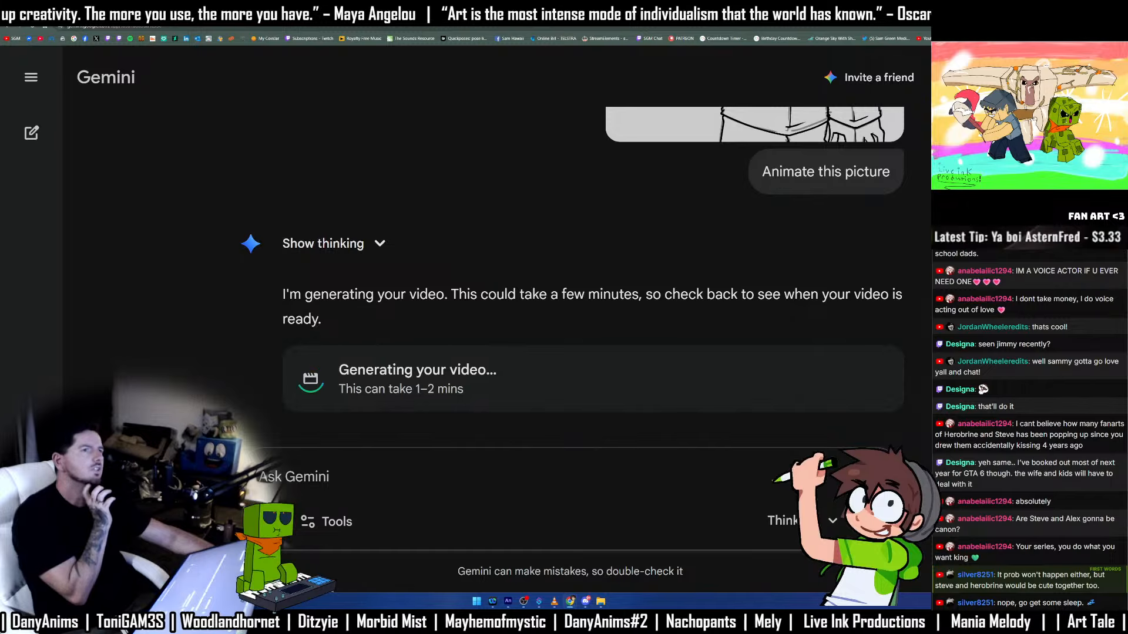
Watch the Grok video made from the boy drawing in a maximized window, with its sound turned on.
{"action": "left_click_drag", "start_coordinate": [442, 30], "coordinate": [495, 219]}
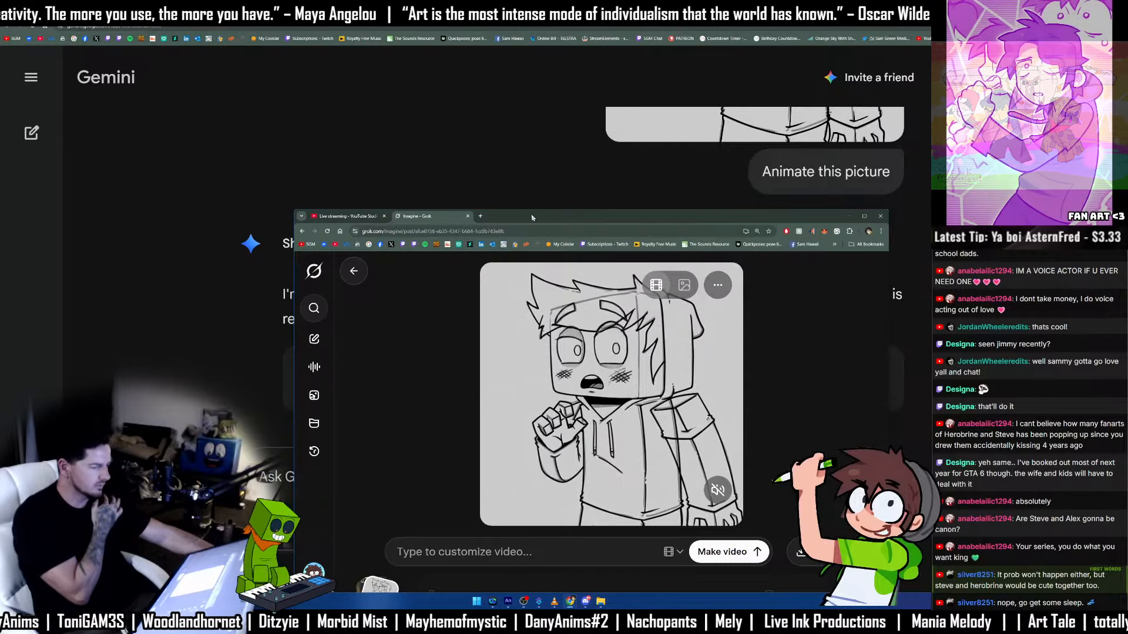
{"action": "double_click", "coordinate": [533, 218]}
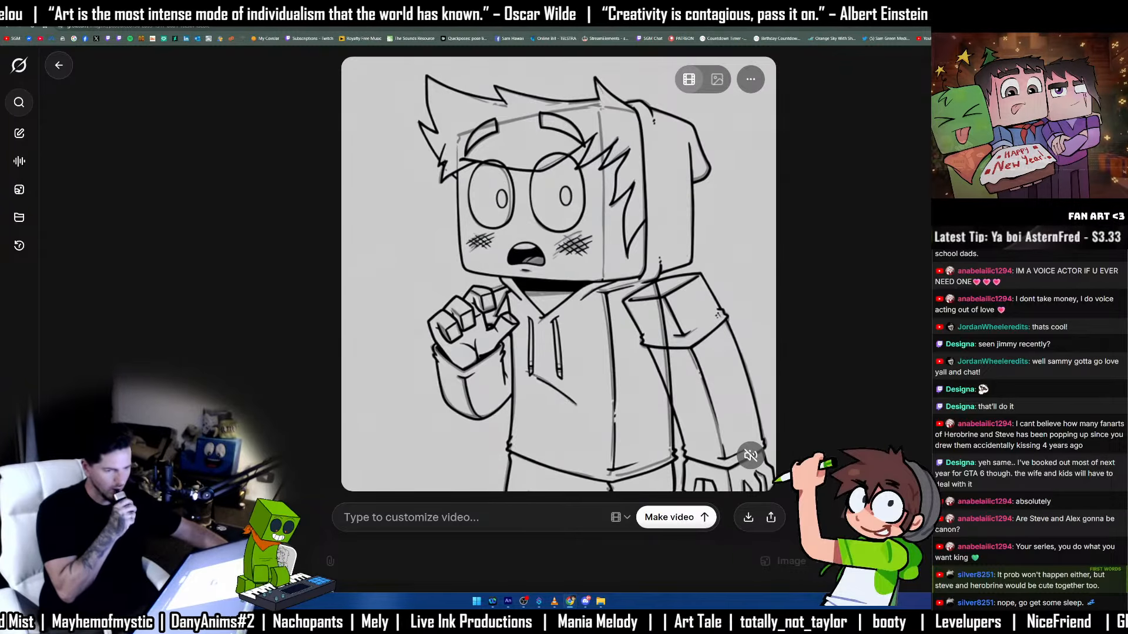
{"action": "key", "text": "ctrl+Tab"}
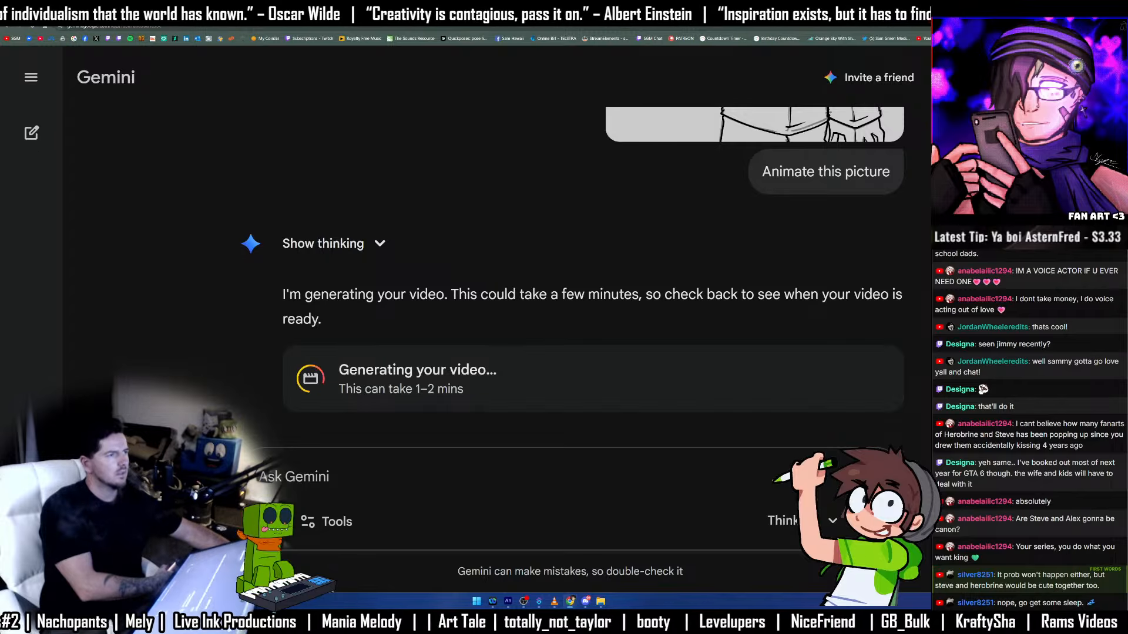
{"action": "left_click_drag", "start_coordinate": [511, 0], "coordinate": [519, 150]}
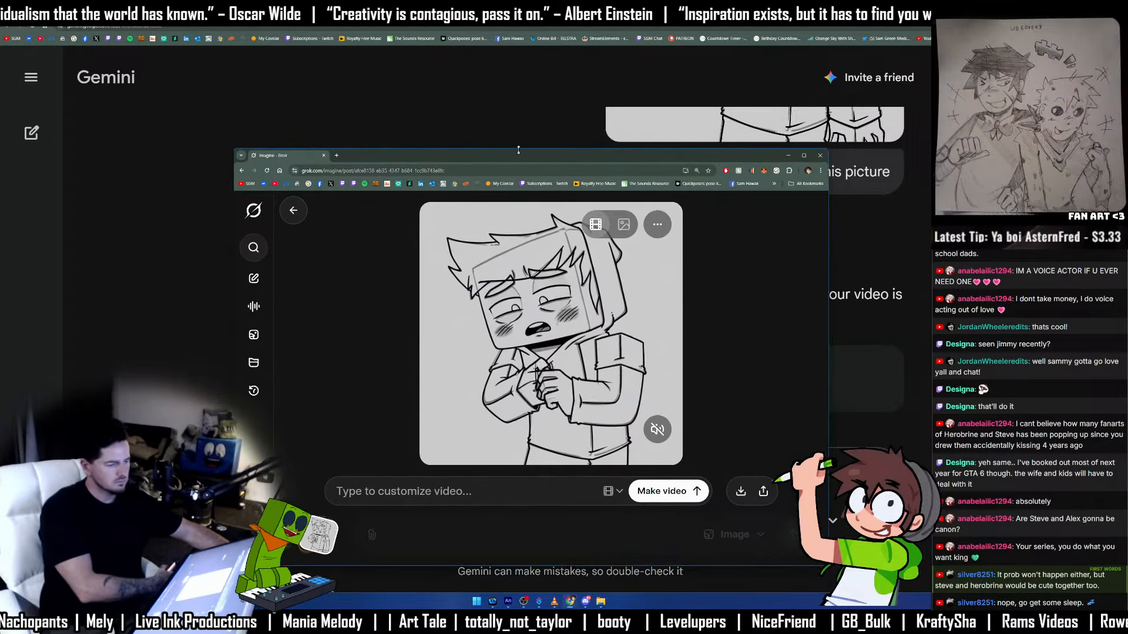
{"action": "double_click", "coordinate": [521, 156]}
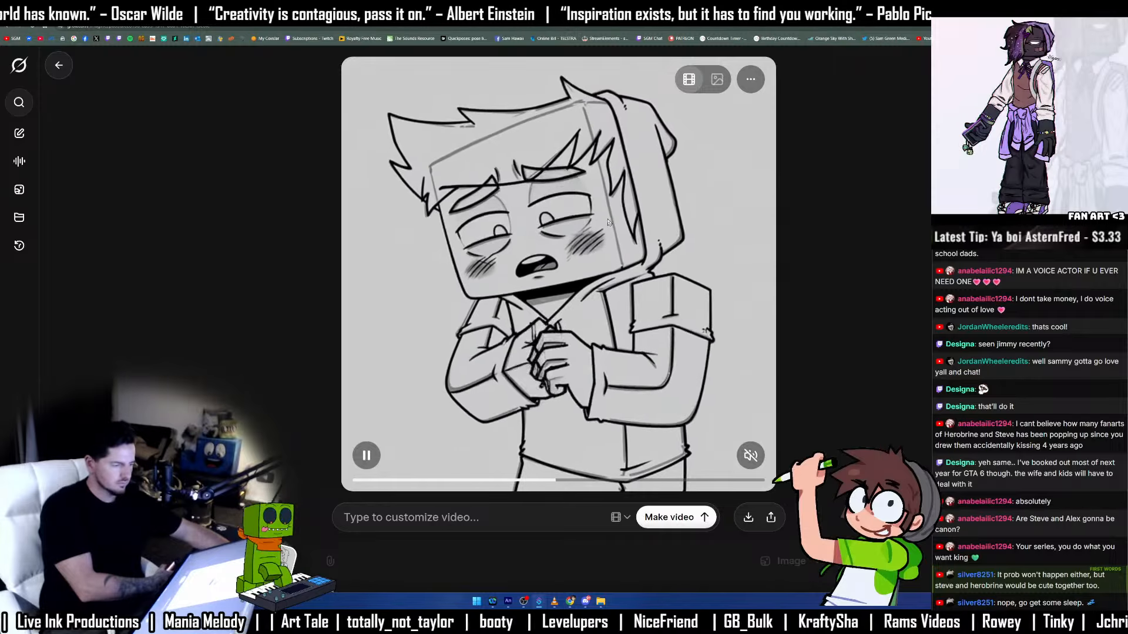
{"action": "left_click", "coordinate": [757, 455]}
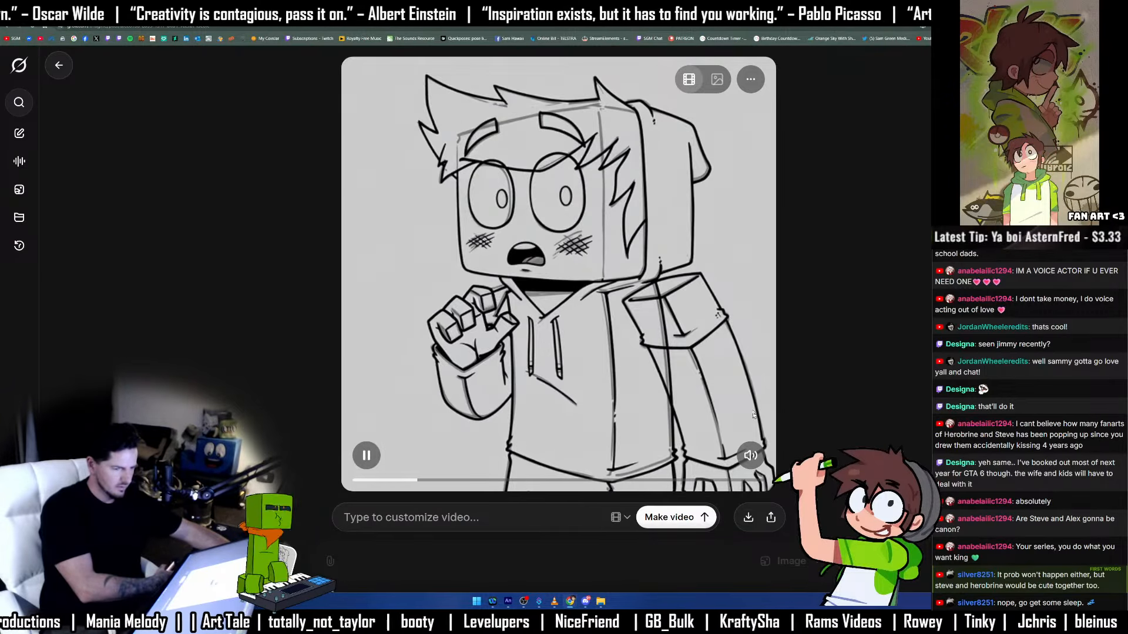
Return to the Gemini chat and play the generated video of the boy, pausing and resuming it.
{"action": "left_click", "coordinate": [130, 12]}
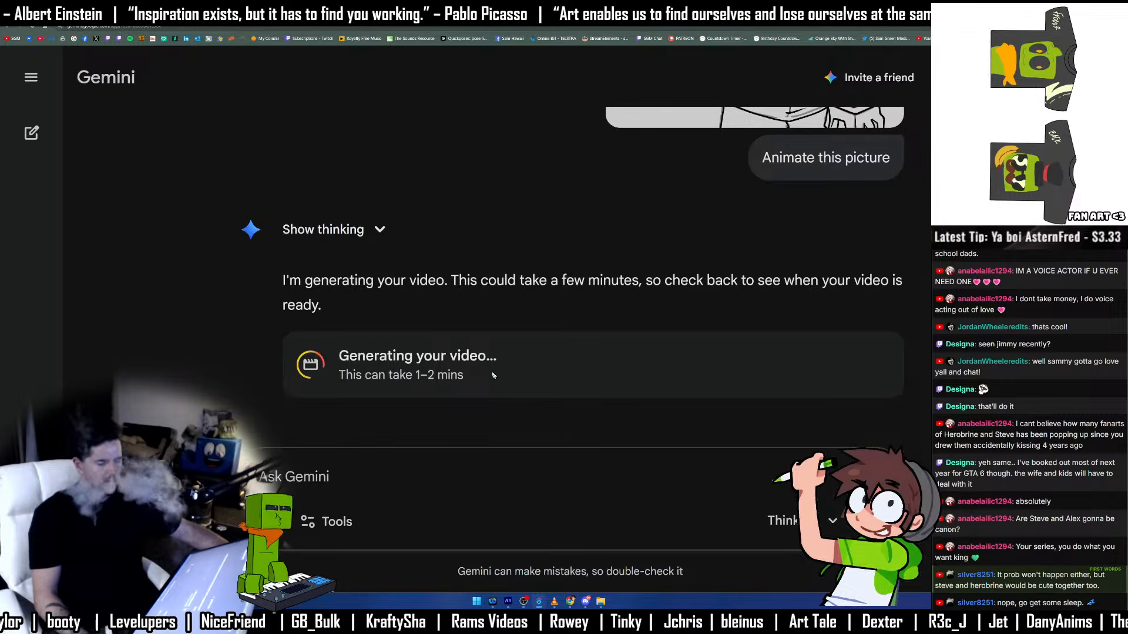
{"action": "left_click_drag", "start_coordinate": [465, 376], "coordinate": [346, 351]}
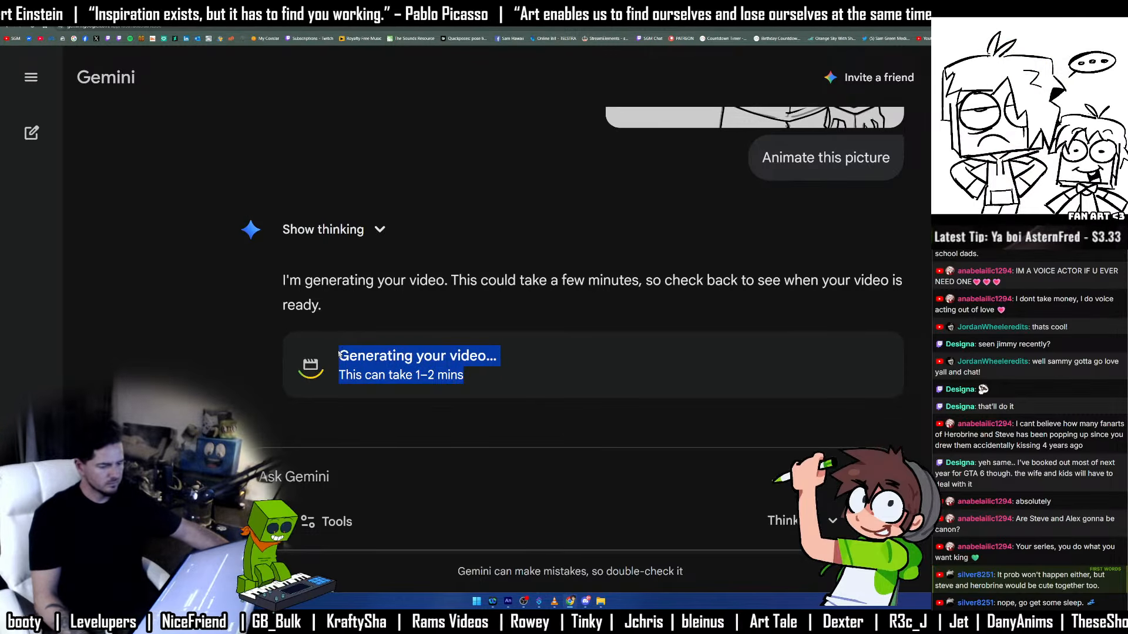
{"action": "left_click", "coordinate": [342, 352]}
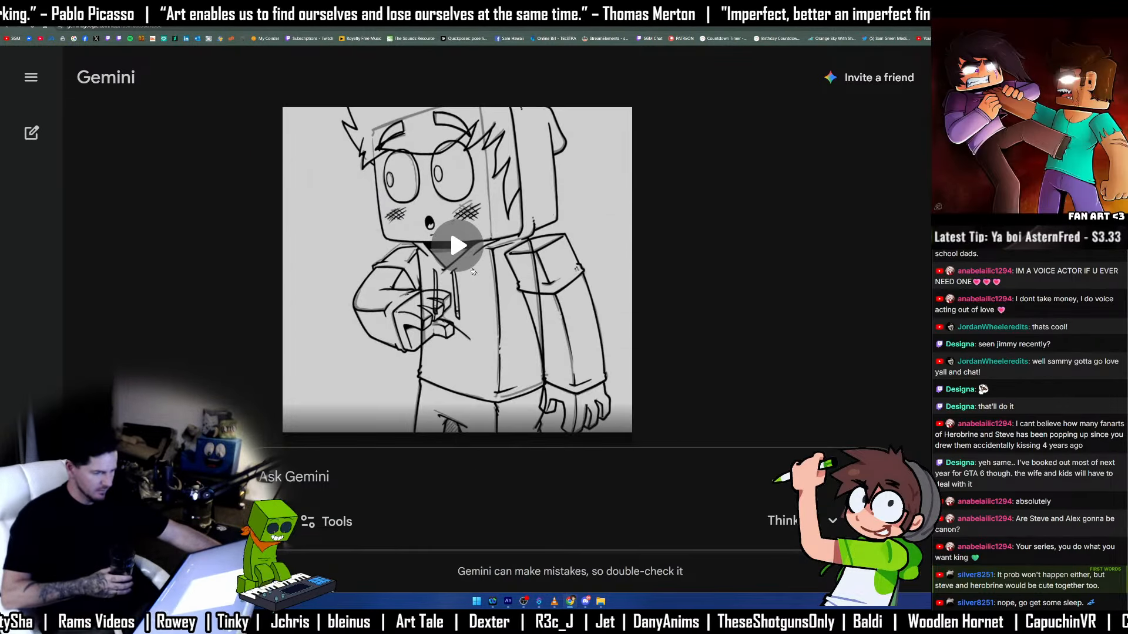
{"action": "left_click", "coordinate": [586, 382]}
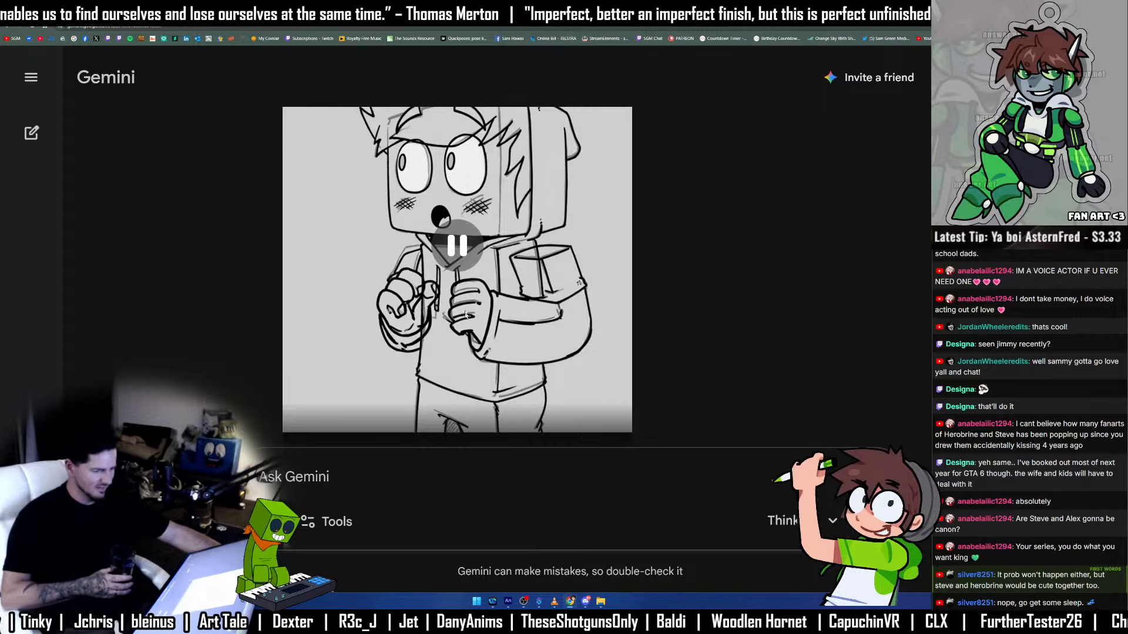
{"action": "left_click", "coordinate": [463, 255]}
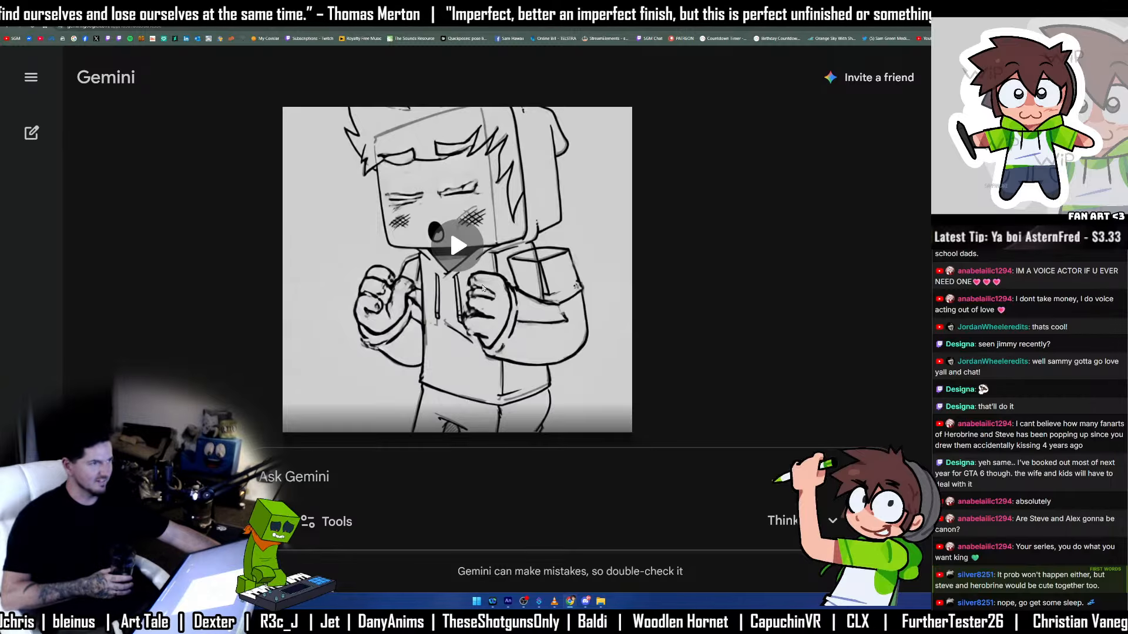
{"action": "left_click", "coordinate": [452, 247]}
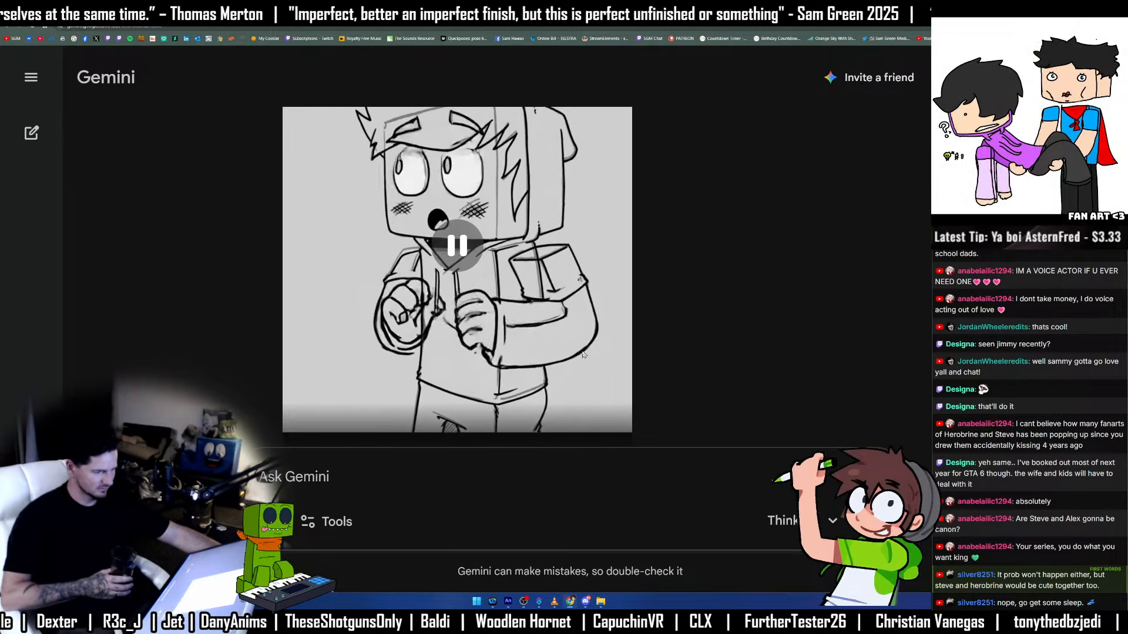
{"action": "left_click", "coordinate": [576, 350]}
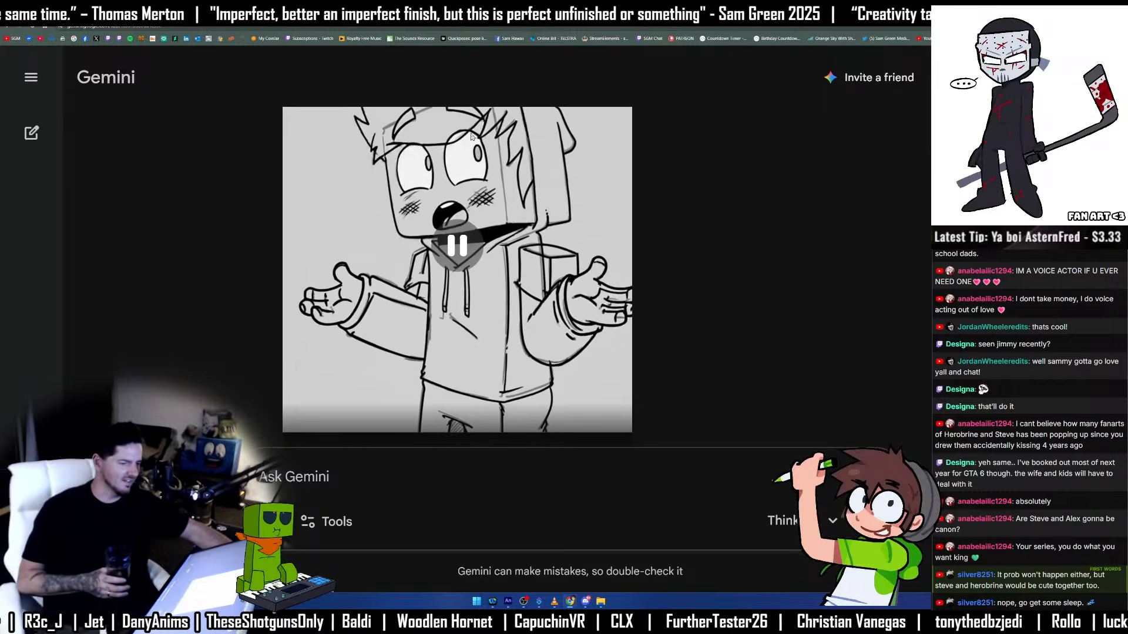
Replay the Gemini video from its start, close it and return to the boy drawing in Animate.
{"action": "scroll", "coordinate": [377, 358], "scroll_direction": "down", "scroll_amount": 2}
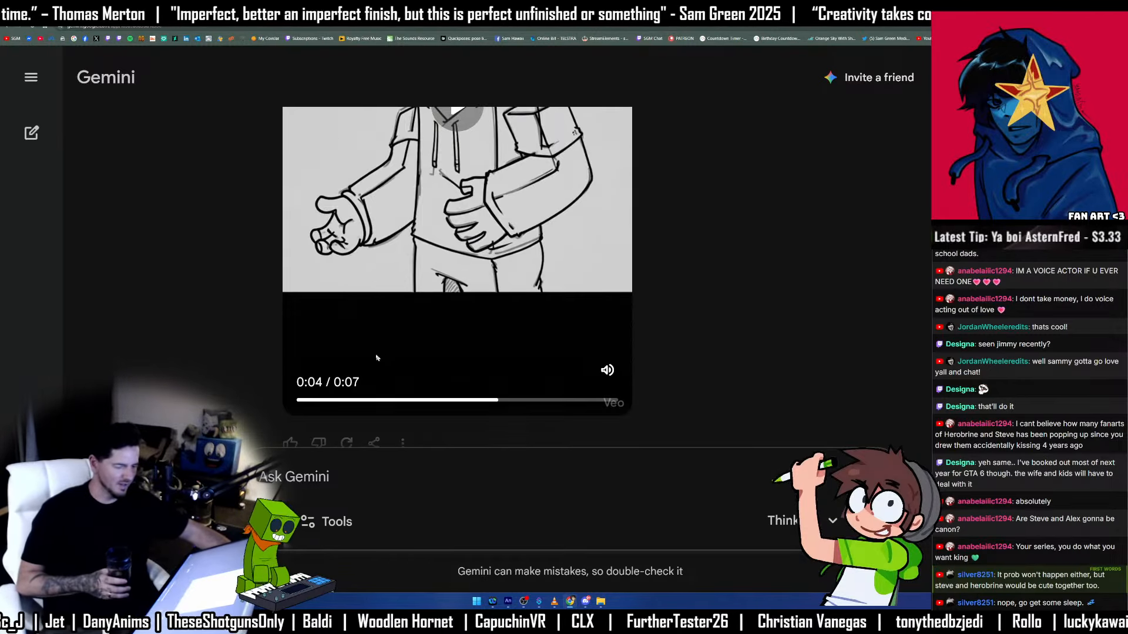
{"action": "left_click_drag", "start_coordinate": [337, 401], "coordinate": [297, 401]}
{"action": "scroll", "coordinate": [464, 235], "scroll_direction": "up", "scroll_amount": 2}
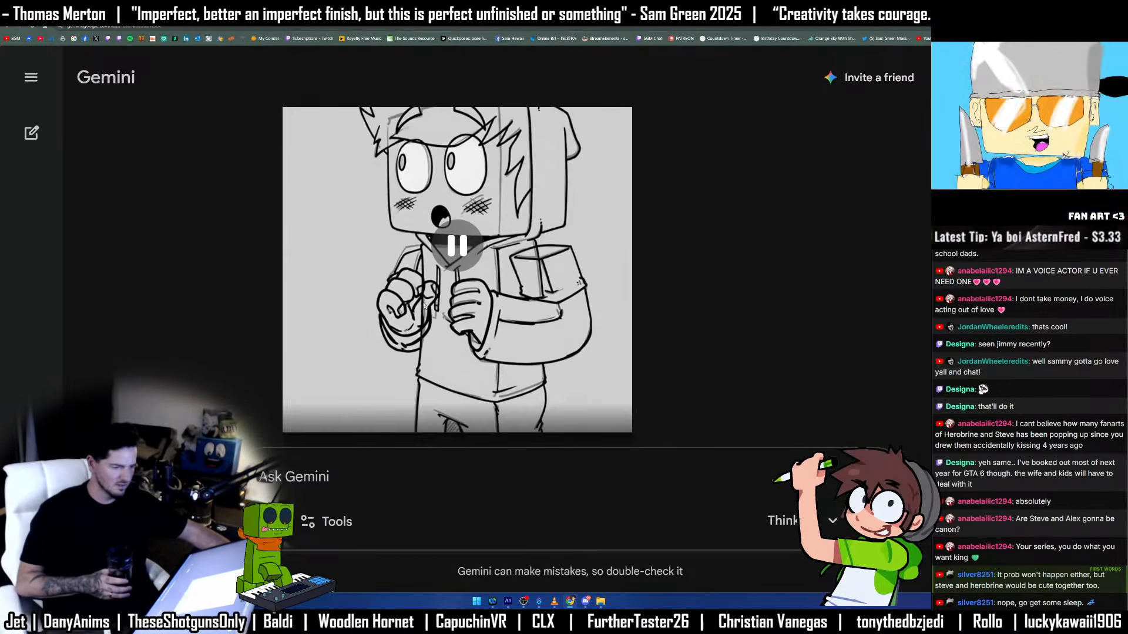
{"action": "scroll", "coordinate": [477, 193], "scroll_direction": "down", "scroll_amount": 1}
{"action": "scroll", "coordinate": [427, 259], "scroll_direction": "down", "scroll_amount": 2}
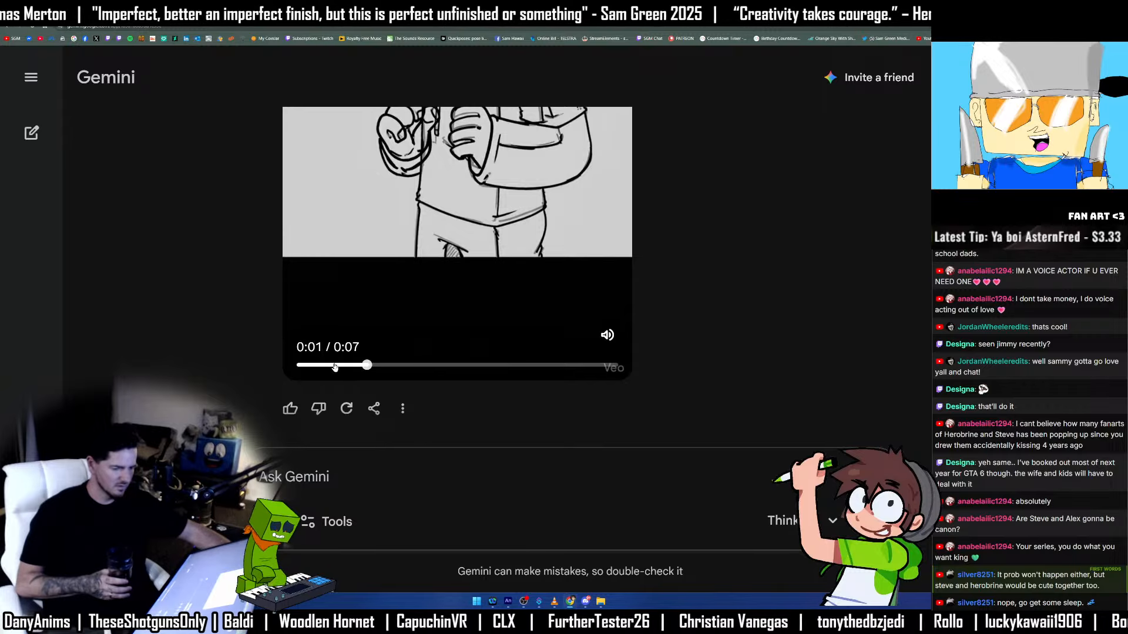
{"action": "left_click_drag", "start_coordinate": [335, 367], "coordinate": [298, 365]}
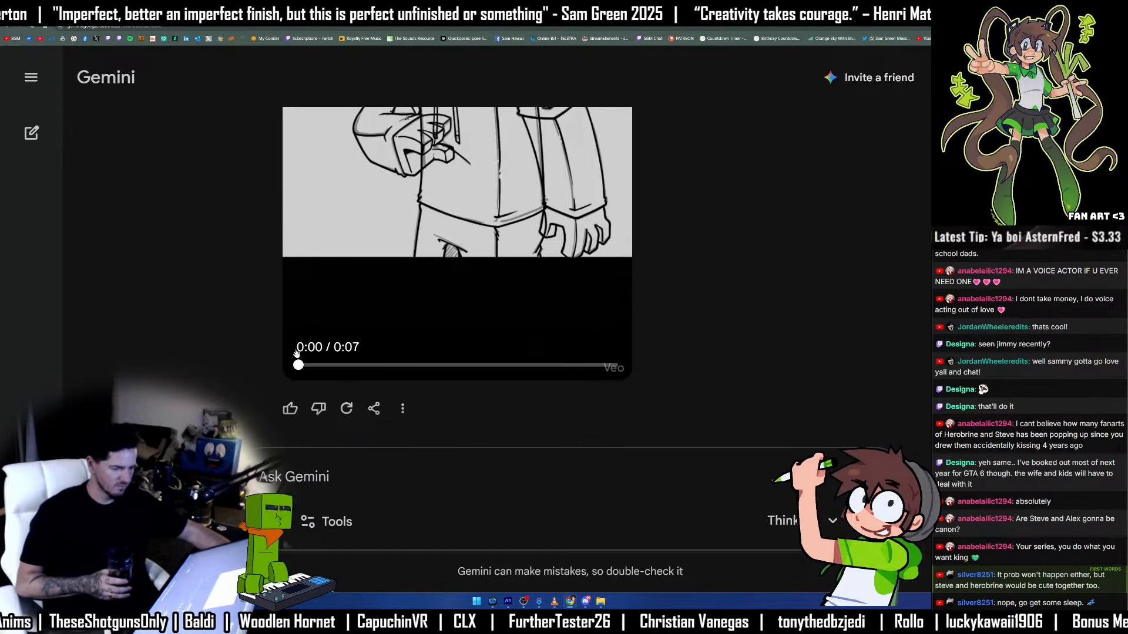
{"action": "scroll", "coordinate": [297, 333], "scroll_direction": "up", "scroll_amount": 1}
{"action": "scroll", "coordinate": [296, 332], "scroll_direction": "up", "scroll_amount": 1}
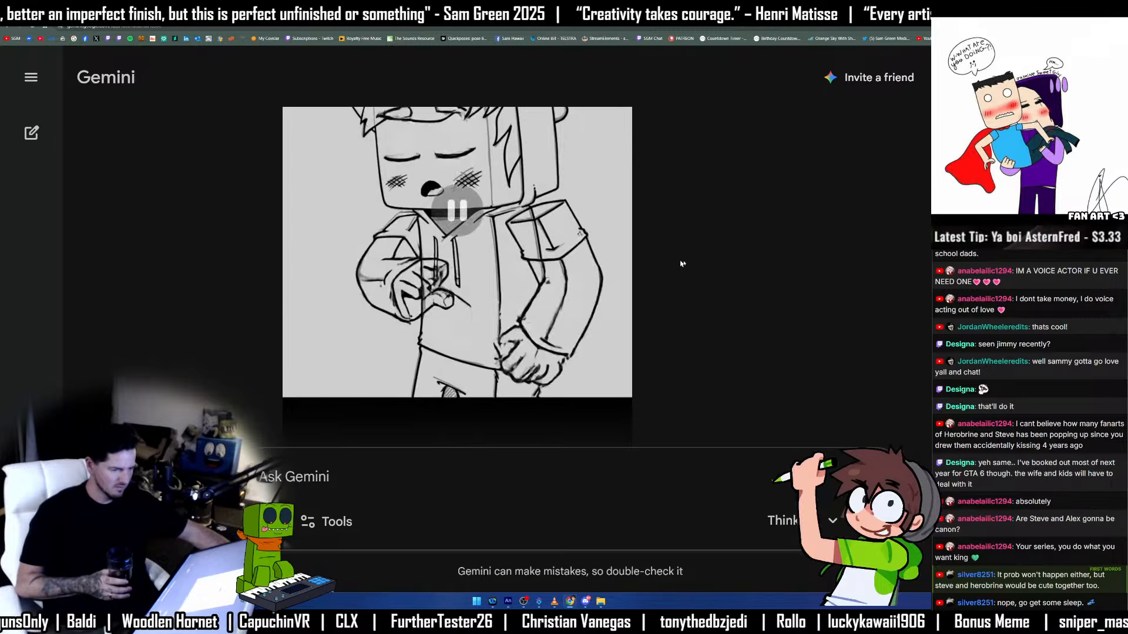
{"action": "scroll", "coordinate": [711, 269], "scroll_direction": "up", "scroll_amount": 1}
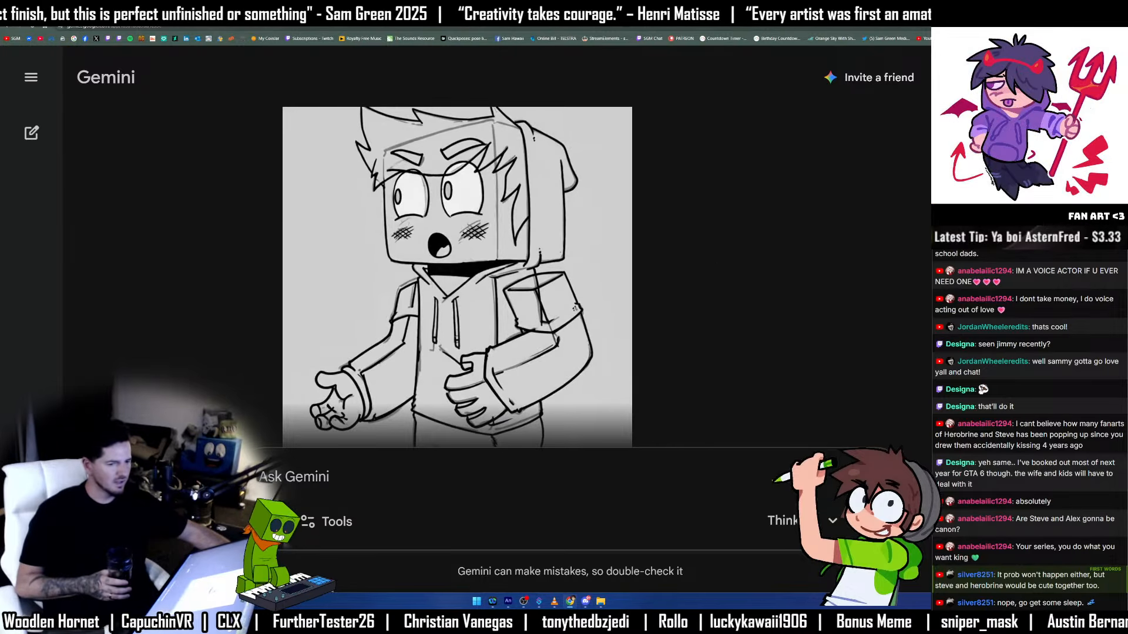
{"action": "key", "text": "ctrl+w"}
{"action": "scroll", "coordinate": [817, 199], "scroll_direction": "up", "scroll_amount": 1}
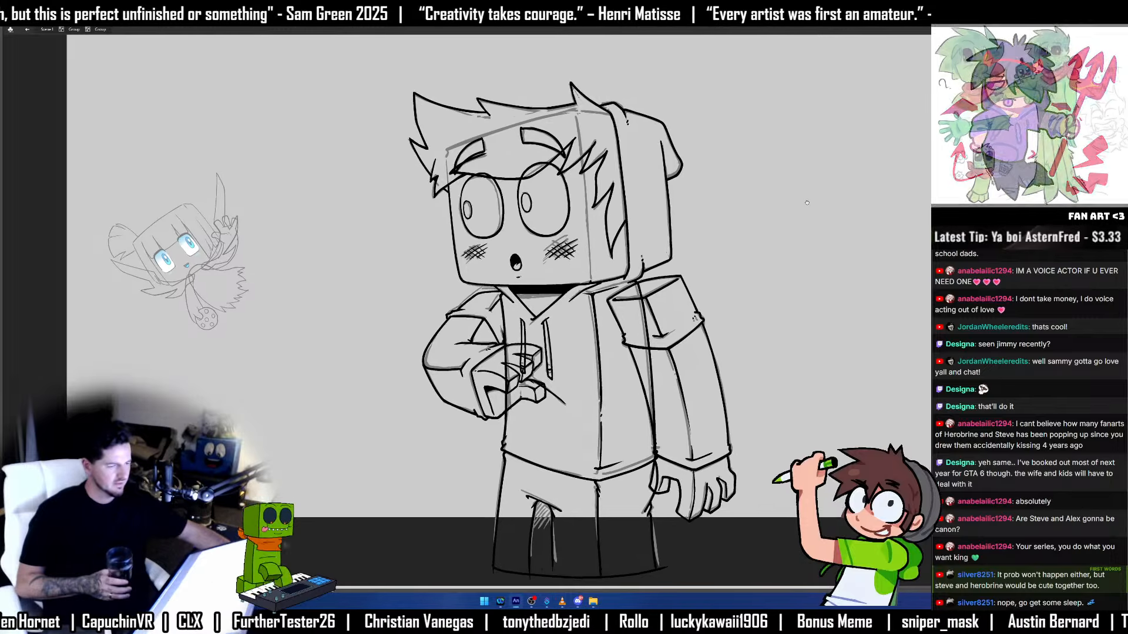